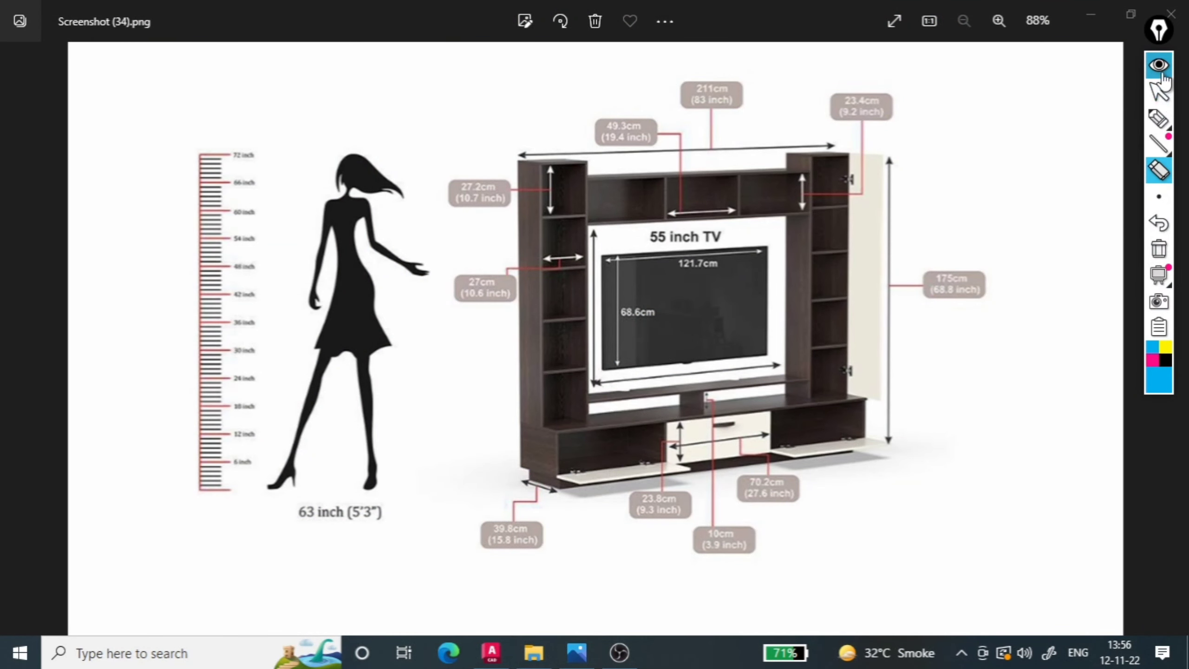
Highlight the 83-inch width and 68.8-inch height labels on the reference image, then clear the marks
left_click(1157, 117)
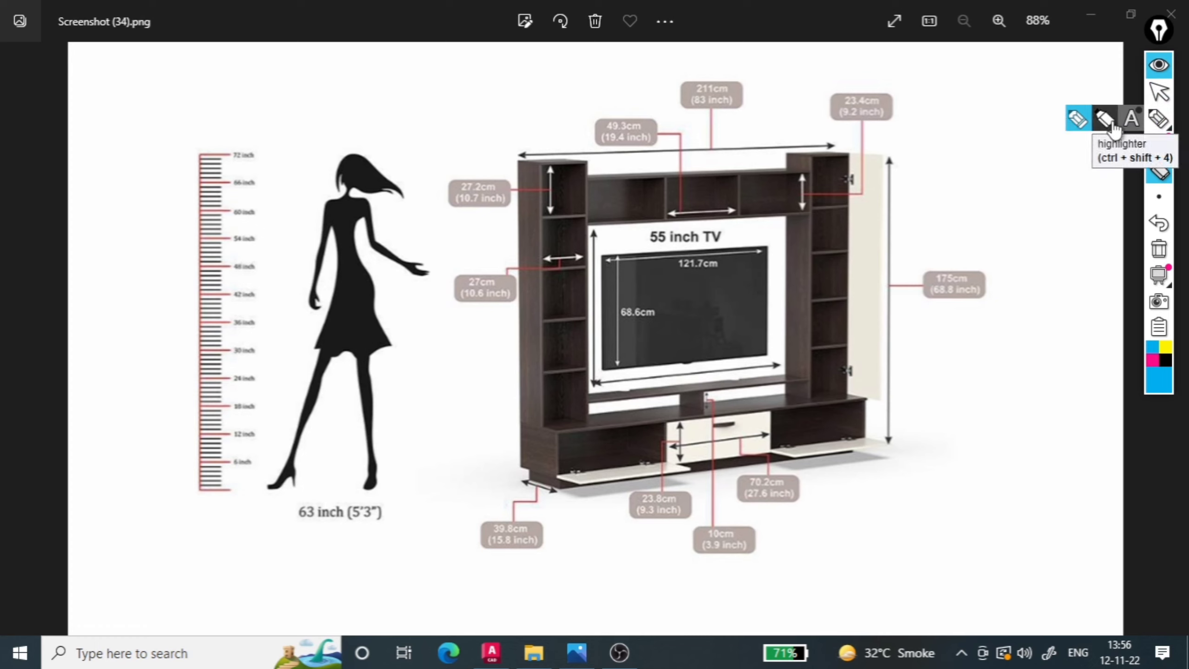
left_click(1114, 124)
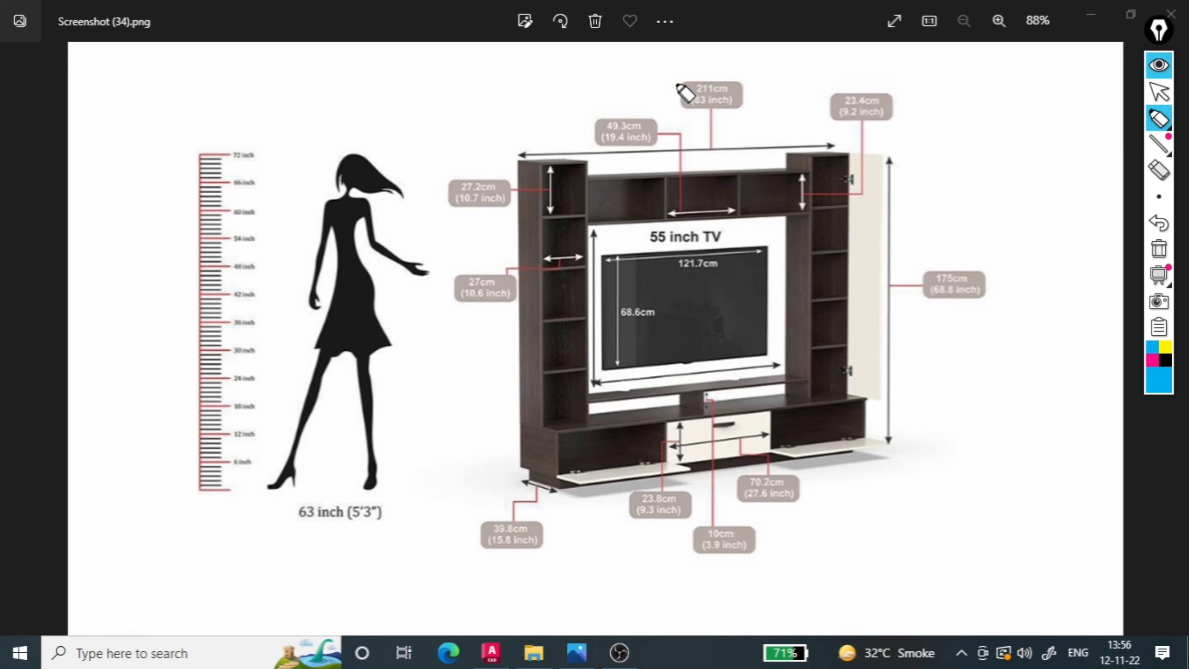
mouse_move(673, 73)
left_mouse_down()
mouse_move(750, 73)
mouse_move(755, 106)
mouse_move(730, 126)
mouse_move(678, 115)
mouse_move(674, 70)
left_mouse_up()
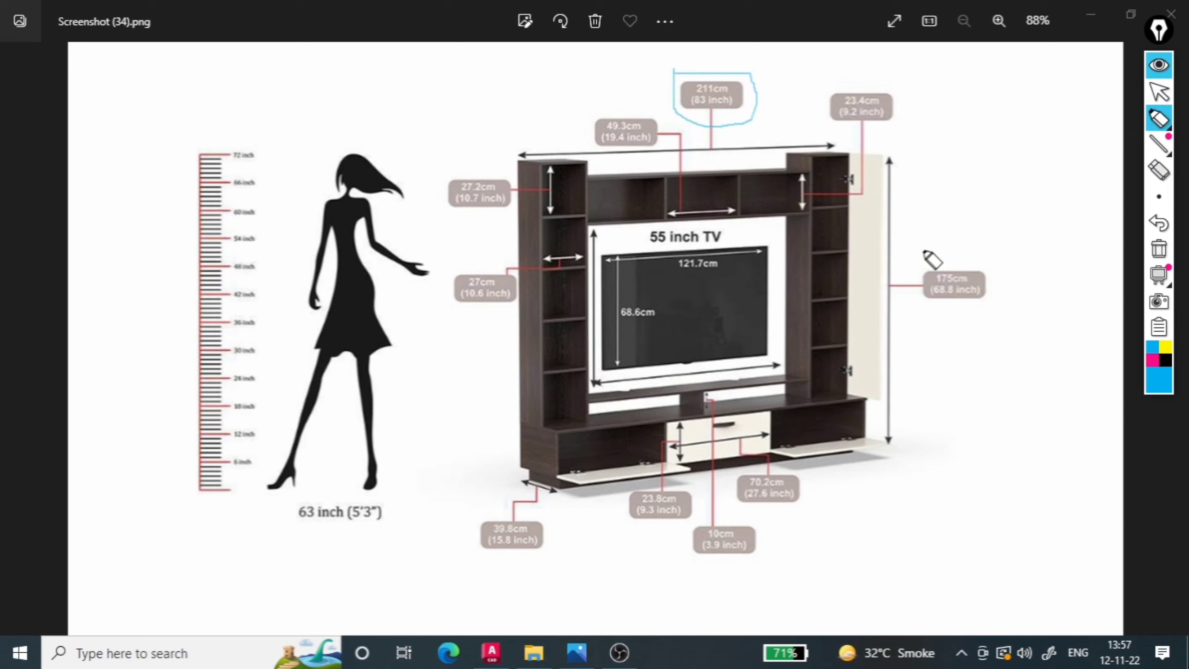
mouse_move(926, 253)
left_mouse_down()
mouse_move(996, 271)
mouse_move(959, 324)
mouse_move(906, 276)
mouse_move(941, 247)
left_mouse_up()
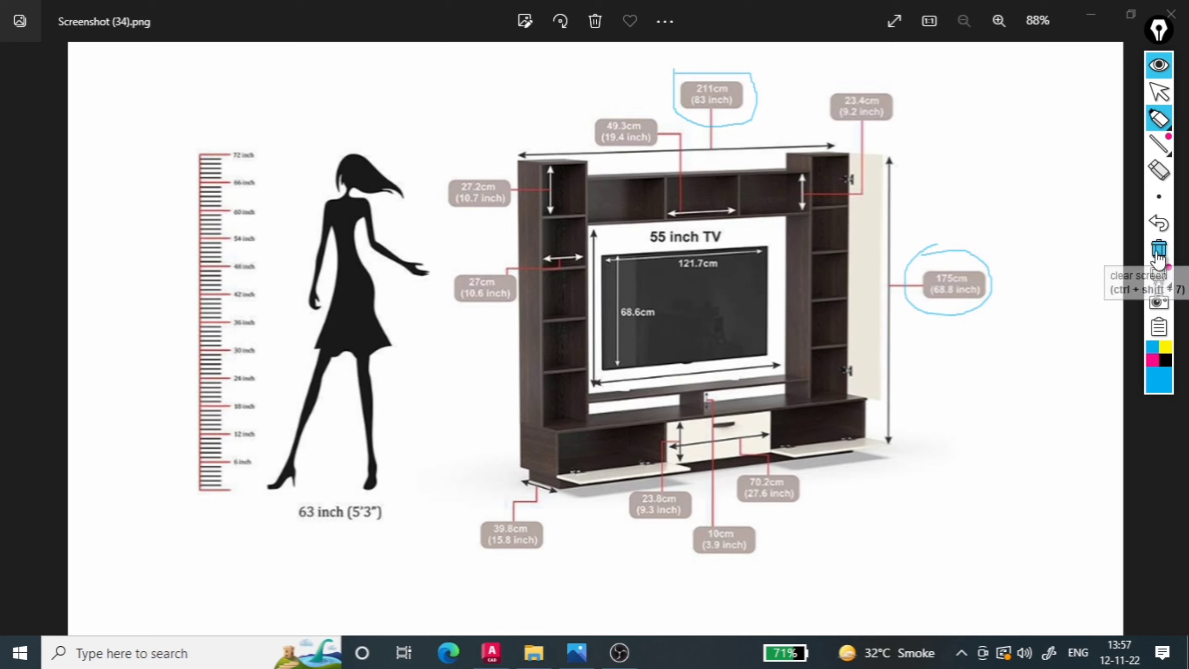
left_click(1159, 253)
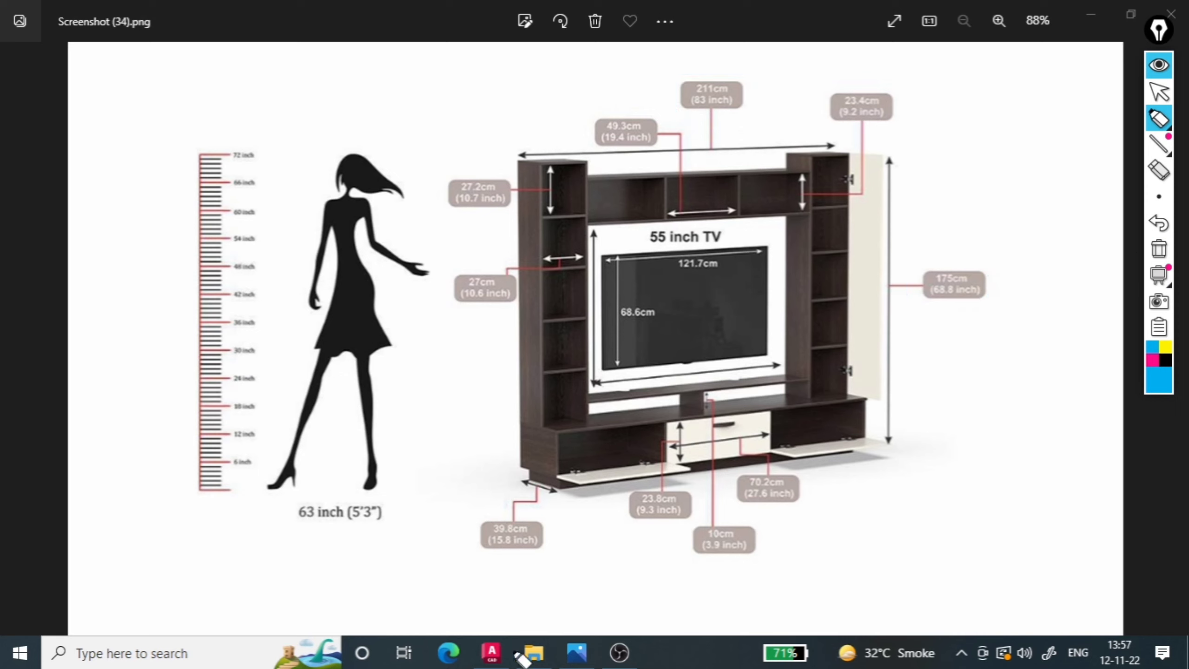
left_click(1159, 92)
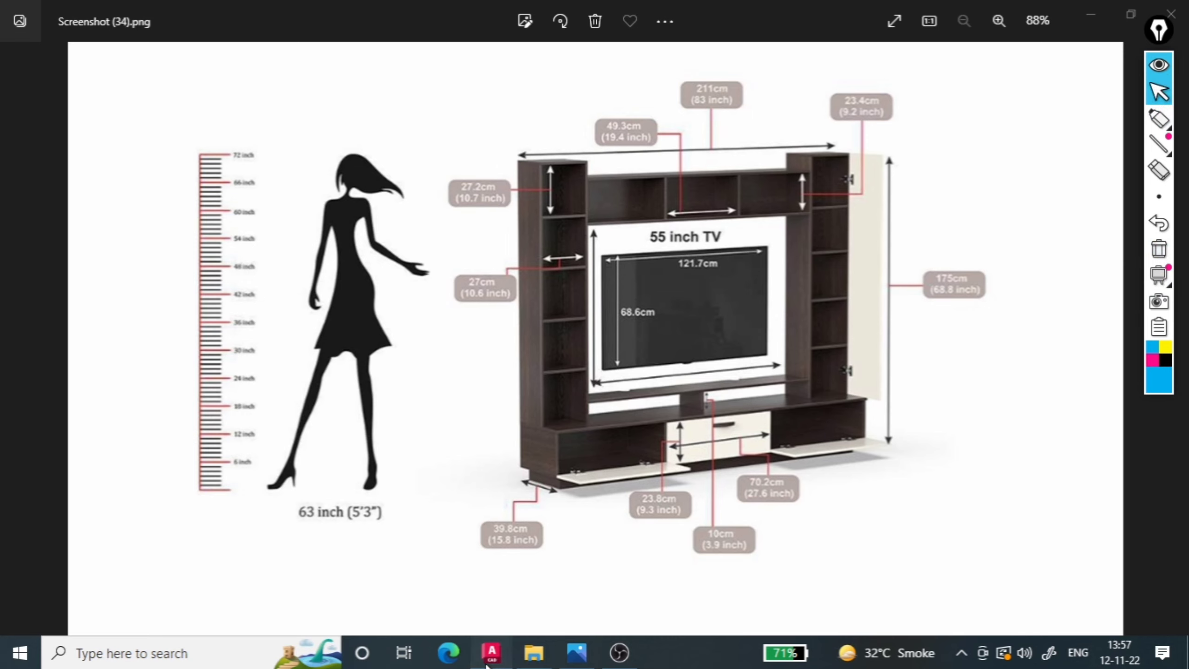
In AutoCAD, start a line with Ortho on and draw the 83" bottom edge
left_click(488, 665)
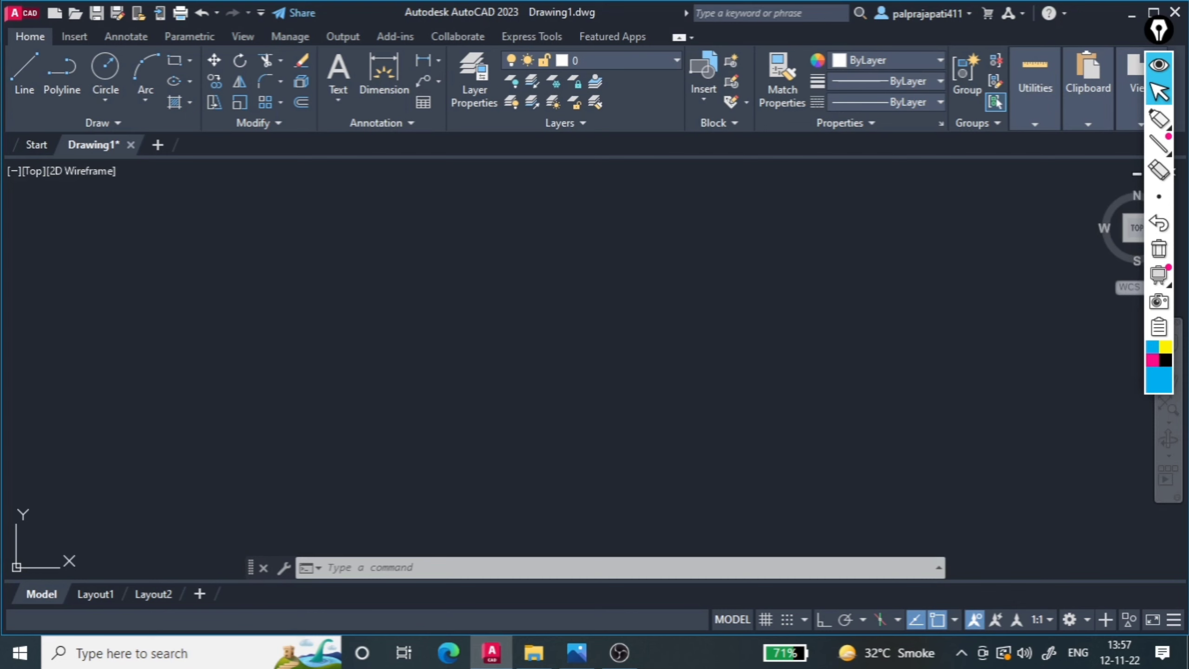
type("l")
key("Return")
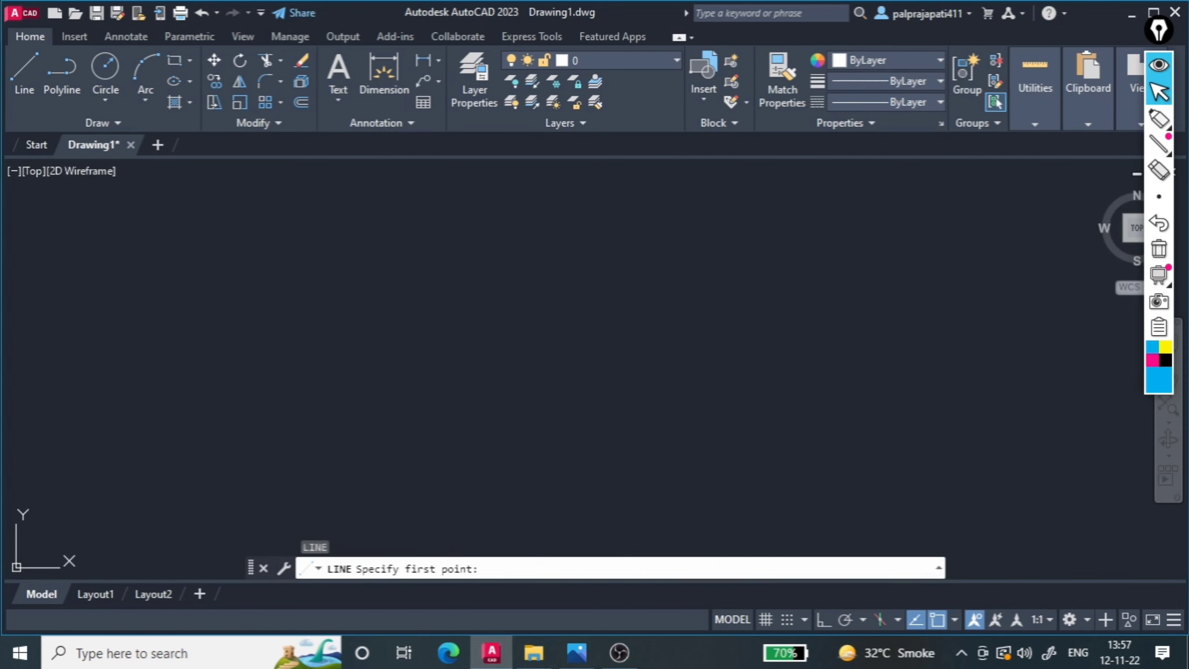
left_click(514, 468)
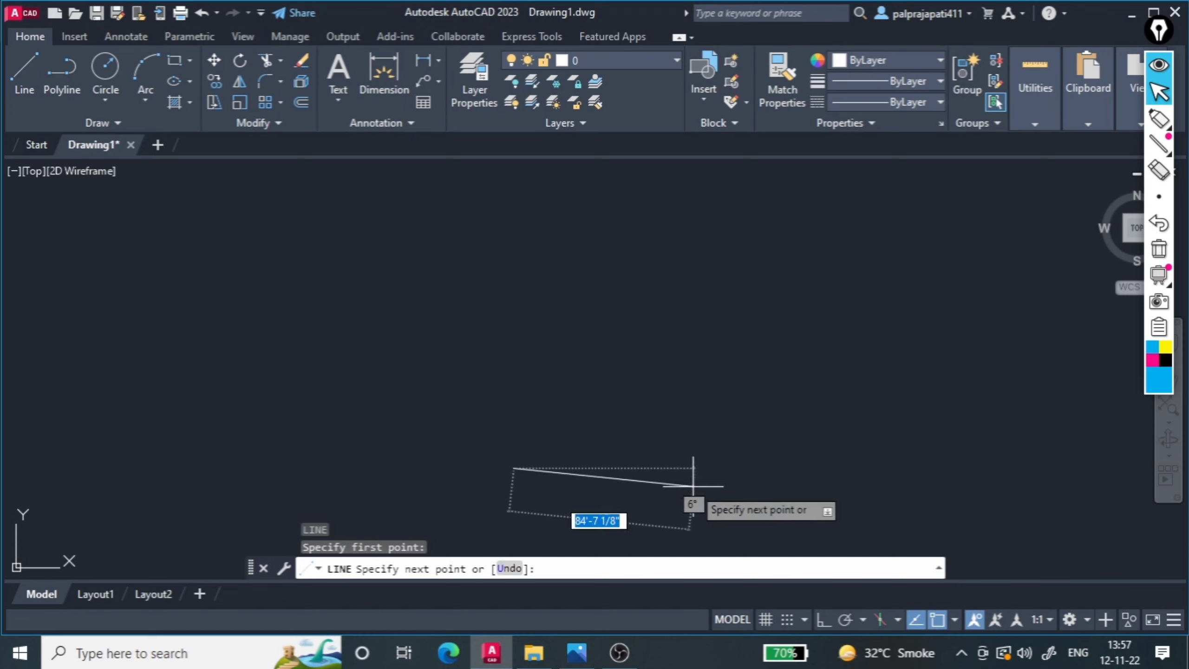
key("F8")
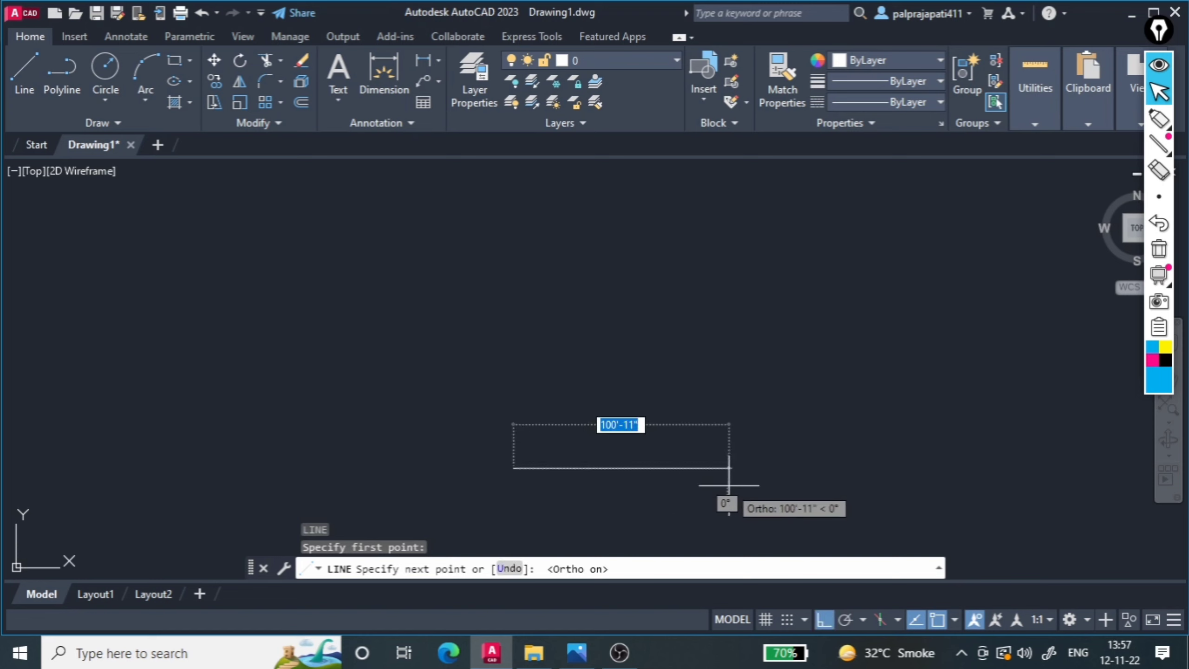
type("83\"")
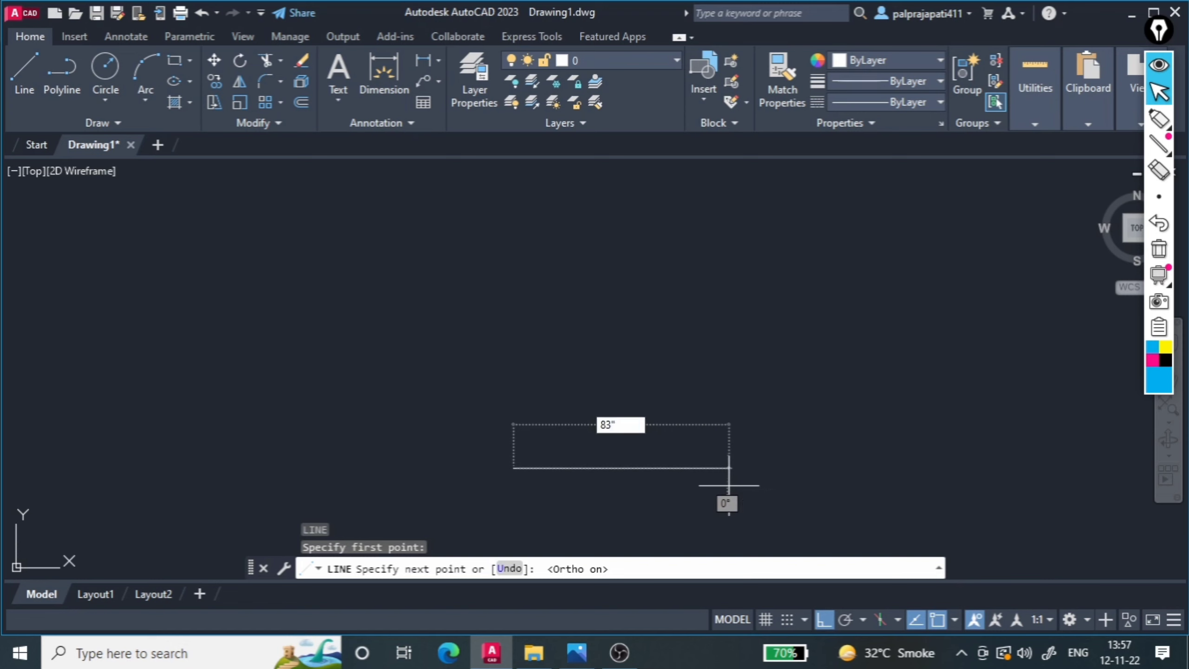
key("Return")
Add the 68.8" side and 83" top edges, then close the rectangle
scroll(539, 433, "down", 5)
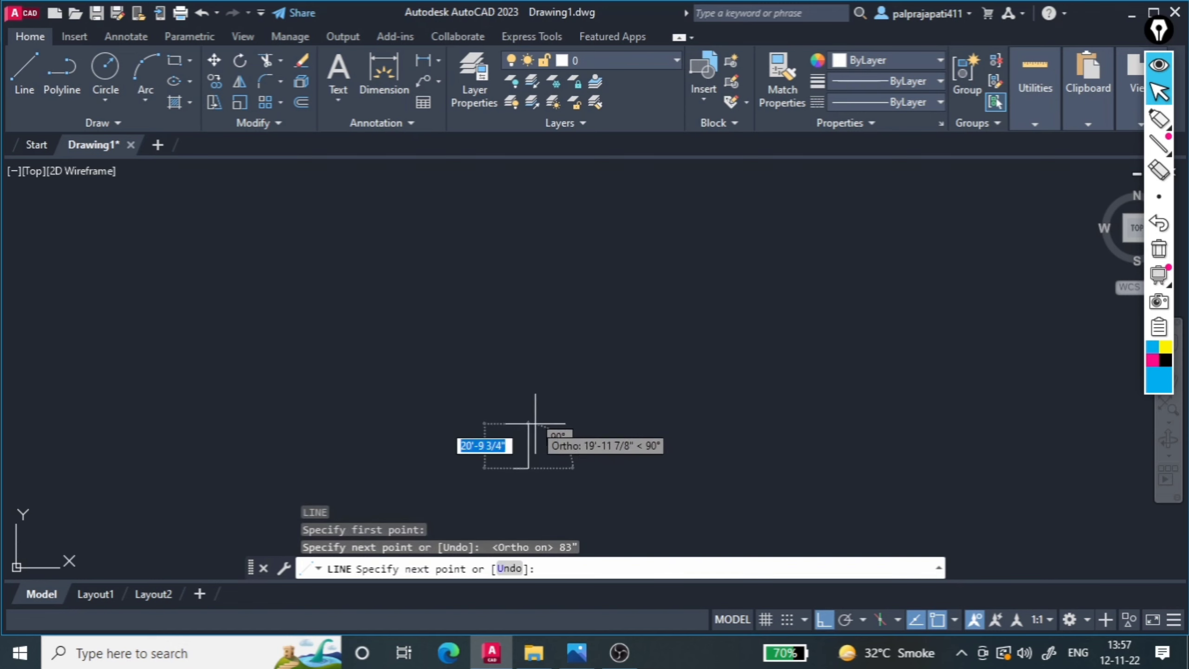
scroll(553, 431, "down", 2)
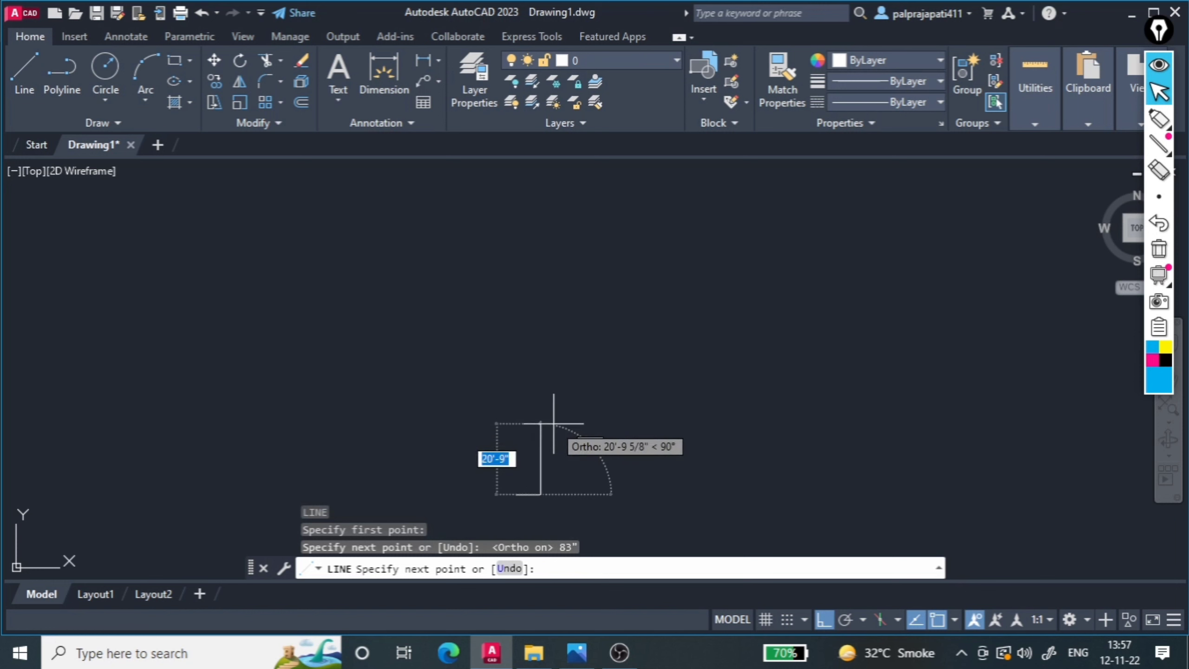
left_click(573, 656)
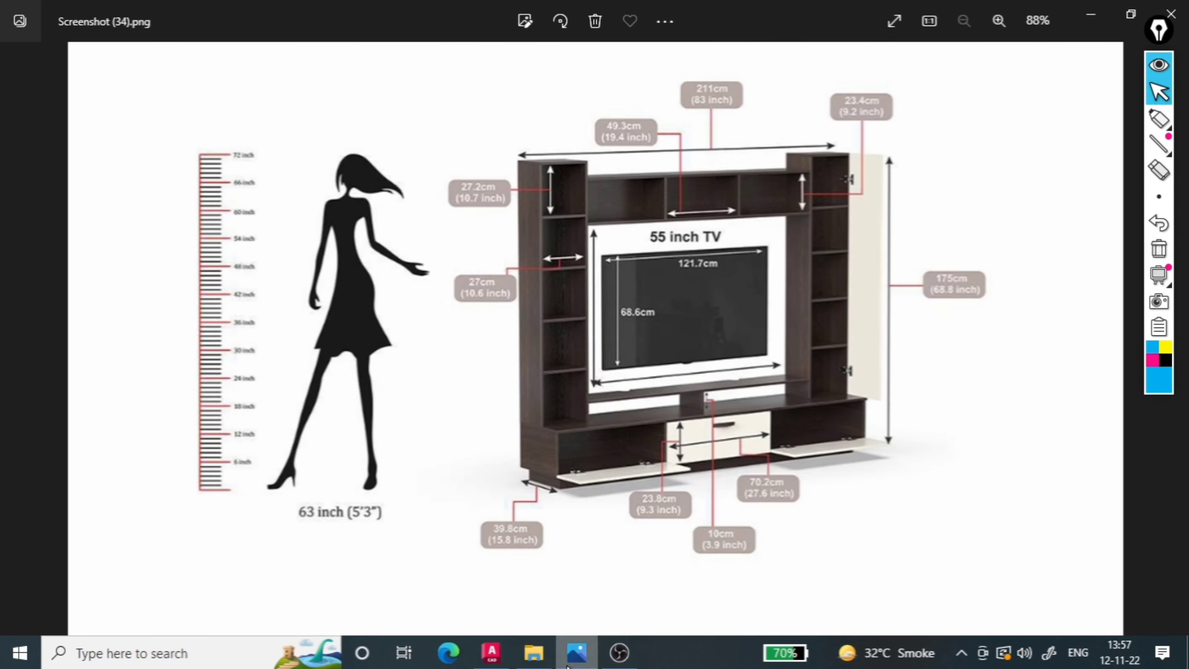
left_click(568, 665)
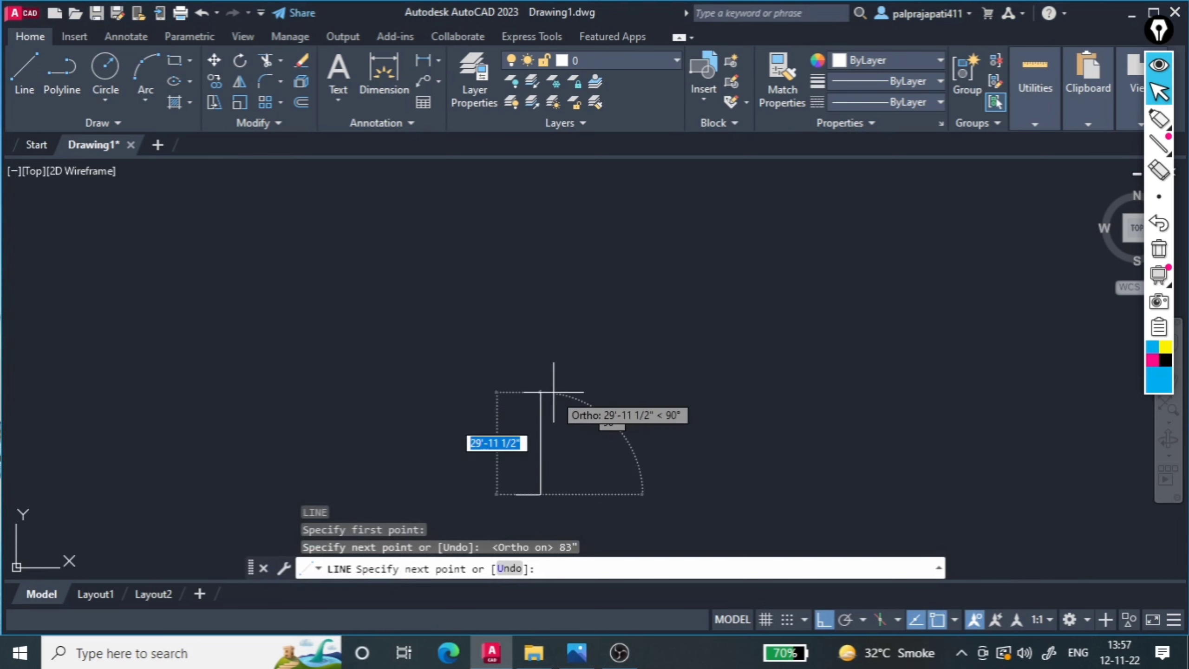
type("68.8")
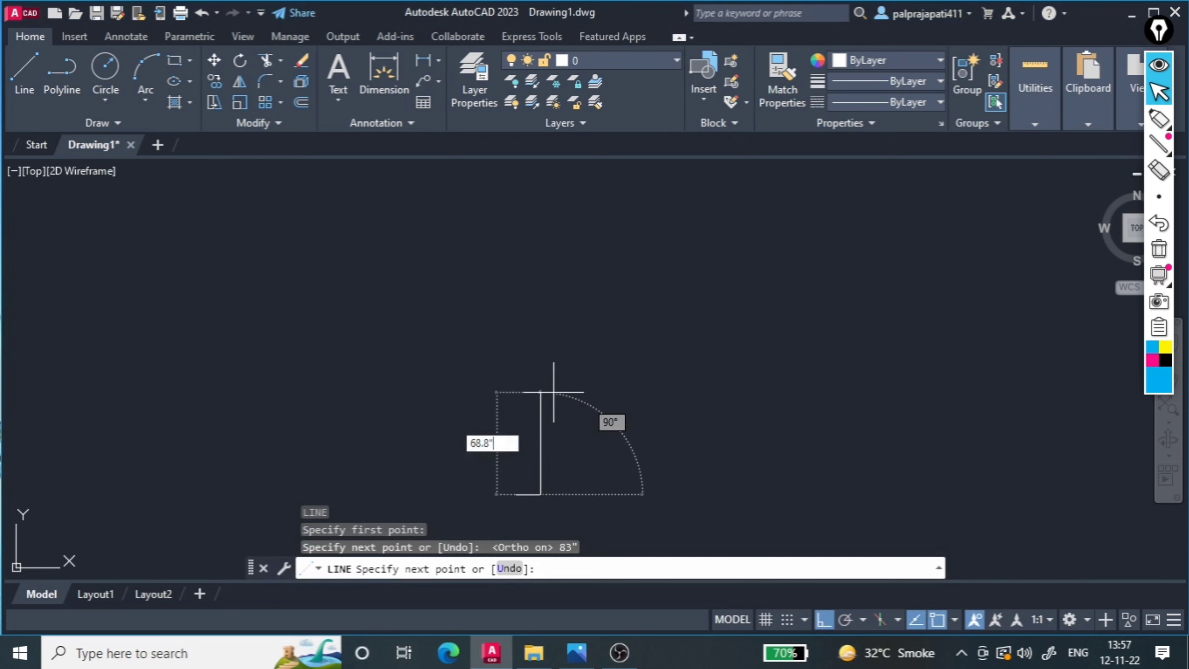
key("Return")
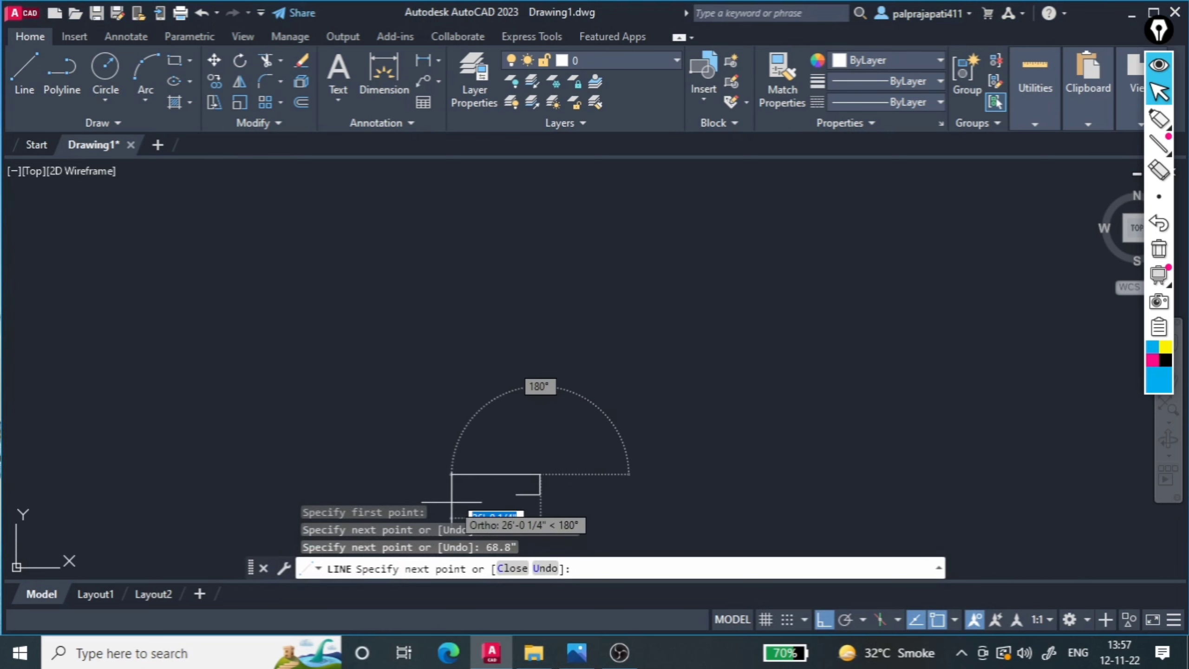
type("83")
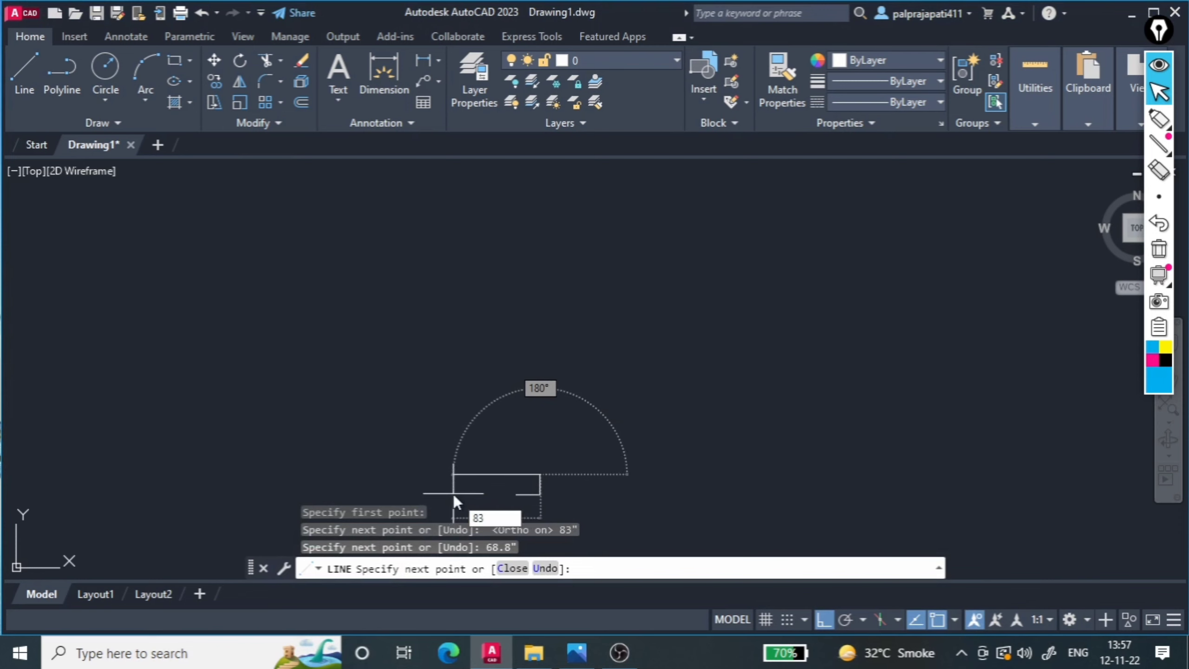
type("\"")
key("Return")
type("c")
key("Return")
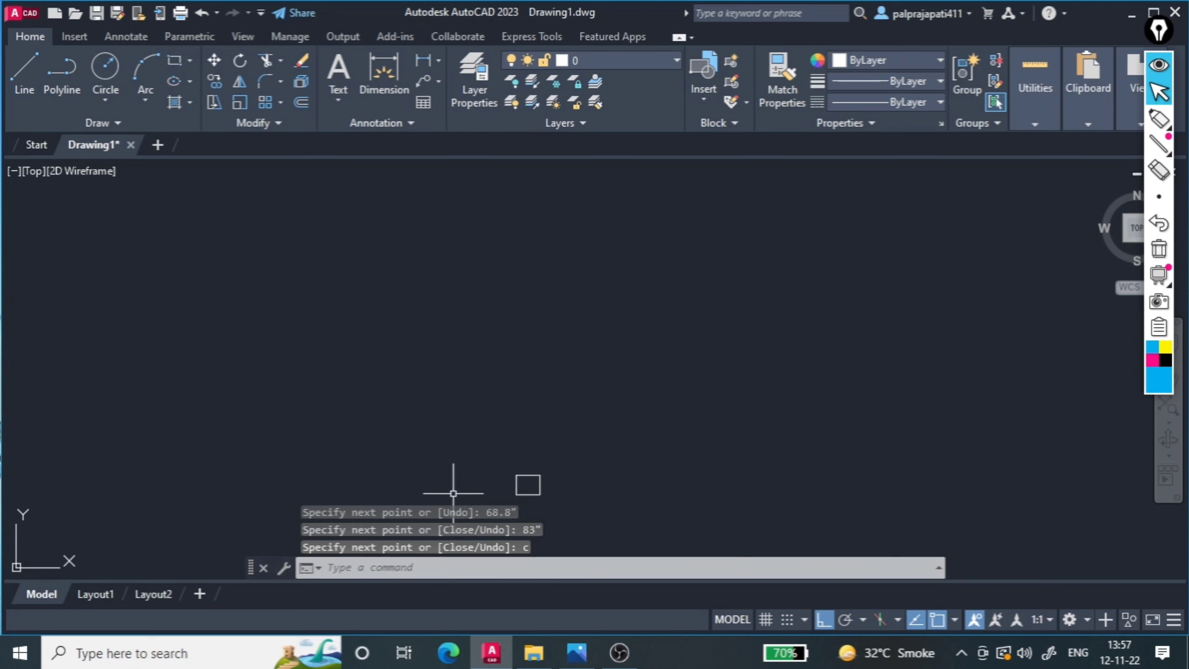
scroll(529, 495, "up", 6)
scroll(525, 490, "up", 4)
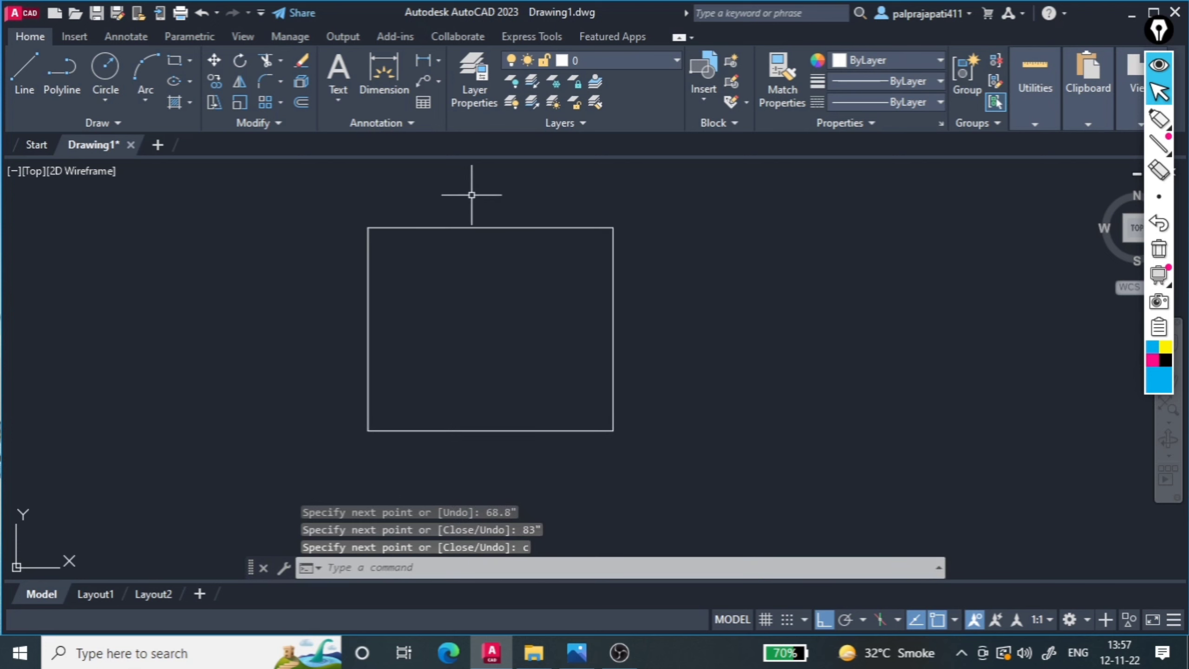
Place a linear width dimension across the rectangle's top edge, above it
left_click(424, 60)
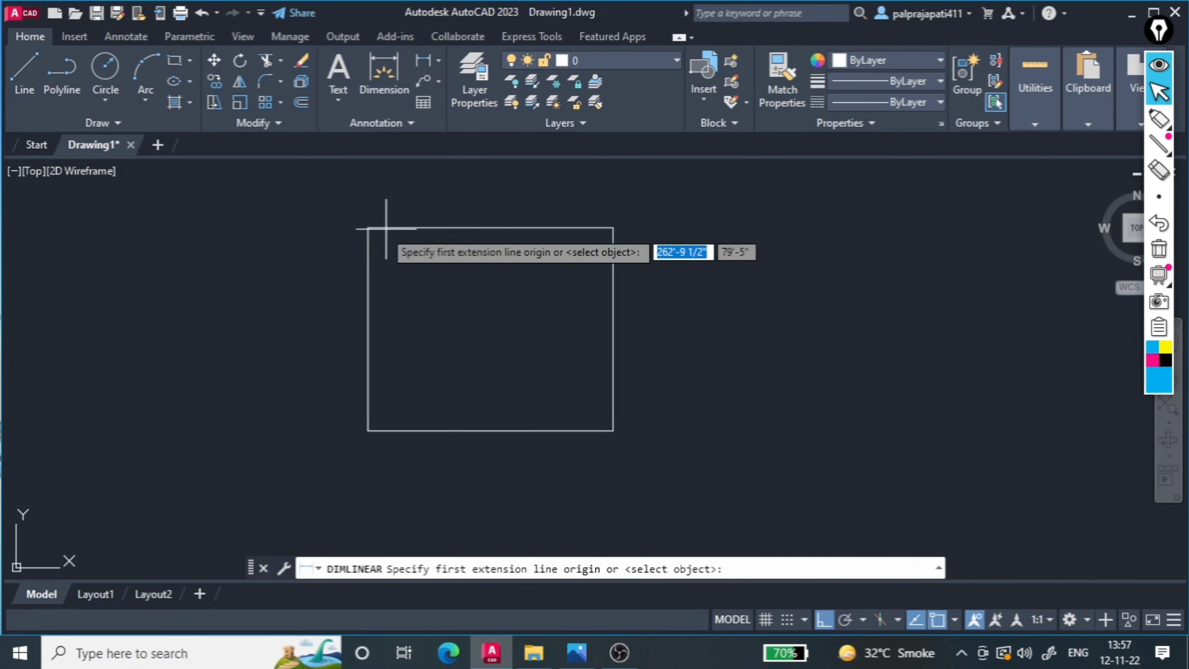
left_click(367, 229)
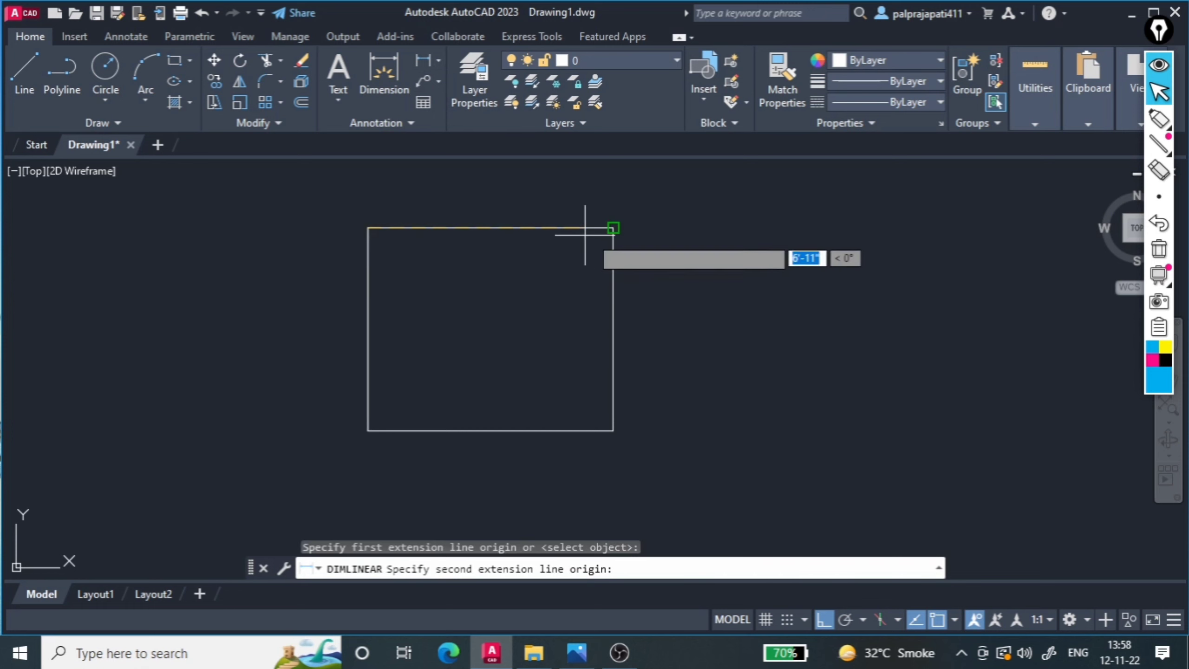
left_click(613, 229)
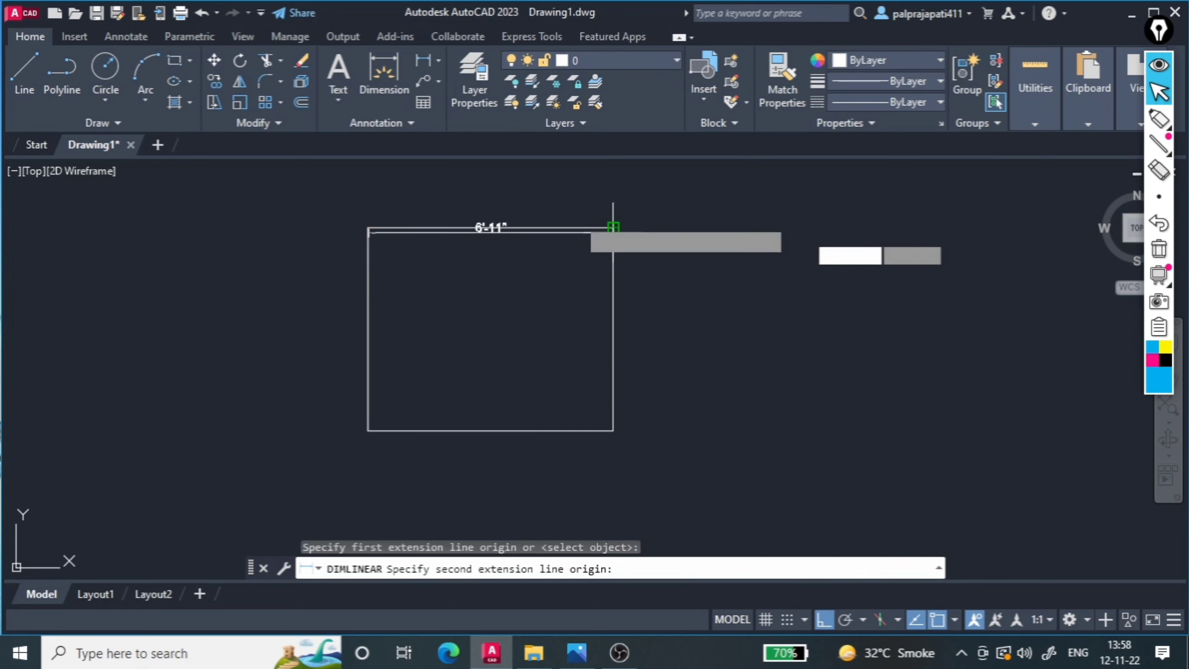
left_click(566, 200)
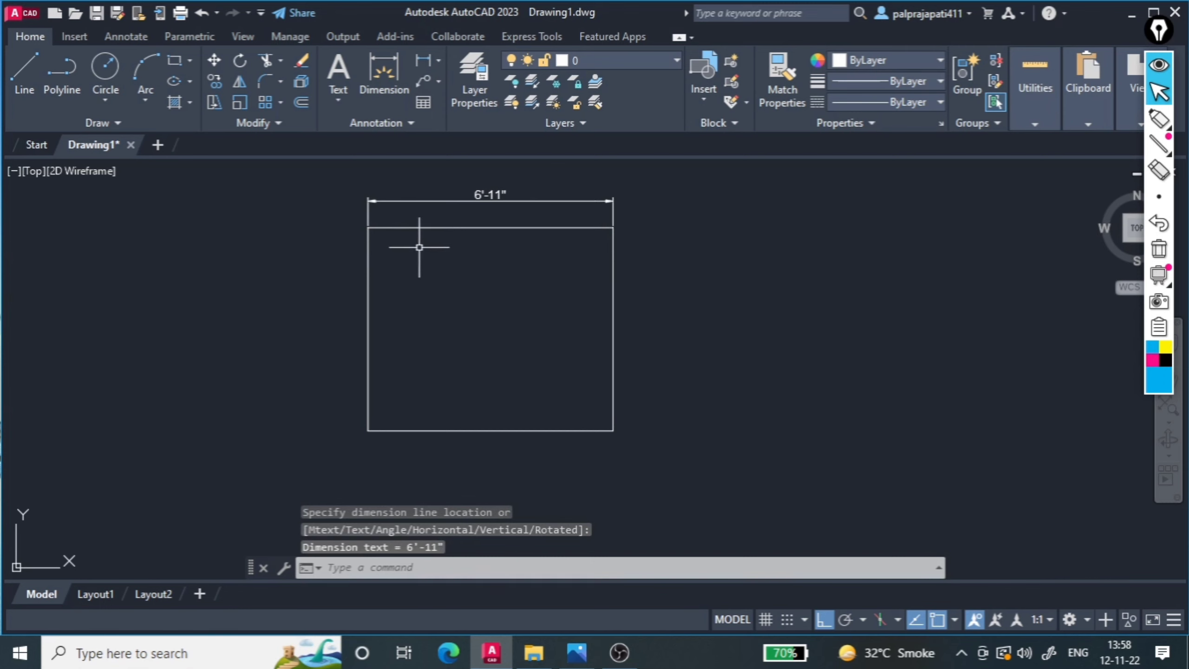
Place a linear height dimension along the rectangle's left side
key("Return")
left_click(368, 228)
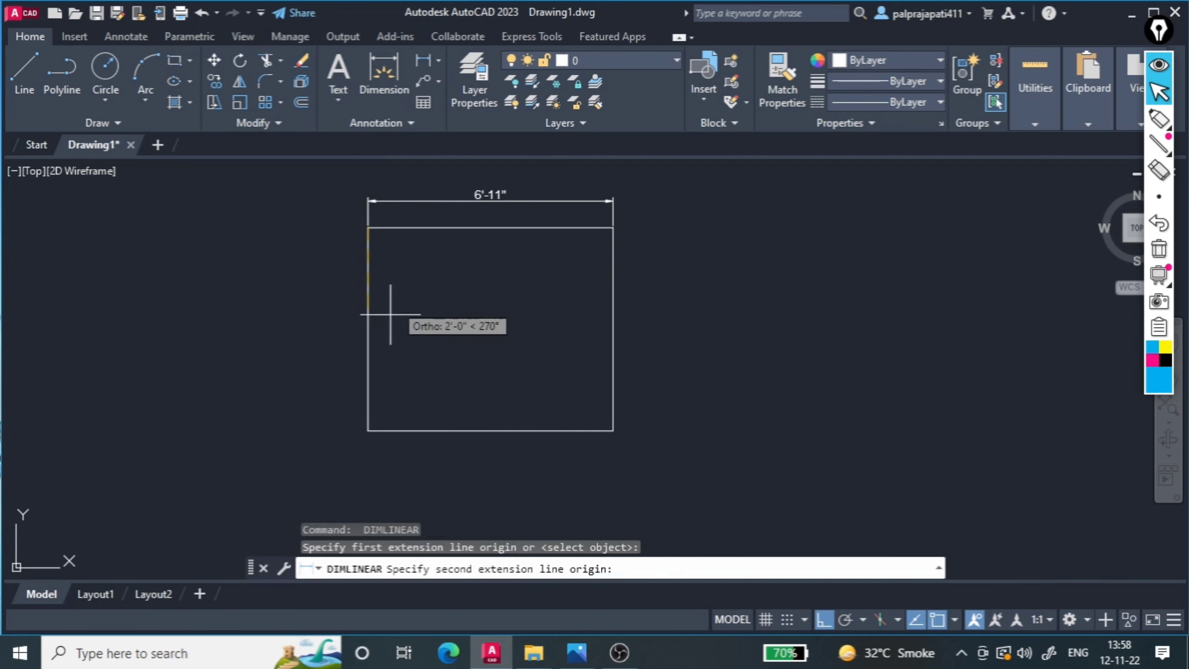
left_click(368, 430)
left_click(320, 412)
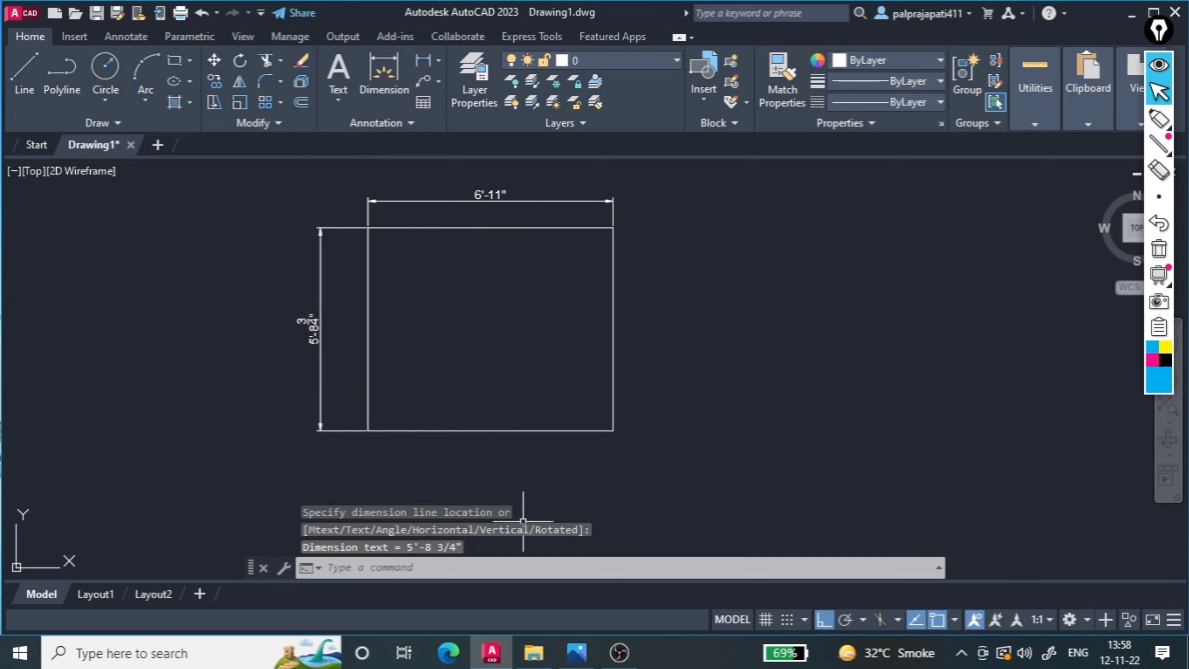
type("d")
key("Return")
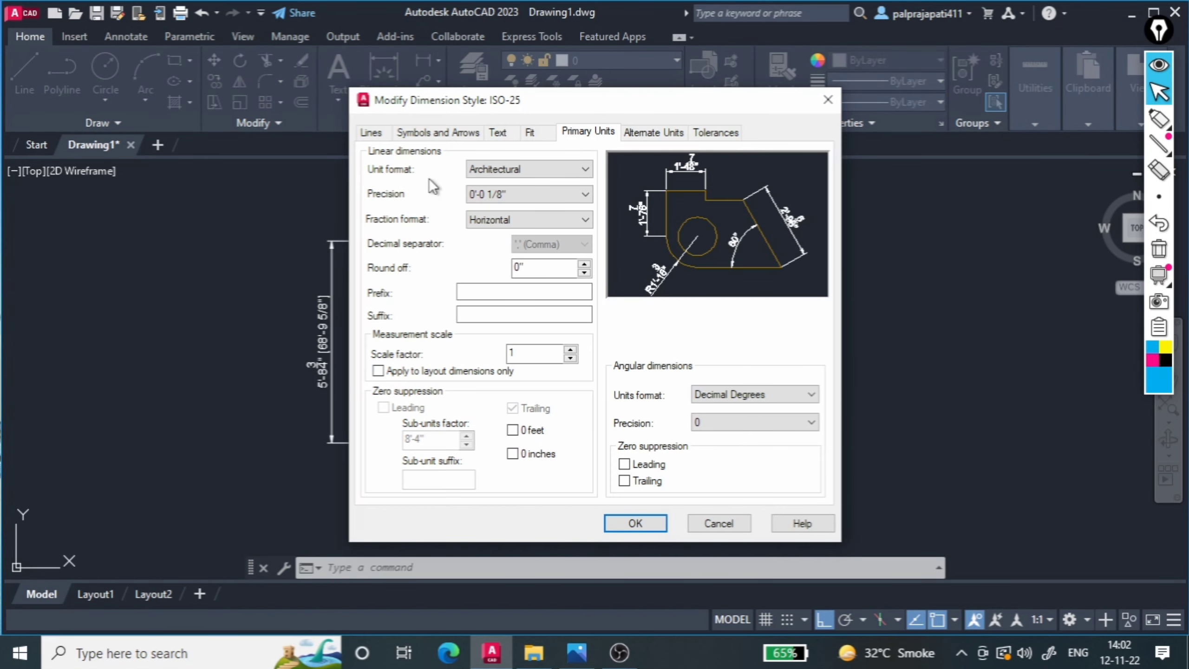
Switch the ISO-25 dimension style's unit format to Decimal and make ISO-25 current
left_click(586, 173)
left_click(654, 522)
left_click(770, 236)
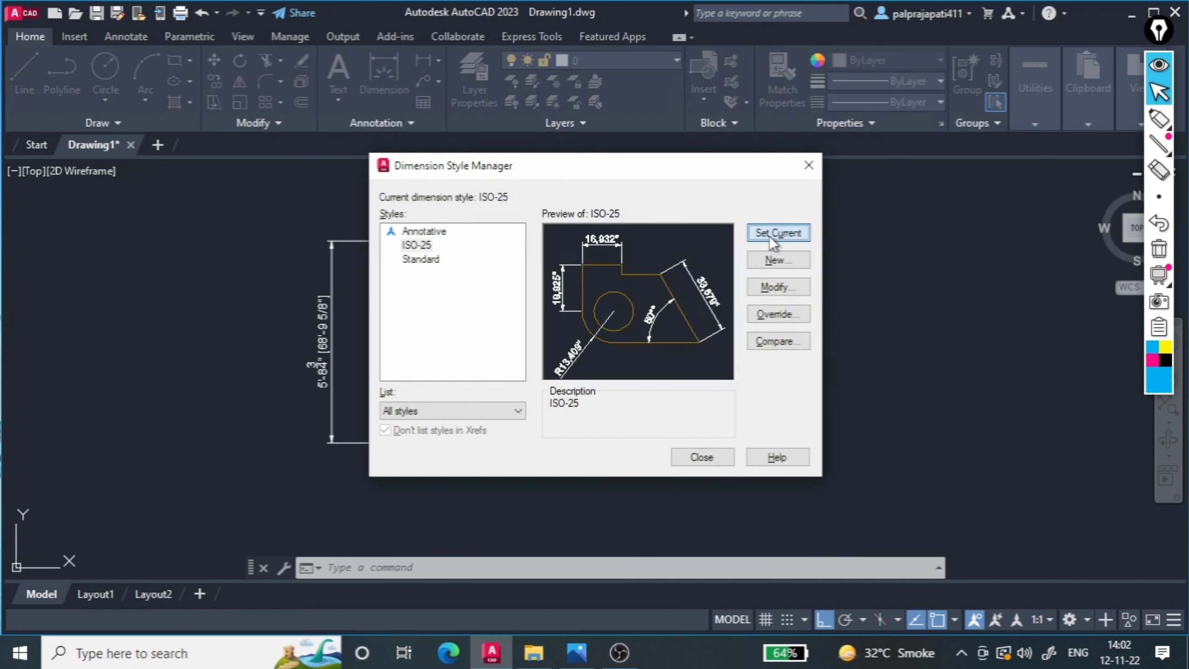
left_click(702, 457)
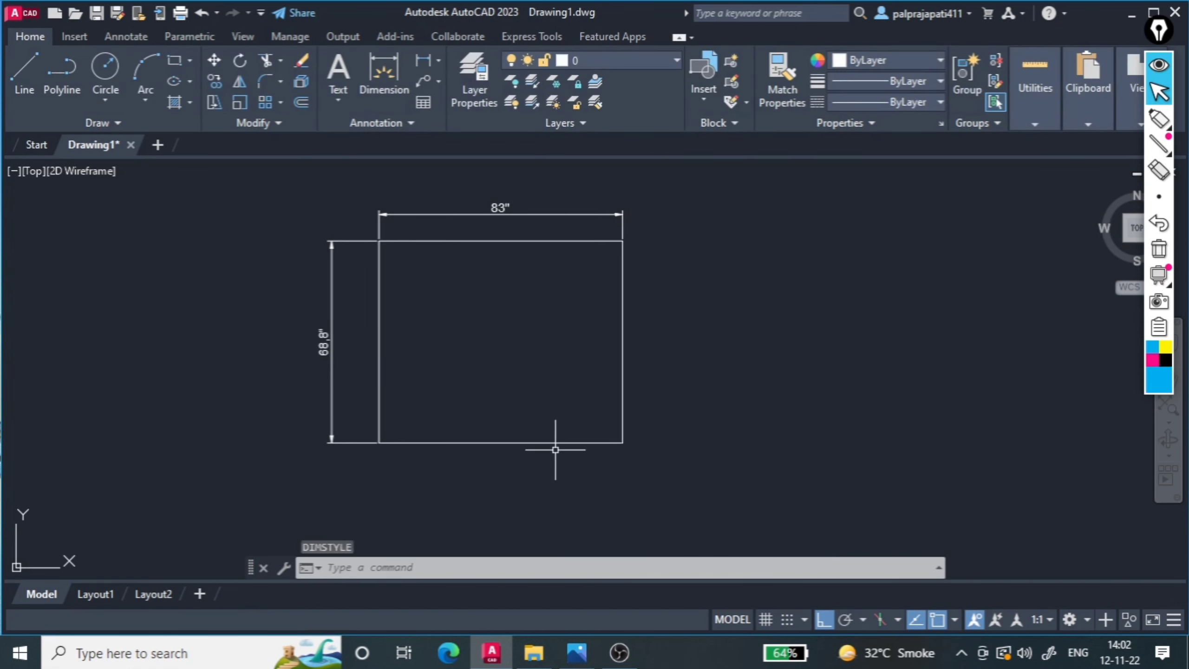
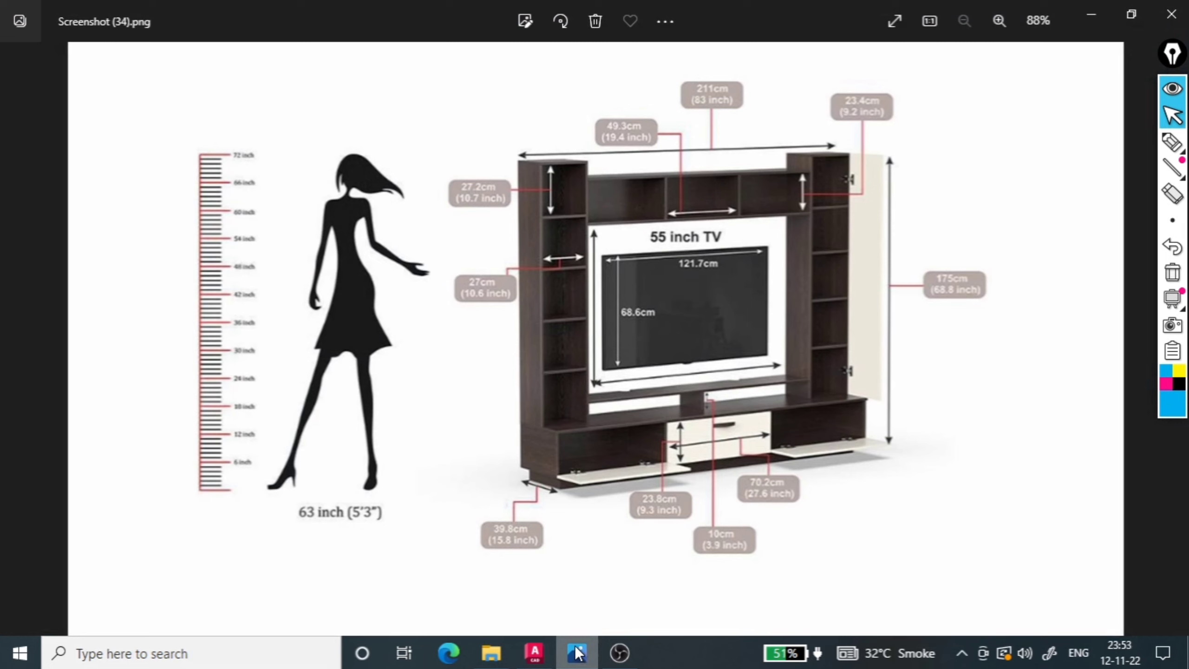
Switch from the Photos reference image back to the AutoCAD TV unit elevation
left_click(534, 652)
Inspect the elevation's lower-left corner and left edge, then reopen the reference photo
scroll(588, 455, "down", 2)
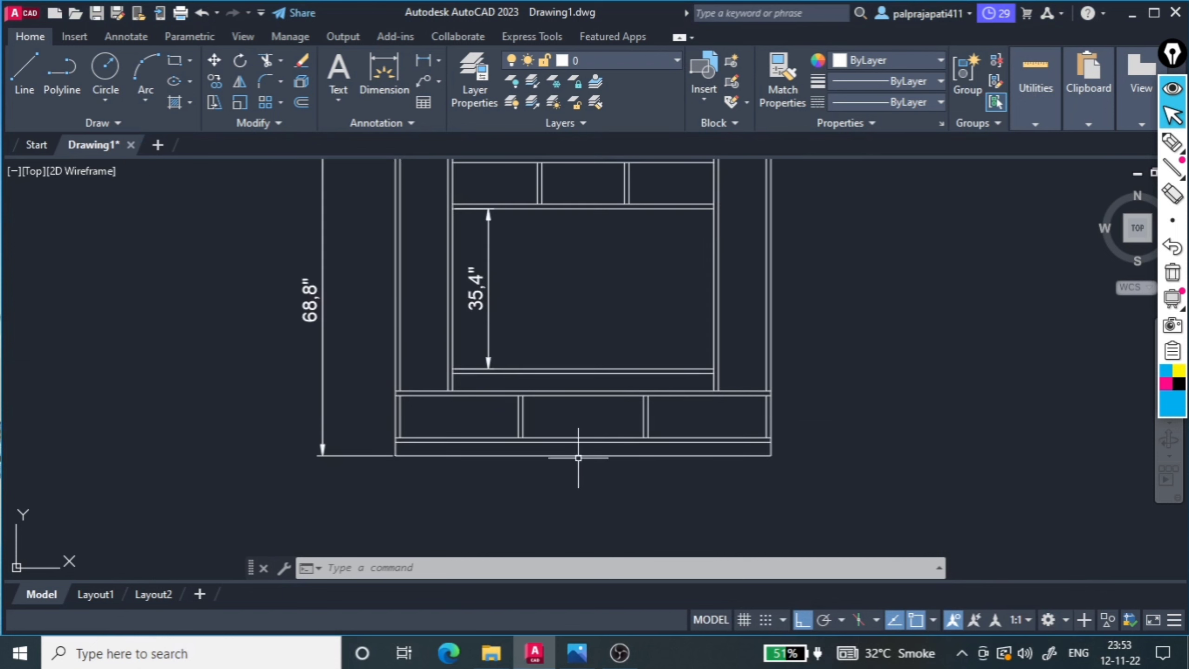
scroll(370, 481, "up", 3)
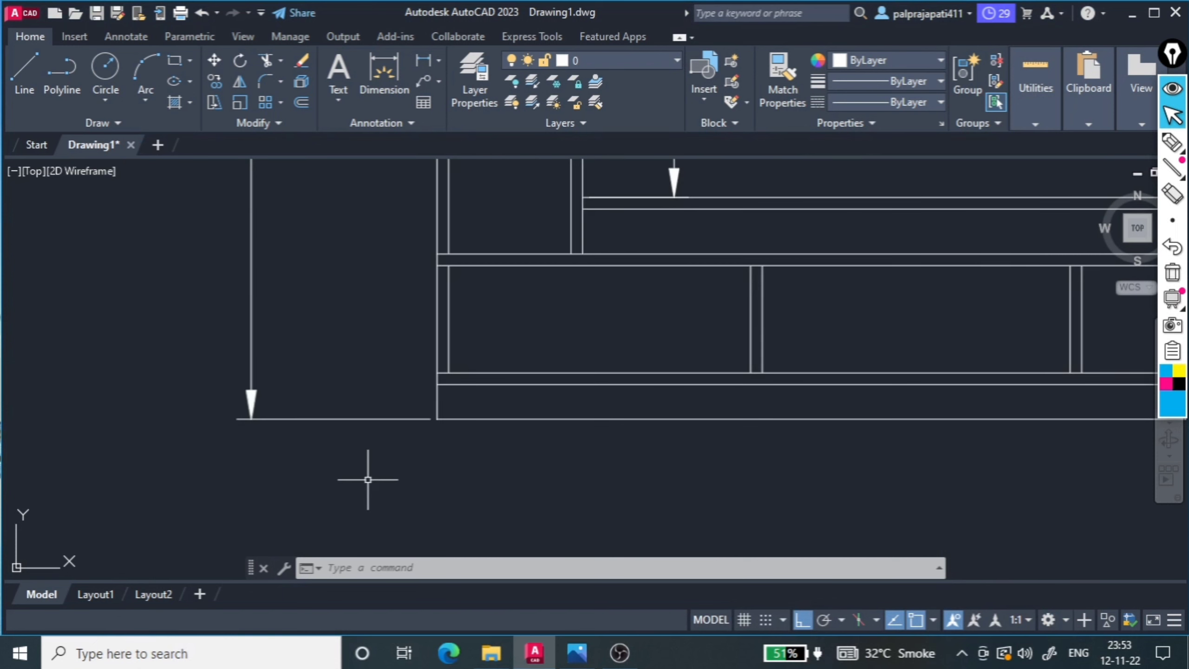
left_click(439, 403)
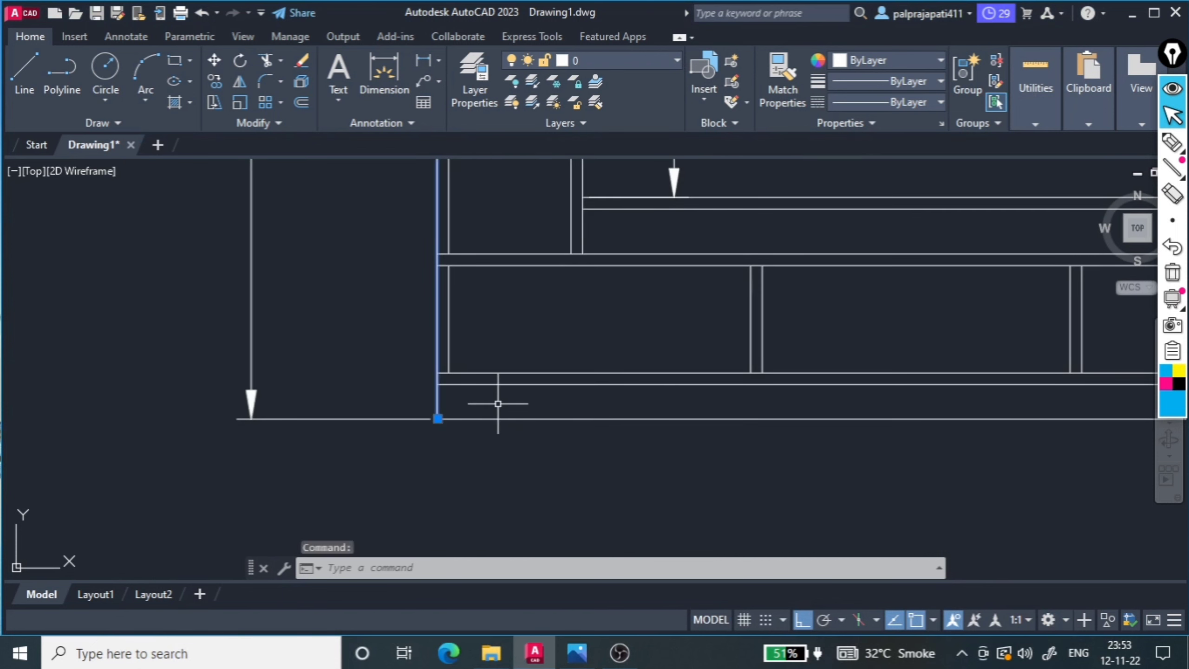
left_click(578, 653)
Zoom the photo to 146%, highlight the bottom-left plinth corner, then clear the marks
scroll(545, 486, "up", 2)
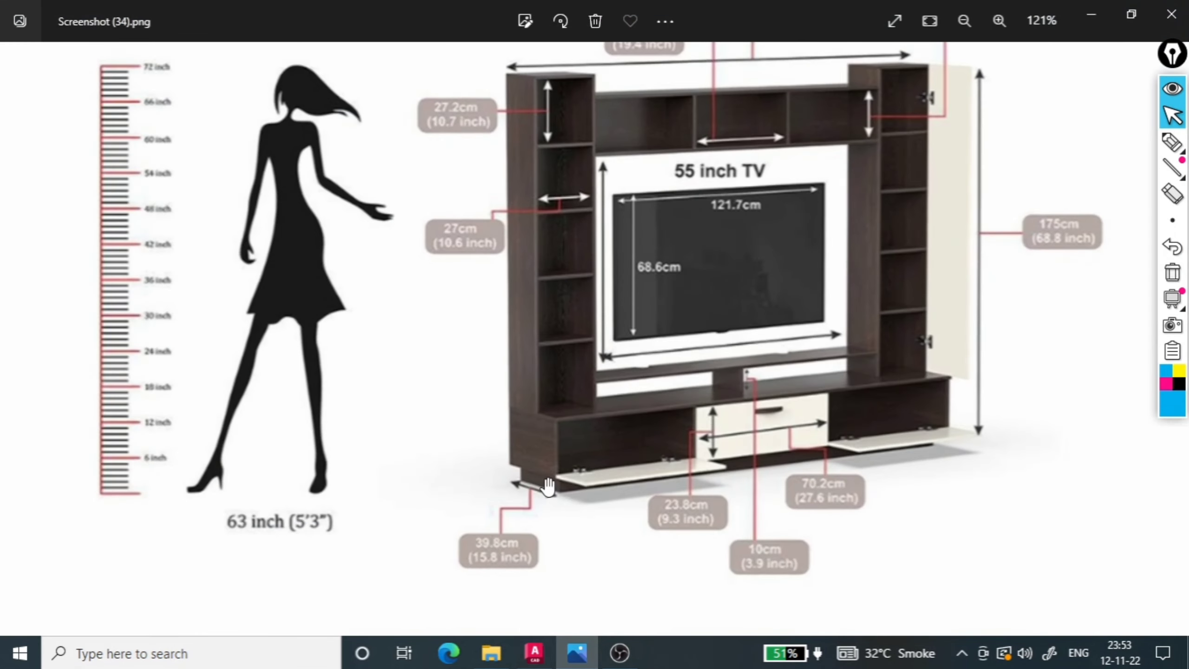
scroll(549, 489, "up", 1)
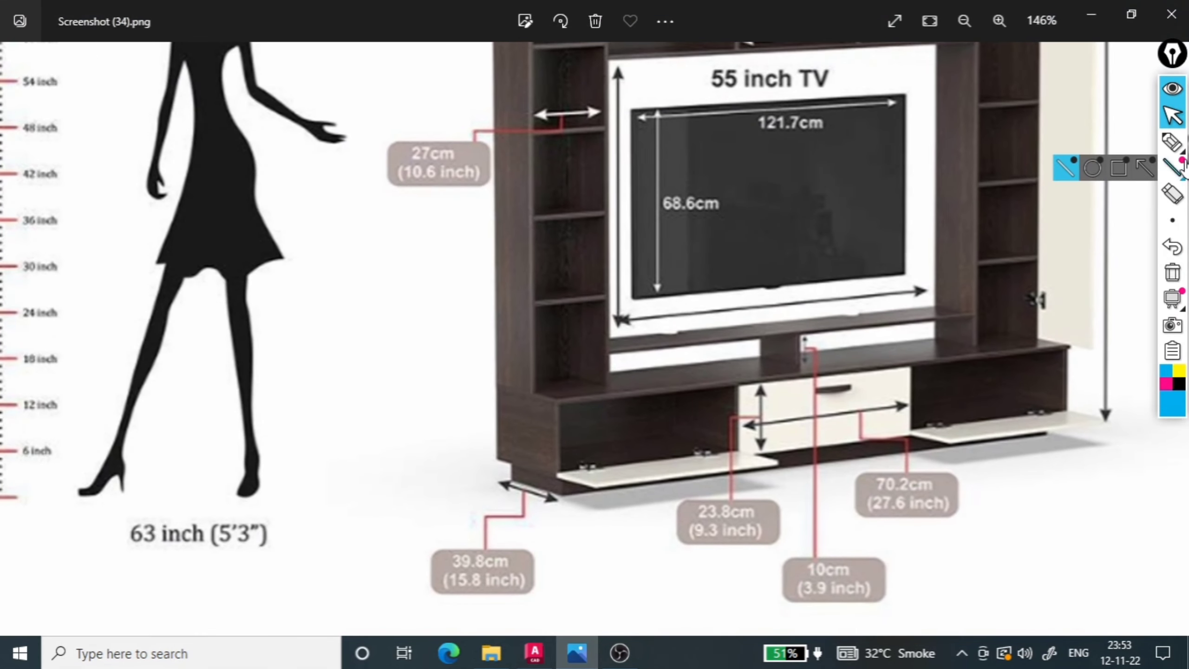
left_click(1172, 142)
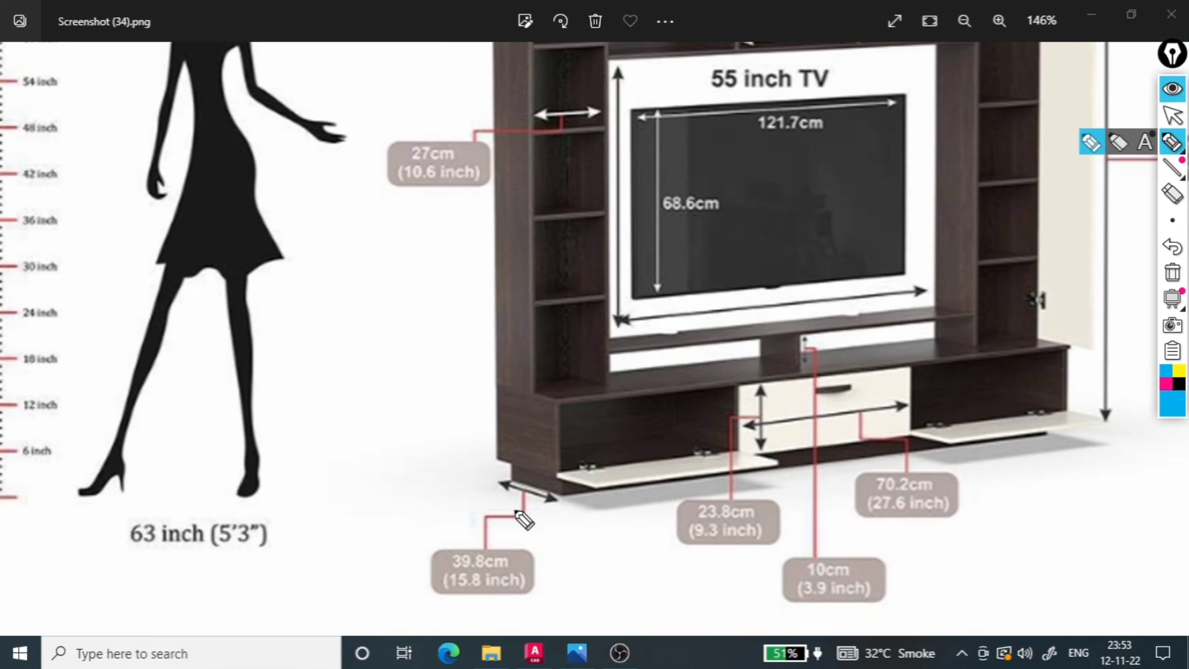
mouse_move(501, 448)
left_mouse_down()
mouse_move(541, 450)
mouse_move(501, 450)
left_mouse_up()
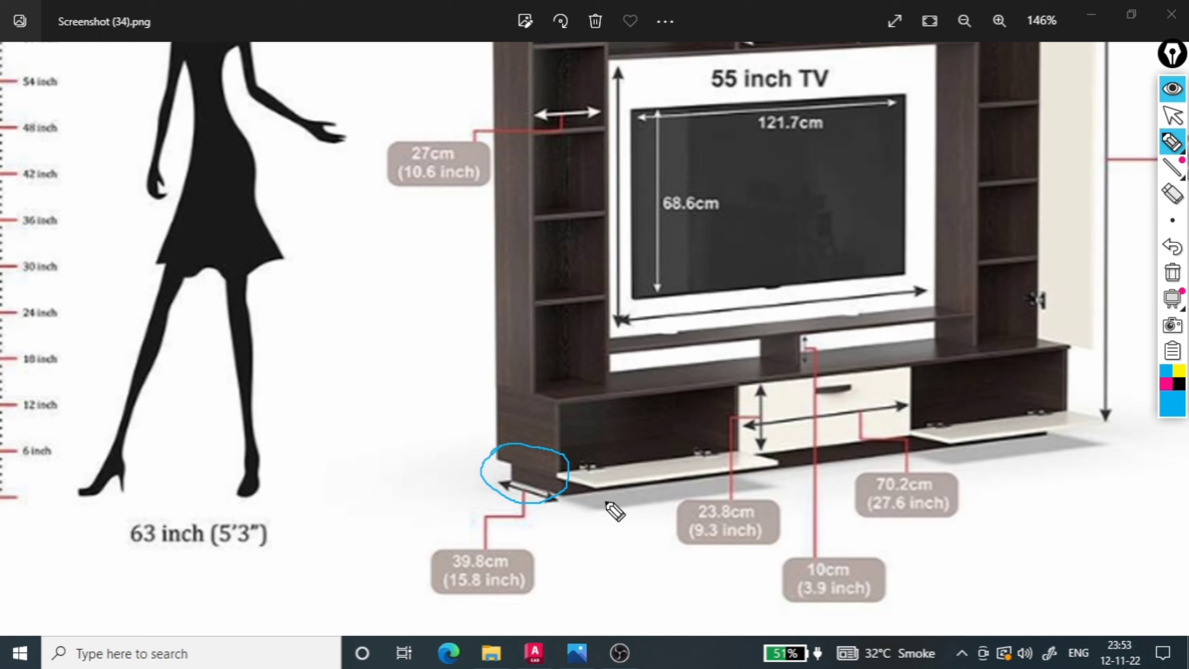
left_click(1174, 146)
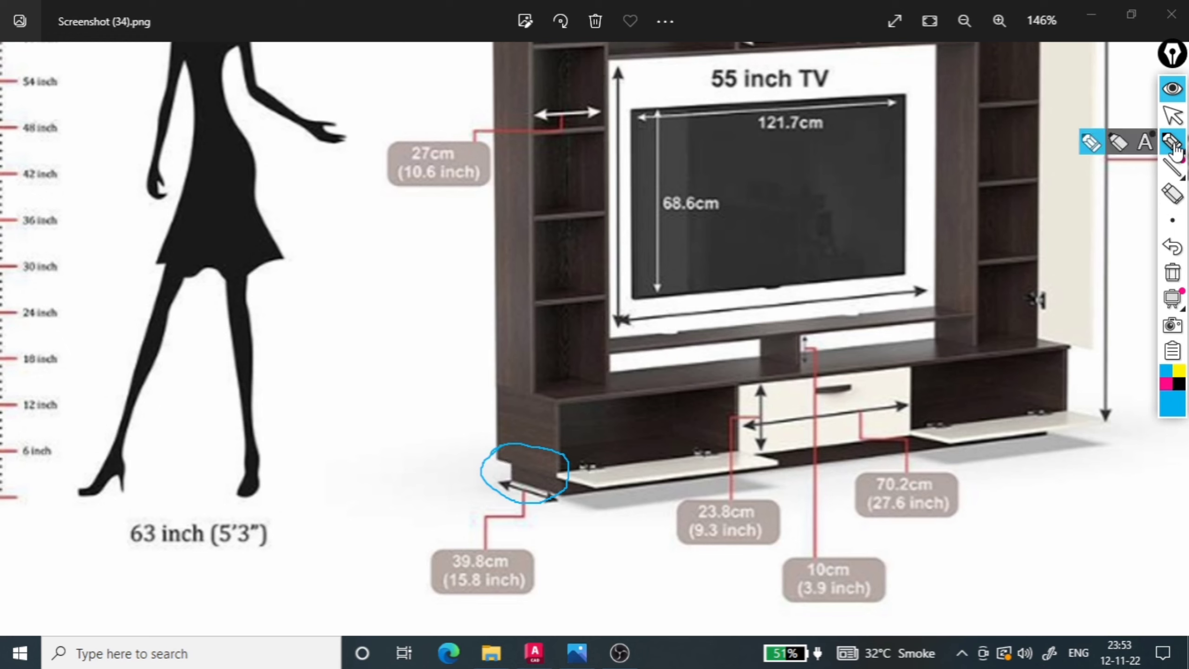
left_click(1172, 273)
left_click(1173, 118)
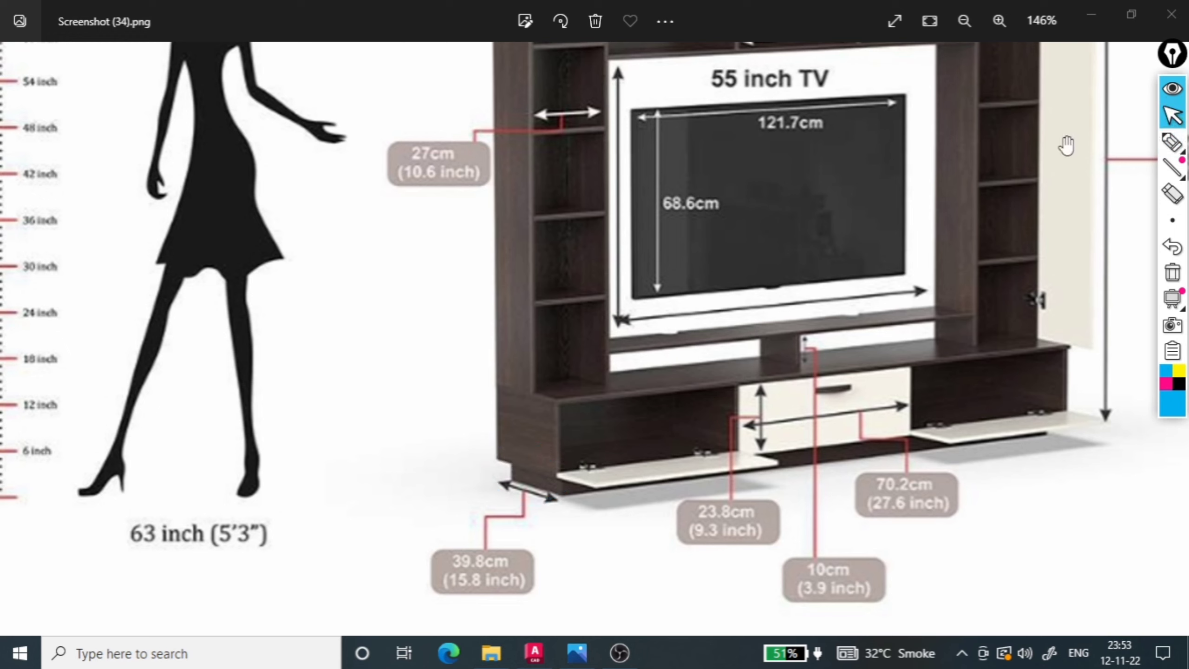
Back in AutoCAD, offset the cabinet's left edge 3" inward
left_click(1089, 20)
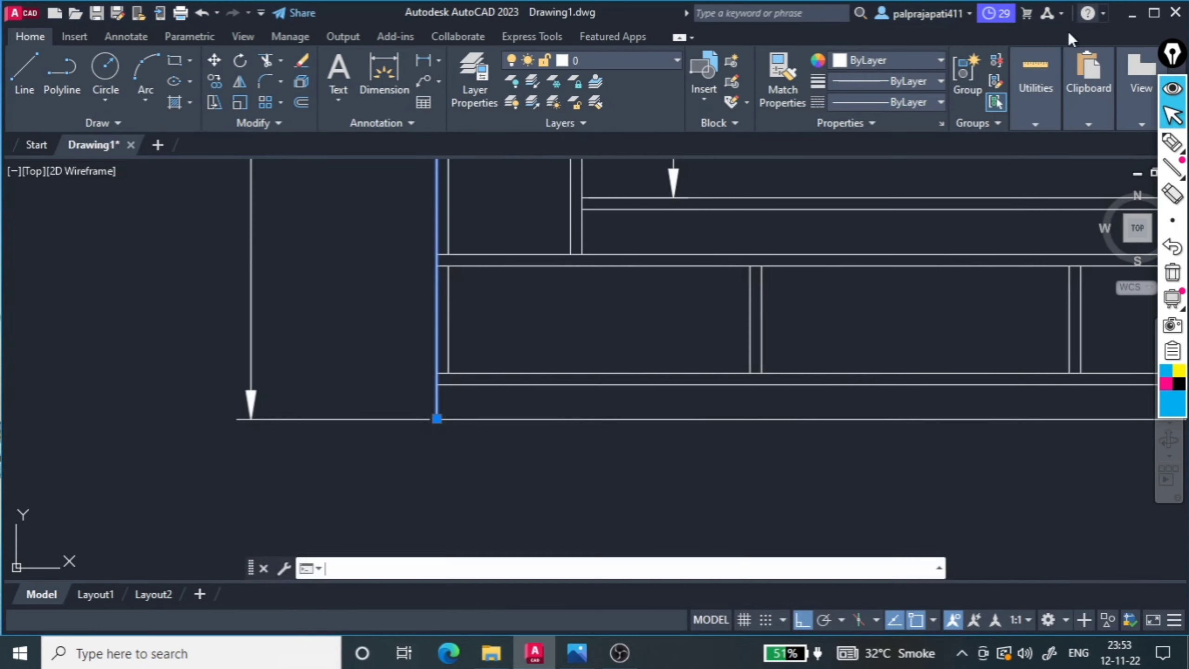
type("o")
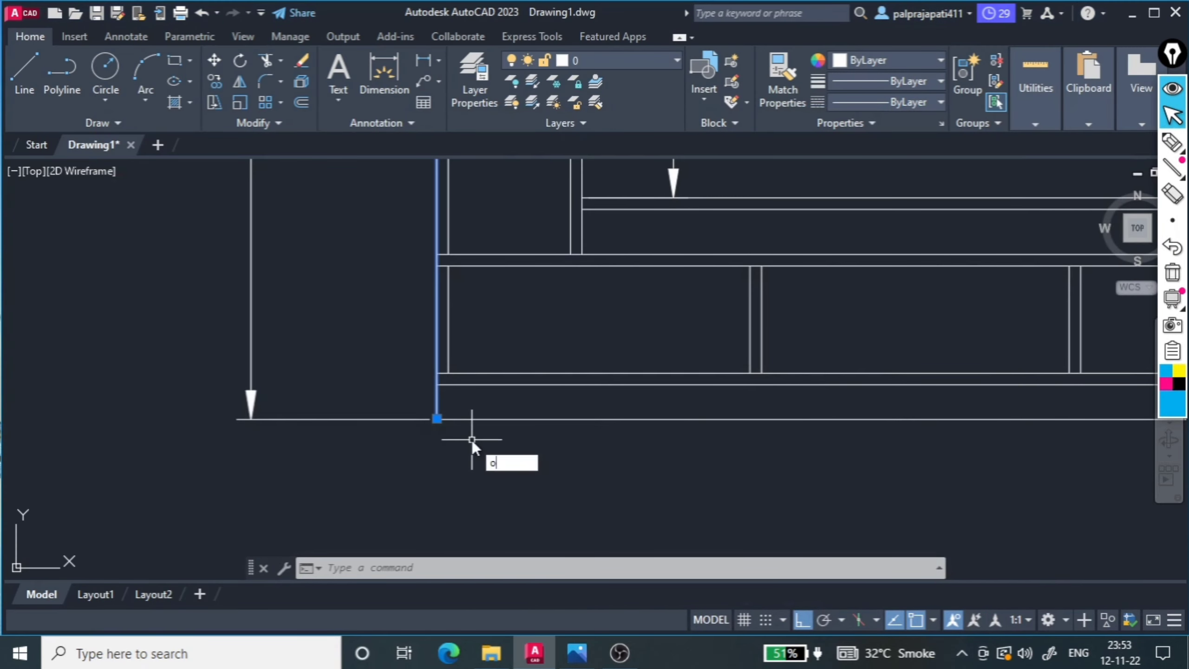
key("Return")
type("3\"")
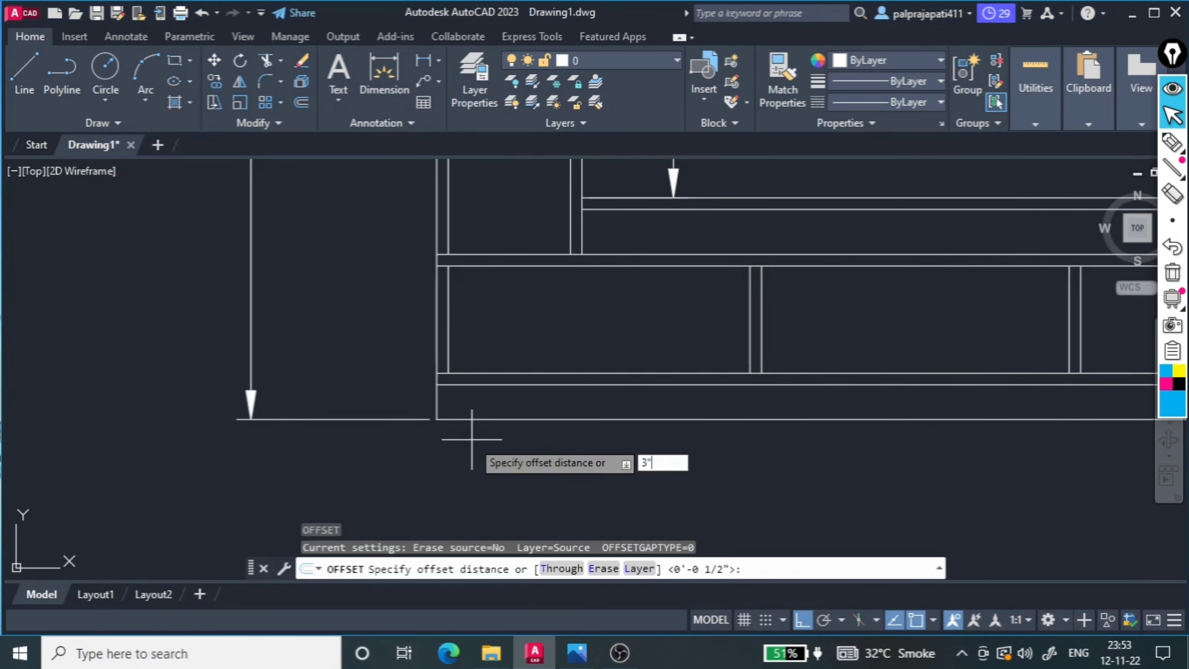
key("Return")
left_click(472, 439)
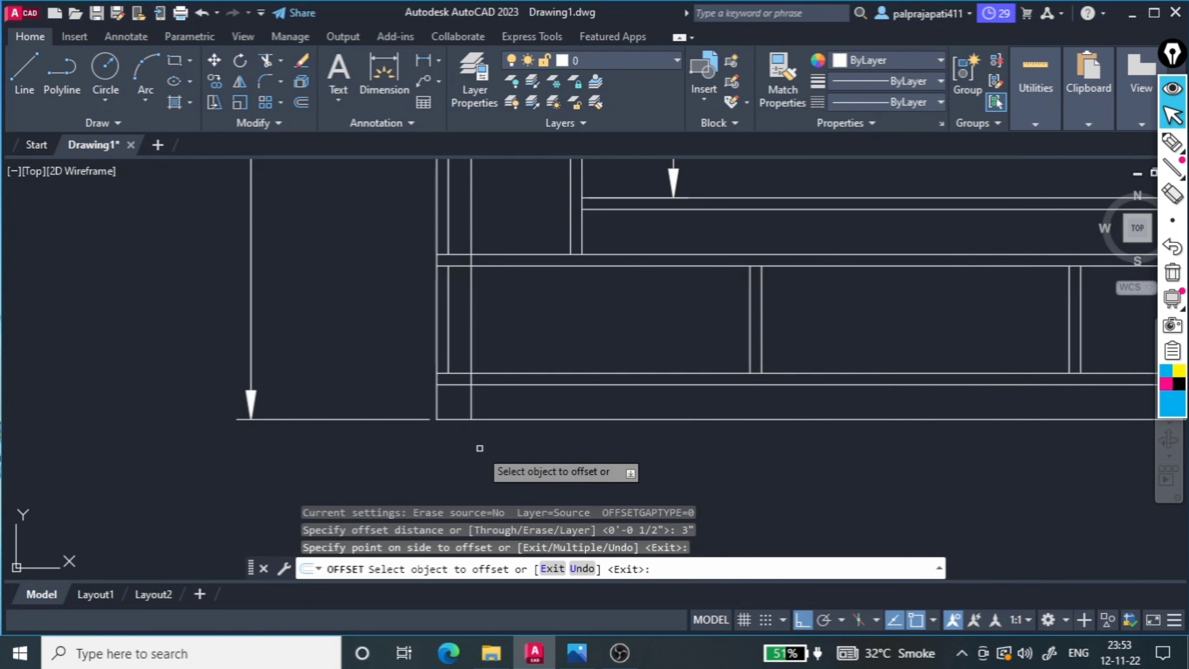
key("Escape")
Trim the left edge and its offset at the plinth's top line to form the recess
type("tr")
key("Return")
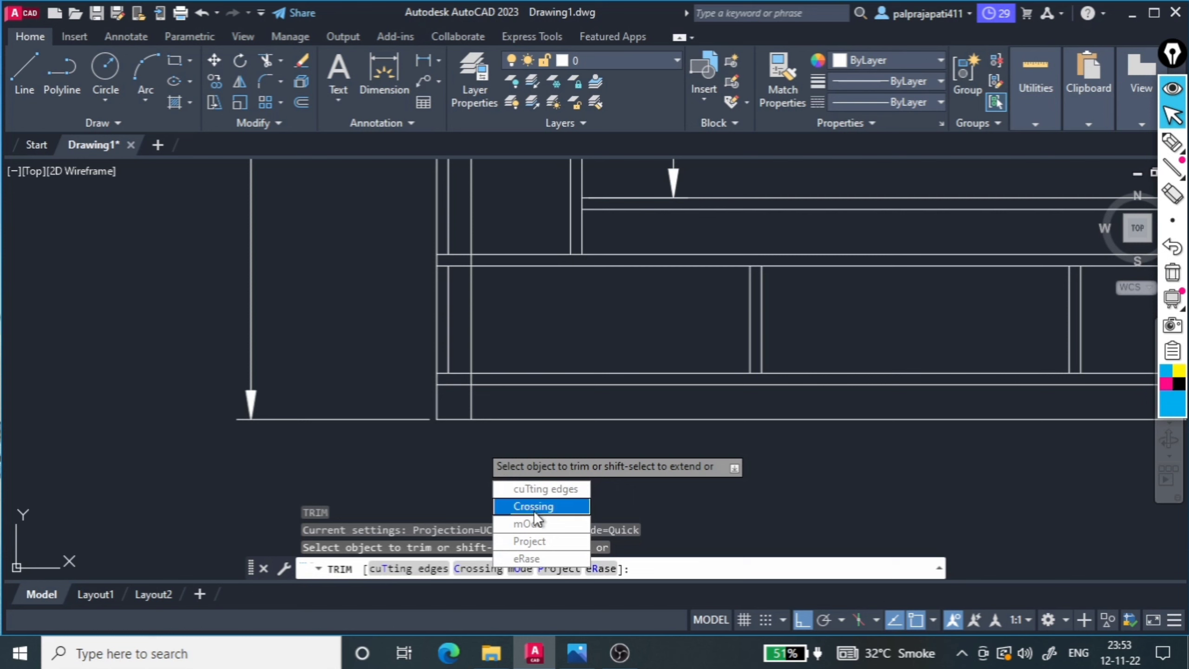
left_click(546, 490)
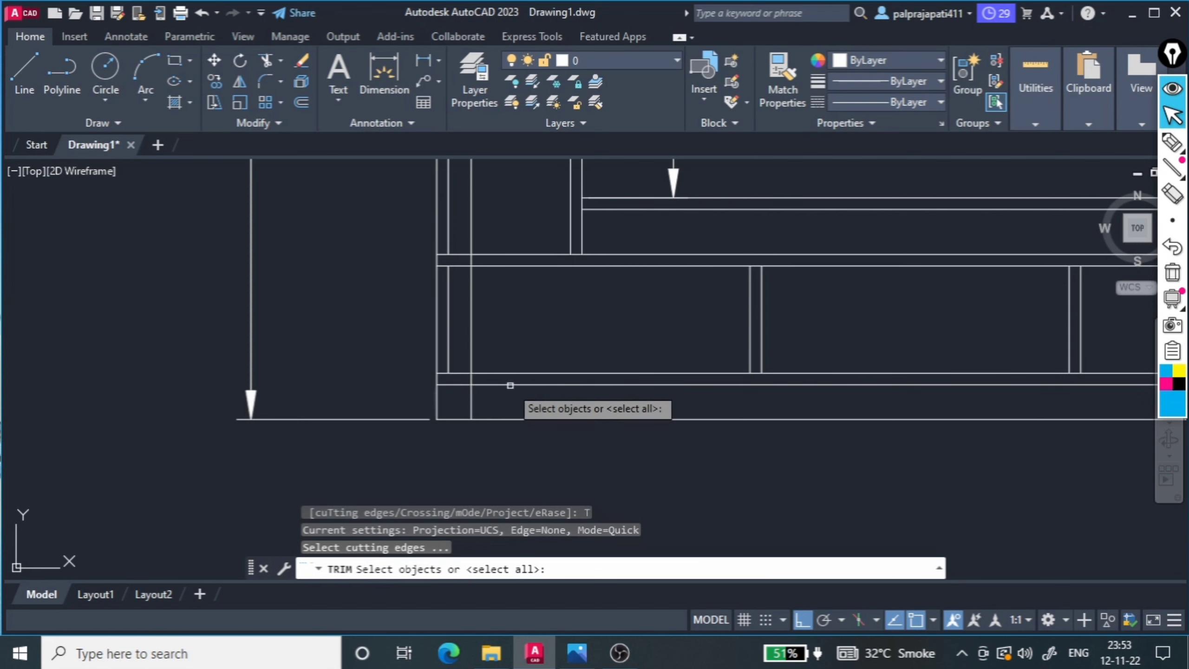
left_click(510, 385)
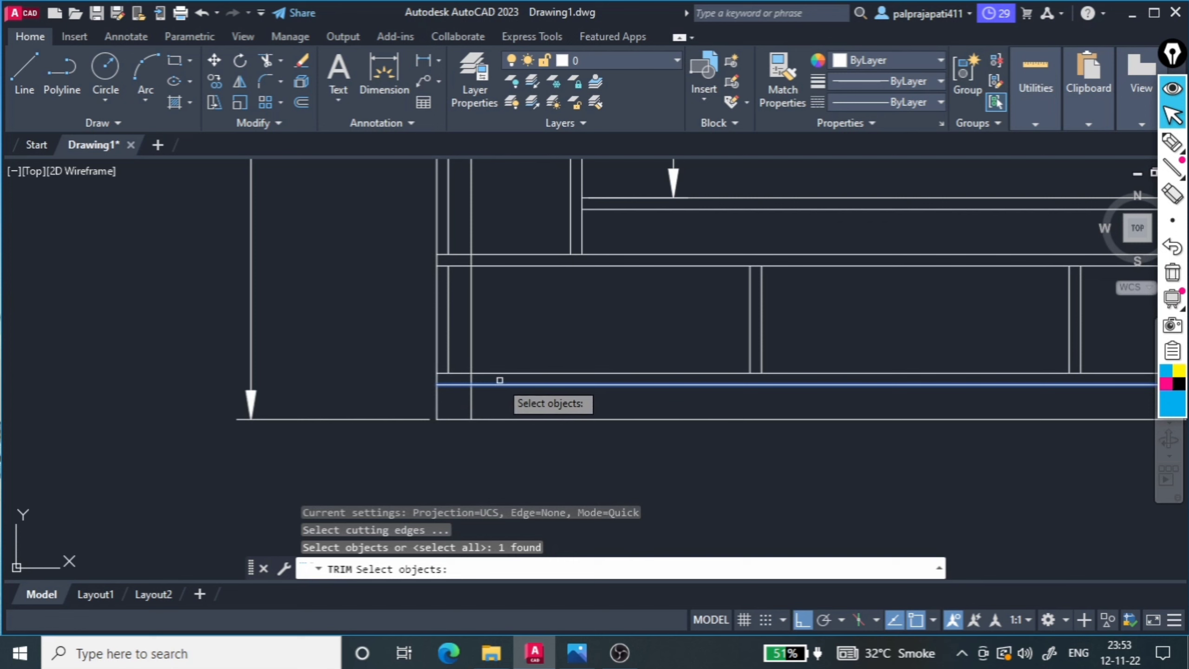
key("Return")
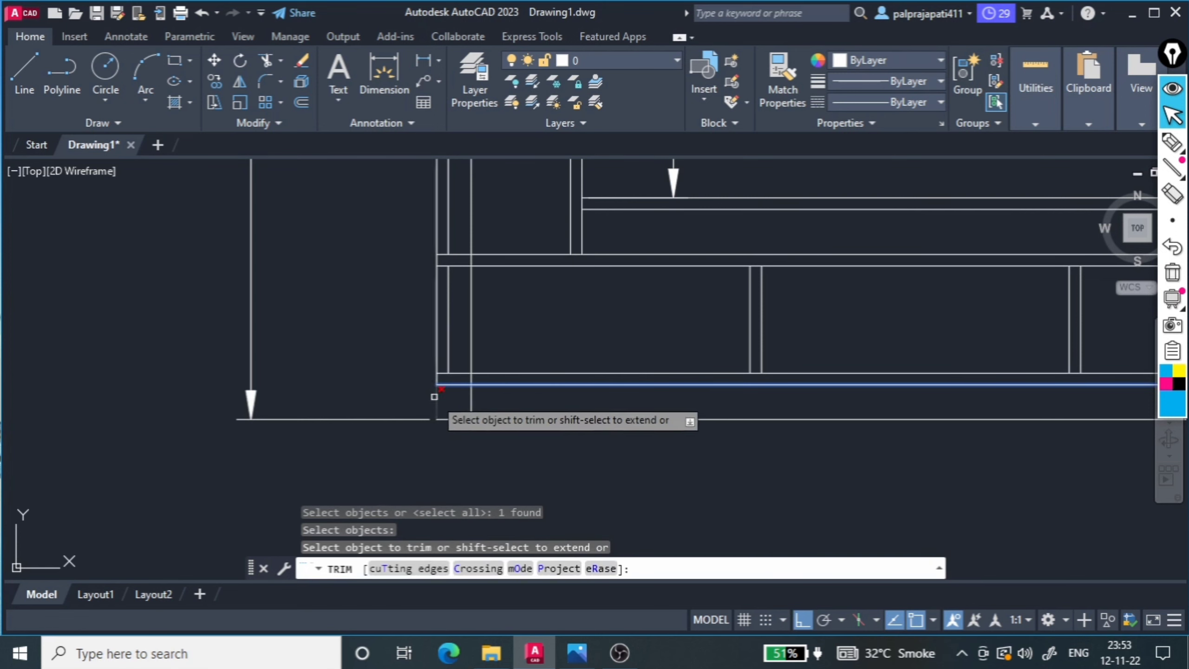
left_click(435, 397)
left_click(470, 349)
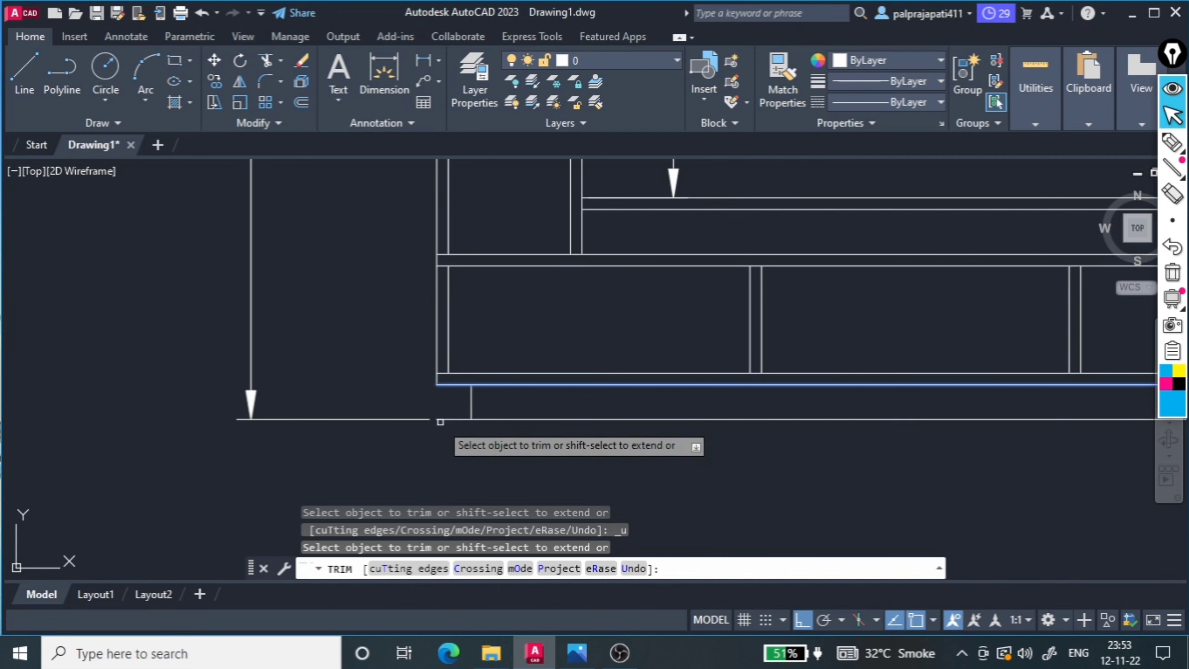
Mirror the left plinth recess line about the bottom edge midpoint, keeping the original
scroll(456, 457, "down", 8)
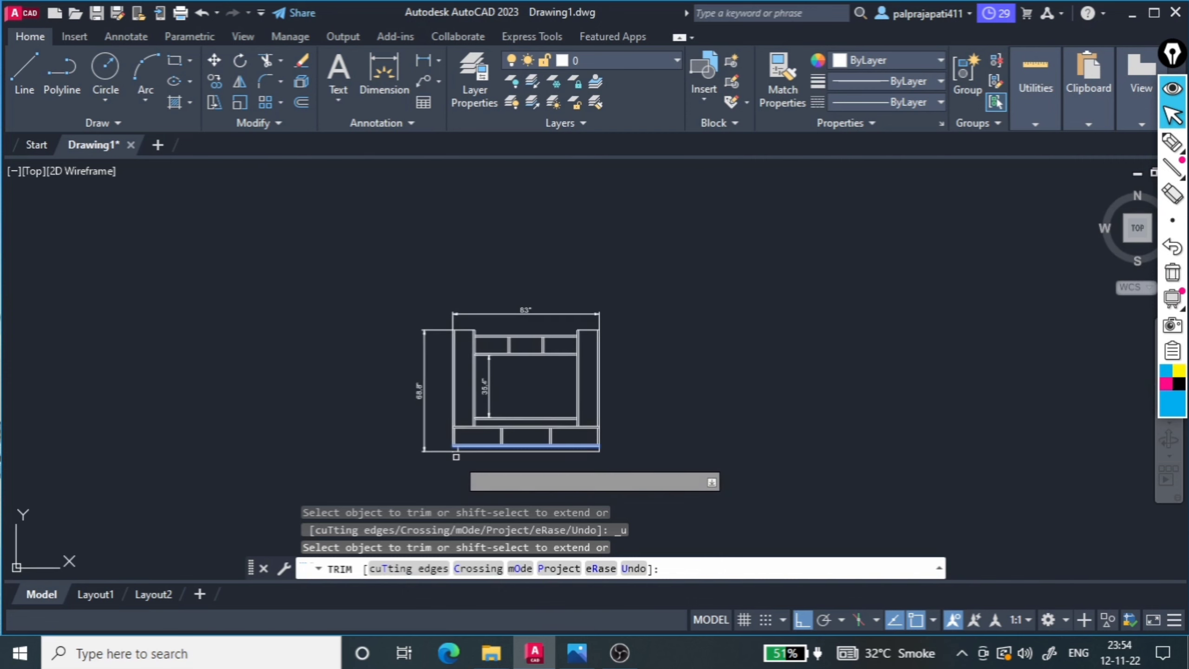
key("Escape")
scroll(457, 452, "up", 5)
scroll(460, 448, "up", 4)
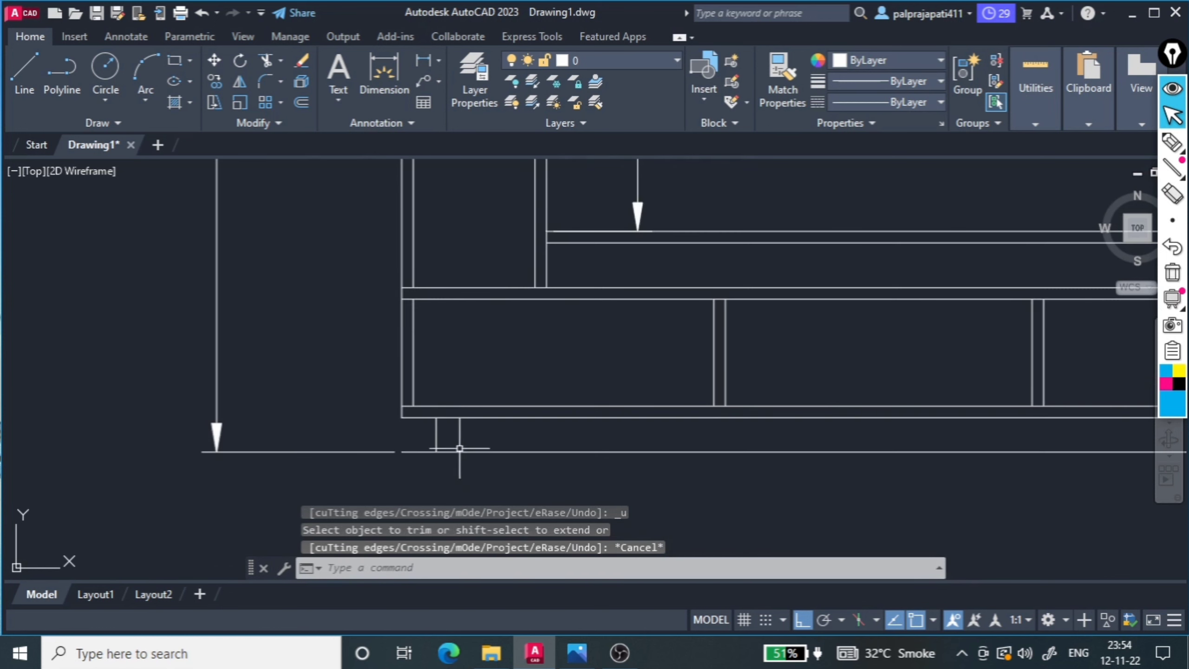
left_click(460, 448)
left_click(412, 436)
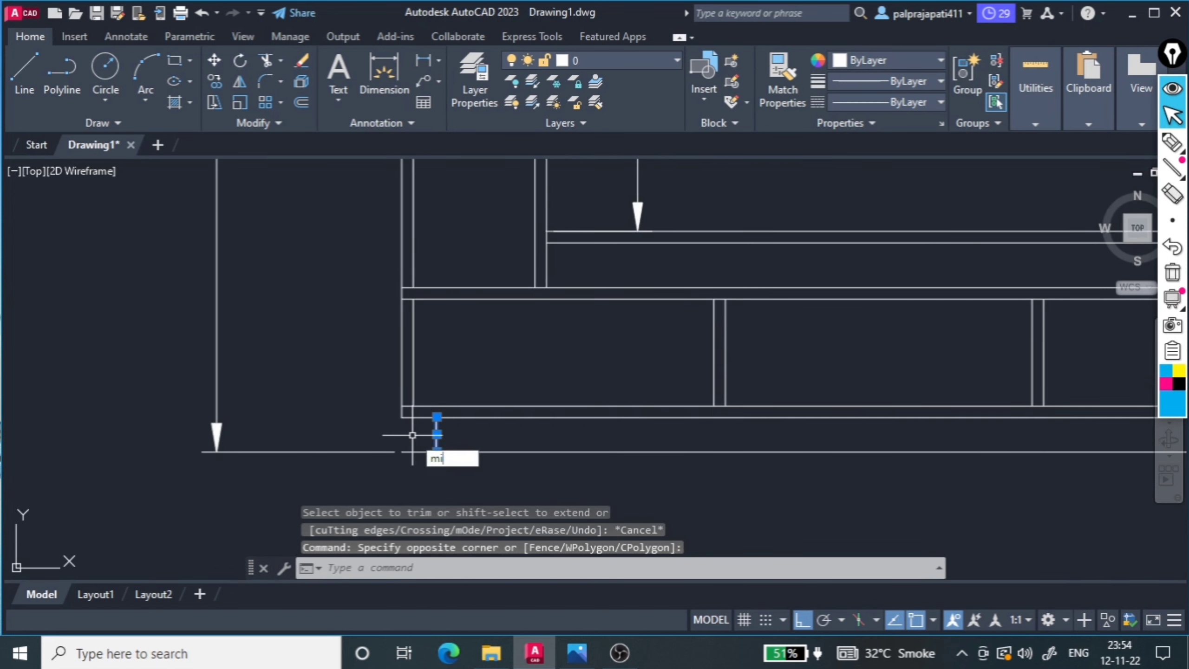
type("mi")
key("Return")
scroll(551, 449, "down", 4)
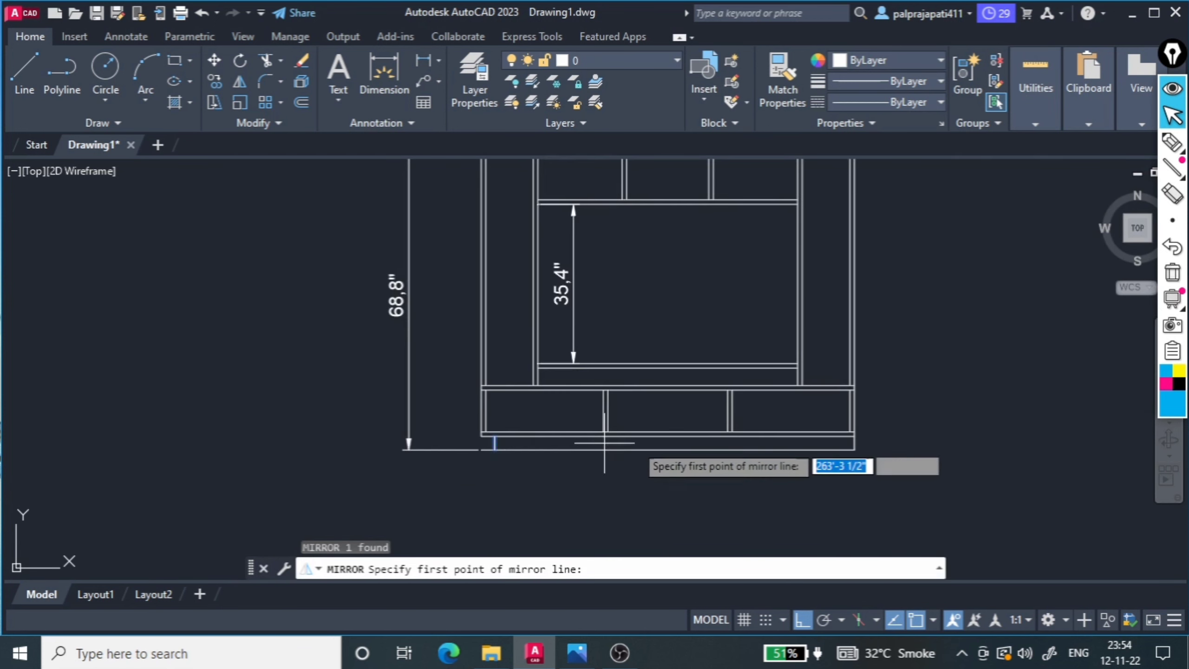
left_click(669, 449)
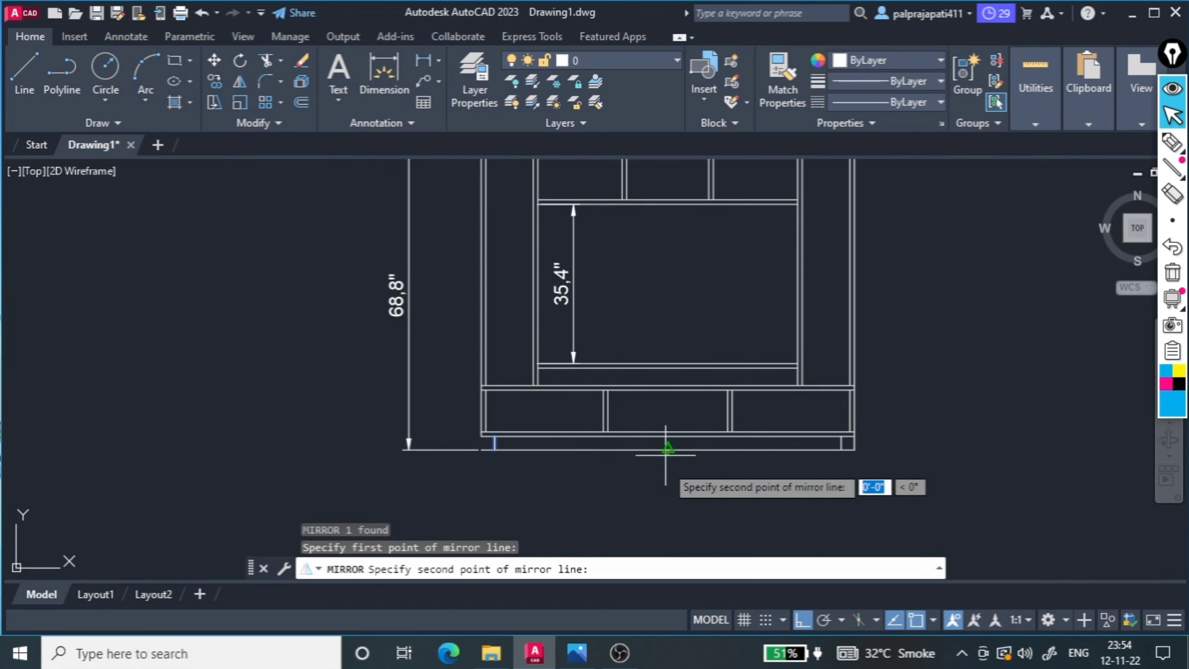
left_click(664, 504)
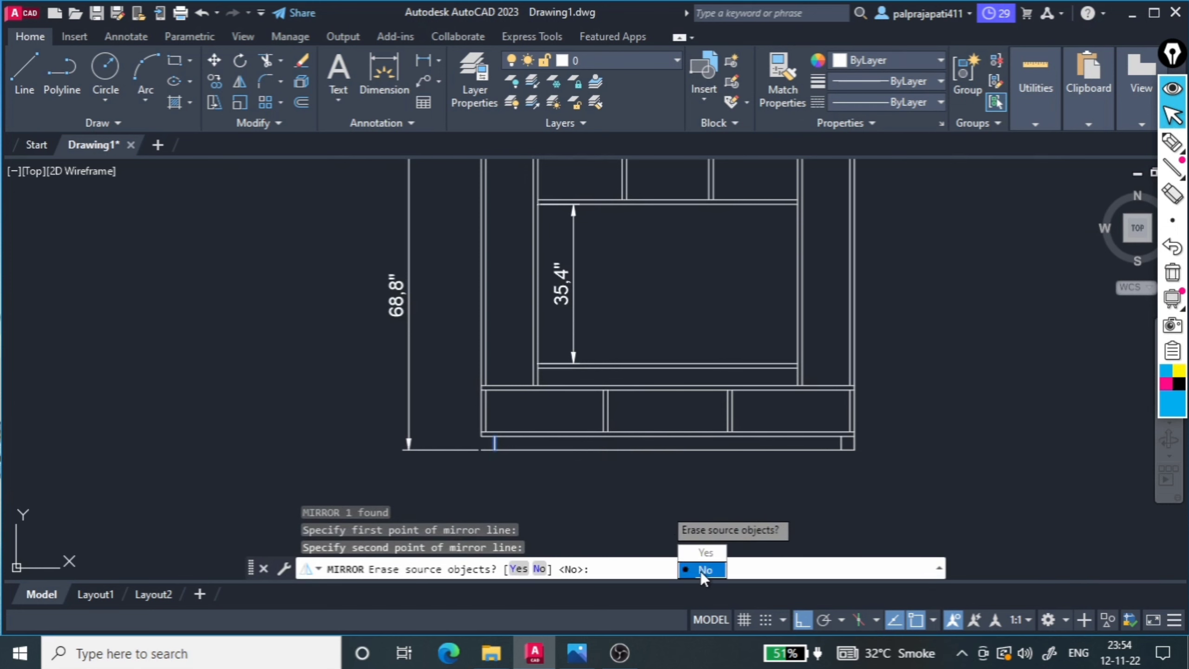
left_click(702, 570)
type("n")
key("Return")
scroll(804, 413, "up", 2)
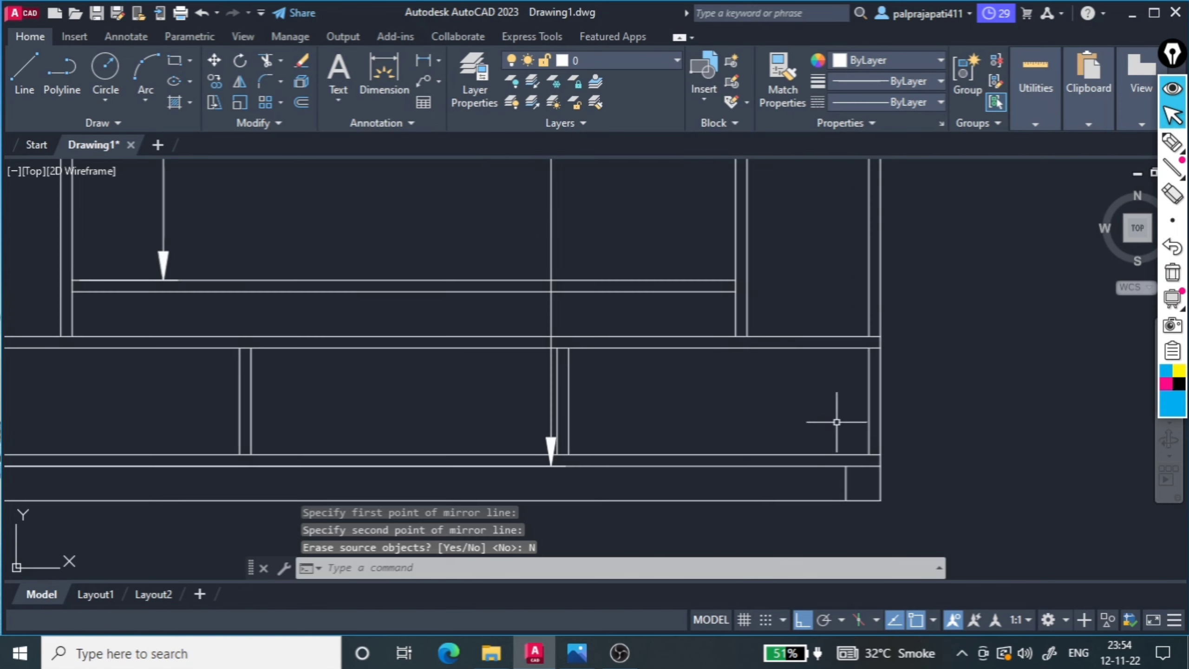
scroll(836, 422, "down", 2)
key("Escape")
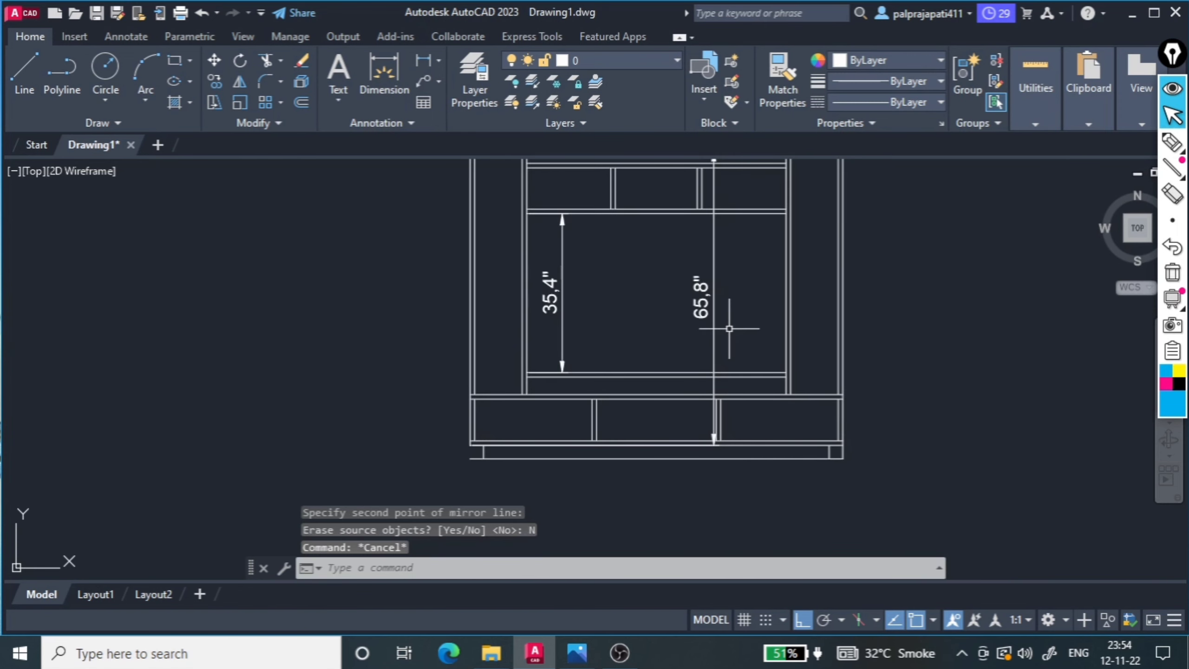
Delete the stray 65.8" dimension
left_click(729, 328)
left_click(658, 350)
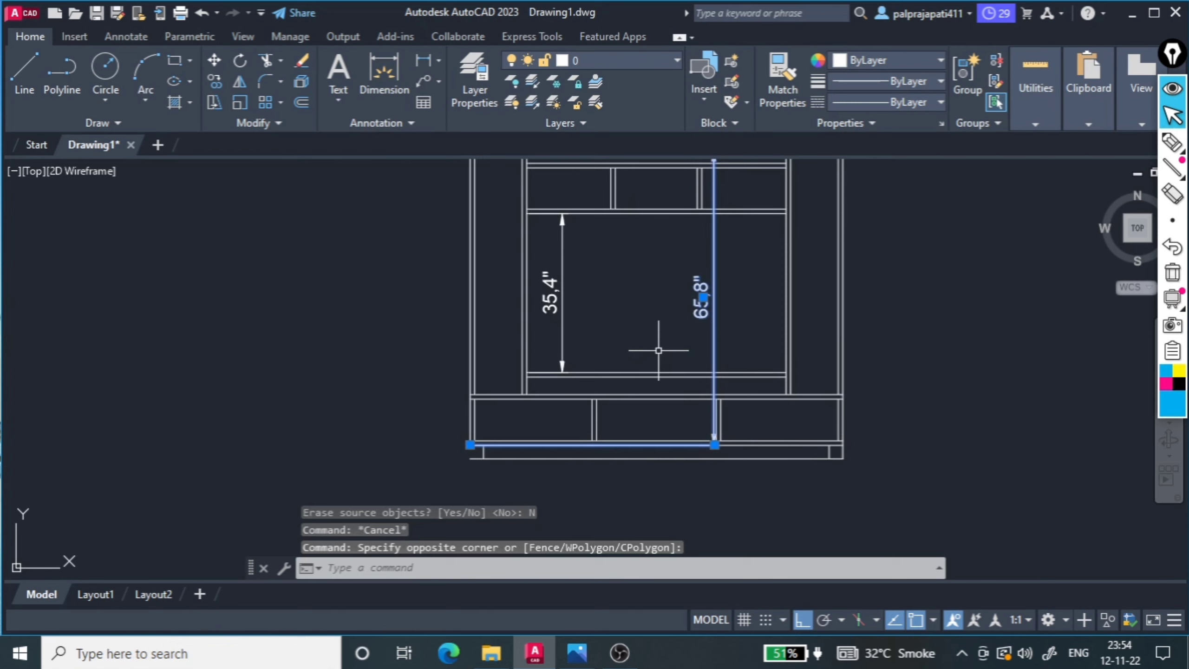
key("Delete")
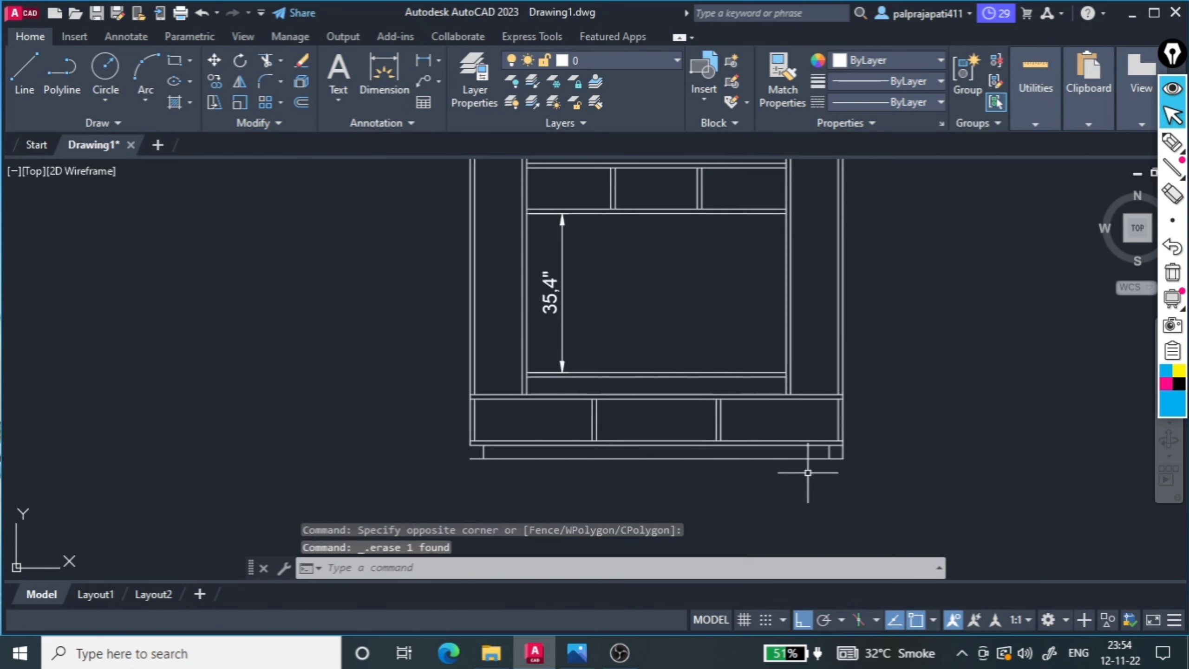
scroll(857, 478, "up", 4)
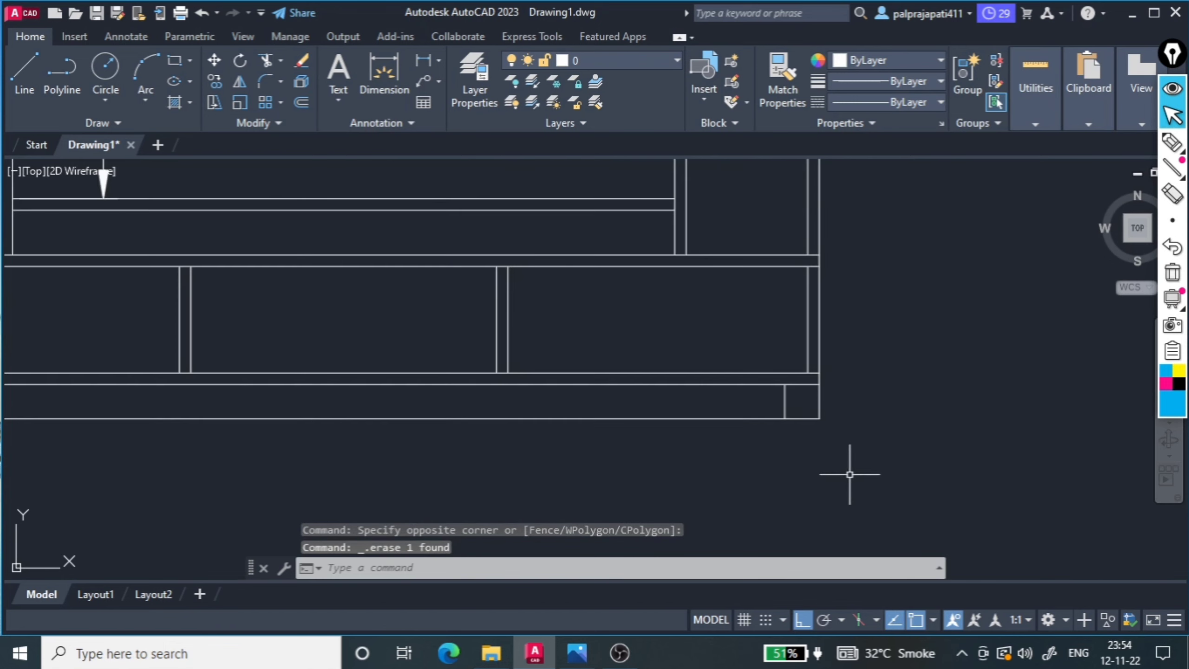
Shorten the cabinet's bottom line so it ends at the right-side recess
left_click(813, 421)
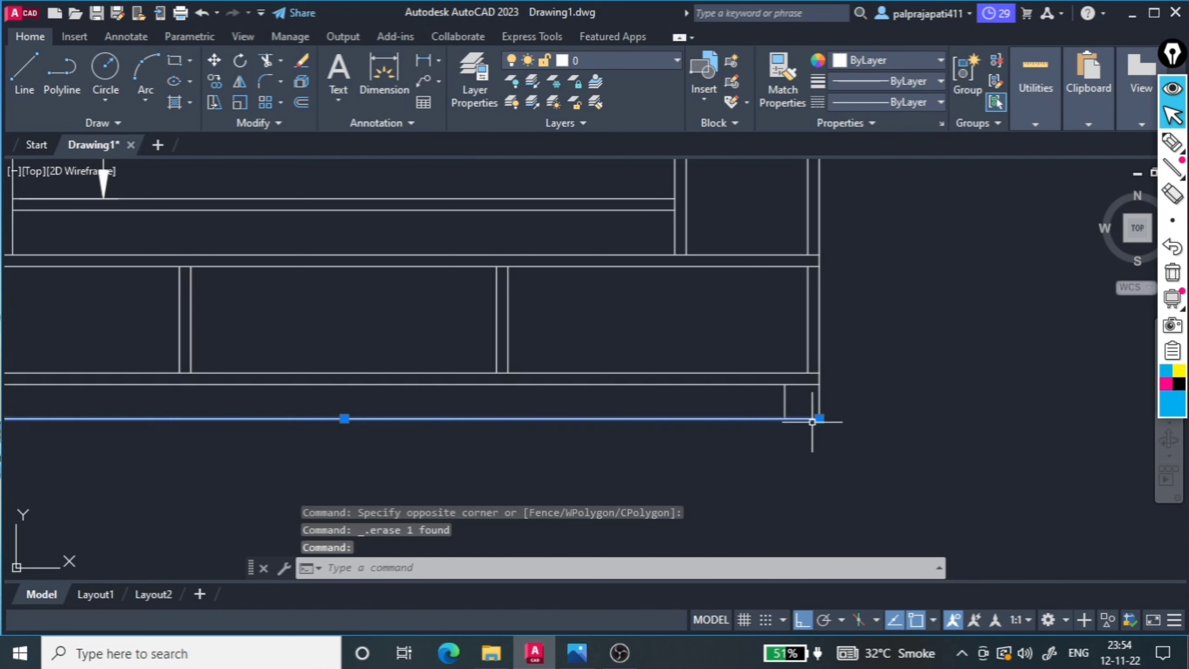
left_click(820, 418)
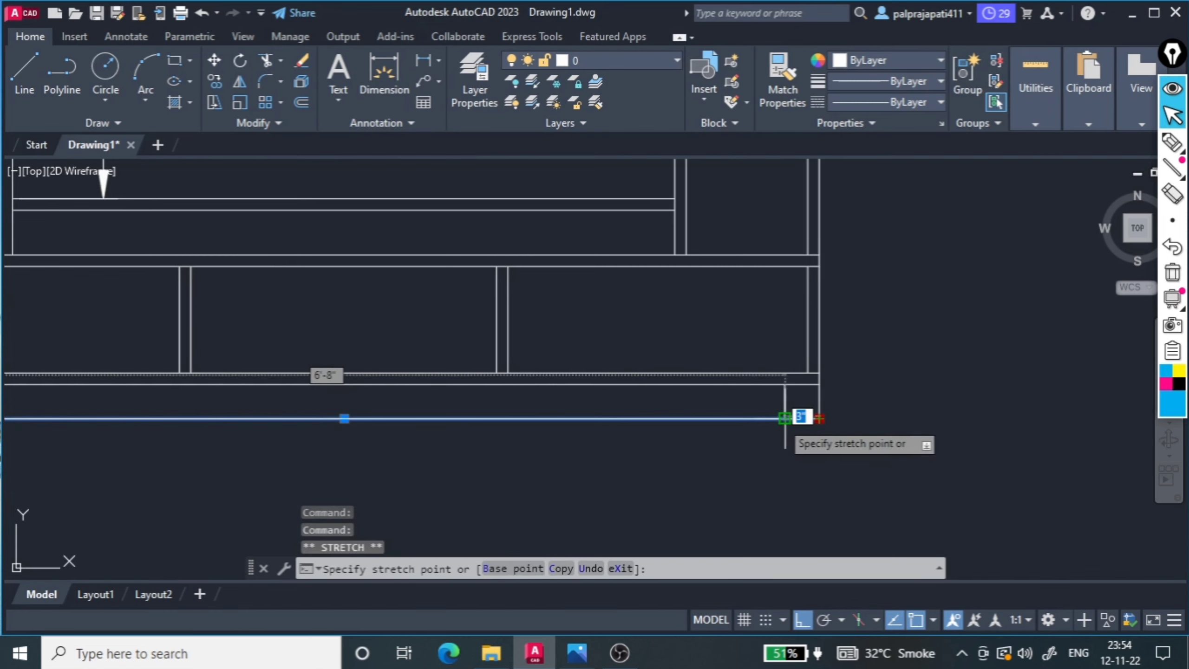
left_click(785, 417)
key("Escape")
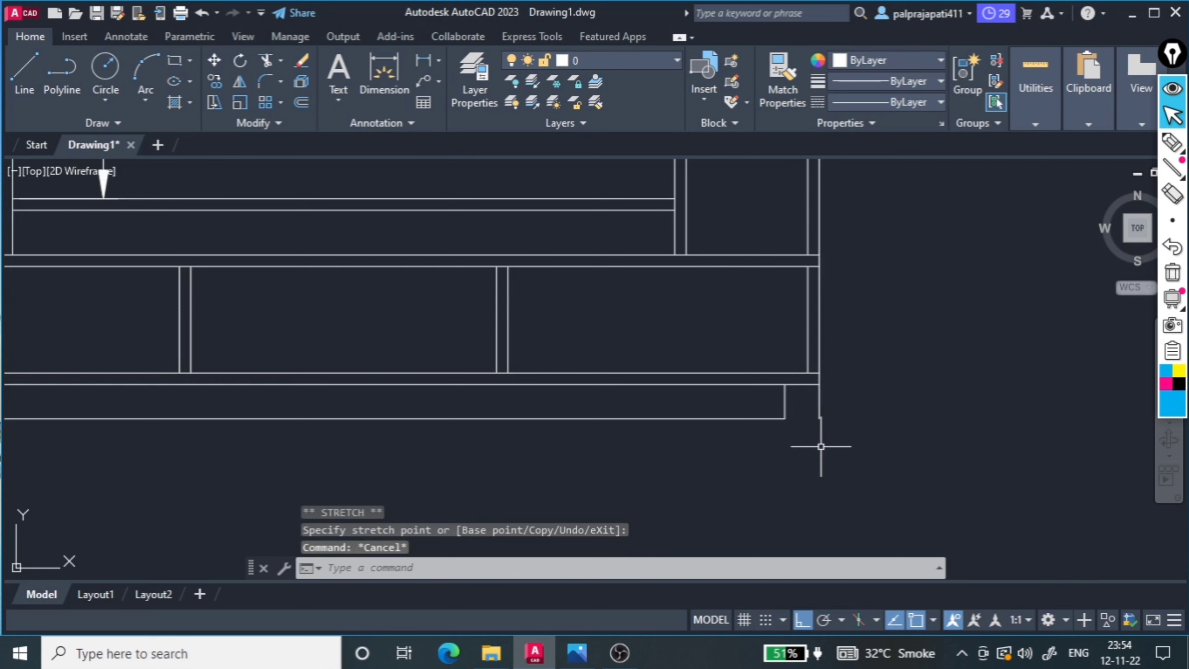
type("tr")
Trim away the right side line's lower stub below the base line
key("Return")
left_click_drag(839, 414, 801, 403)
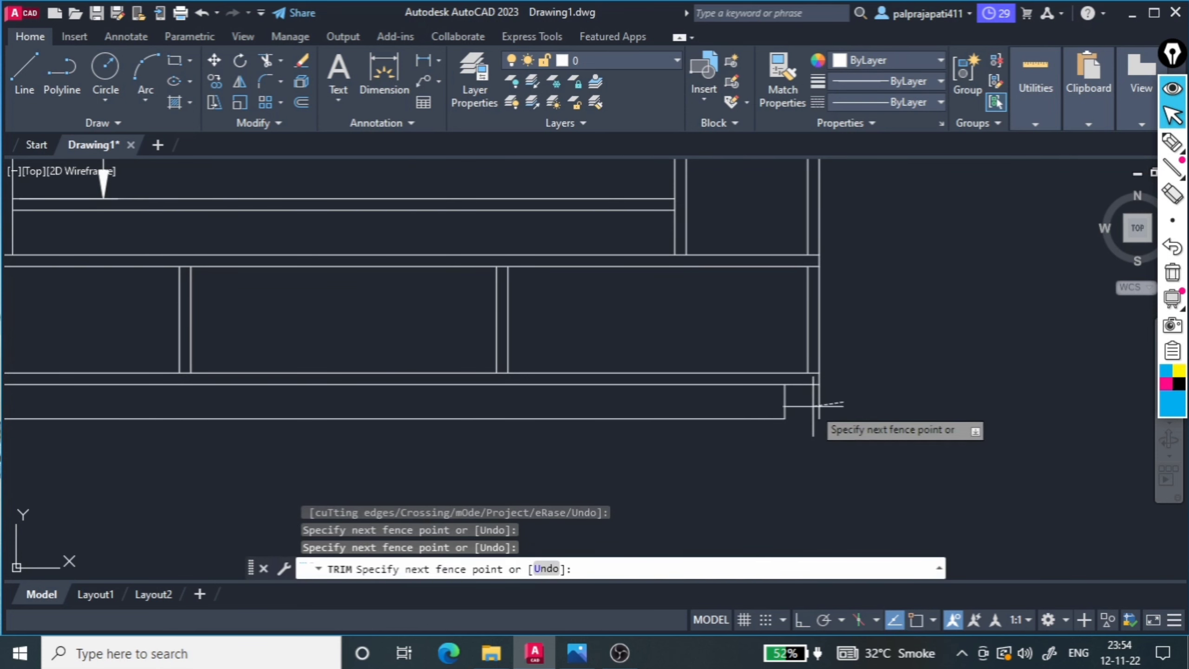
scroll(823, 414, "down", 5)
scroll(481, 424, "up", 4)
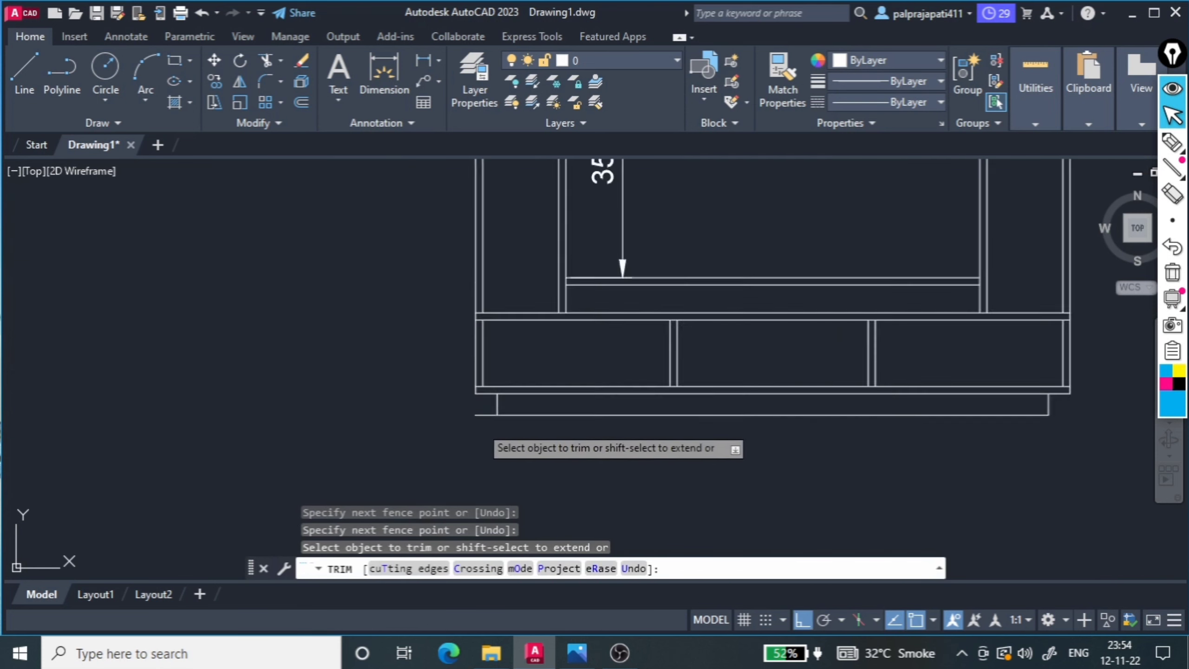
scroll(486, 389, "up", 3)
left_click(487, 389)
key("Escape")
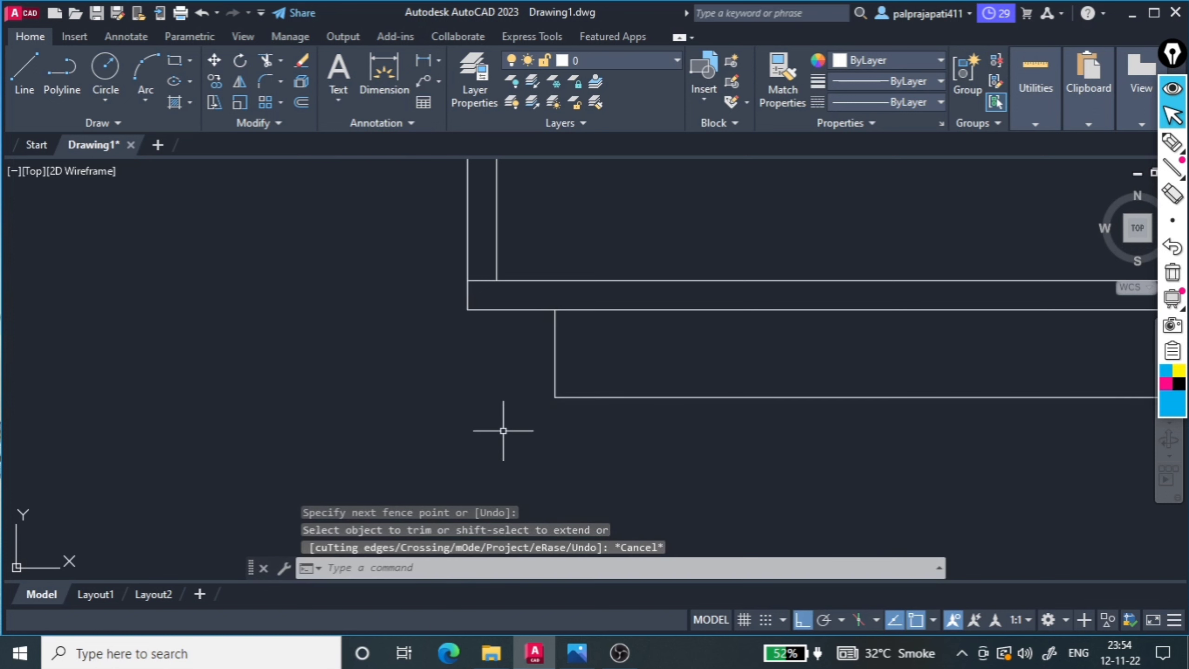
scroll(441, 389, "down", 2)
scroll(441, 390, "down", 3)
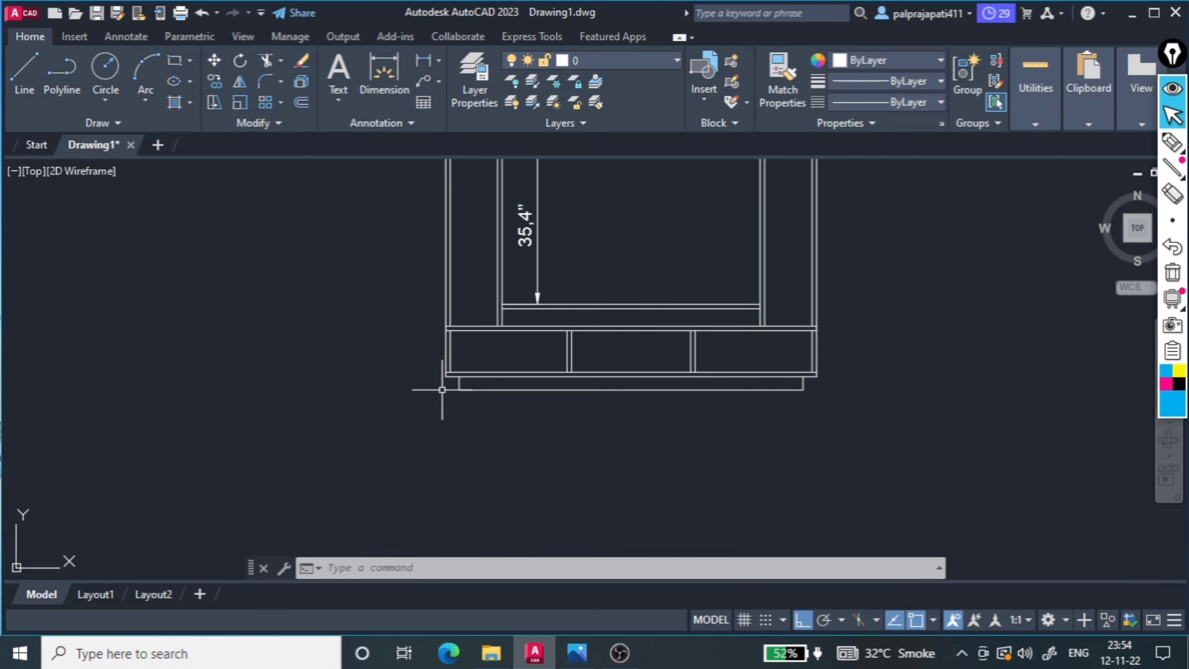
scroll(442, 390, "up", 1)
scroll(424, 396, "down", 3)
scroll(509, 420, "up", 2)
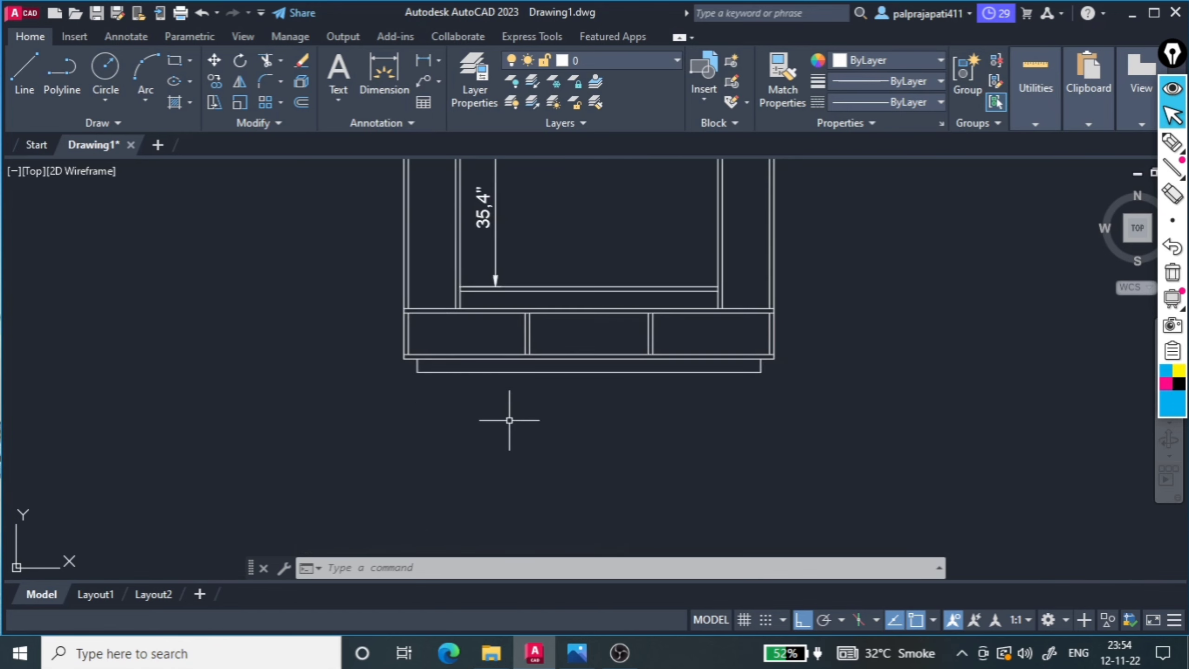
scroll(529, 443, "down", 2)
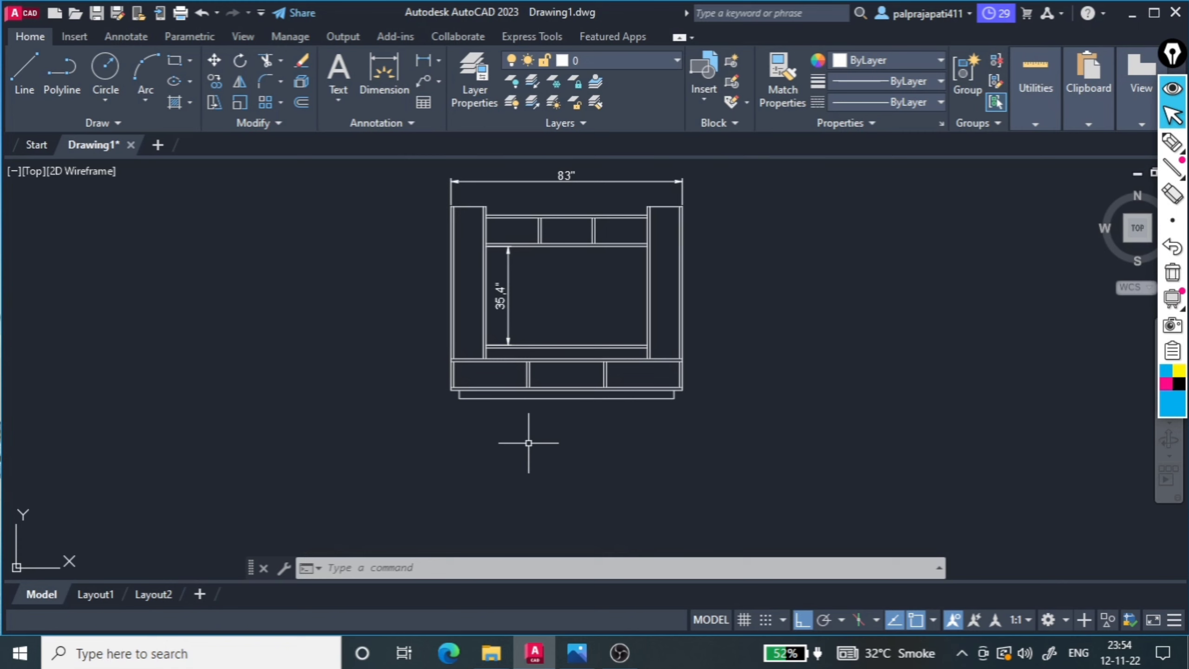
scroll(680, 221, "up", 2)
Offset the top lines of the left and right columns 1" downward
scroll(679, 253, "up", 2)
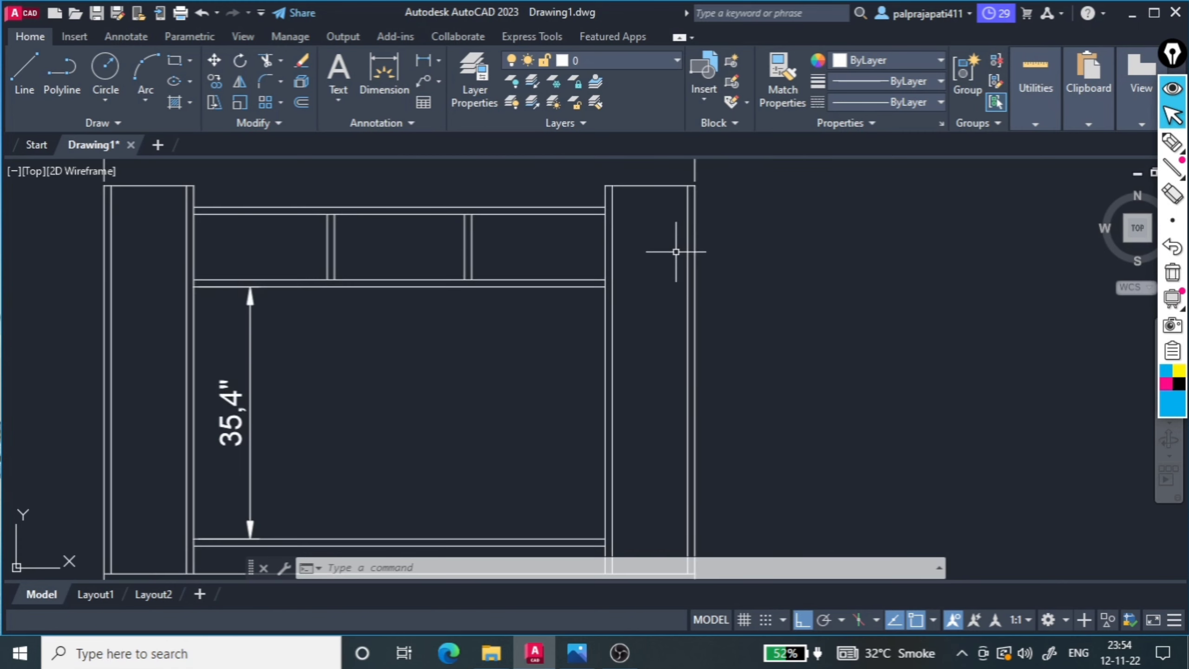
scroll(680, 304, "down", 2)
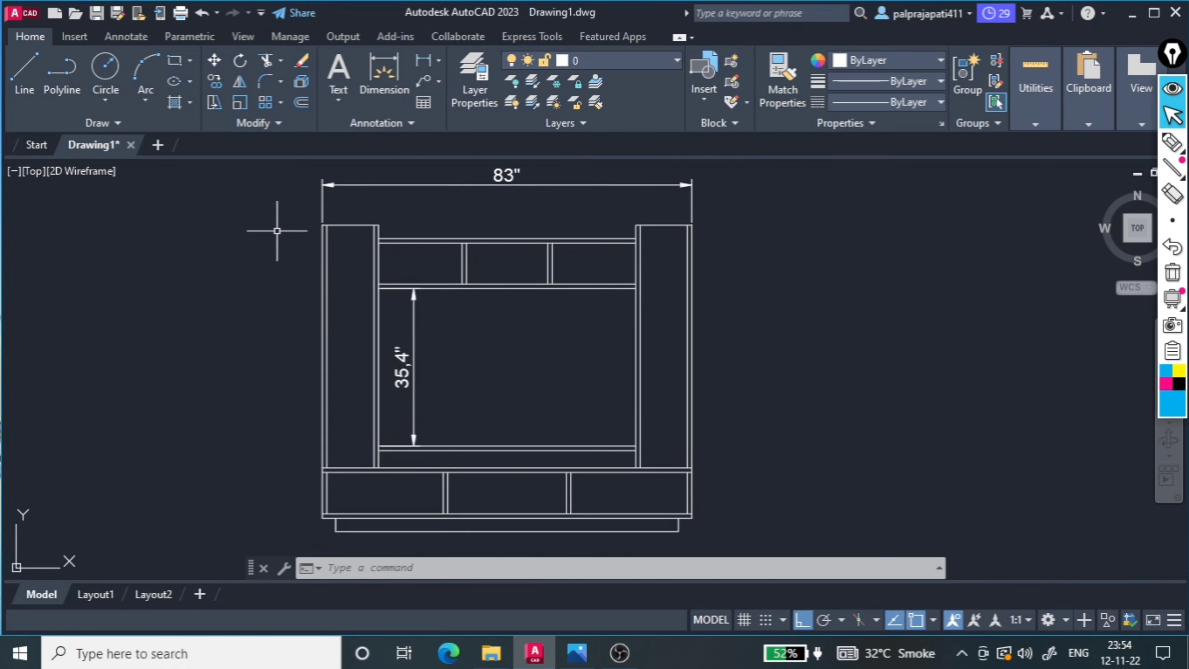
scroll(328, 230, "up", 4)
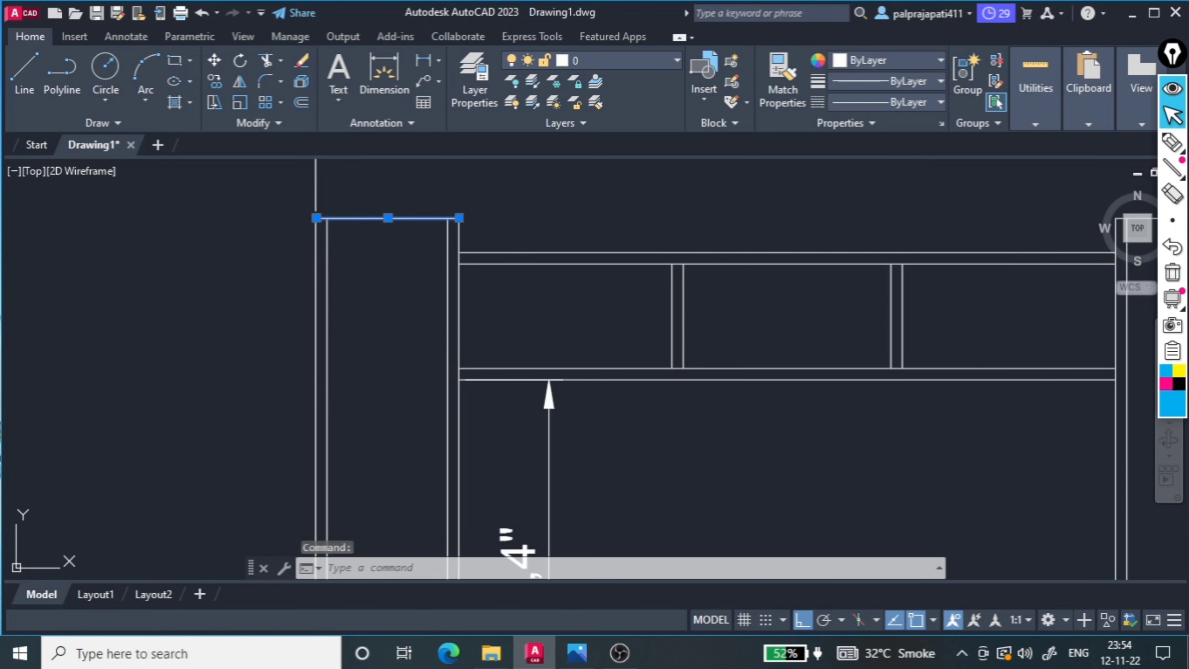
type("o")
key("Return")
type("1'")
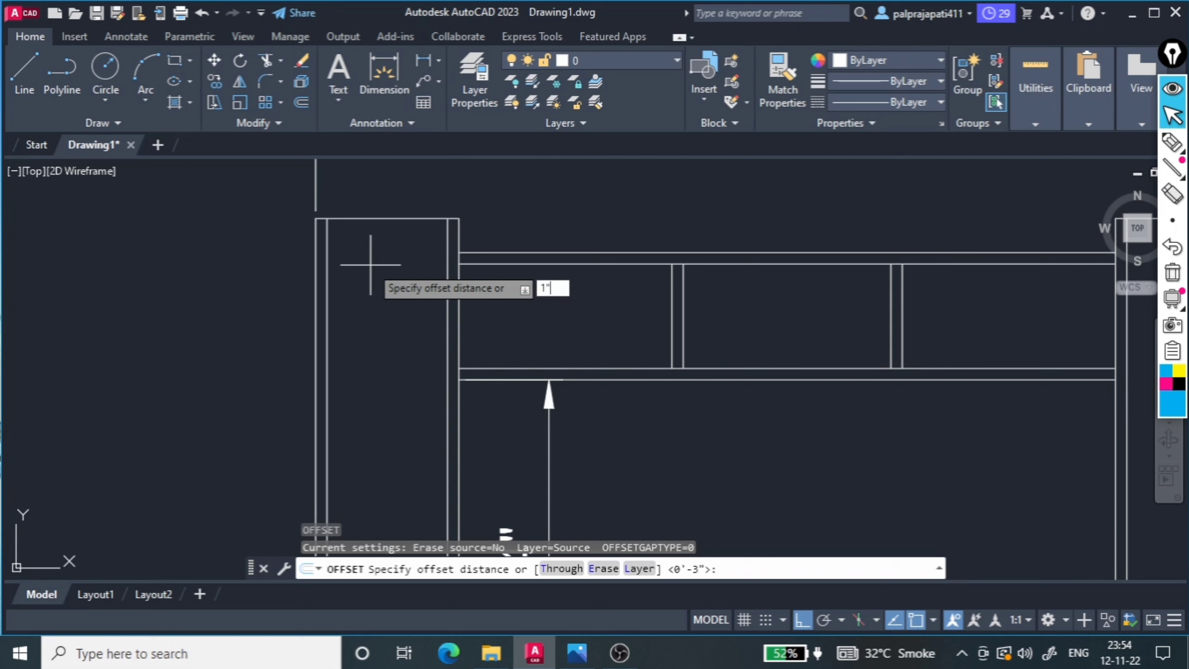
key("Return")
left_click(369, 219)
left_click(287, 262)
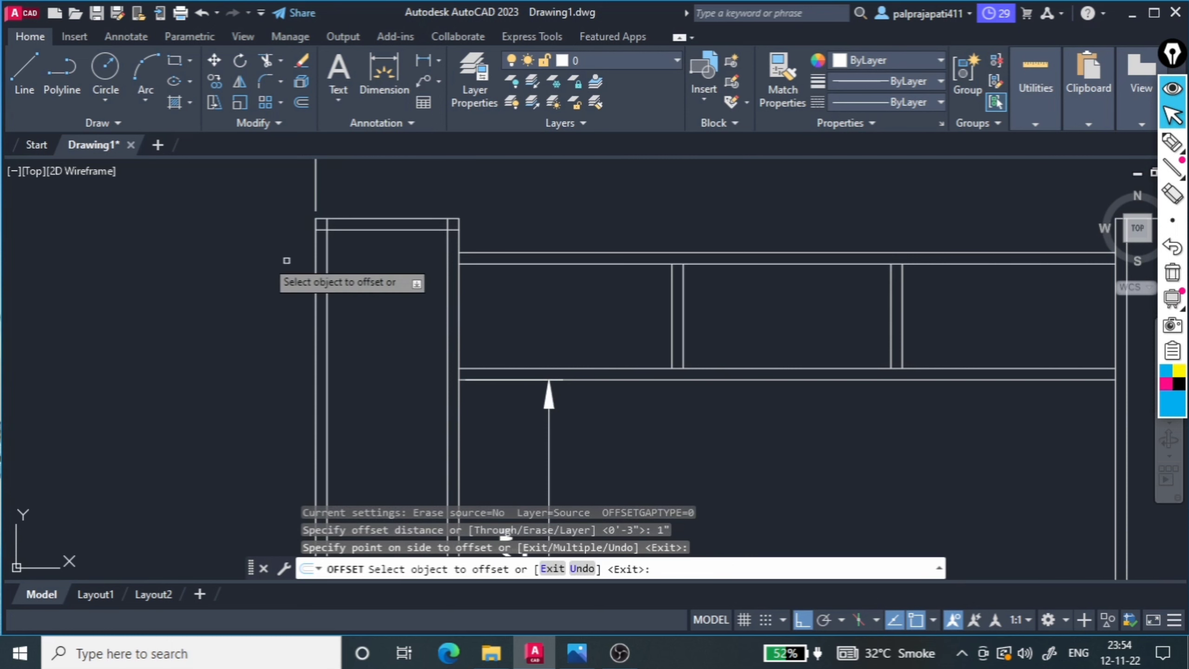
scroll(287, 262, "down", 4)
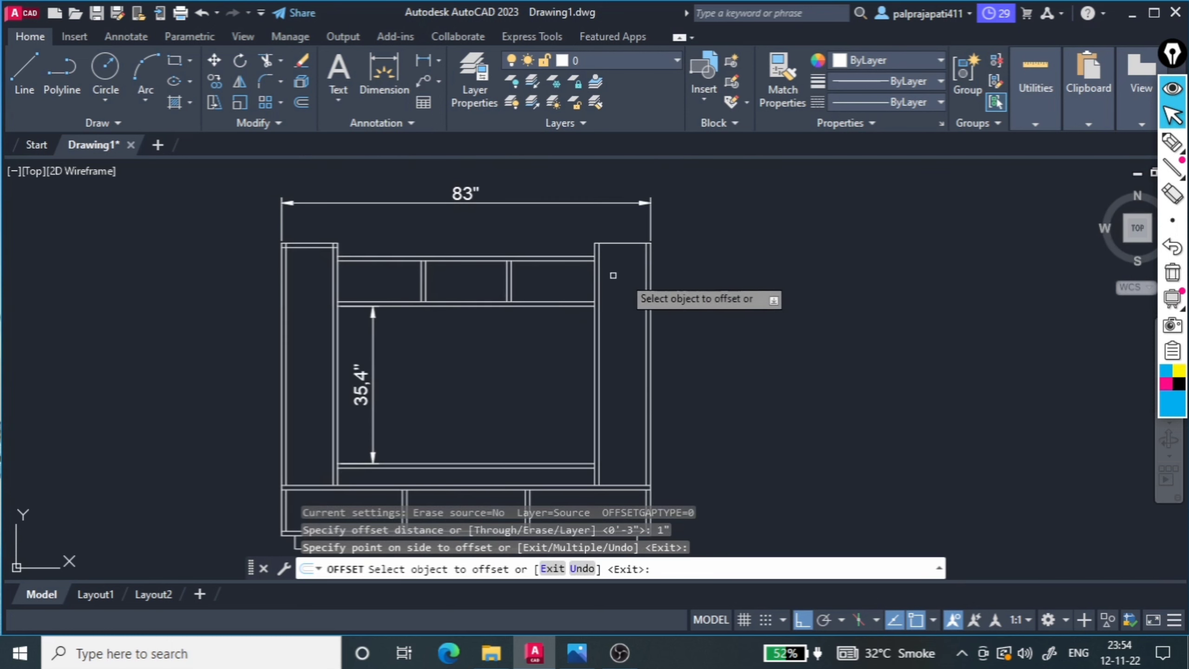
left_click(617, 240)
left_click(616, 277)
key("Escape")
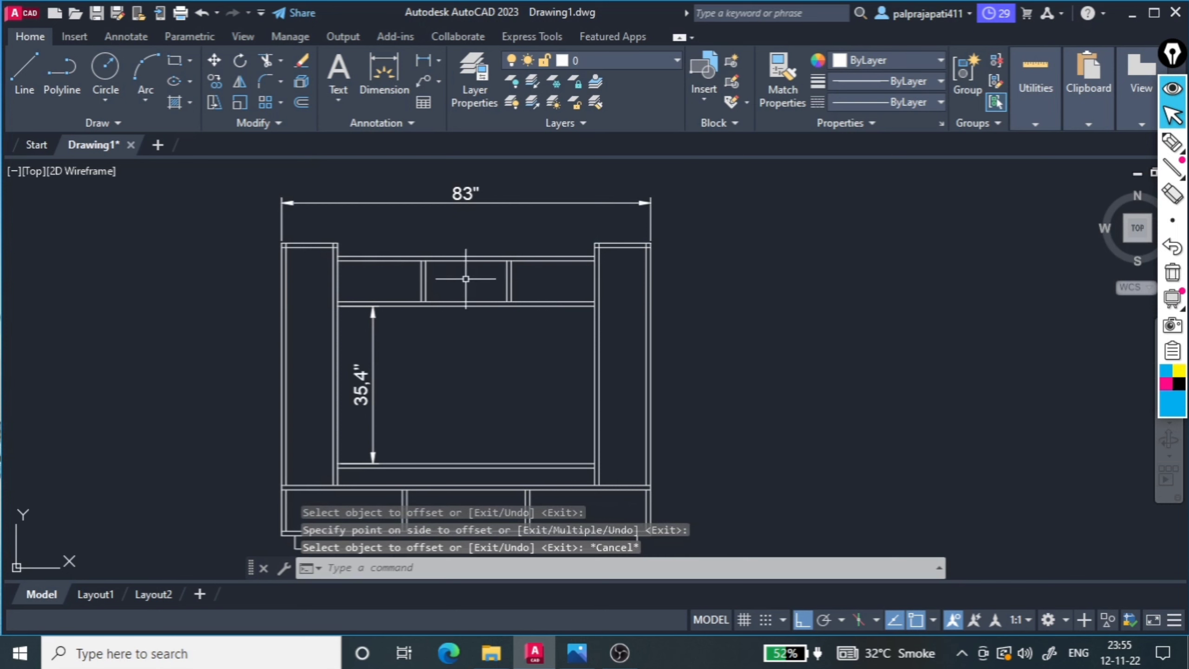
scroll(269, 245, "up", 2)
scroll(299, 245, "up", 4)
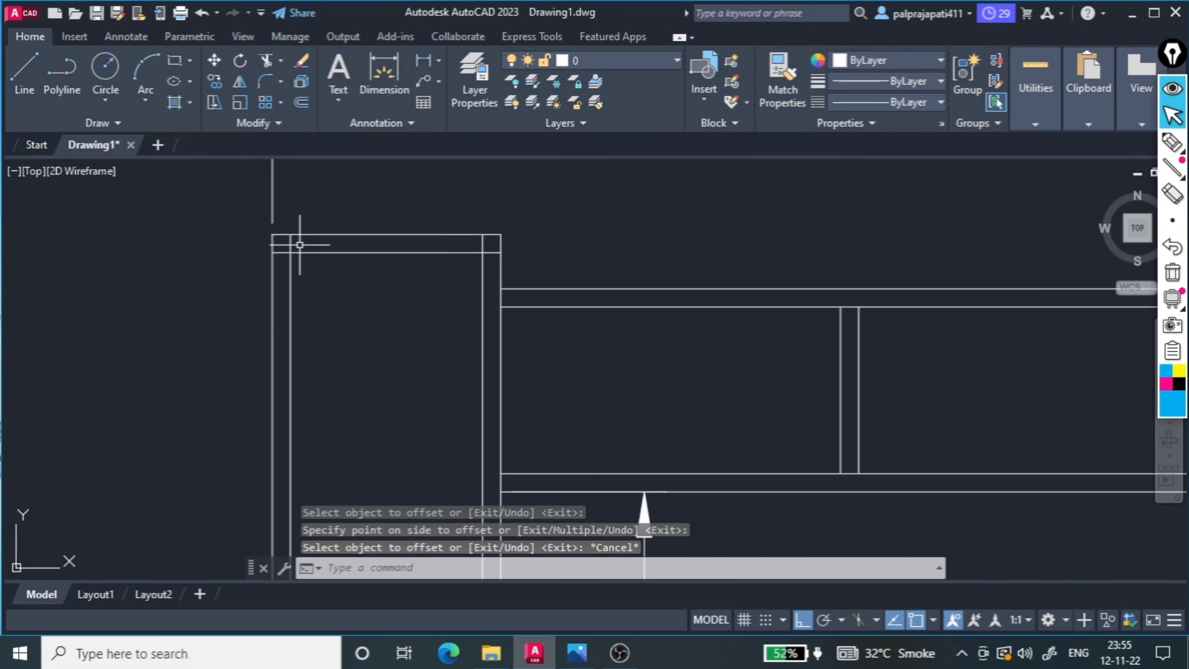
Fence-trim the overlapping line ends at the top-left corner and the column top
type("tr")
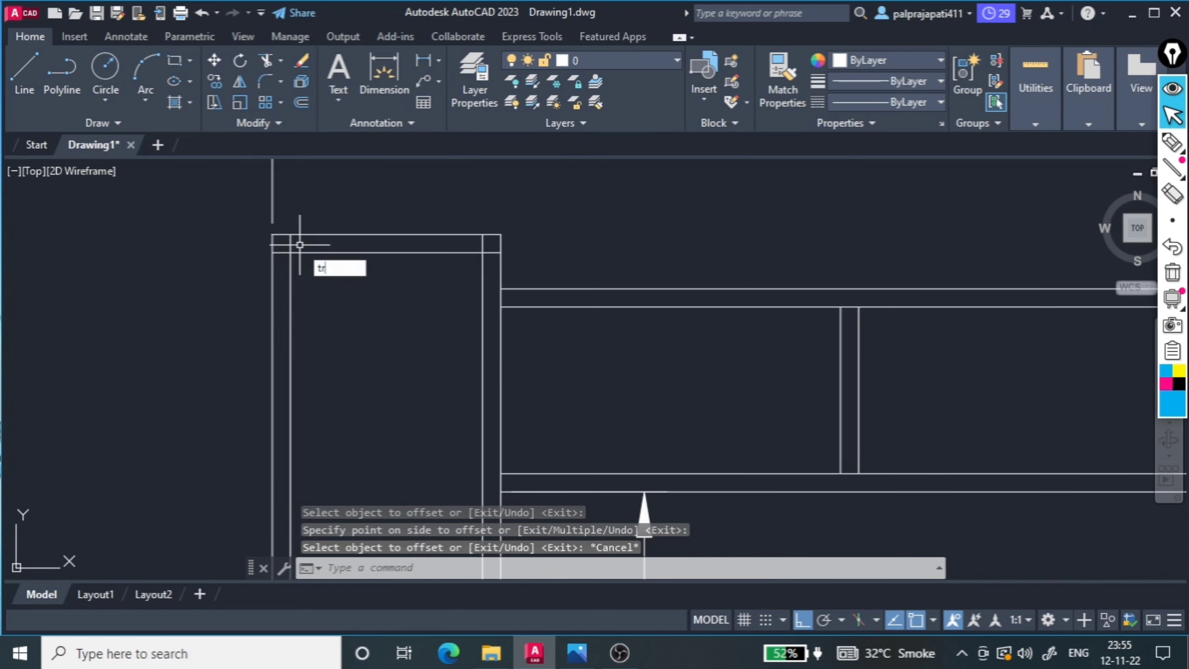
key("Return")
left_click(492, 243)
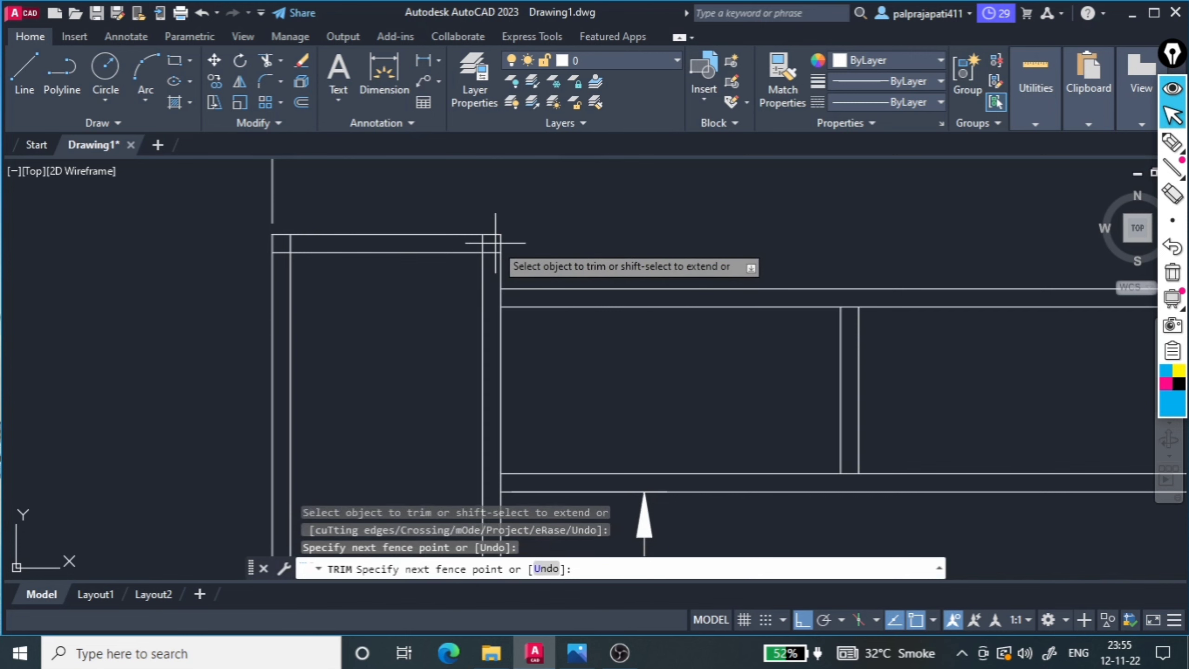
key("Return")
left_click(280, 245)
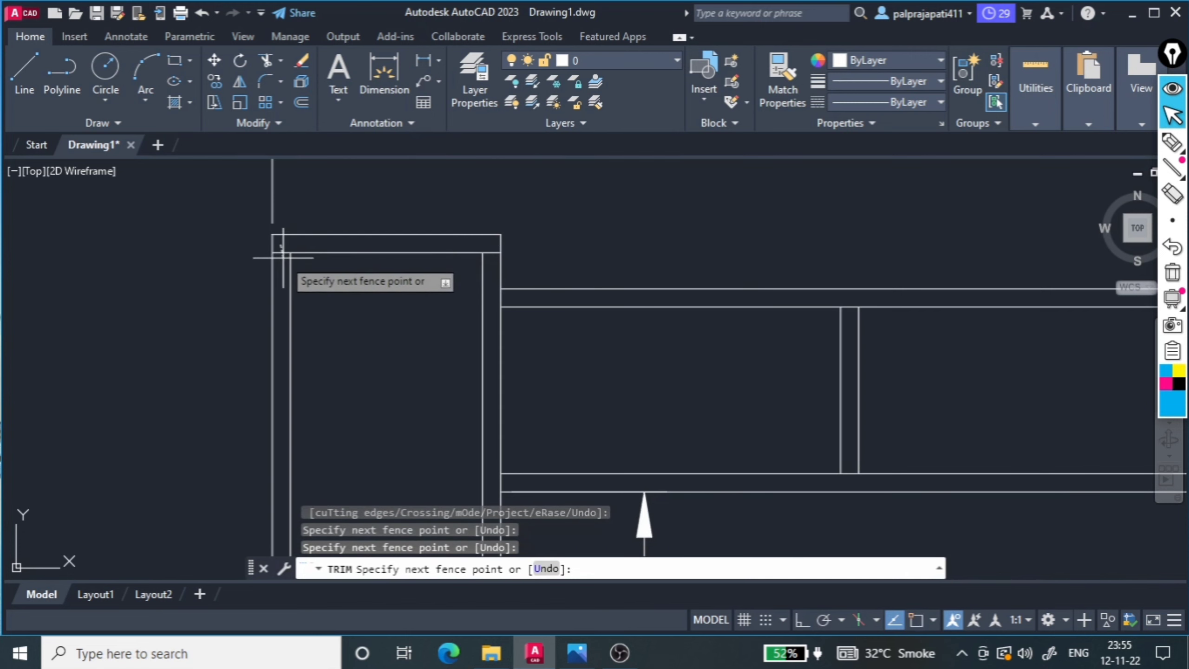
key("Return")
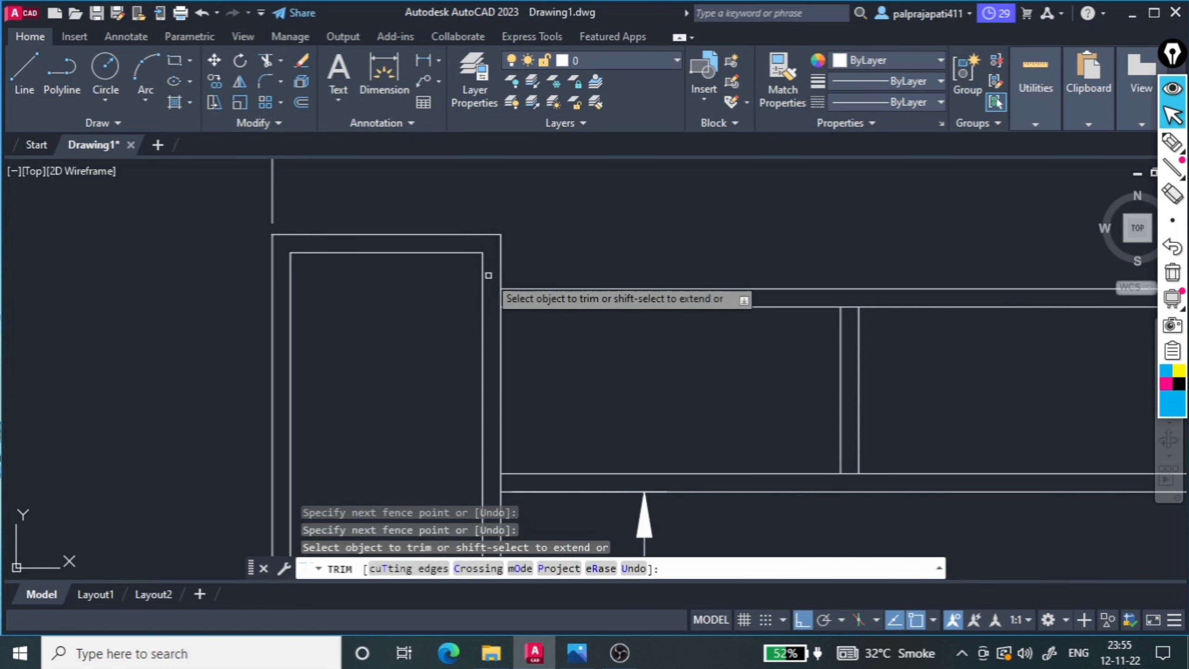
left_click(492, 295)
key("Return")
Trim the leftover ends along the shelf line, shelf joint and divider line
scroll(496, 309, "down", 2)
scroll(503, 414, "up", 3)
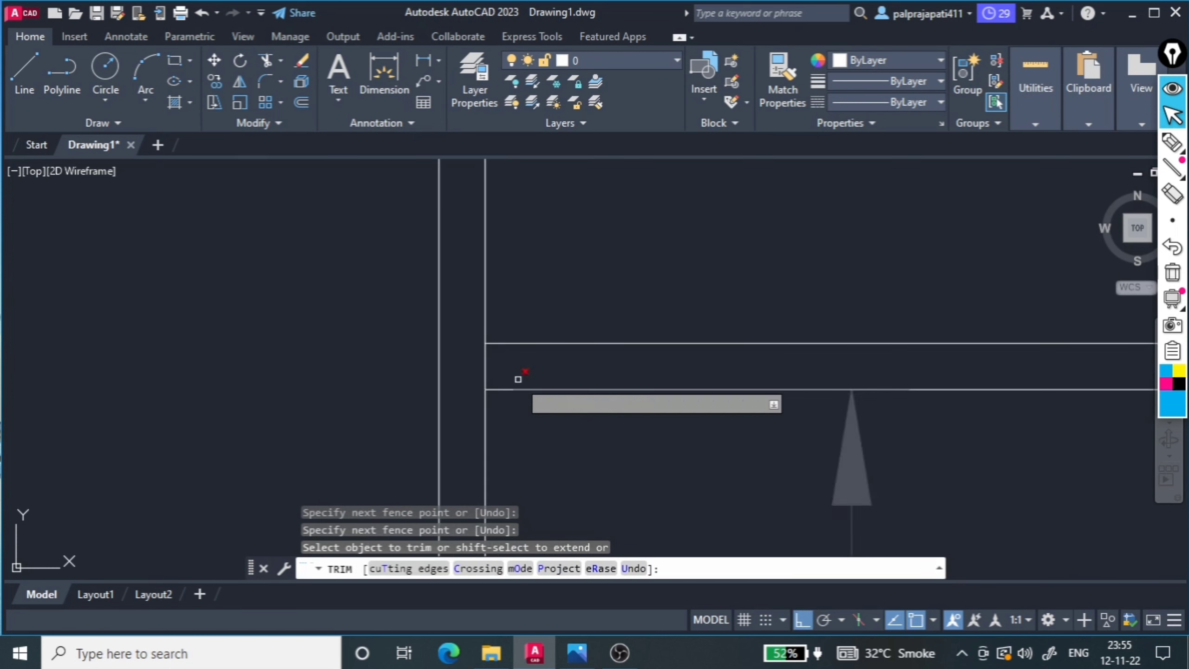
left_click(520, 378)
key("Return")
scroll(658, 398, "down", 3)
scroll(746, 351, "up", 3)
left_click(746, 352)
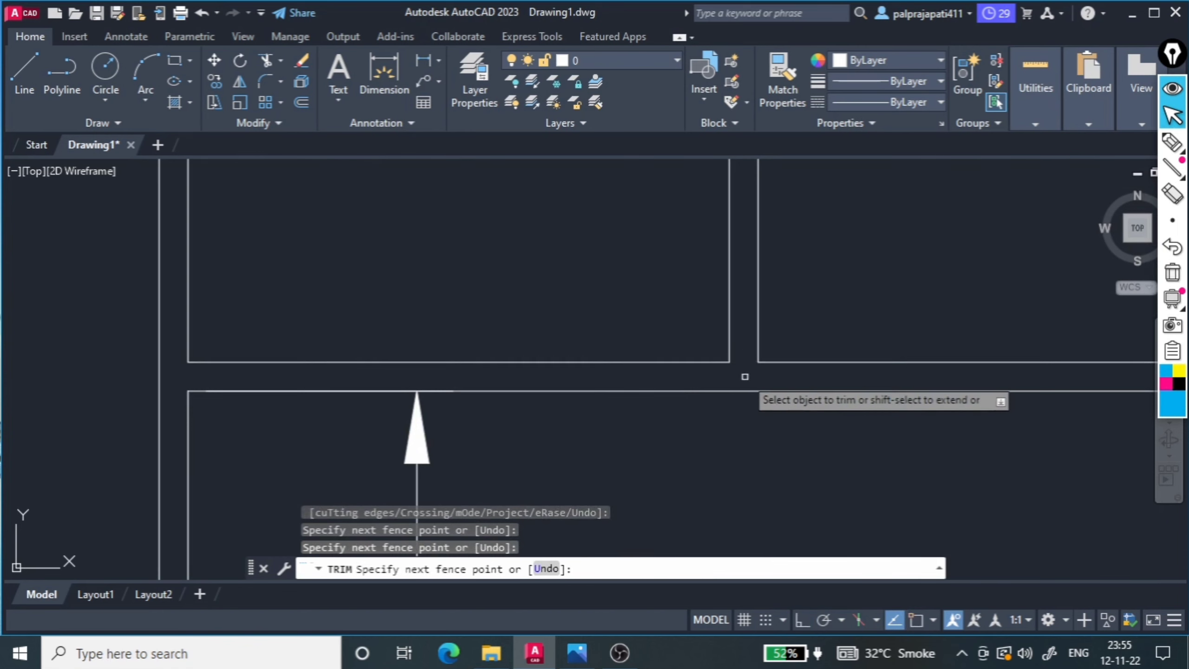
key("Return")
scroll(609, 337, "down", 3)
scroll(559, 332, "up", 1)
scroll(655, 328, "up", 2)
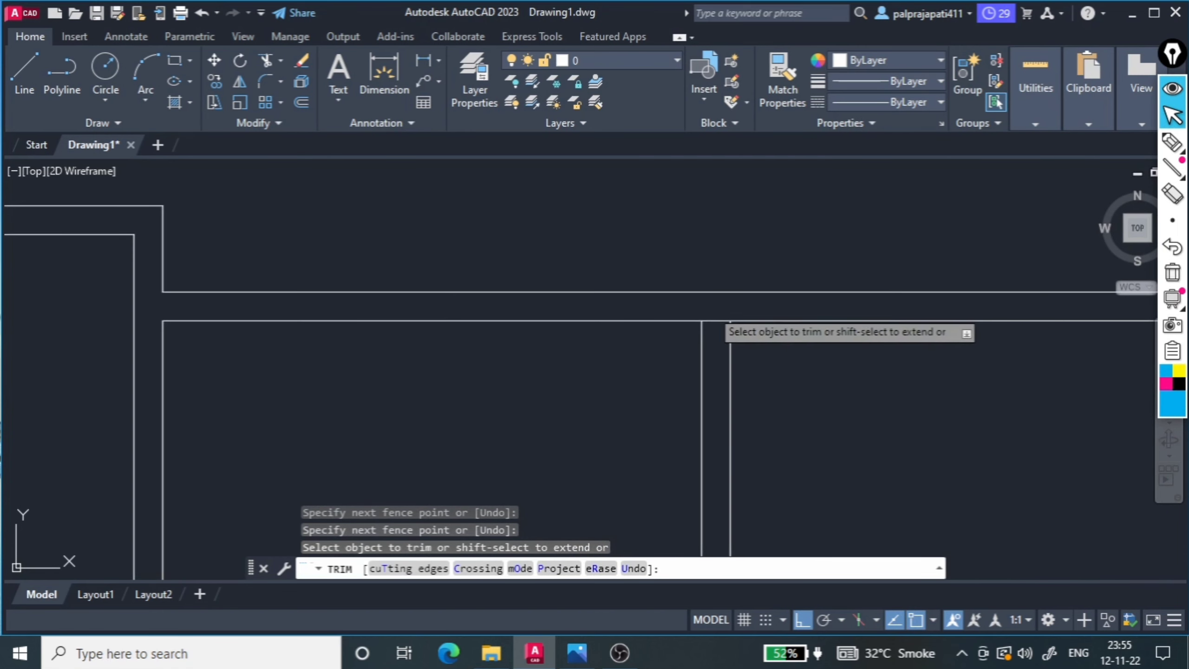
scroll(608, 323, "down", 3)
scroll(538, 321, "up", 2)
scroll(654, 268, "up", 1)
left_click(654, 268)
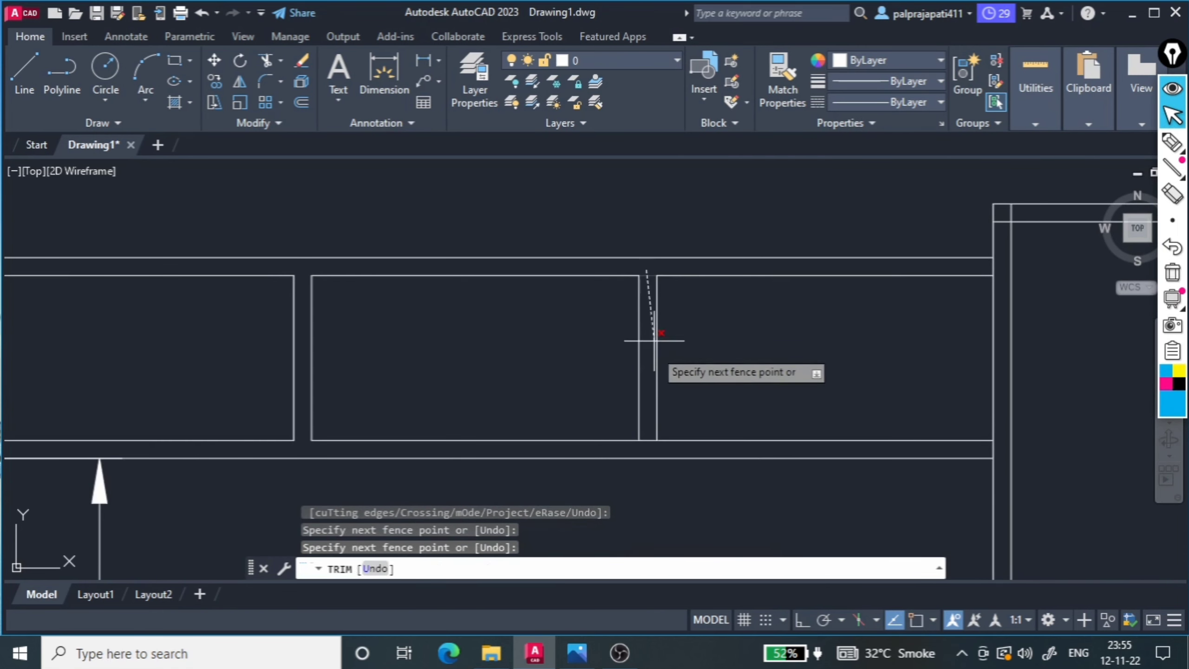
key("Return")
scroll(478, 424, "down", 3)
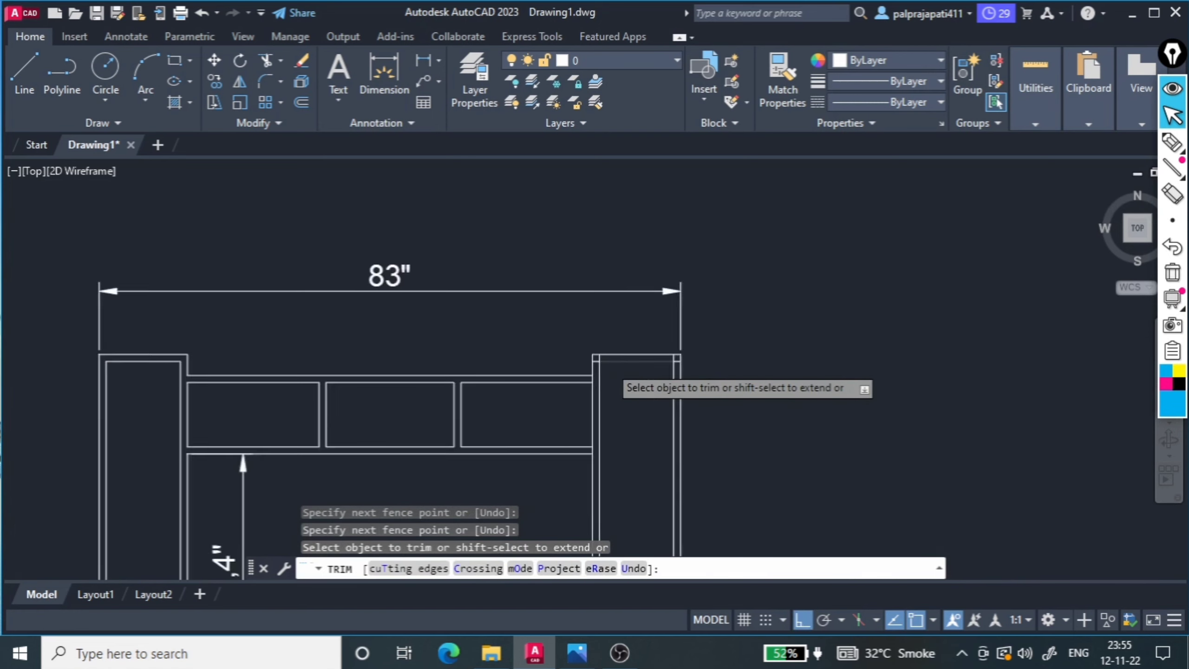
scroll(585, 356, "up", 4)
Trim the overlapping lines at the right column corner, inner corner and cabinet base
left_click(633, 324)
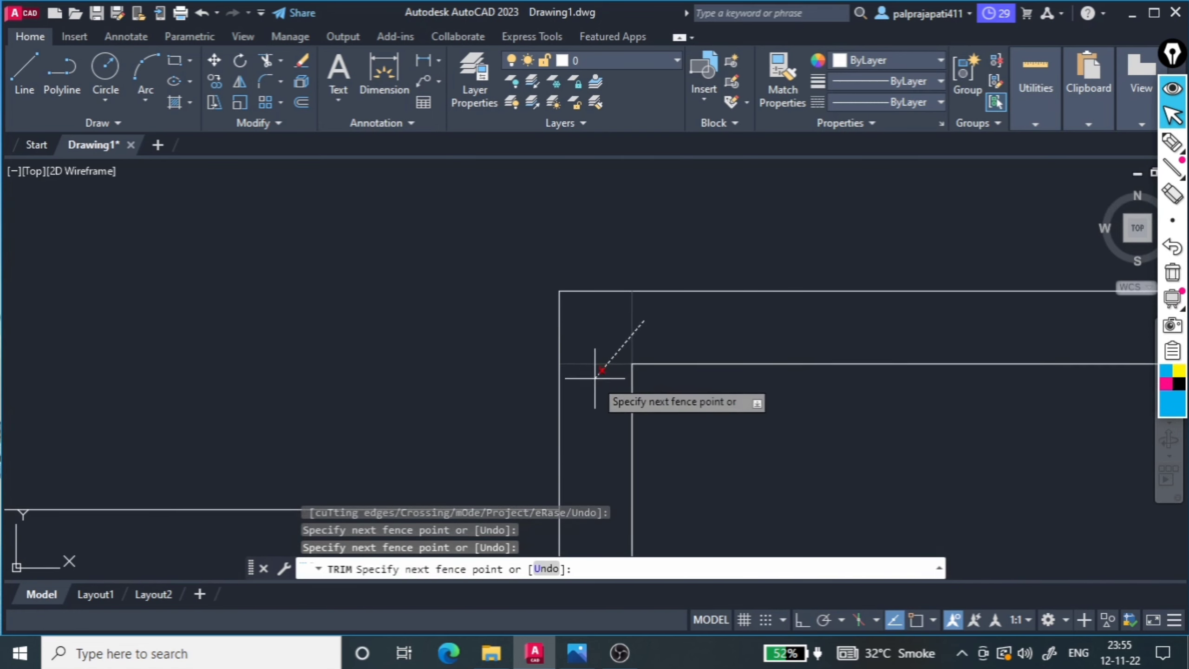
key("Return")
scroll(410, 350, "down", 3)
scroll(640, 332, "up", 2)
scroll(705, 289, "up", 2)
left_click(705, 289)
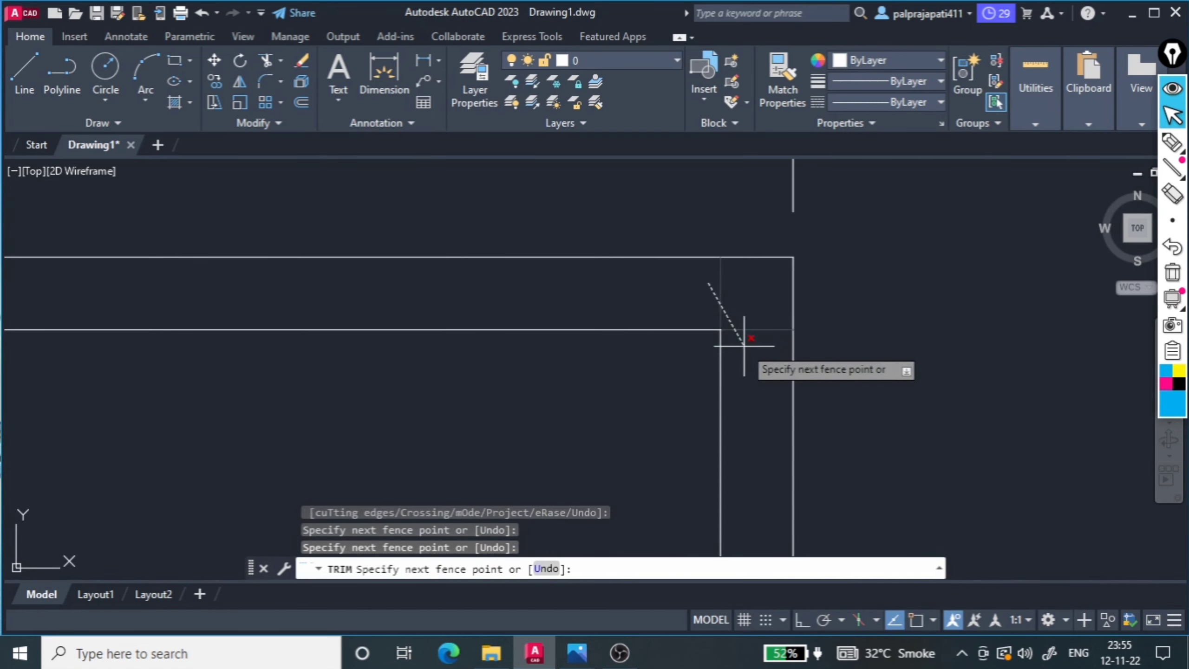
key("Return")
scroll(703, 324, "down", 2)
scroll(693, 295, "down", 2)
scroll(649, 312, "up", 3)
scroll(651, 332, "up", 2)
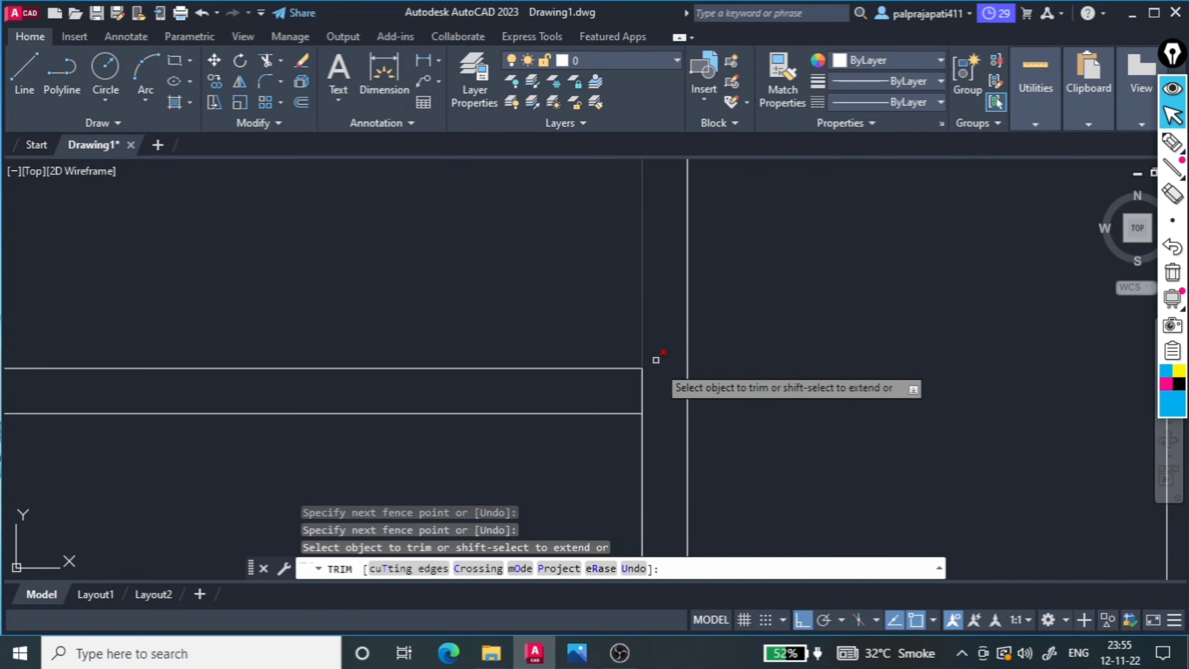
left_click(632, 375)
key("Return")
scroll(655, 407, "down", 1)
scroll(642, 218, "down", 1)
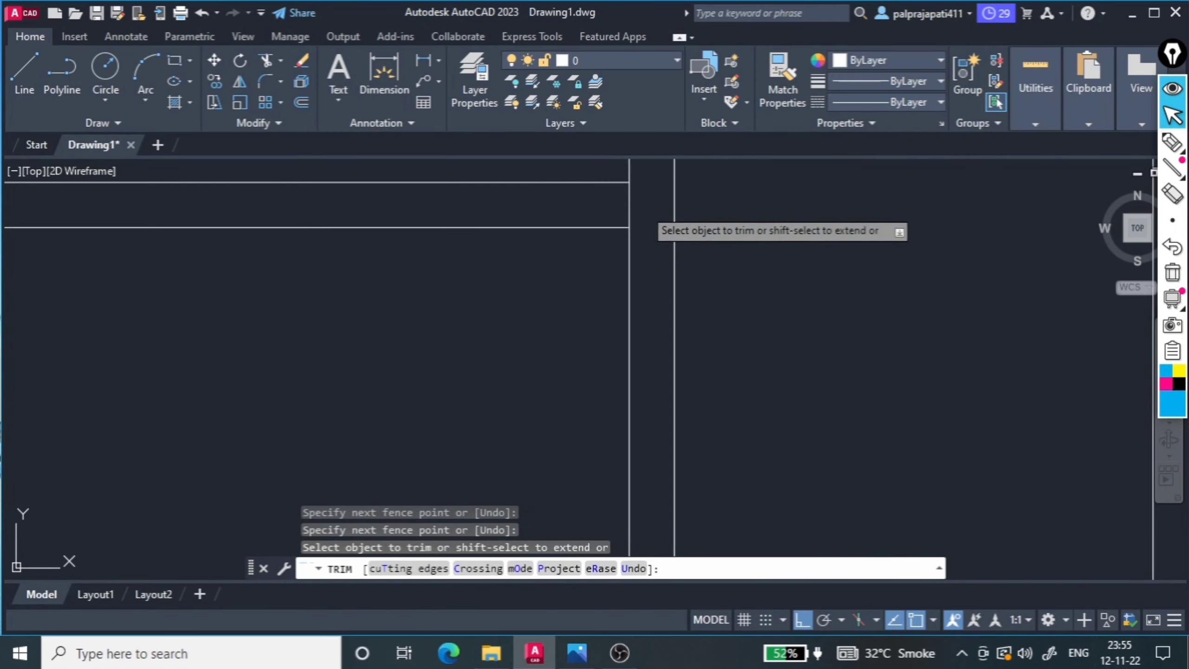
scroll(623, 244, "down", 2)
scroll(590, 197, "down", 2)
scroll(609, 407, "up", 2)
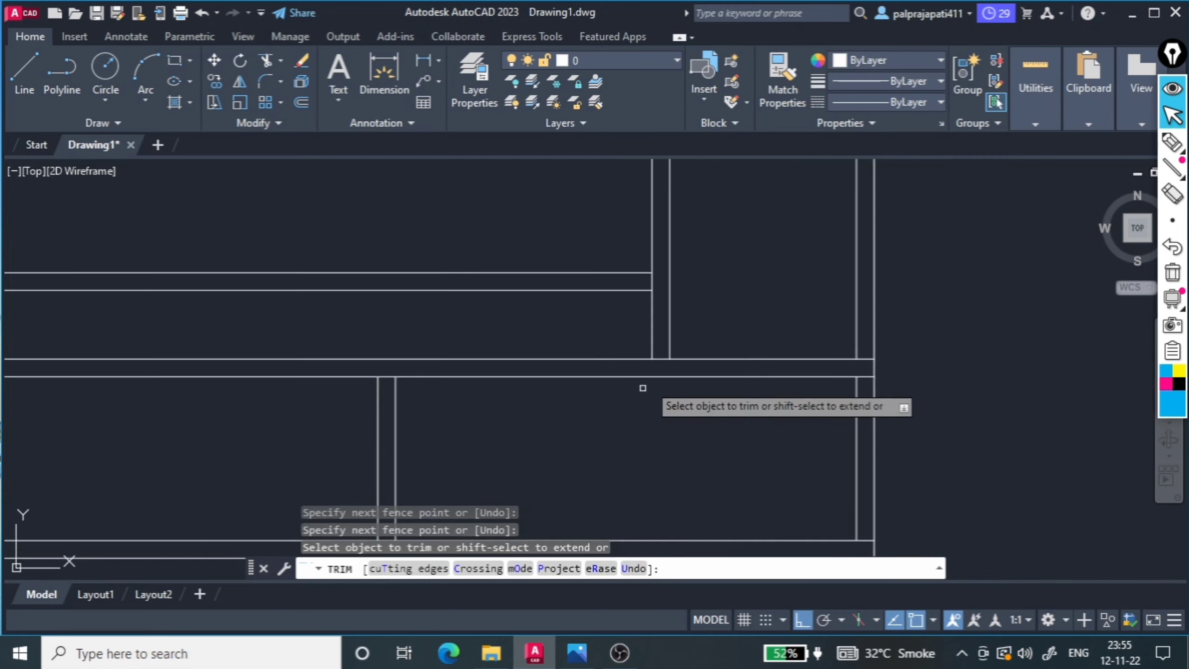
scroll(655, 370, "up", 2)
scroll(651, 365, "down", 1)
scroll(691, 373, "up", 1)
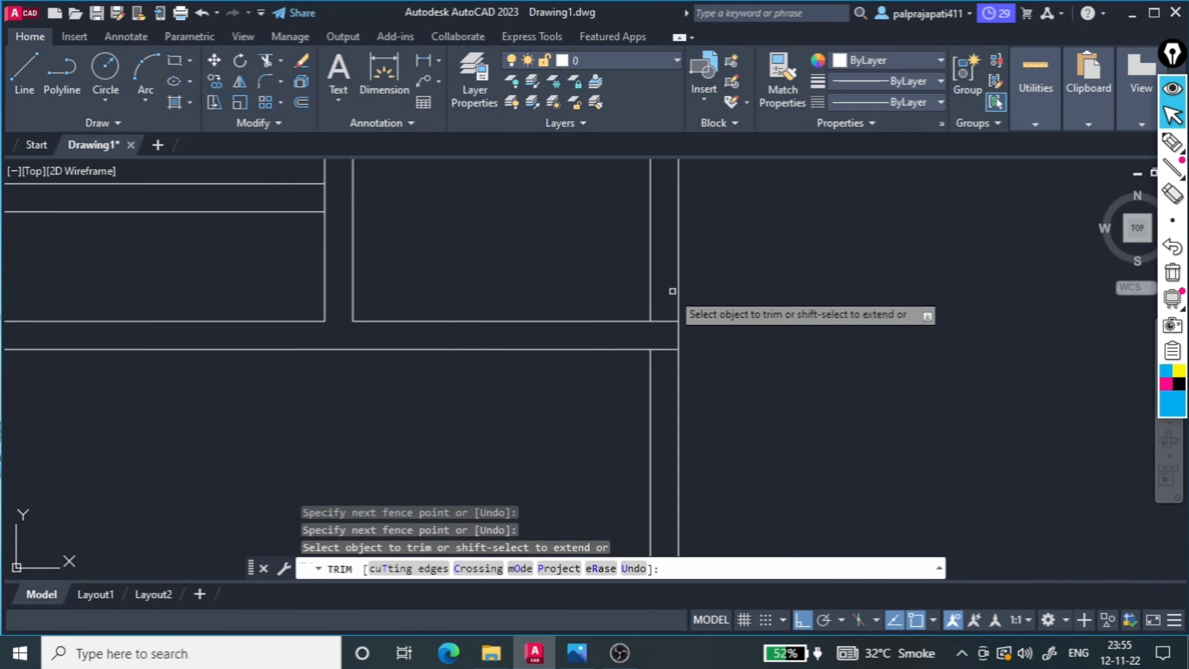
left_click(663, 310)
key("Return")
scroll(660, 317, "down", 2)
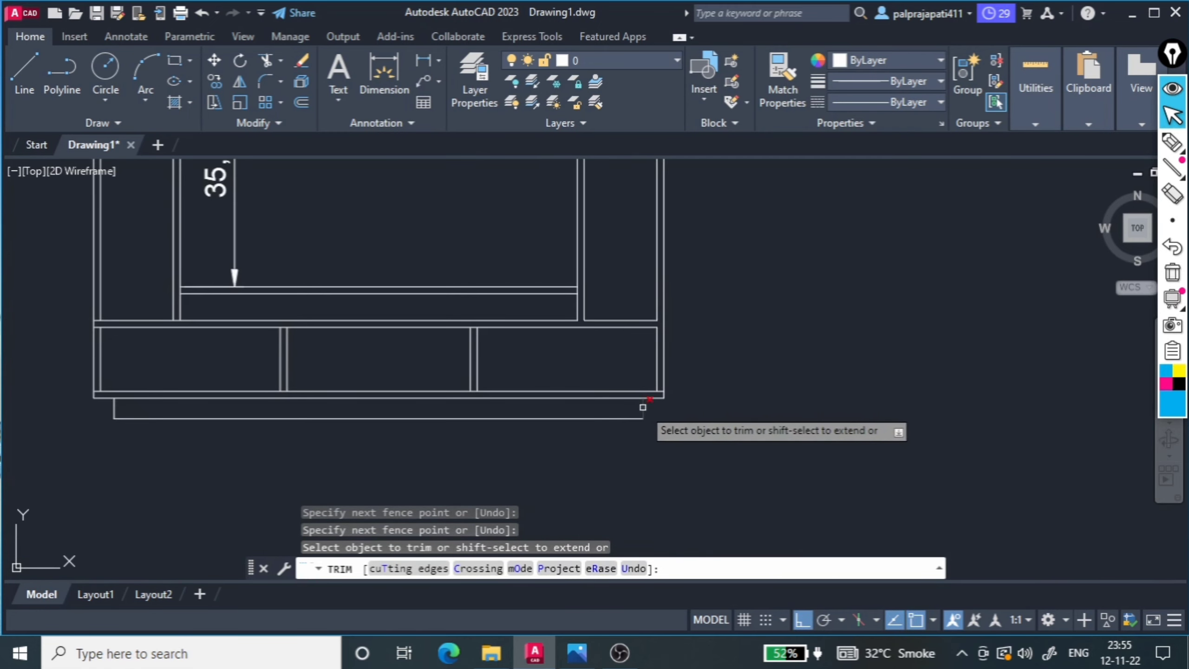
scroll(645, 404, "up", 4)
scroll(677, 332, "up", 2)
scroll(685, 376, "down", 3)
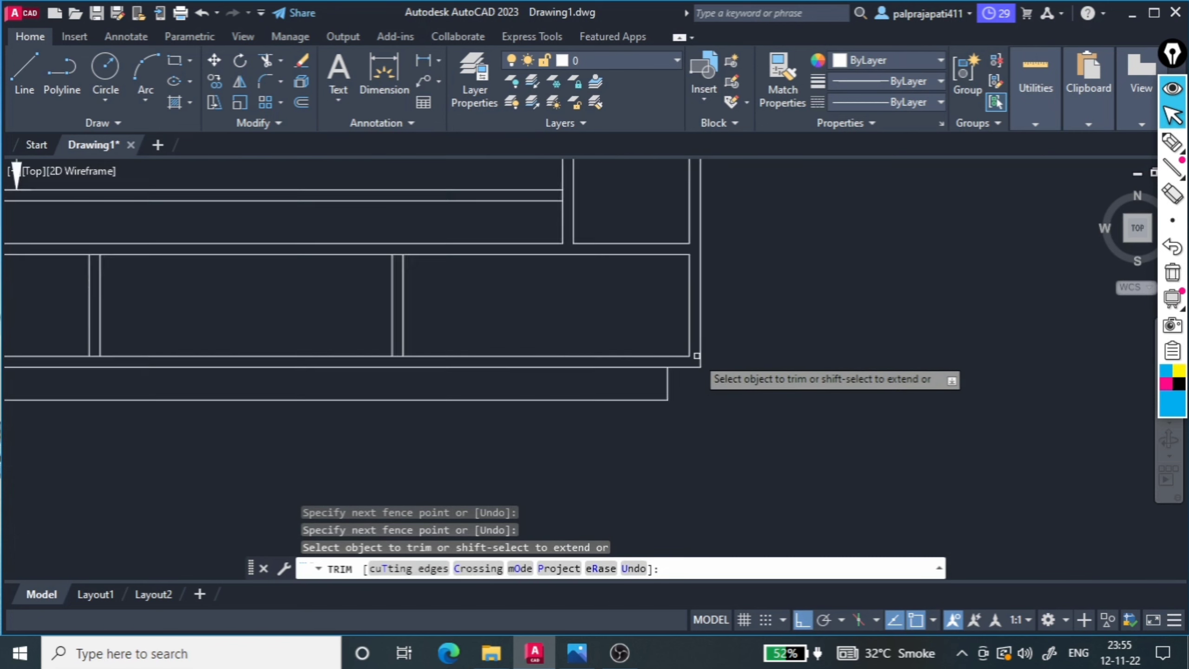
scroll(608, 347, "down", 2)
scroll(563, 220, "up", 5)
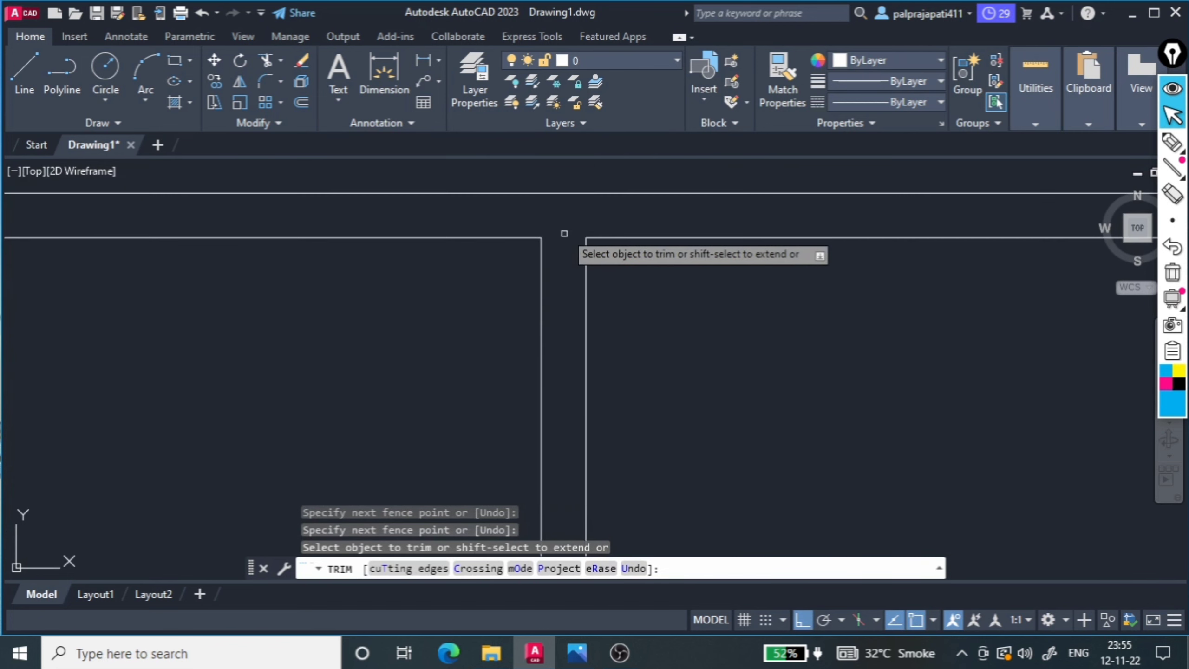
scroll(563, 281, "down", 3)
scroll(561, 337, "up", 3)
scroll(573, 327, "down", 3)
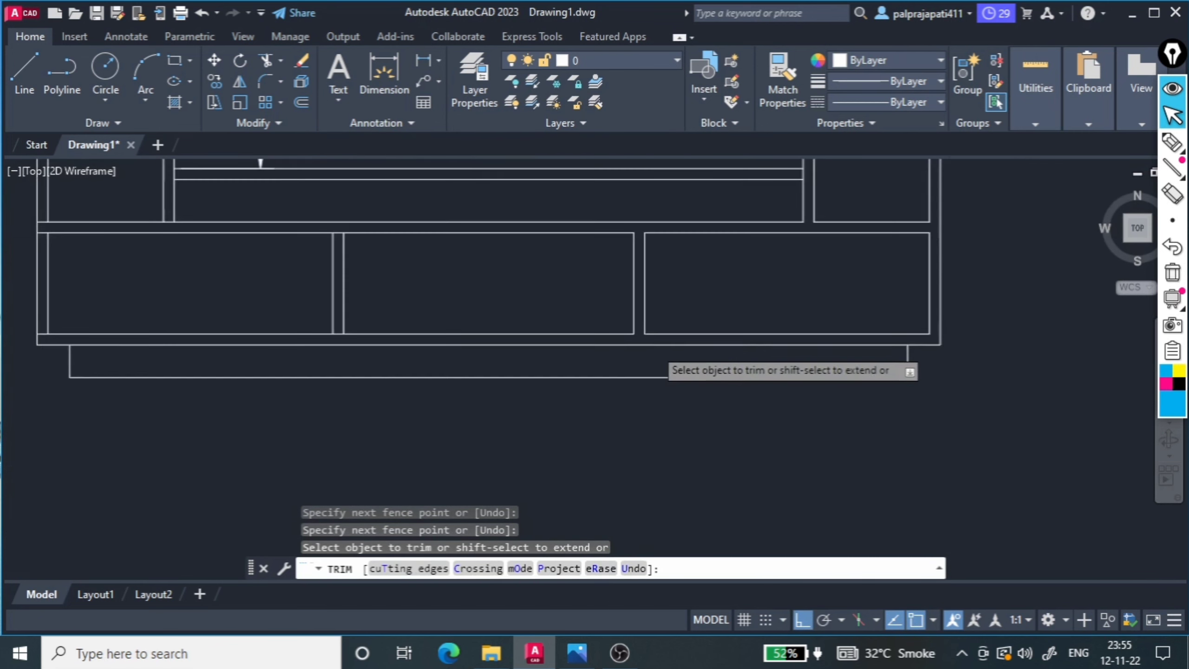
scroll(437, 348, "up", 1)
scroll(478, 260, "up", 1)
scroll(460, 227, "up", 2)
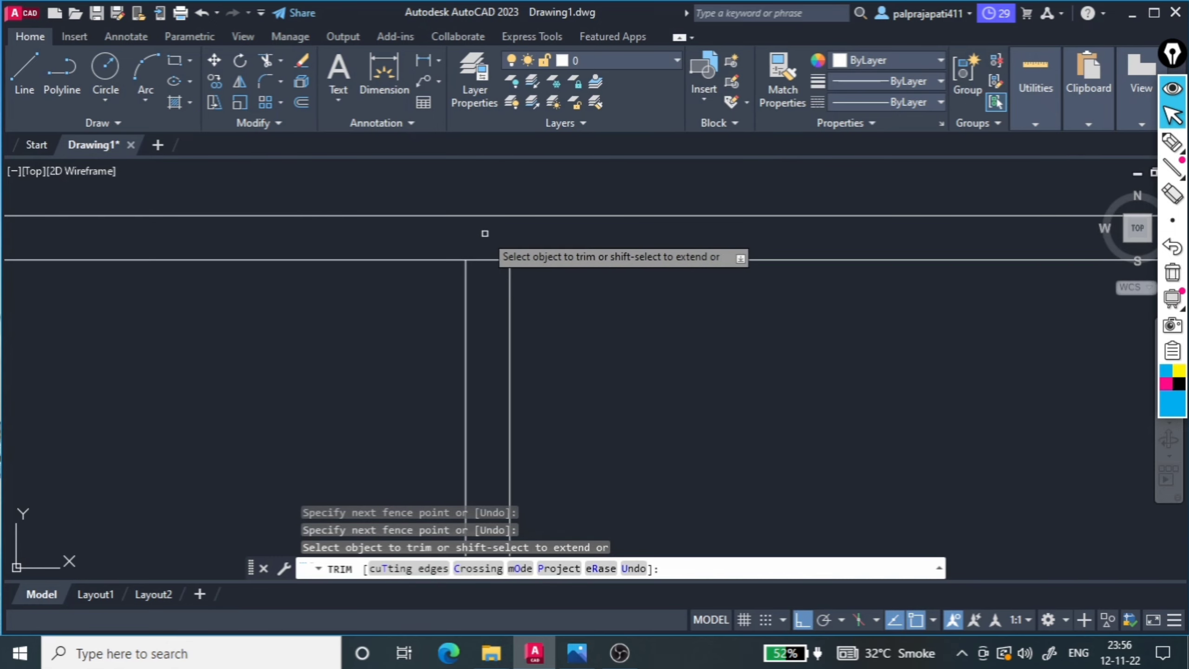
Trim the remaining vertical-line and shelf overlaps, then exit TRIM
left_click(483, 262)
scroll(480, 272, "down", 3)
scroll(482, 434, "up", 3)
key("Return")
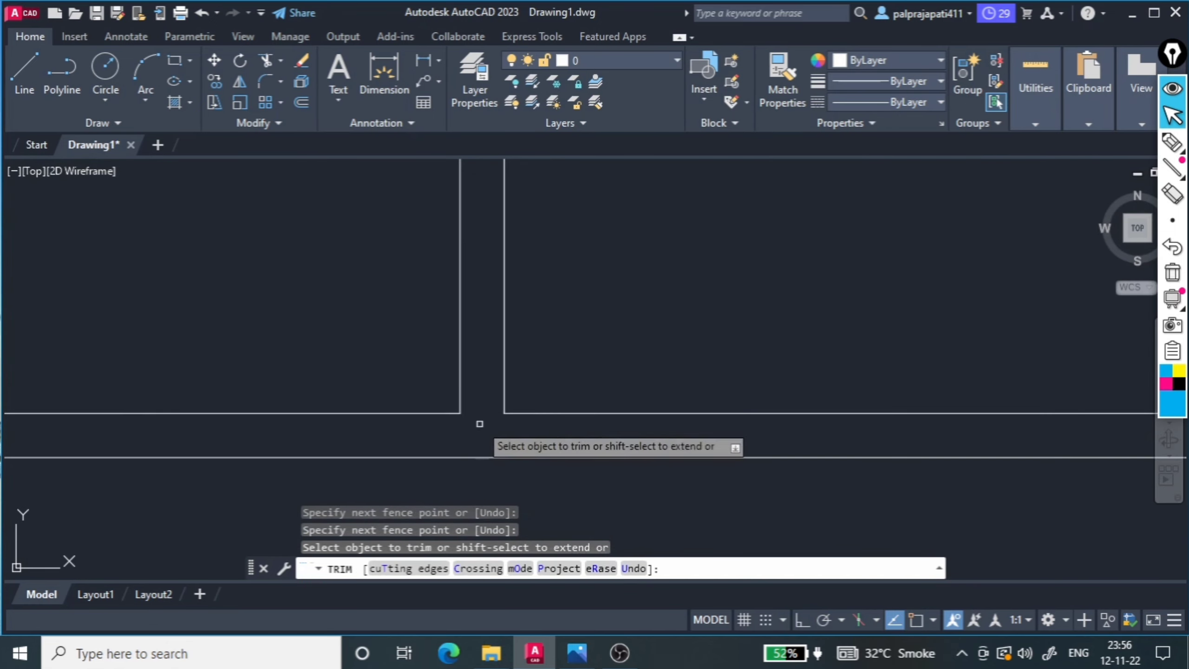
scroll(504, 377, "down", 3)
scroll(450, 389, "up", 3)
left_click(489, 219)
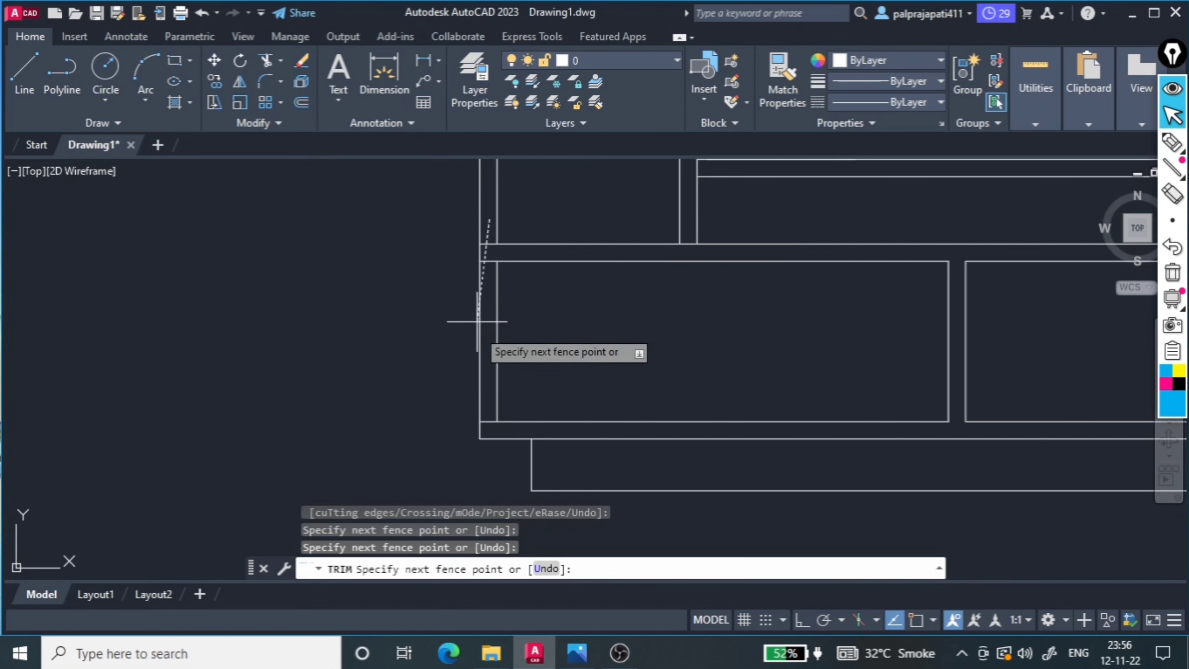
key("Return")
scroll(490, 434, "down", 3)
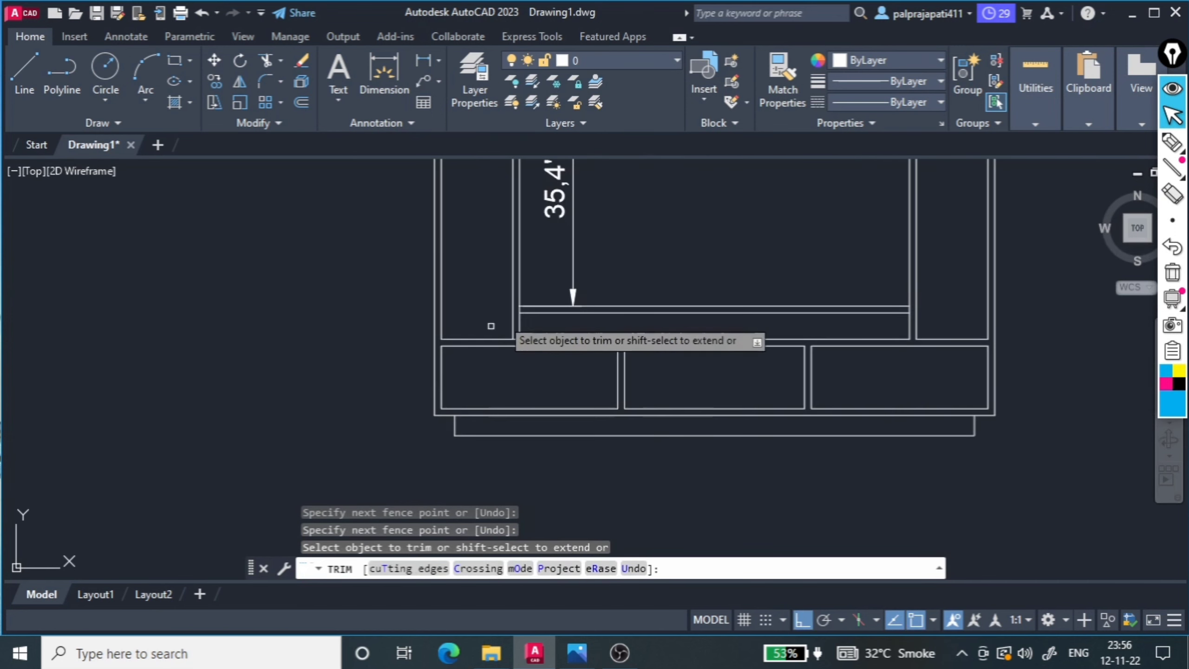
scroll(501, 319, "up", 3)
left_click(504, 317)
key("Return")
scroll(515, 331, "down", 3)
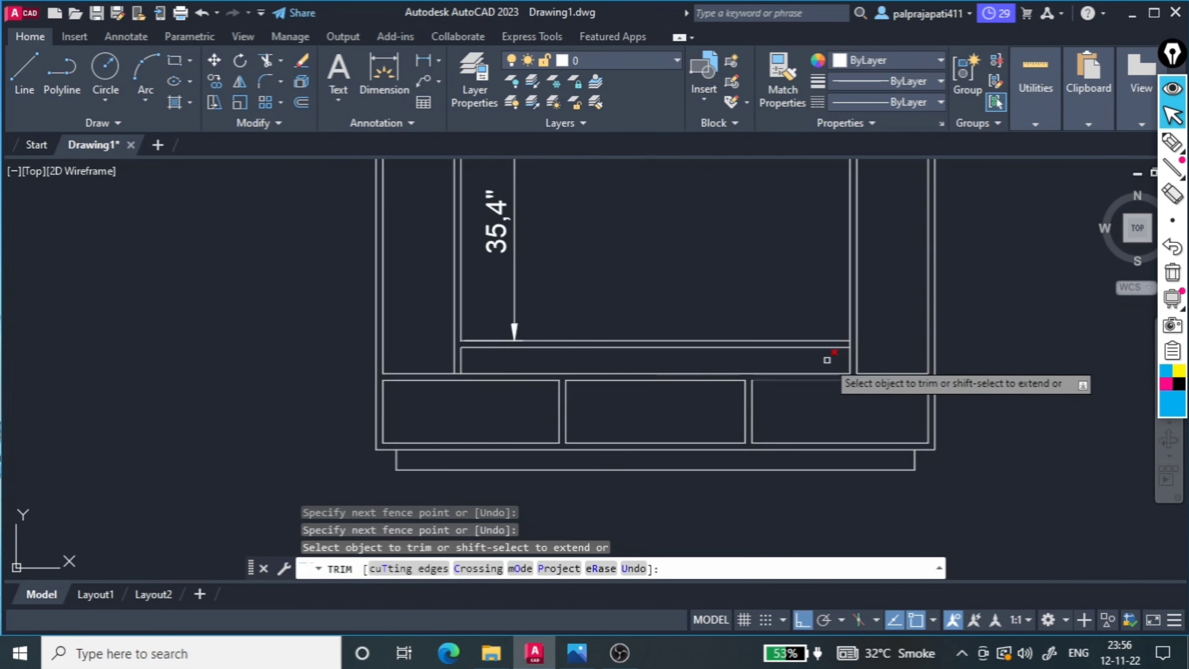
scroll(815, 370, "up", 3)
scroll(789, 353, "down", 3)
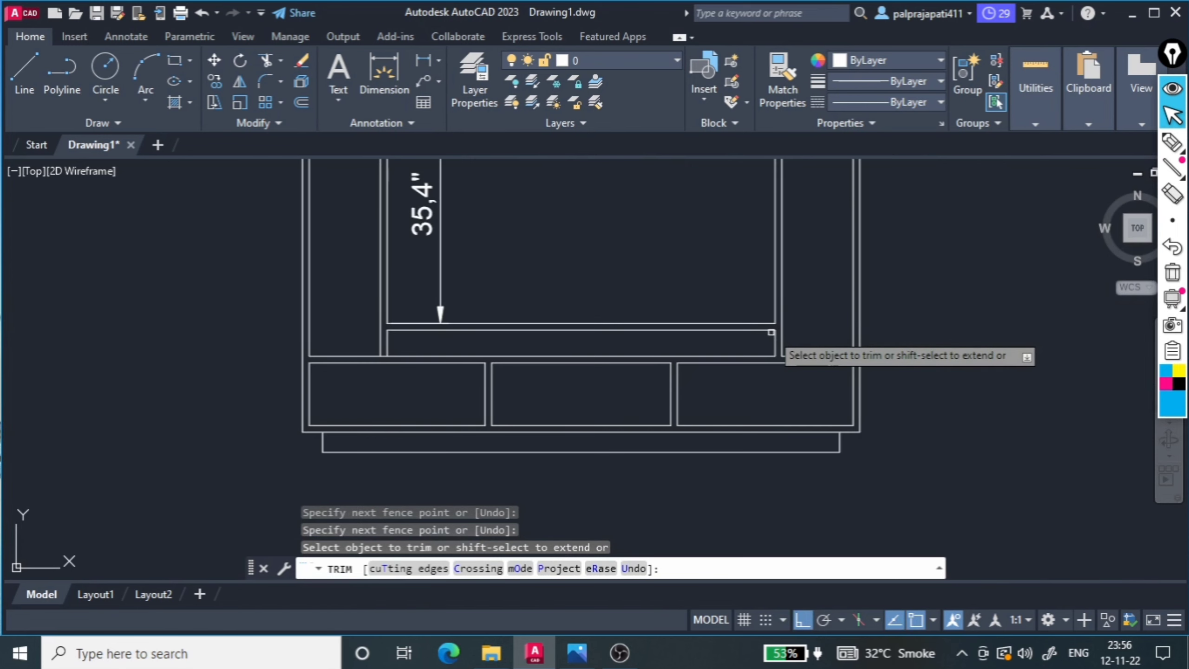
scroll(661, 412, "down", 2)
scroll(585, 291, "up", 3)
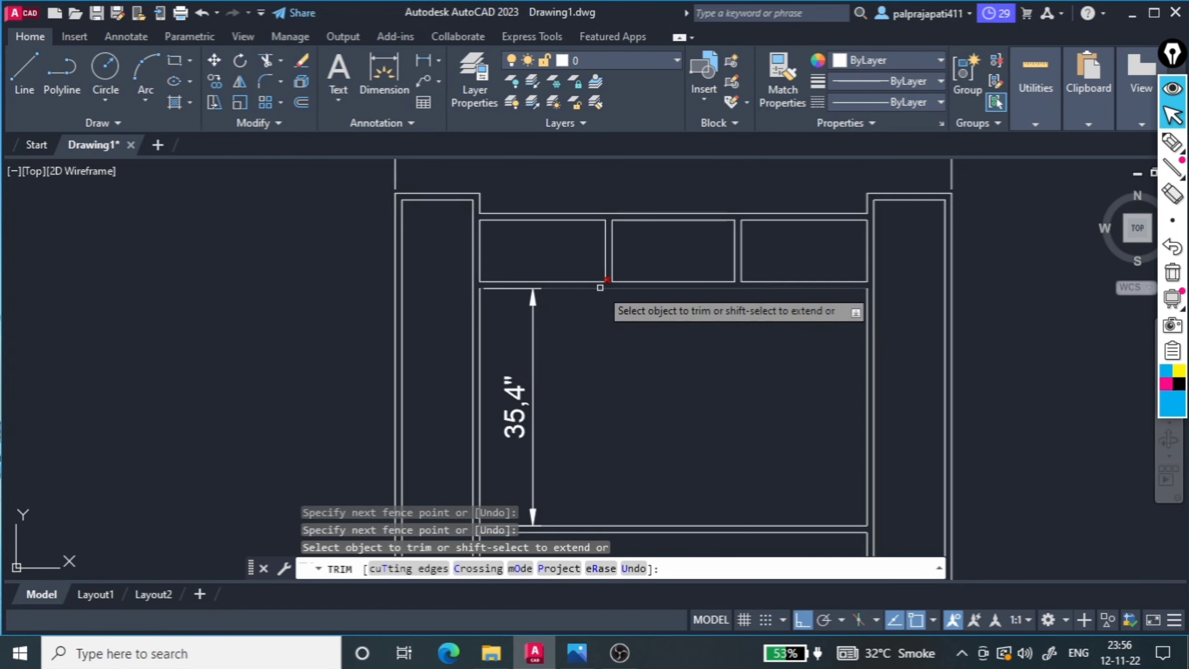
scroll(527, 323, "down", 3)
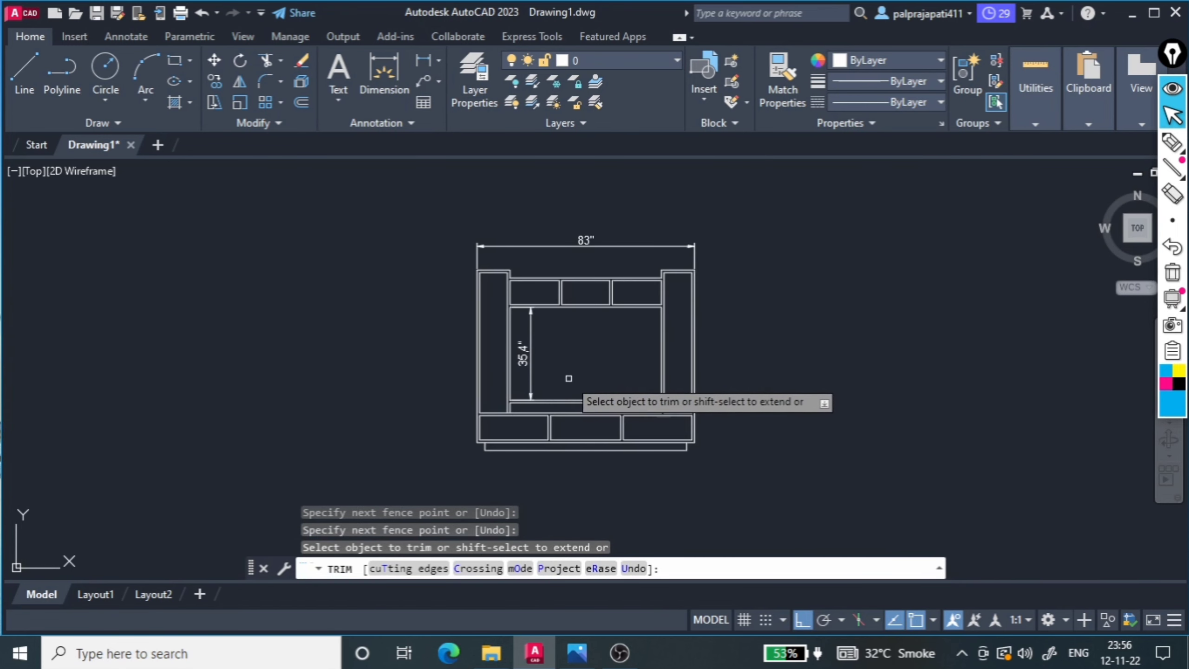
scroll(536, 441, "up", 4)
key("Escape")
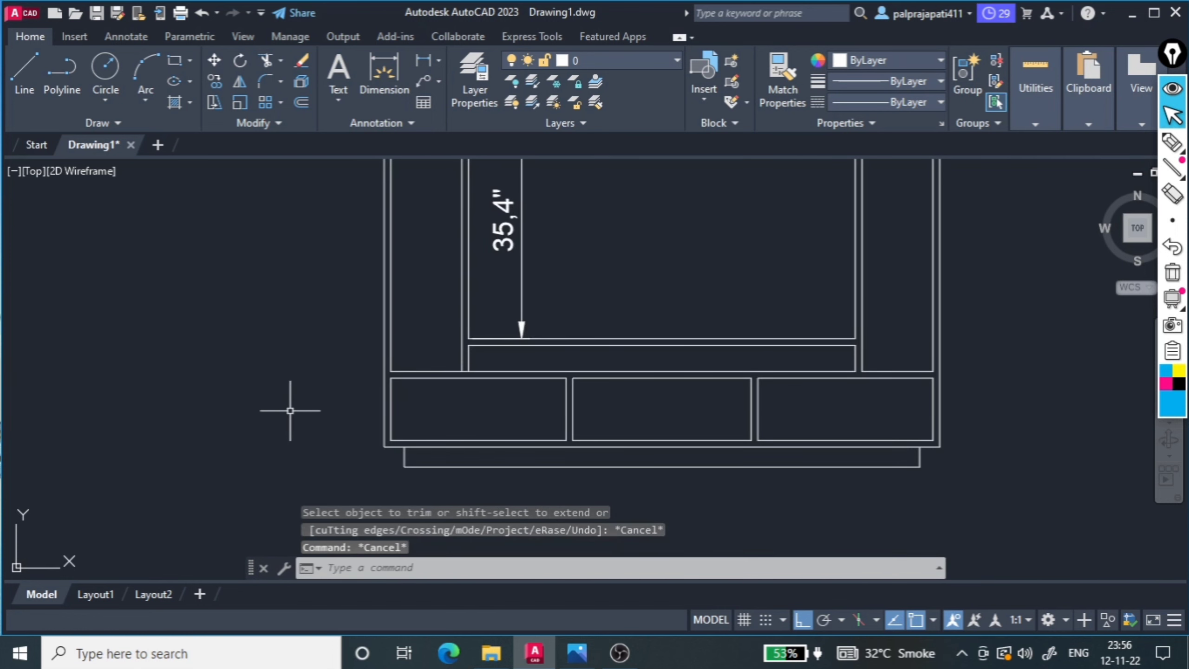
scroll(314, 496, "down", 4)
scroll(313, 494, "up", 2)
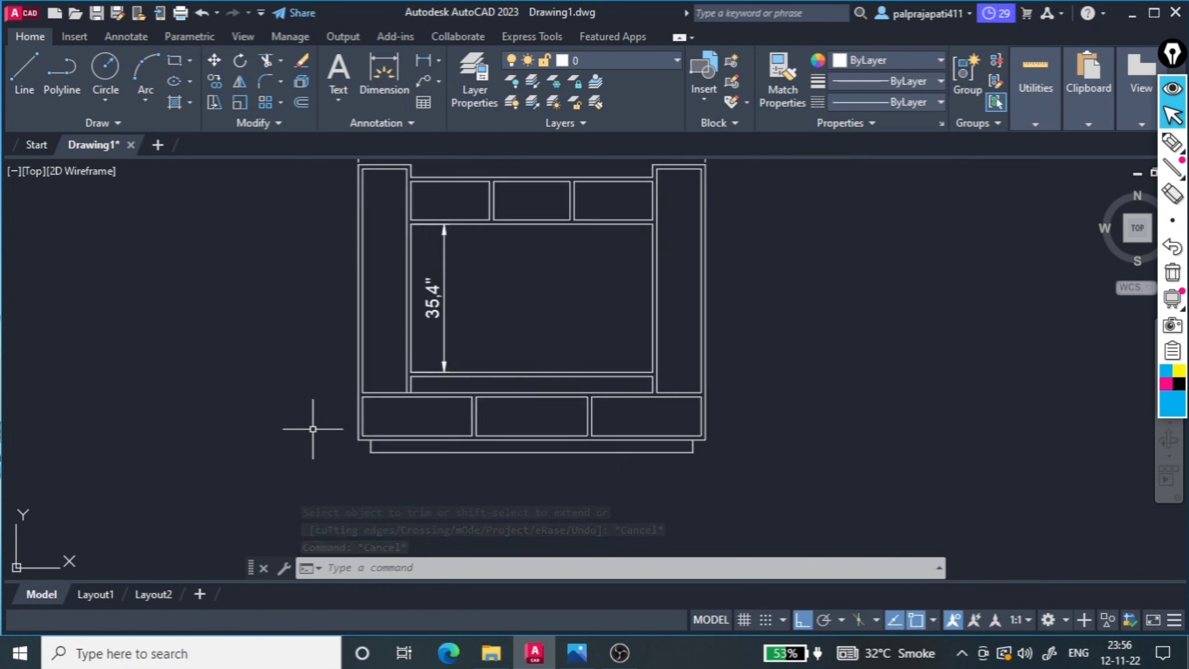
scroll(313, 494, "down", 2)
scroll(367, 280, "up", 2)
scroll(334, 243, "down", 2)
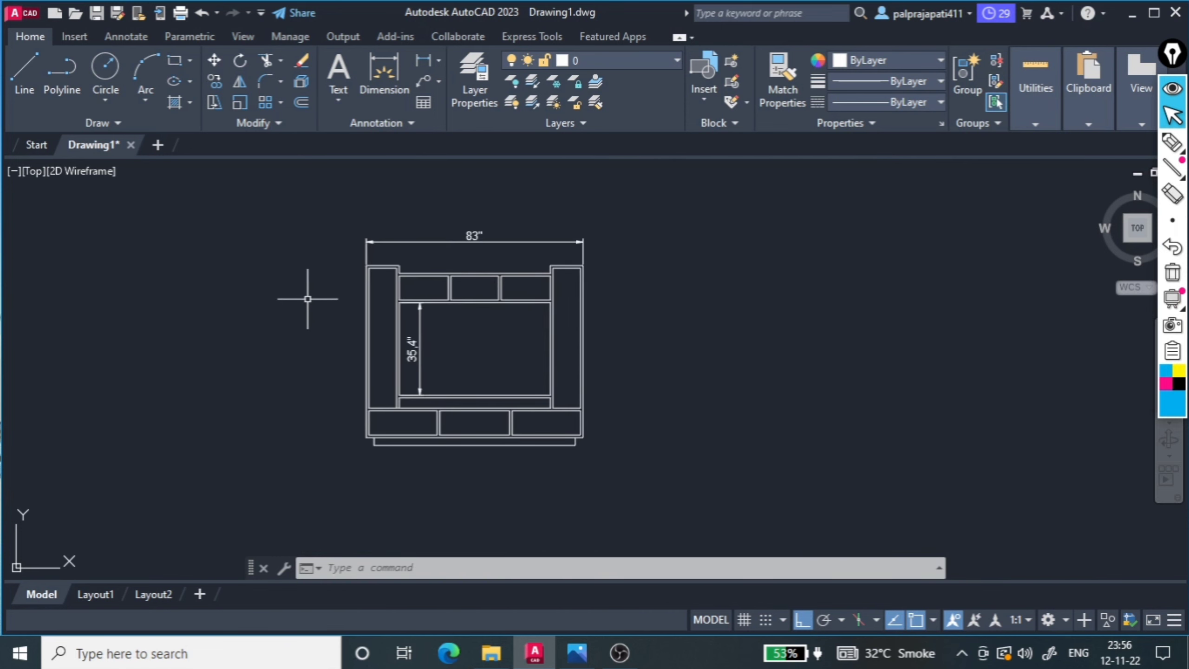
left_click(577, 656)
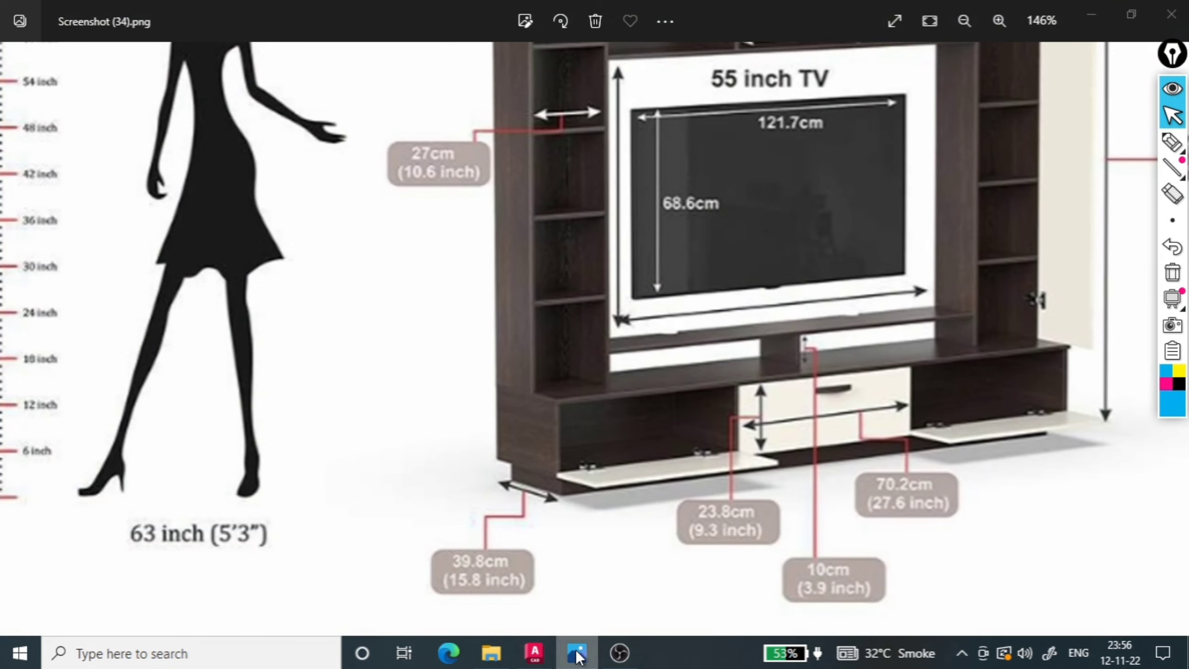
left_click(577, 656)
scroll(458, 400, "up", 4)
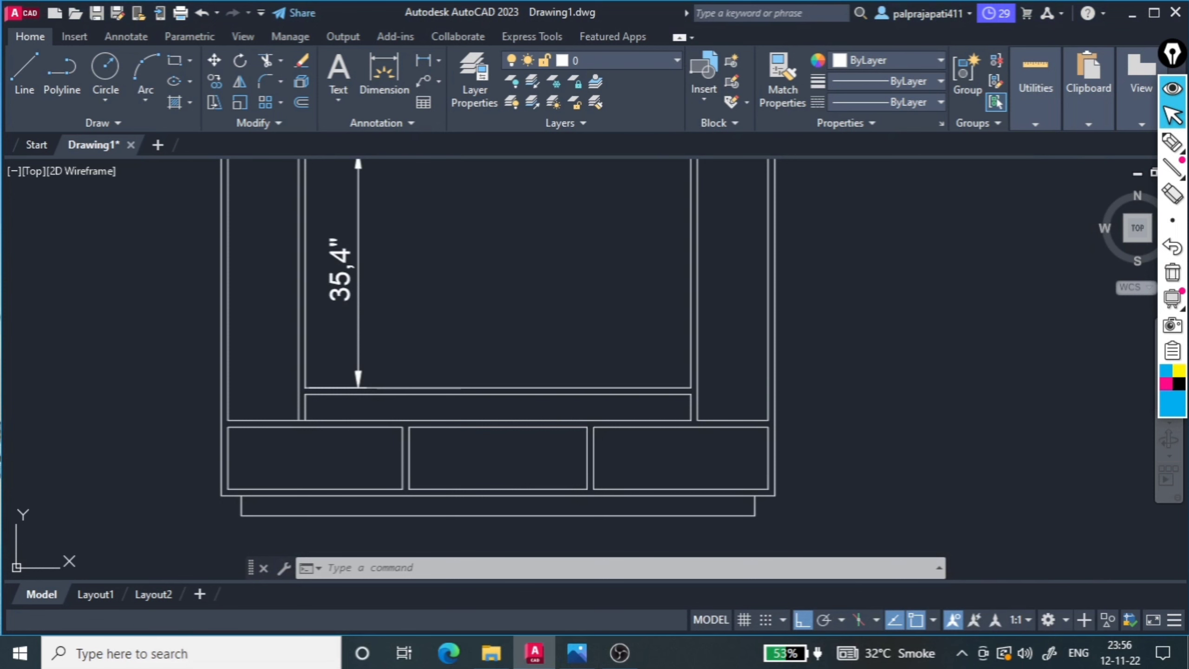
Draw a 6-unit vertical guide line down from the middle drawer's top midpoint
type("rec")
key("Return")
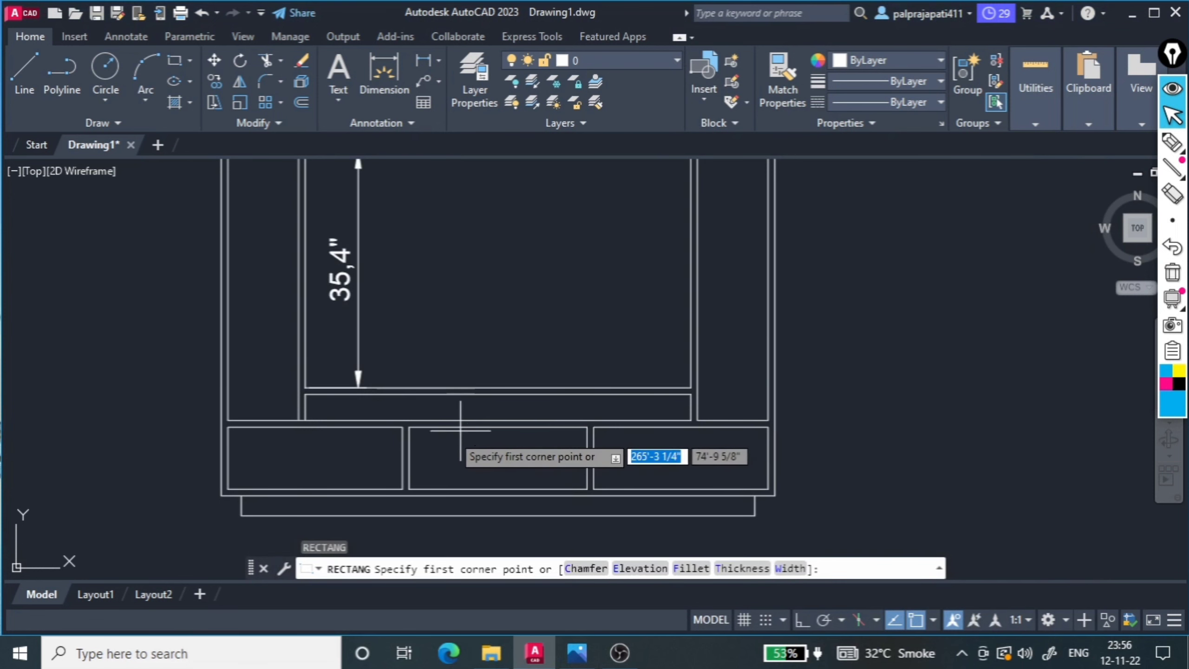
scroll(453, 432, "up", 2)
key("Escape")
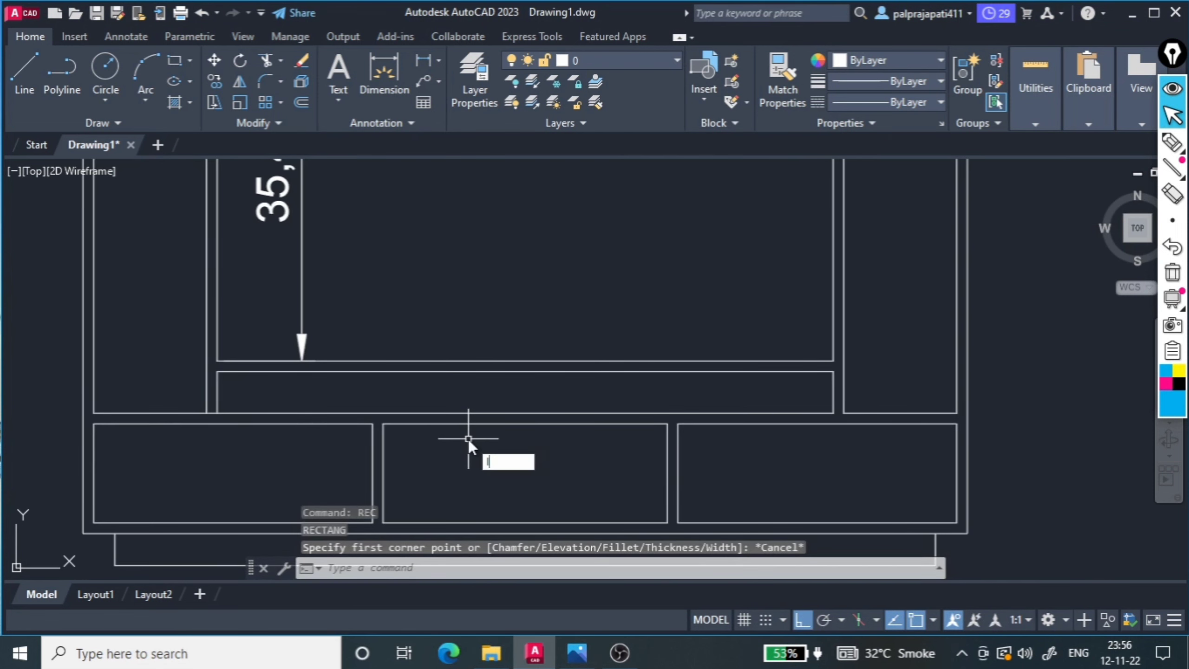
type("l")
key("Return")
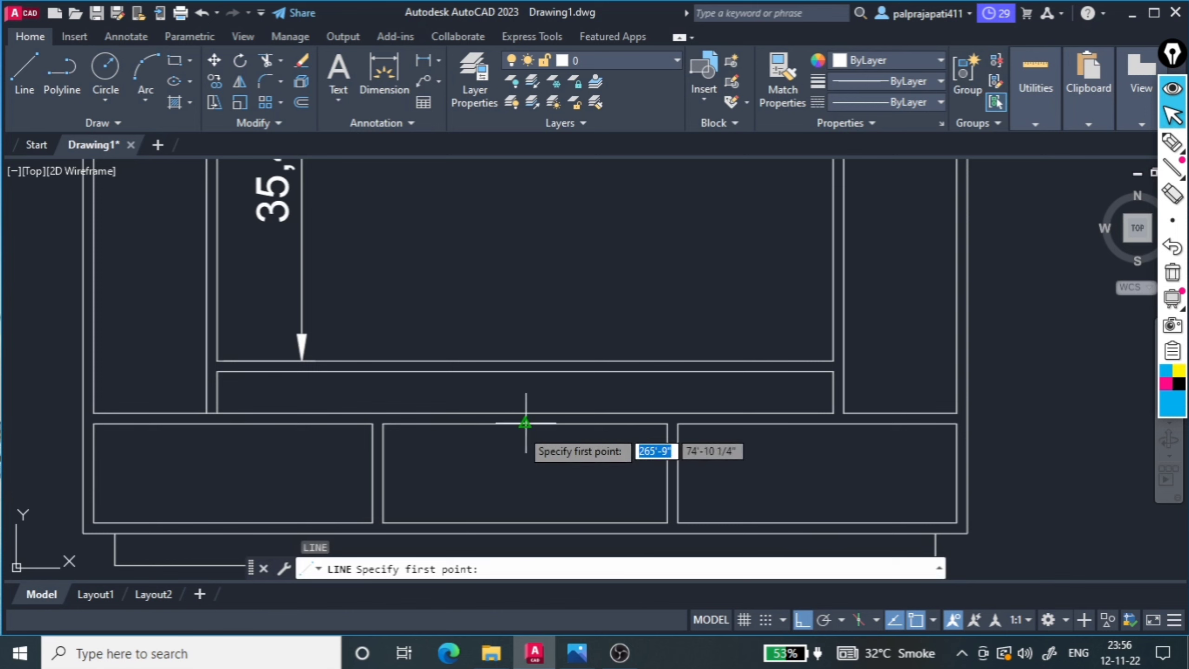
left_click(525, 424)
type("6")
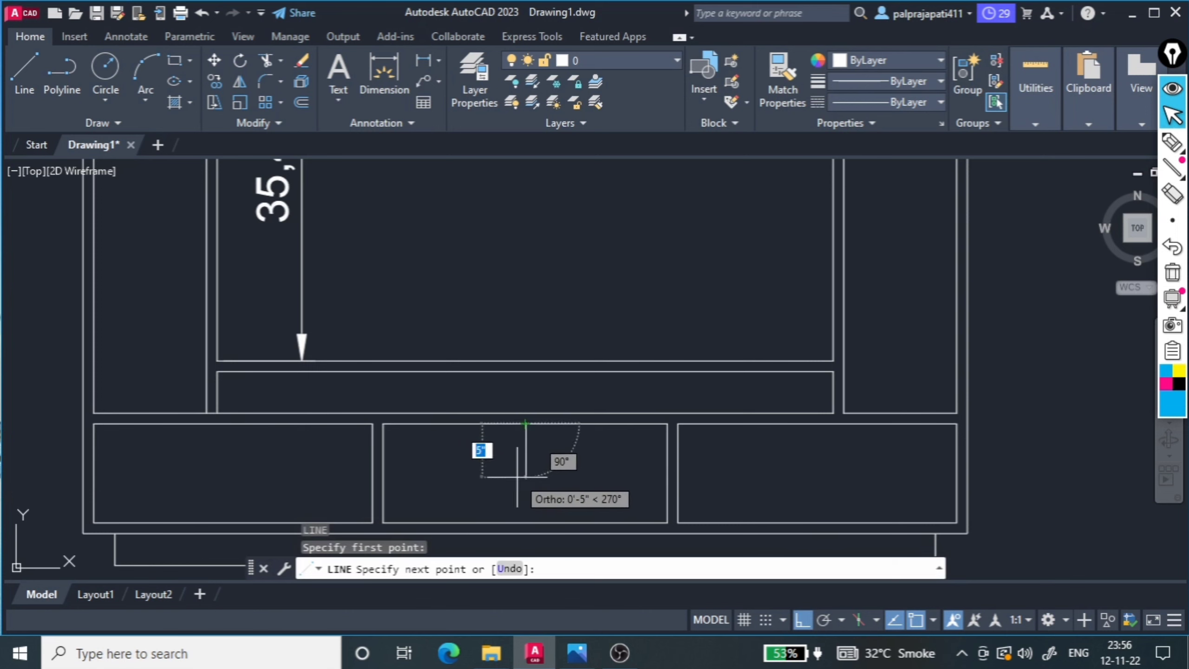
key("Return")
key("Escape")
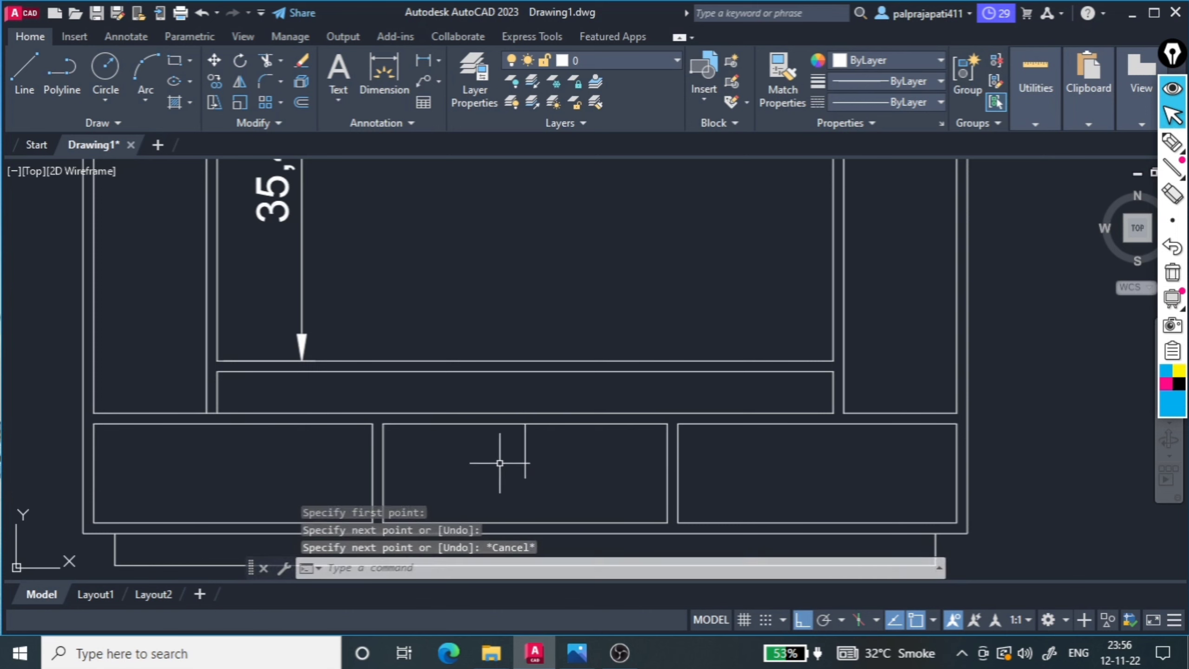
Draw a 3 by 1 rectangle beside the cabinet
scroll(398, 393, "down", 2)
scroll(445, 425, "up", 2)
scroll(452, 433, "down", 4)
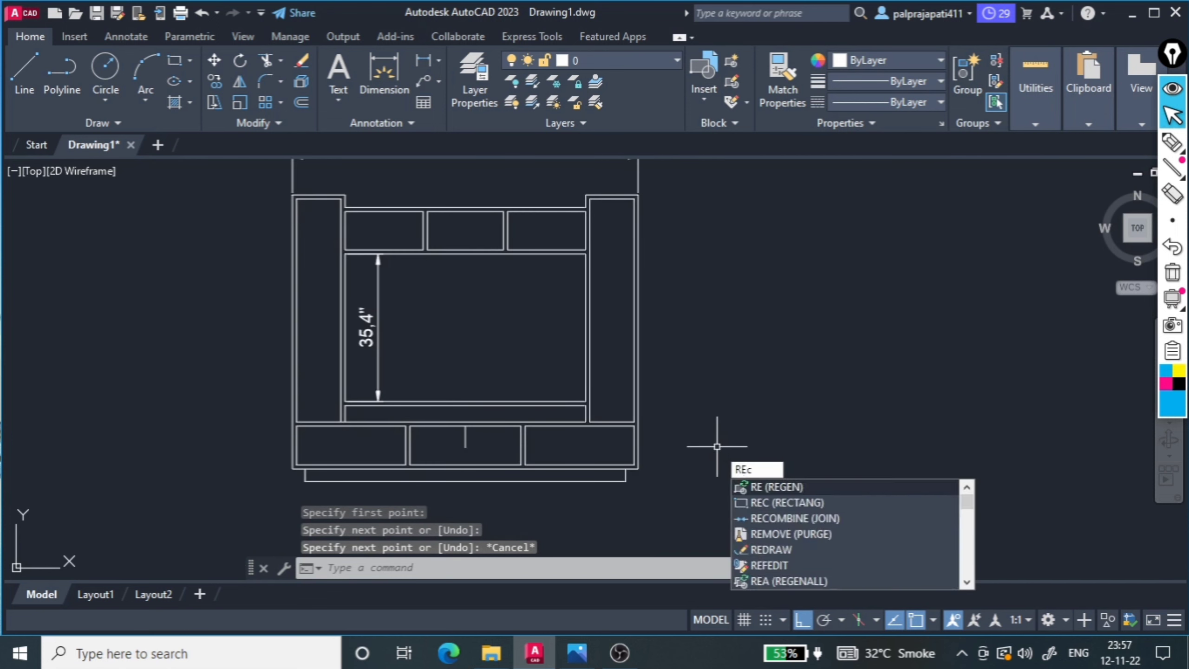
type("c")
key("Return")
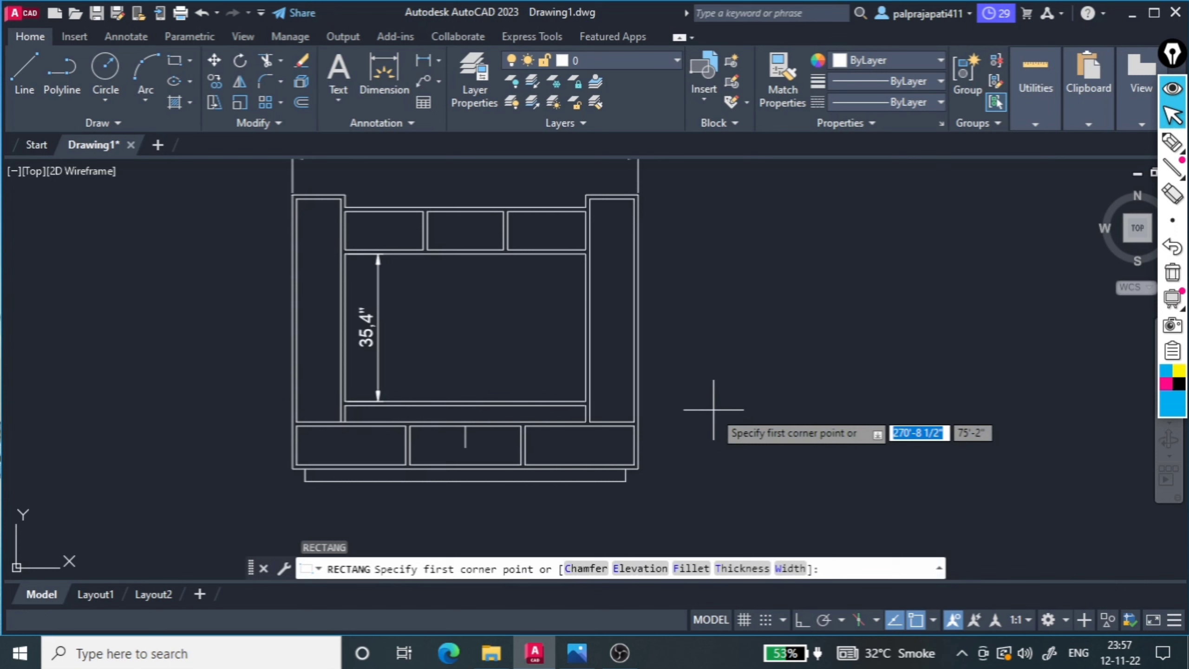
left_click(714, 410)
key("Down")
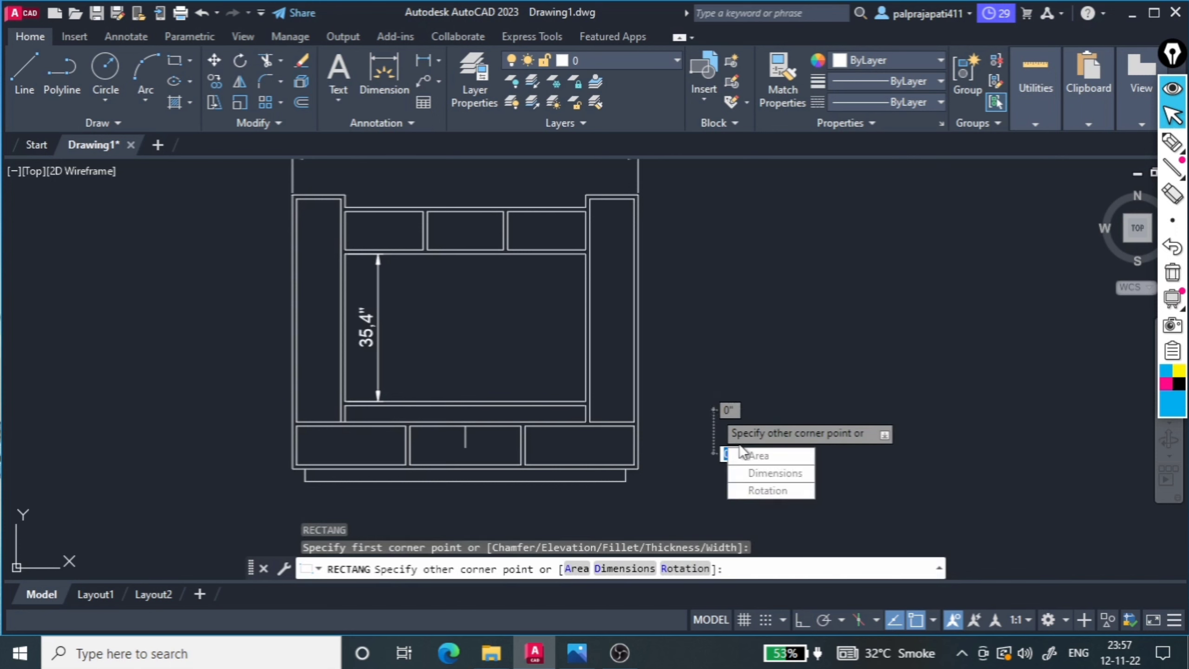
left_click(755, 475)
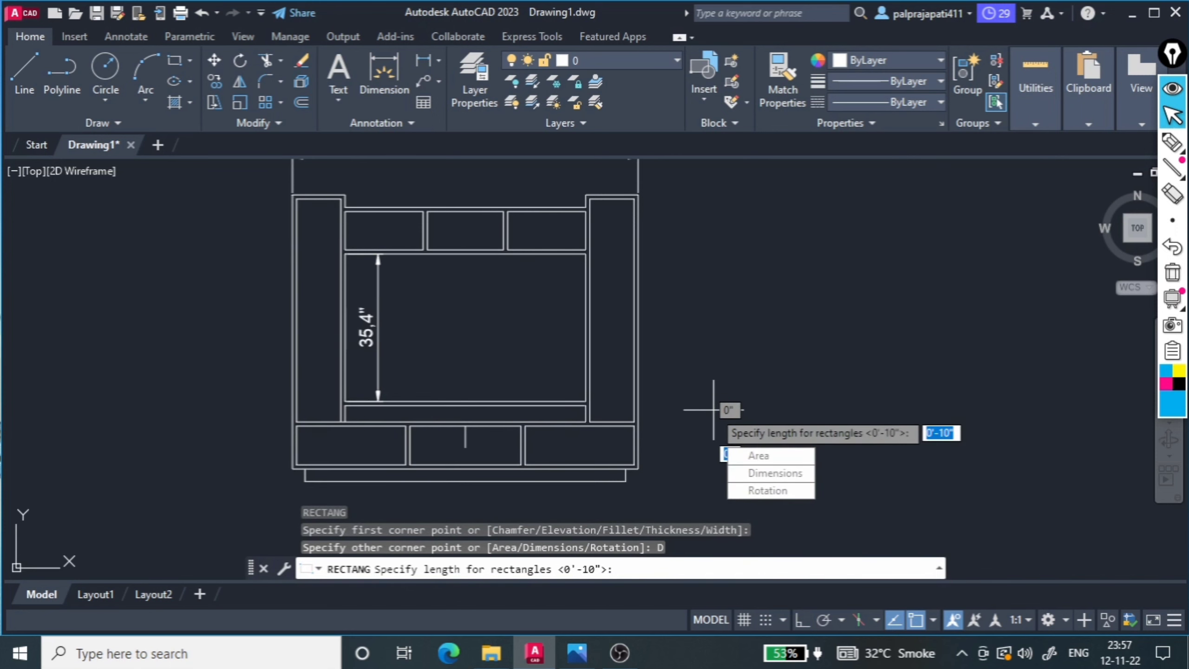
type("3")
key("Return")
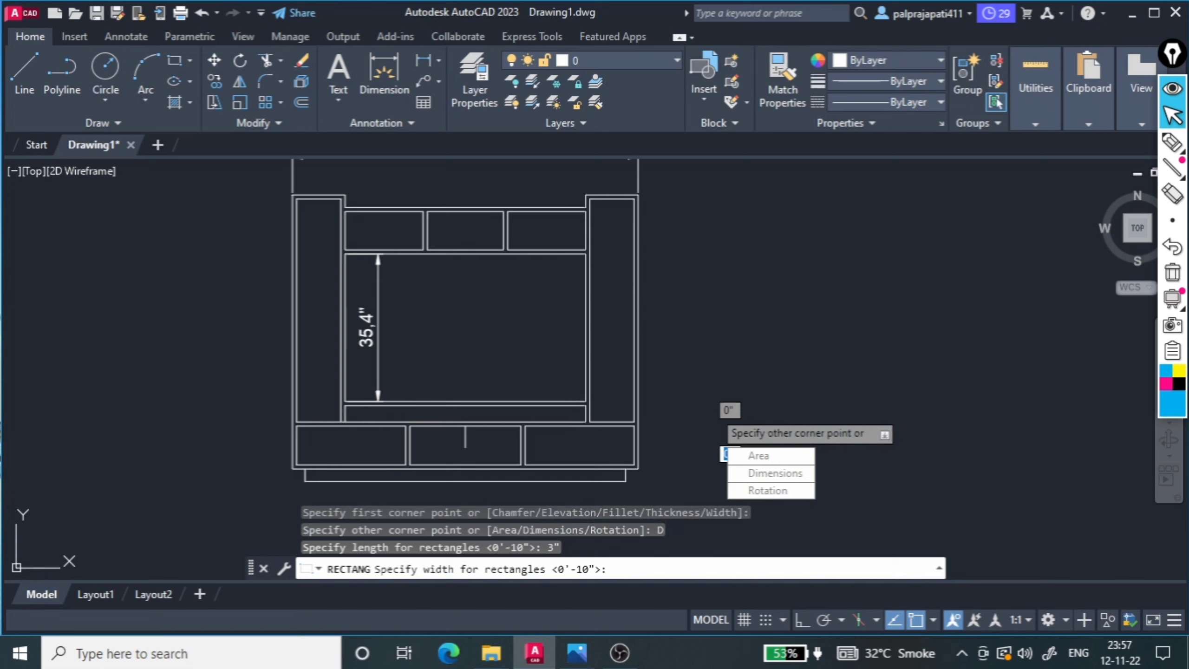
type("1")
key("Return")
left_click(714, 425)
Copy the 3 by 1 rectangle onto the centre of the middle drawer as its handle
scroll(714, 425, "up", 3)
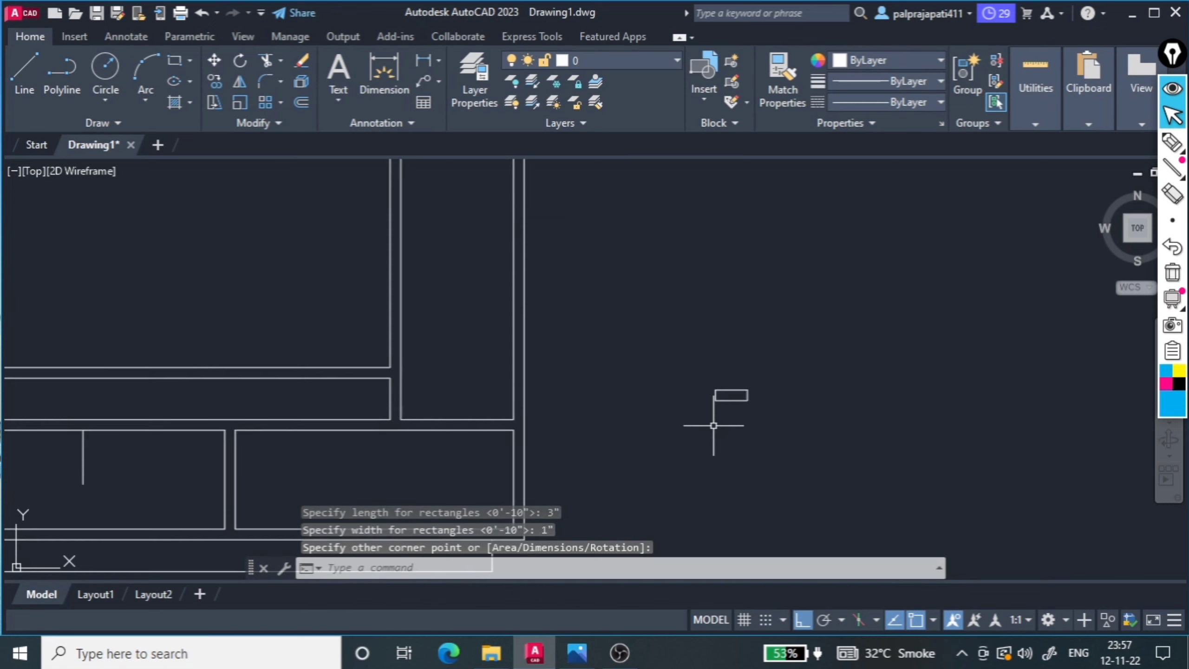
left_click(783, 378)
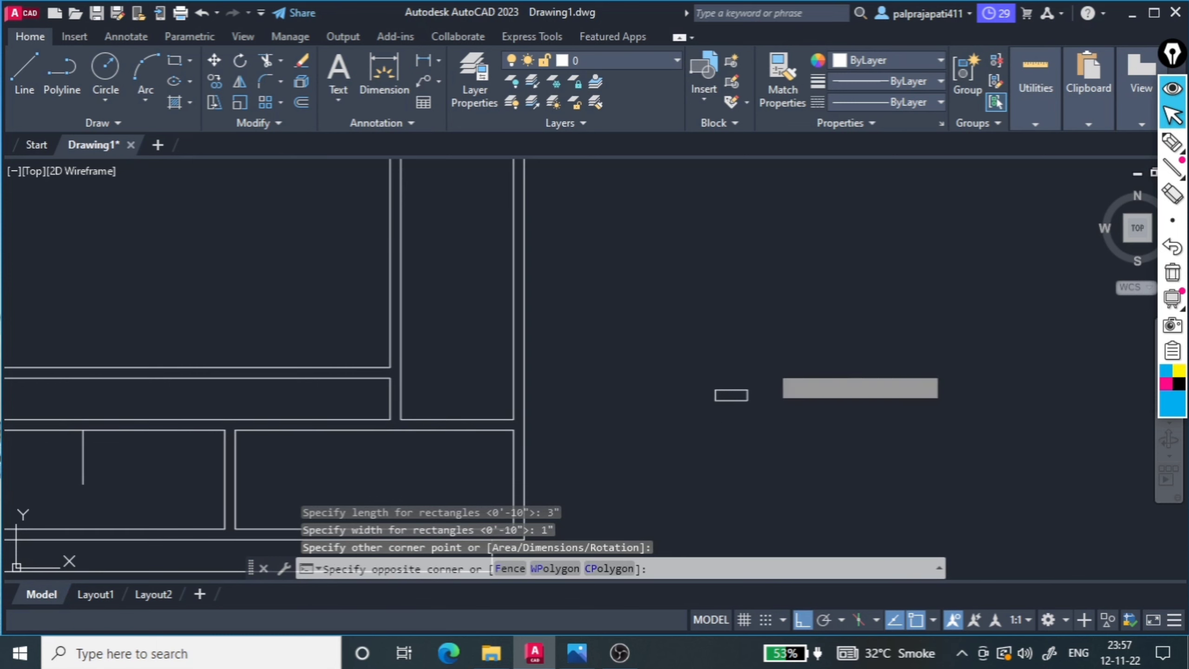
left_click(692, 414)
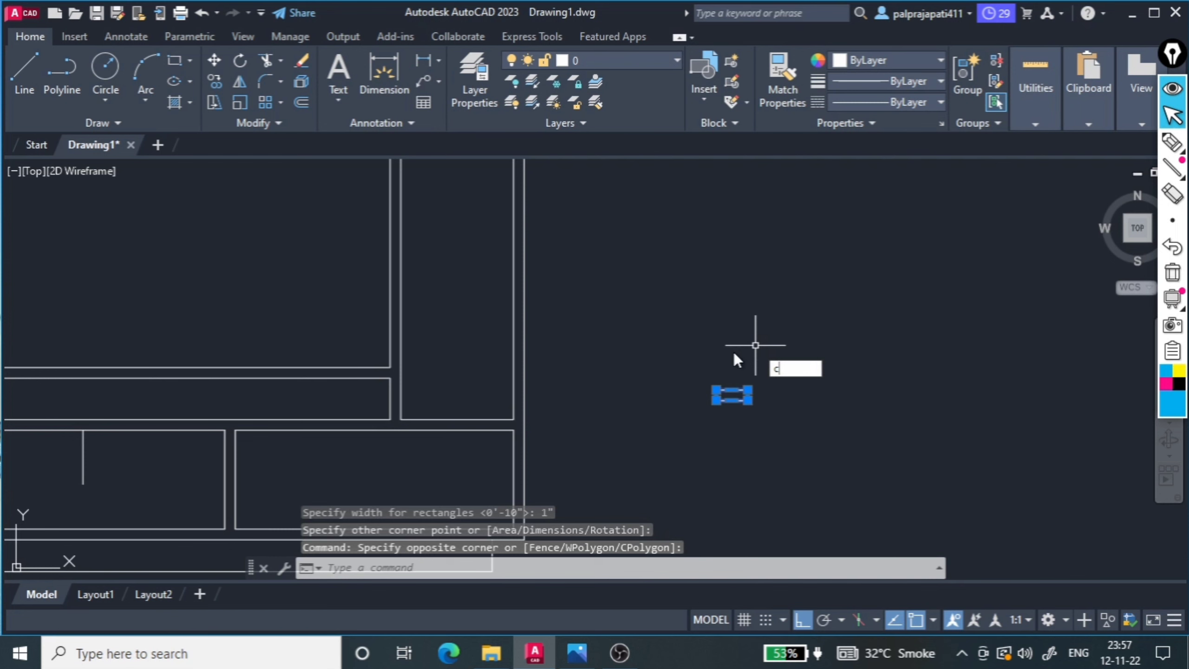
type("o")
key("Return")
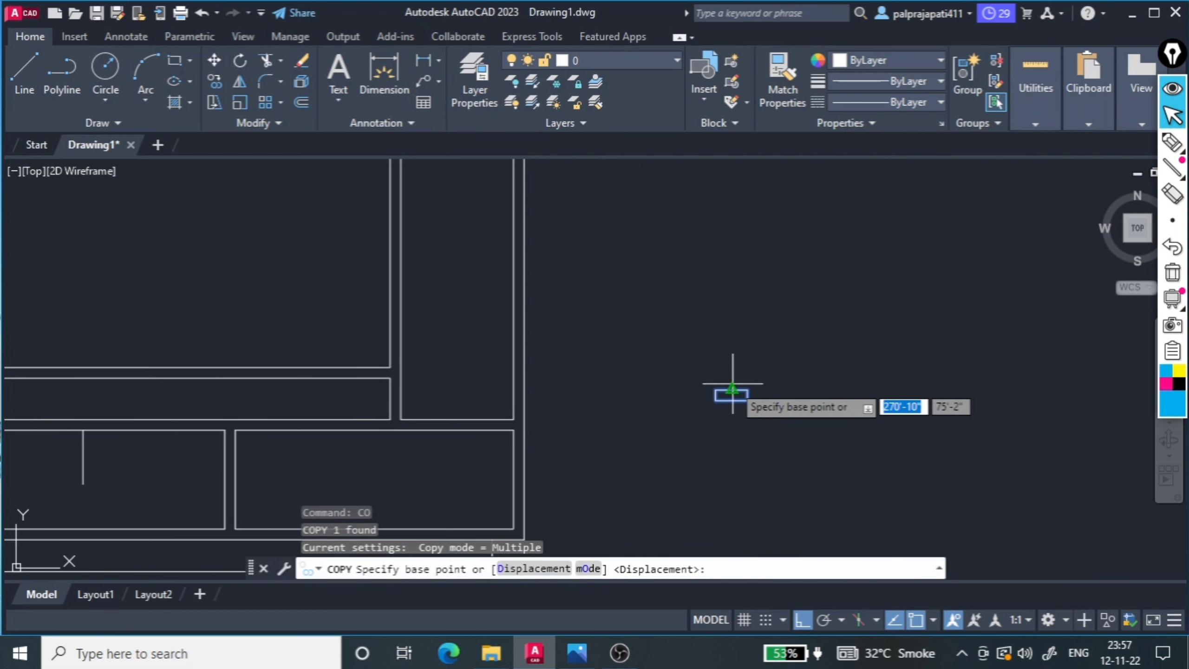
left_click(731, 382)
scroll(726, 379, "down", 5)
scroll(586, 388, "up", 3)
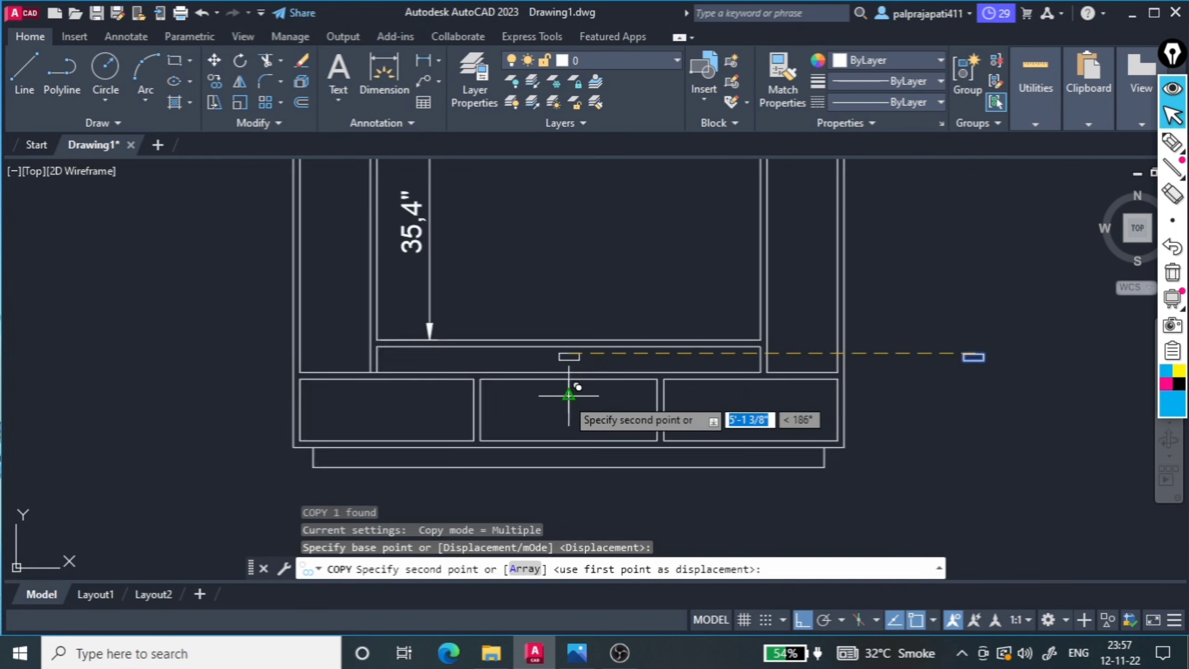
scroll(574, 391, "up", 3)
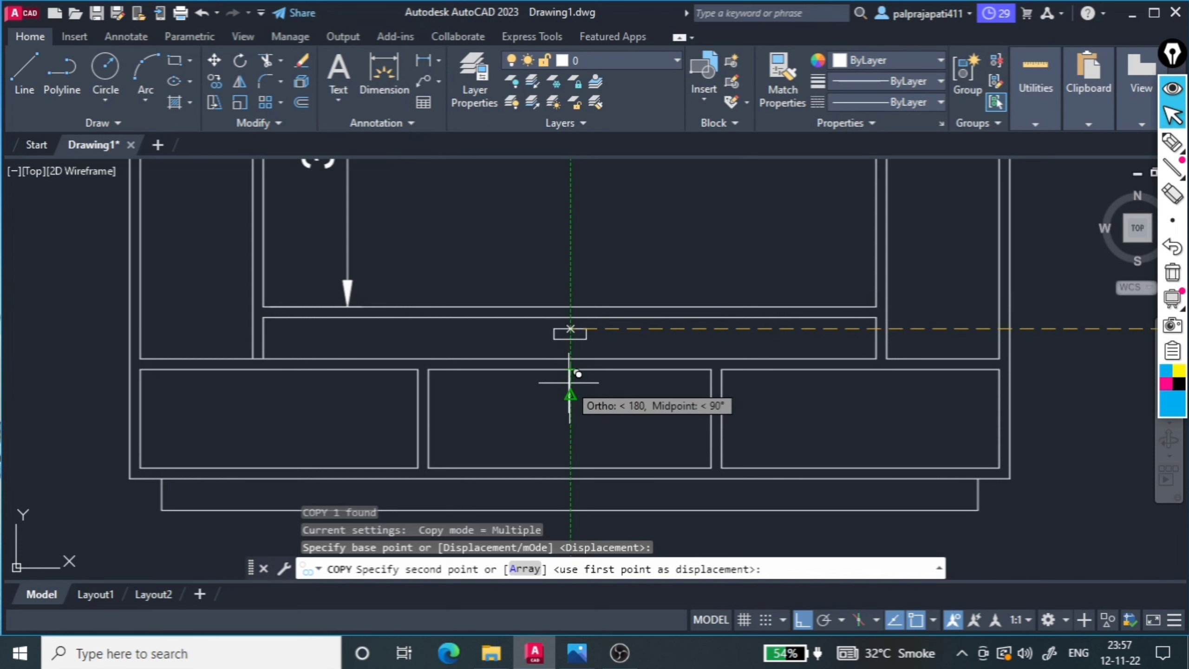
scroll(570, 382, "up", 4)
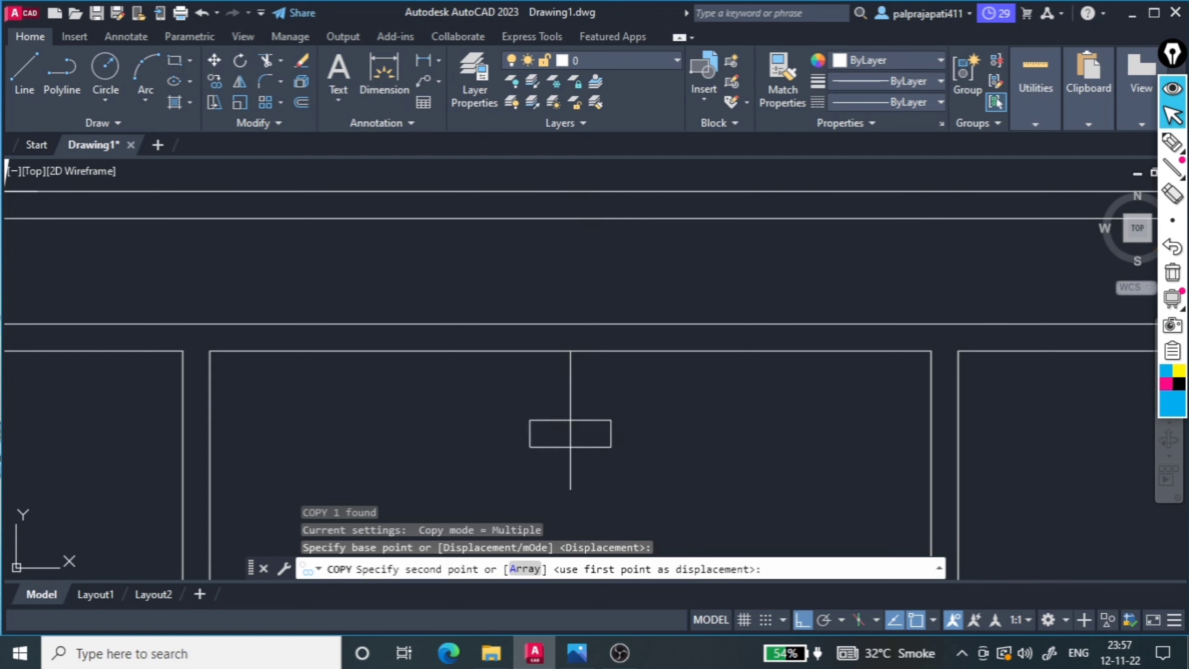
left_click(570, 418)
scroll(618, 366, "down", 3)
scroll(632, 389, "down", 2)
scroll(636, 392, "up", 4)
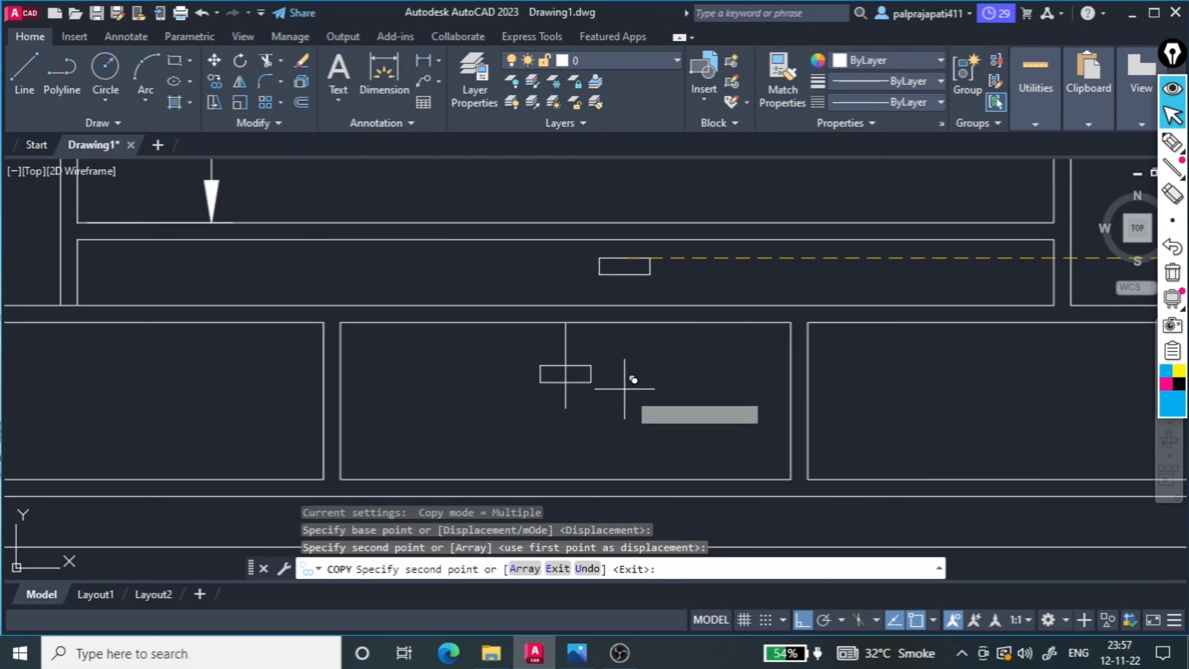
key("Escape")
Stretch the handle's left and right edges outward, then select the vertical guide line
left_click(537, 369)
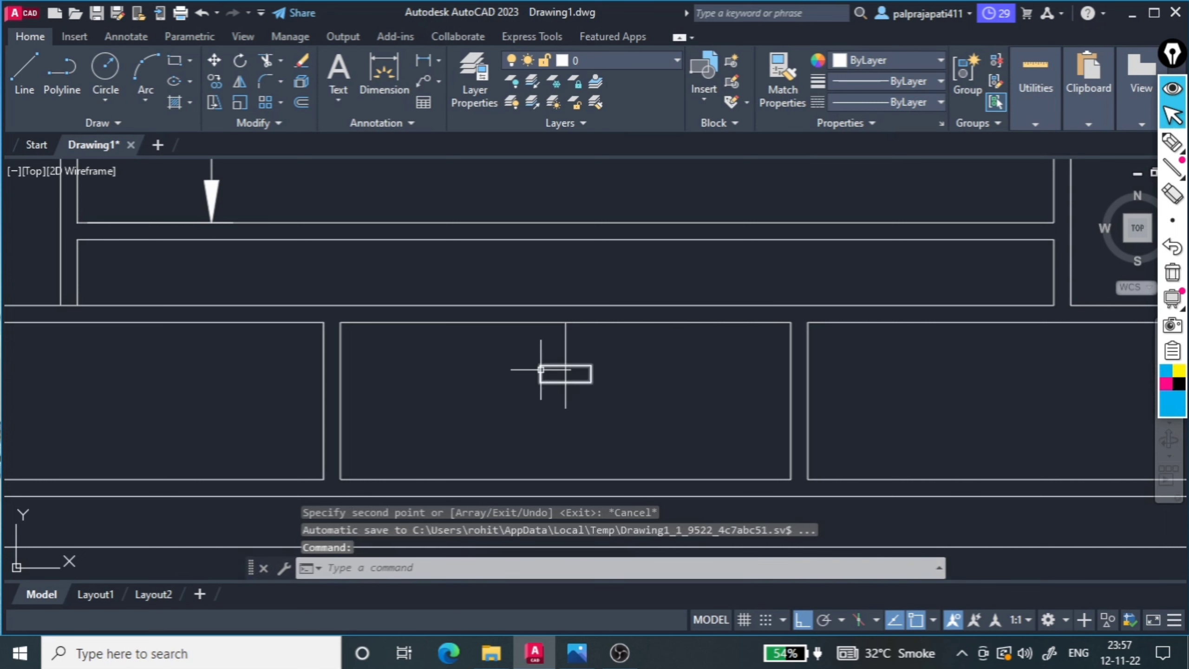
scroll(534, 364, "up", 3)
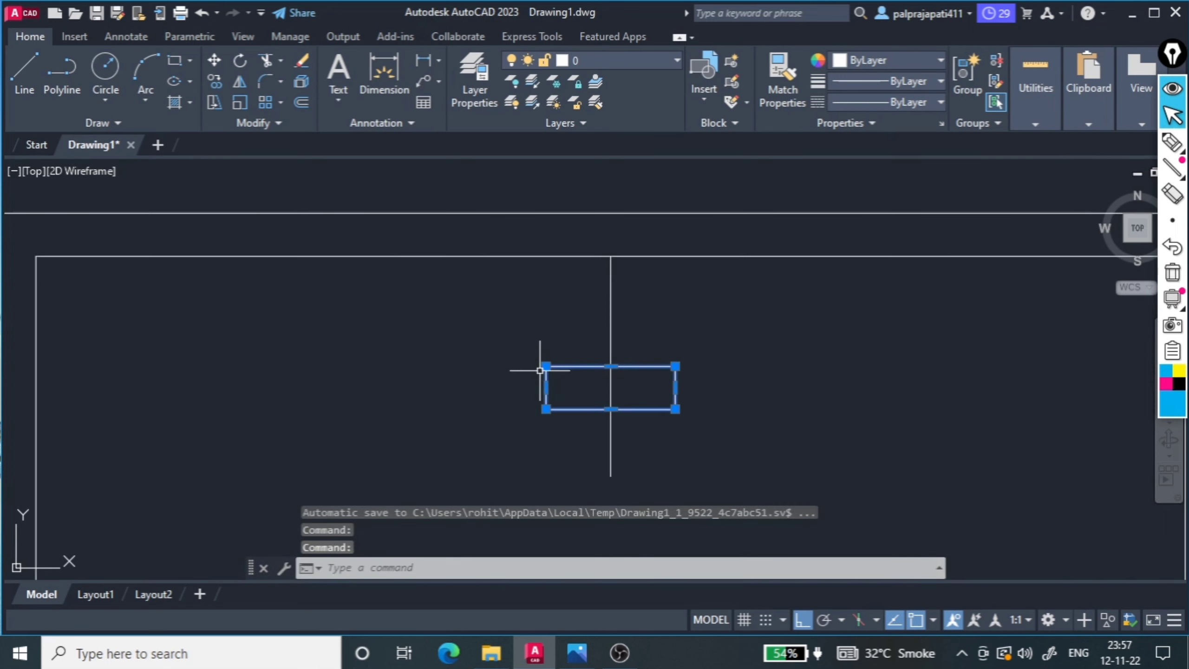
left_click(546, 387)
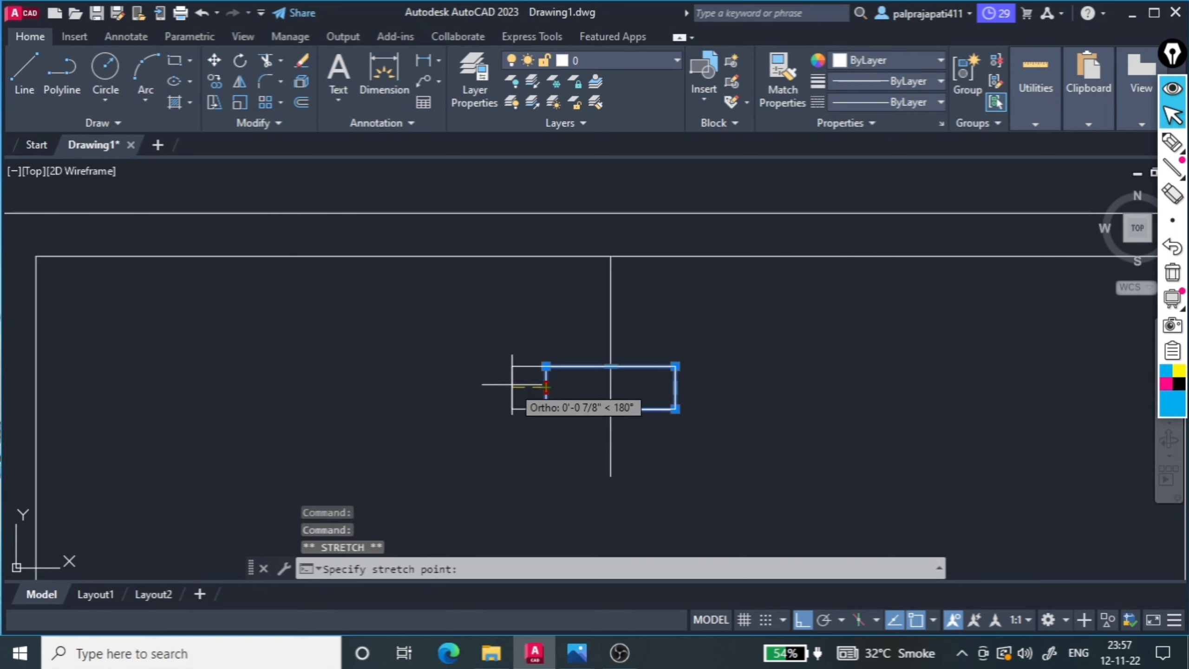
left_click(512, 385)
mouse_move(676, 387)
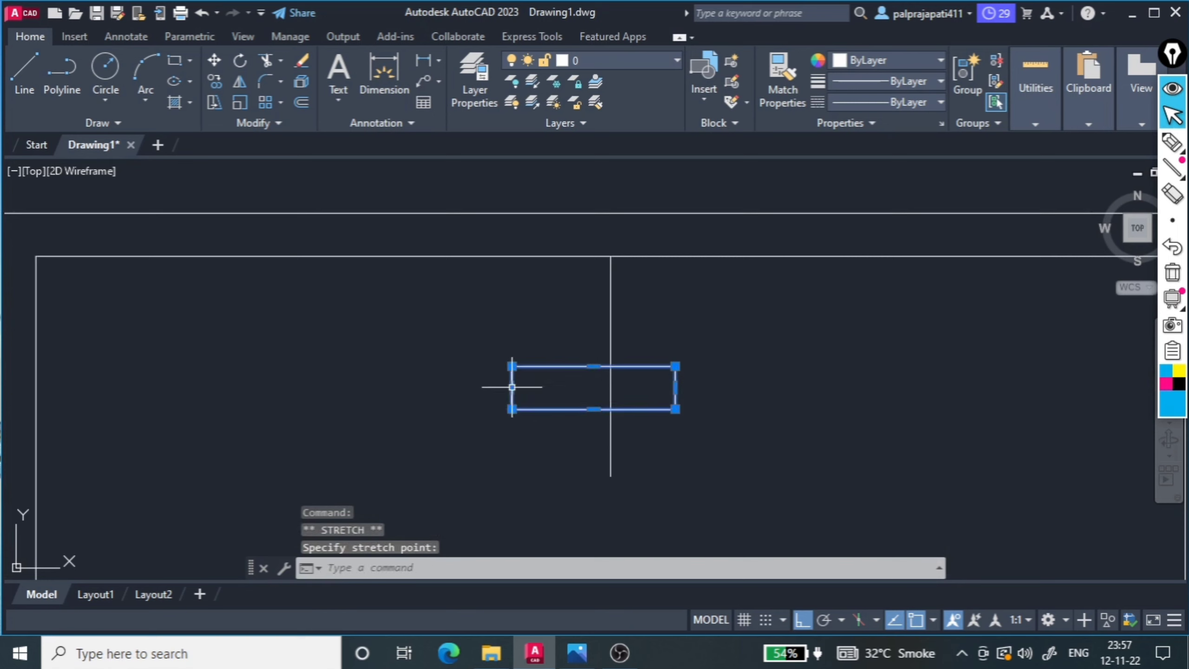
left_click(676, 387)
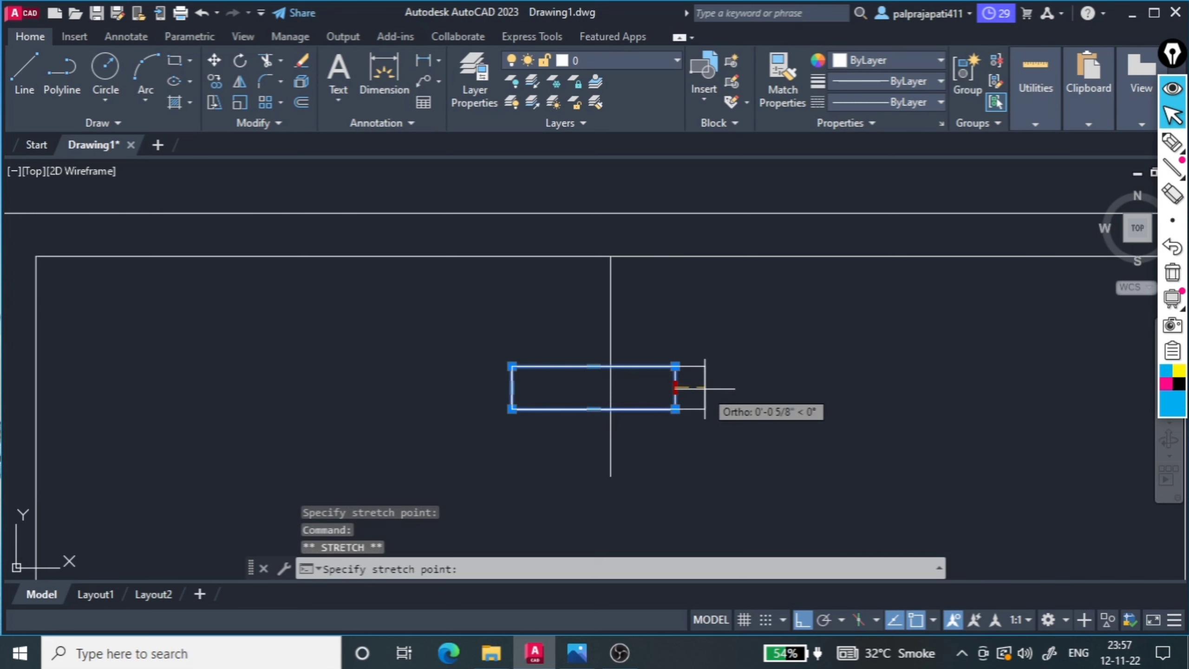
left_click(708, 388)
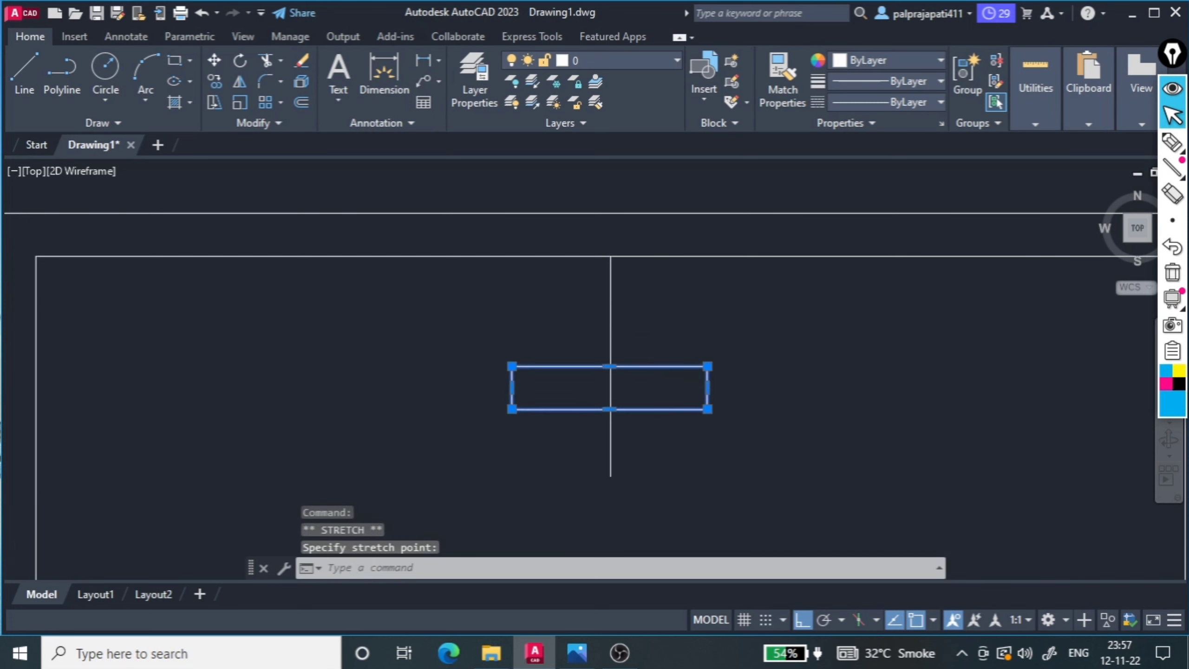
scroll(611, 379, "down", 5)
key("Escape")
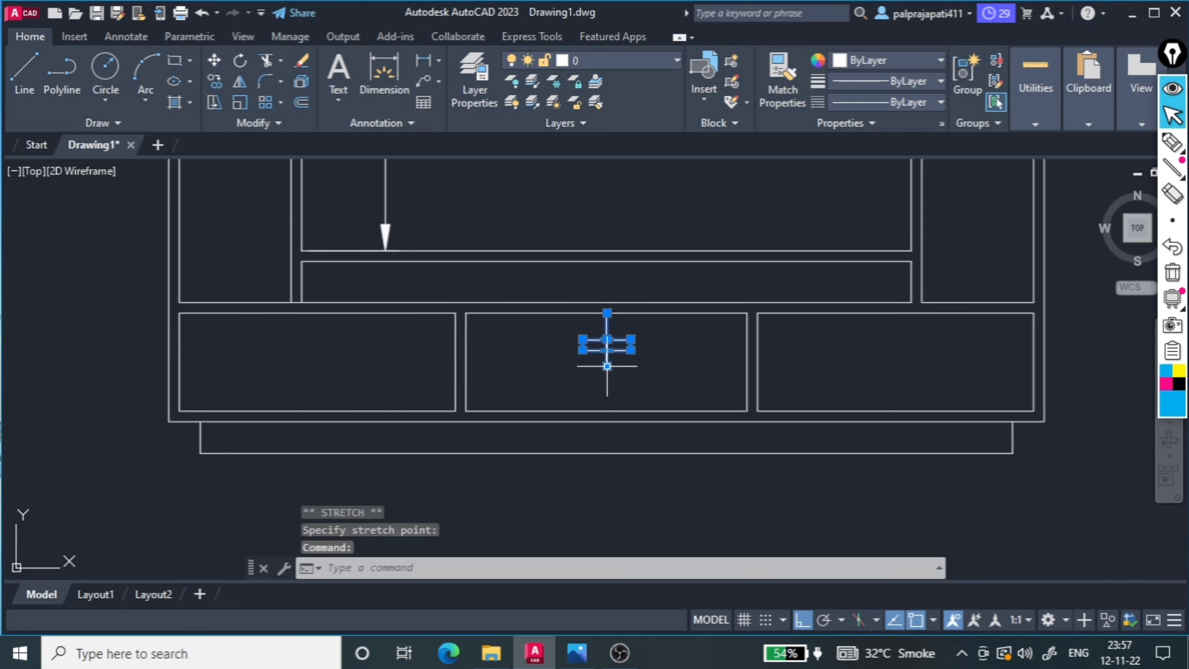
key("Escape")
left_click(607, 356)
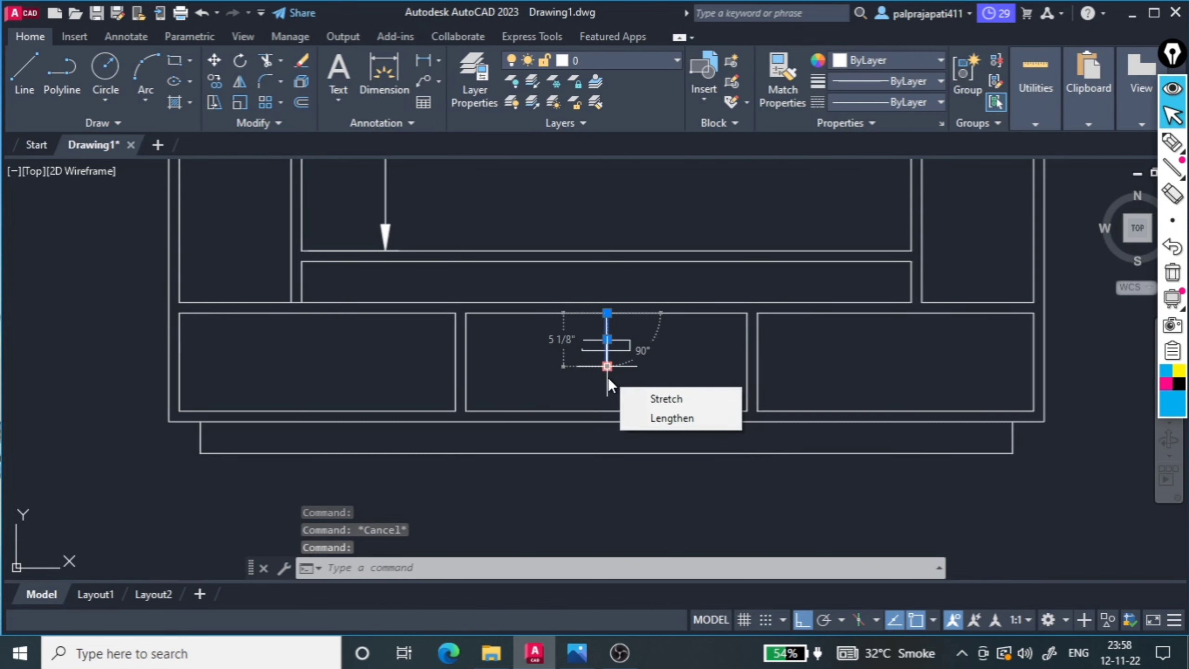
Delete the leftover vertical guide line near the middle drawer handle
key("Delete")
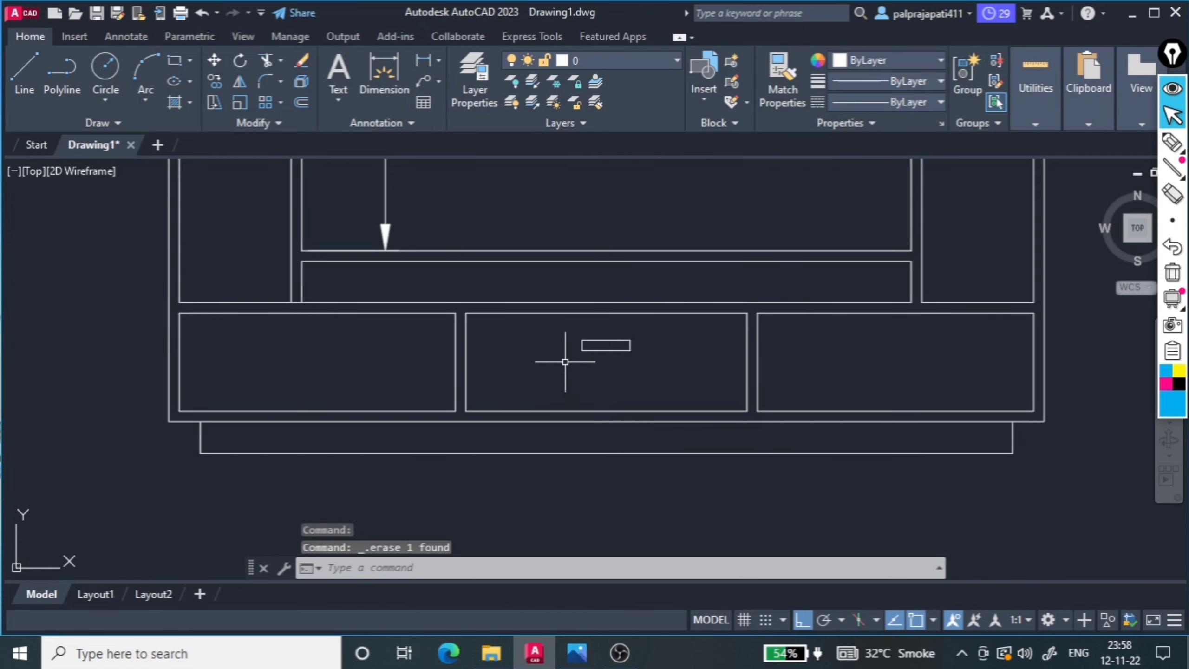
scroll(565, 364, "down", 3)
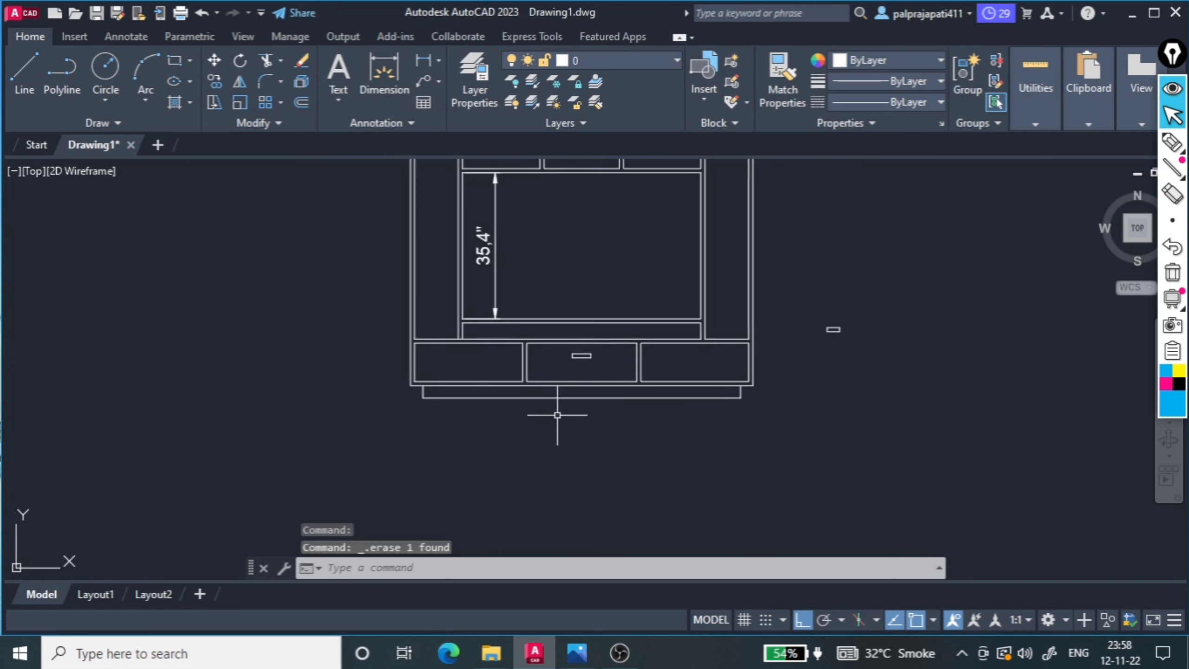
scroll(530, 382, "up", 4)
left_click(709, 300)
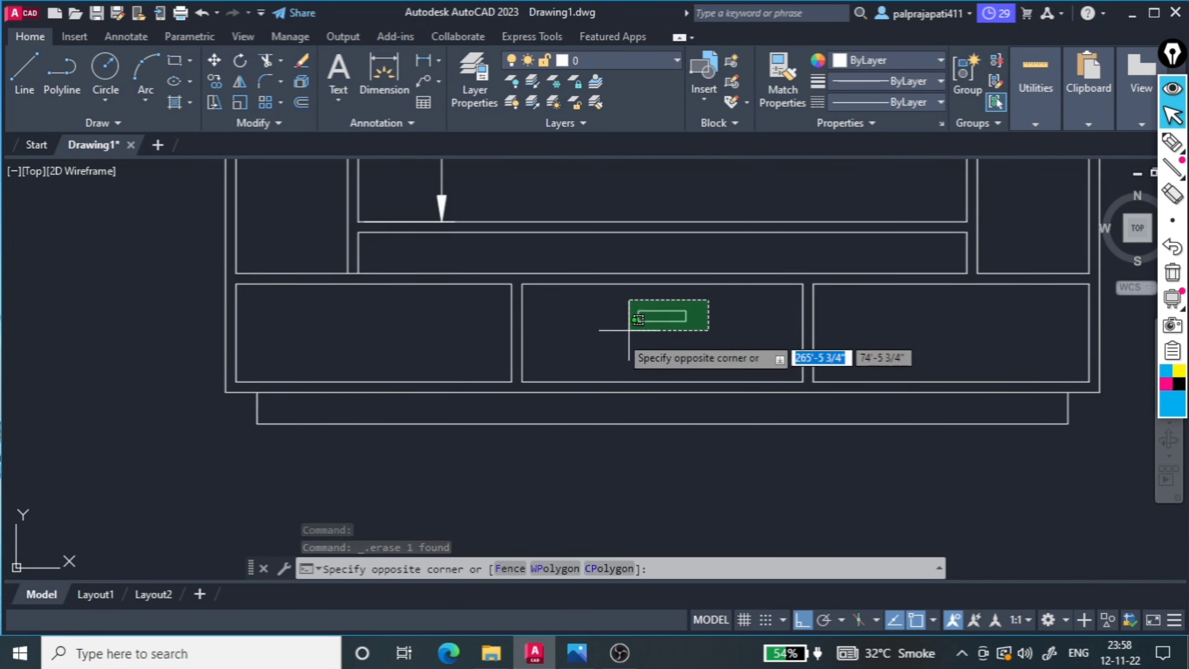
key("Escape")
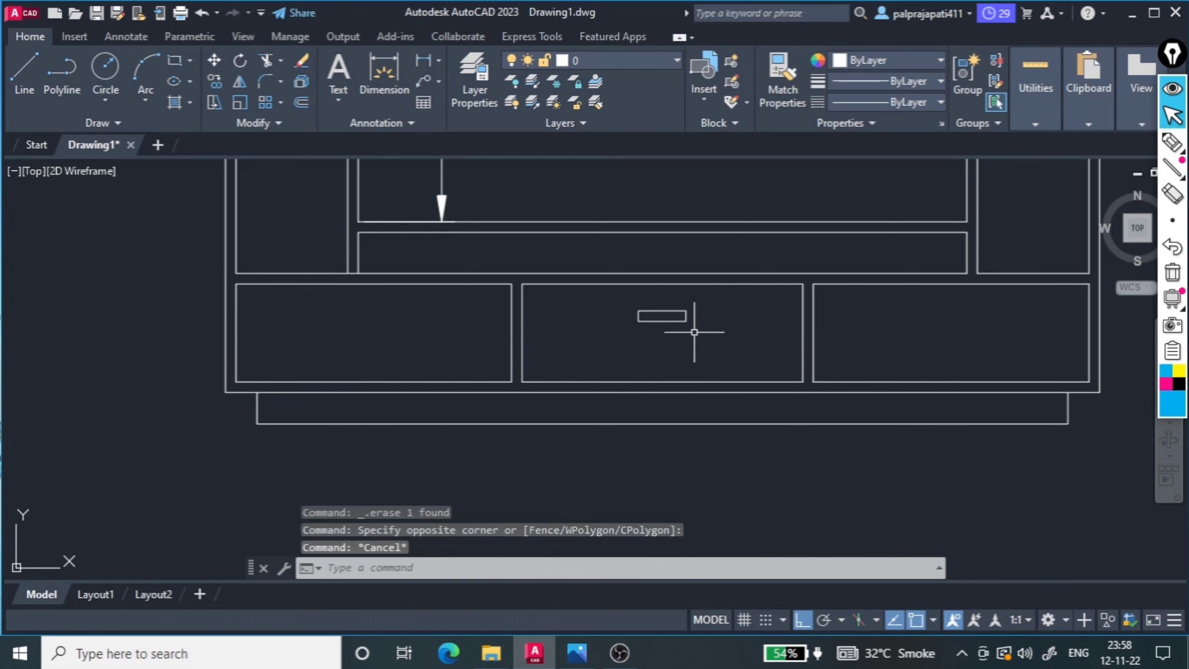
Draw vertical guide lines down from the top centres of the left and right drawers
type("l")
key("Return")
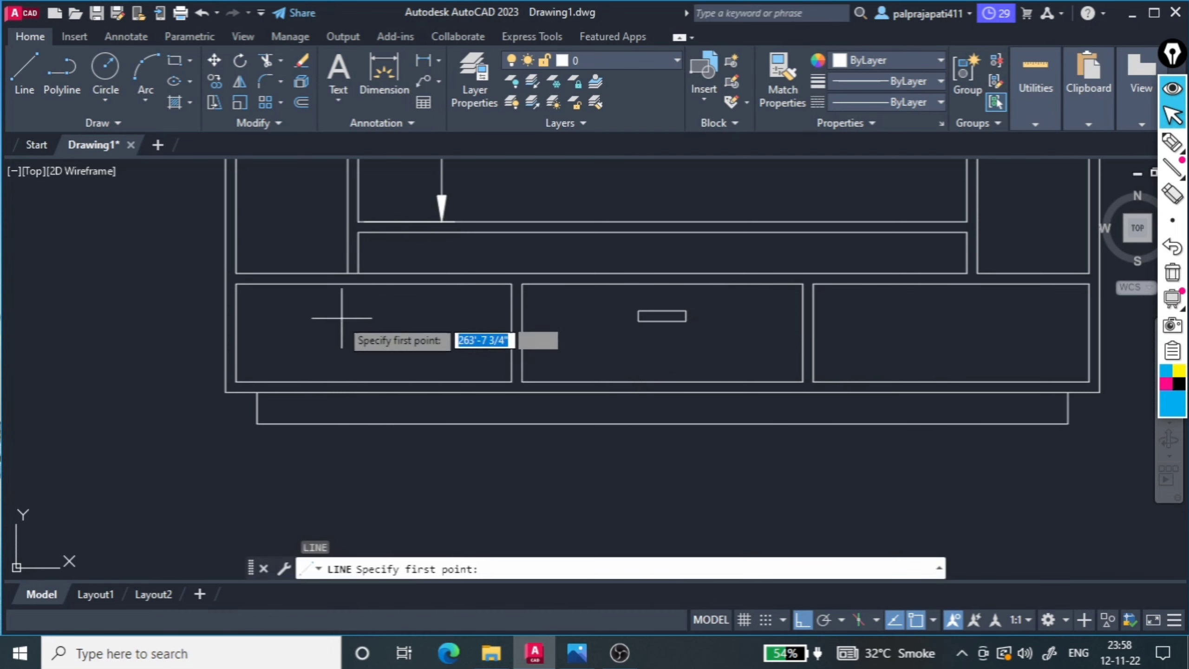
left_click(374, 284)
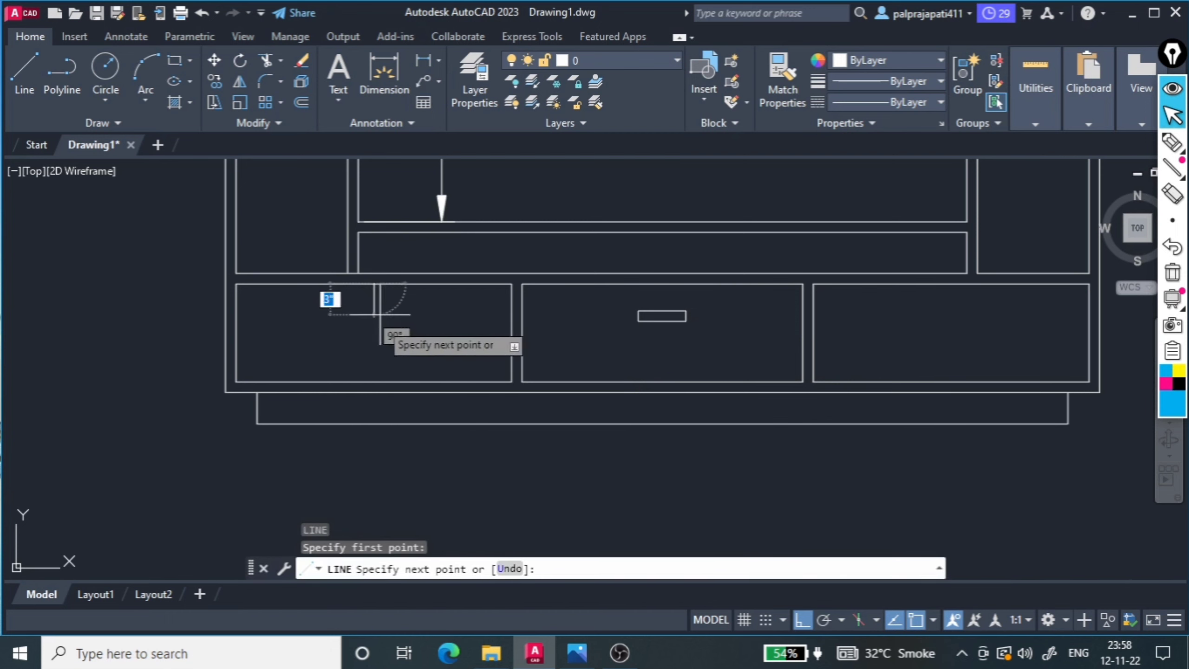
left_click(374, 349)
key("Escape")
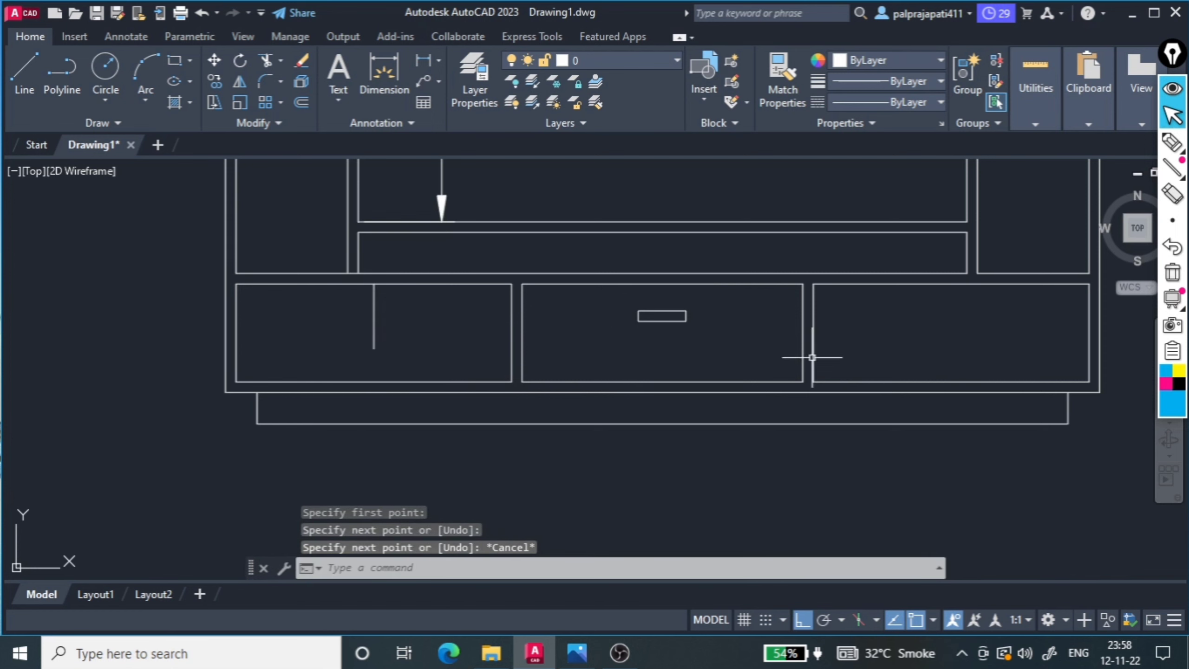
key("Return")
left_click(951, 284)
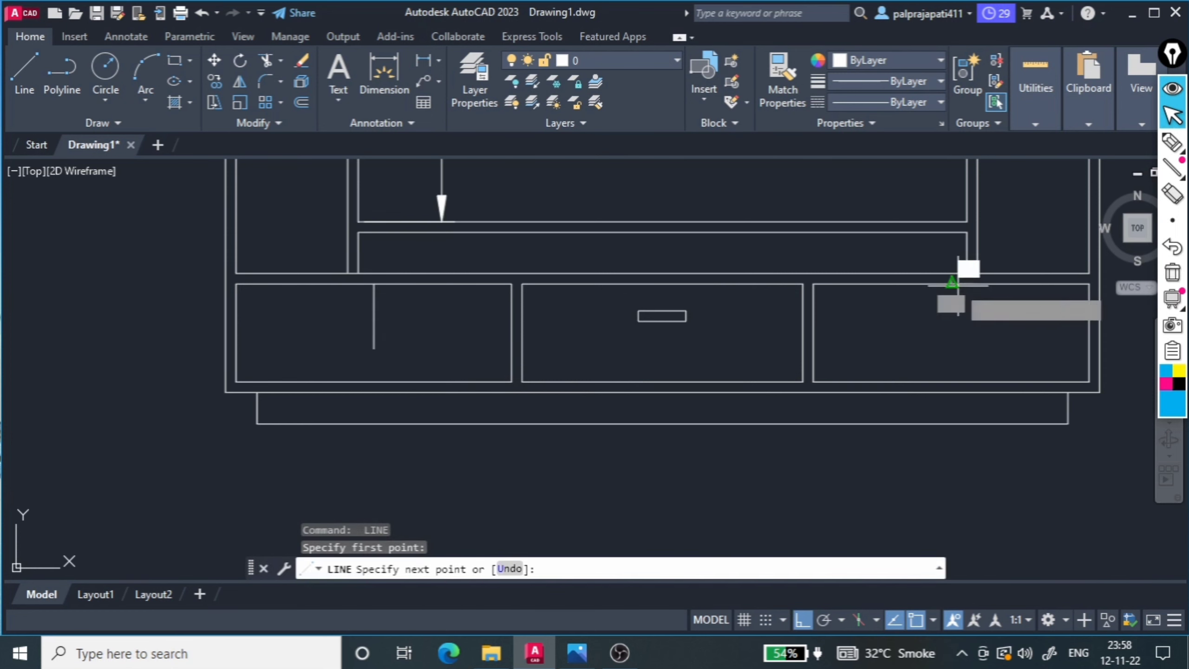
left_click(950, 352)
key("Escape")
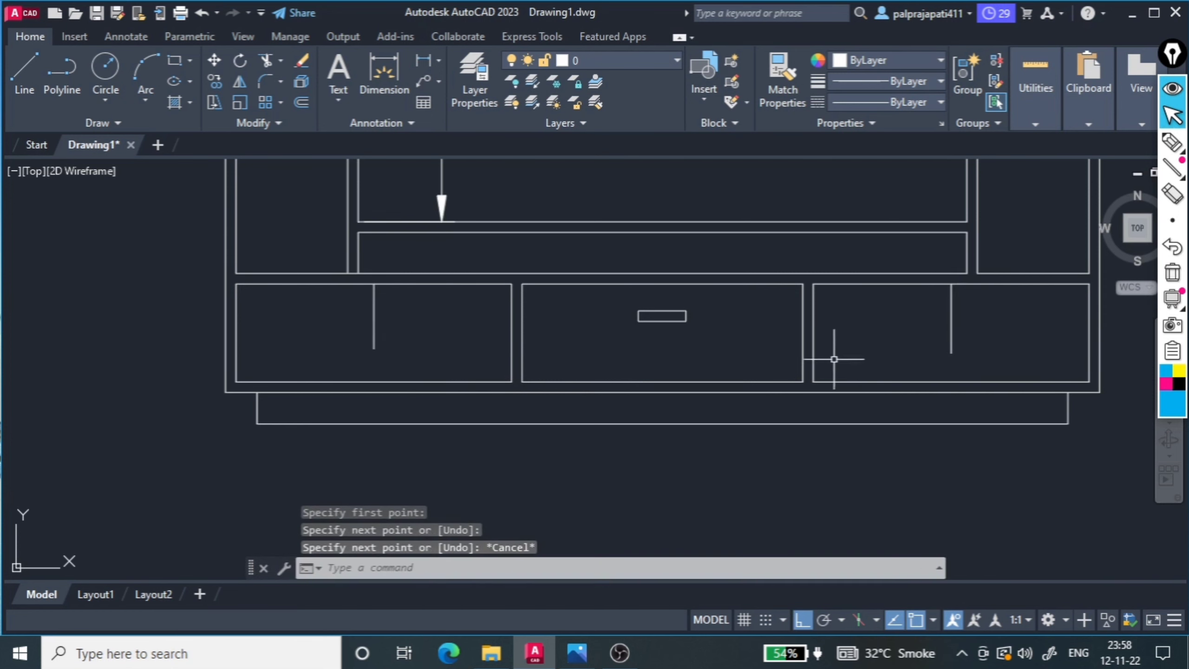
Copy the middle drawer's handle onto the left and right drawer guides
left_click(715, 308)
left_click(610, 342)
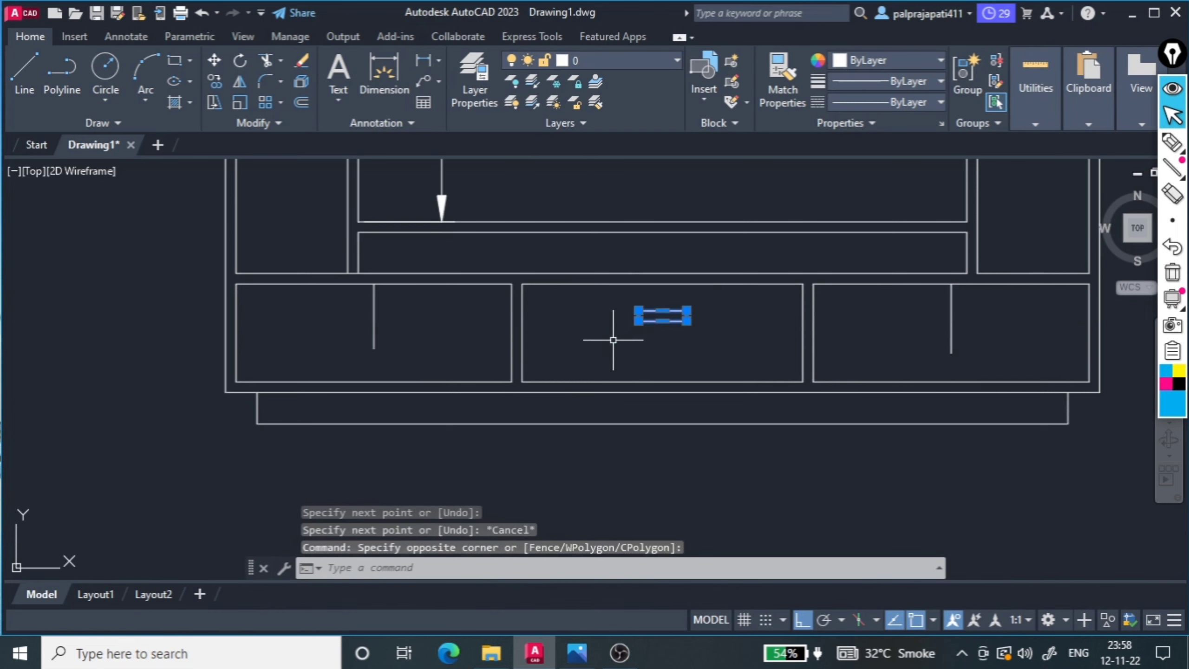
type("c")
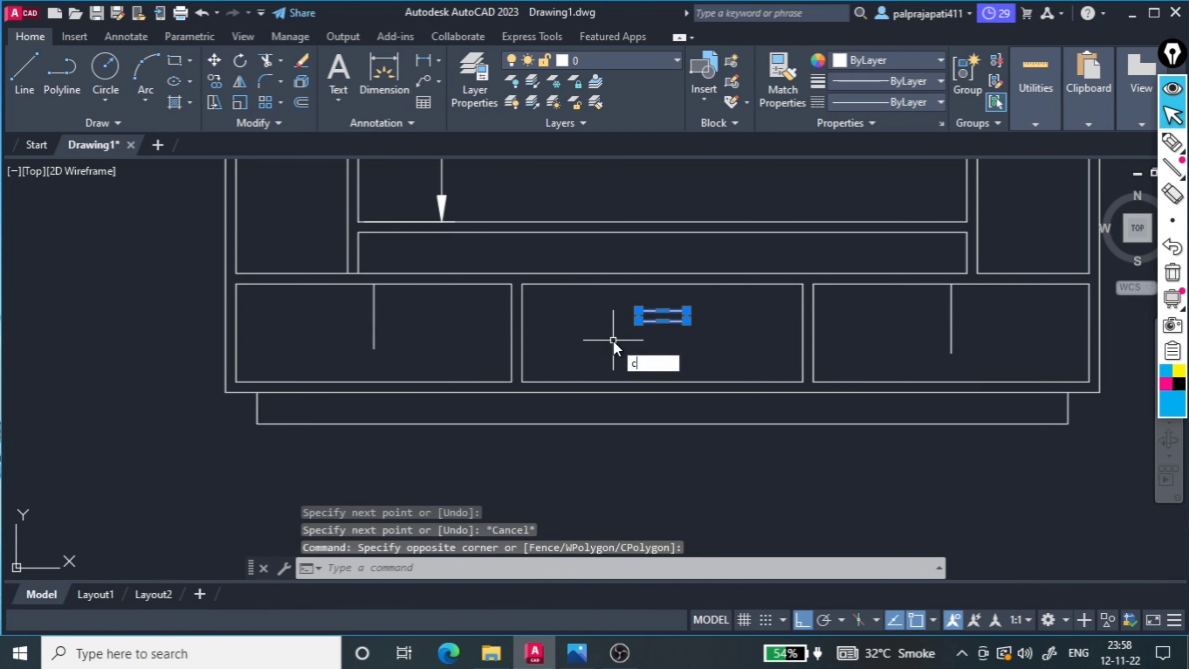
type("o")
key("Return")
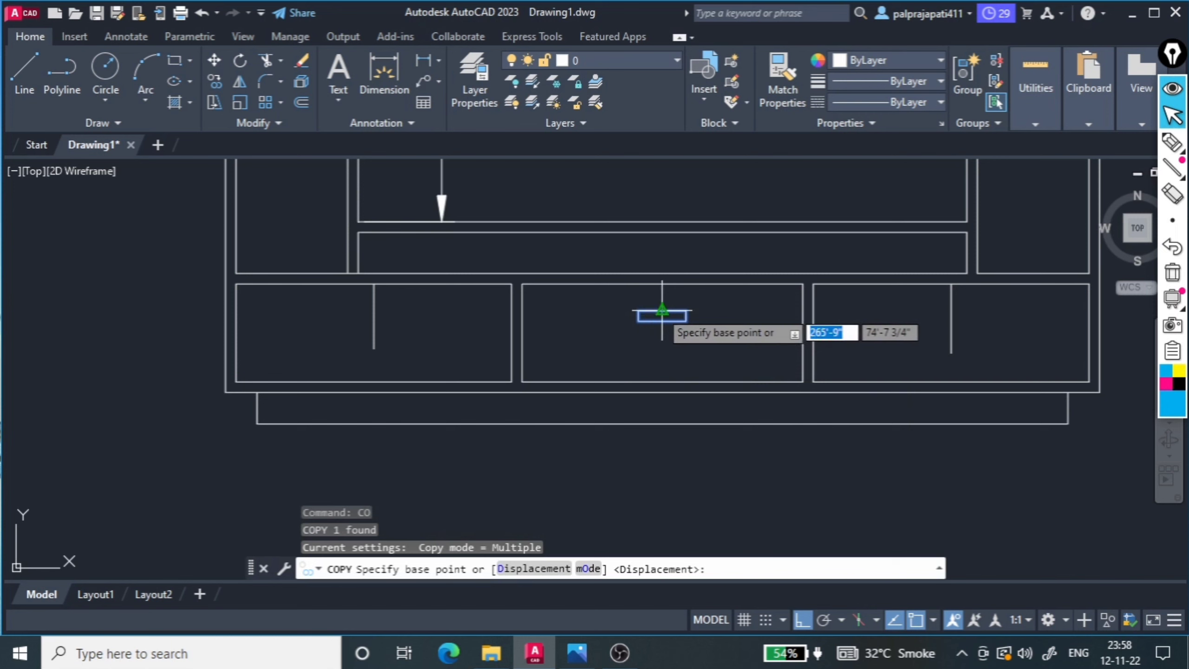
left_click(638, 316)
left_click(377, 313)
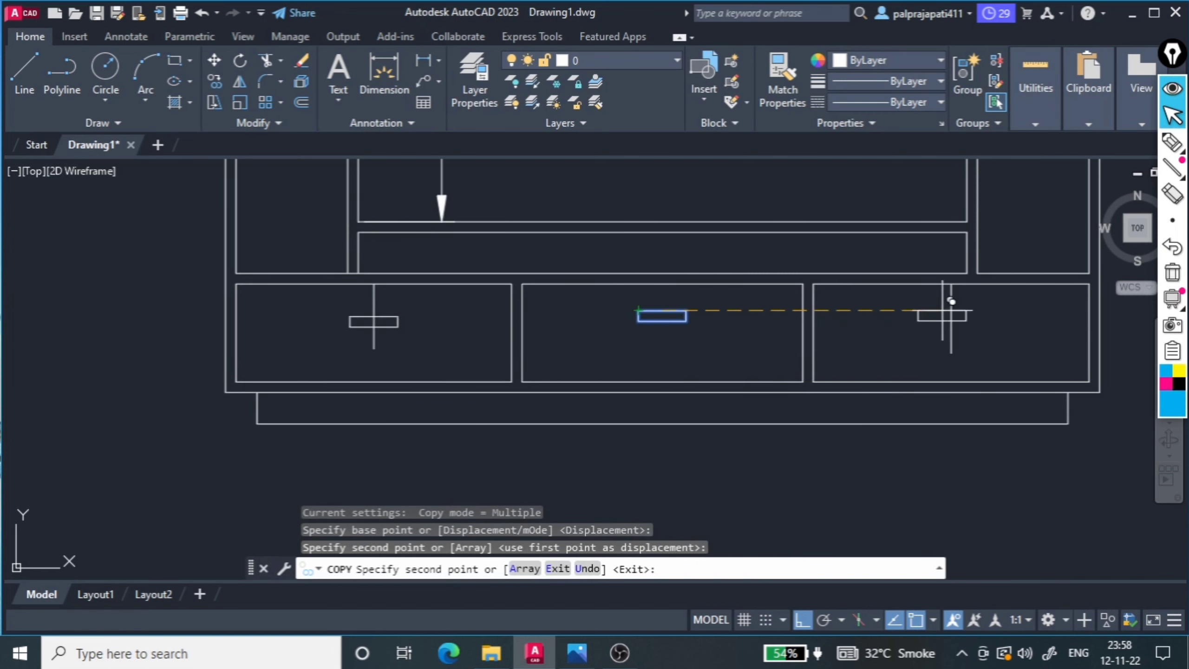
left_click(951, 309)
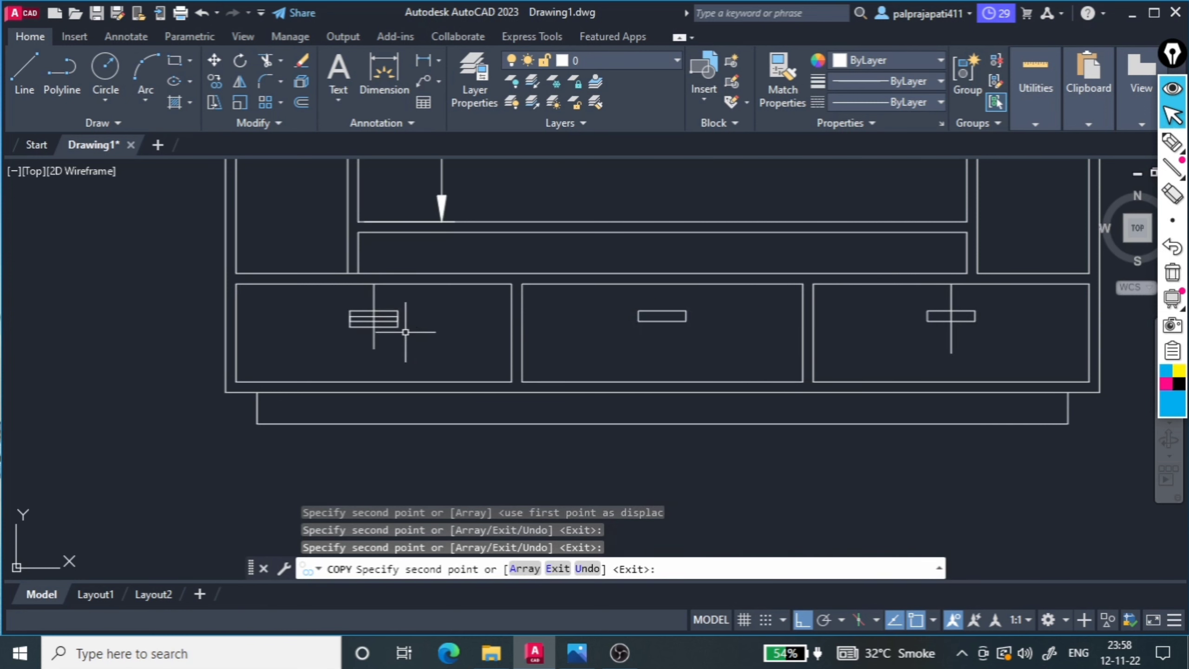
key("Escape")
Erase the duplicate handle in the left drawer and both guide lines
left_click(392, 328)
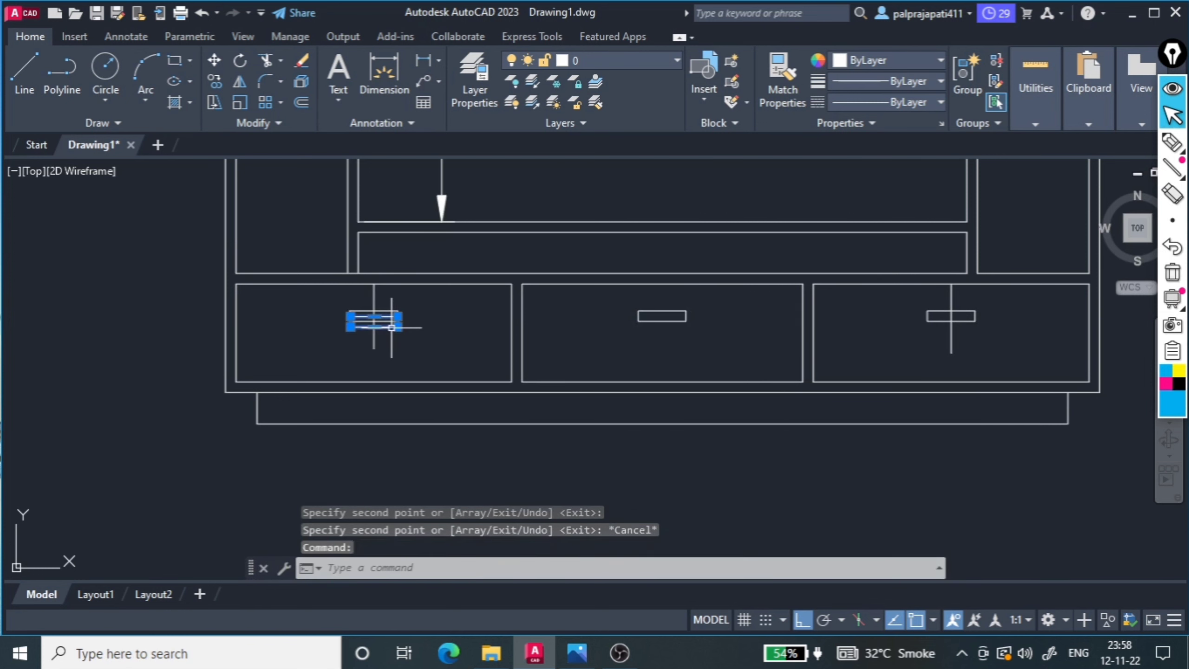
key("Delete")
left_click_drag(393, 337, 345, 340)
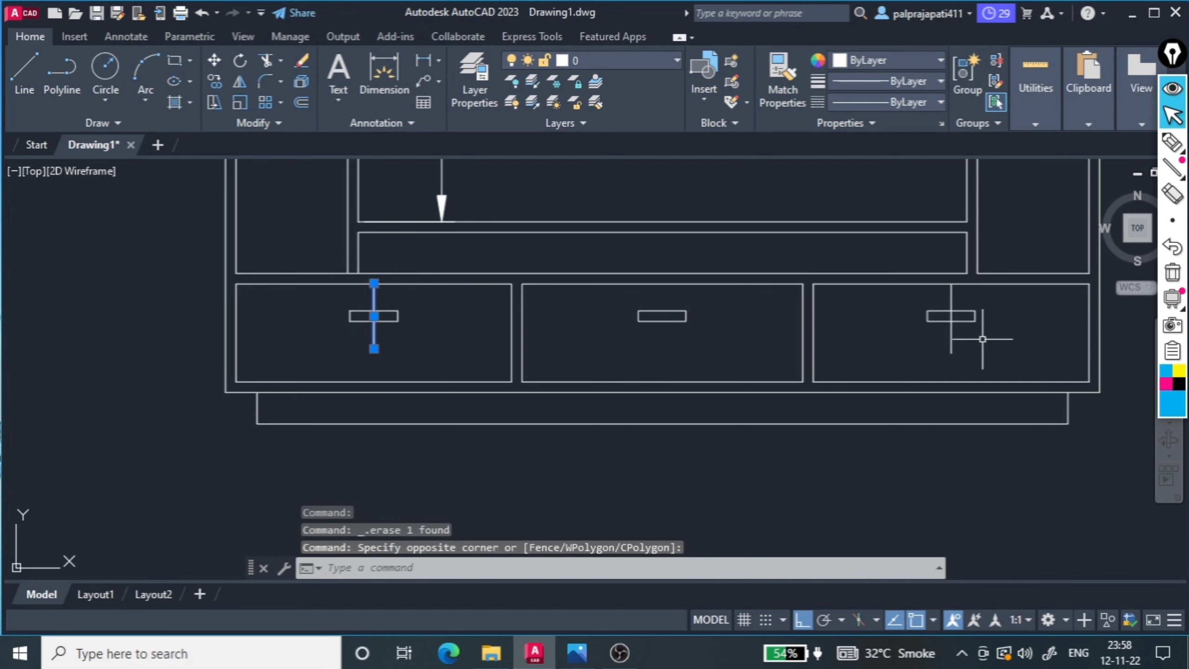
left_click(1063, 382)
left_click(935, 351)
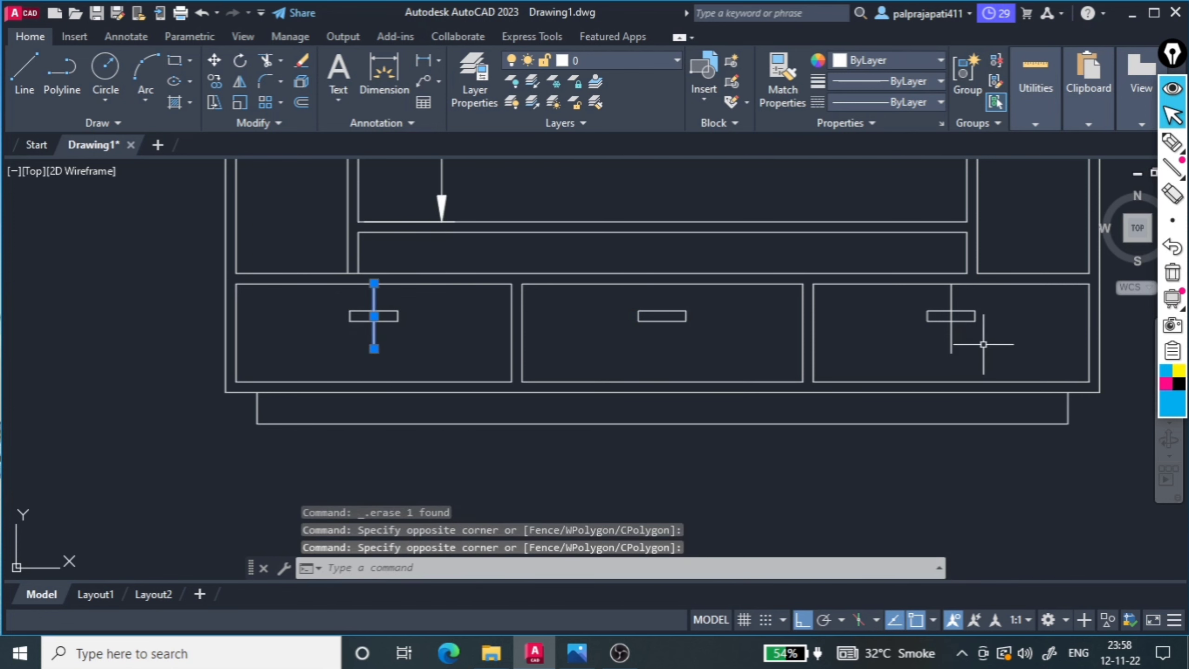
left_click(933, 352)
key("Delete")
Erase the stray handle beside the cabinet and check the TV unit reference photo
scroll(772, 406, "down", 4)
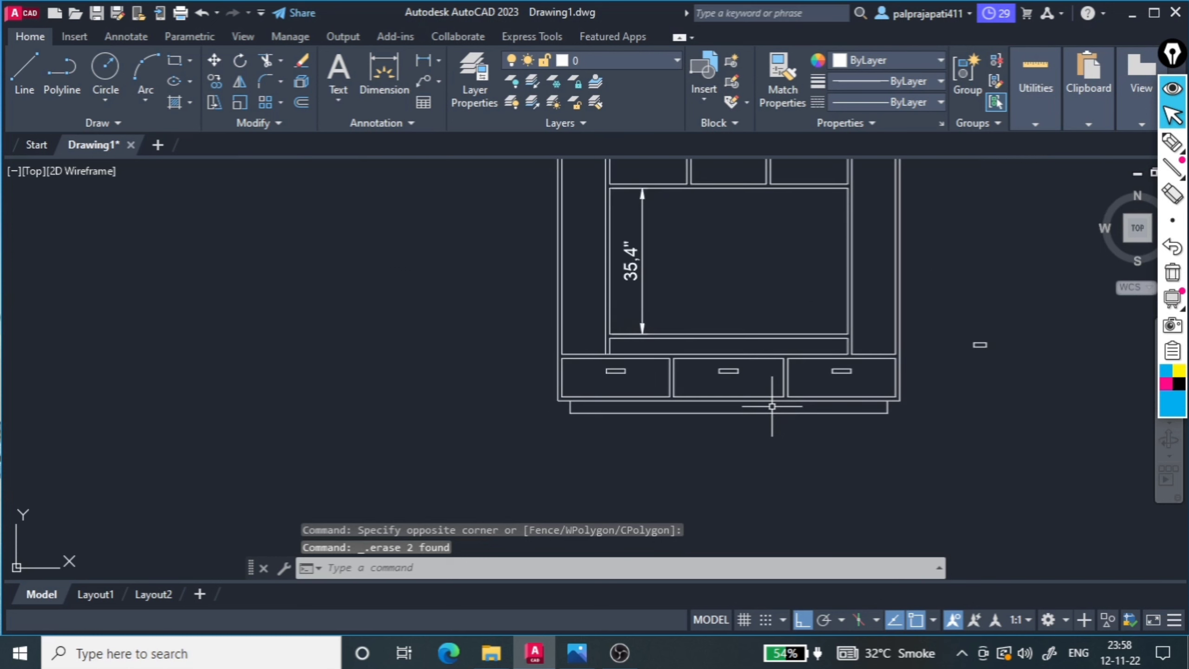
scroll(772, 406, "down", 3)
scroll(845, 401, "up", 5)
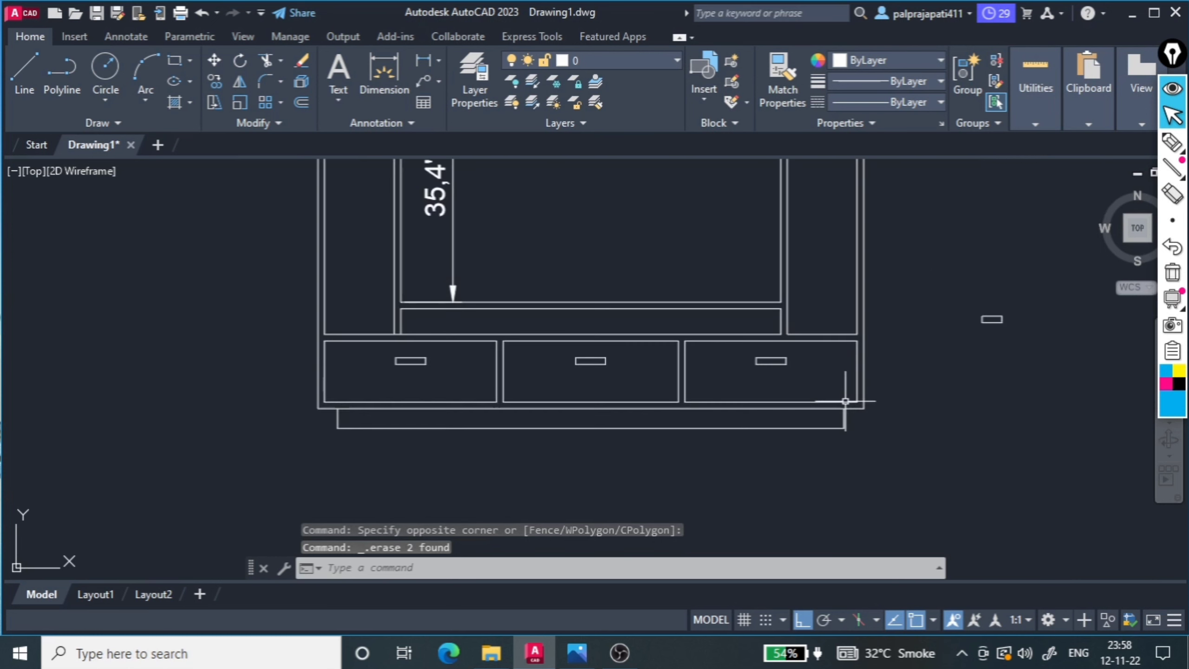
left_click(1037, 290)
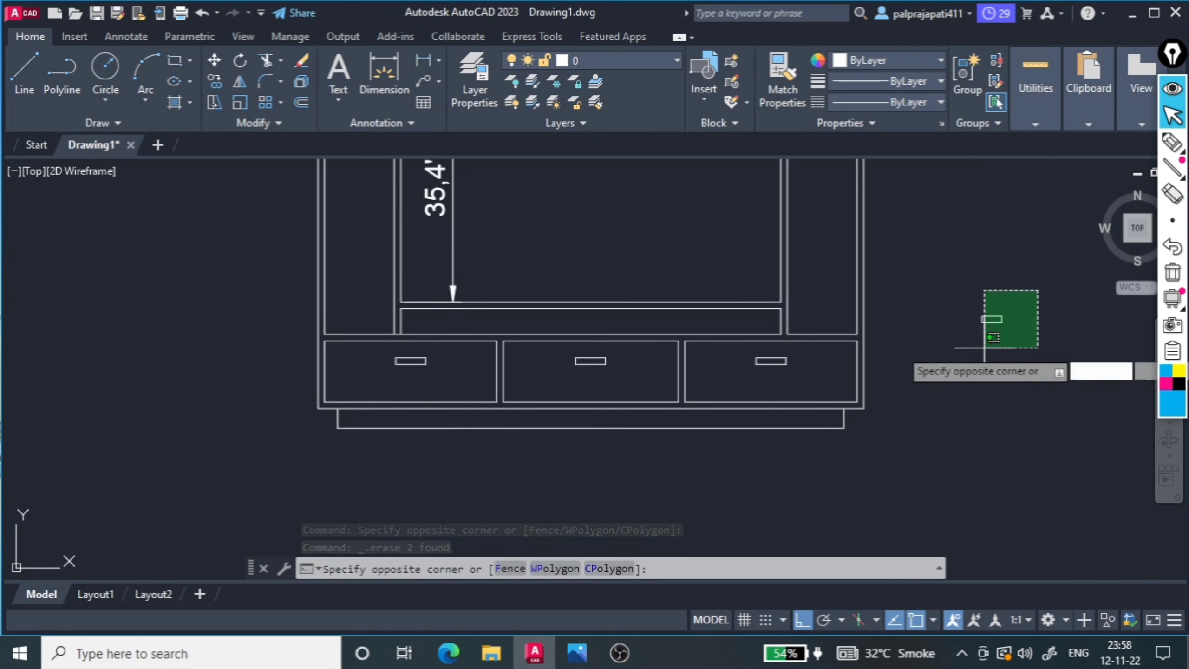
left_click(985, 347)
key("Delete")
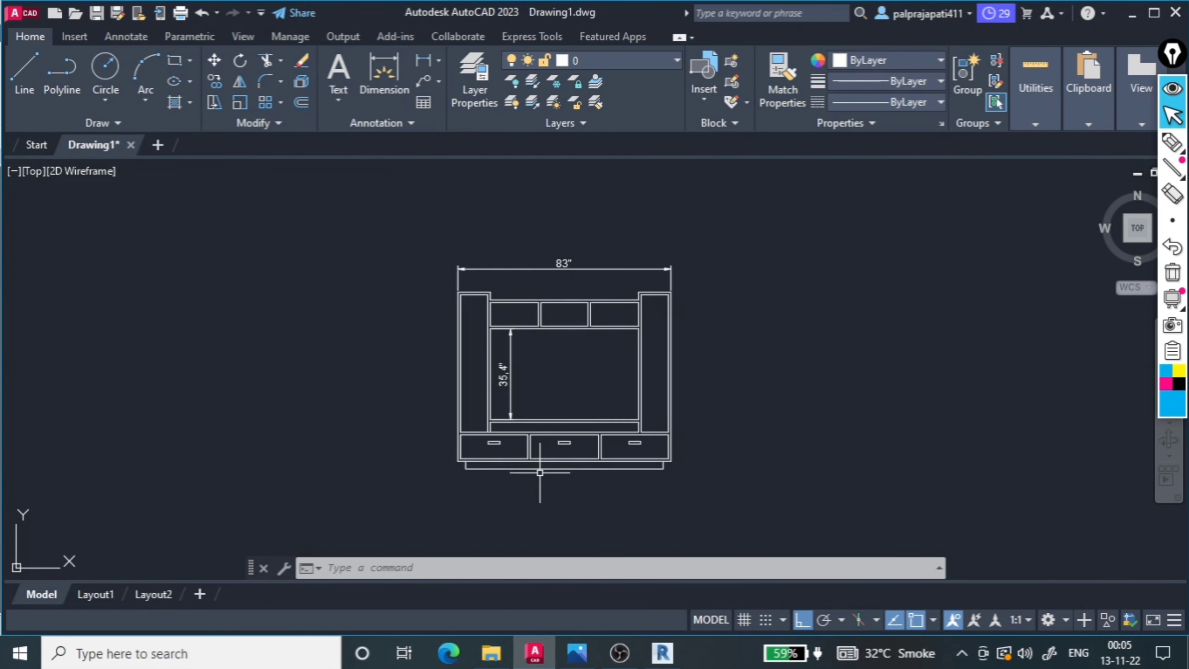
scroll(549, 427, "up", 5)
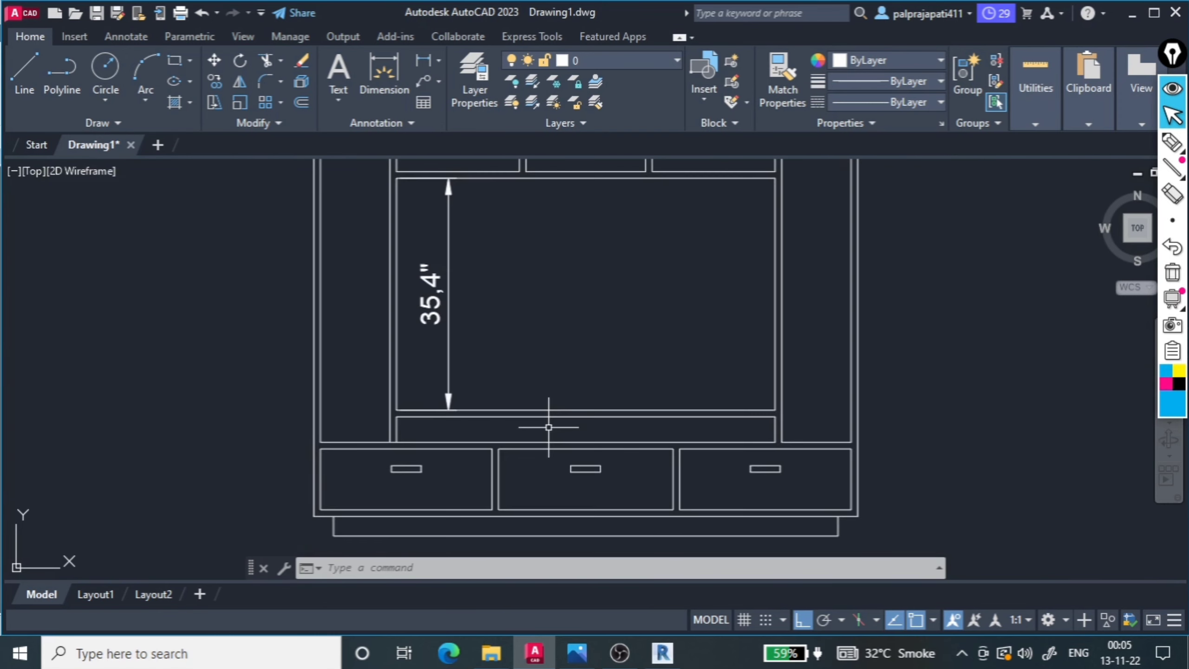
left_click(577, 653)
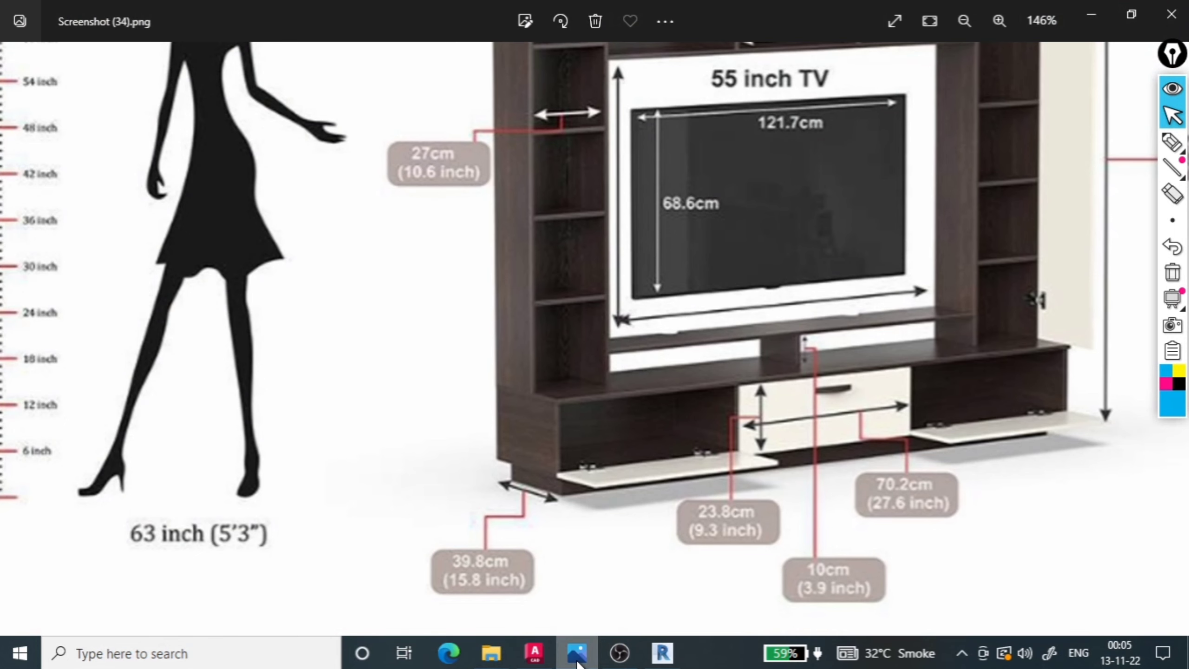
left_click(578, 654)
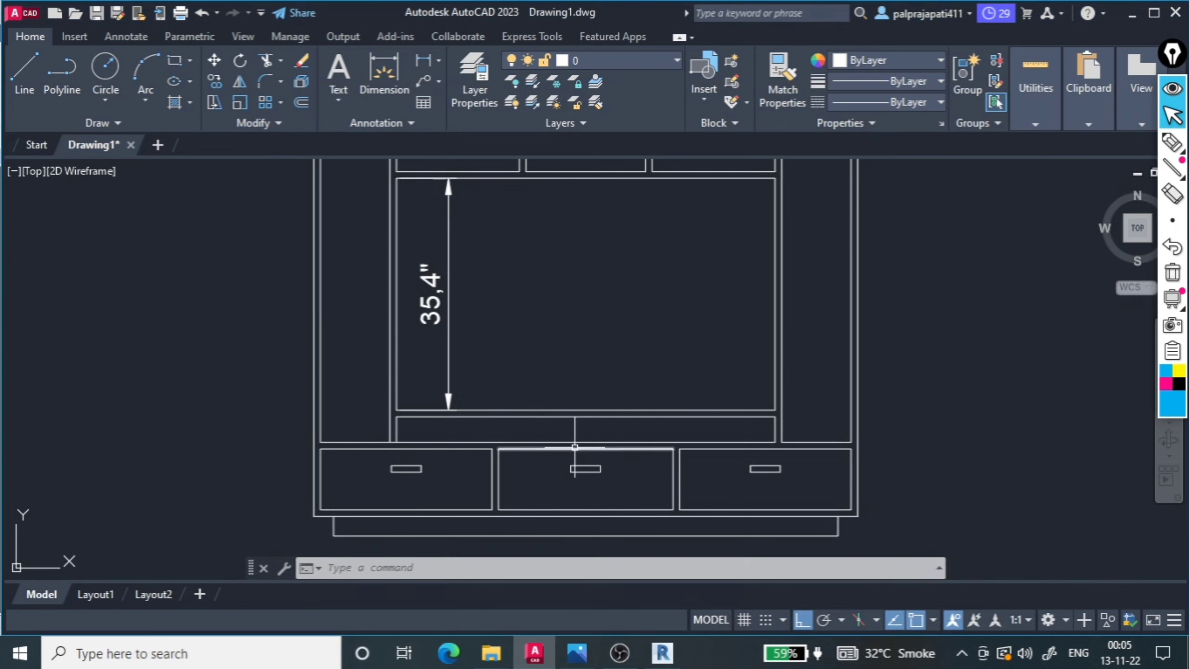
Draw a vertical line at the midpoint of the strip below the TV opening
type("l")
key("Return")
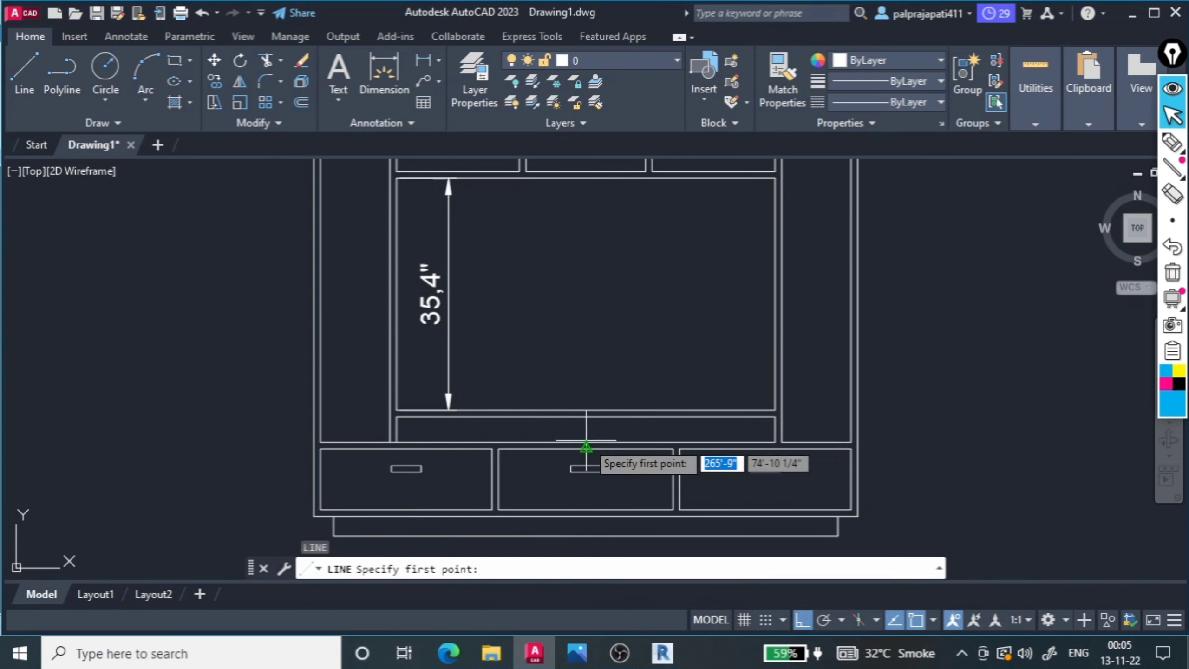
left_click(585, 448)
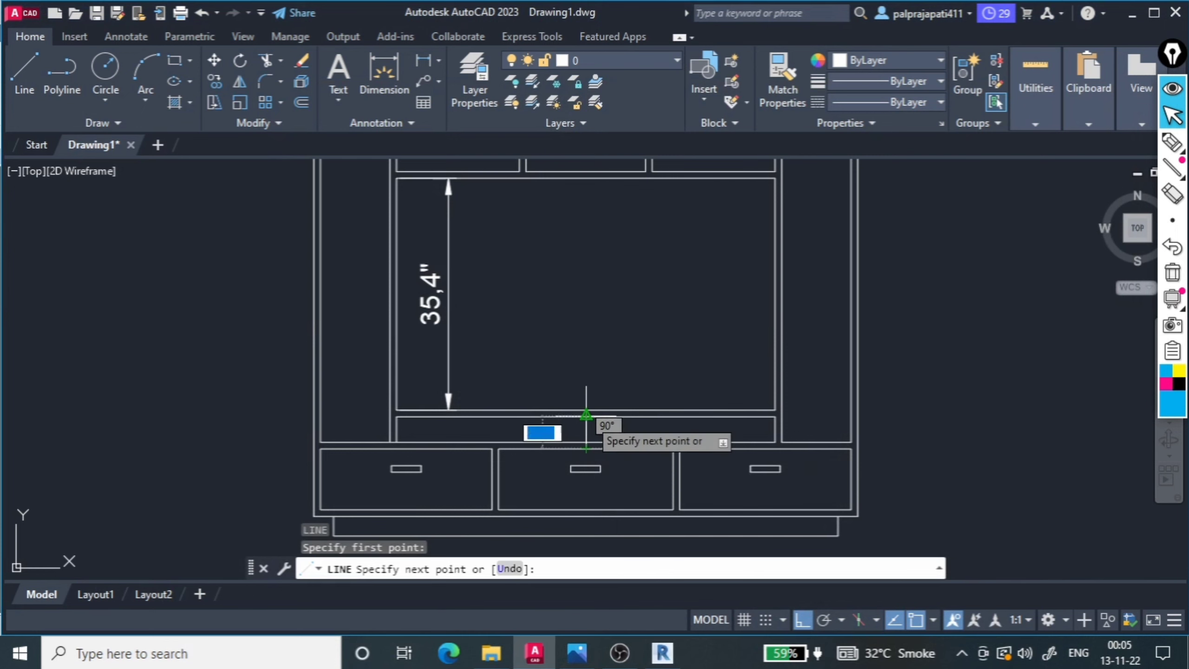
left_click(586, 414)
scroll(586, 417, "up", 5)
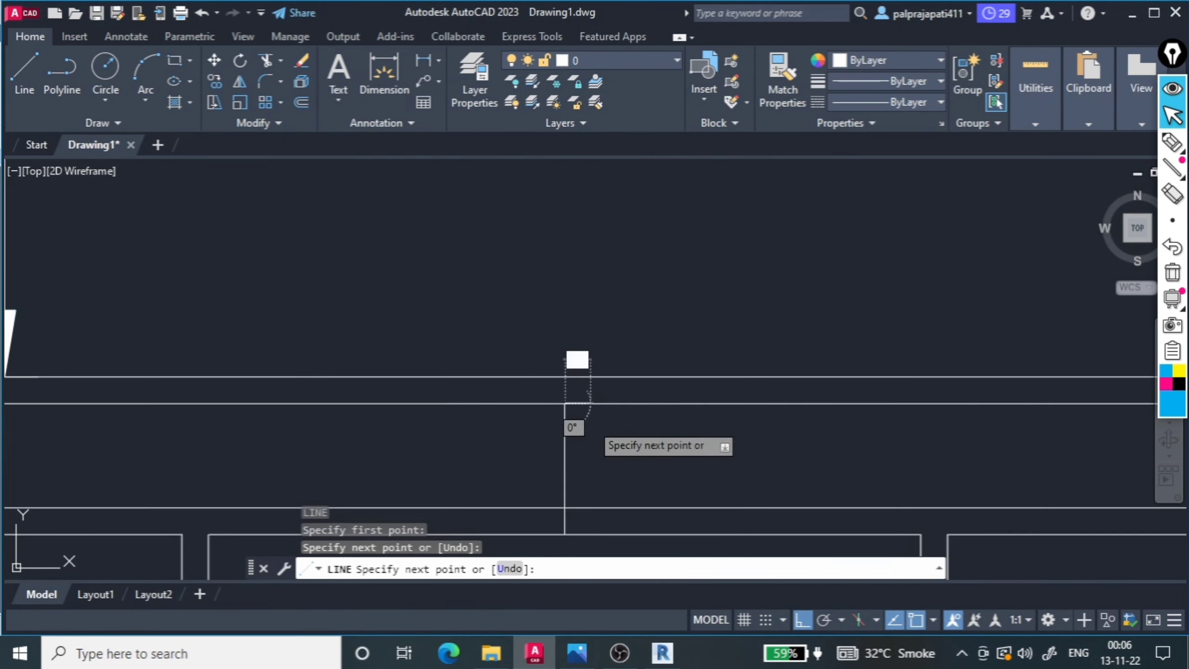
key("Escape")
left_click(586, 425)
left_click(542, 458)
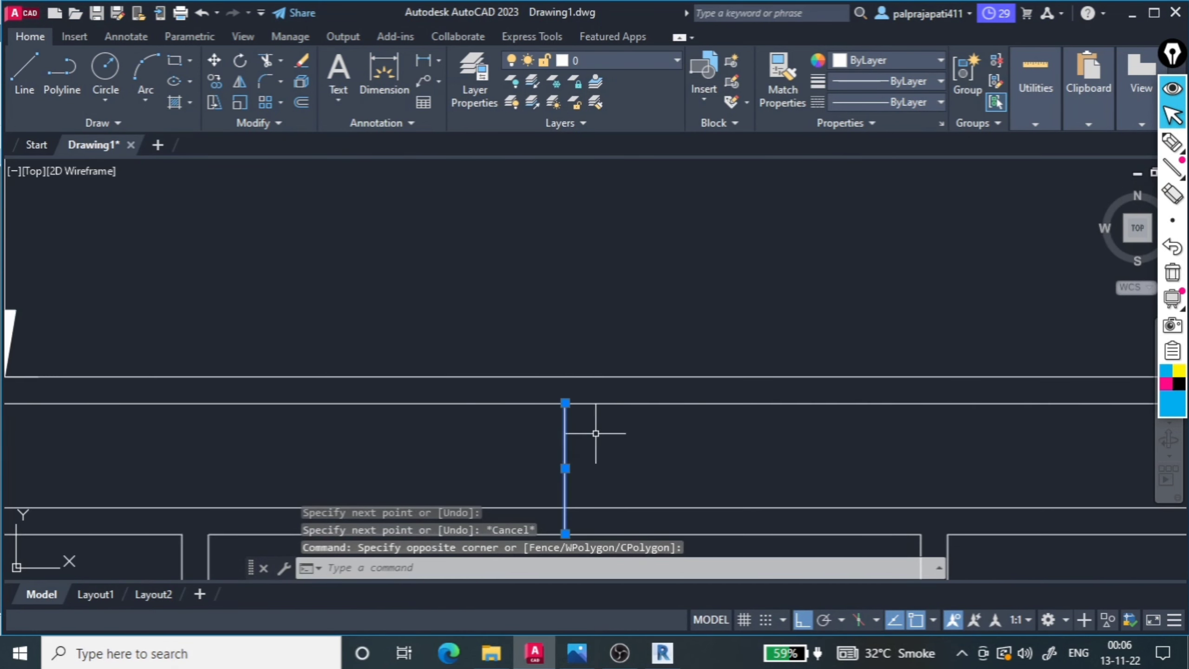
scroll(584, 466, "down", 3)
left_click(584, 470)
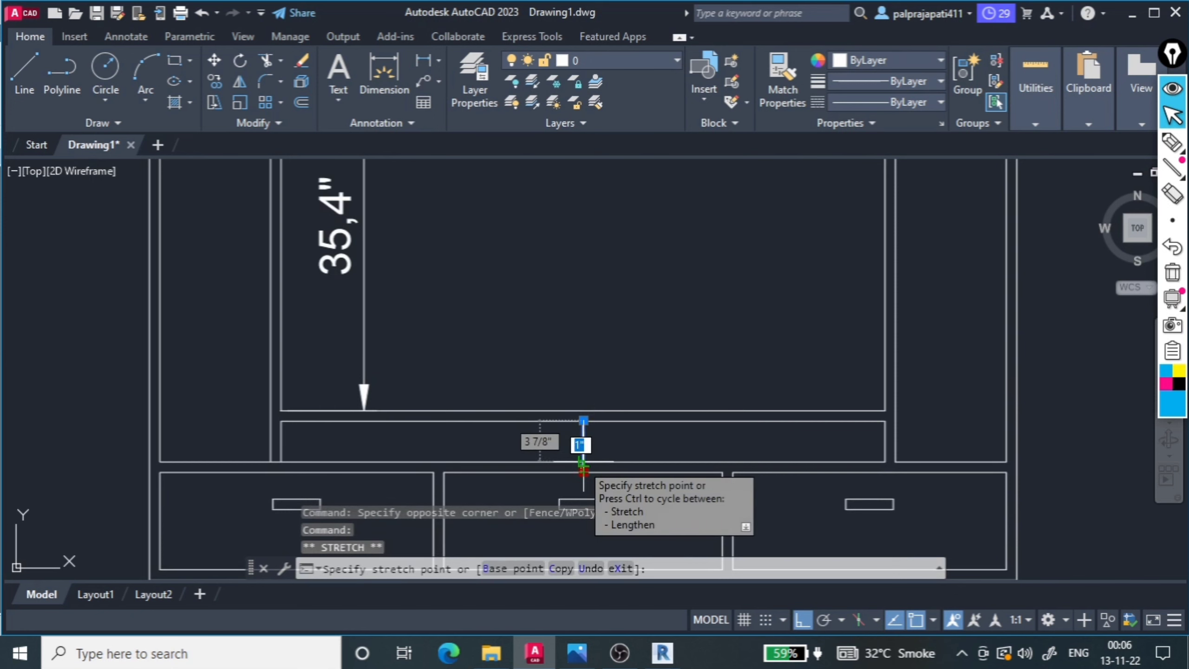
Offset the middle line 0.5" to each side and delete the original
type("o")
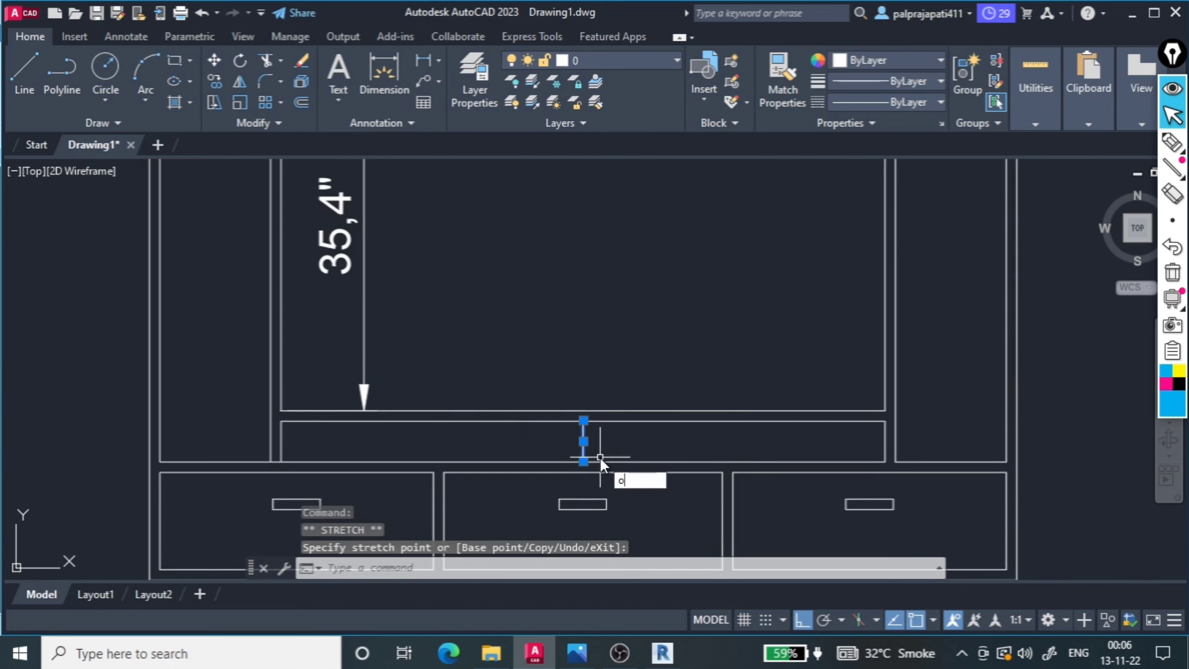
key("Return")
type(".5")
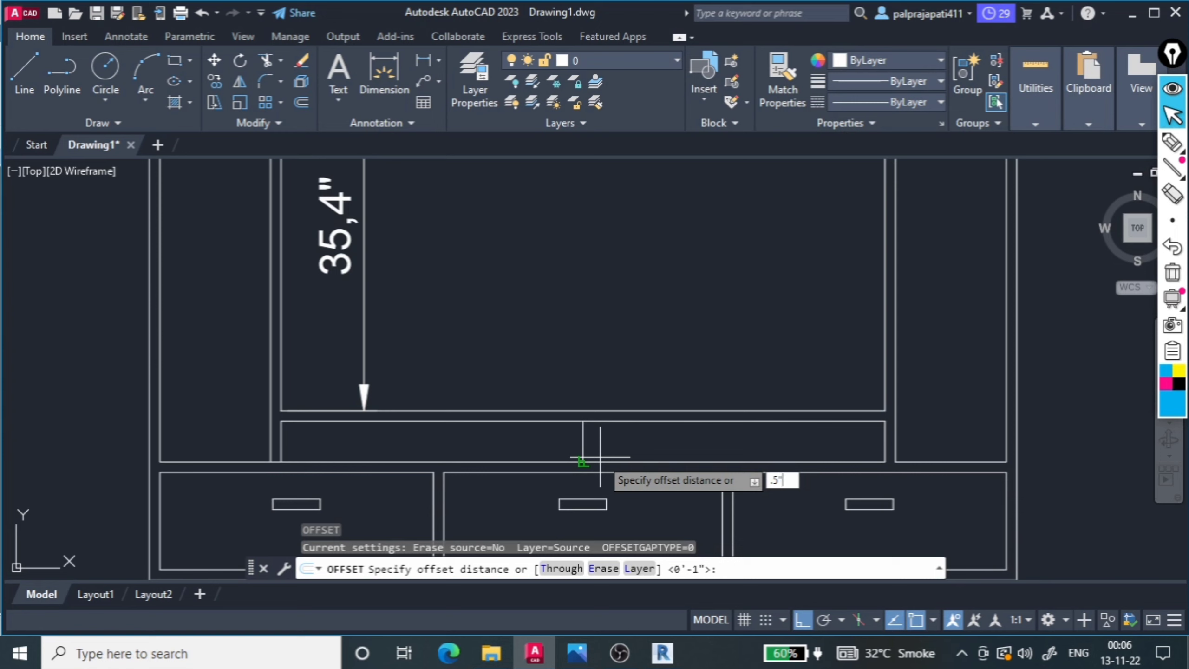
key("Return")
left_click(583, 441)
left_click(614, 436)
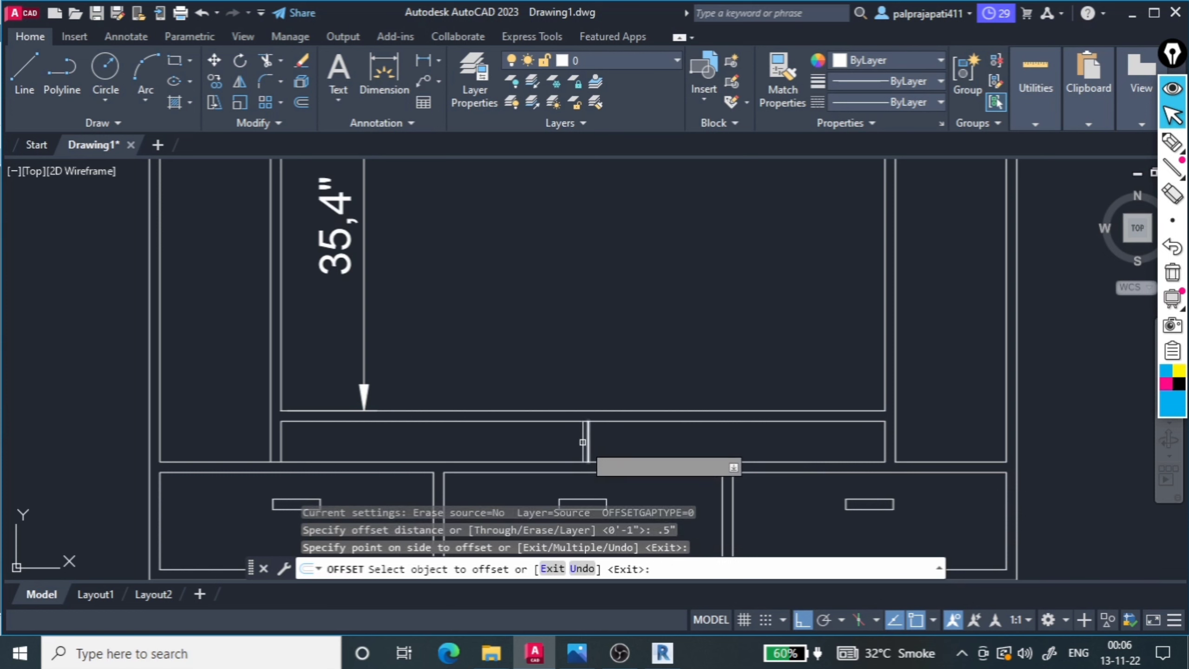
left_click(583, 441)
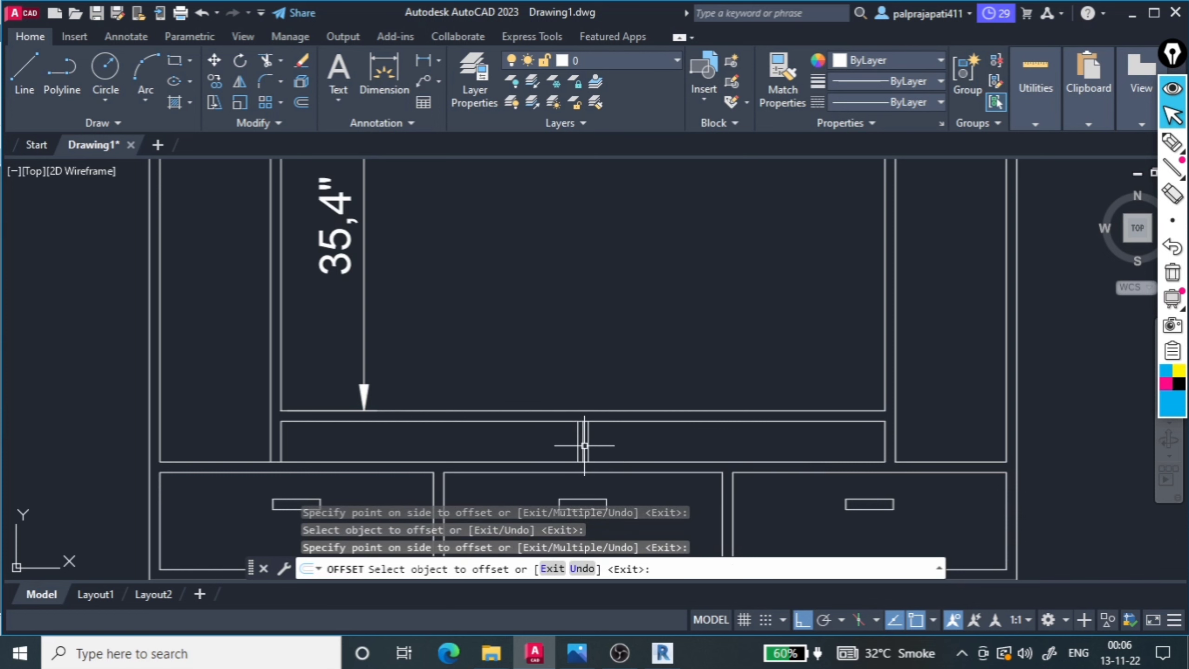
key("Escape")
left_click(585, 446)
key("Delete")
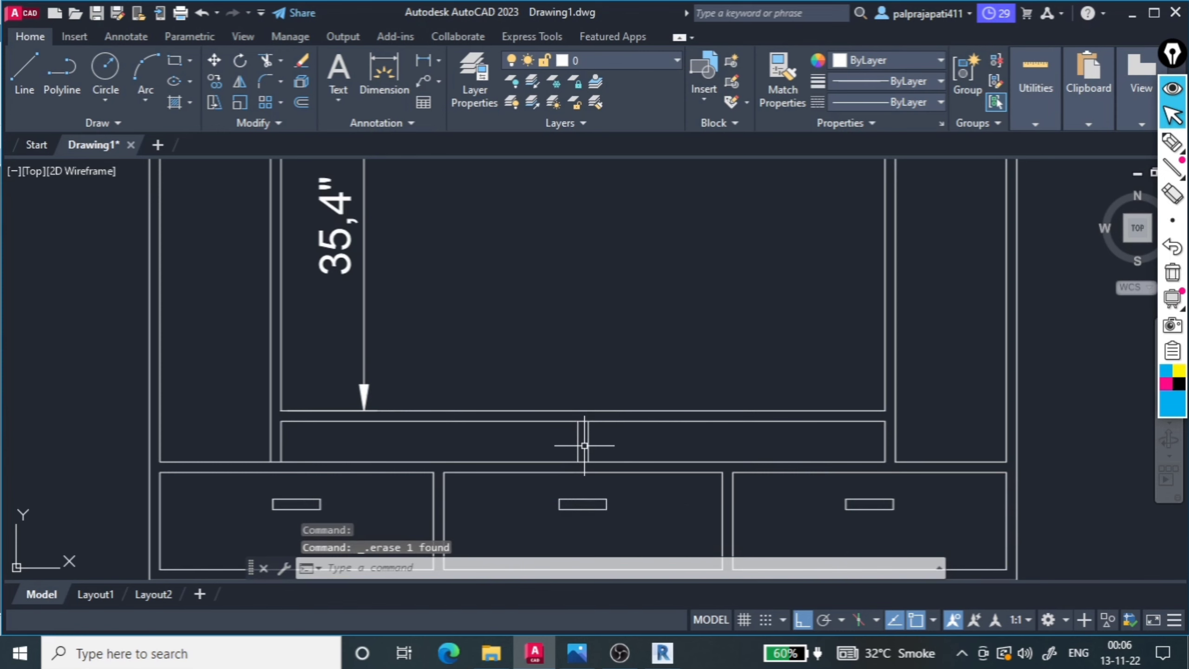
Trim the strip edges between the two offset lines, then recheck the reference photo
scroll(593, 453, "down", 2)
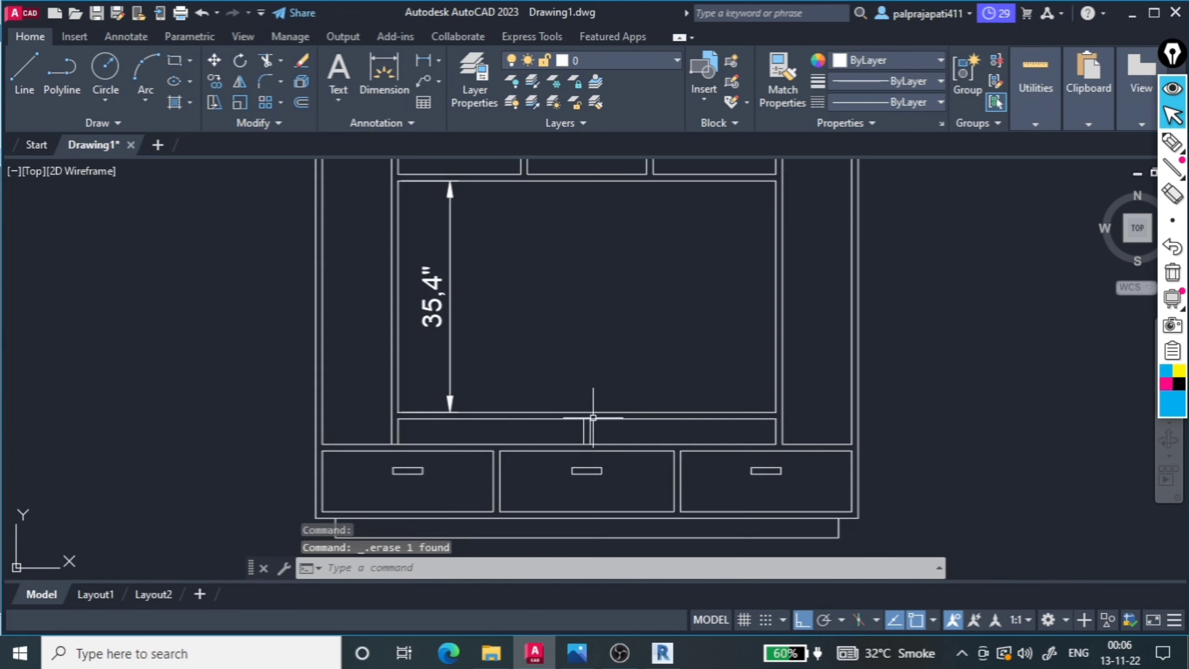
scroll(586, 445, "down", 2)
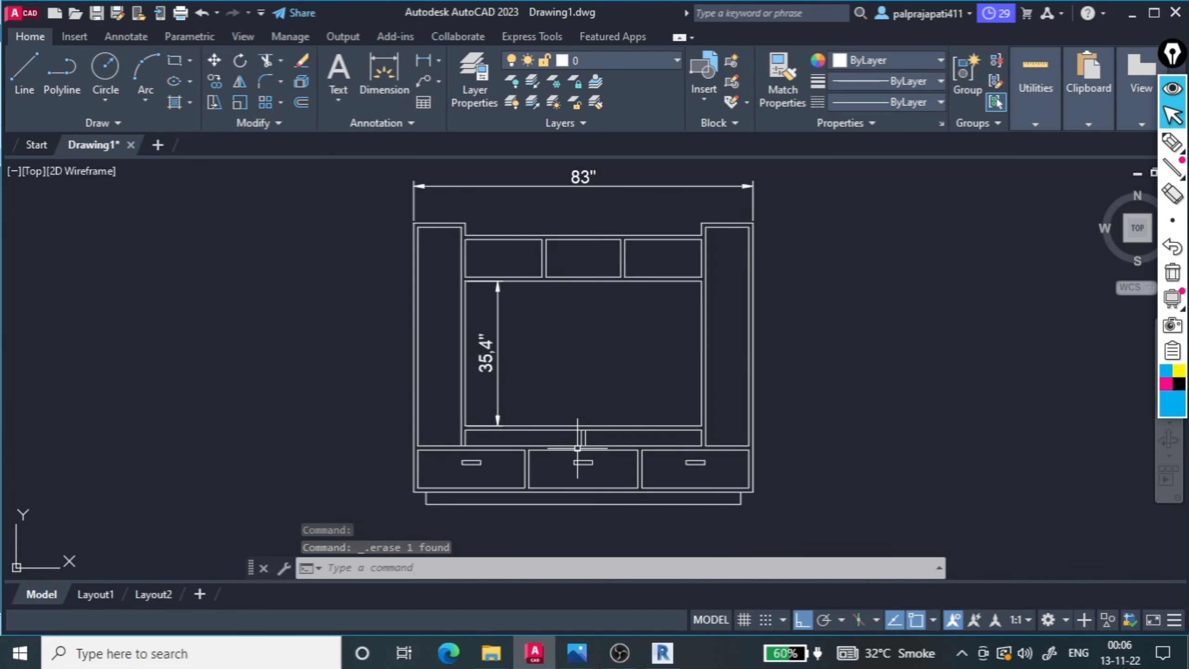
scroll(580, 416, "up", 2)
scroll(582, 431, "down", 2)
scroll(579, 433, "up", 1)
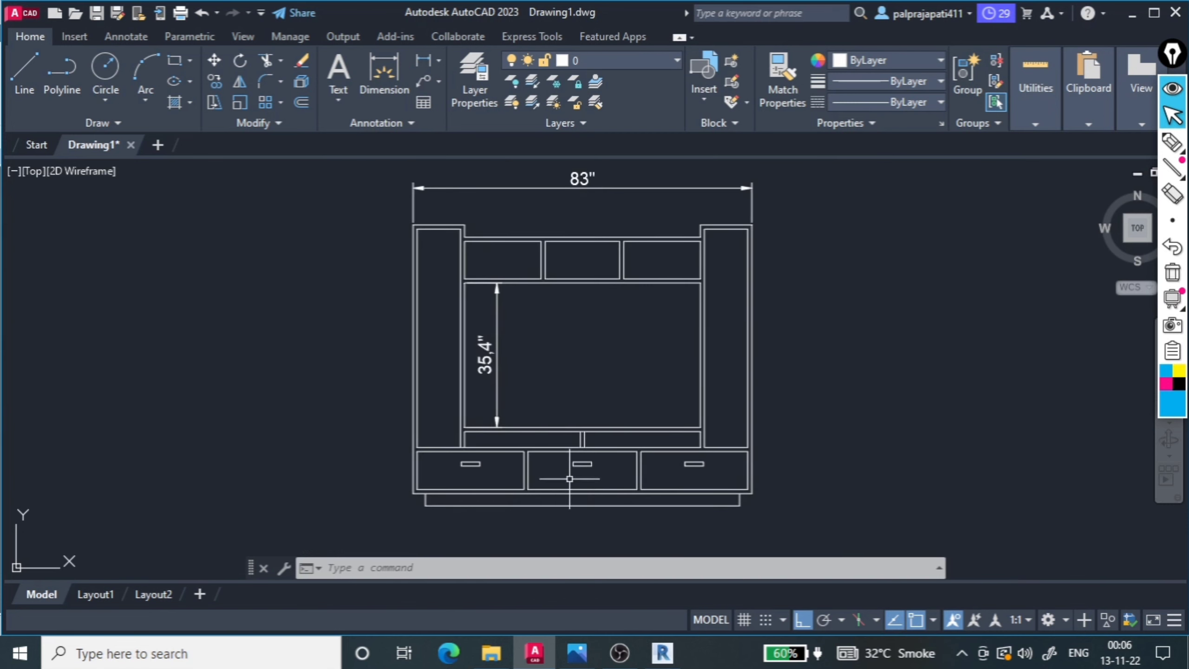
scroll(573, 469, "up", 2)
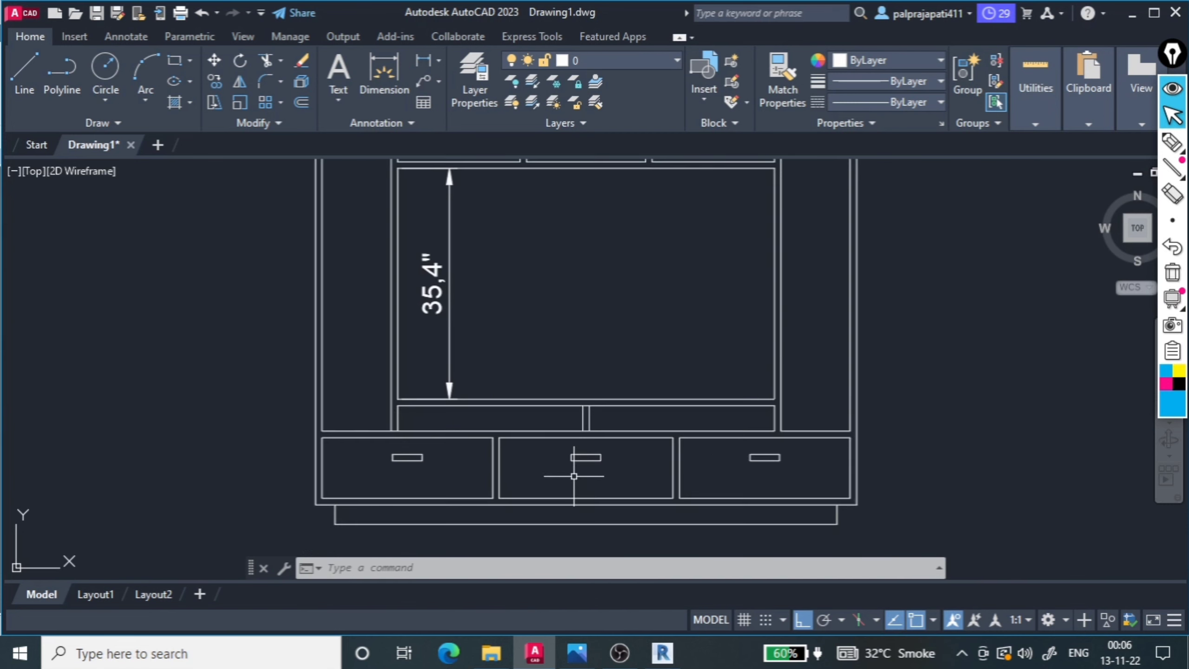
scroll(585, 433, "up", 4)
type("tr")
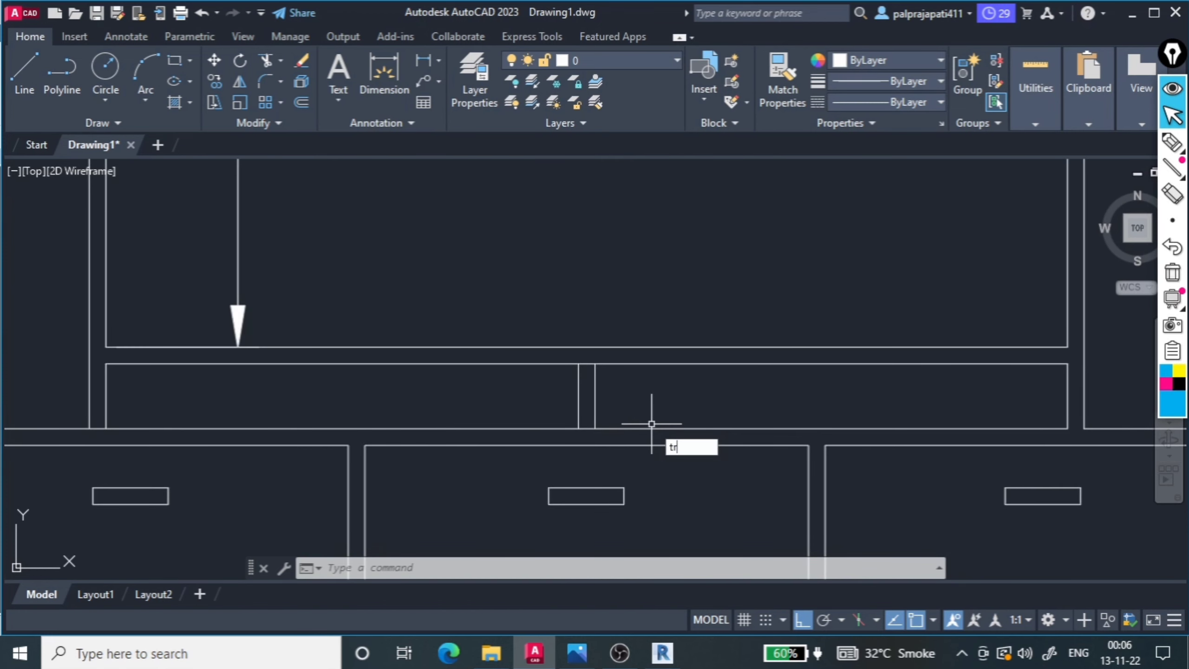
key("Return")
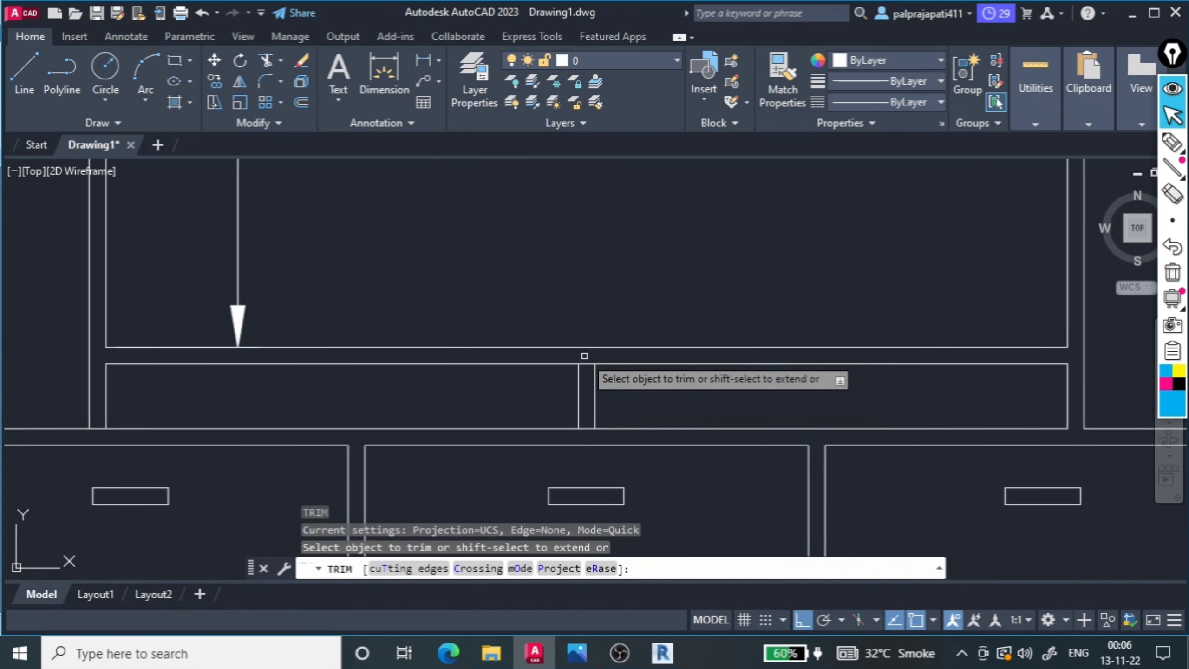
left_click(583, 354)
key("Return")
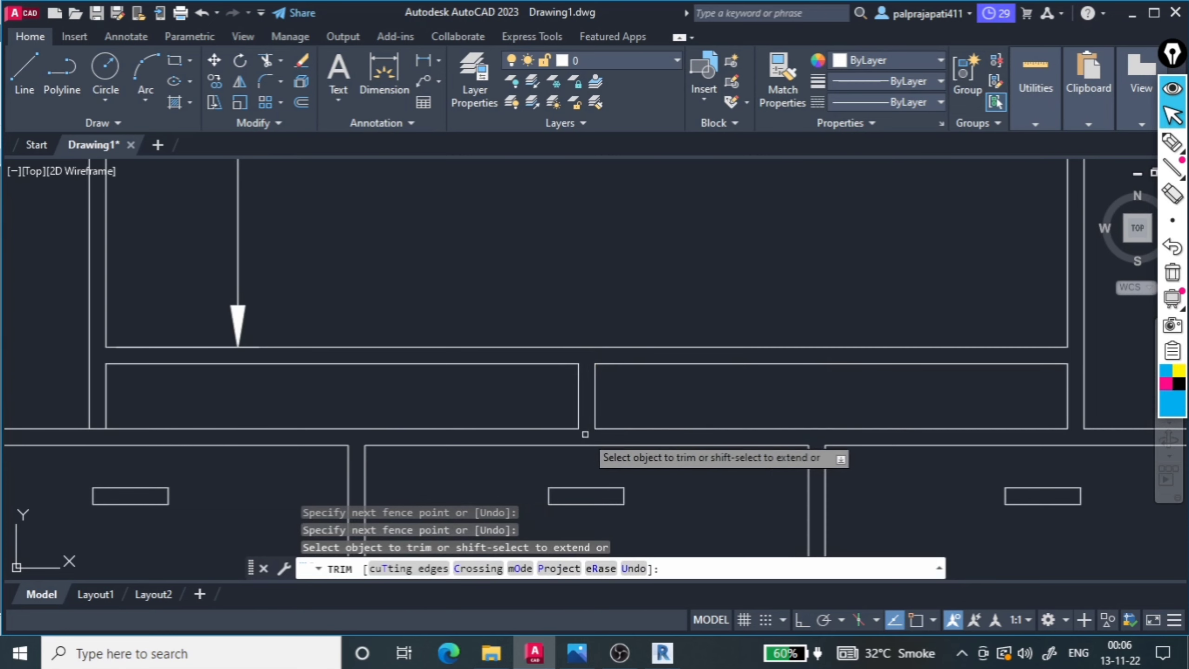
scroll(586, 435, "down", 3)
scroll(588, 429, "down", 2)
key("Escape")
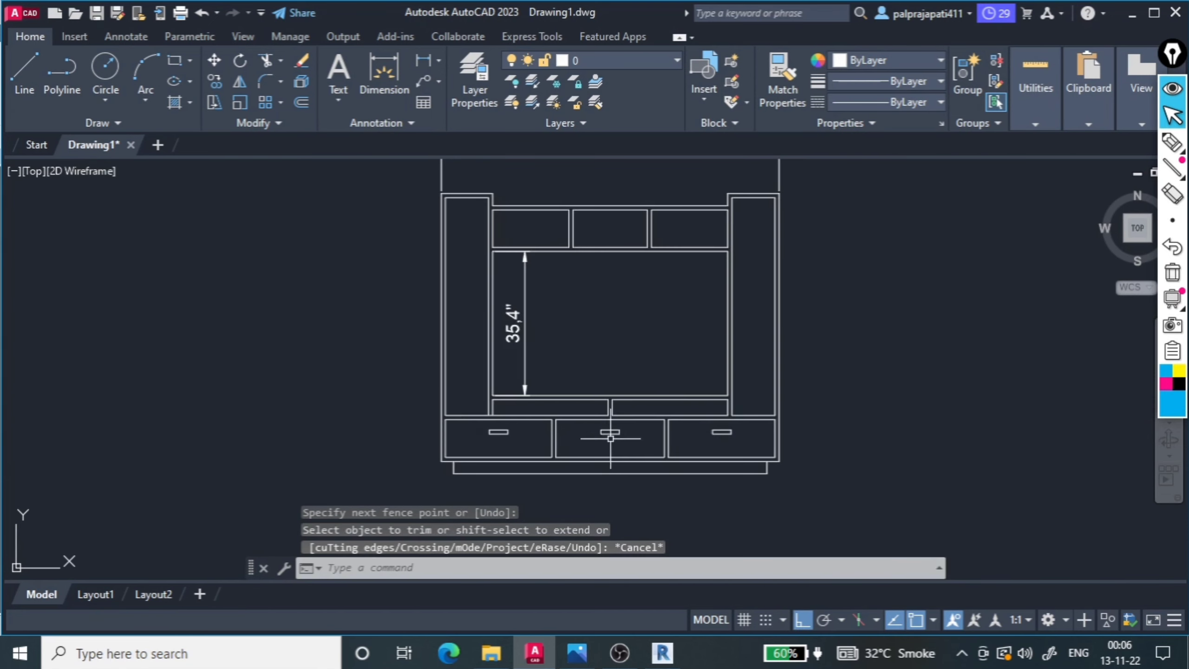
scroll(609, 440, "down", 3)
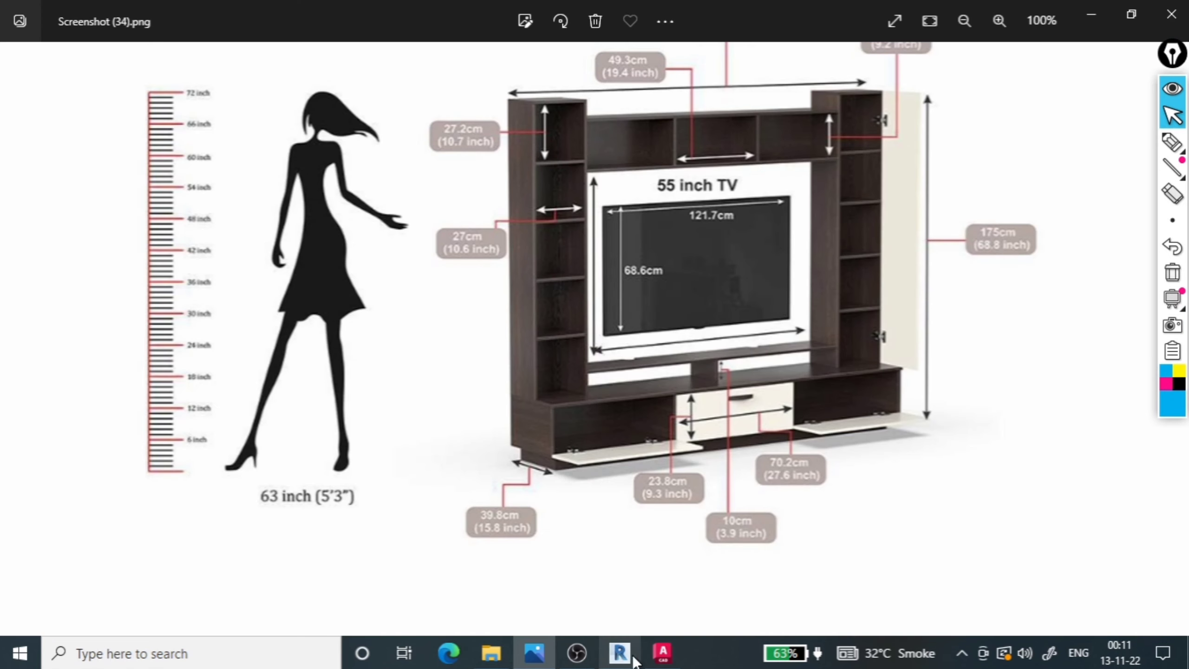
left_click(662, 653)
scroll(527, 408, "up", 4)
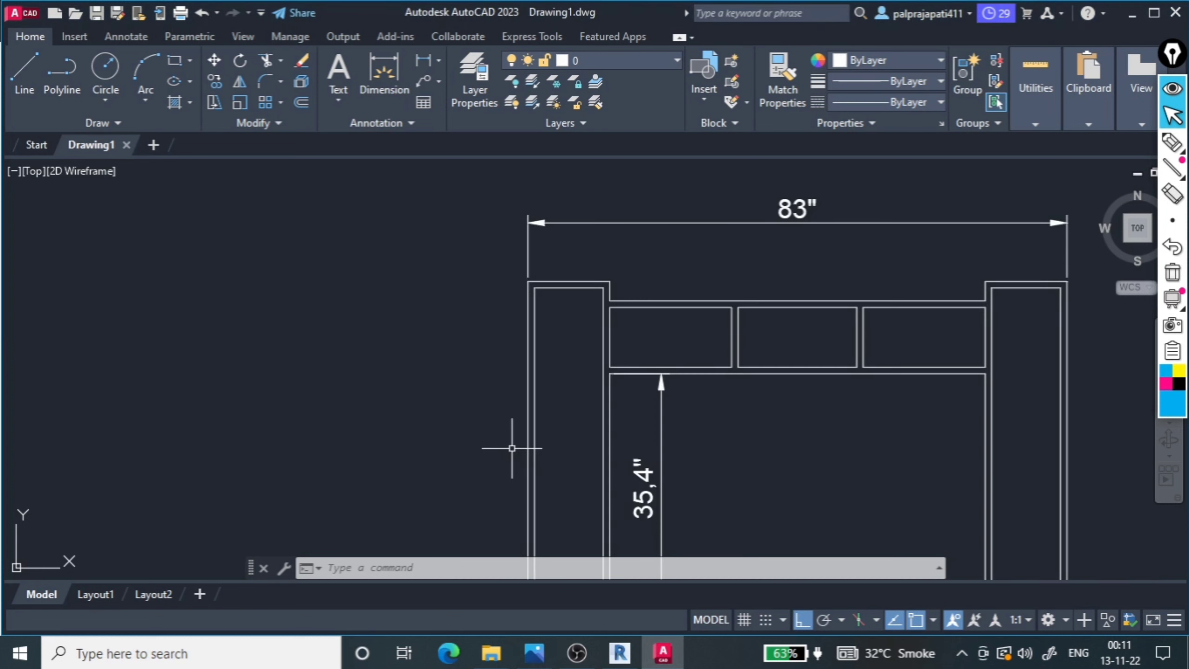
scroll(504, 446, "down", 4)
Divide the cabinet's left side line into 5 equal segments with DIVIDE
scroll(528, 408, "up", 2)
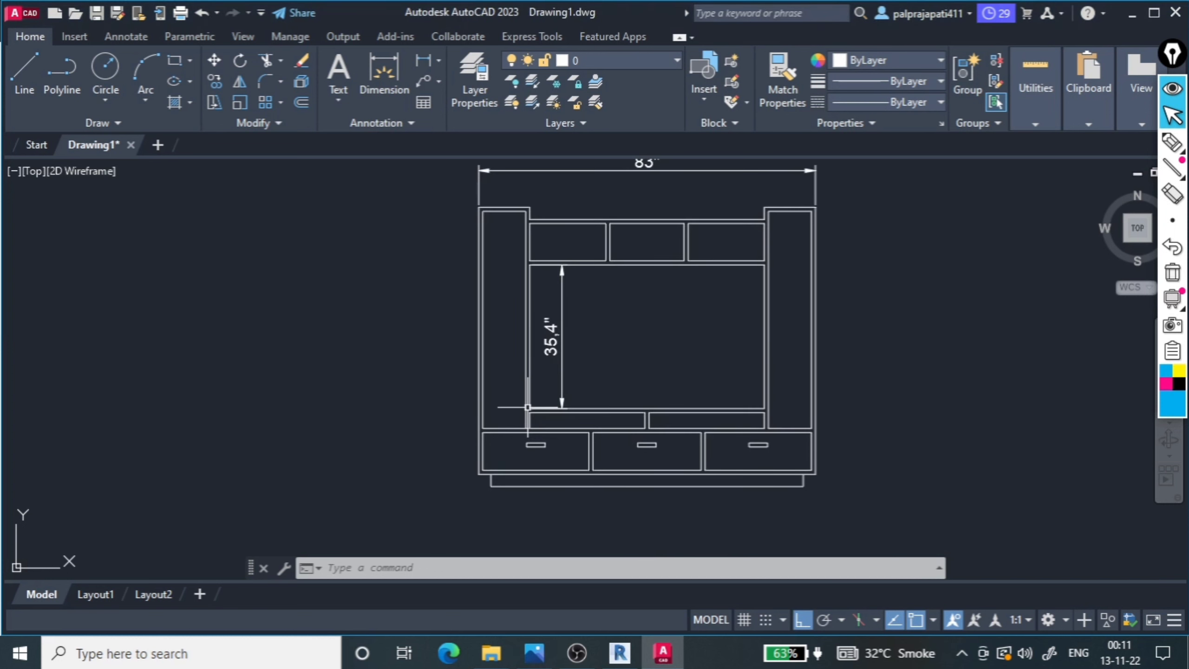
scroll(528, 407, "up", 2)
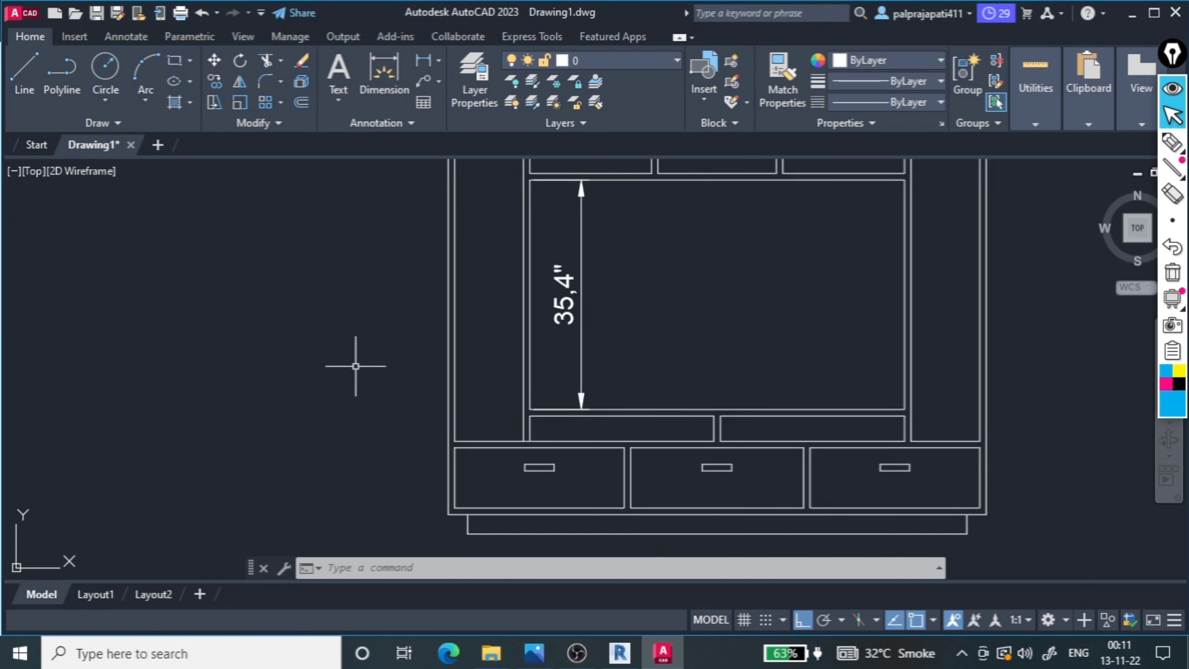
left_click(452, 366)
scroll(436, 407, "down", 2)
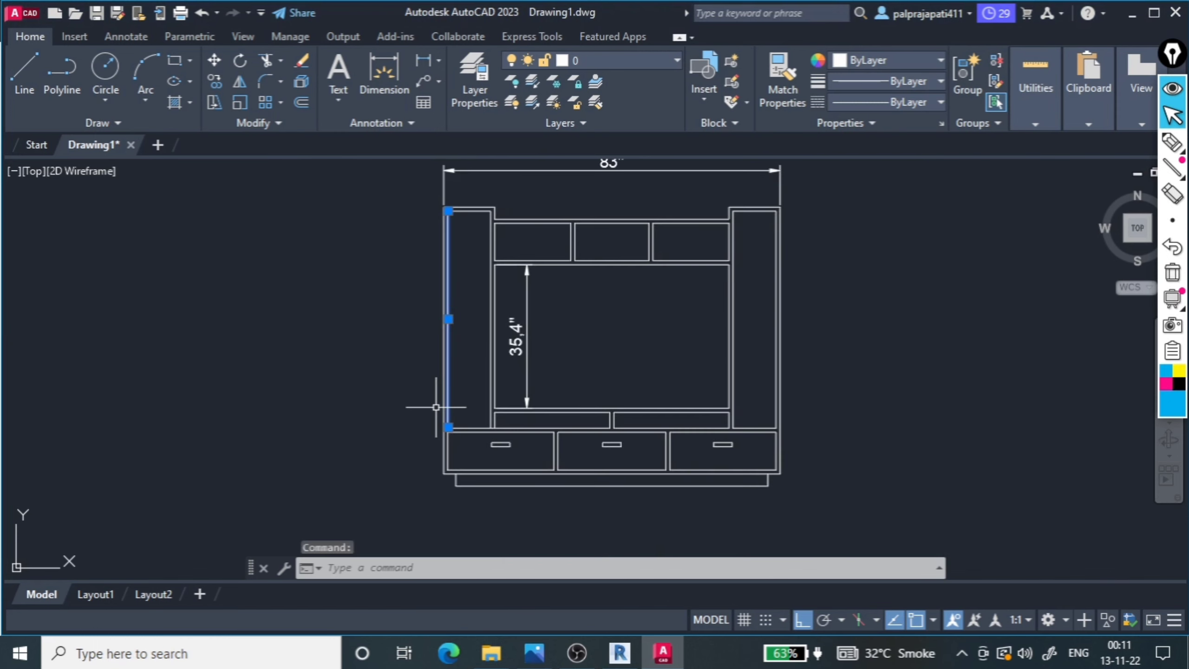
type("di")
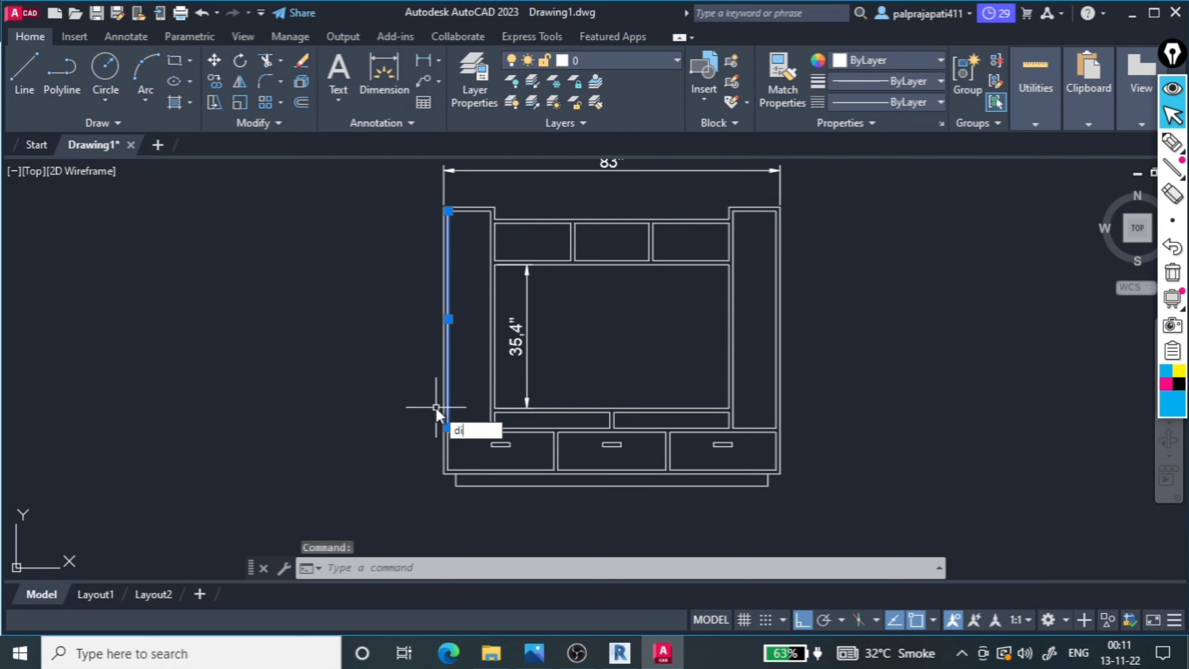
type("v")
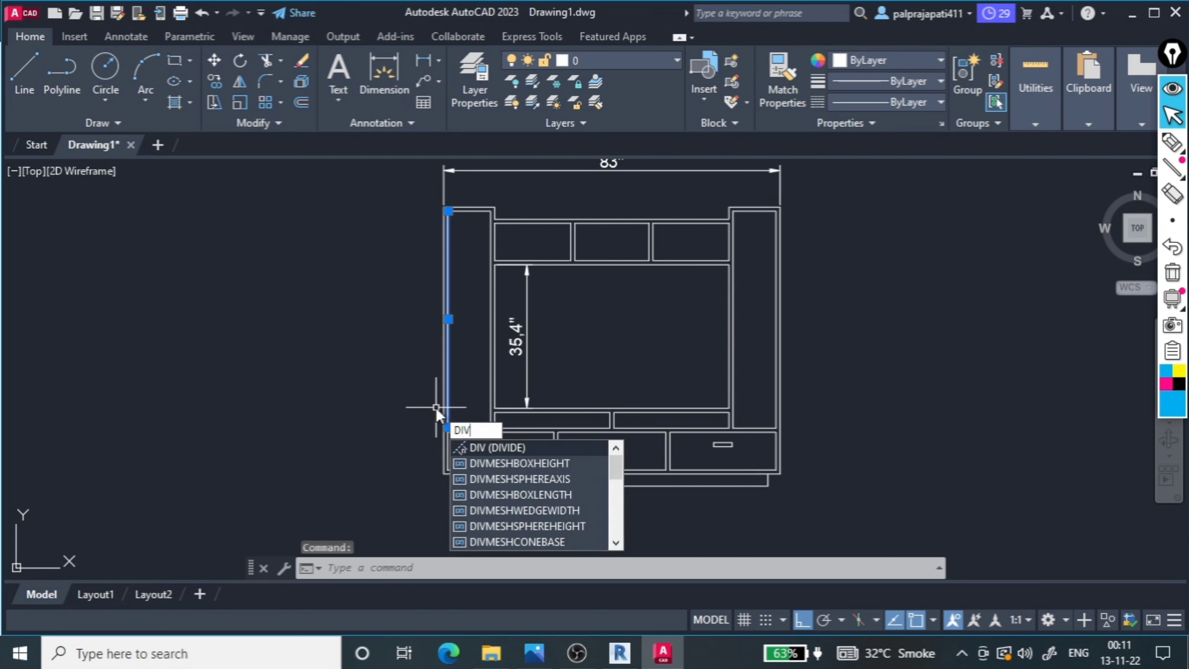
key("Return")
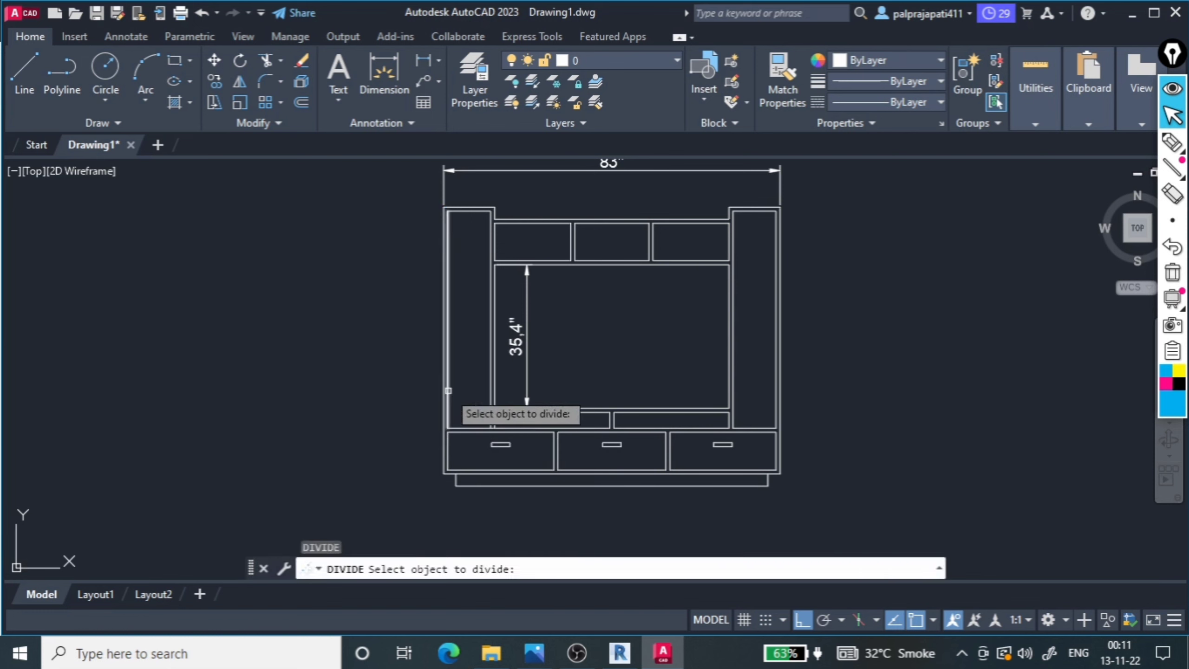
left_click(449, 390)
type("5")
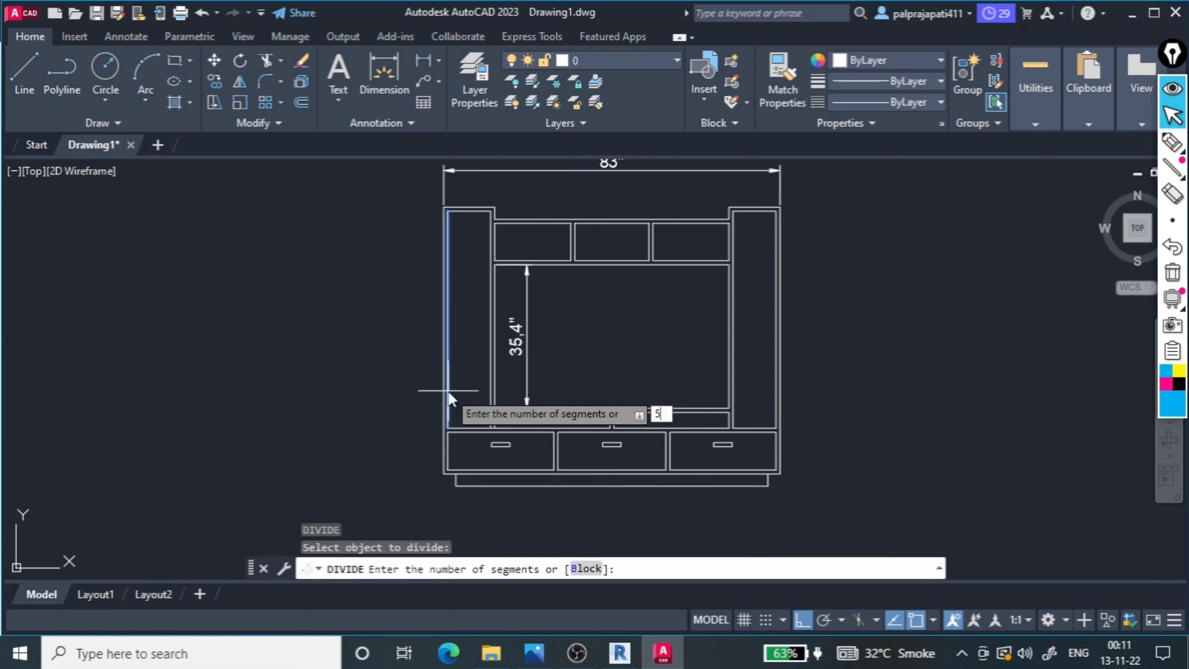
key("Return")
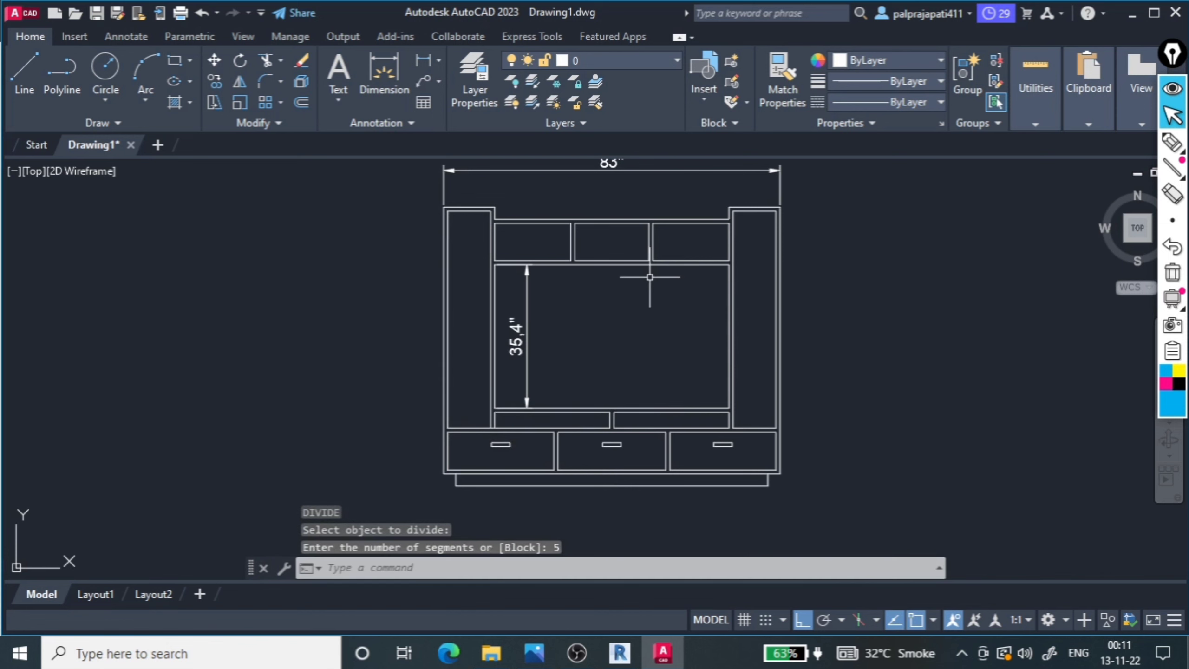
Set the point style to the circle-with-cross marker
left_click(1035, 124)
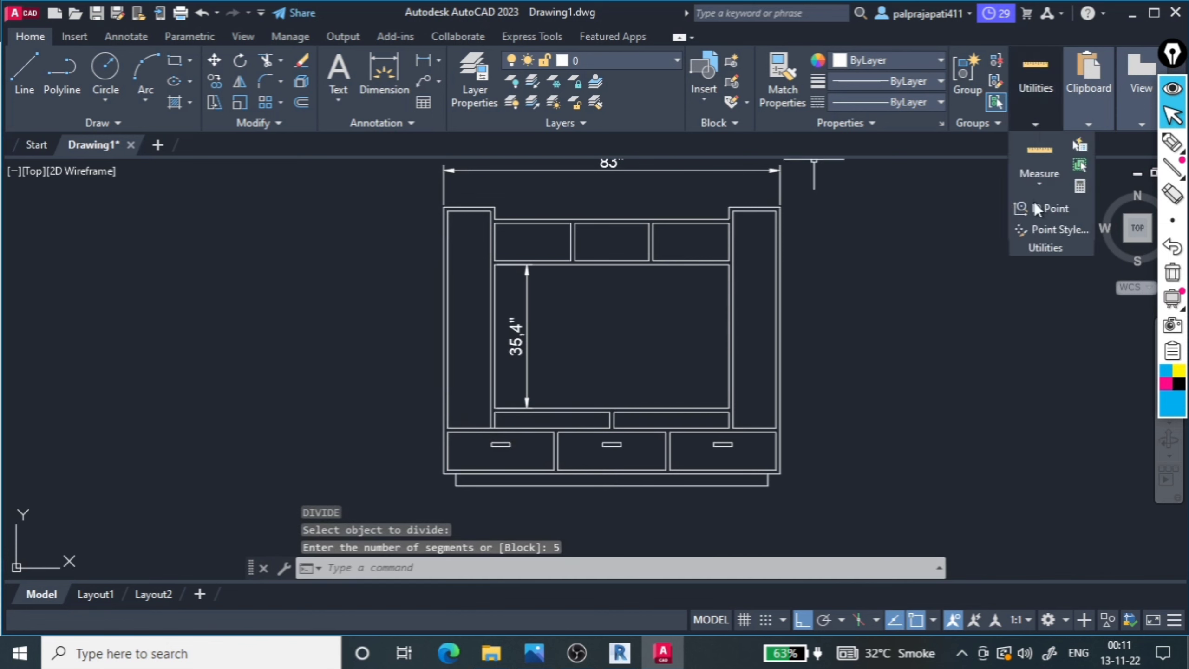
left_click(1040, 228)
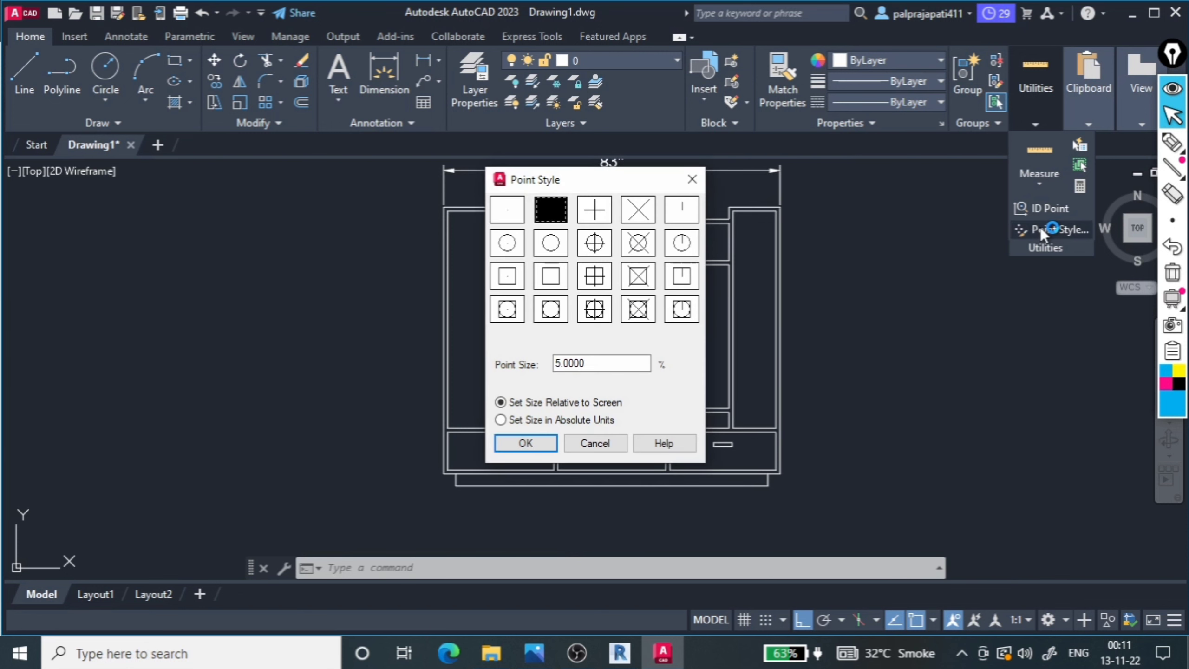
left_click(585, 244)
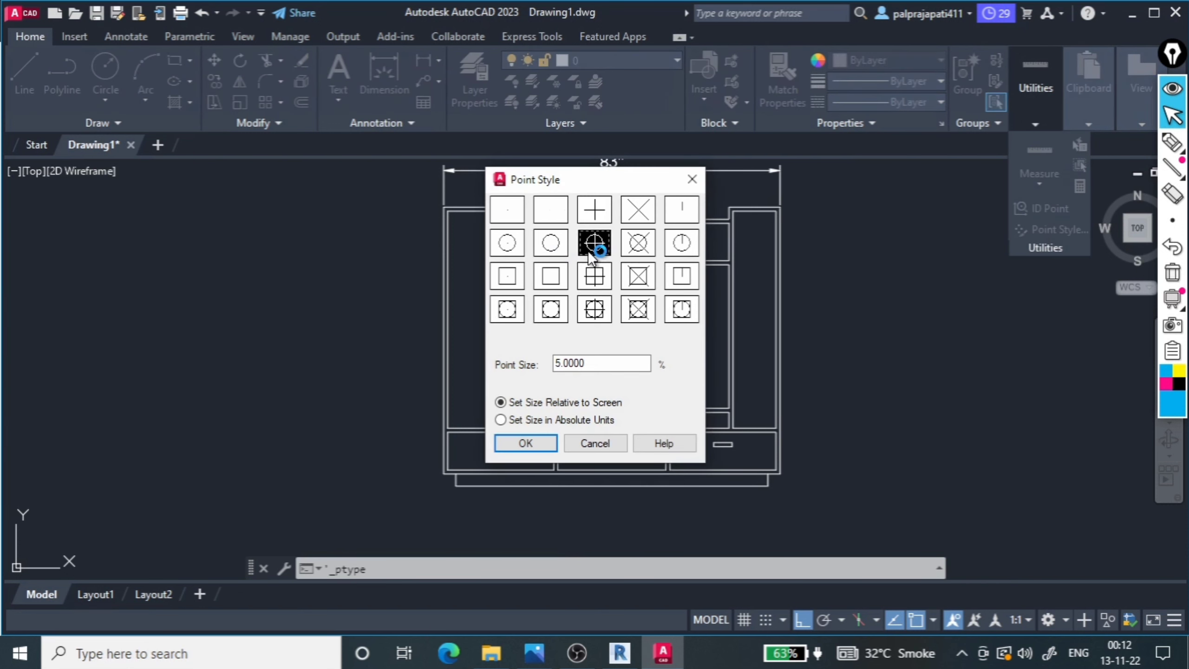
left_click(534, 441)
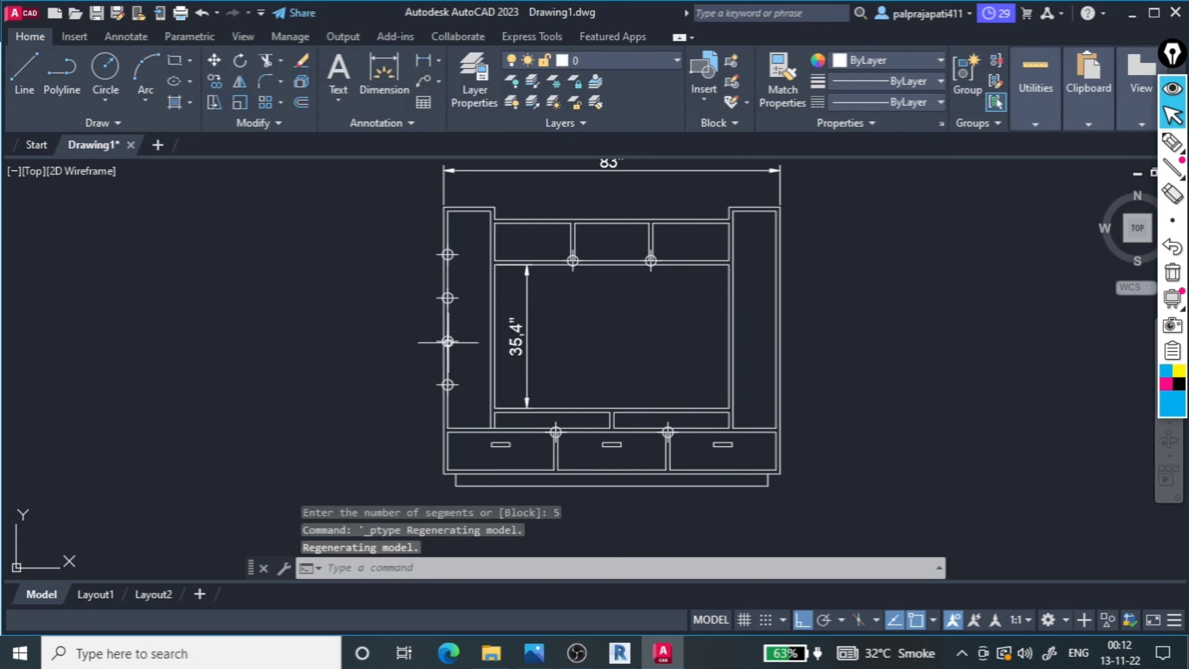
Draw horizontal shelf lines from the top two division points to the left column's inner wall
scroll(448, 342, "up", 4)
scroll(442, 304, "down", 4)
scroll(443, 246, "up", 4)
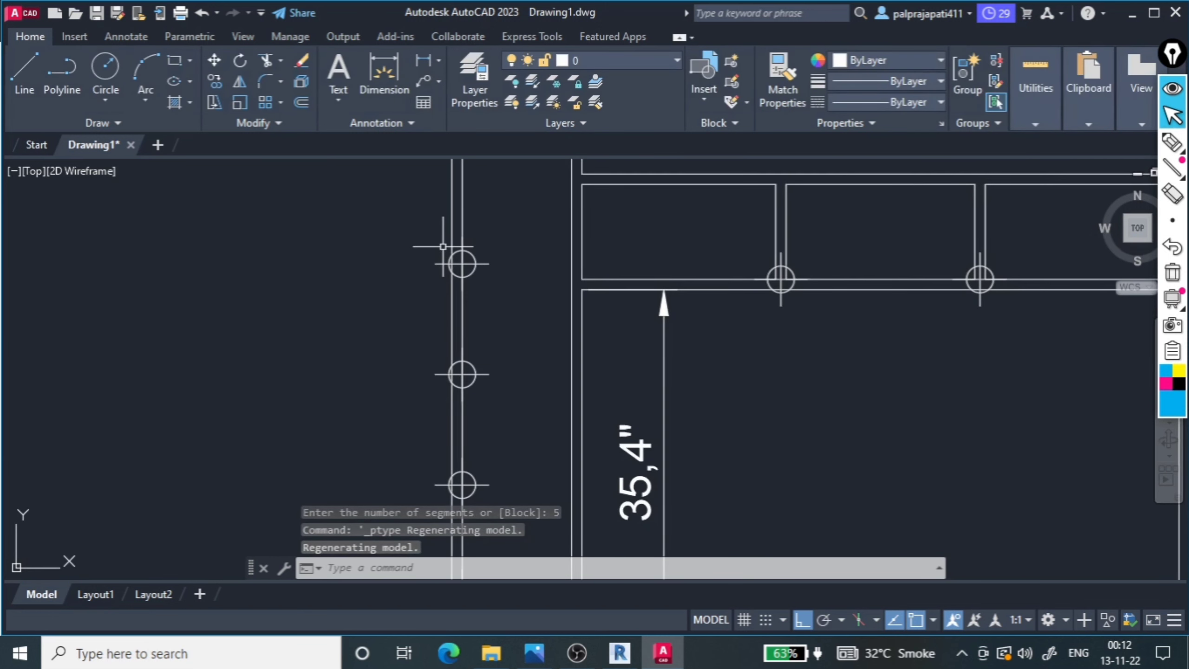
scroll(443, 247, "up", 3)
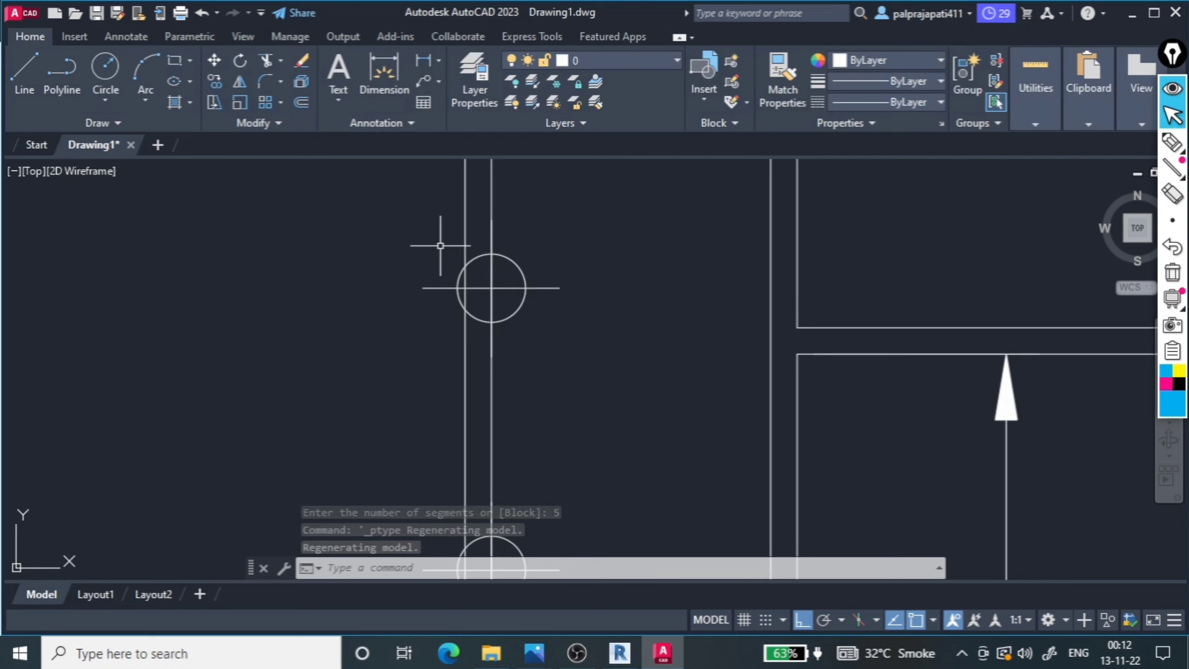
type("l")
key("Return")
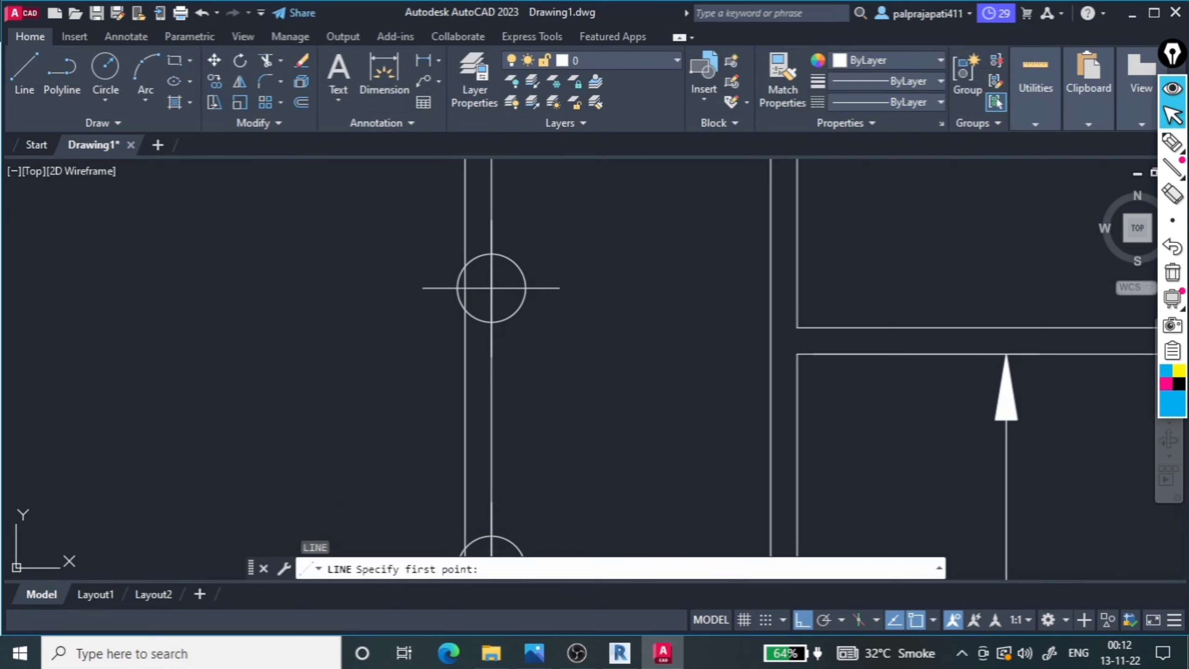
left_click(491, 287)
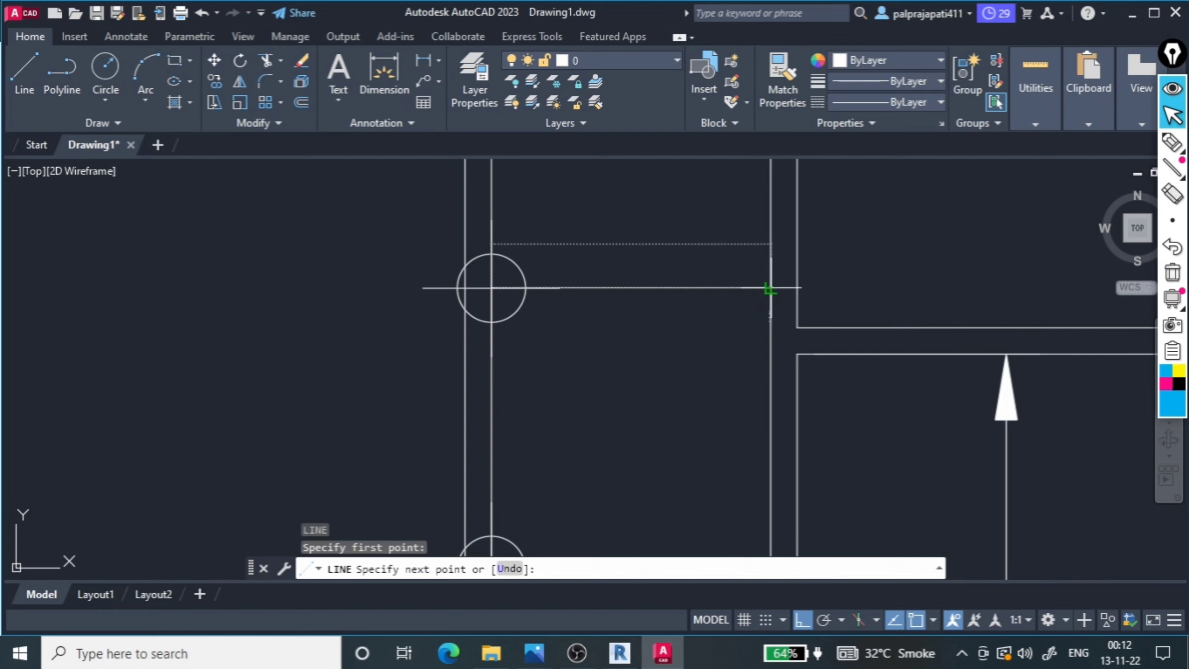
left_click(769, 287)
key("Escape")
scroll(581, 357, "down", 2)
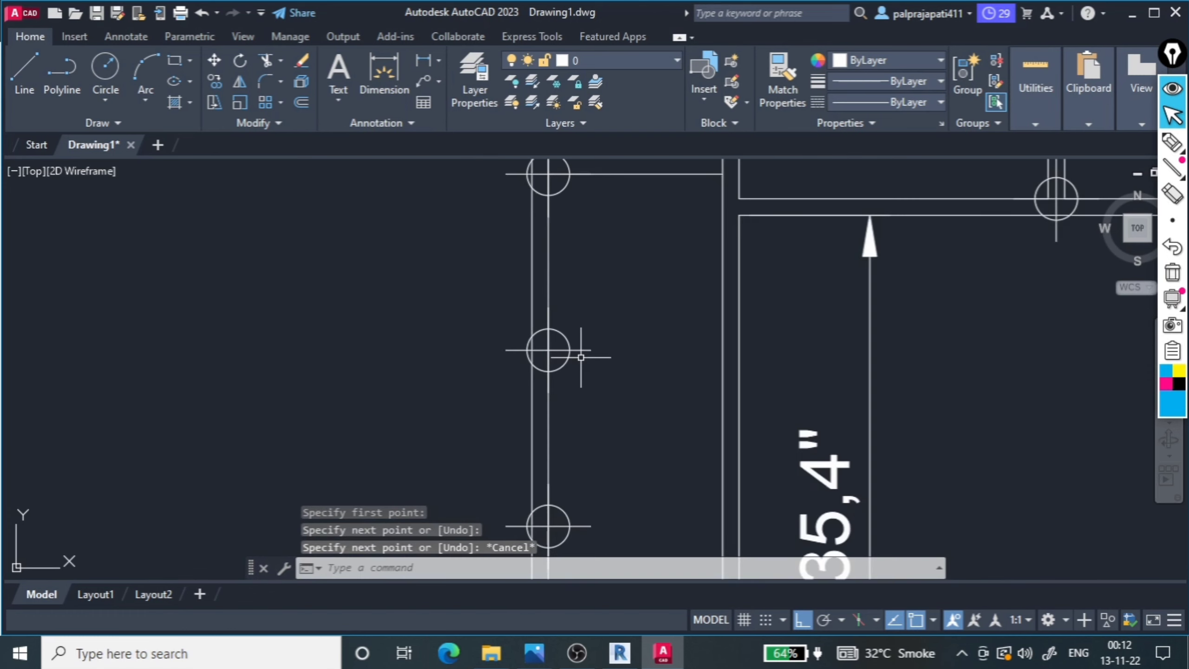
scroll(581, 357, "up", 2)
key("Return")
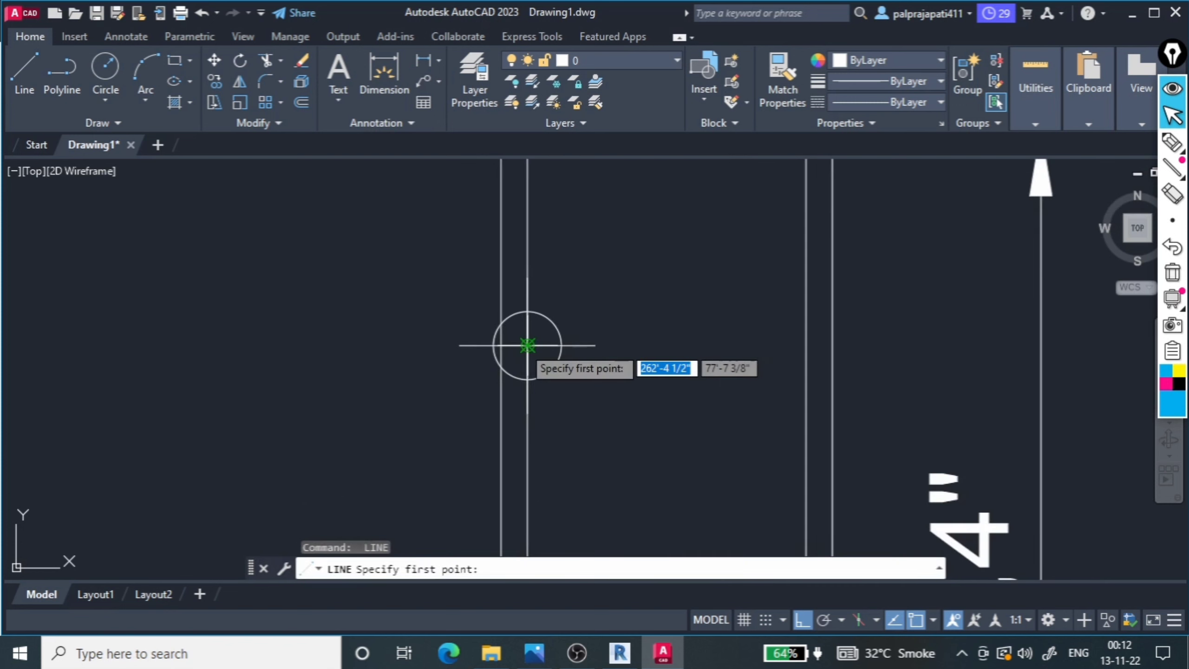
left_click(527, 345)
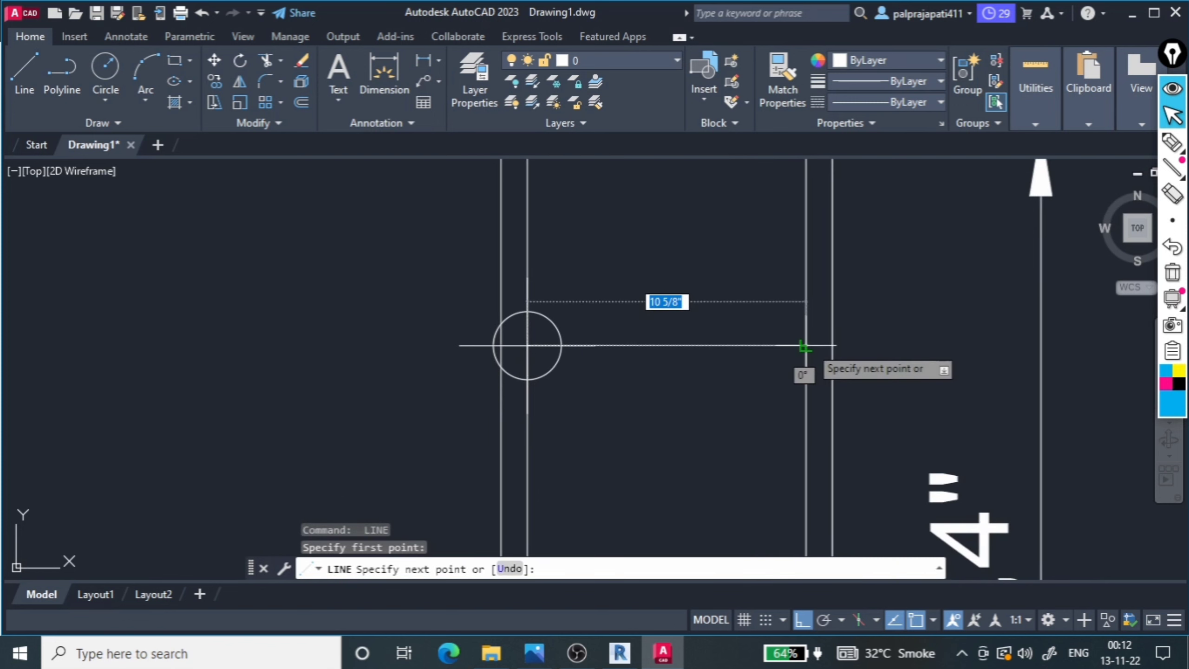
left_click(805, 347)
key("Escape")
Draw shelf lines from the two lower division points to the inner wall
scroll(805, 346, "down", 2)
key("Return")
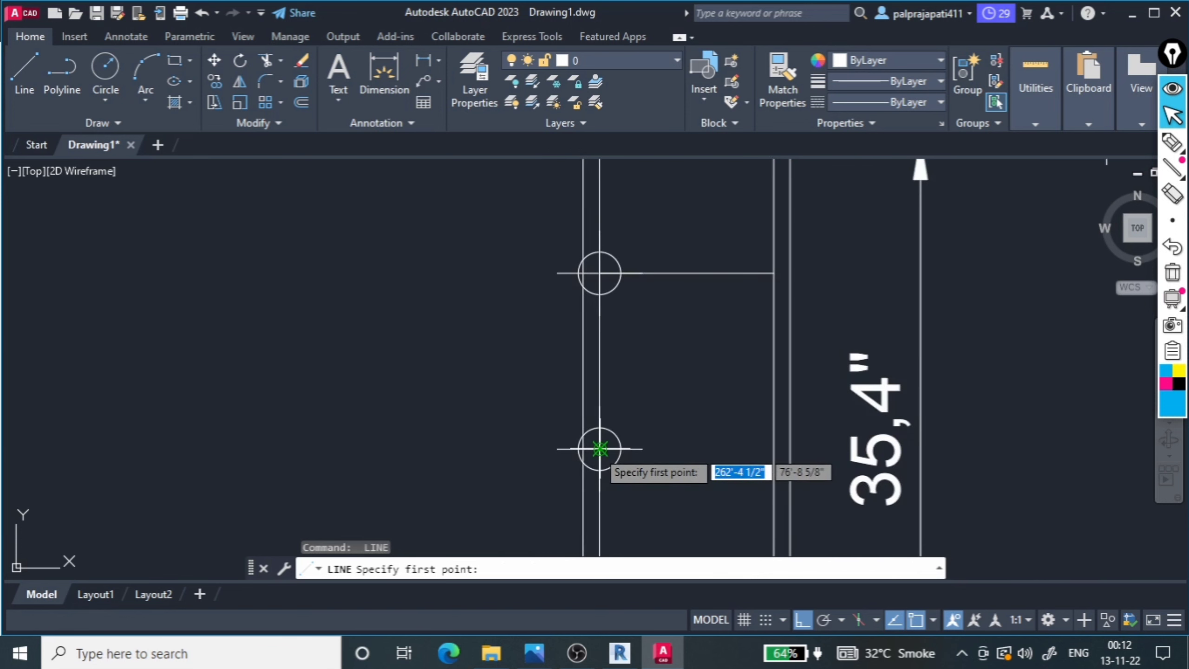
left_click(600, 449)
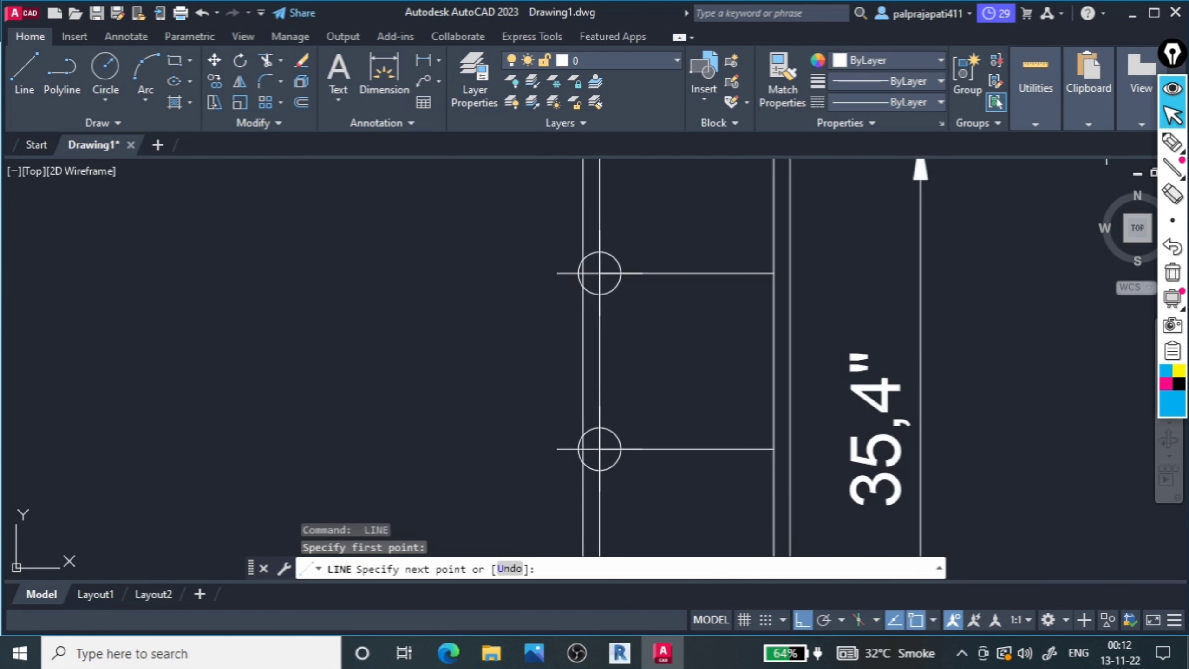
scroll(443, 323, "down", 2)
key("Escape")
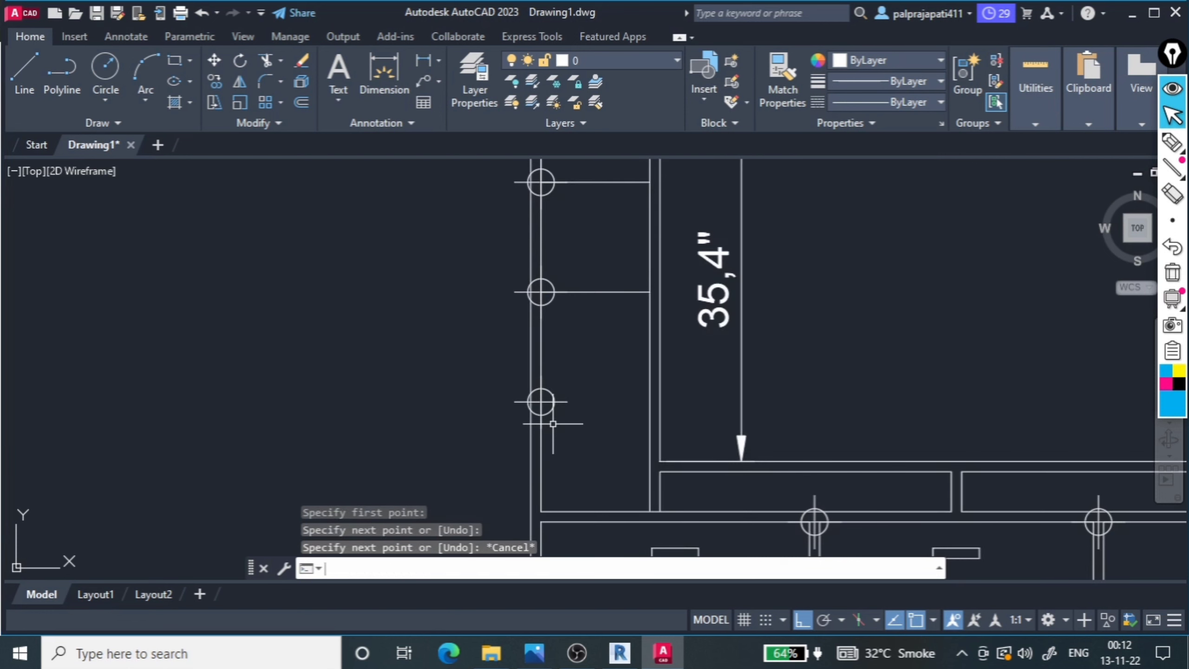
key("space")
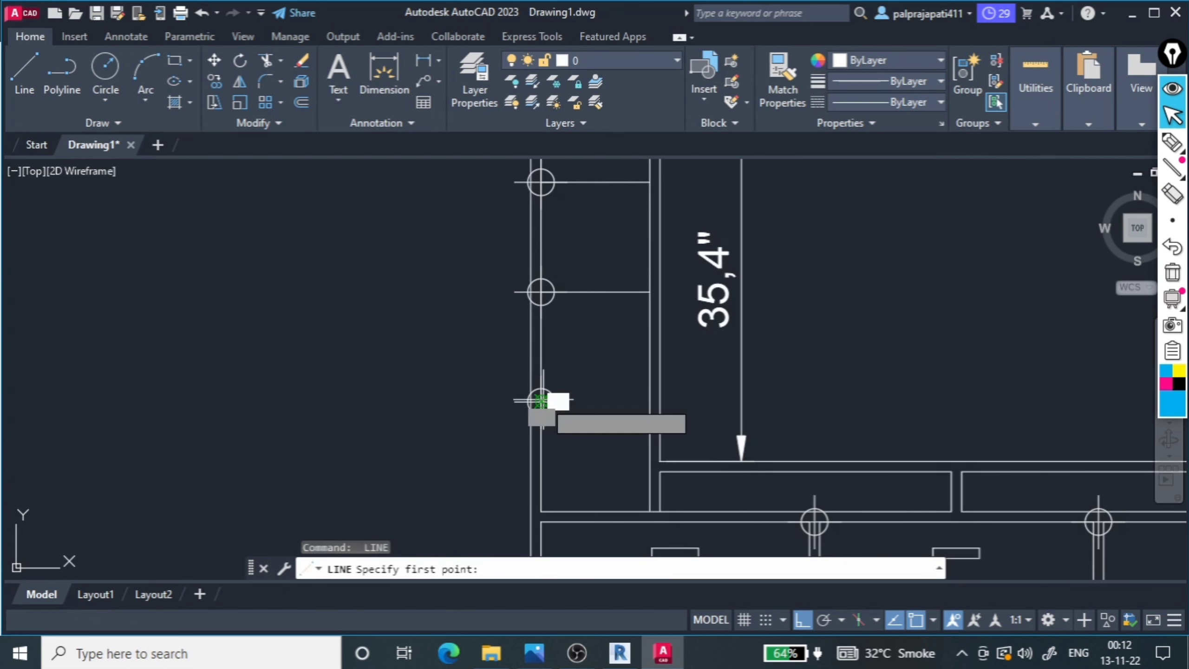
left_click(541, 402)
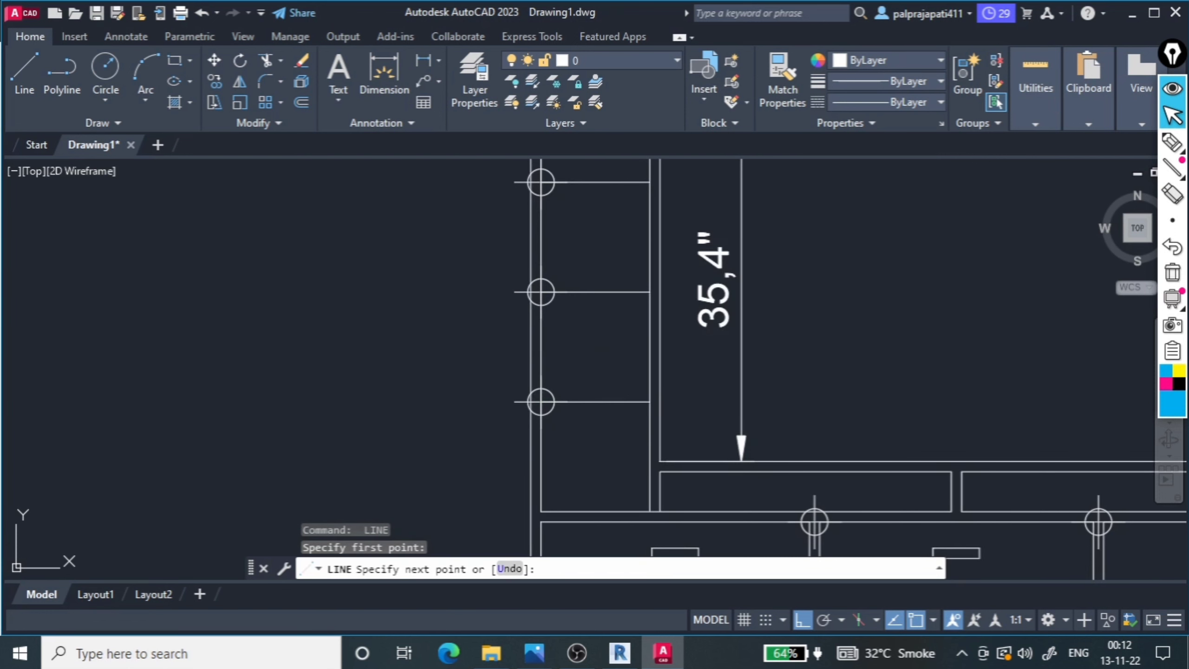
scroll(468, 468, "down", 2)
key("Escape")
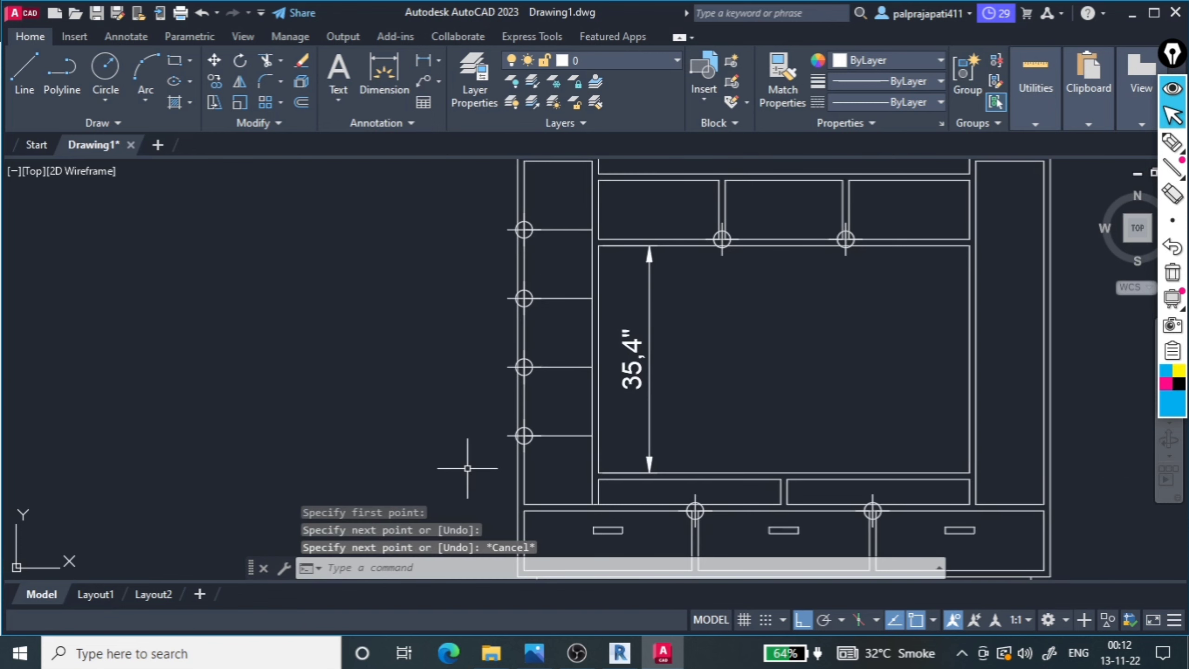
Mirror the four left-column shelf lines across the unit's vertical centreline, answering No to erasing originals
middle_click_drag(468, 468, 427, 561)
left_click(521, 308)
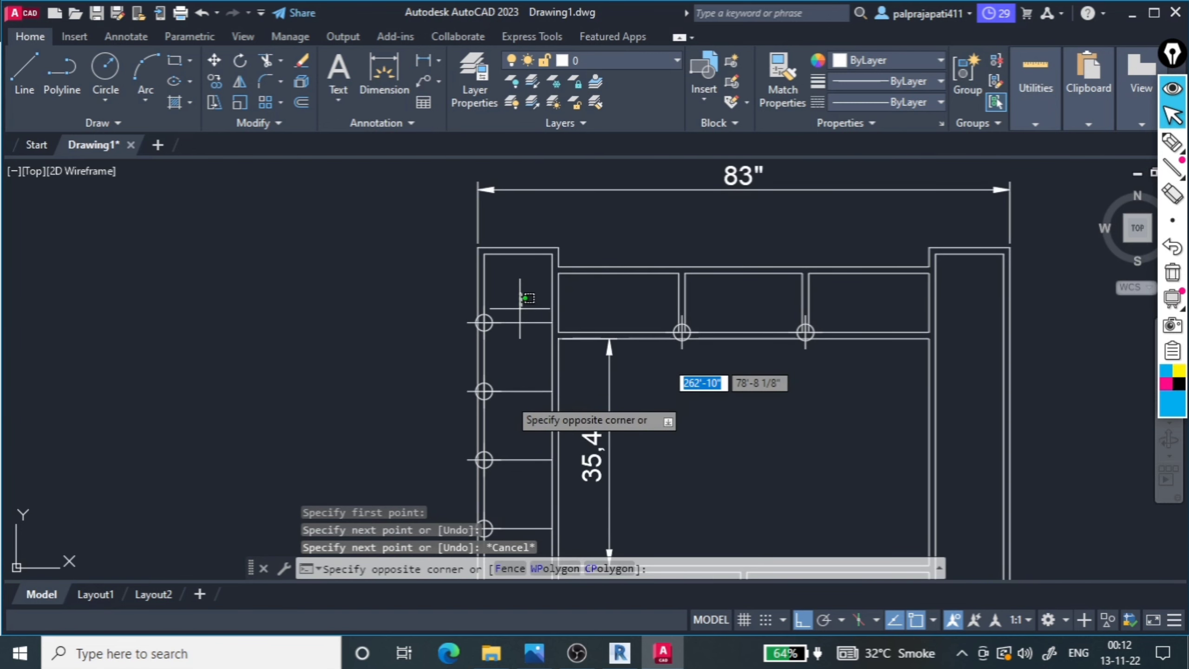
scroll(515, 379, "down", 2)
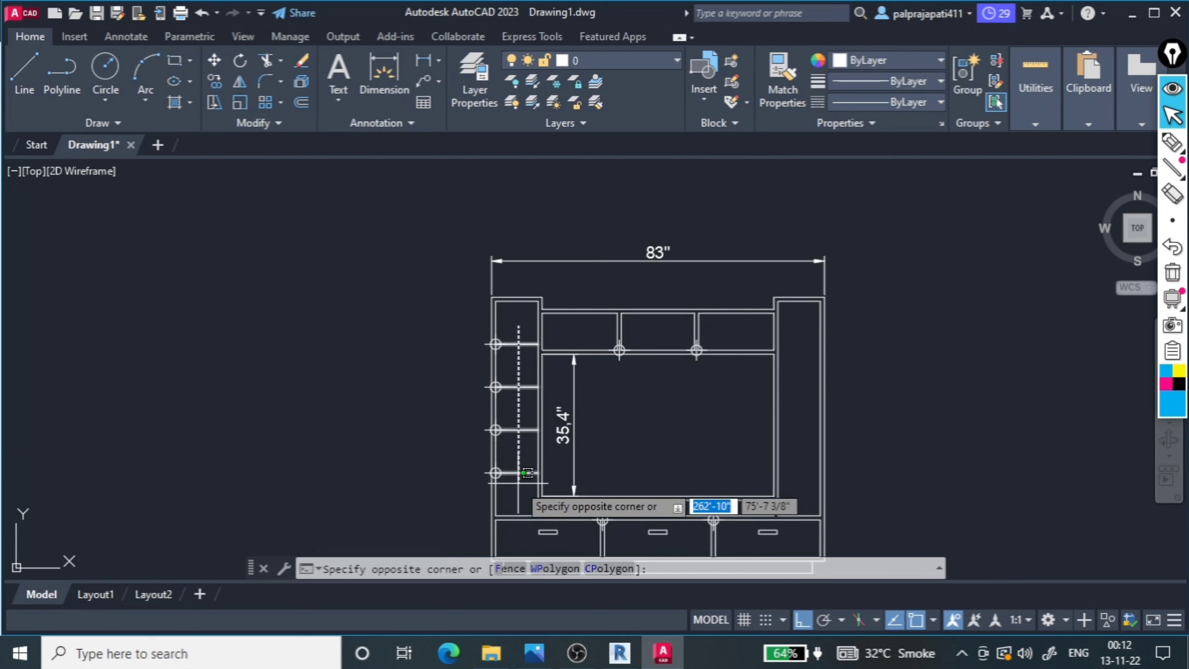
left_click(521, 472)
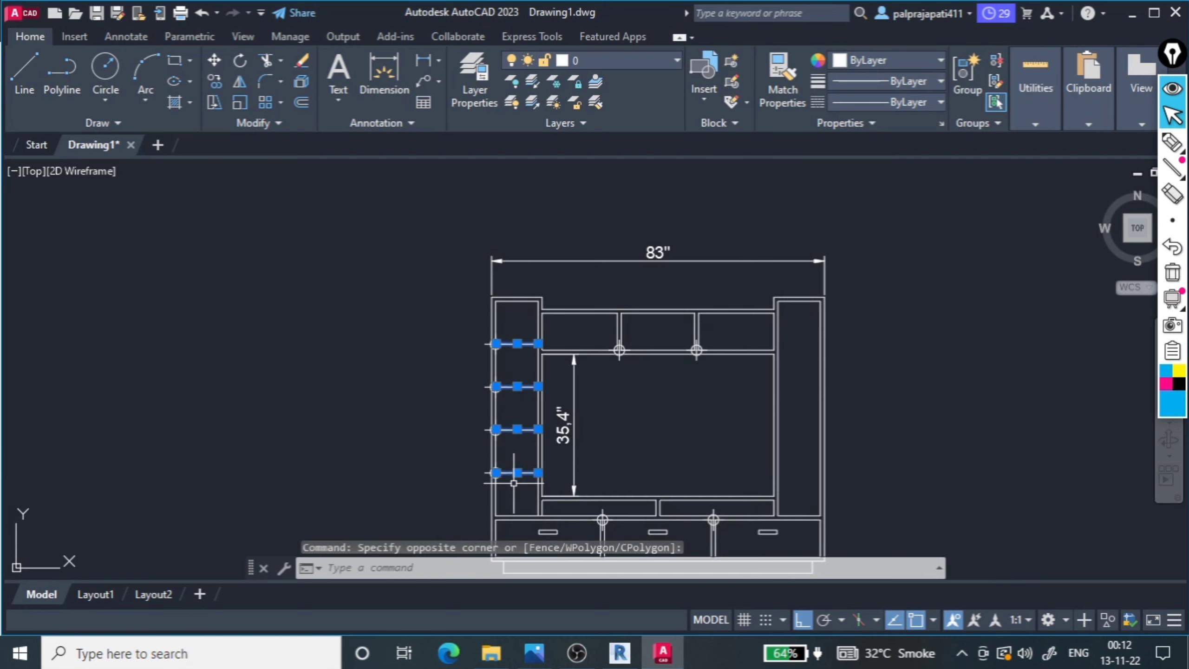
type("mi")
key("Return")
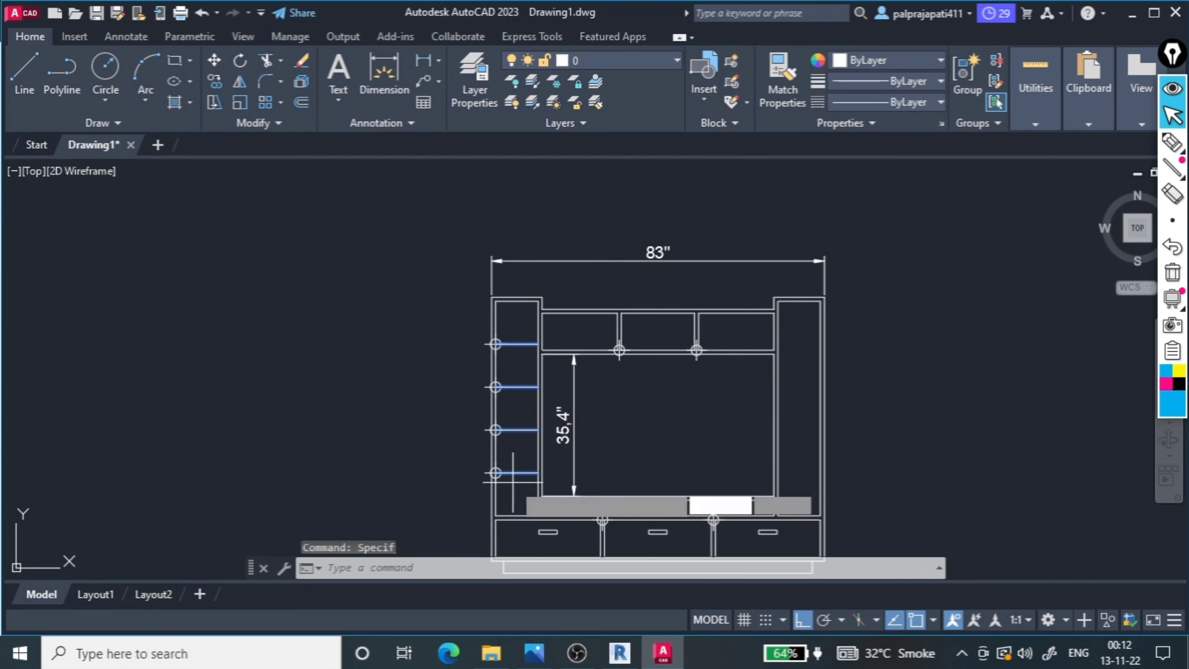
left_click(659, 495)
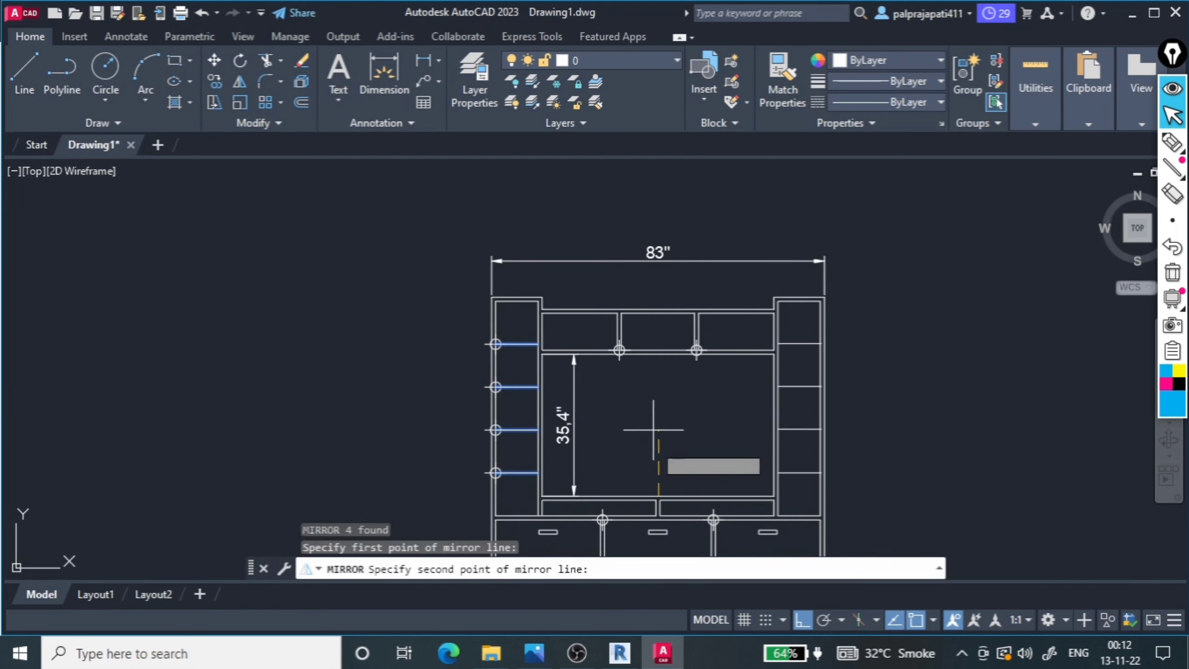
left_click(657, 398)
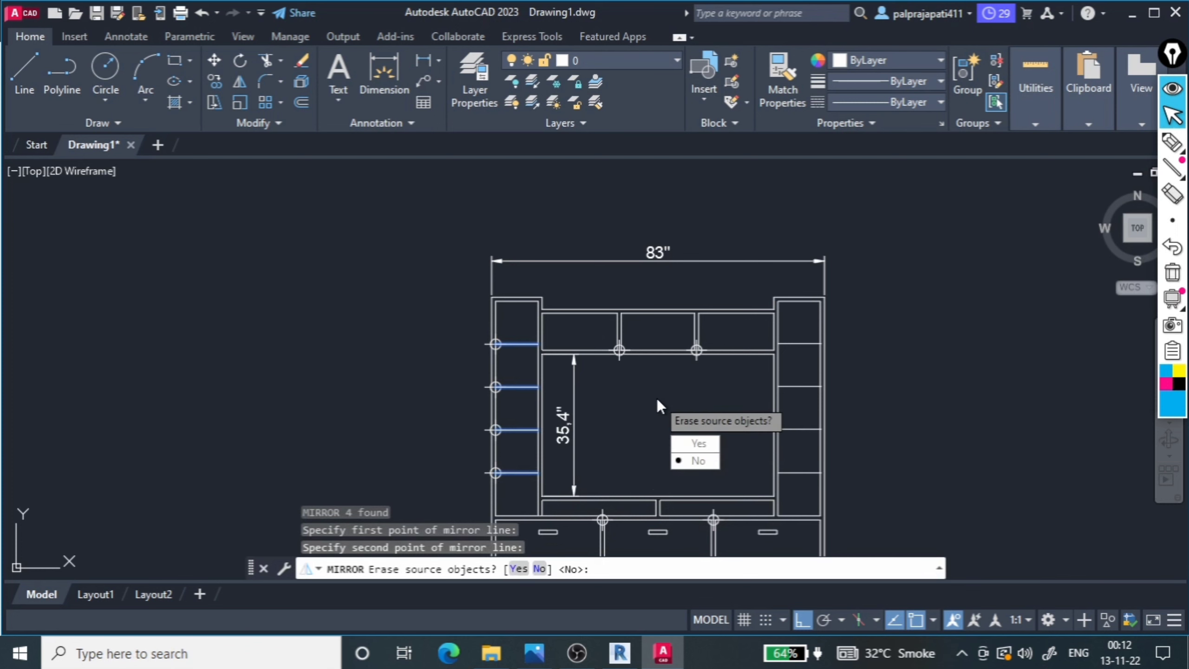
left_click(684, 461)
Make a first trial offset copy below the top shelf line
scroll(471, 367, "up", 4)
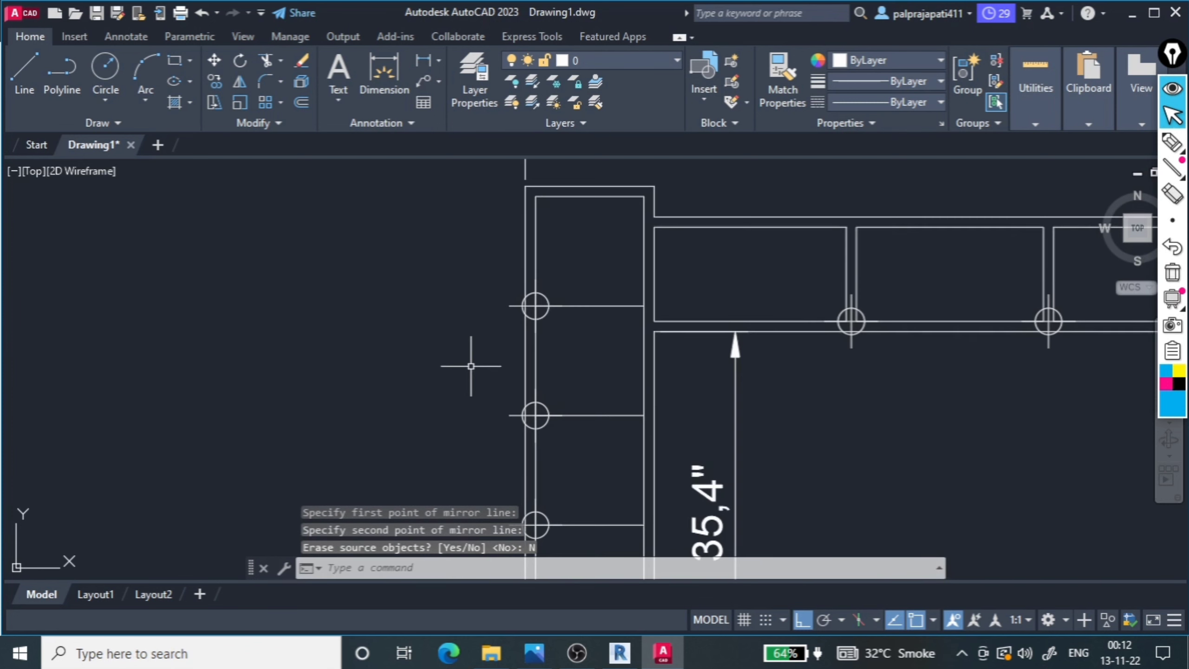
left_click(608, 283)
left_click(585, 333)
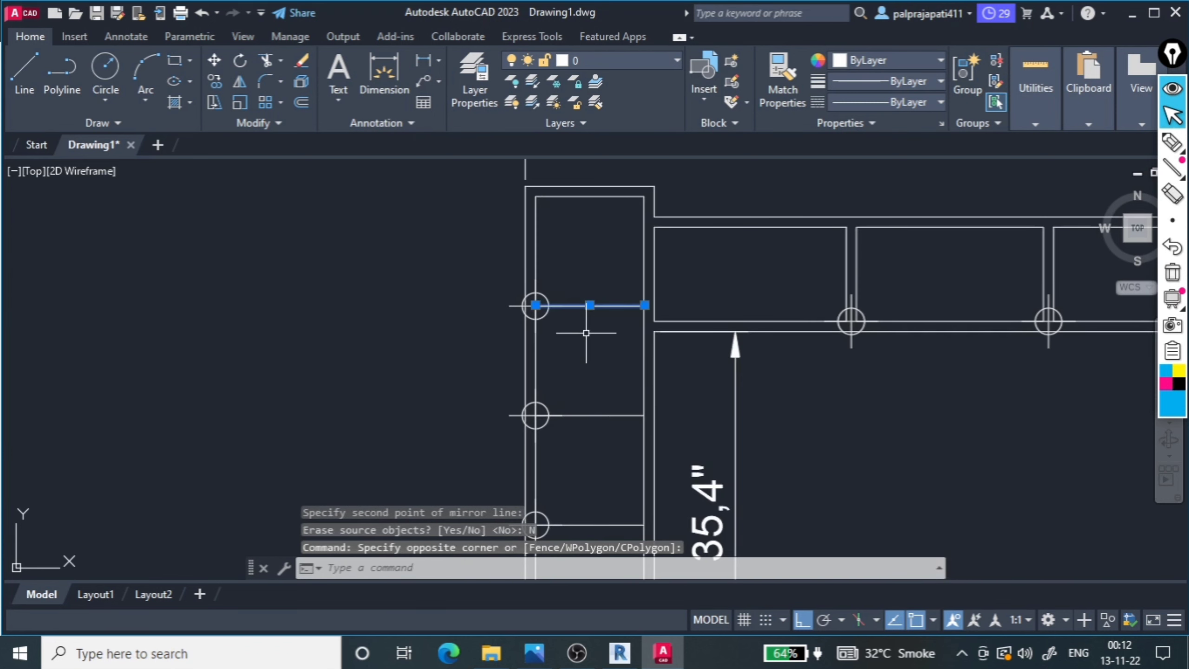
type("o")
key("Return")
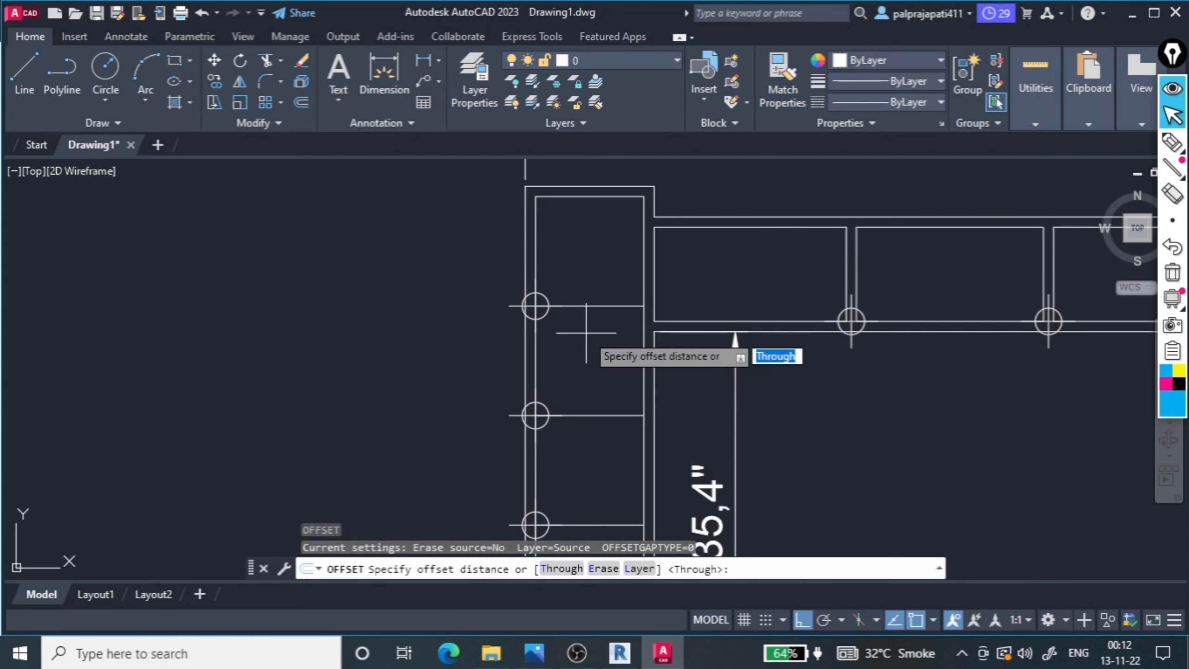
type(".25")
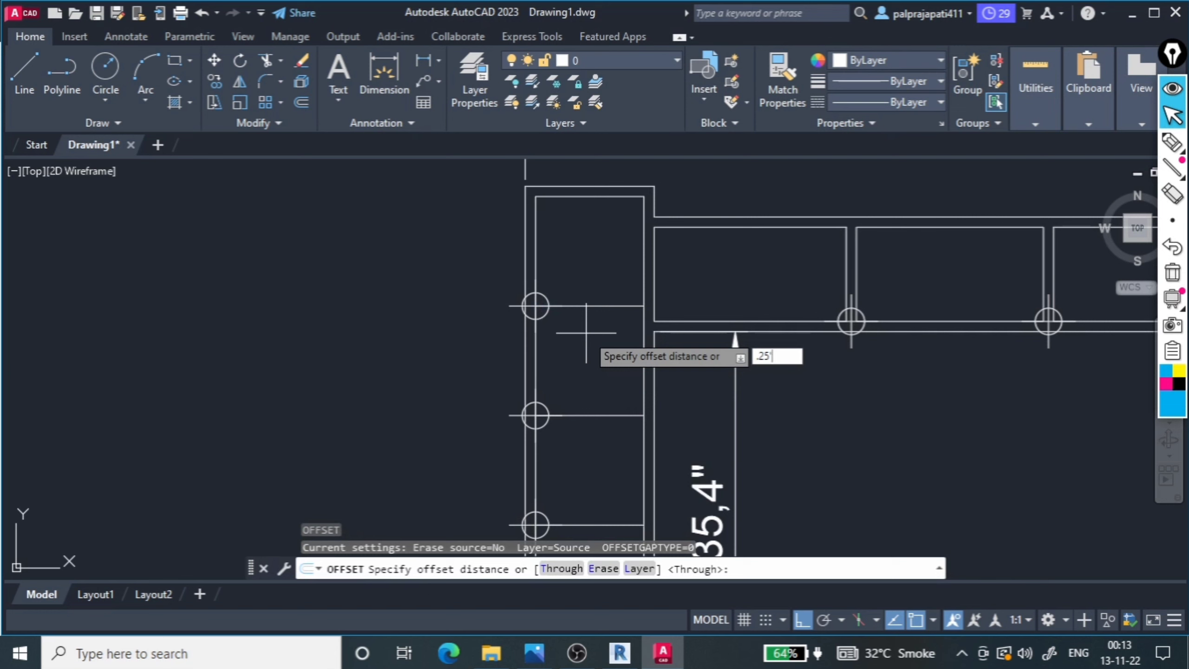
key("Return")
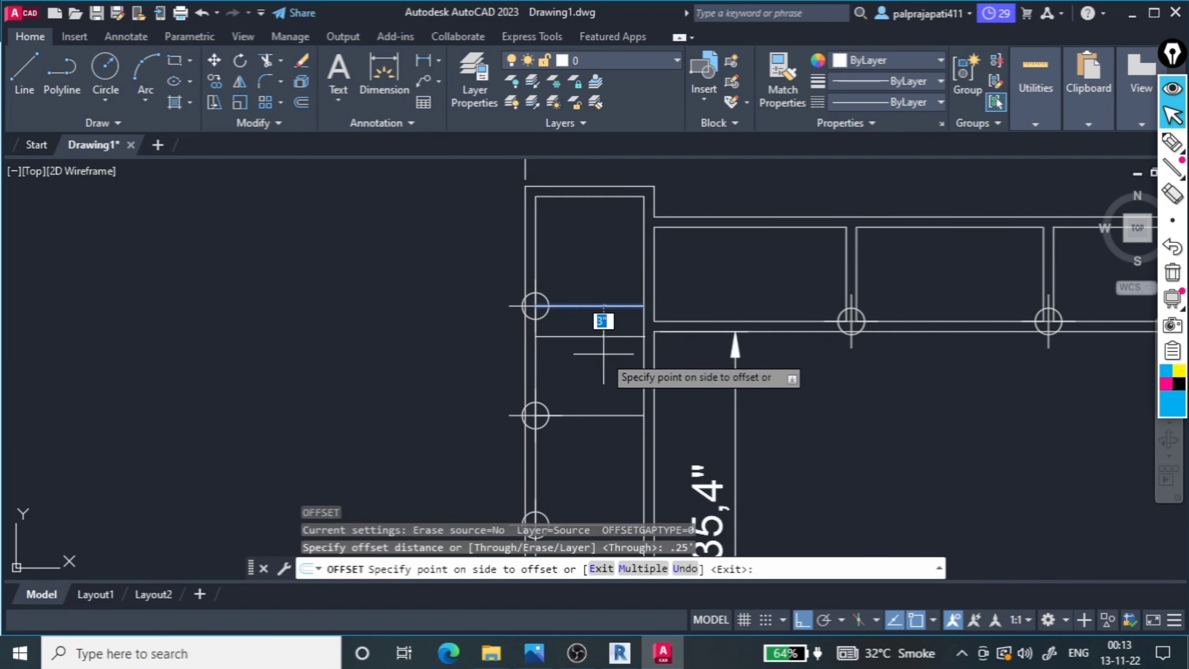
type(".25'")
left_click(604, 354)
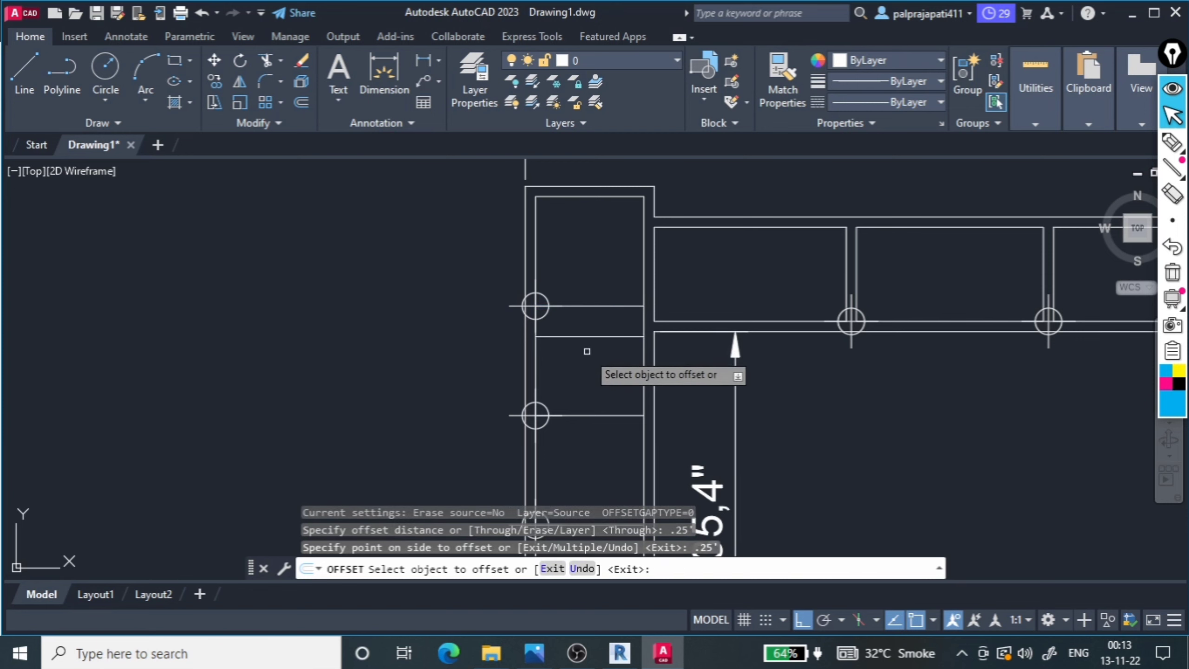
key("Escape")
Delete the unwanted offset line below the top shelf
key("Escape")
left_click(590, 336)
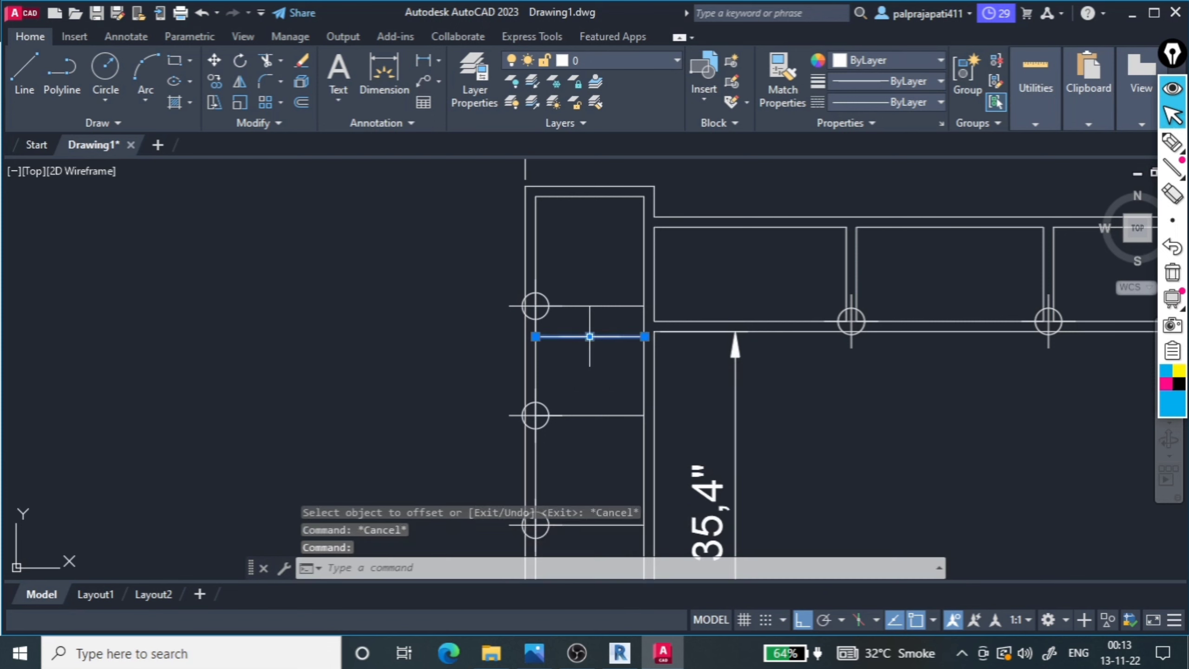
key("Escape")
left_click(585, 336)
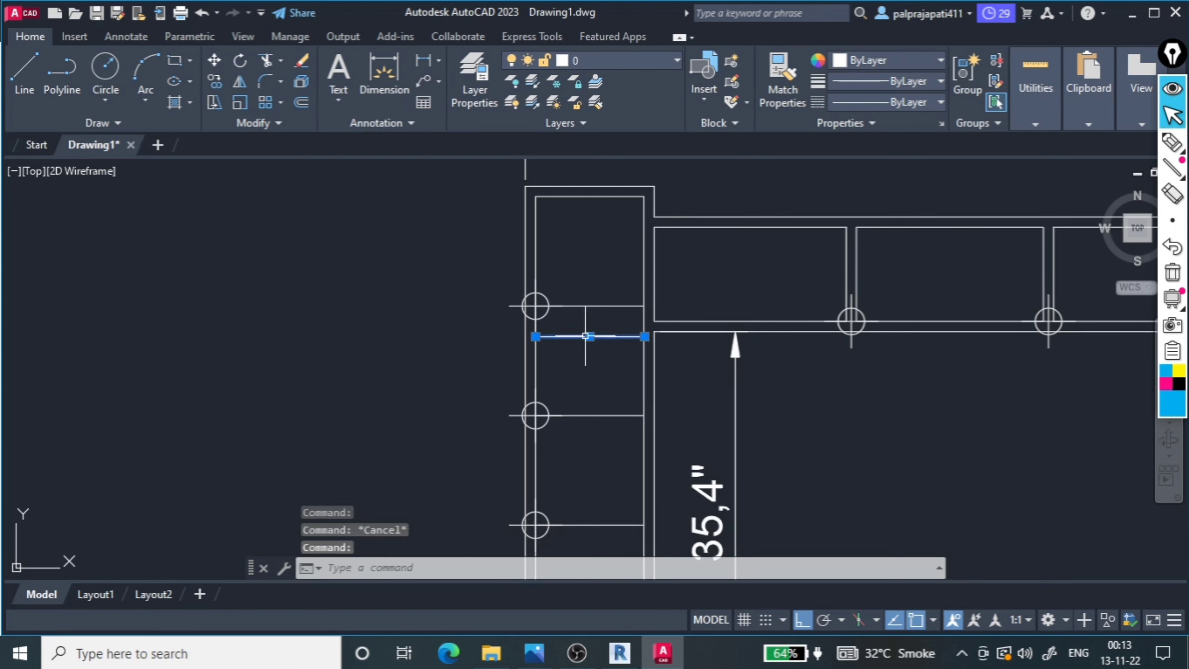
key("Delete")
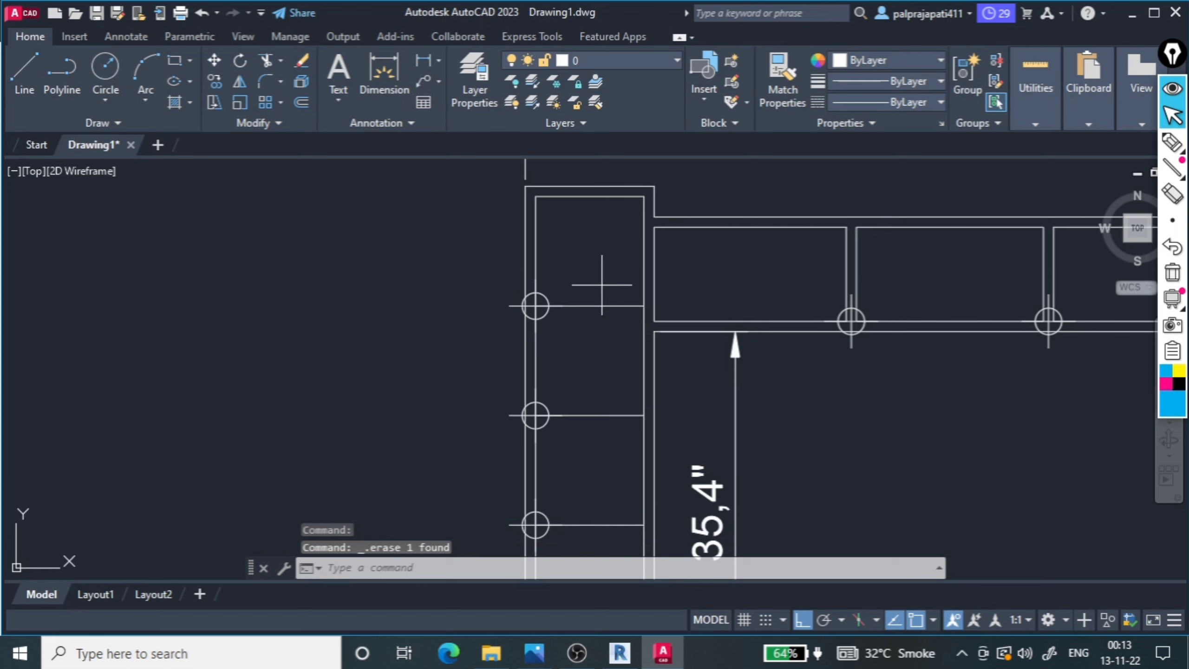
Start a second offset of the top shelf line at 25, then cancel it
left_click(591, 306)
left_click(579, 338)
type("o")
key("Return")
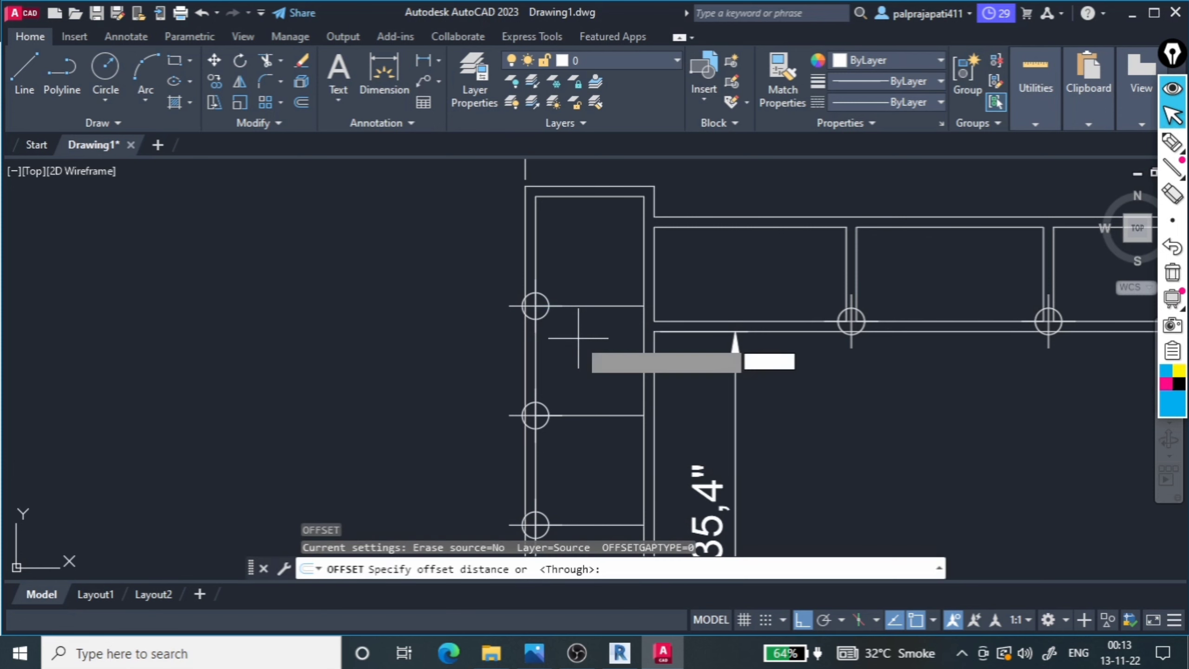
type(".25")
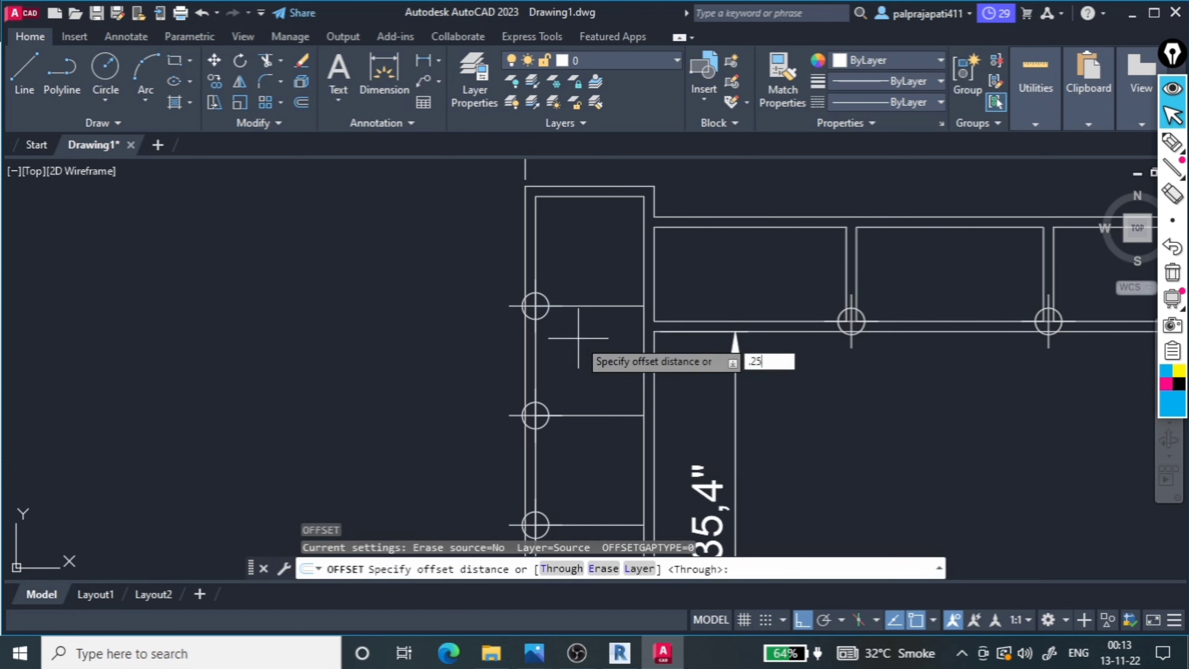
left_click(590, 338)
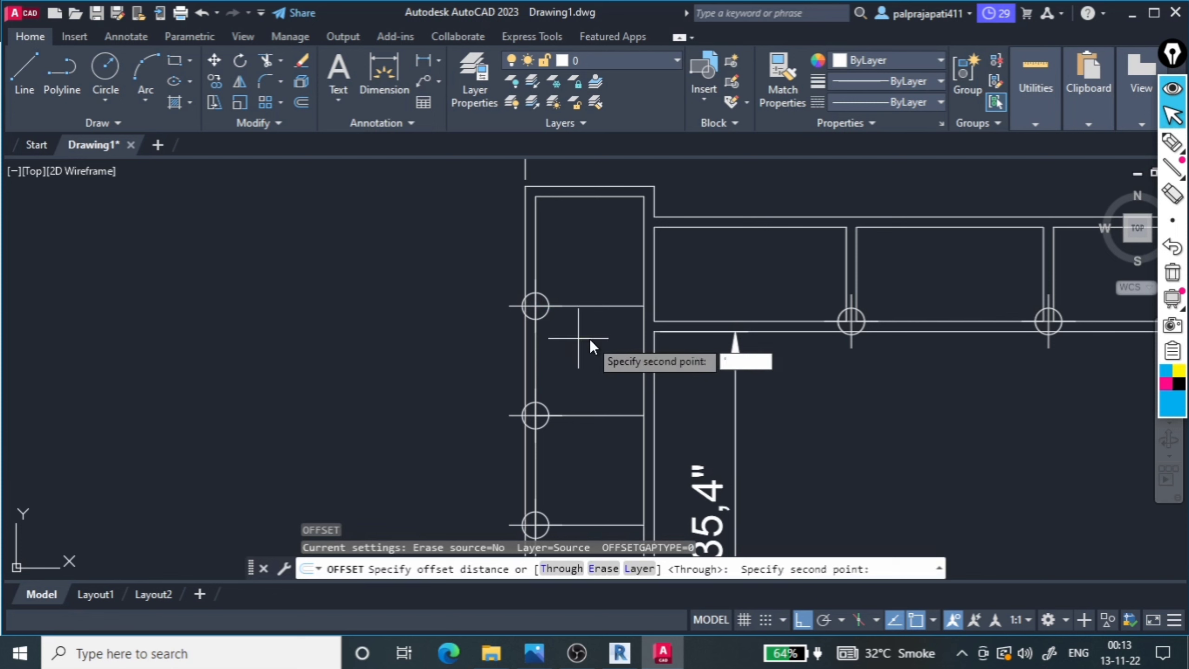
key("Escape")
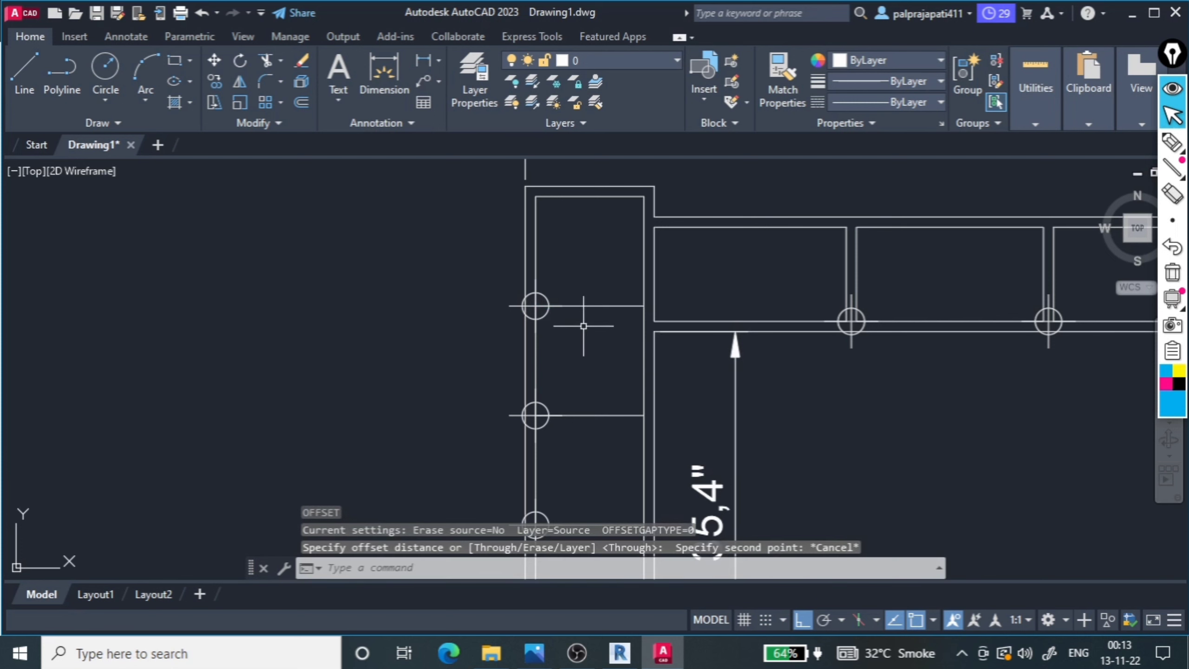
Offset the upper-left shelf line .25" above and below to give it thickness
left_click(591, 320)
left_click(585, 291)
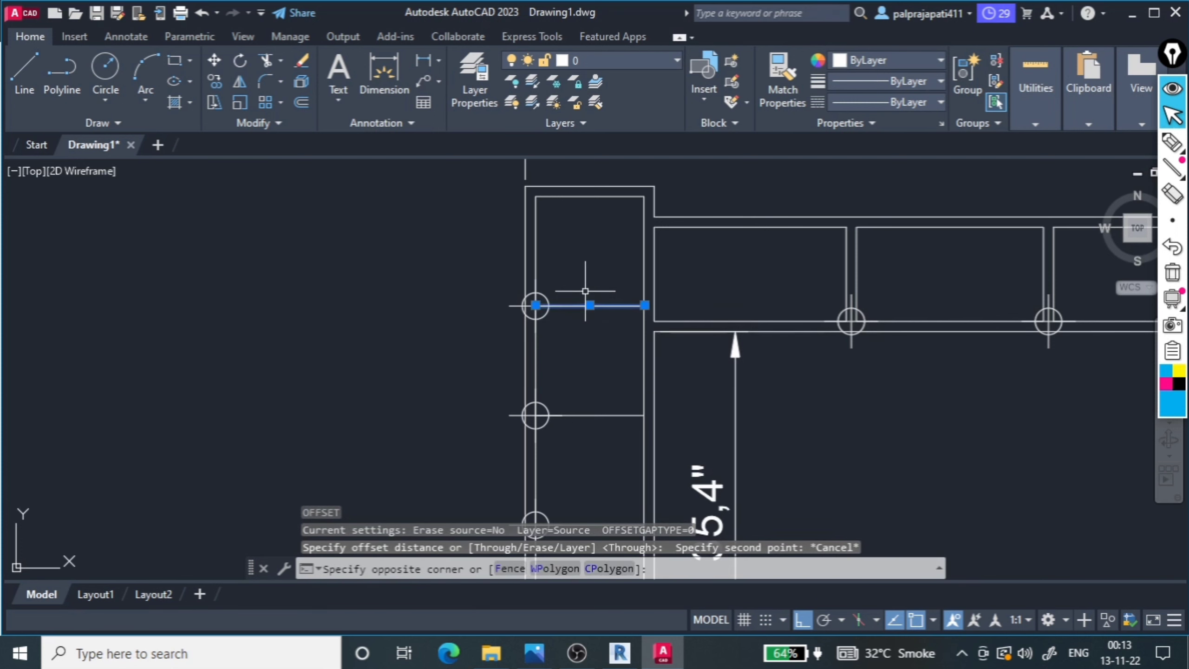
type("o")
key("Return")
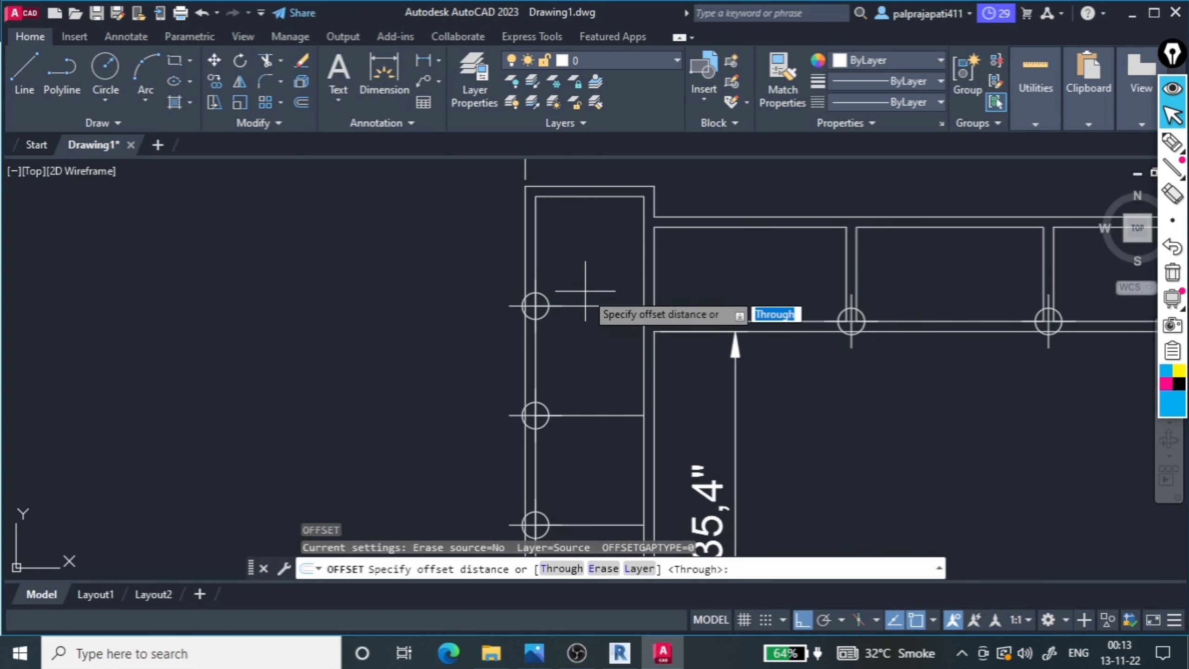
type(".25")
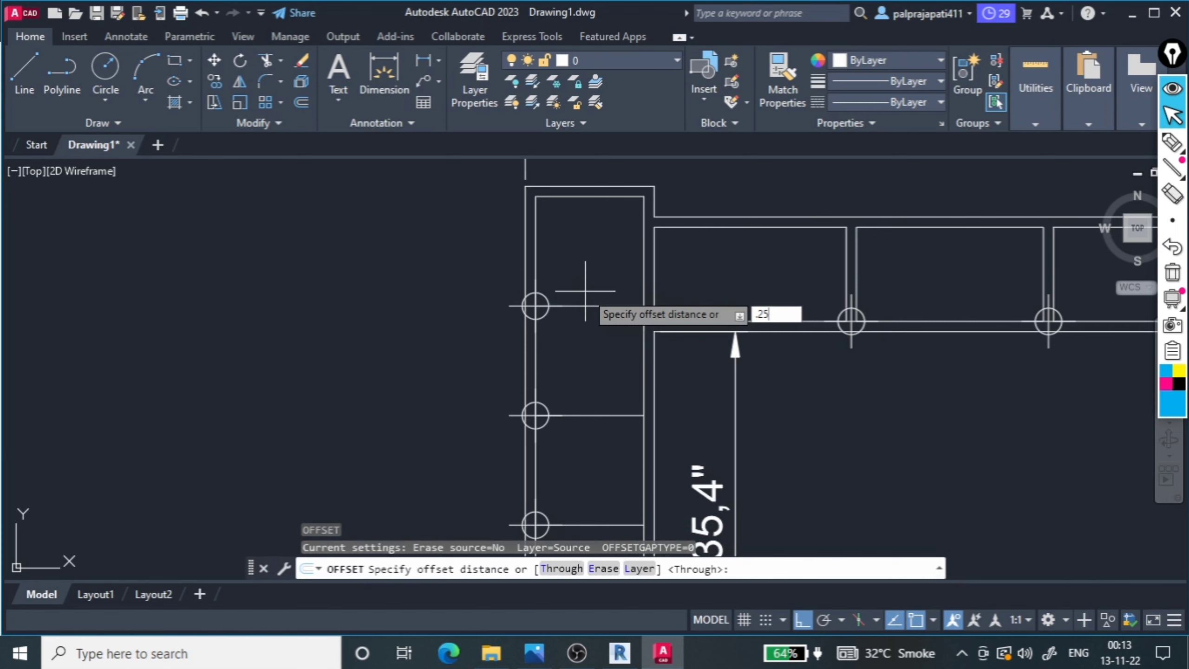
type("\"")
key("Return")
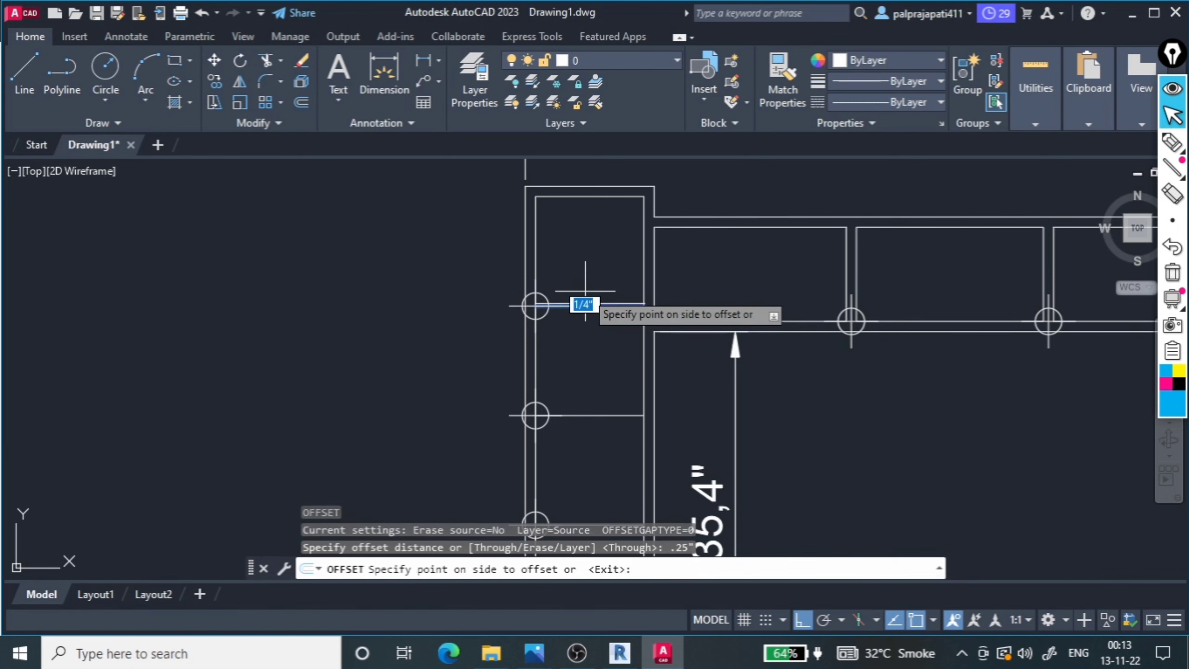
left_click(564, 293)
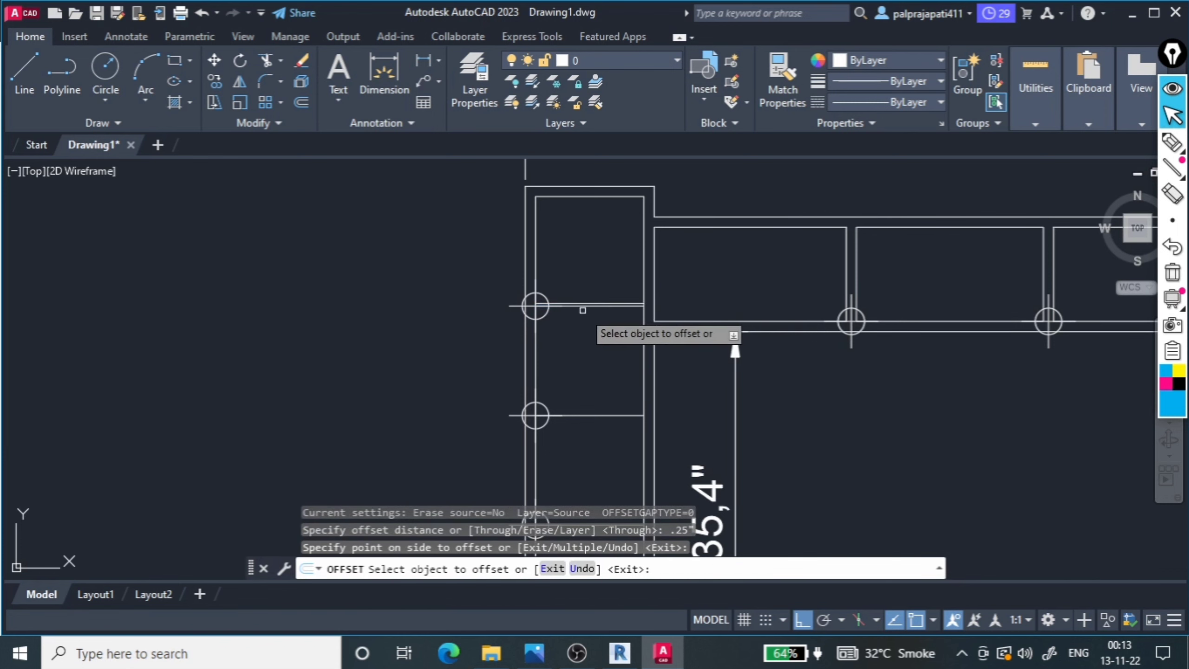
left_click(580, 307)
left_click(587, 337)
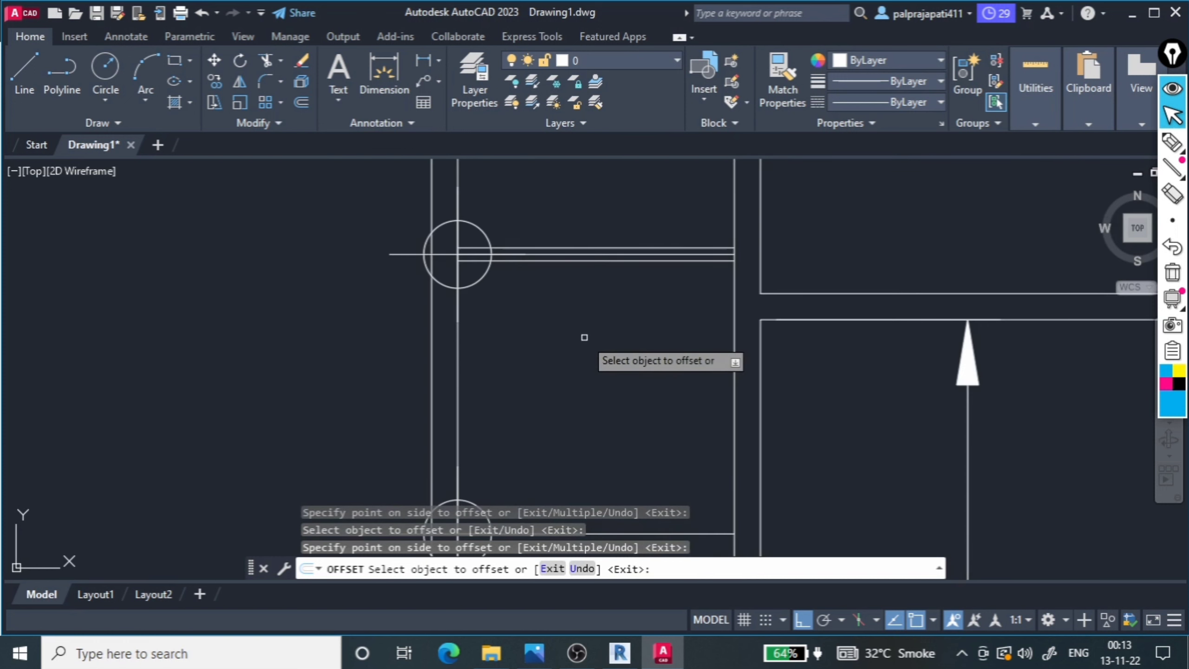
scroll(587, 337, "up", 4)
key("Escape")
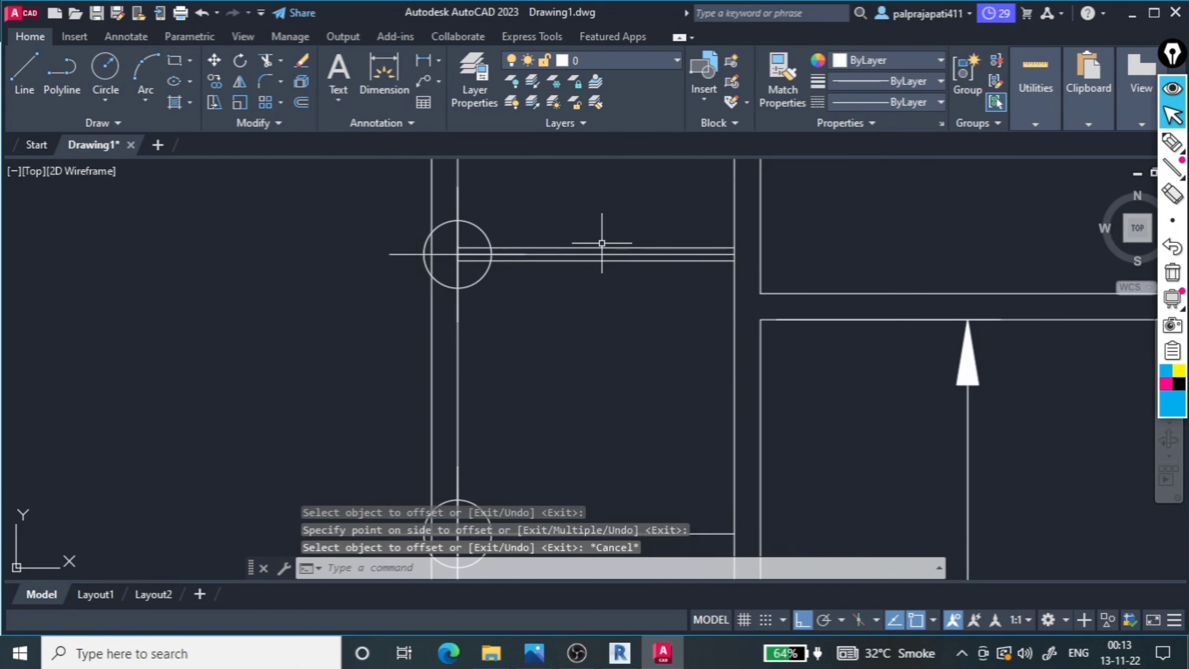
left_click(604, 248)
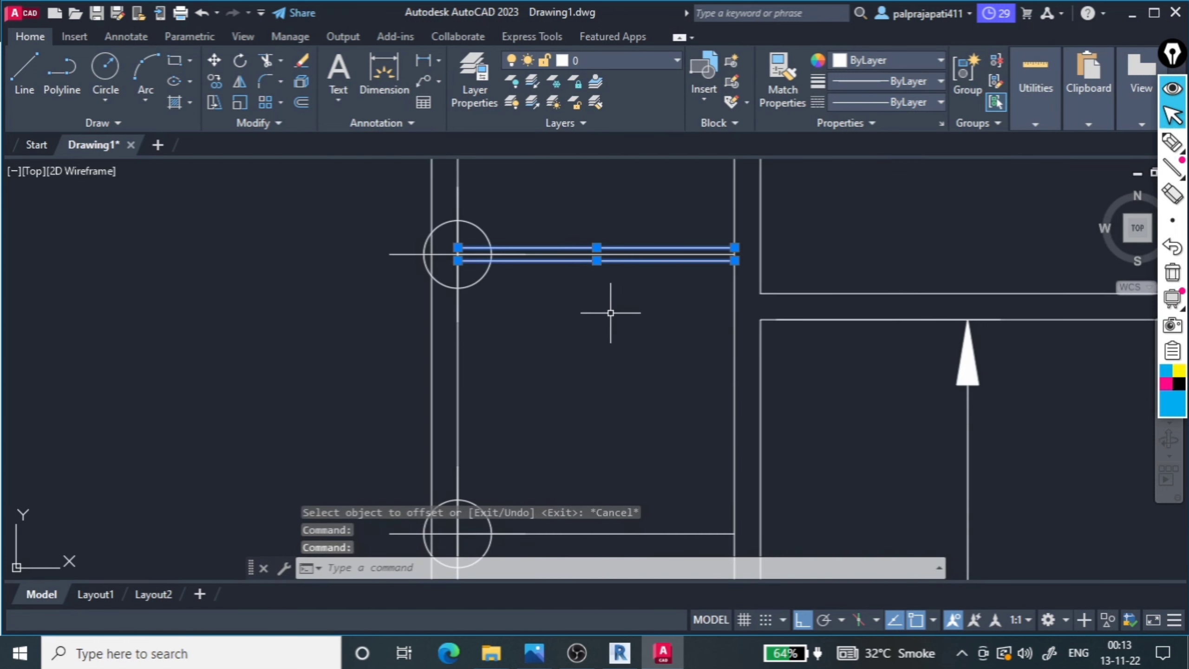
Copy the double shelf lines onto the second, third and bottom left shelves
type("co")
key("Return")
left_click(734, 255)
scroll(735, 299, "down", 3)
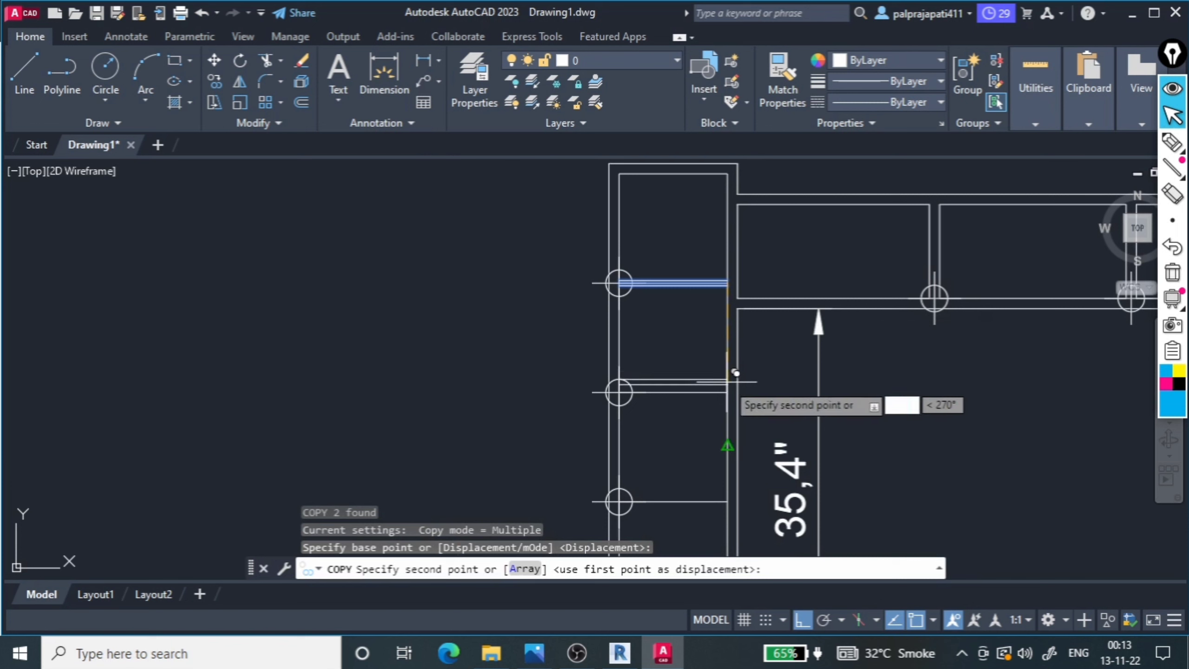
left_click(735, 383)
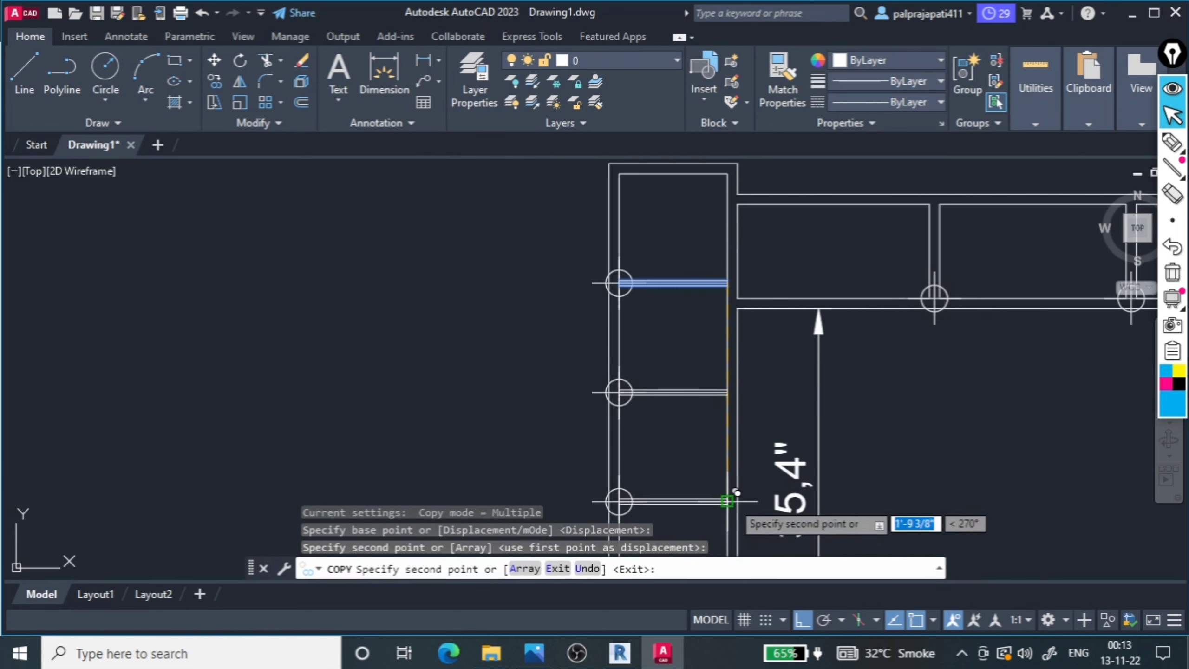
left_click(741, 492)
scroll(740, 492, "down", 3)
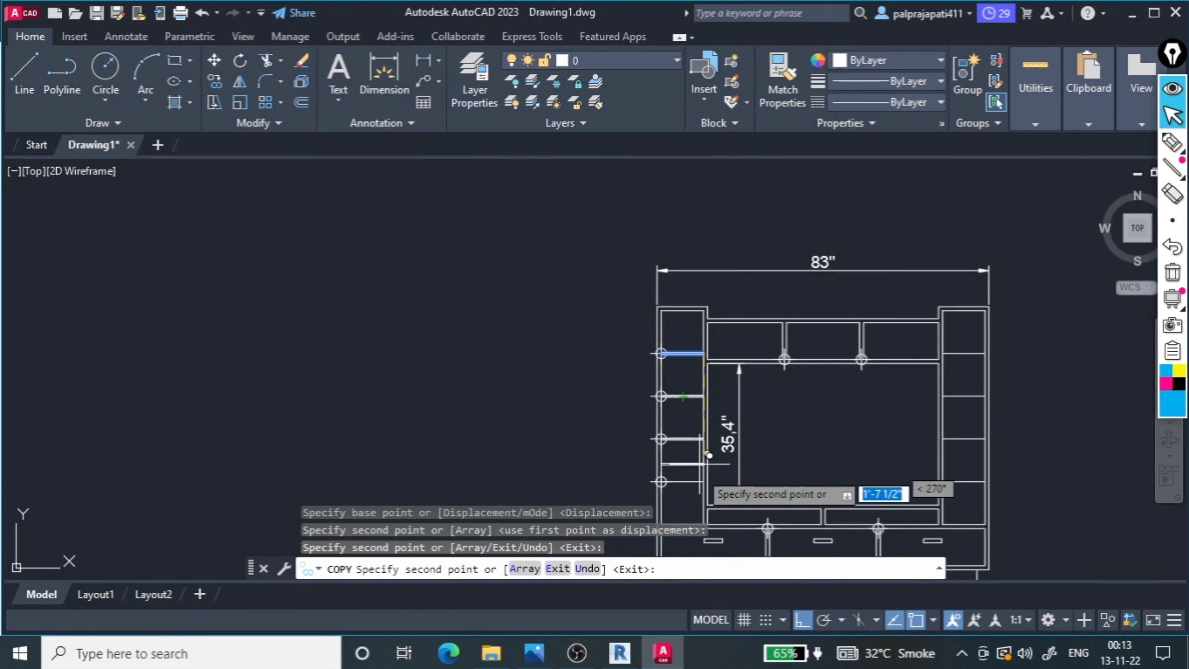
scroll(708, 497, "up", 3)
left_click(712, 446)
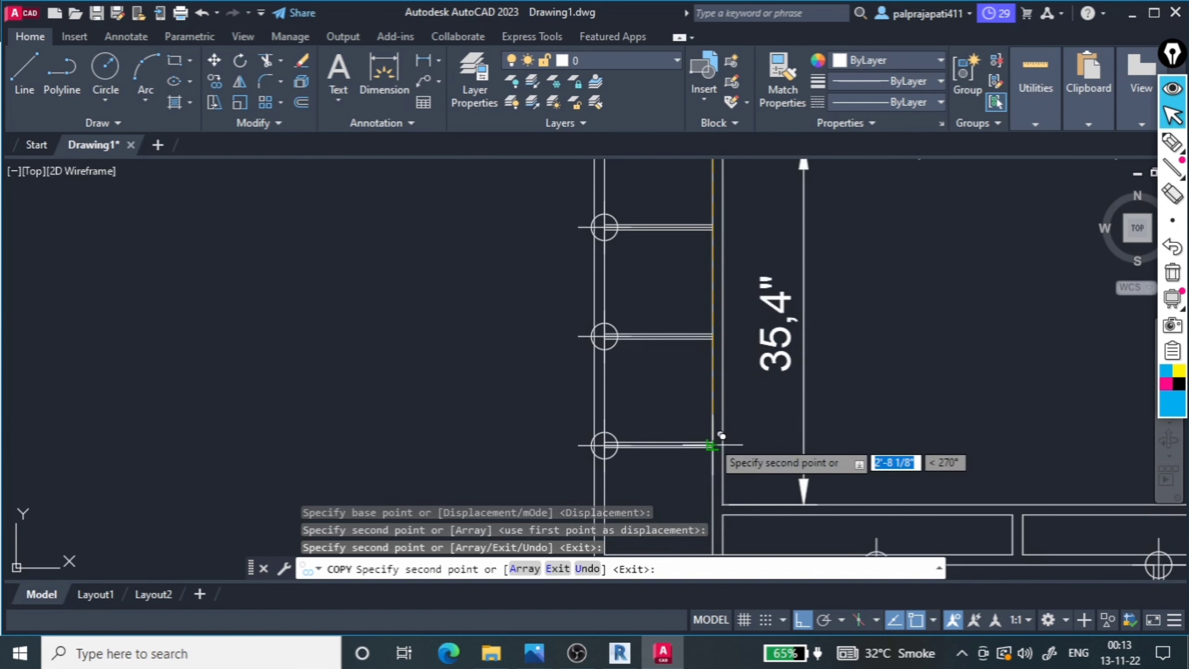
Place another copy of the double shelf lines on the right cabinet's shelf
scroll(683, 441, "down", 3)
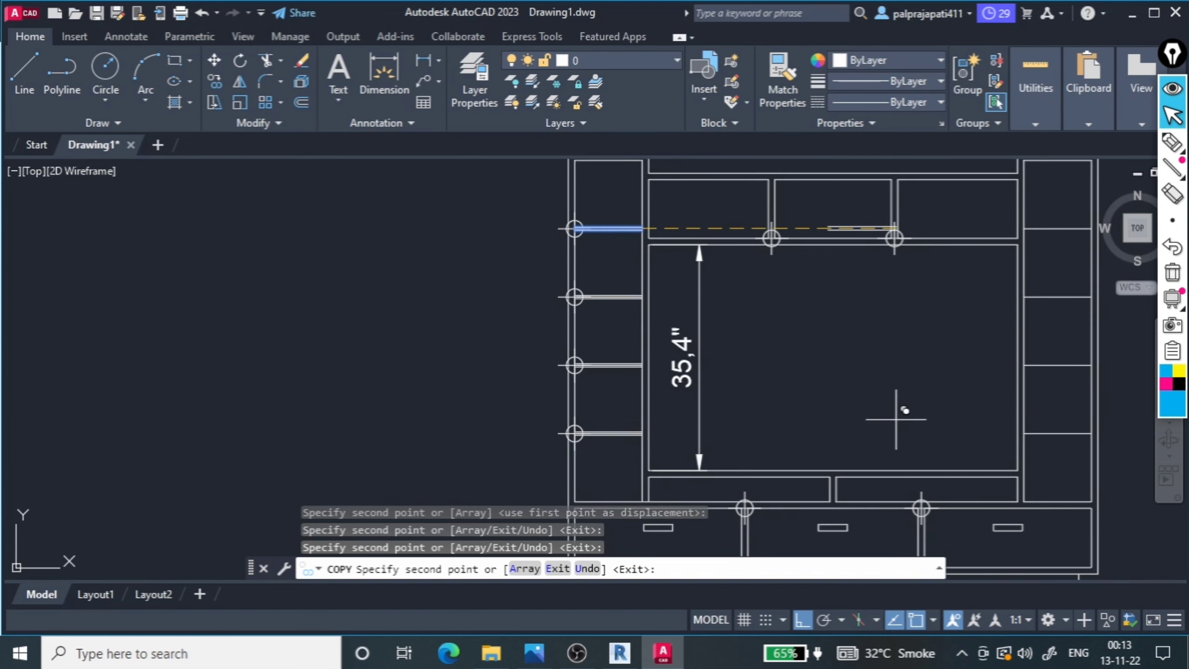
scroll(1003, 421, "up", 5)
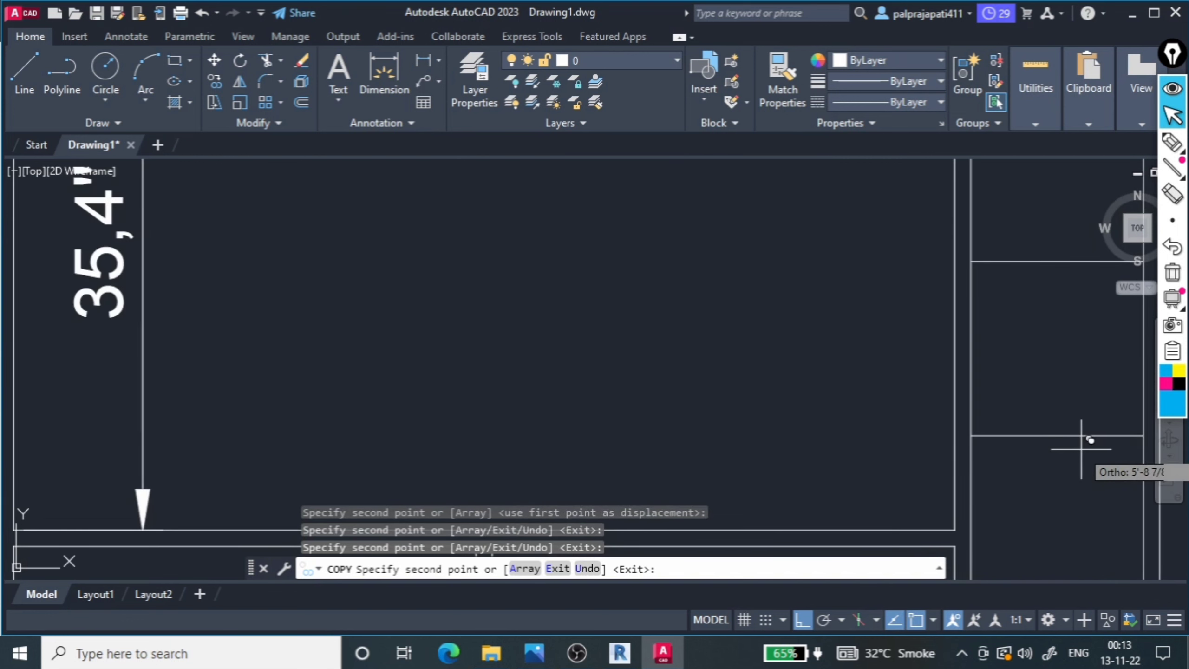
left_click(1152, 438)
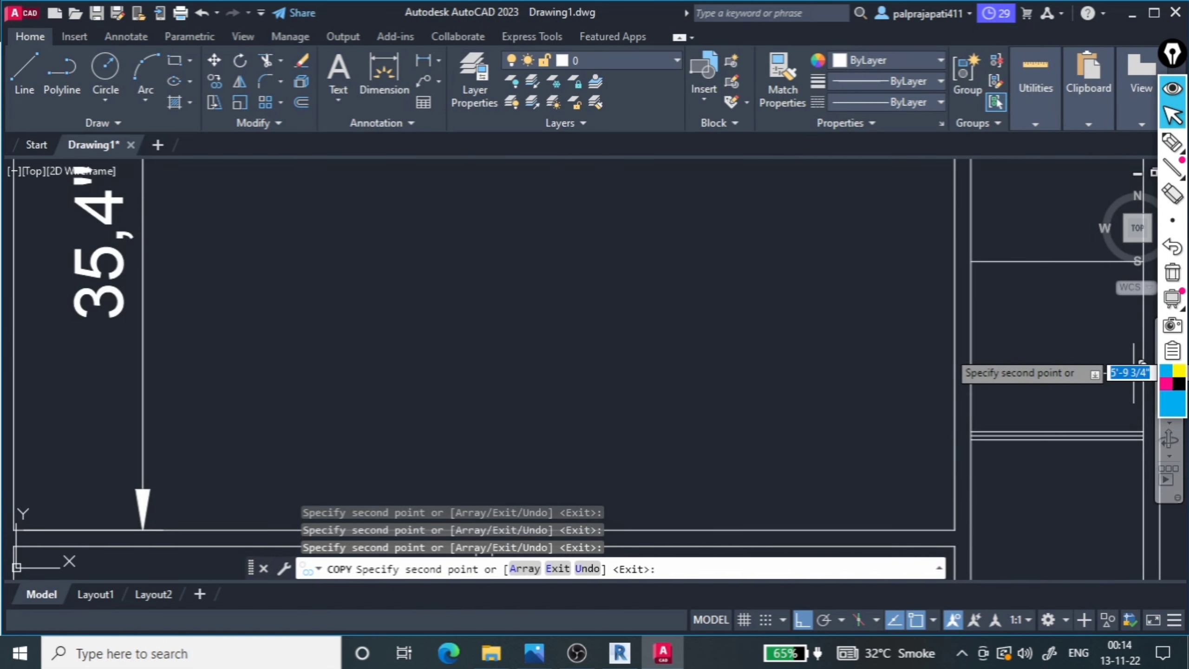
scroll(770, 364, "down", 4)
scroll(757, 332, "up", 1)
scroll(796, 340, "up", 3)
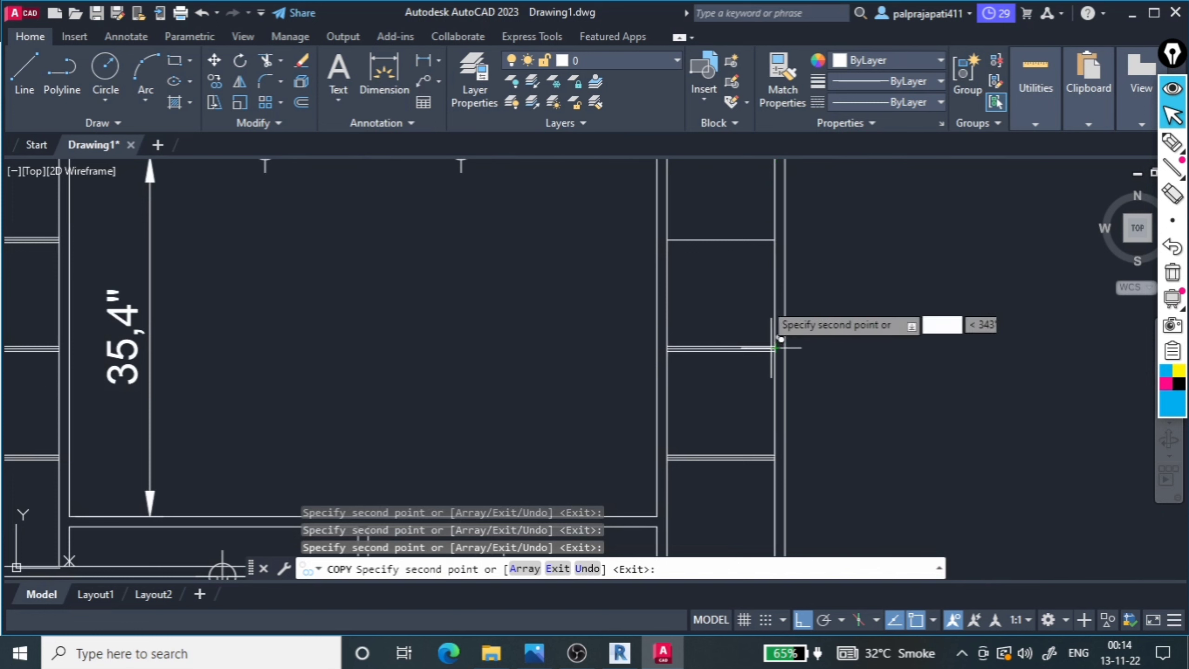
scroll(775, 239, "down", 4)
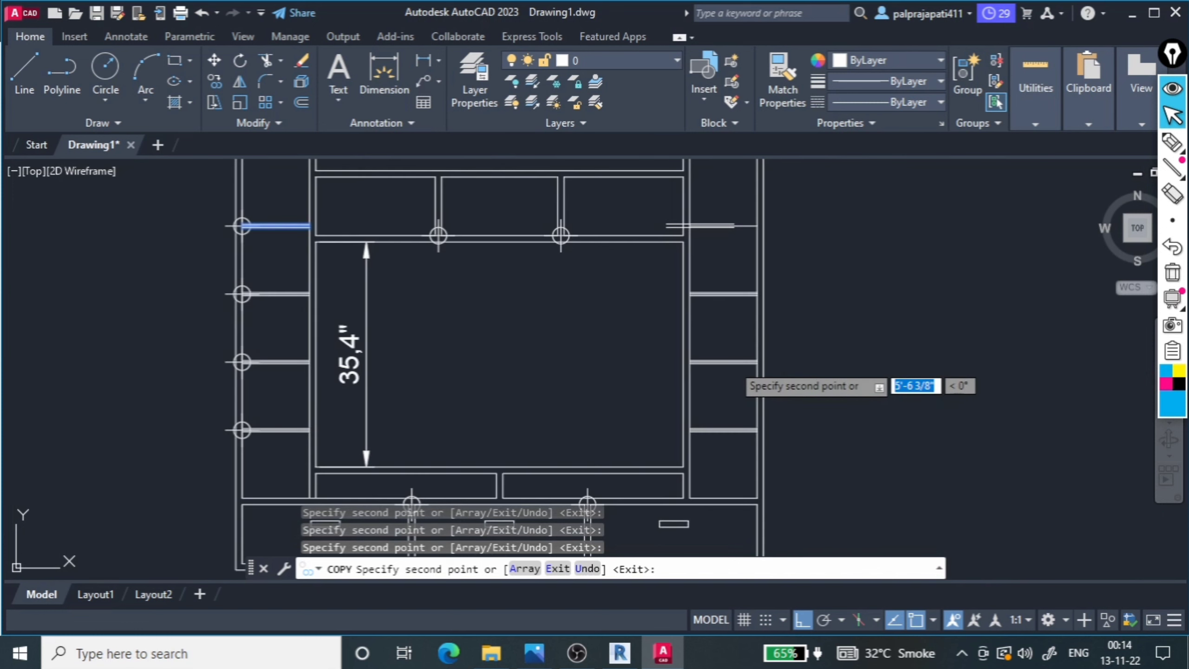
scroll(732, 291, "up", 4)
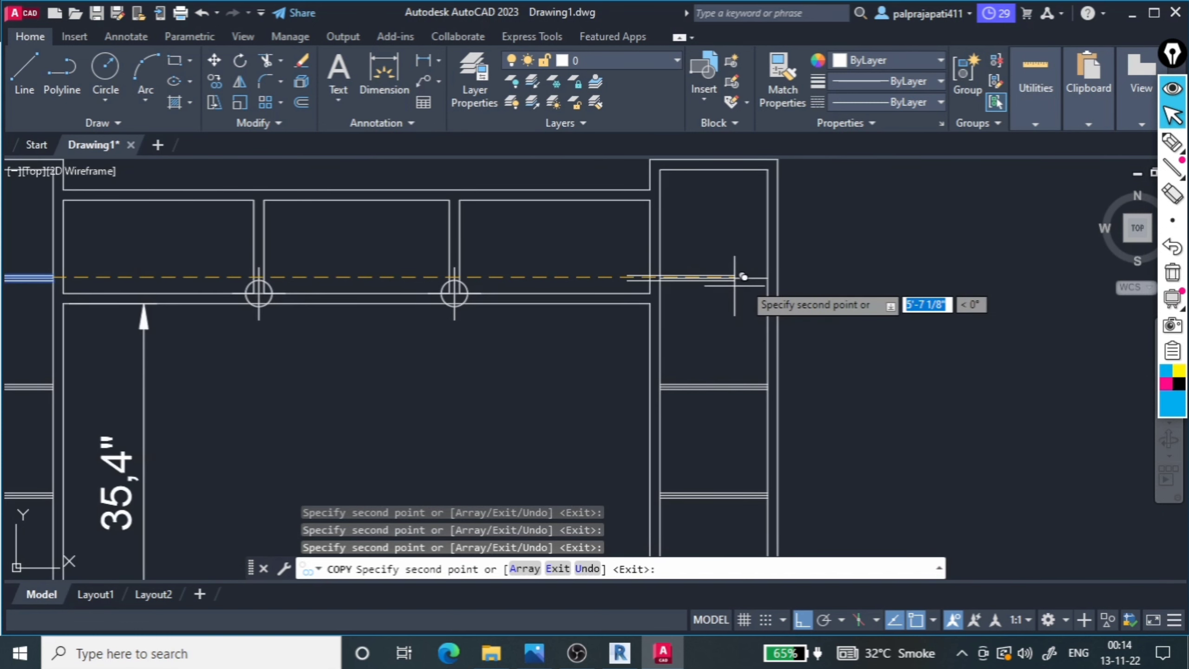
scroll(885, 312, "down", 4)
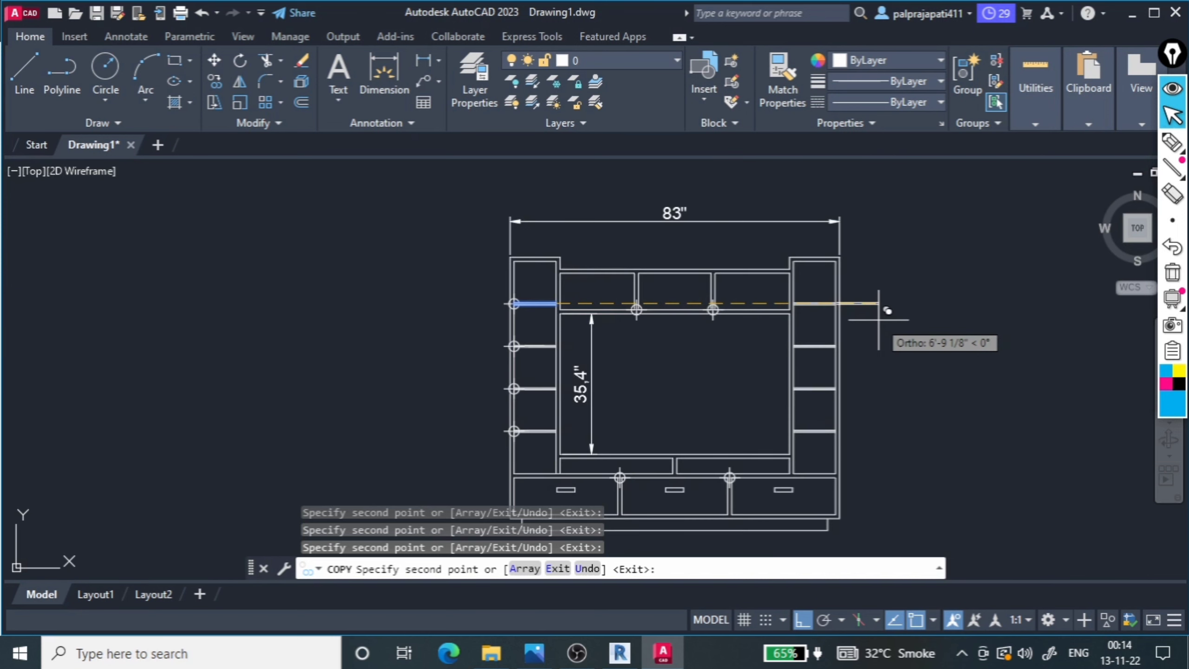
key("Escape")
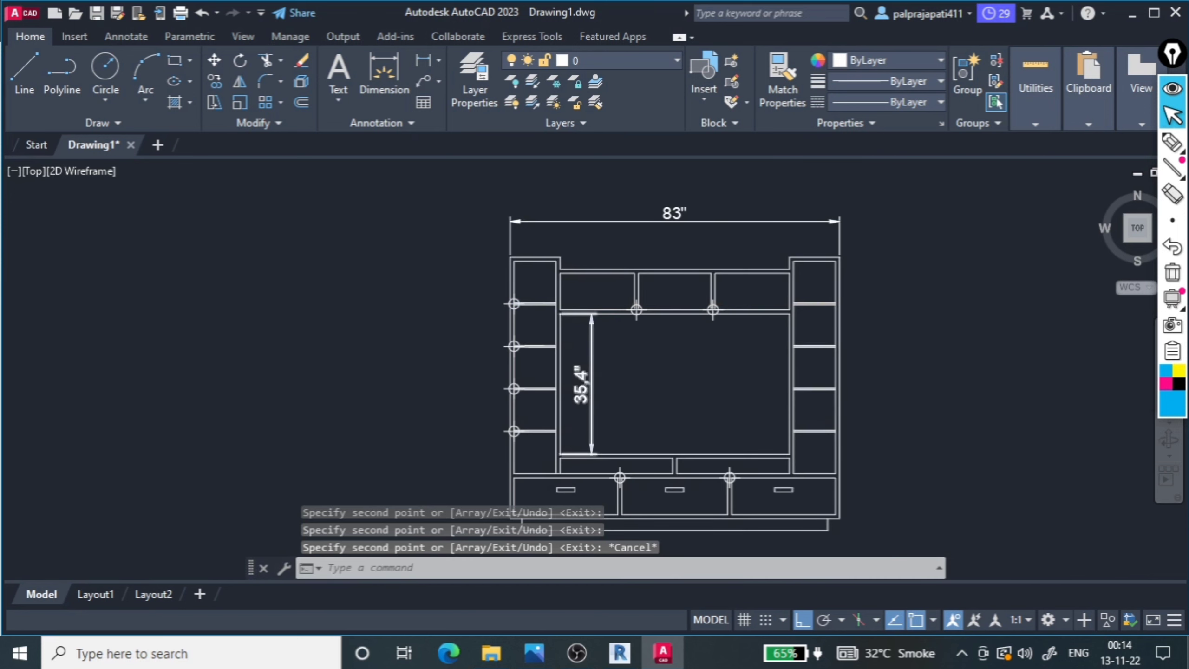
scroll(550, 328, "up", 6)
Inspect the left-side shelf lines by selecting them up close
scroll(538, 492, "up", 2)
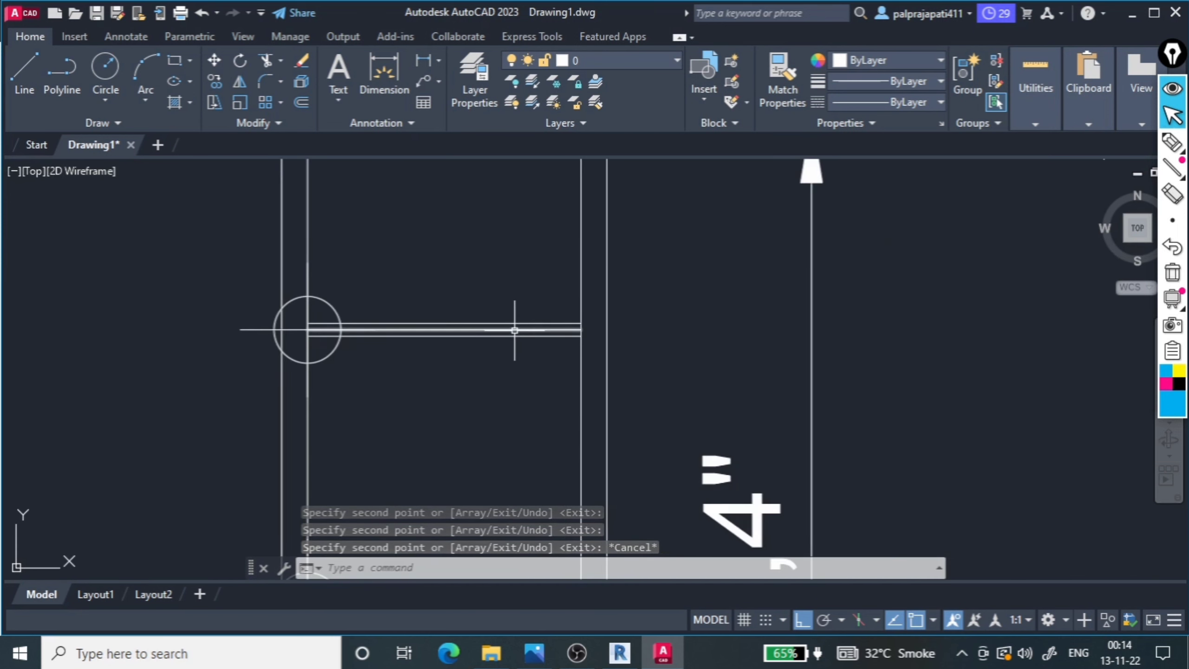
left_click(515, 331)
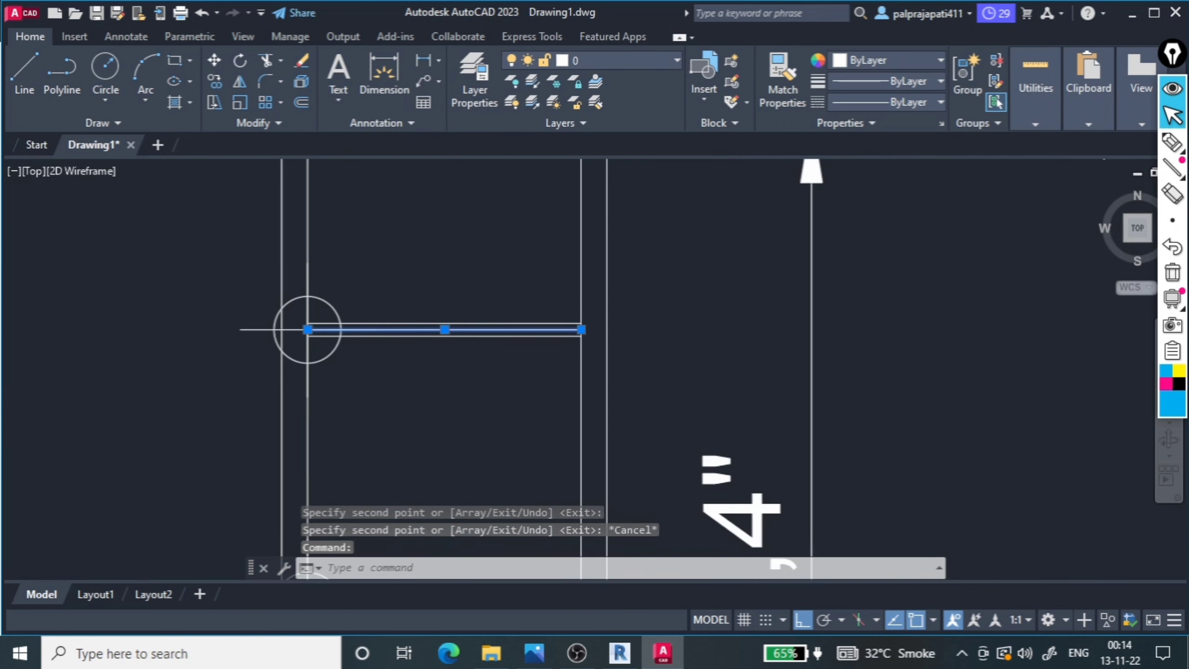
middle_click_drag(452, 164, 512, 222)
scroll(511, 222, "down", 5)
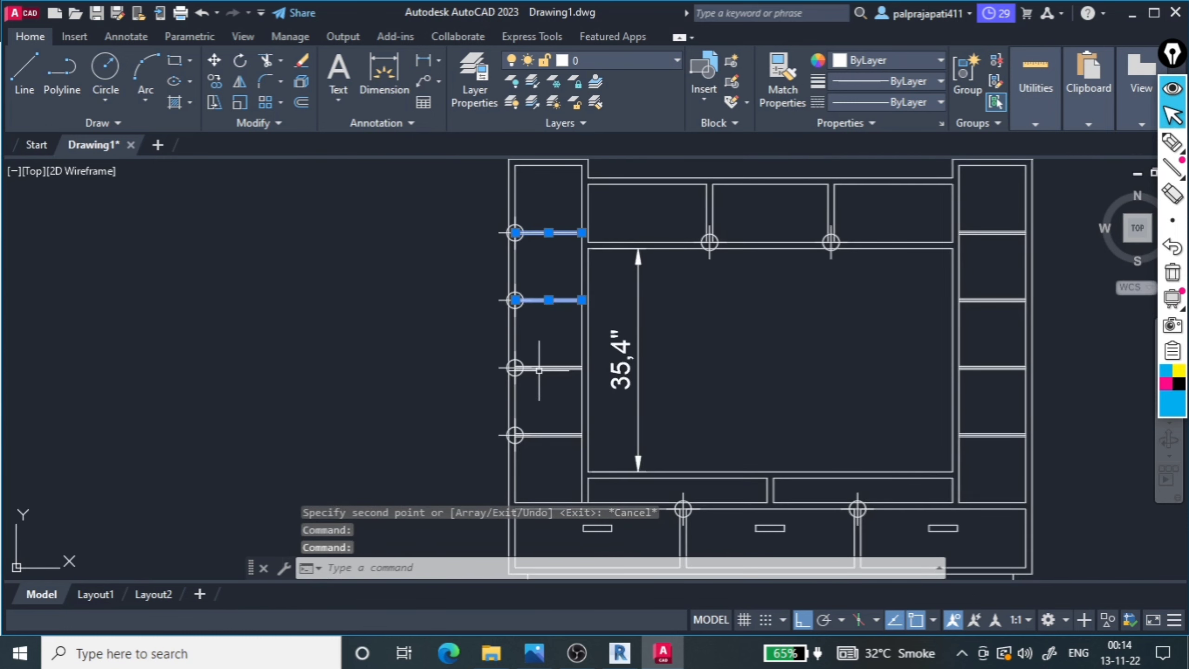
scroll(540, 373, "up", 8)
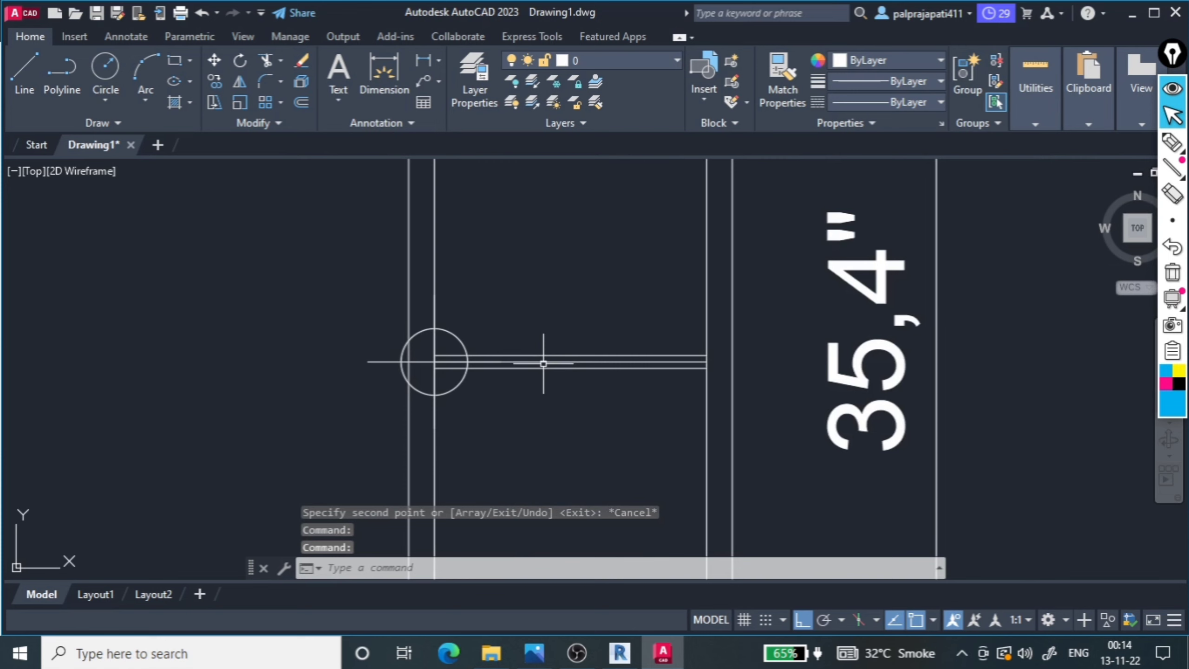
left_click(547, 358)
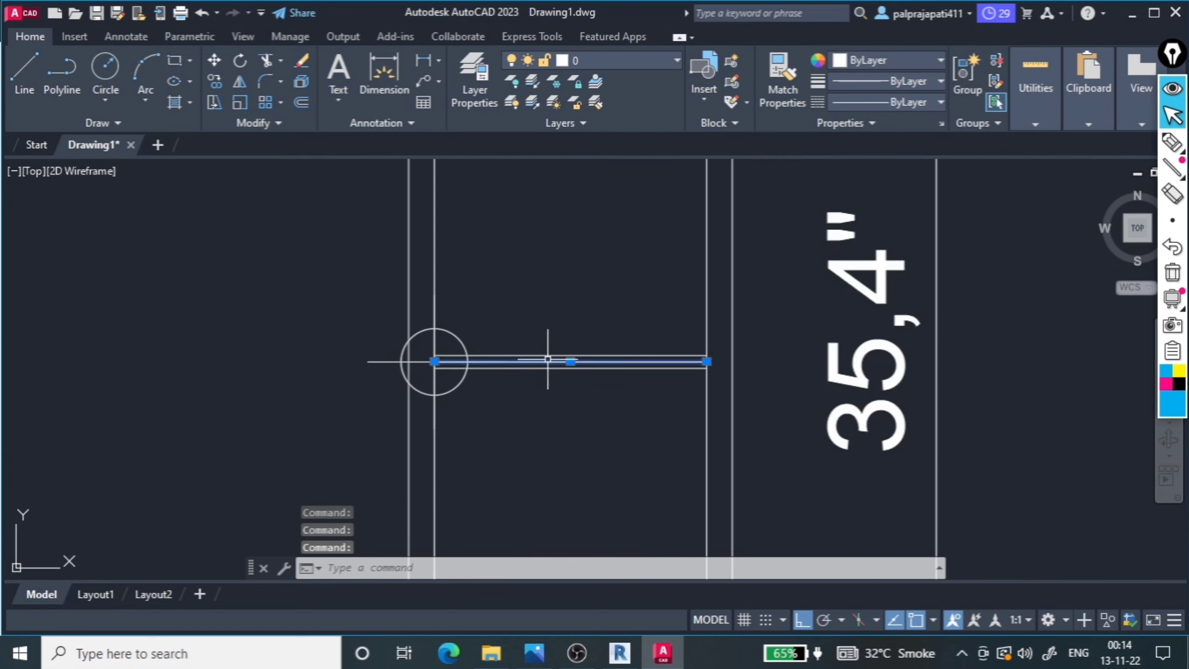
middle_click_drag(548, 359, 609, 324)
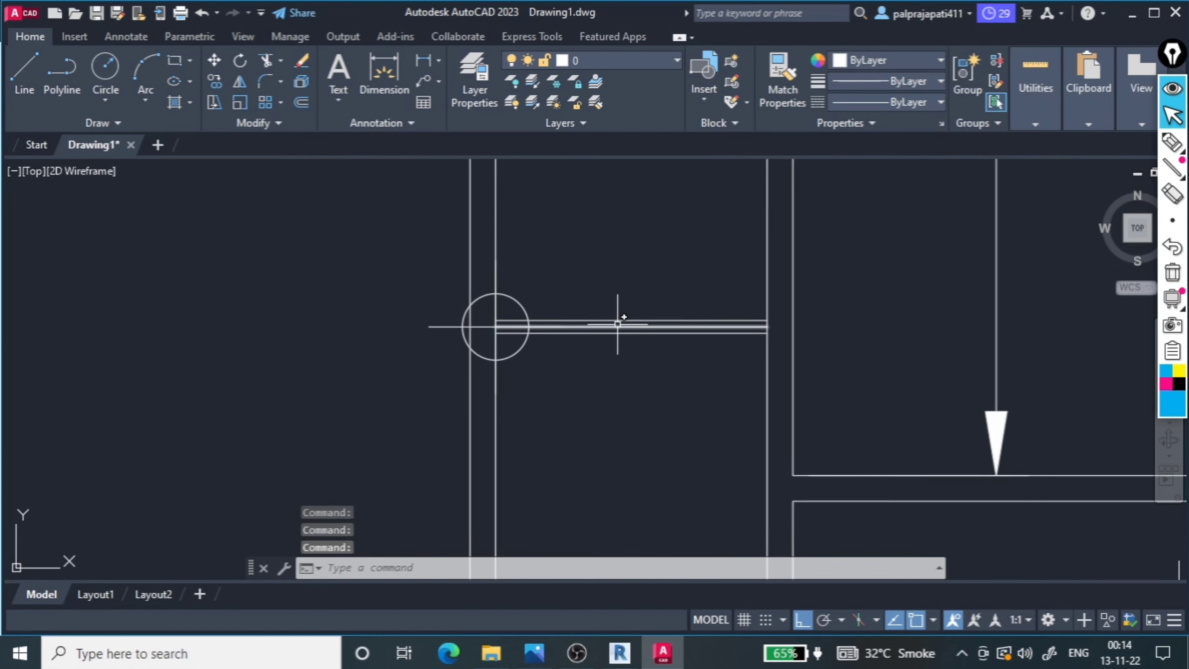
scroll(540, 348, "down", 3)
scroll(778, 345, "down", 2)
scroll(794, 350, "up", 5)
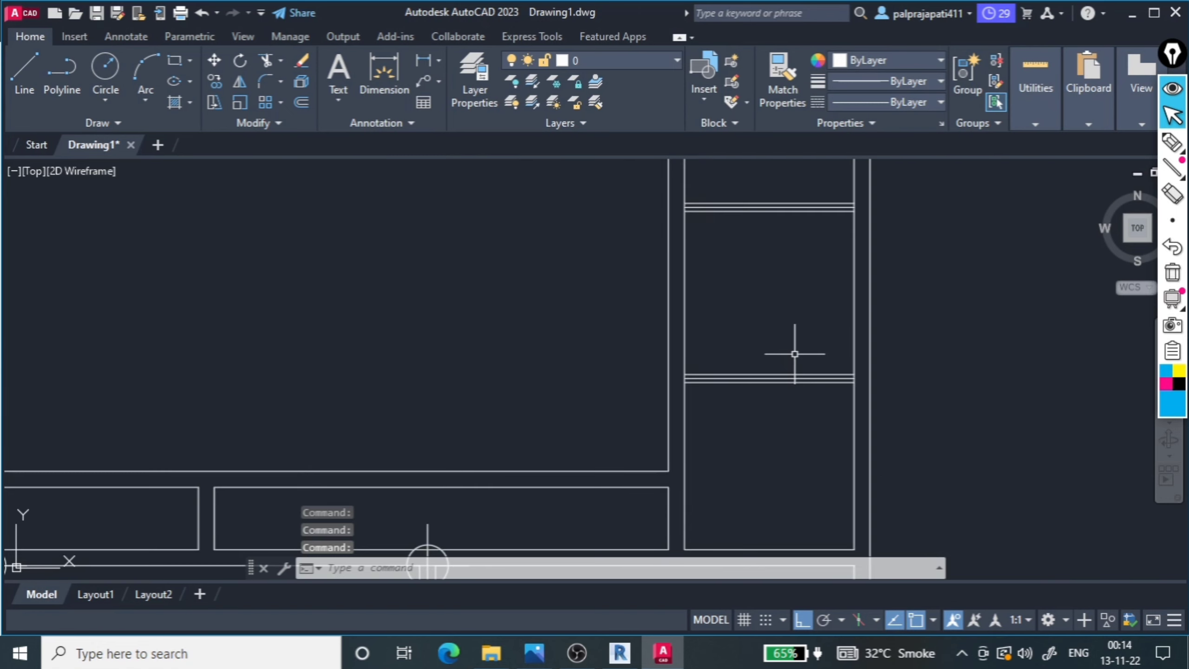
scroll(656, 385, "up", 3)
Inspect the right cabinet's shelf lines, then clear the selection
left_click(655, 393)
scroll(609, 469, "down", 4)
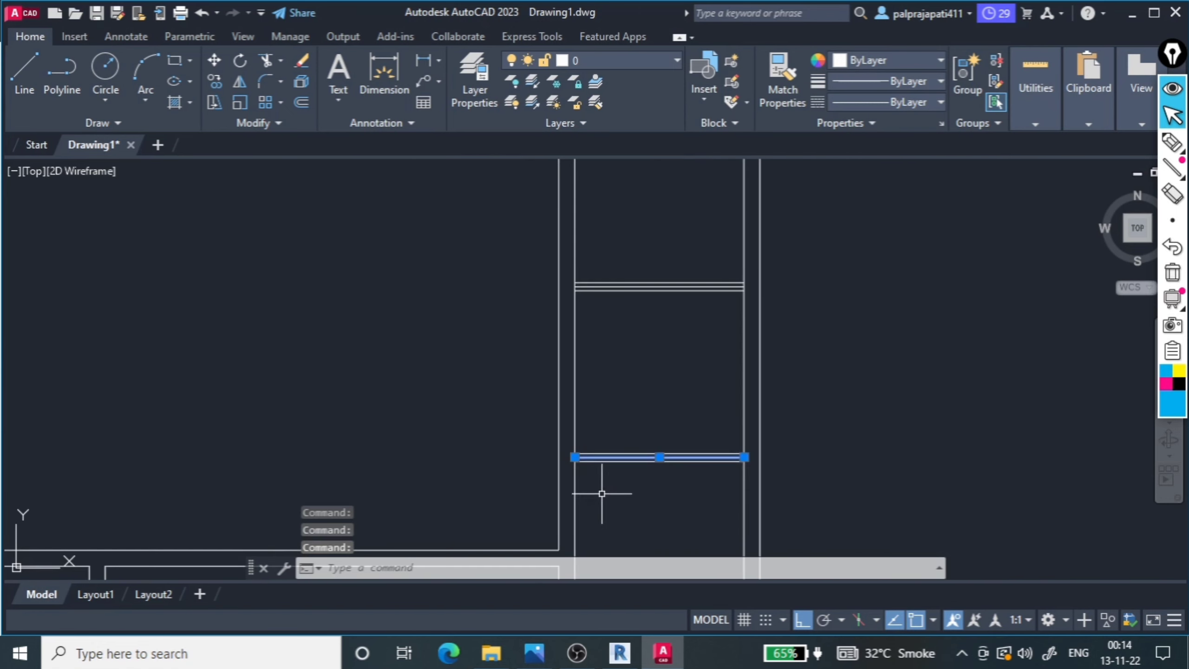
scroll(632, 328, "up", 1)
scroll(653, 272, "up", 3)
left_click(653, 265)
scroll(608, 420, "down", 4)
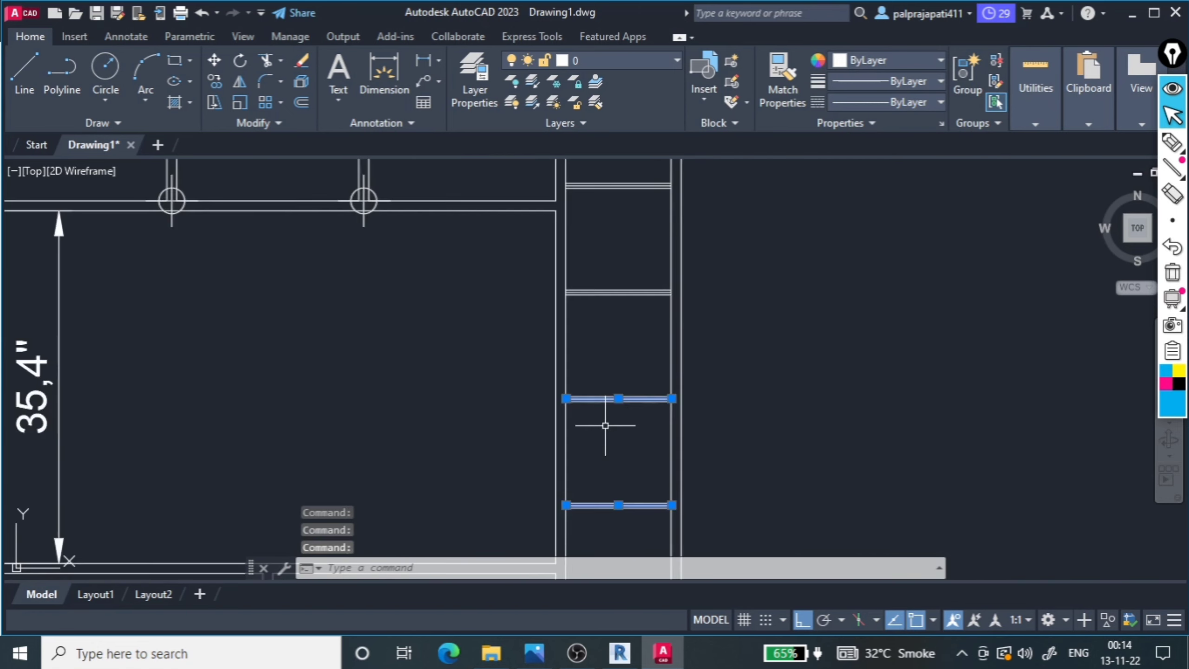
scroll(606, 411, "down", 1)
scroll(601, 337, "up", 4)
scroll(605, 331, "up", 2)
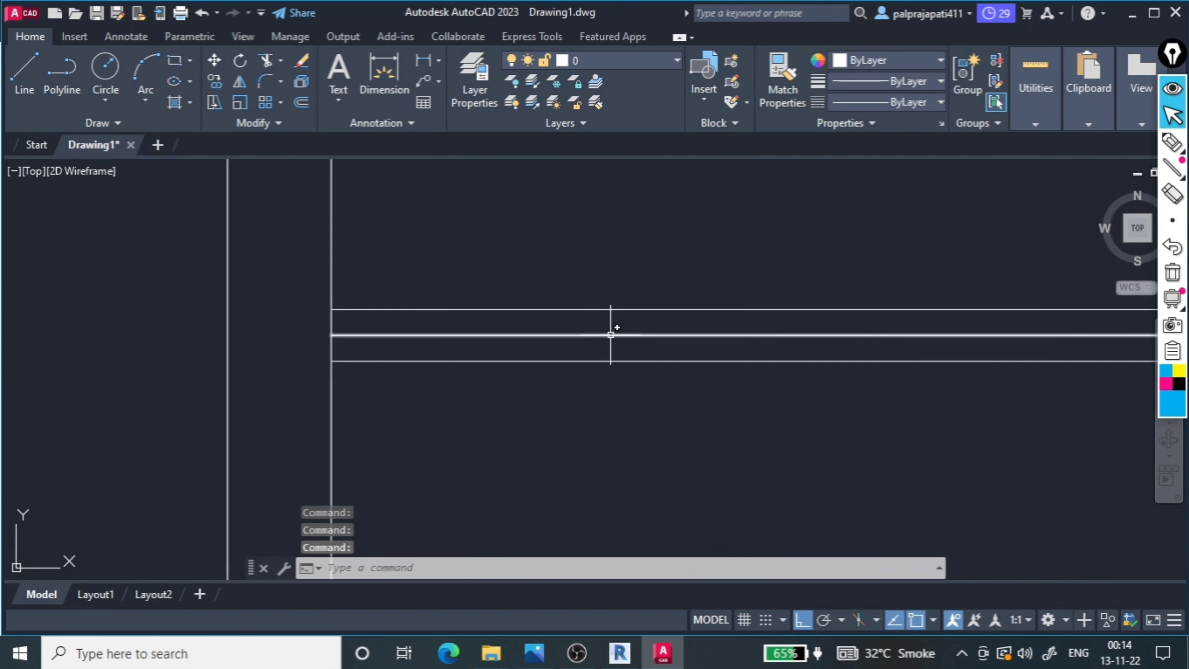
left_click(610, 335)
scroll(585, 476, "down", 2)
scroll(589, 472, "down", 2)
key("Escape")
Delete the extra middle line running across the cabinet's horizontal beam
scroll(634, 281, "up", 3)
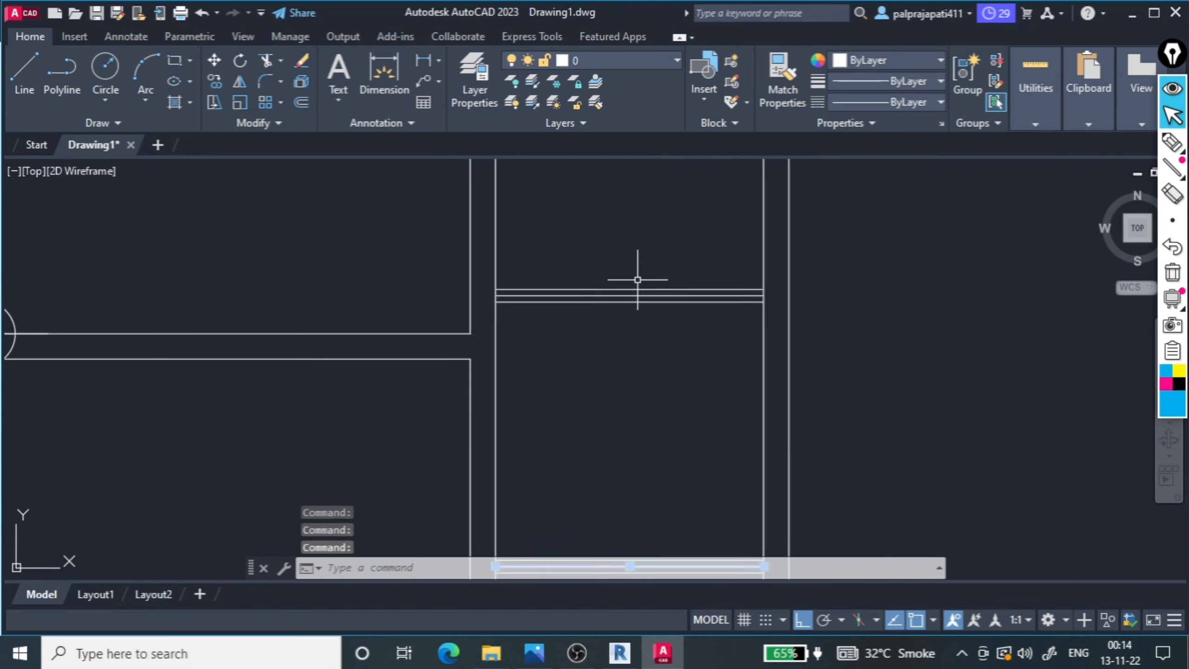
scroll(645, 303, "up", 2)
left_click(649, 318)
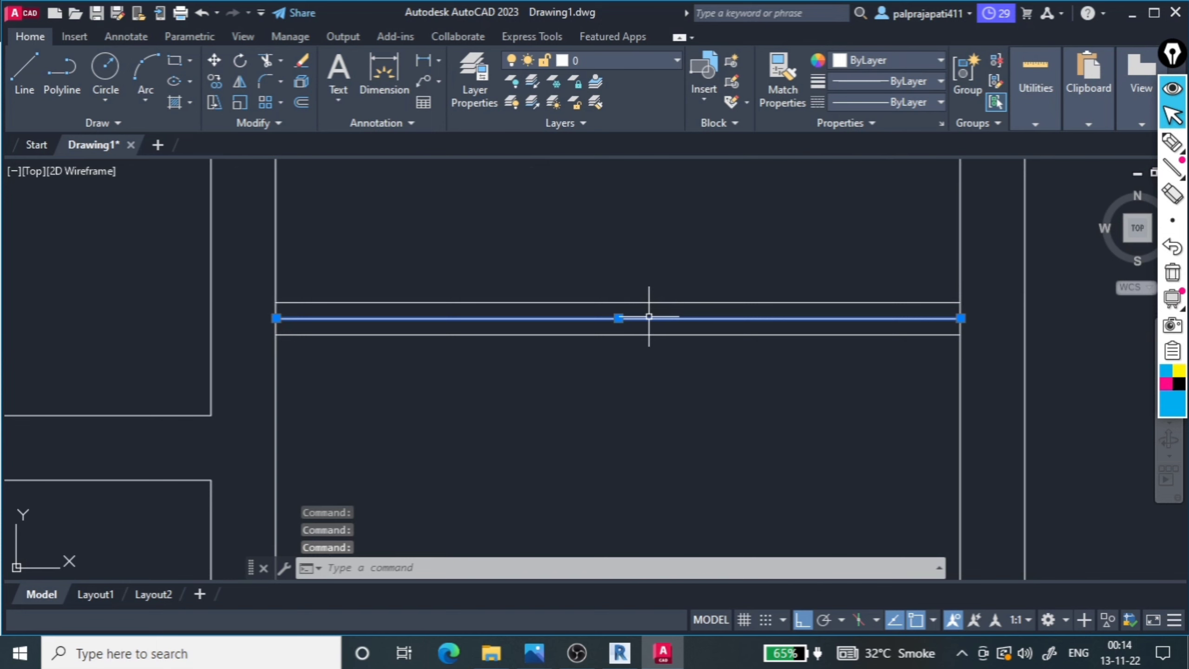
key("Delete")
scroll(679, 346, "down", 2)
scroll(712, 380, "down", 2)
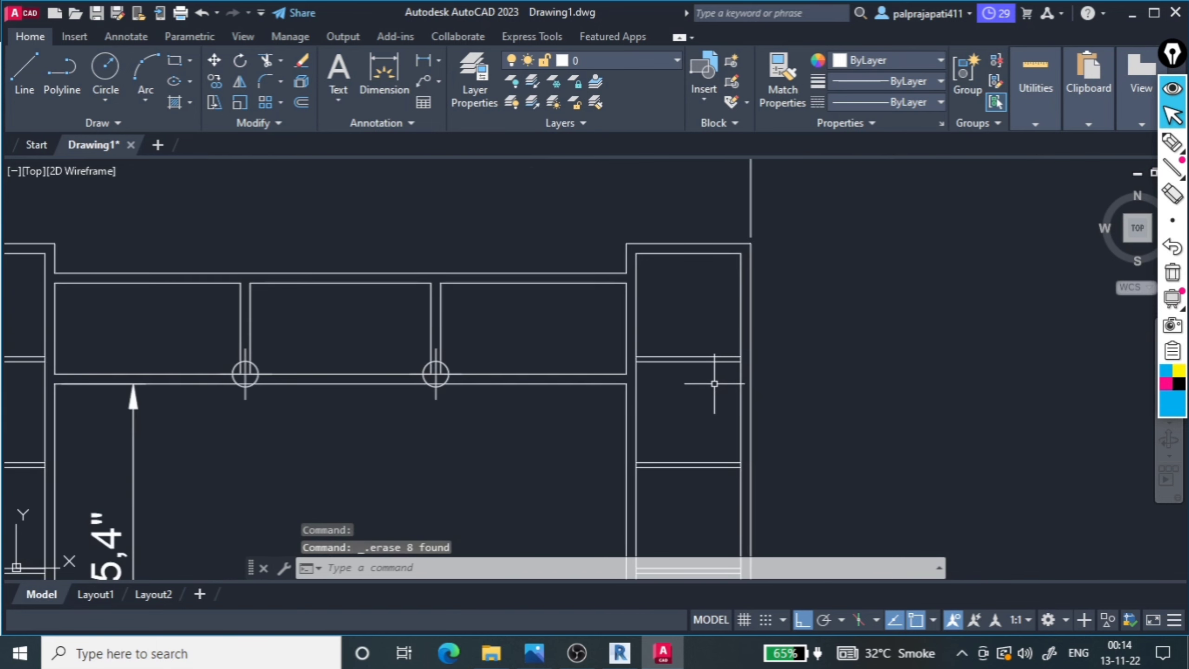
Start TRIM (TR) and fence-cut the short vertical segments between the lower beam lines
type("tr")
key("Return")
scroll(731, 366, "up", 3)
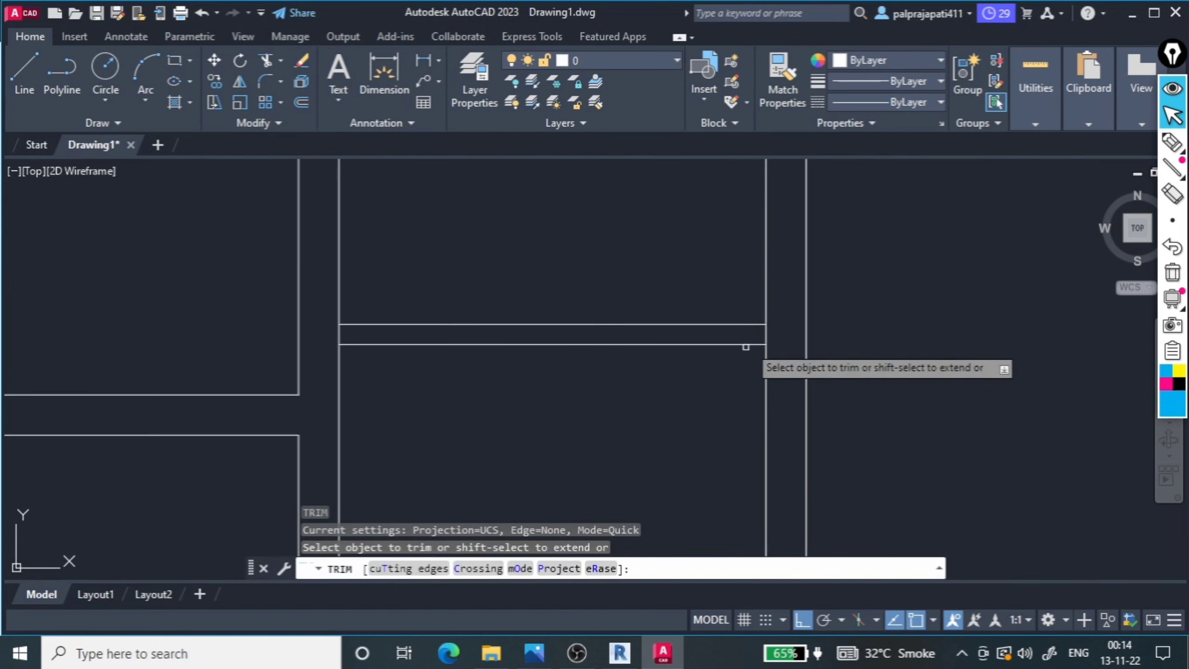
left_click_drag(779, 331, 459, 328)
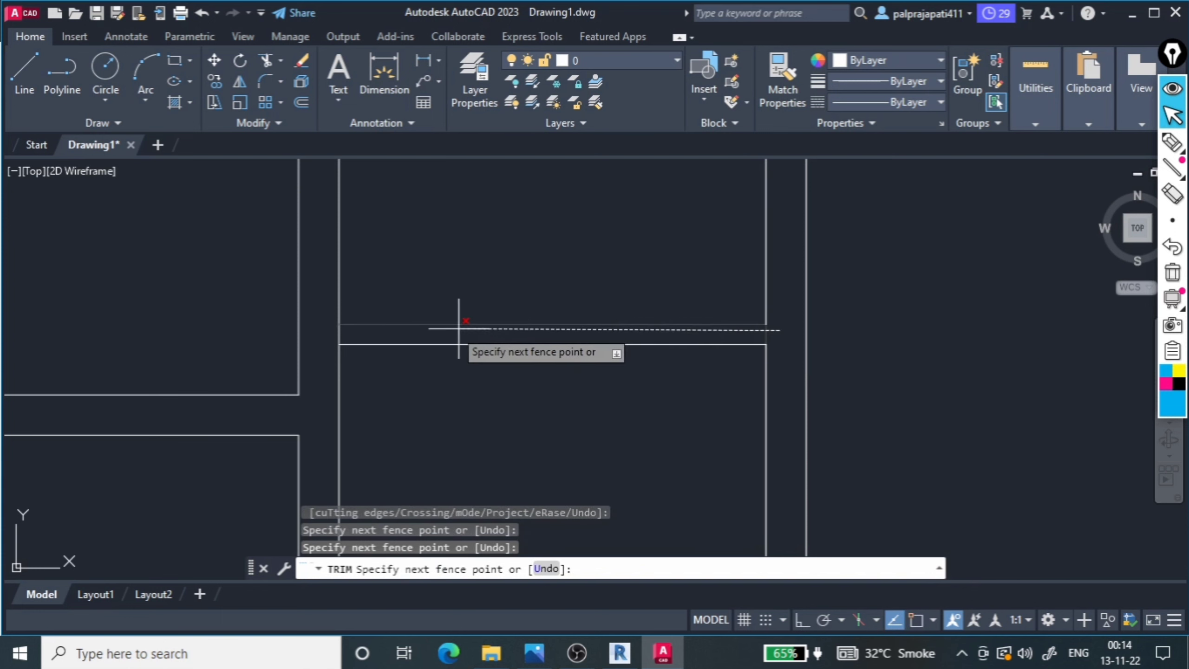
left_click_drag(459, 328, 330, 331)
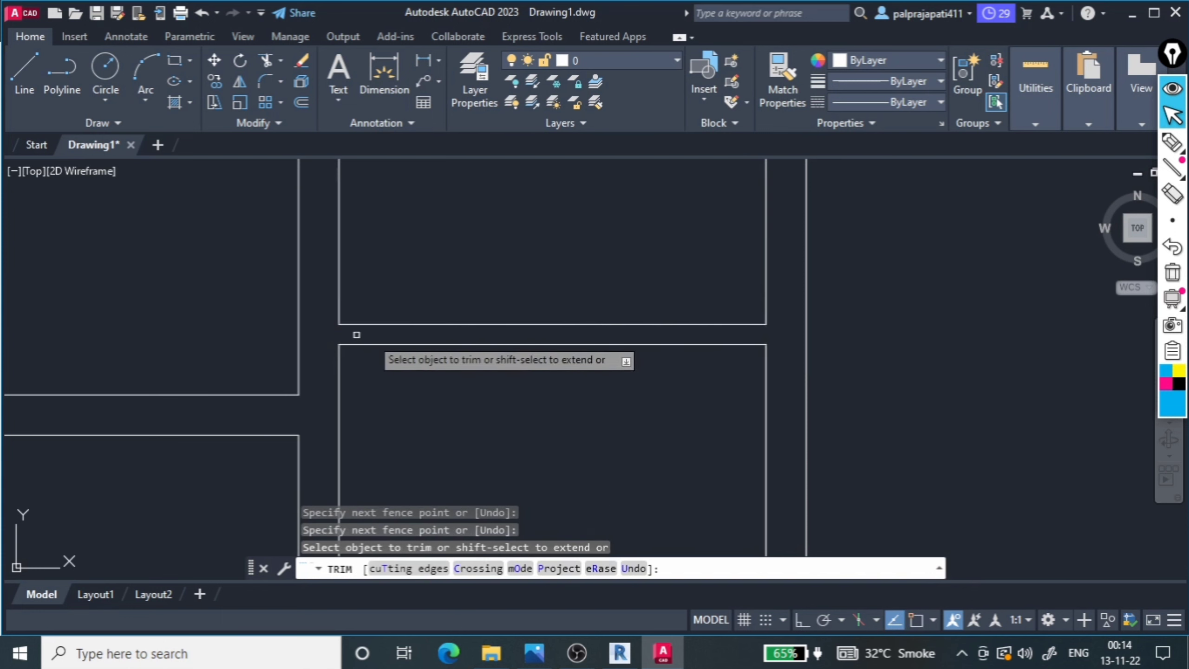
scroll(357, 335, "down", 3)
scroll(547, 266, "up", 3)
scroll(562, 456, "up", 1)
scroll(673, 237, "up", 1)
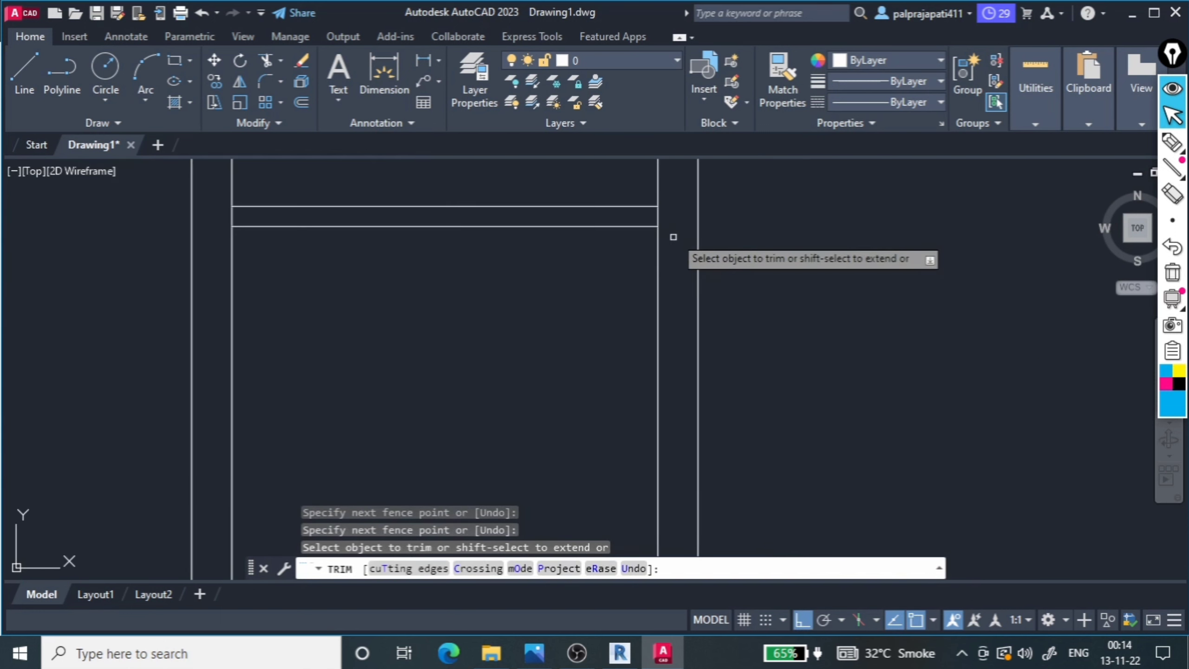
Fence-trim the segments crossing the upper beam and the beam near the columns
left_click_drag(672, 216, 218, 216)
scroll(566, 230, "up", 3)
scroll(583, 407, "down", 3)
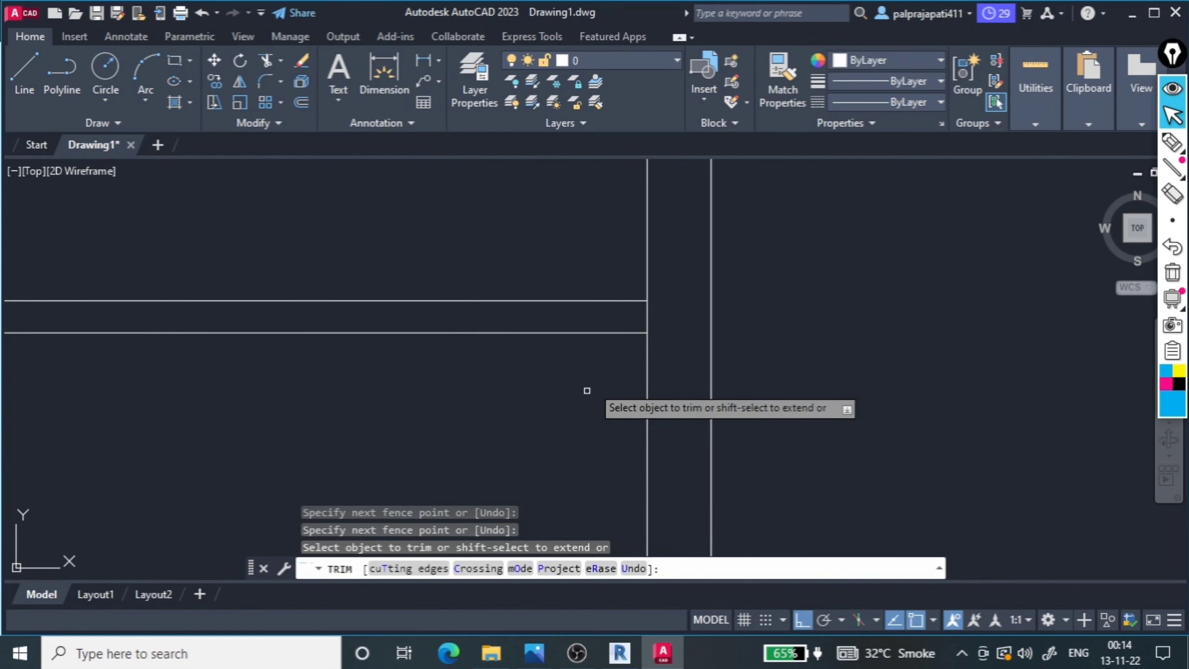
scroll(698, 312, "down", 3)
mouse_move(729, 313)
left_mouse_down()
mouse_move(487, 302)
mouse_move(438, 312)
left_mouse_up()
scroll(621, 293, "down", 3)
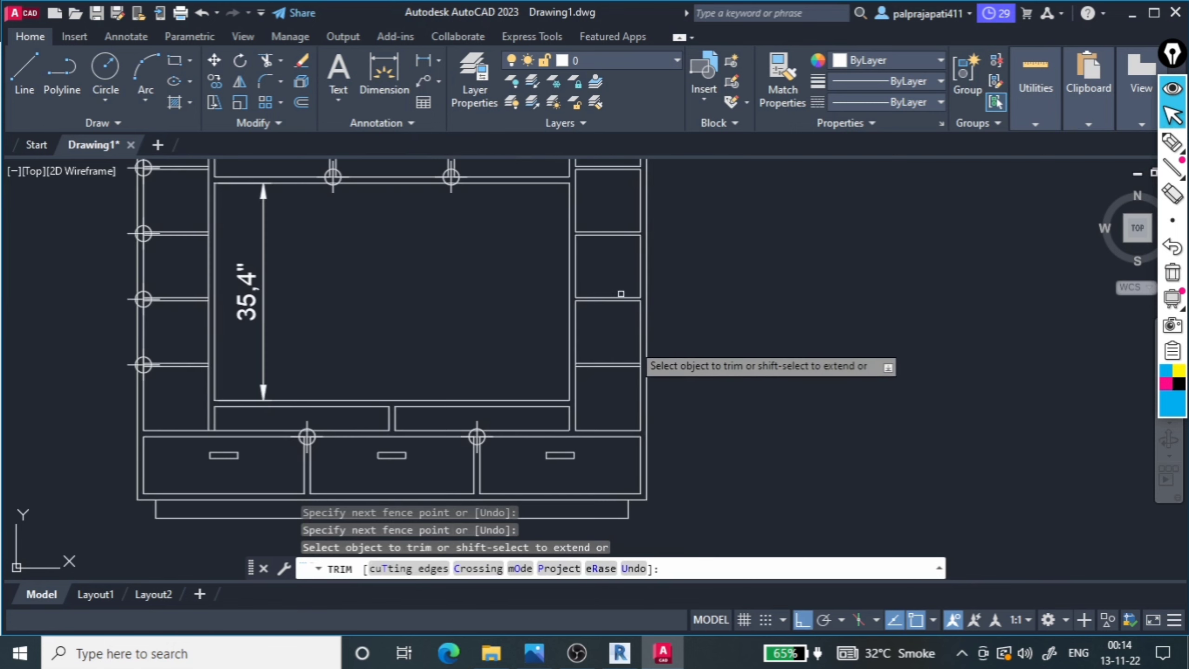
scroll(544, 348, "up", 3)
scroll(518, 311, "up", 2)
Trim the segments at the beam-column junction and the lines near the circle
mouse_move(523, 298)
left_mouse_down()
mouse_move(449, 286)
mouse_move(442, 299)
left_mouse_up()
scroll(502, 361, "down", 3)
scroll(911, 329, "up", 2)
scroll(884, 322, "up", 2)
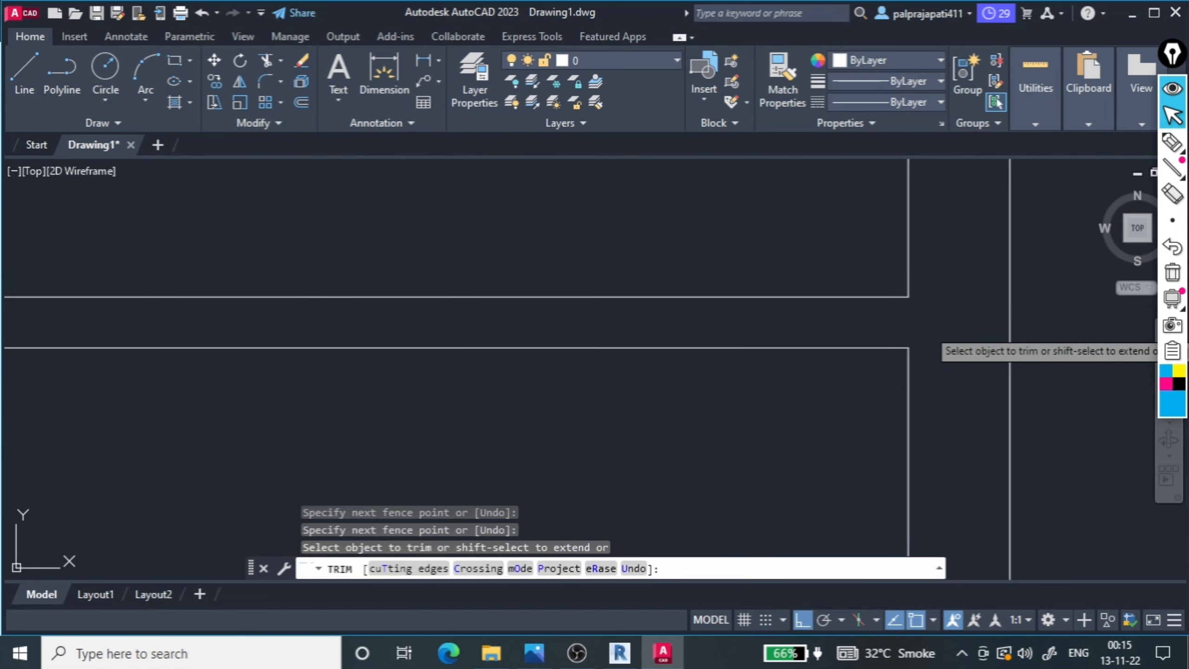
scroll(935, 341, "down", 3)
scroll(838, 466, "down", 2)
scroll(533, 360, "up", 3)
scroll(736, 376, "up", 2)
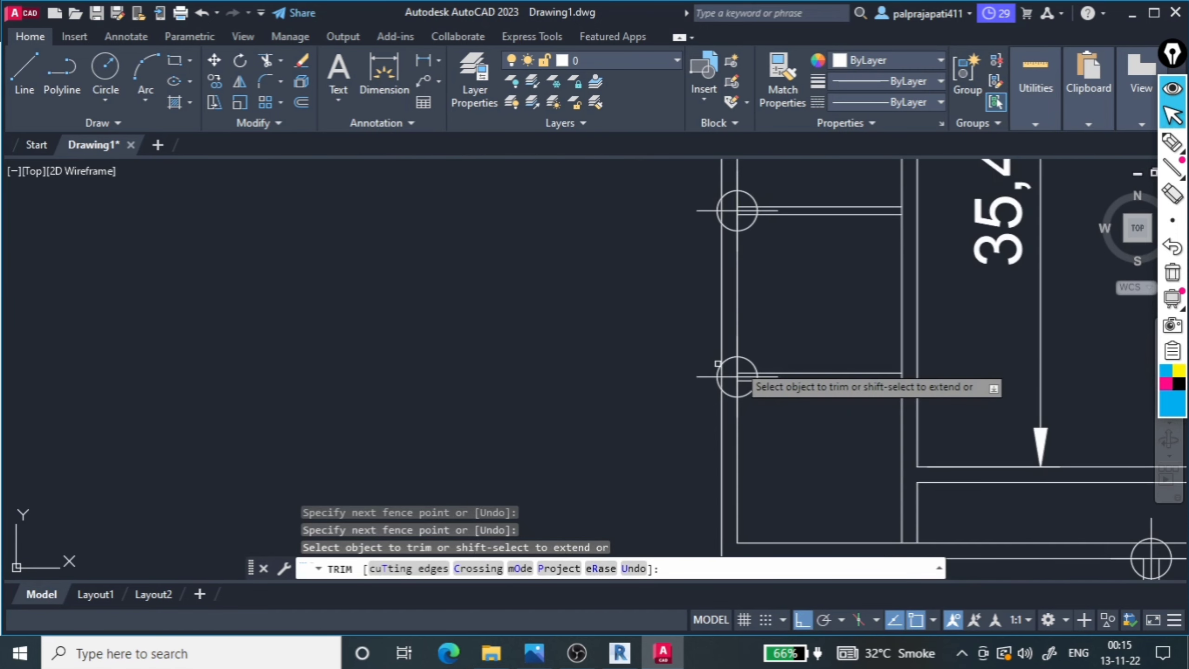
scroll(951, 364, "up", 3)
scroll(867, 370, "down", 3)
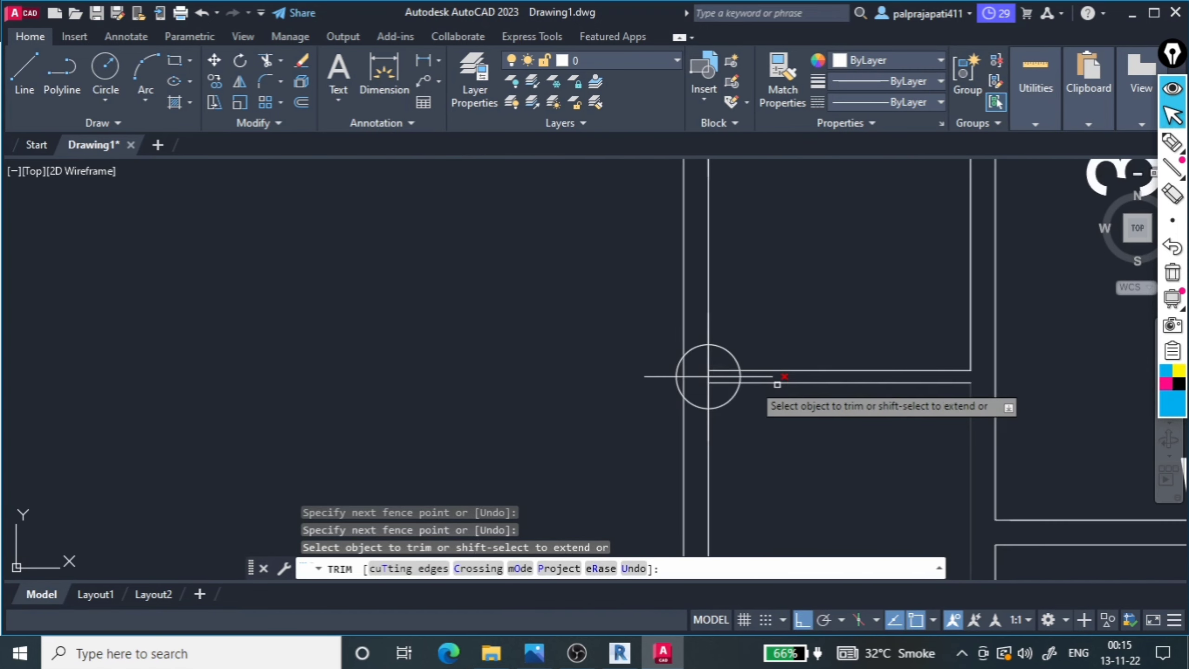
scroll(710, 369, "up", 2)
scroll(710, 369, "up", 2)
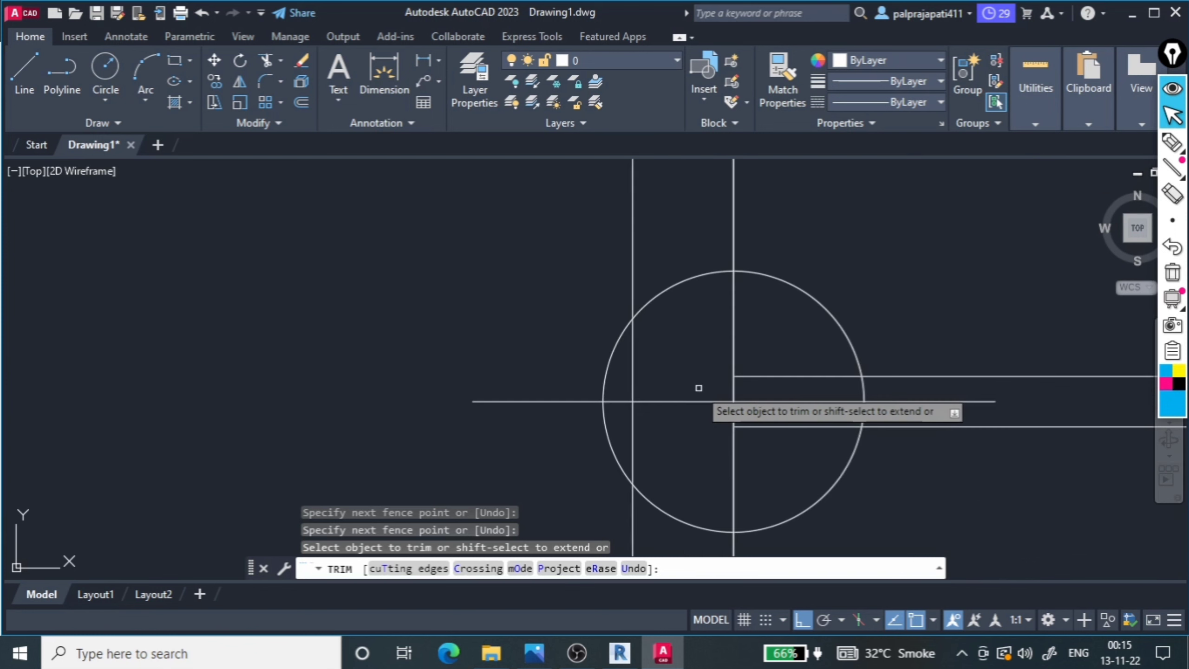
left_click(713, 391)
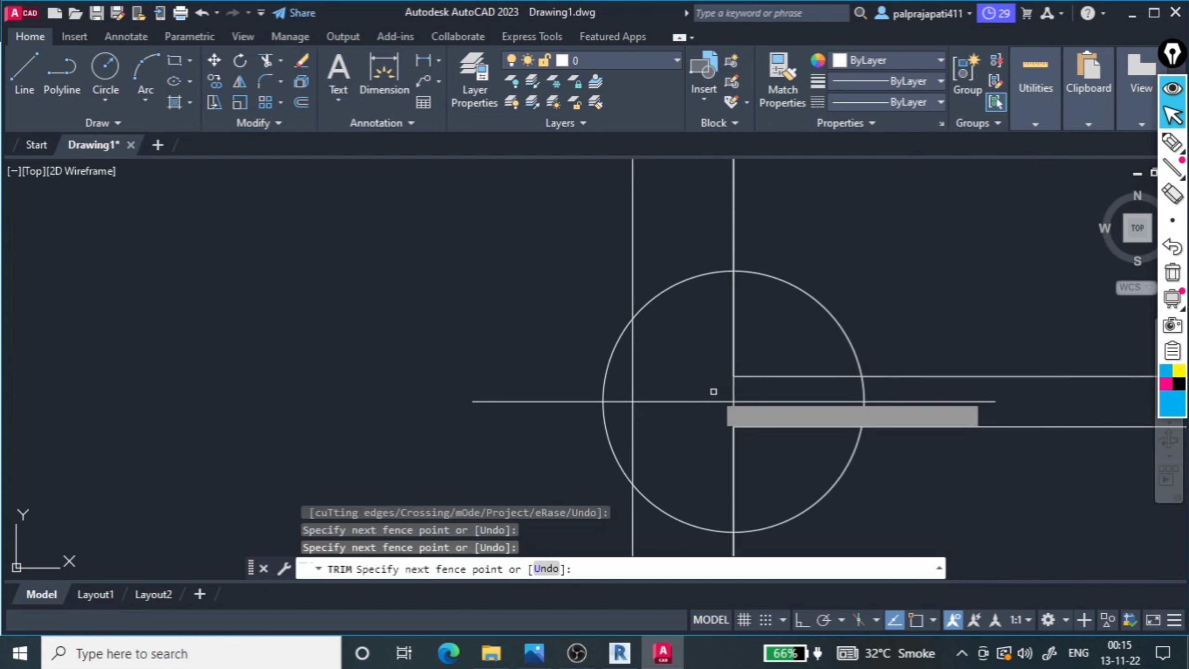
key("Return")
Change the point display style in the Point Style dialog, then resume trimming
left_click(1054, 120)
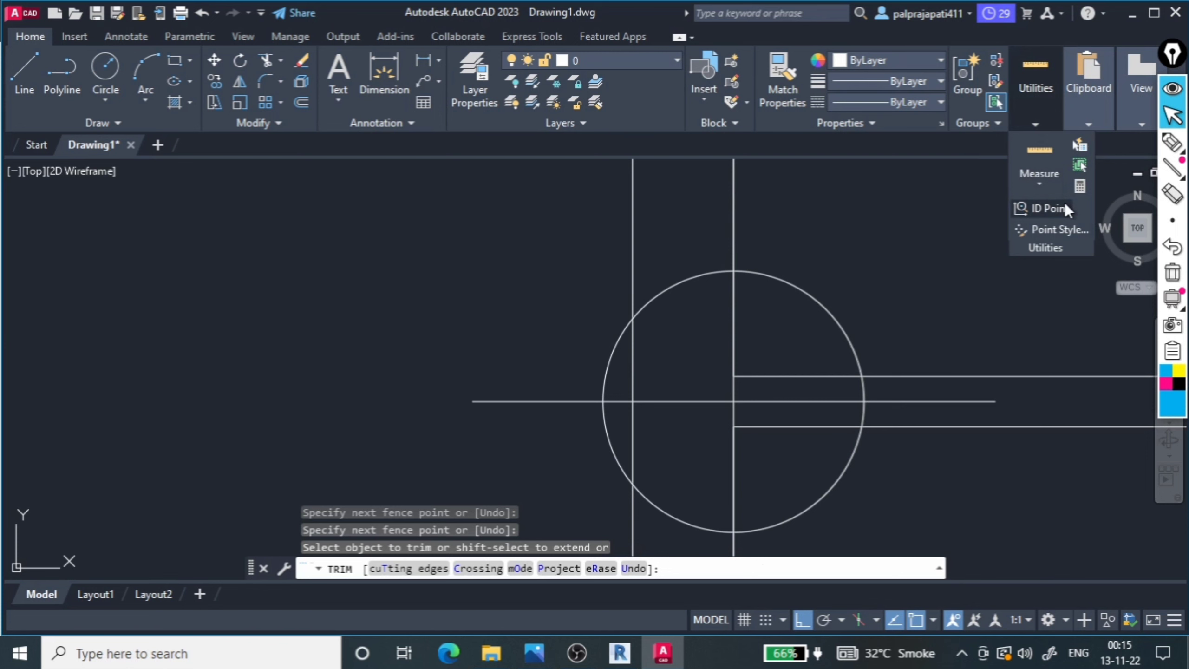
left_click(1065, 207)
left_click(1059, 230)
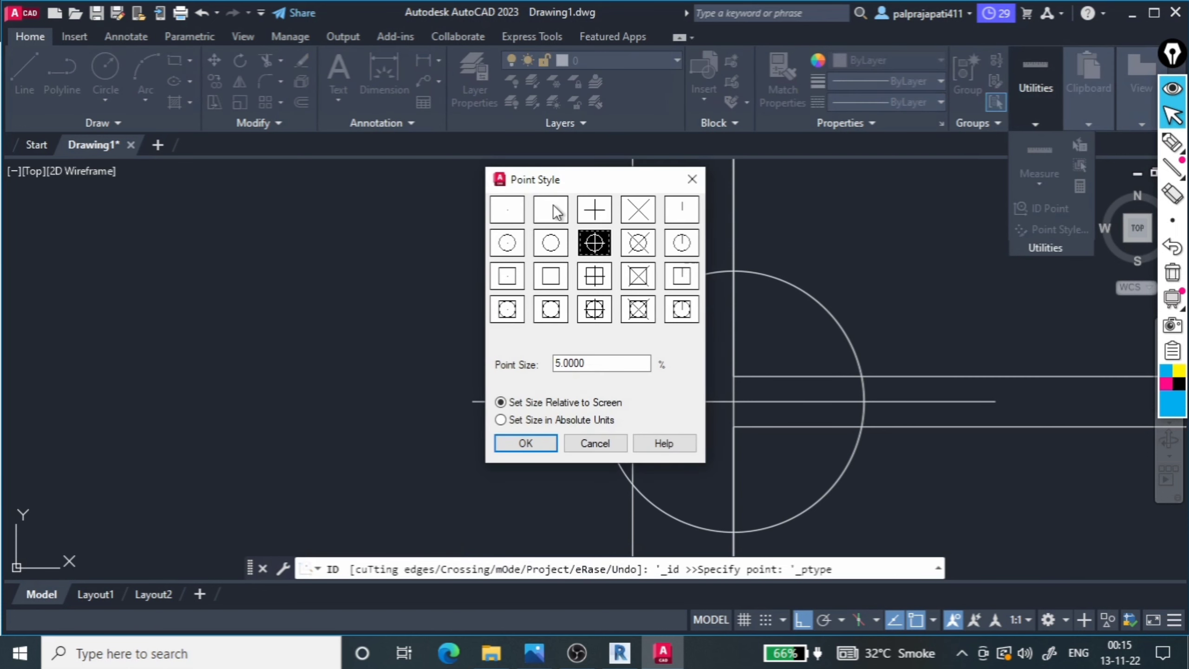
left_click(525, 443)
scroll(590, 430, "up", 5)
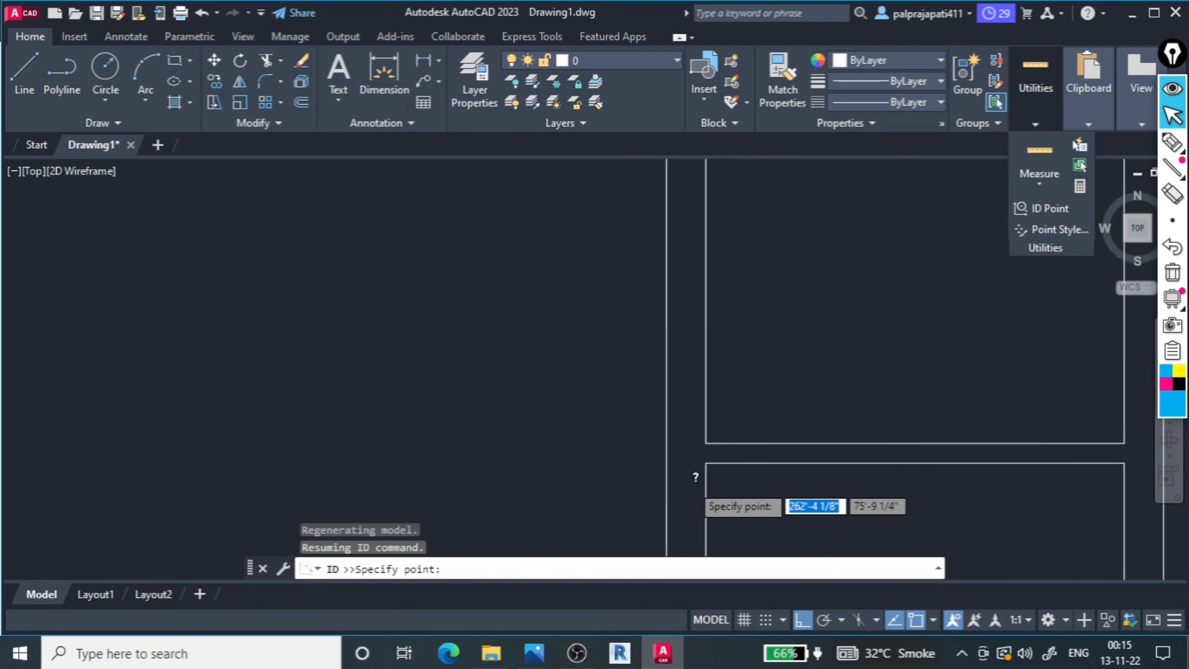
scroll(696, 473, "up", 2)
scroll(699, 351, "up", 2)
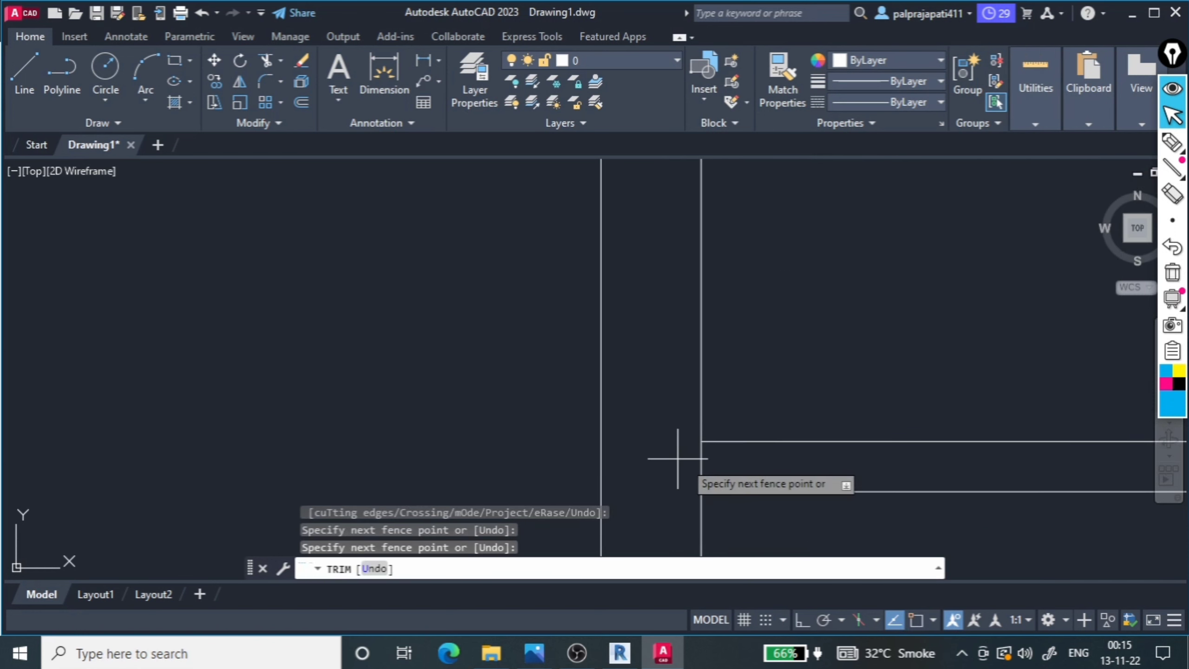
key("Return")
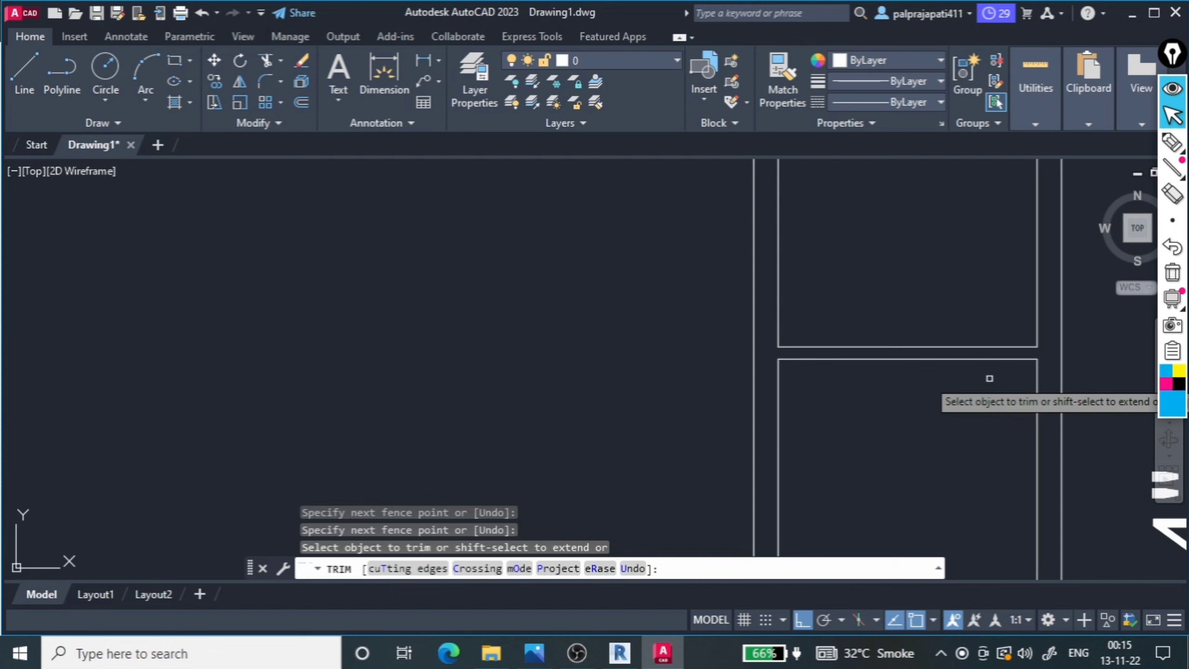
Trim the stray lines at the middle spot and at the right-side corner
scroll(809, 420, "down", 2)
scroll(812, 292, "up", 3)
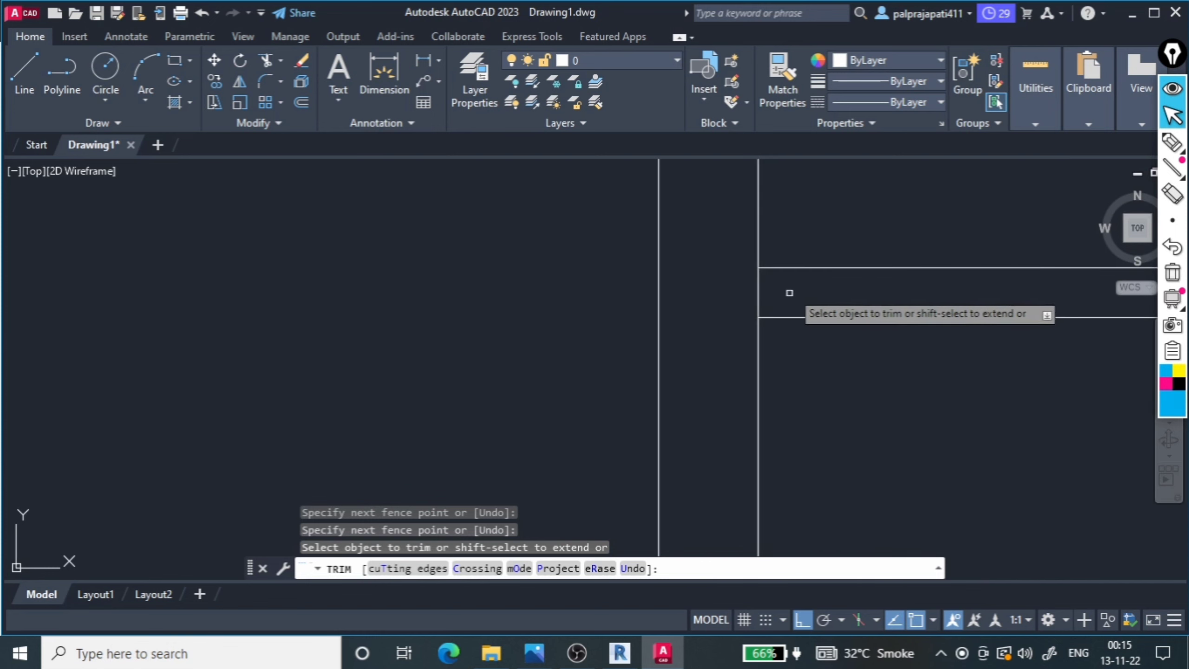
left_click(725, 269)
key("Return")
scroll(978, 325, "up", 3)
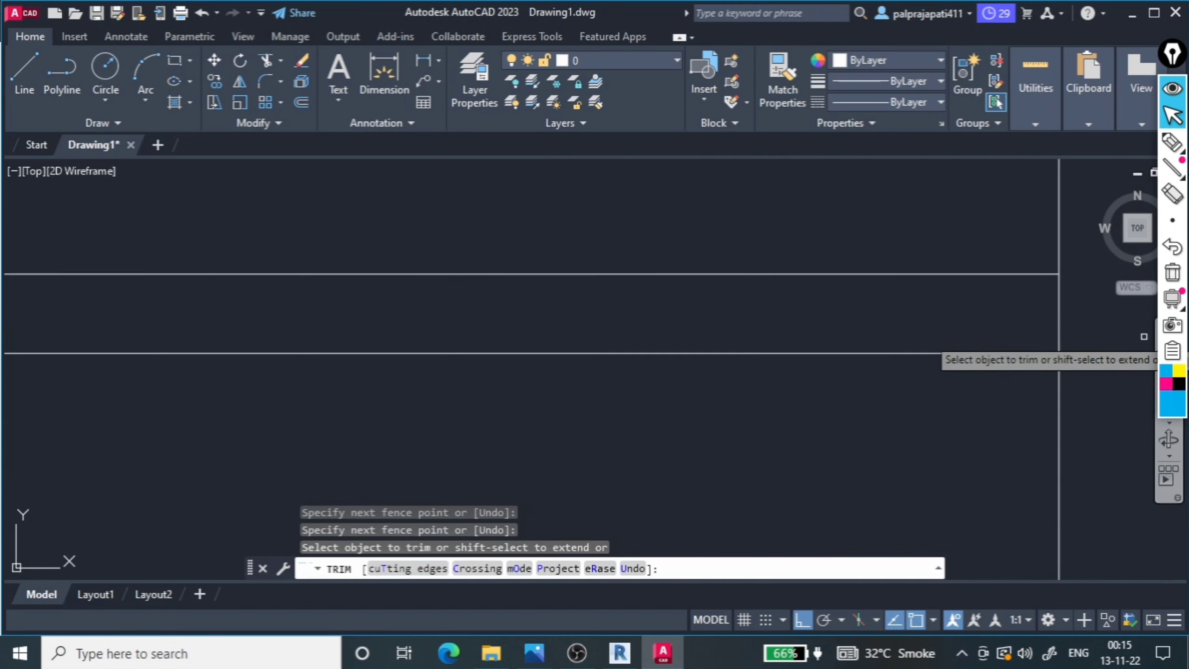
scroll(978, 325, "down", 1)
left_click(978, 324)
key("Return")
Cut away the vertical segment between the two horizontal lines on the right
scroll(978, 324, "down", 3)
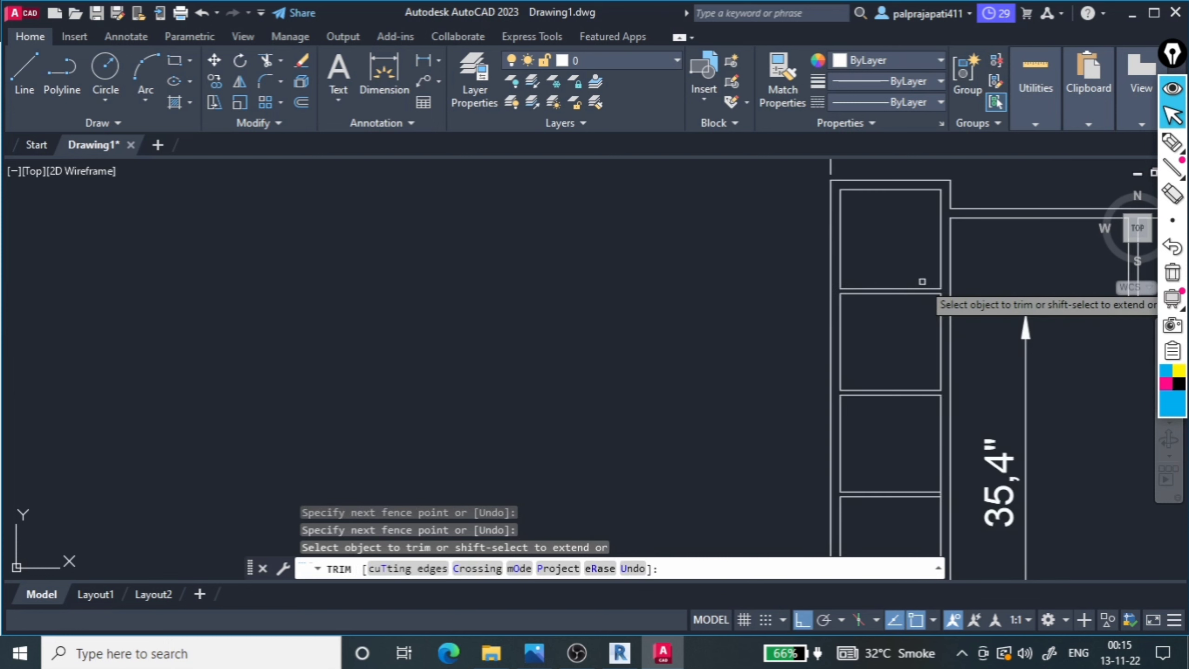
scroll(984, 403, "up", 4)
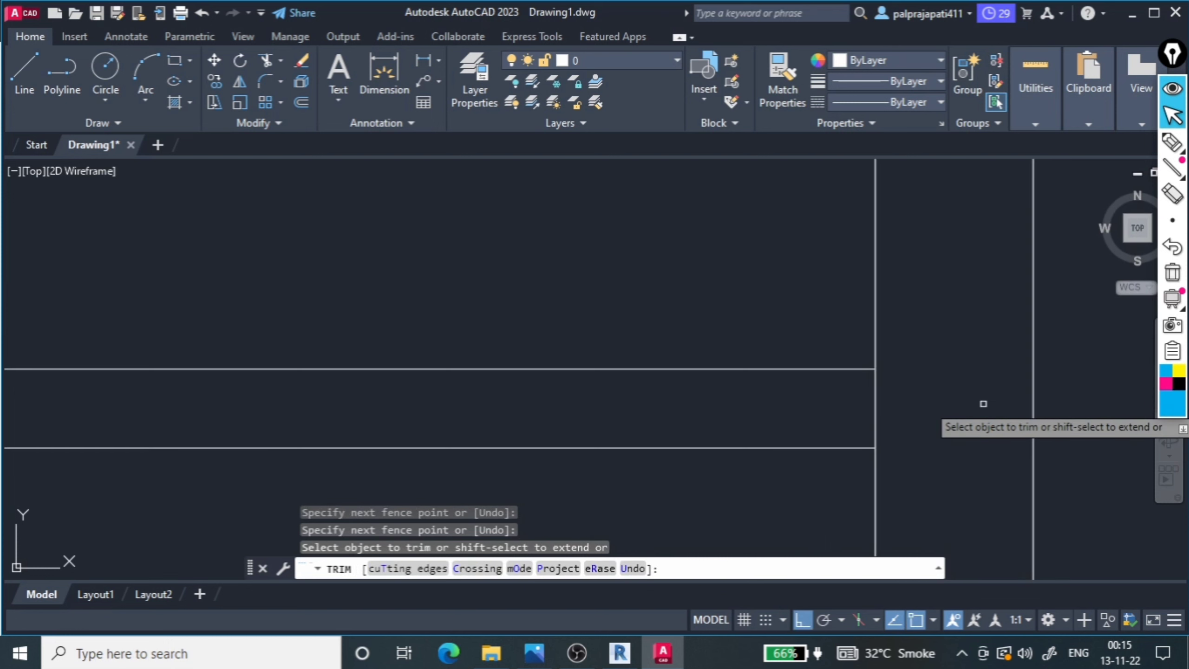
left_click(984, 403)
left_click(796, 401)
key("Return")
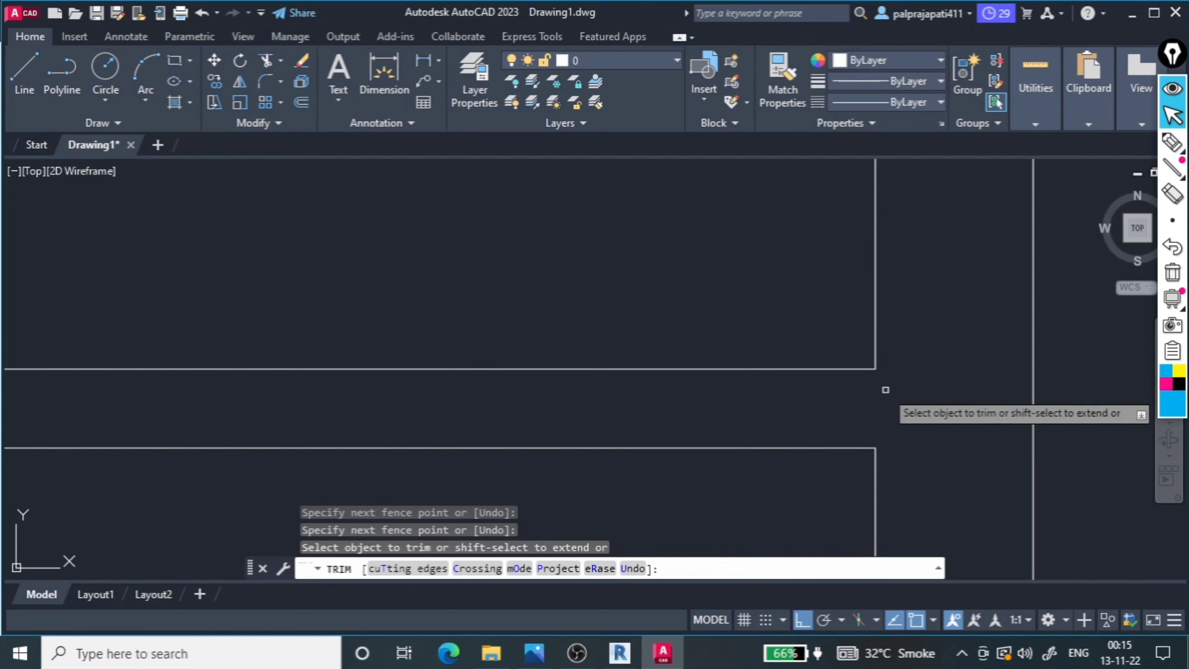
Check the drawing up to the top 83" dimension and end the TRIM command
scroll(915, 386, "down", 4)
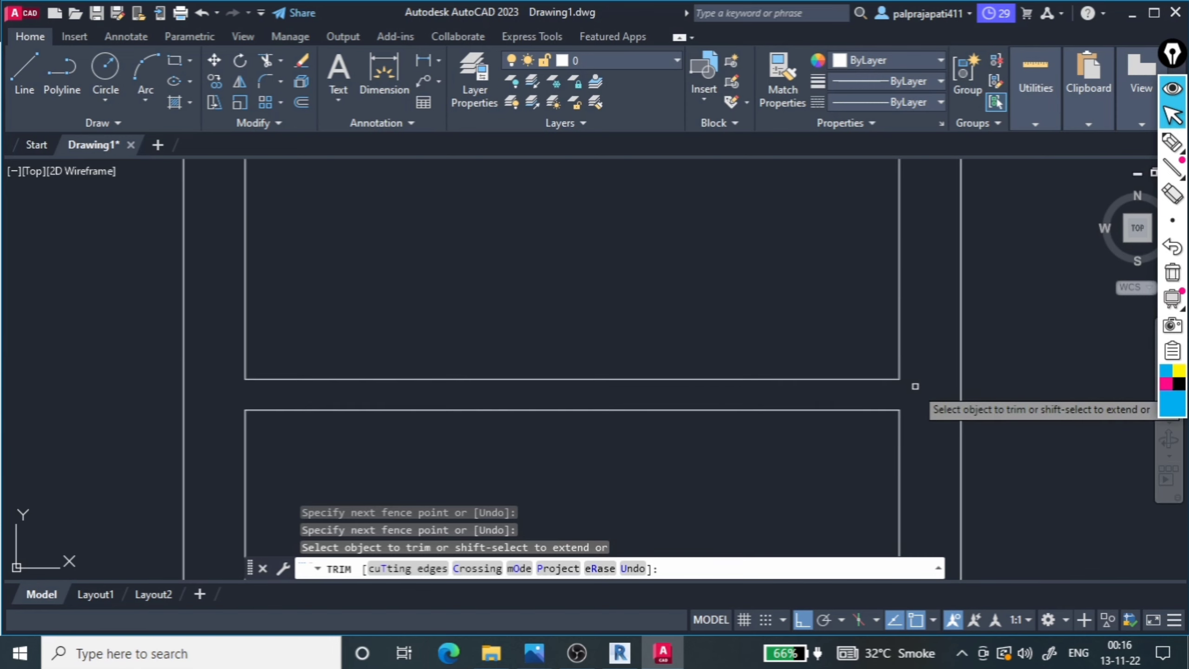
scroll(651, 380, "down", 4)
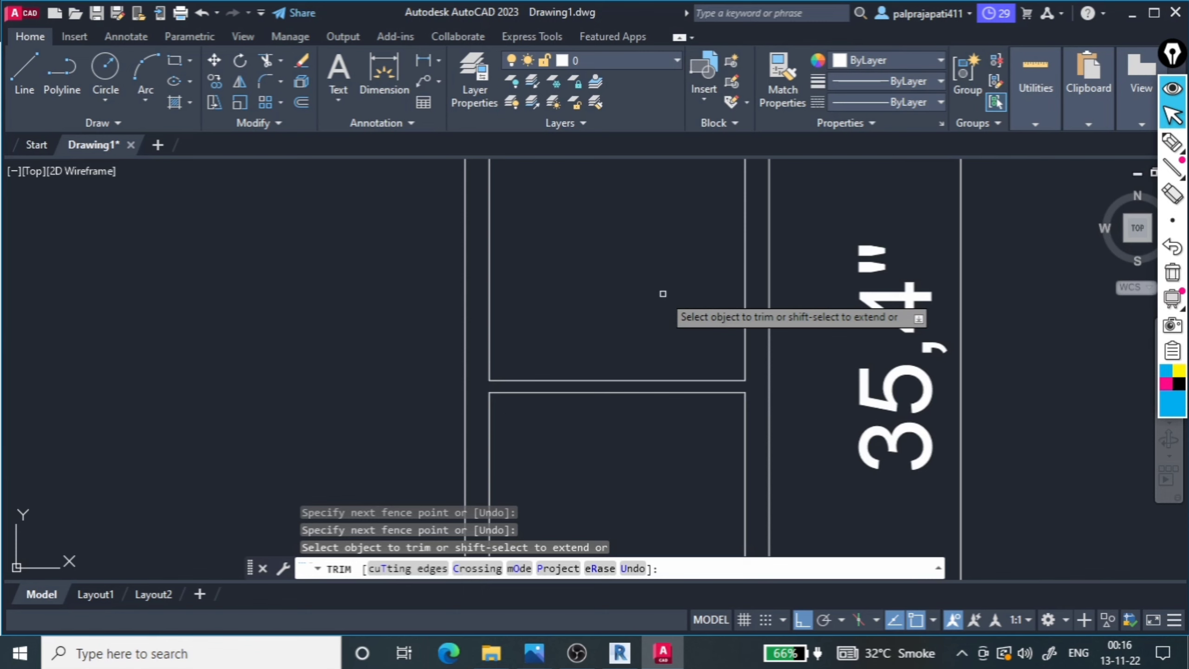
scroll(663, 293, "down", 2)
scroll(663, 293, "down", 2)
scroll(663, 294, "down", 2)
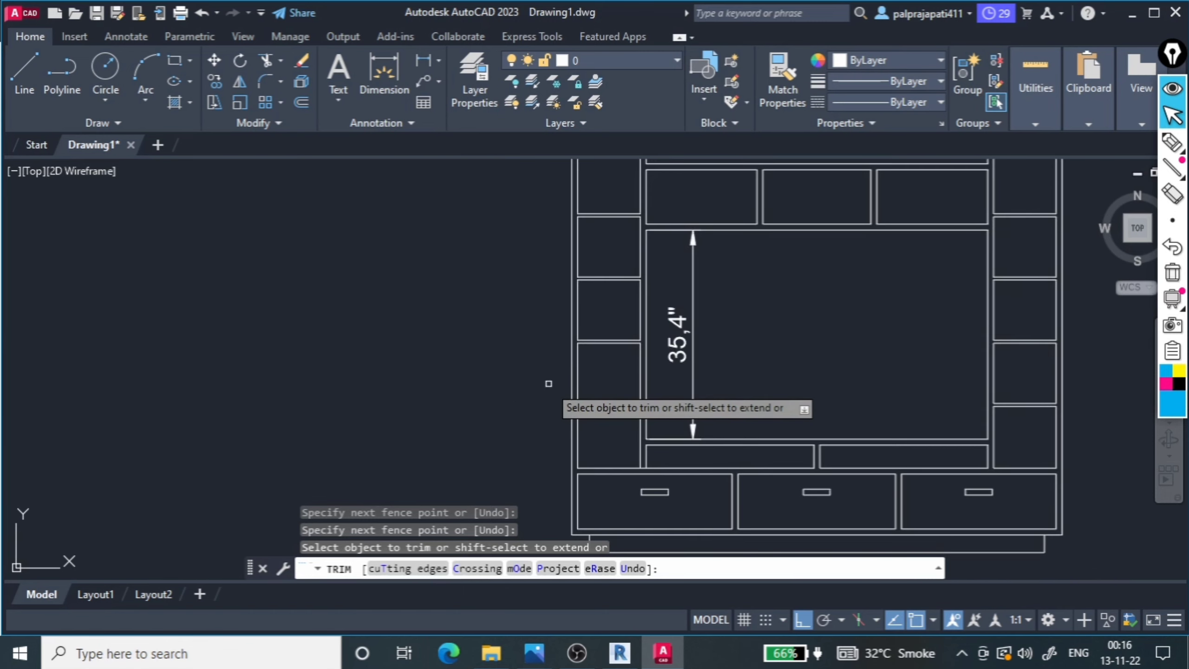
middle_click_drag(588, 182, 566, 252)
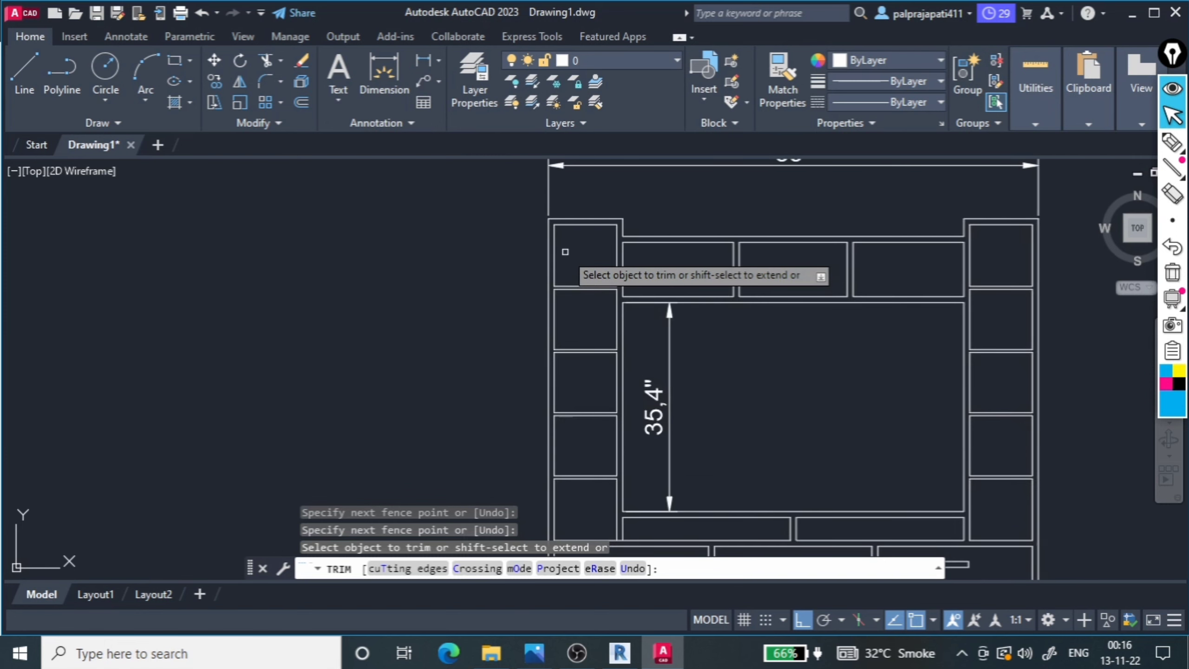
scroll(433, 221, "down", 4)
key("Escape")
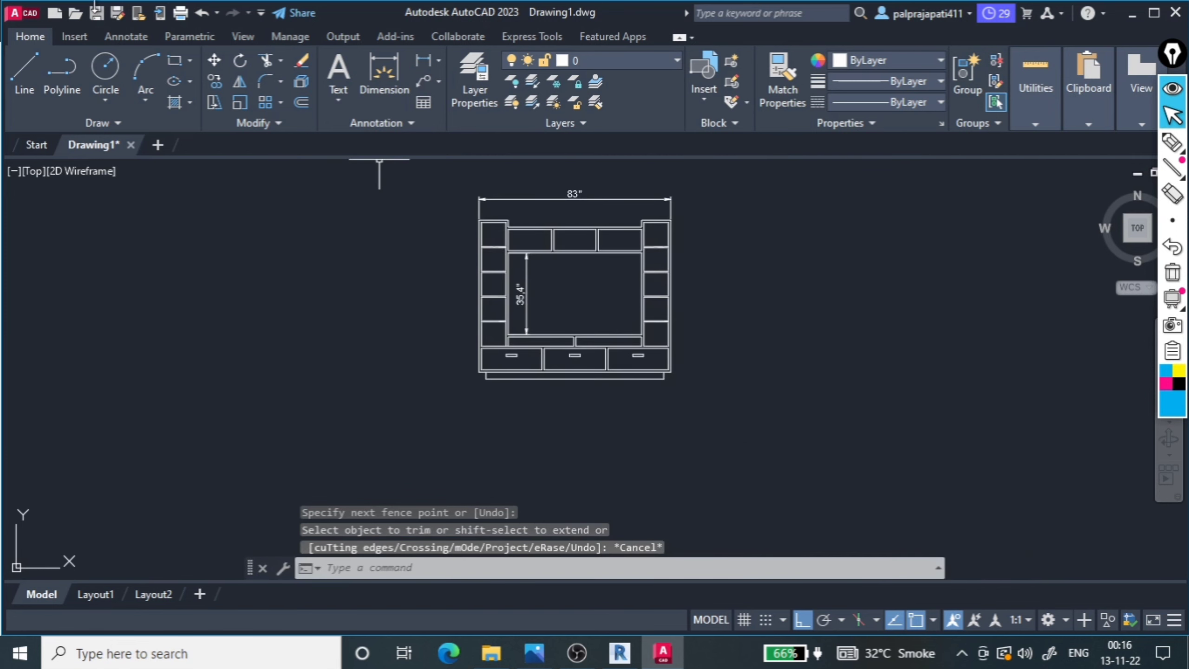
scroll(544, 193, "up", 4)
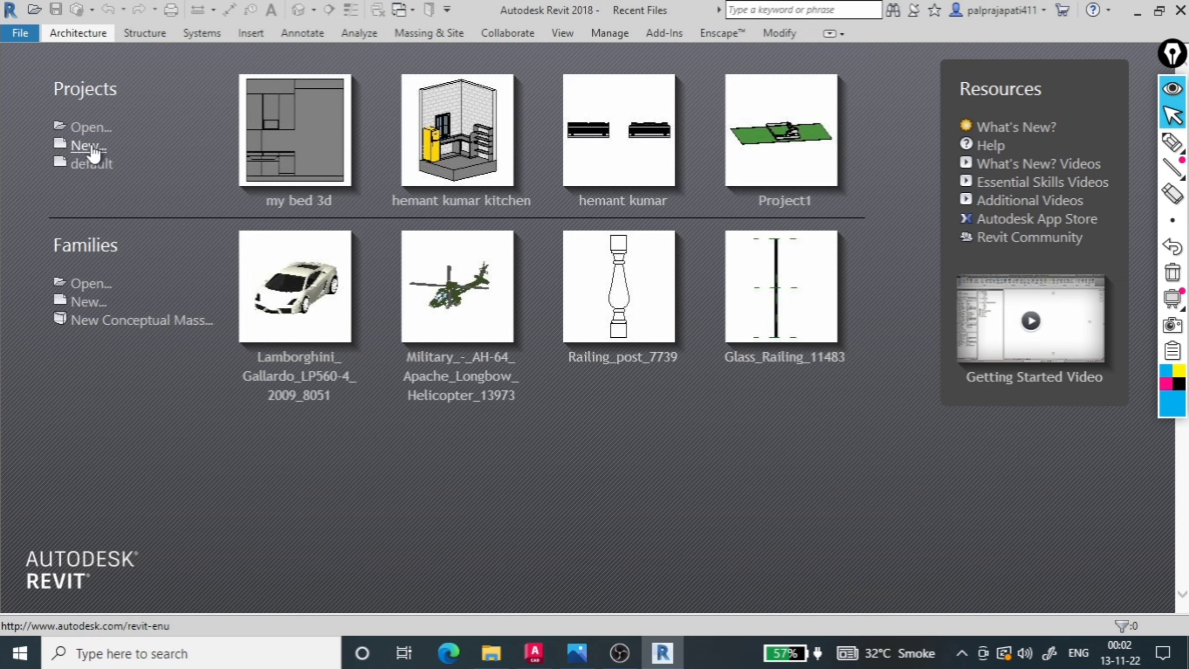
Create a new project from the default template and import Drawing1.dwg at Level 1
left_click(92, 147)
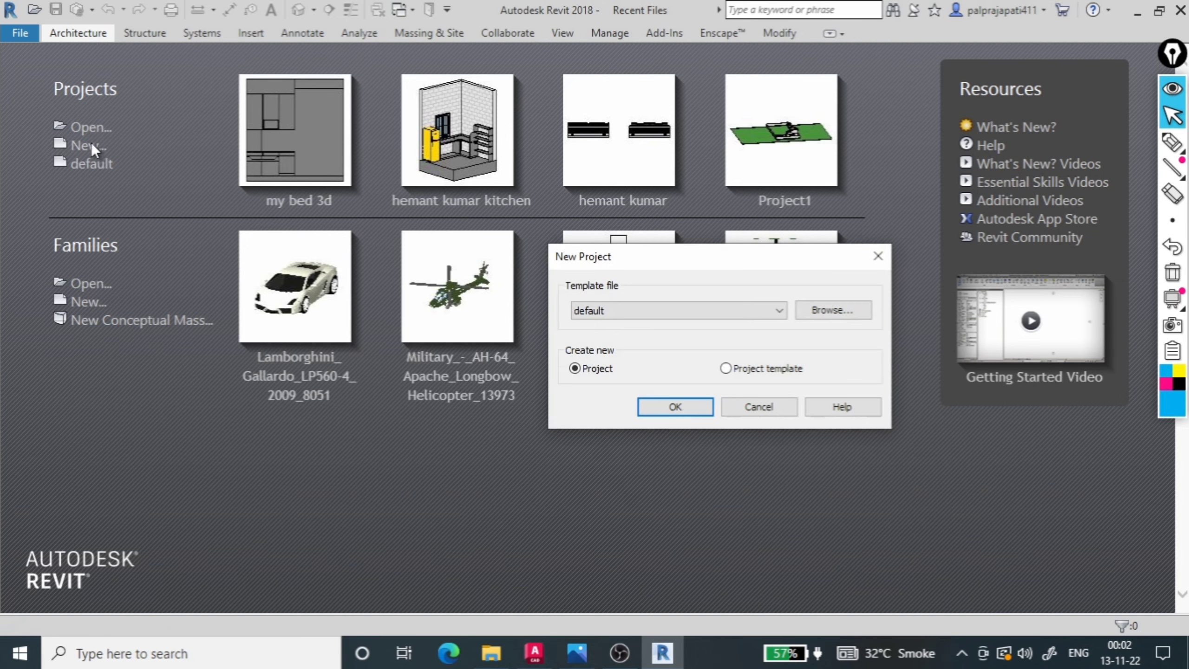
left_click(673, 415)
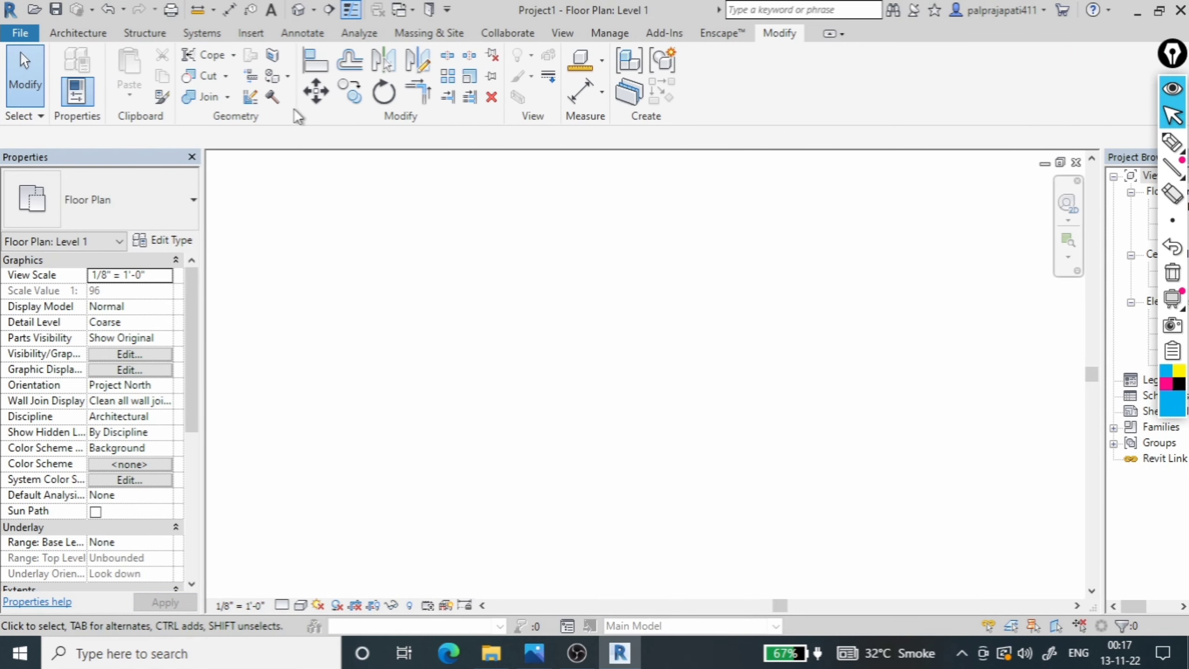
left_click(255, 33)
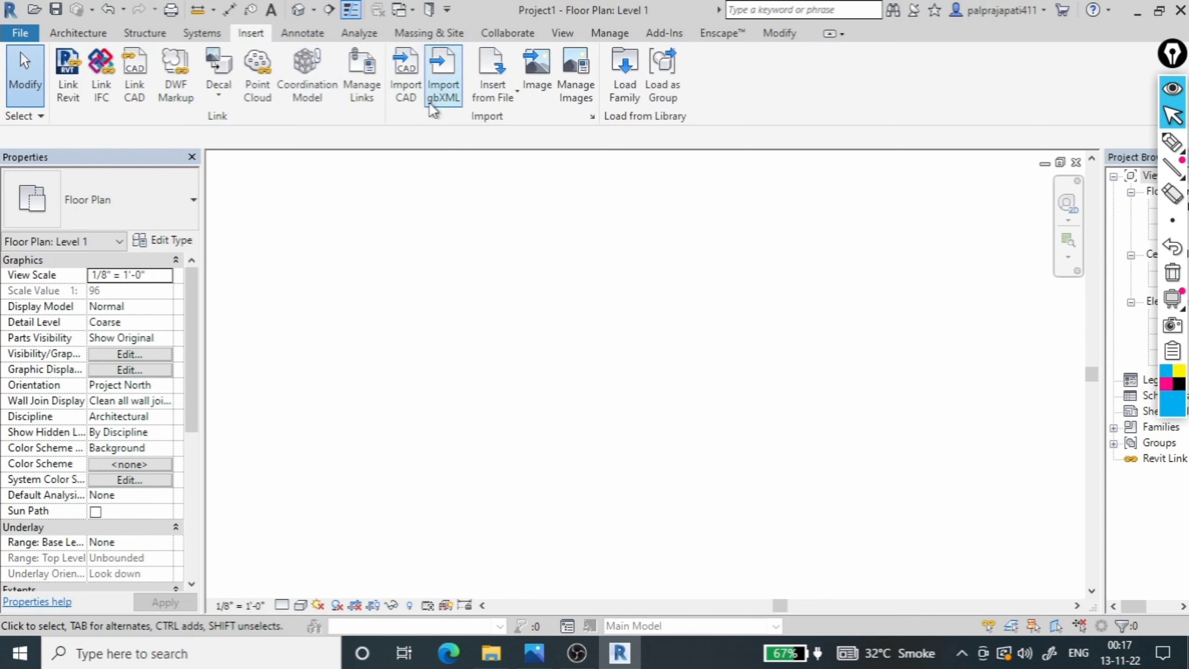
left_click(406, 90)
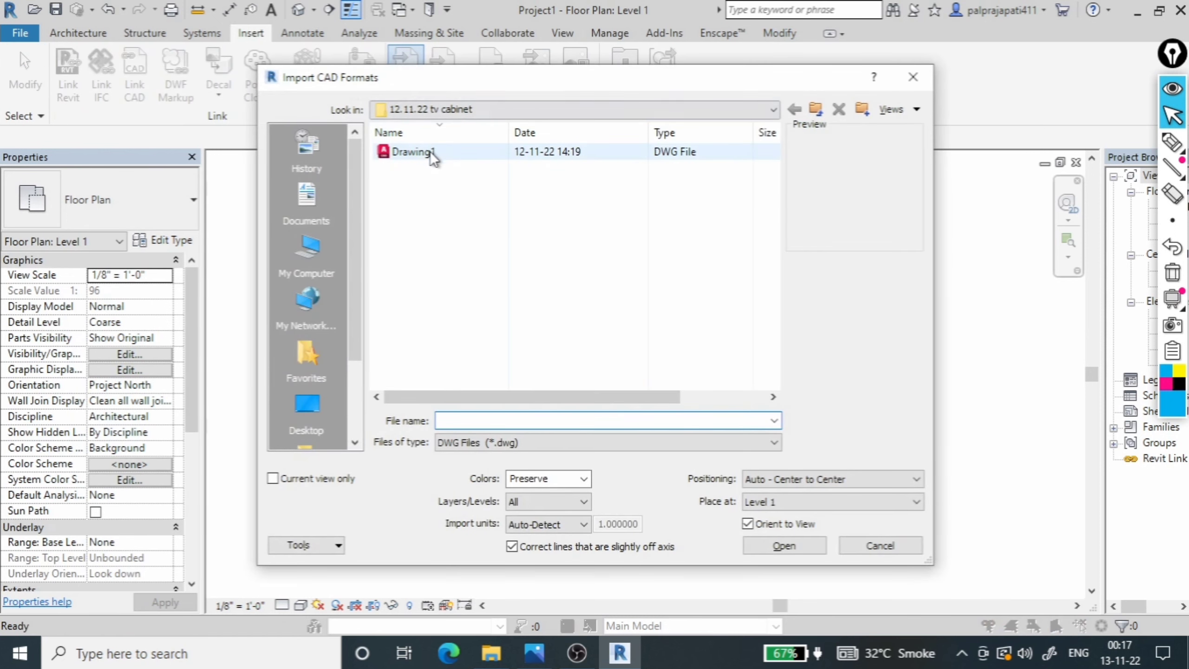
left_click(430, 153)
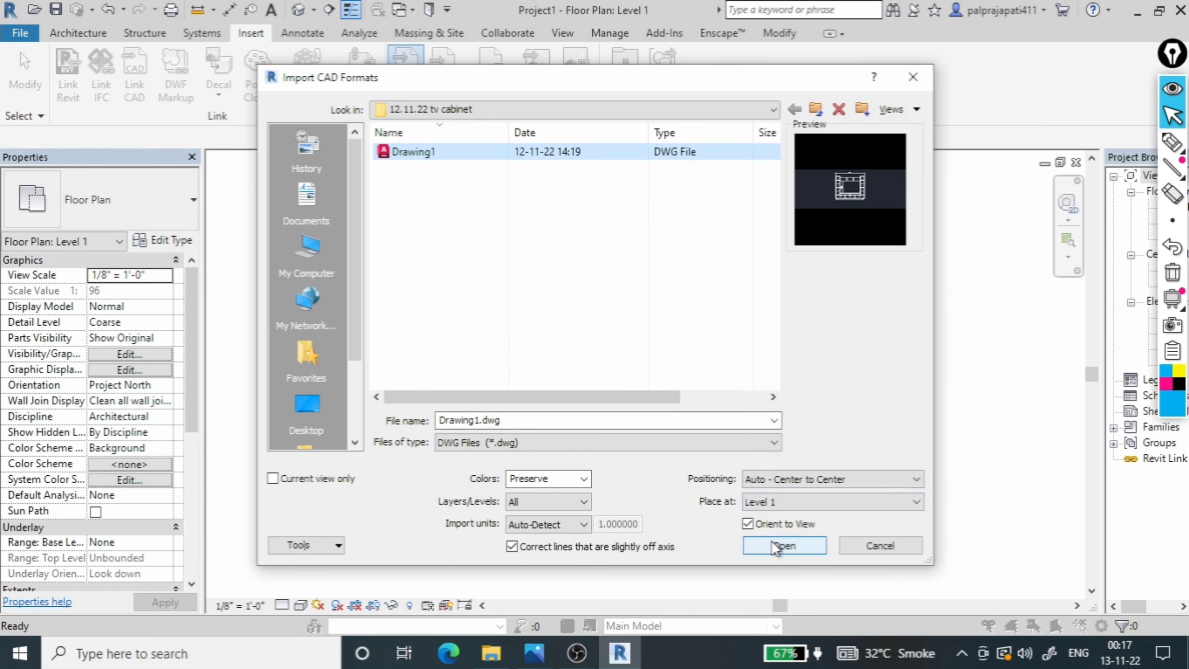
left_click(801, 546)
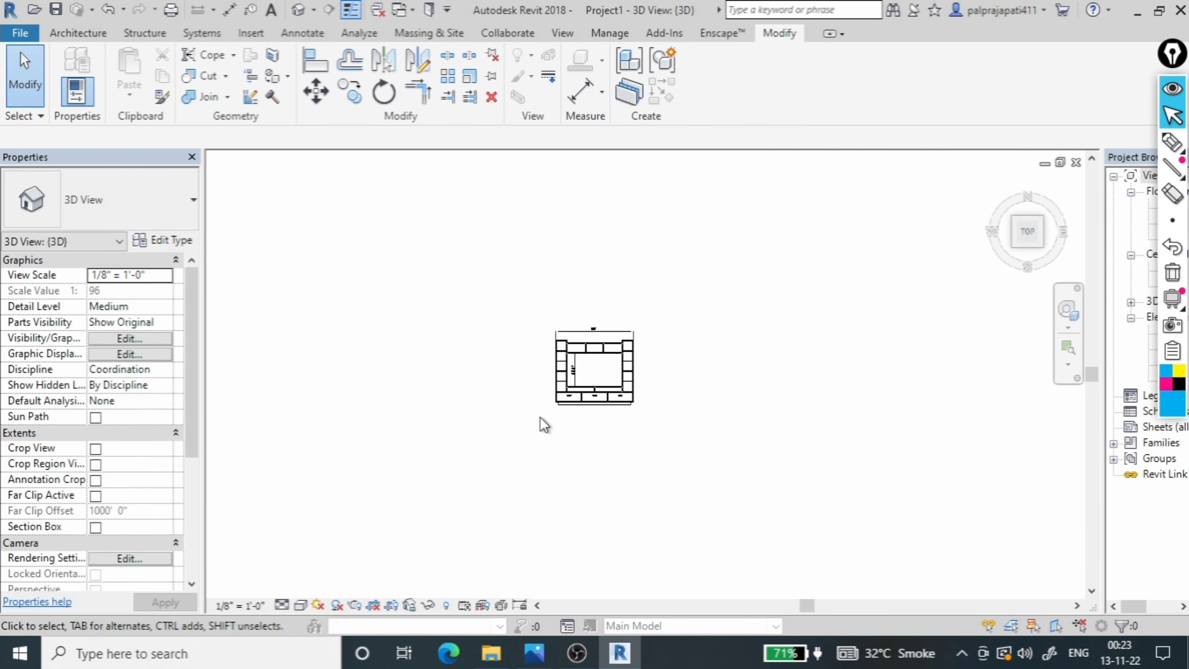
Sketch a rectangular 9'-0" × 6'-6" Generic 12" floor beside the imported TV unit drawing
left_click(77, 33)
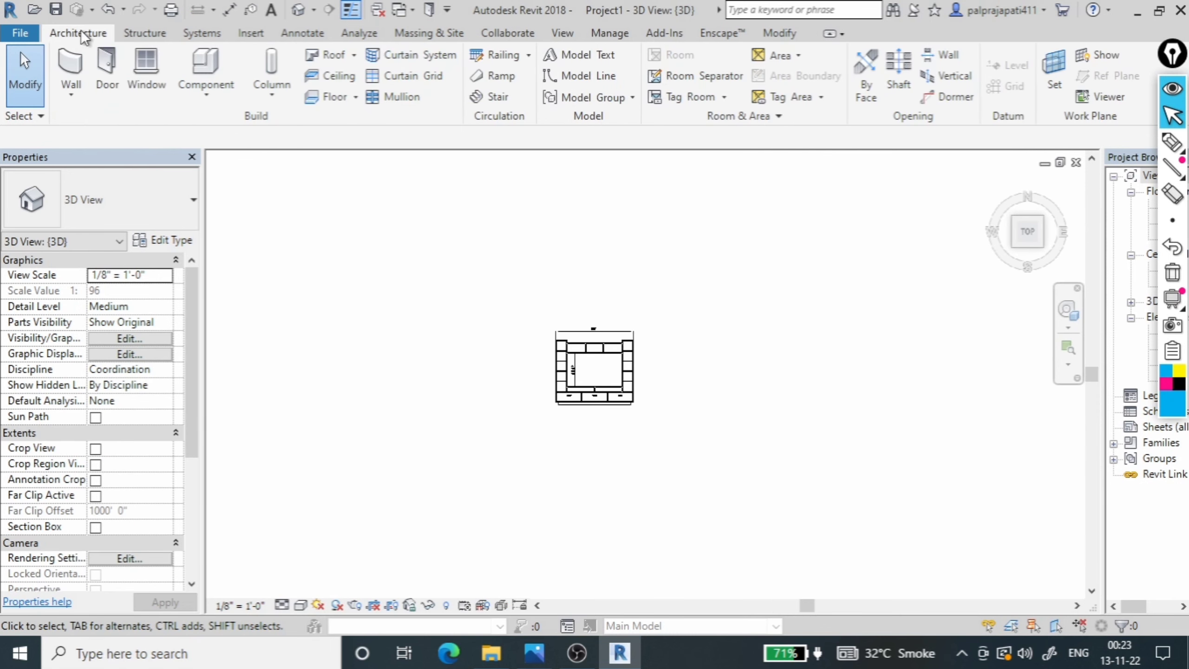
left_click(336, 100)
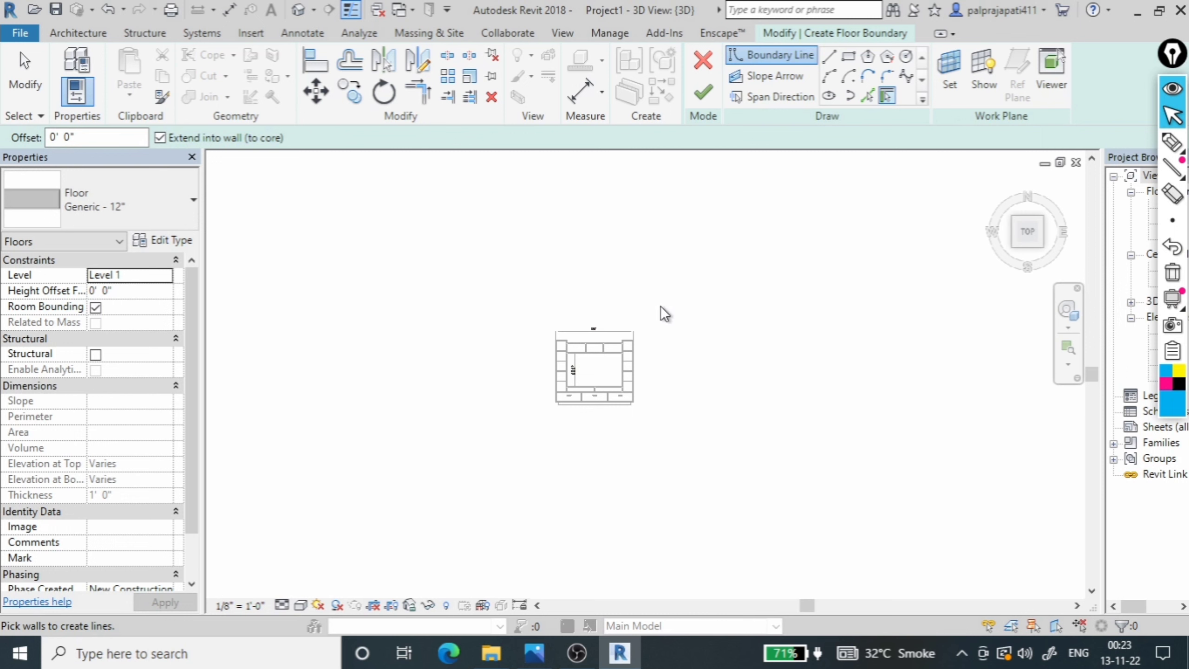
left_click(848, 56)
left_click(658, 319)
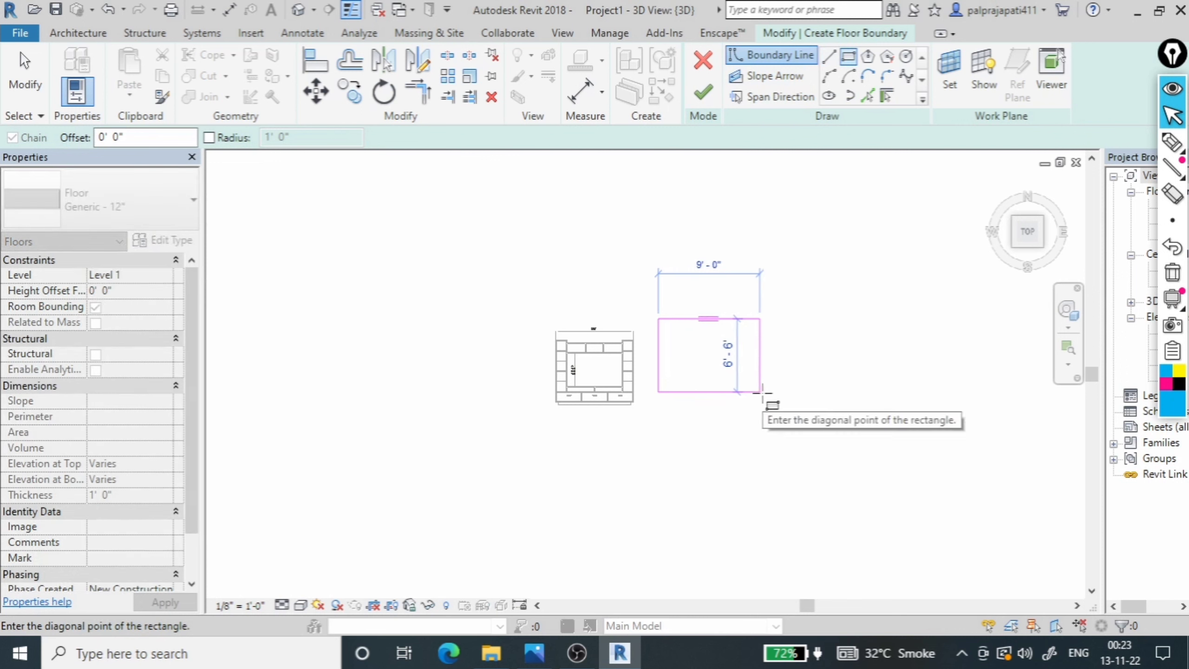
left_click(761, 391)
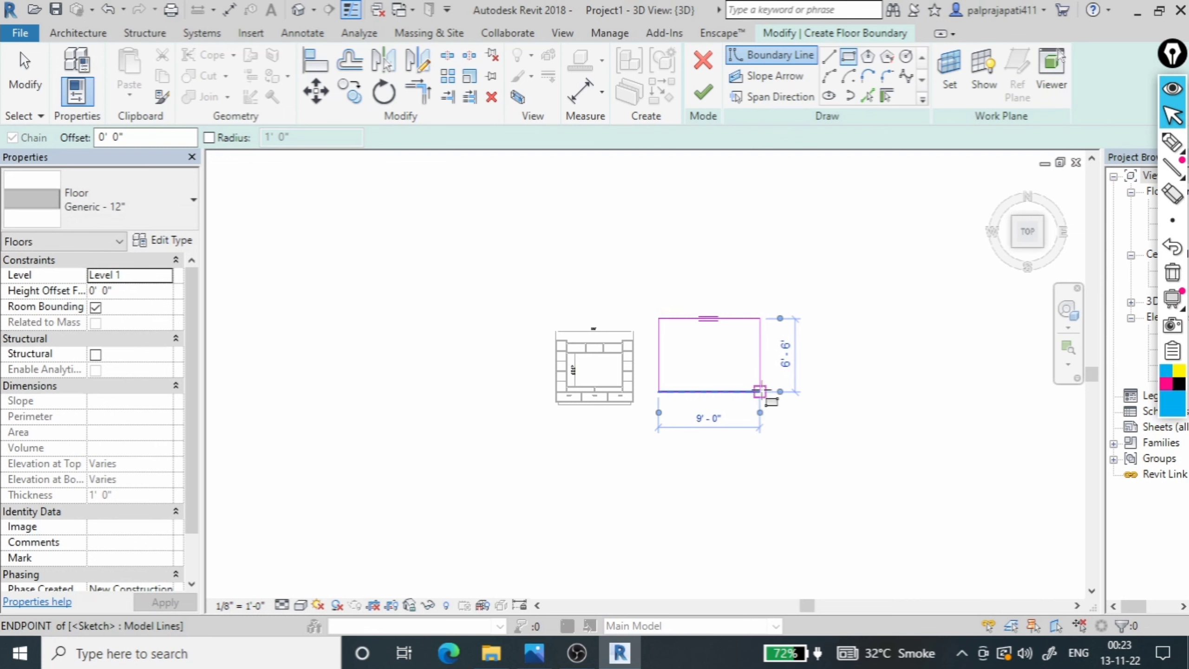
left_click(697, 96)
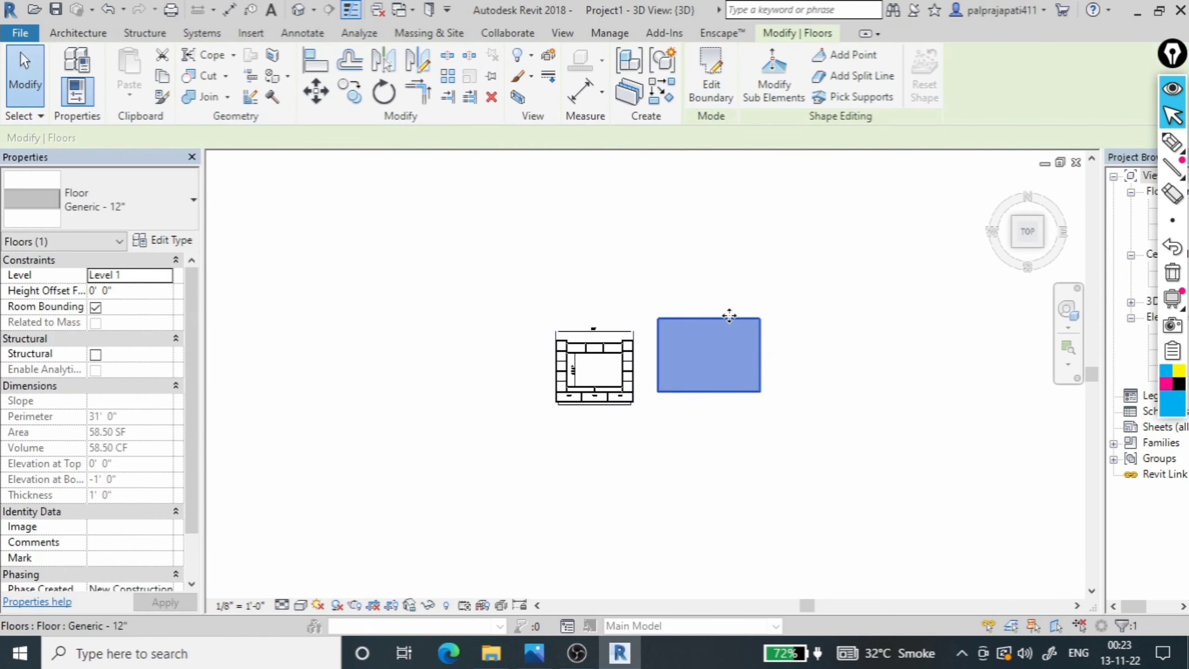
scroll(628, 390, "up", 5)
left_click(628, 388)
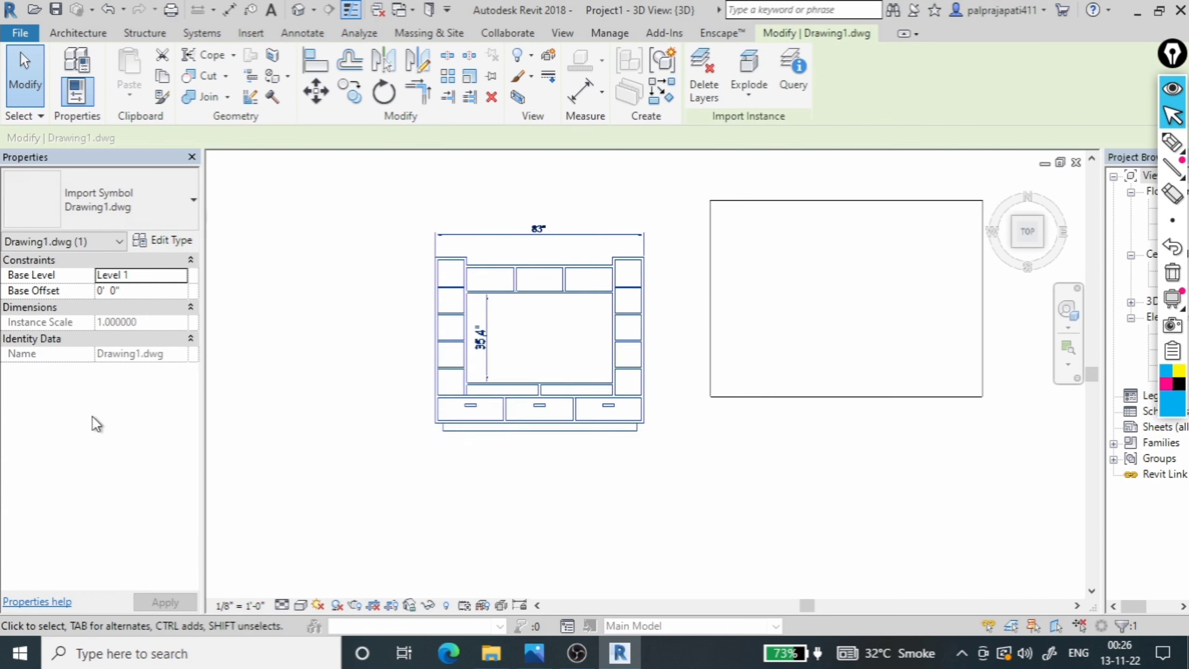
Draw a 9'-0" Generic 8" wall to Level 2 along the floor's top edge, aligned by exterior finish face
left_click(78, 34)
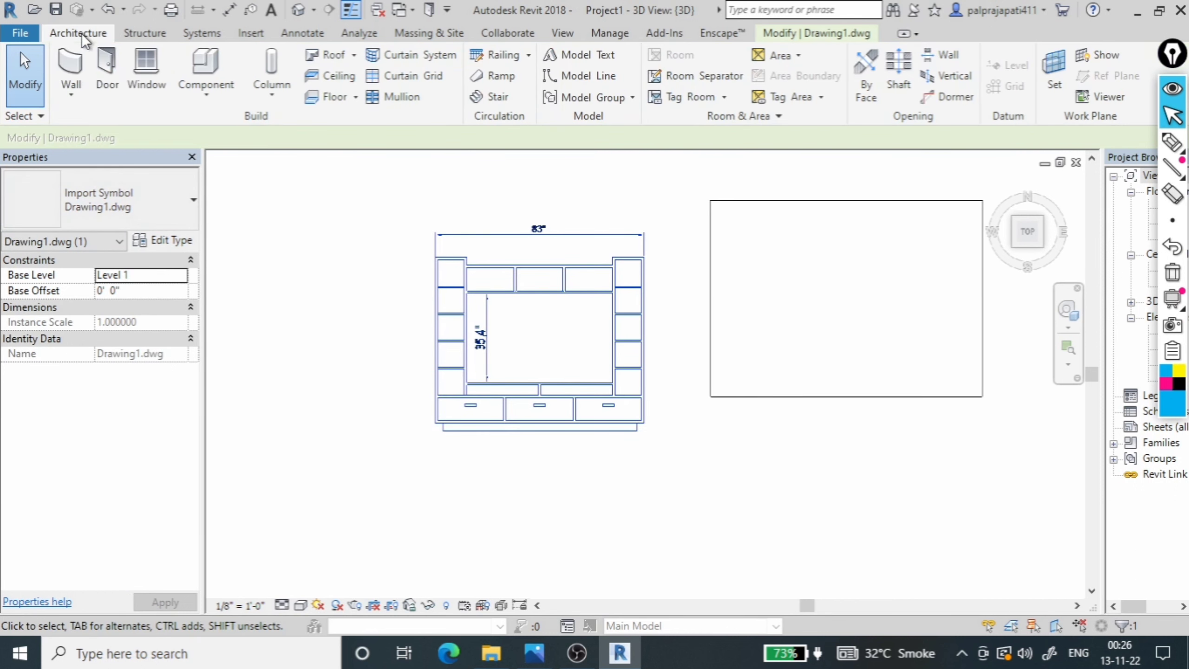
left_click(69, 58)
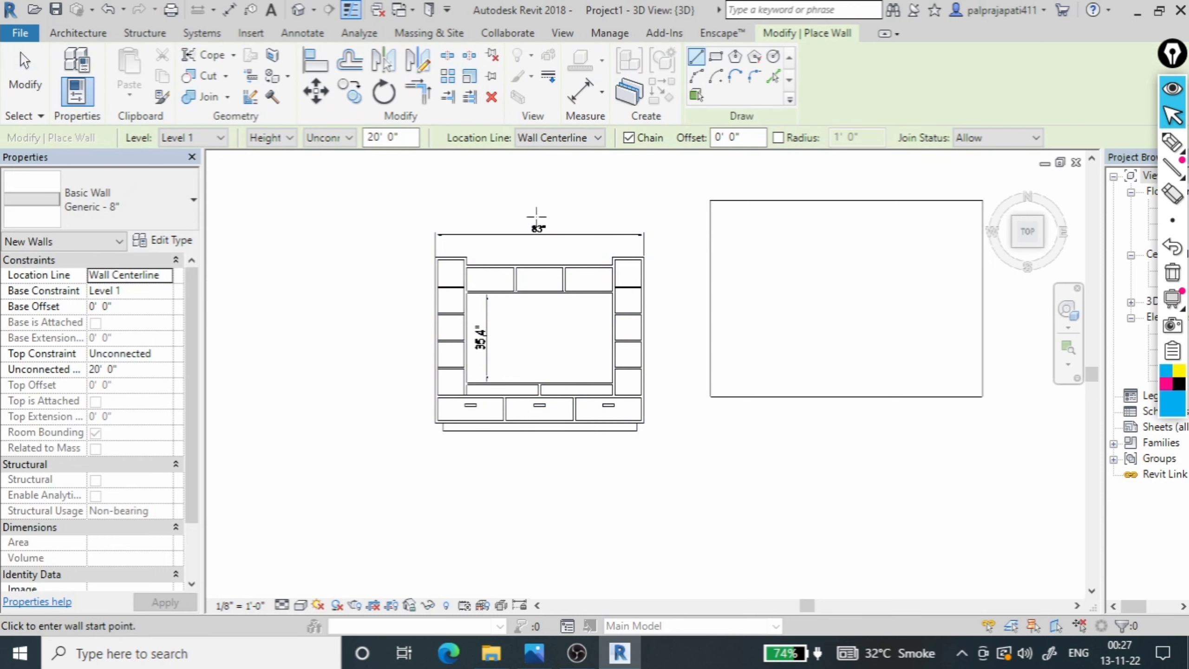
left_click(349, 137)
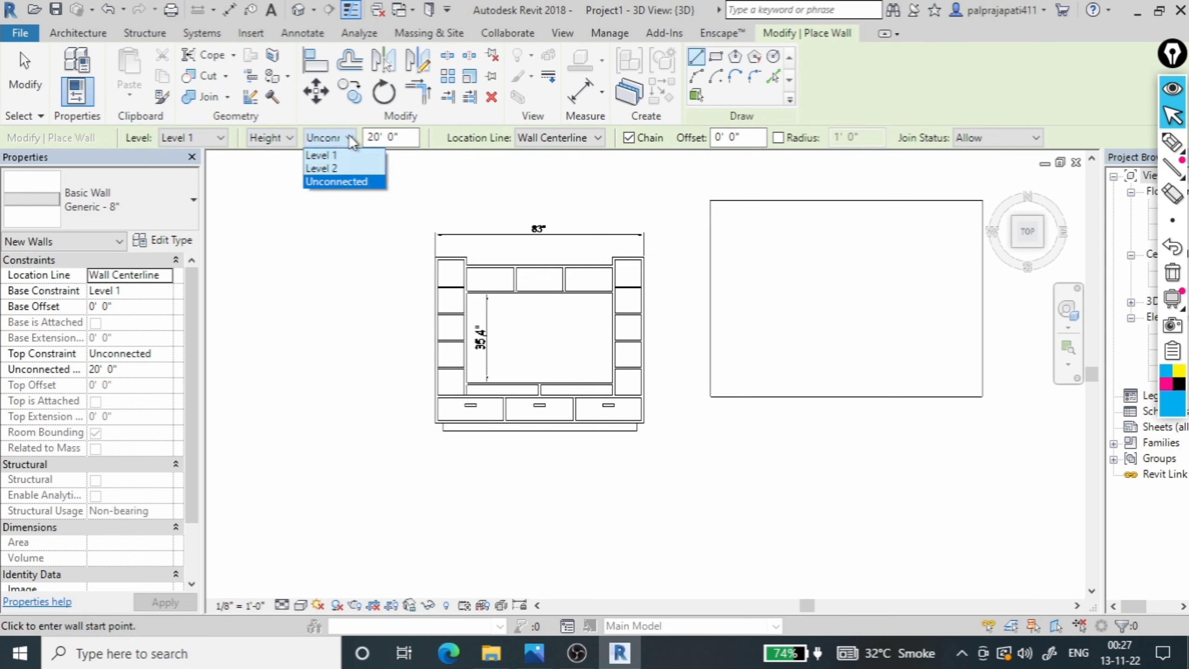
left_click(321, 169)
left_click(289, 138)
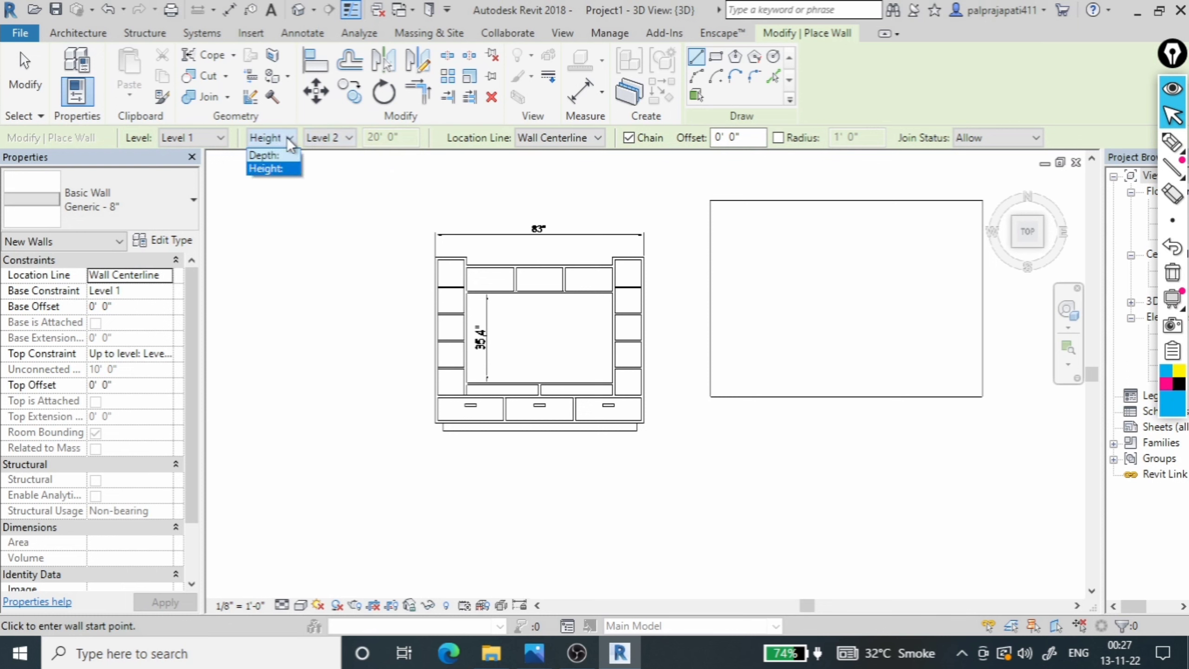
left_click(595, 138)
left_click(591, 135)
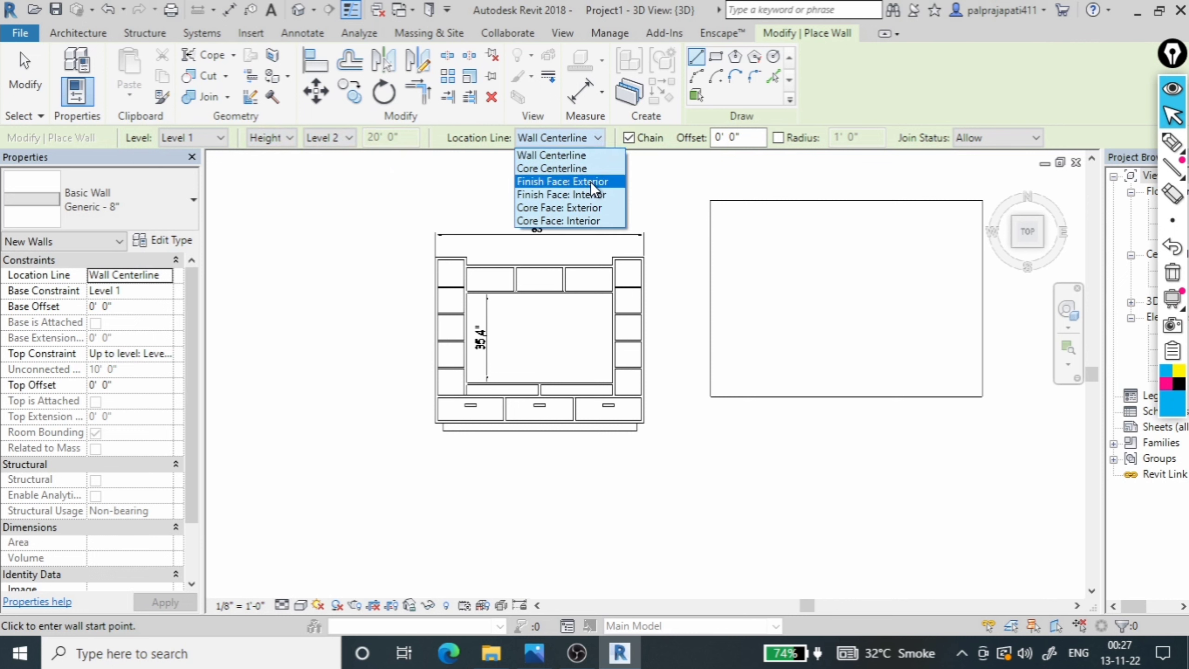
left_click(591, 182)
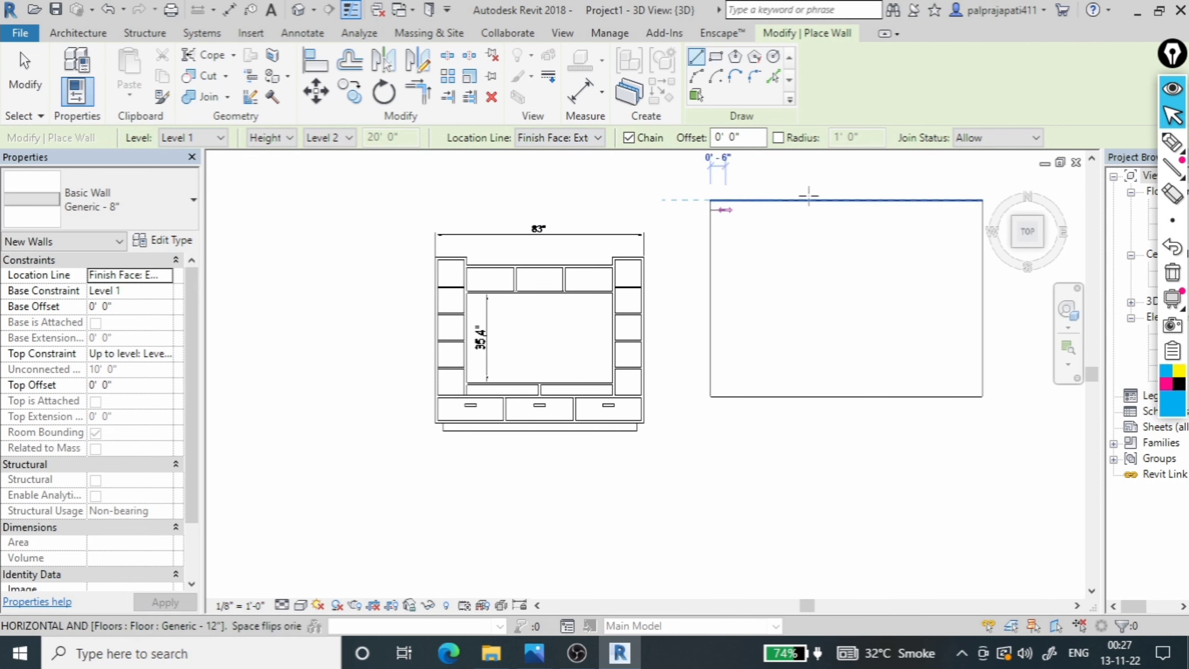
left_click(982, 200)
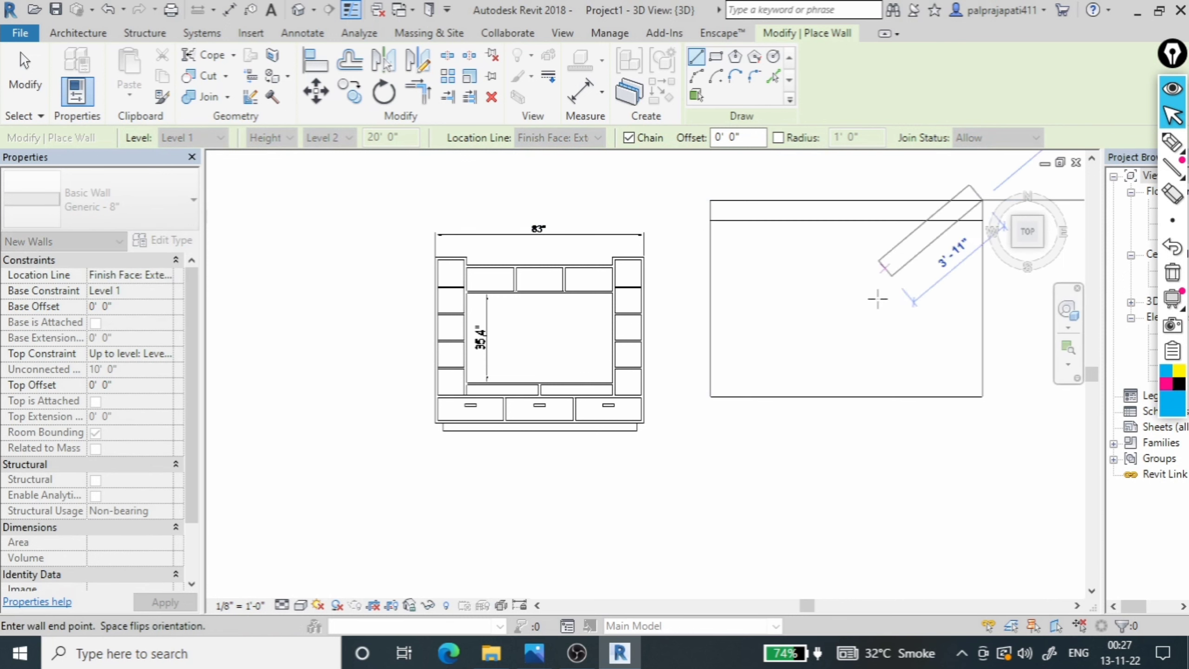
key("Escape")
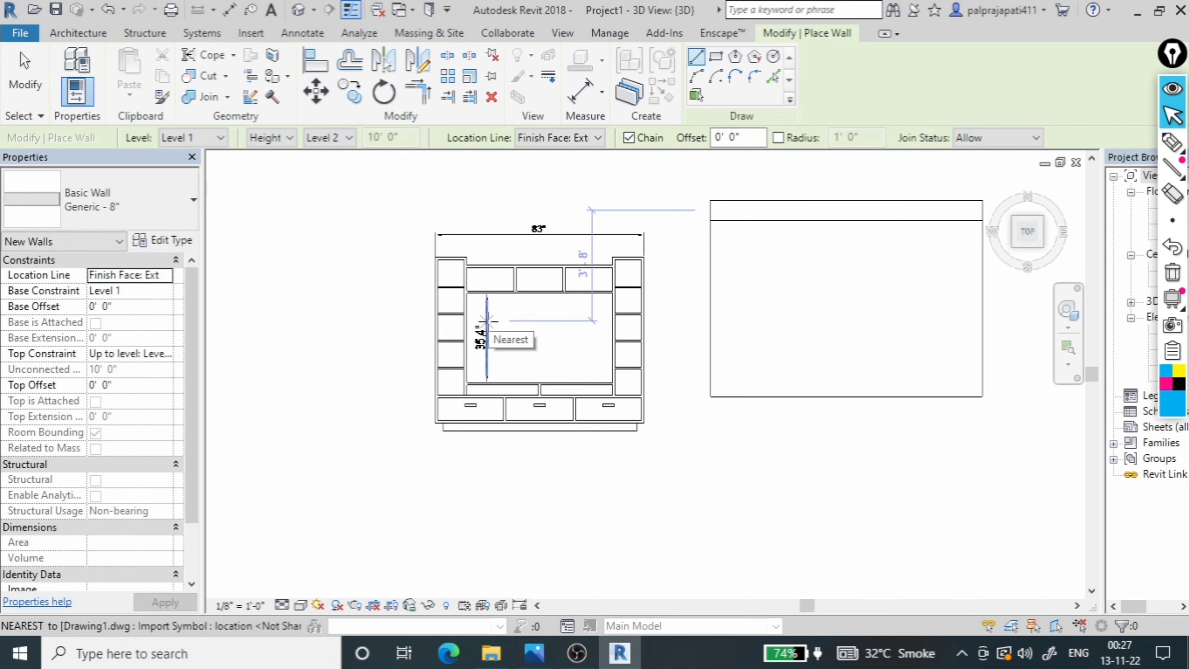
key("Escape")
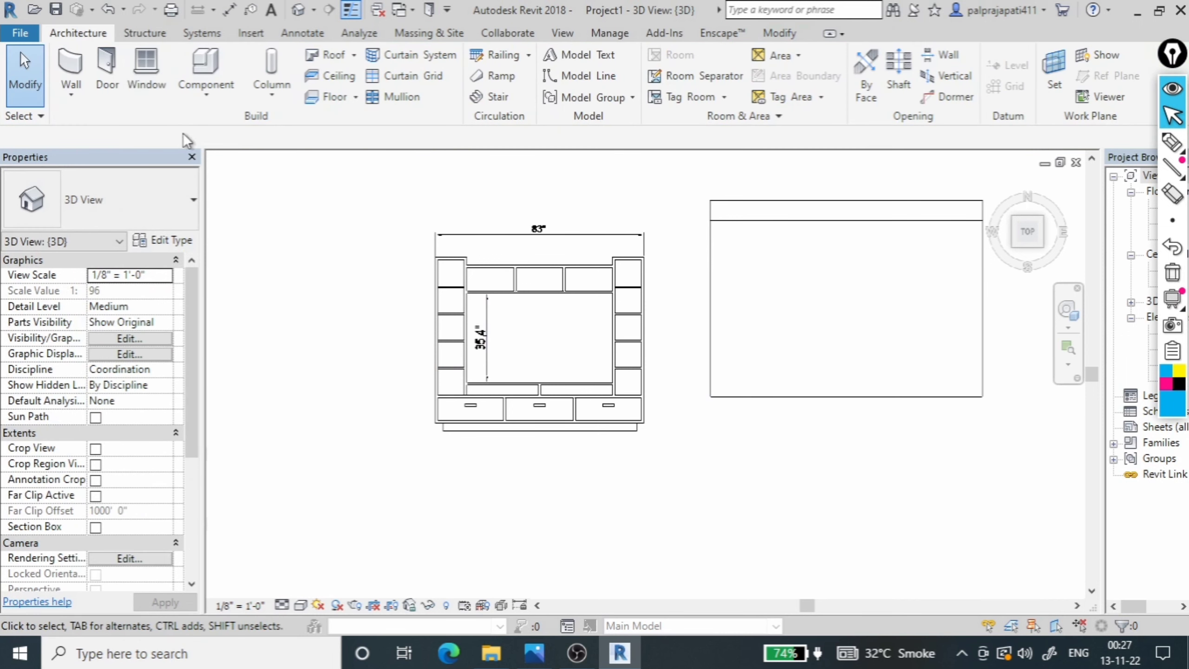
Create an in-place Furniture family, keeping its default name
left_click(207, 91)
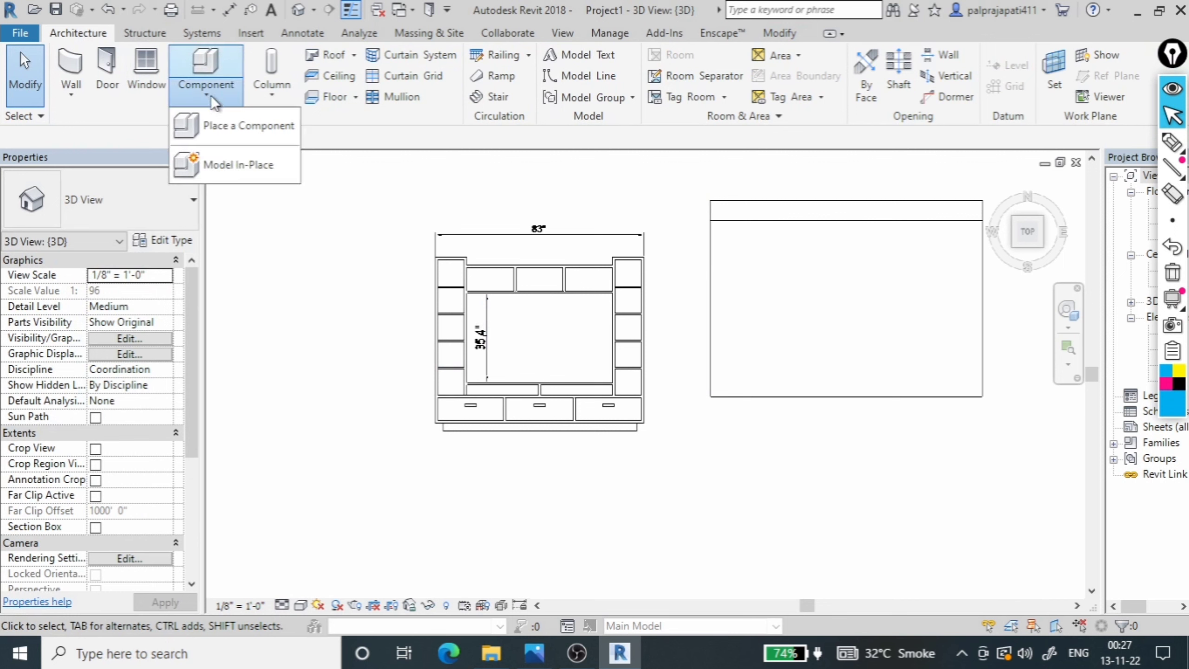
left_click(245, 164)
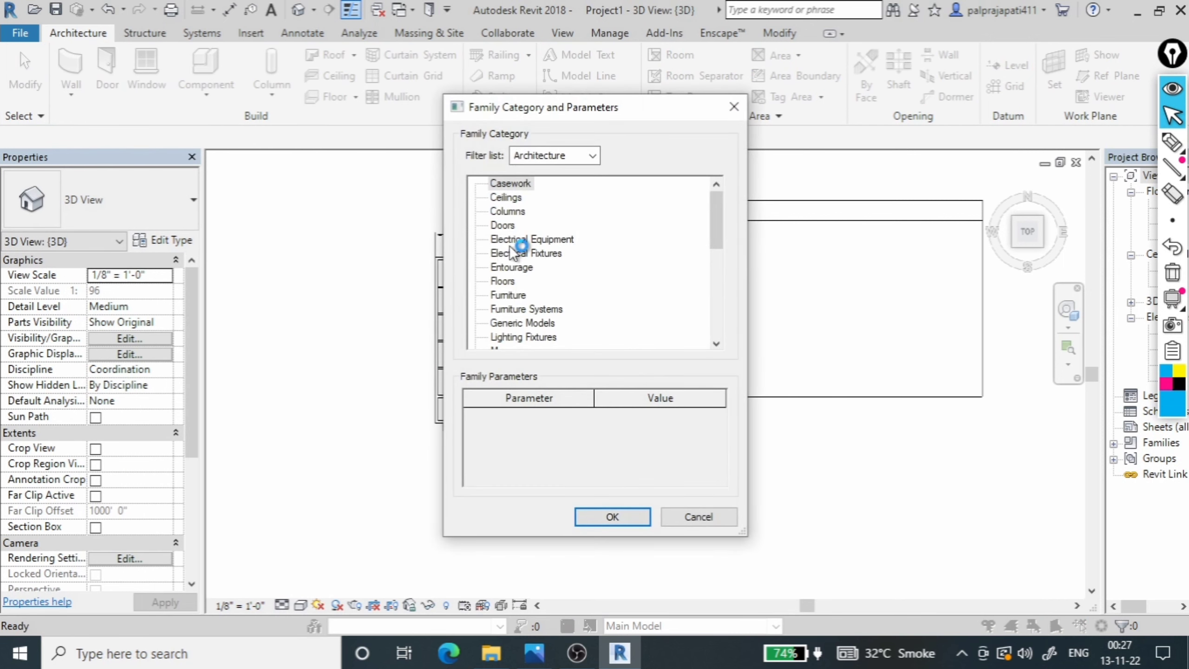
left_click(520, 296)
left_click(618, 511)
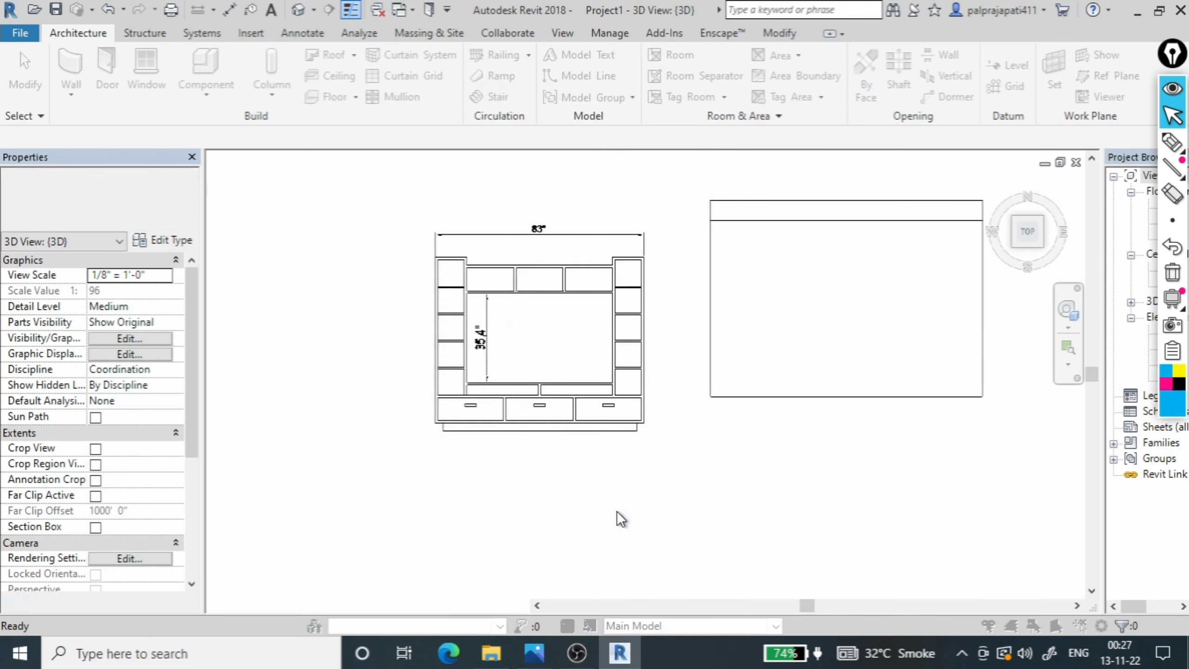
left_click(617, 361)
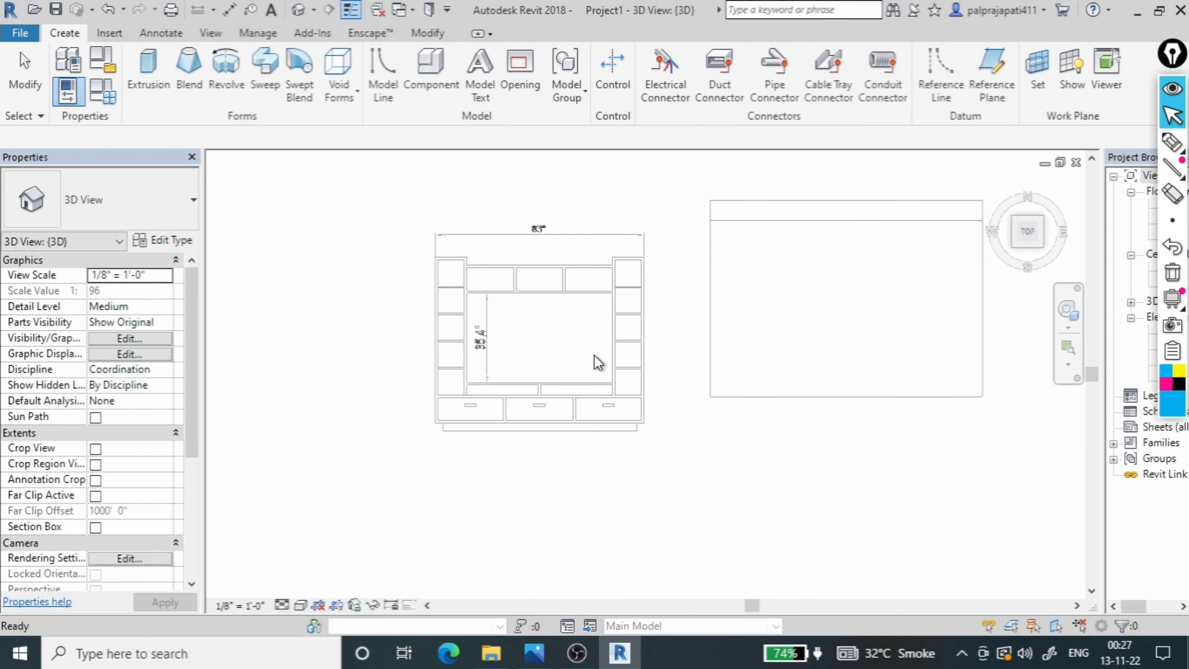
Begin an extrusion sketch using Pick Lines to trace the imported drawing's edges
left_click(152, 76)
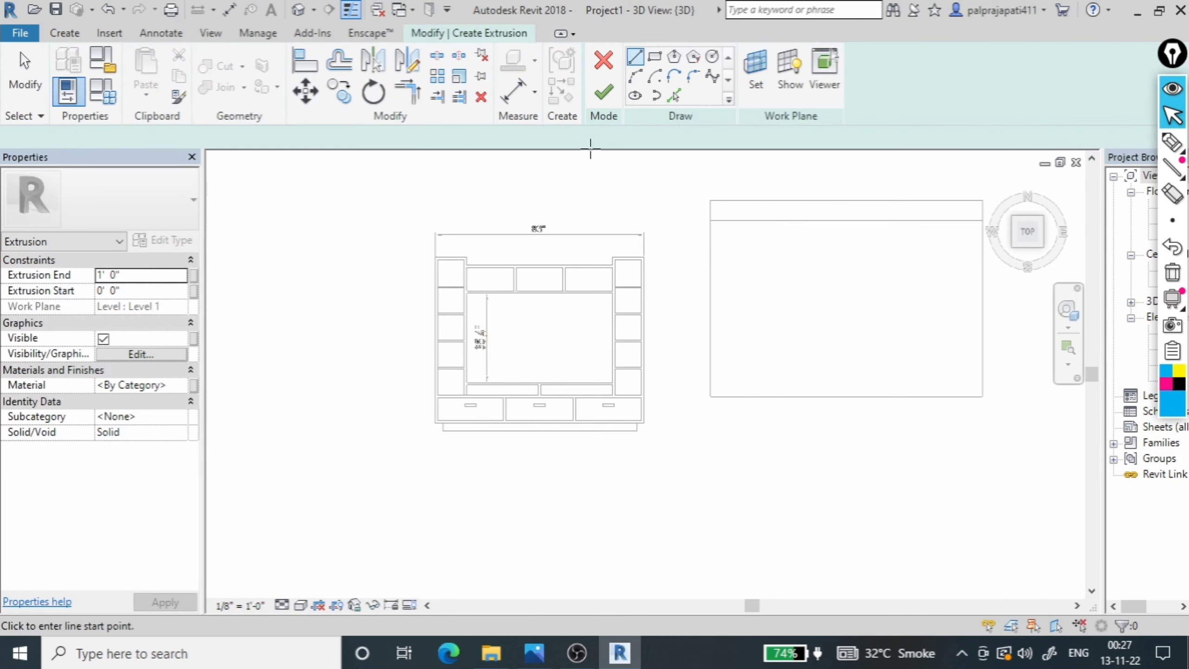
scroll(447, 263, "up", 1)
scroll(447, 263, "up", 1)
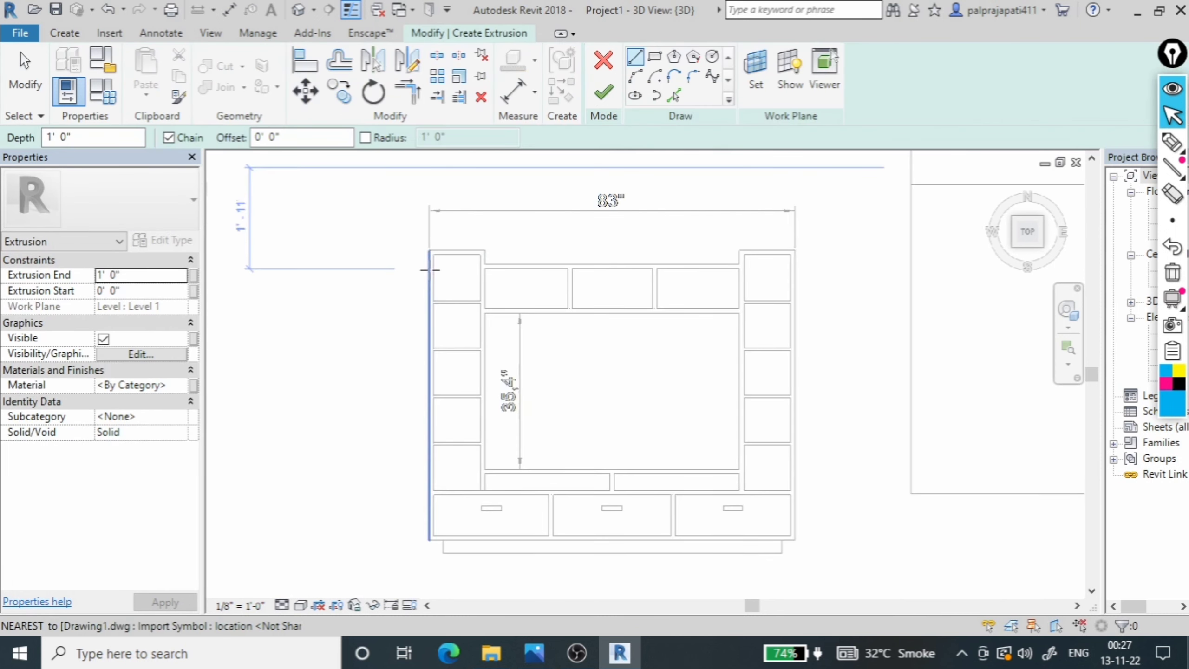
left_click(672, 99)
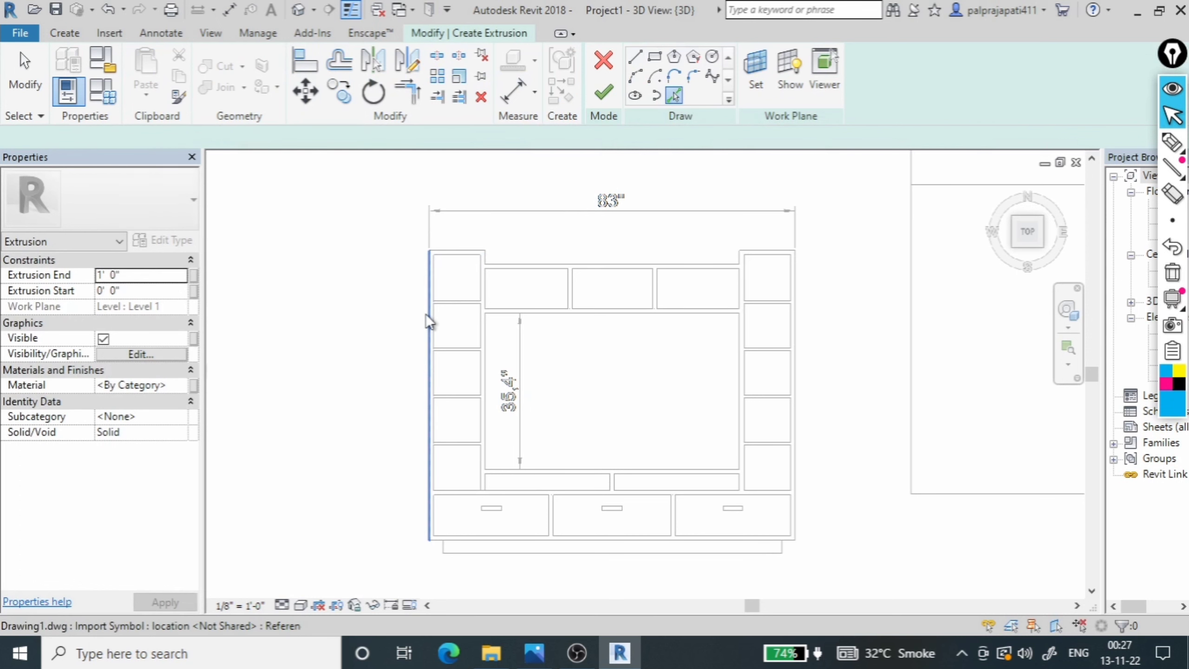
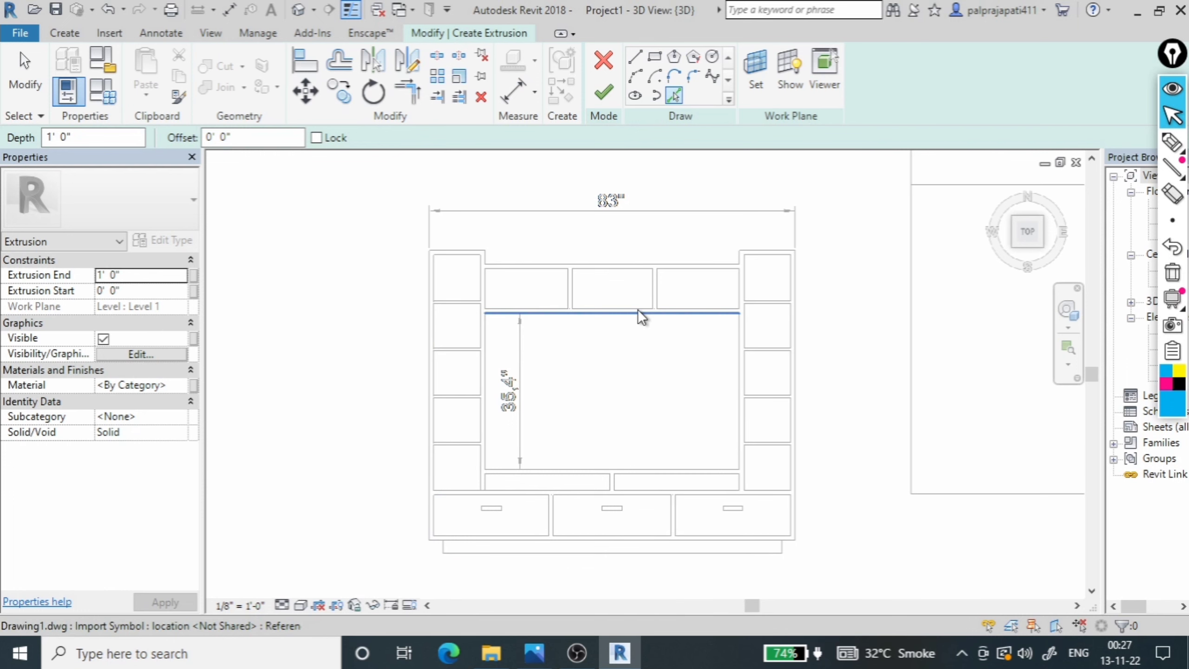
After checking the reference photo, trace the small box, the shelf below the TV opening and the lower left-column dividers
left_click(534, 663)
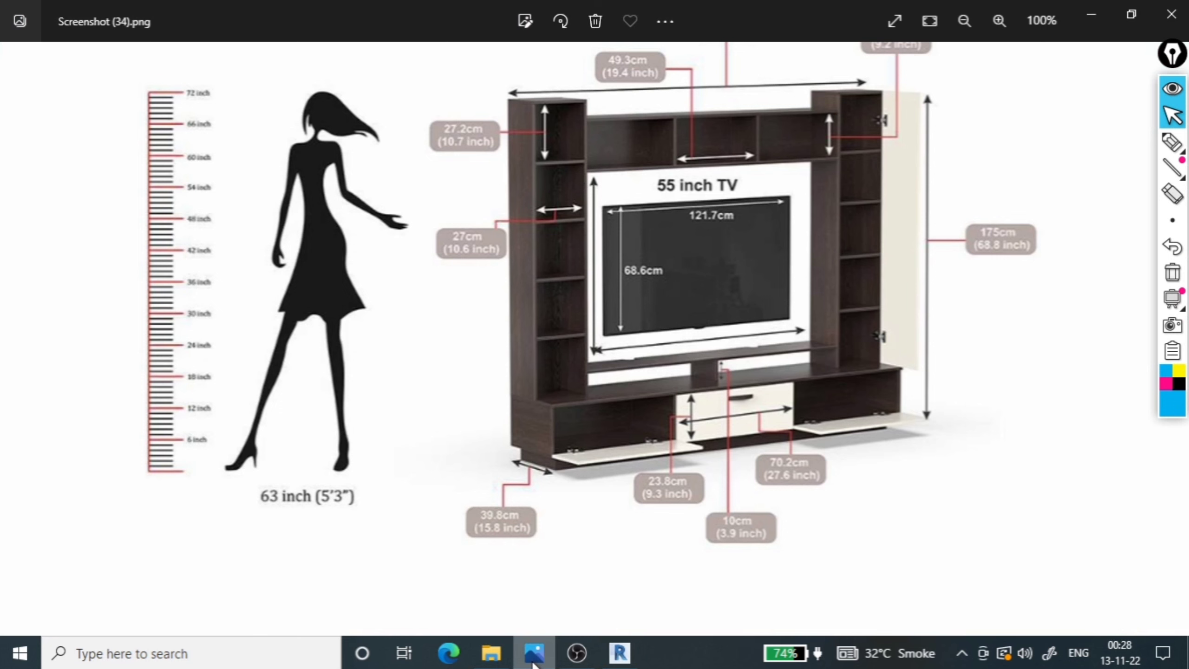
left_click(534, 663)
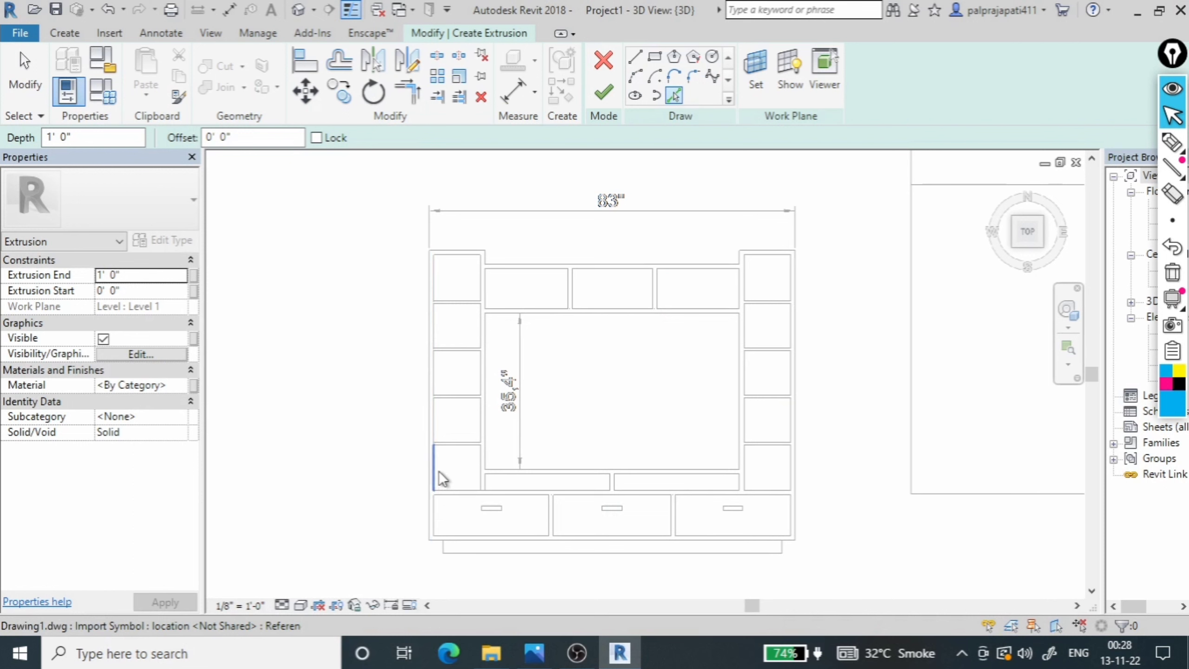
left_click(435, 473)
left_click(457, 445)
left_click(476, 466)
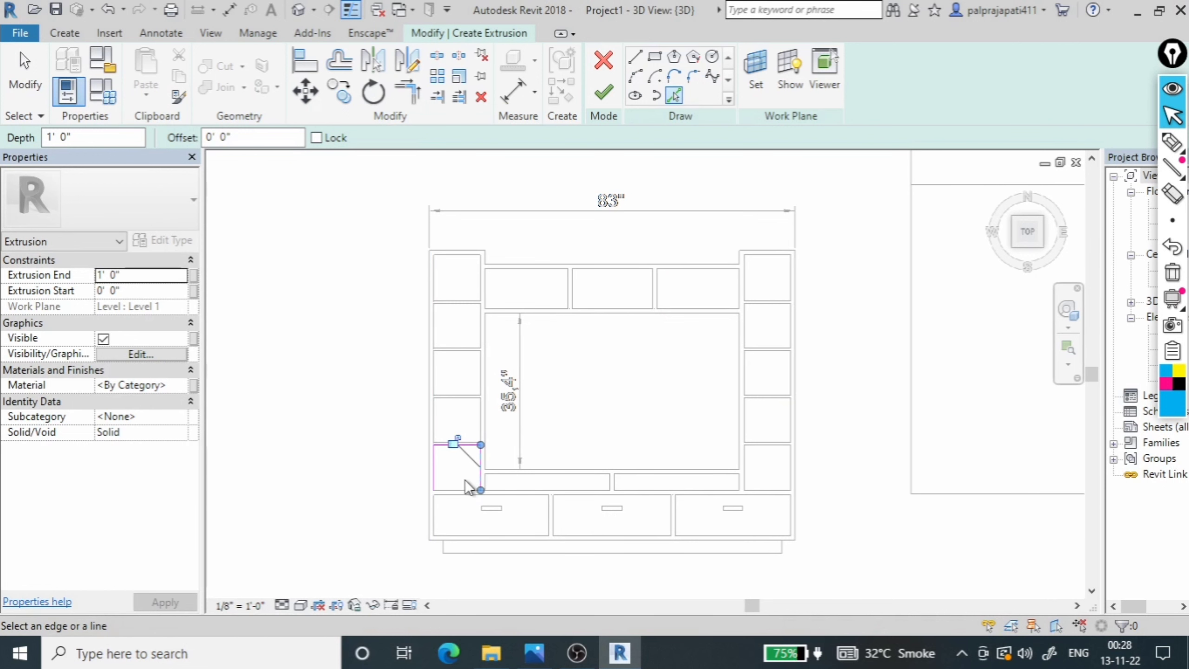
scroll(485, 479, "up", 2)
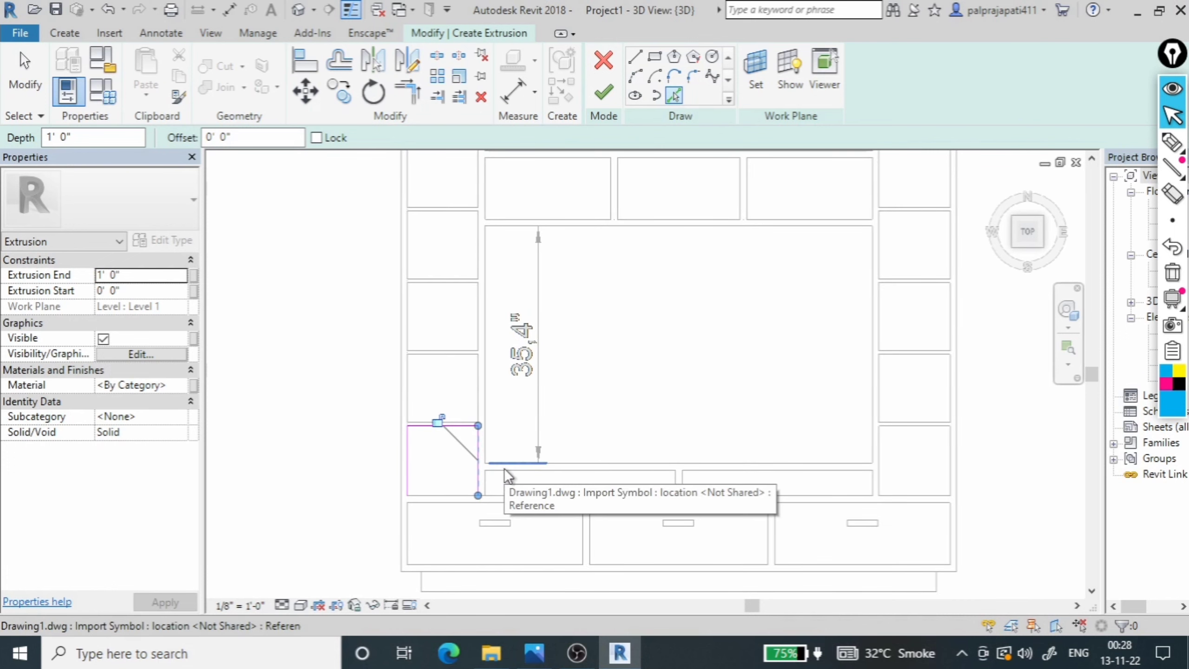
left_click(509, 474)
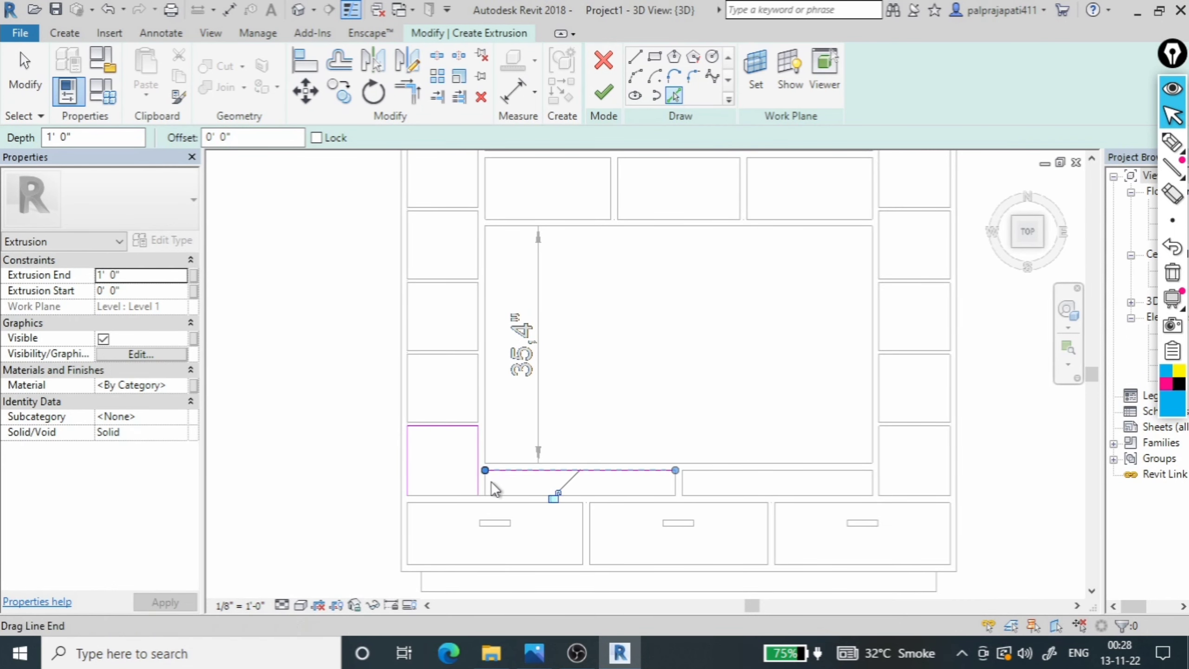
left_click(485, 483)
left_click(489, 442)
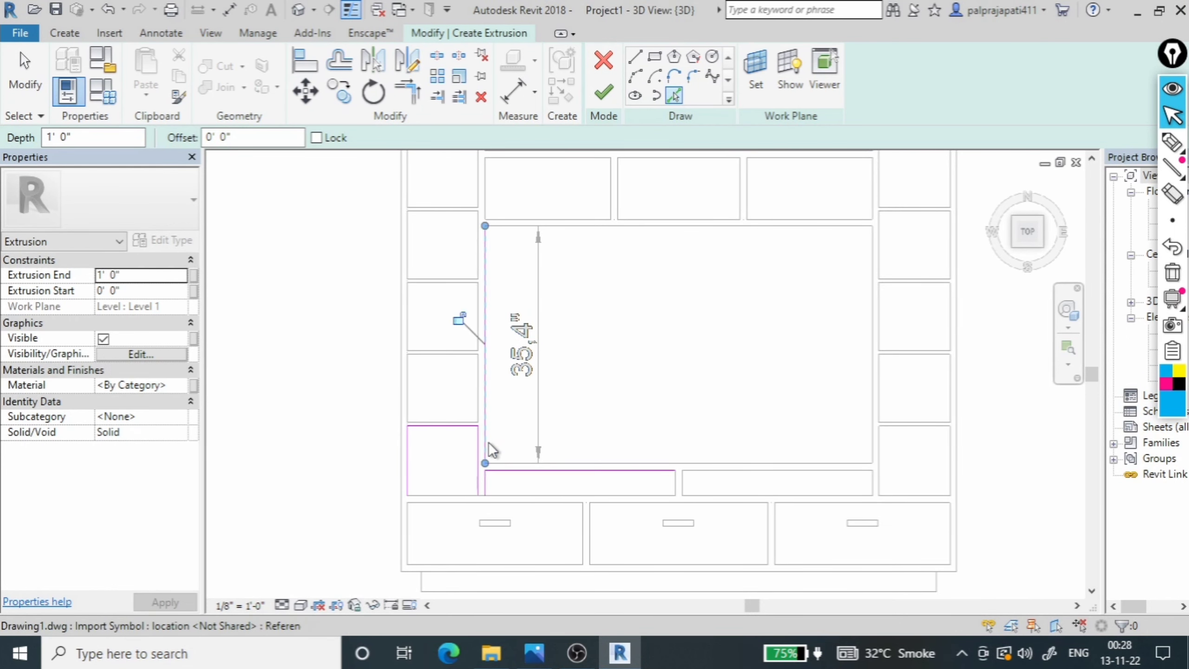
left_click(458, 421)
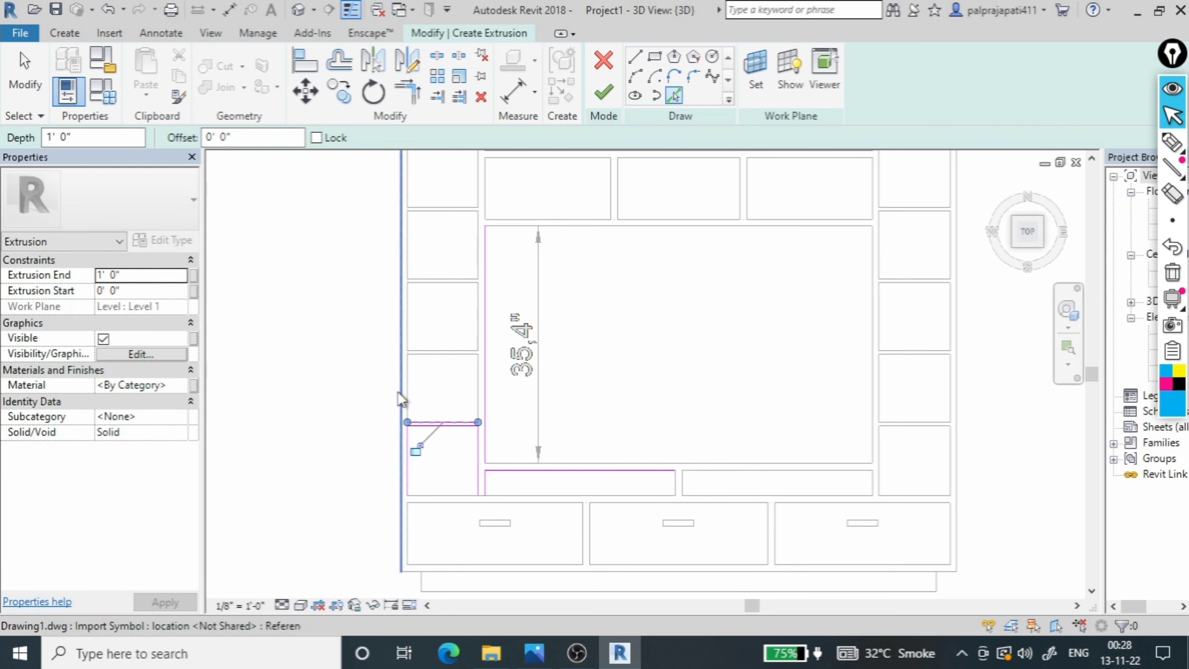
left_click(408, 393)
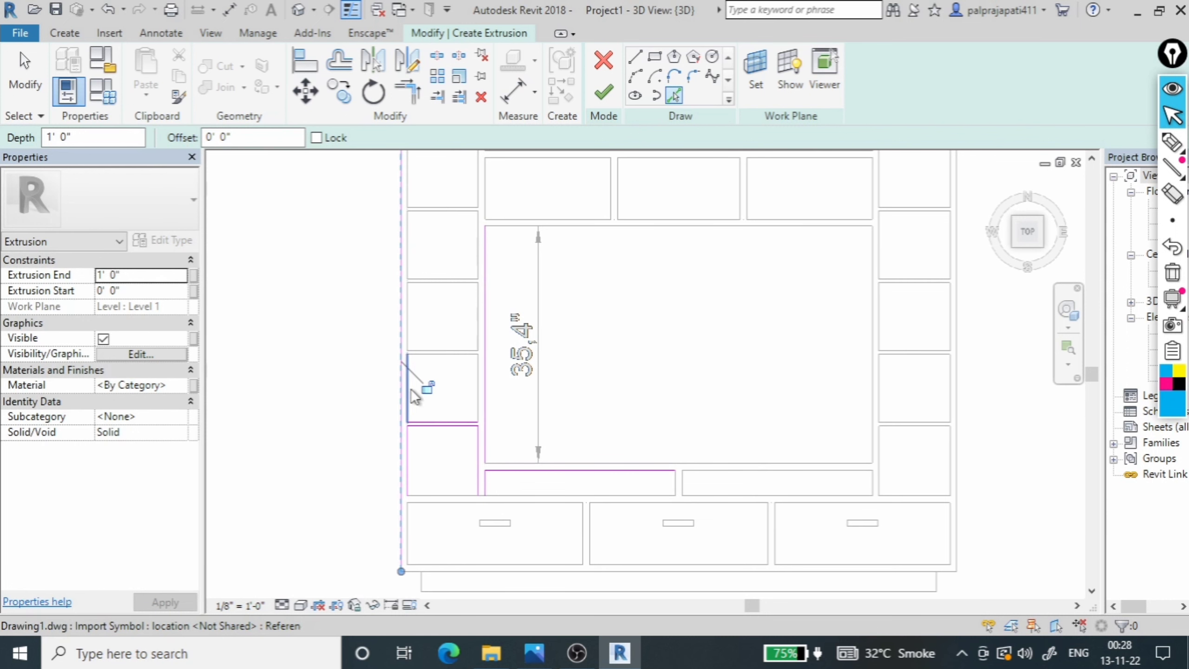
left_click(424, 351)
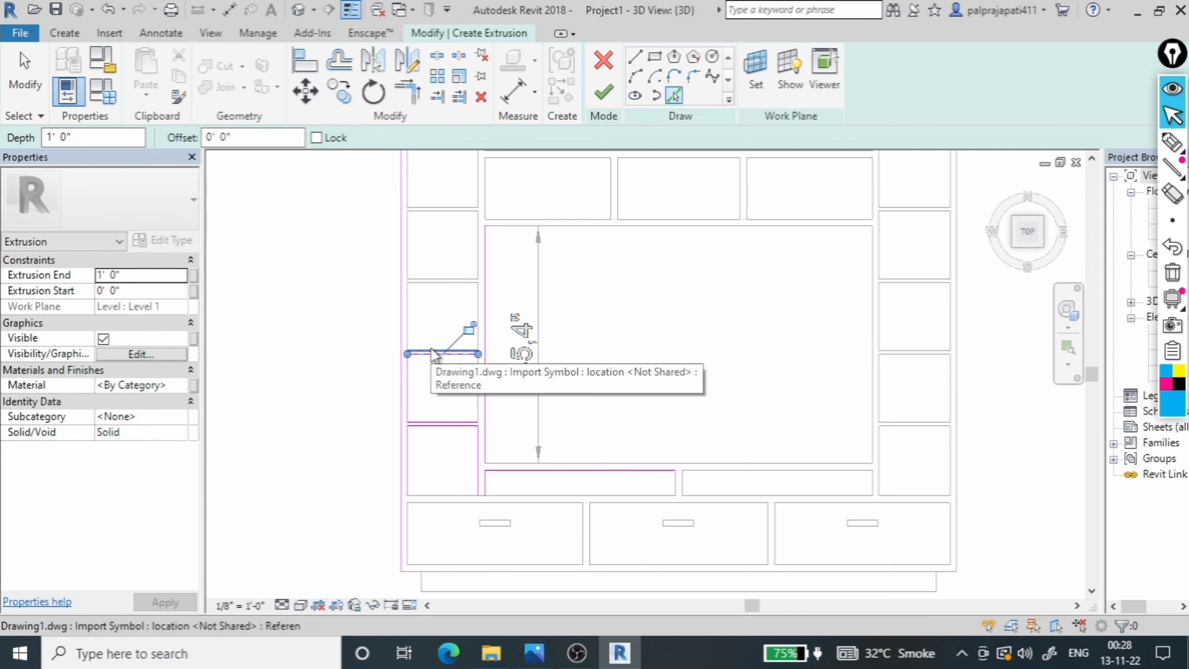
left_click(427, 280)
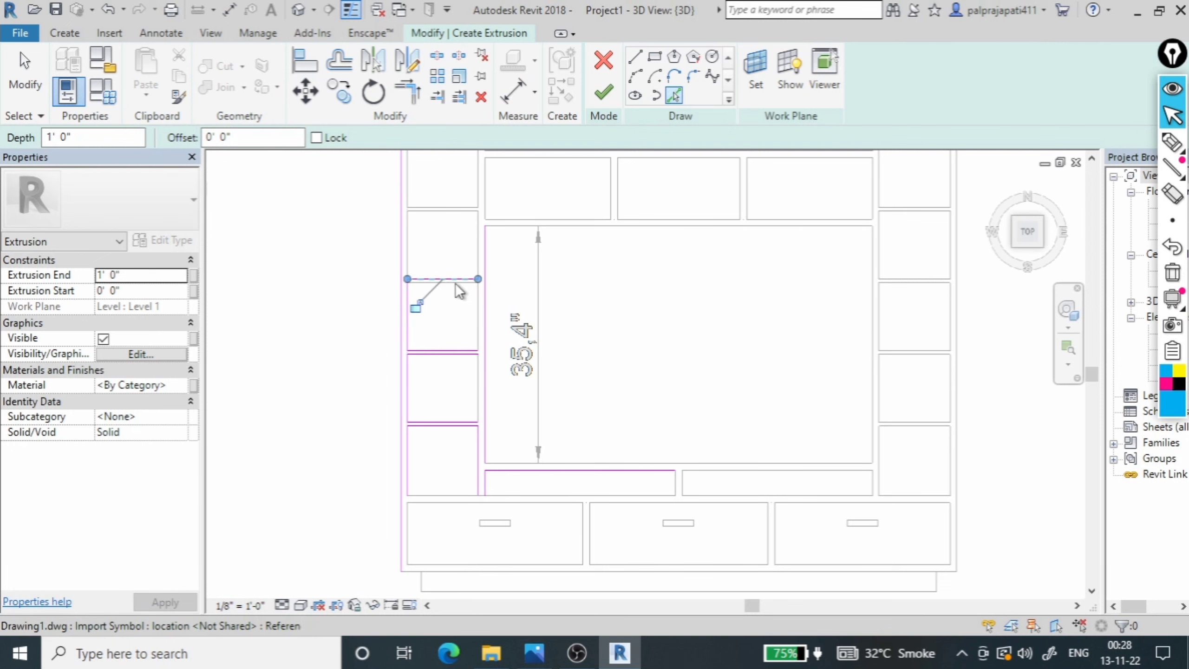
Trace the remaining left-column box edges up to the unit's outer top edge
scroll(457, 286, "up", 1)
scroll(458, 290, "up", 1)
left_click(490, 328)
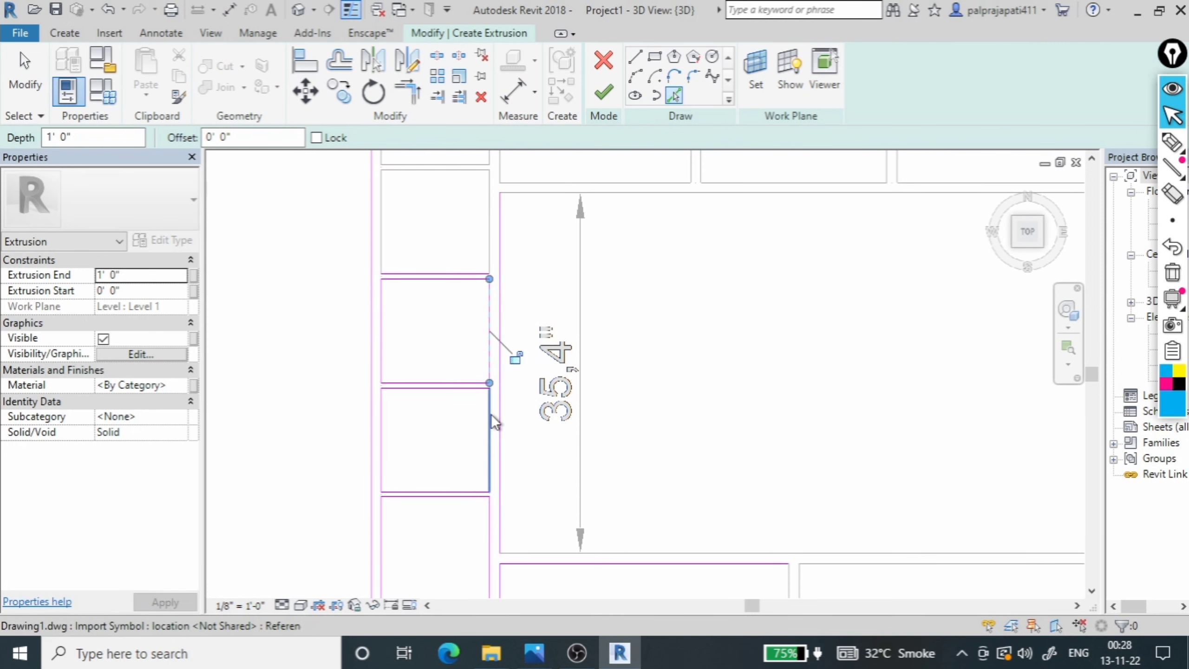
left_click(490, 414)
left_click(485, 255)
scroll(440, 436, "down", 1)
left_click(405, 288)
scroll(412, 277, "up", 1)
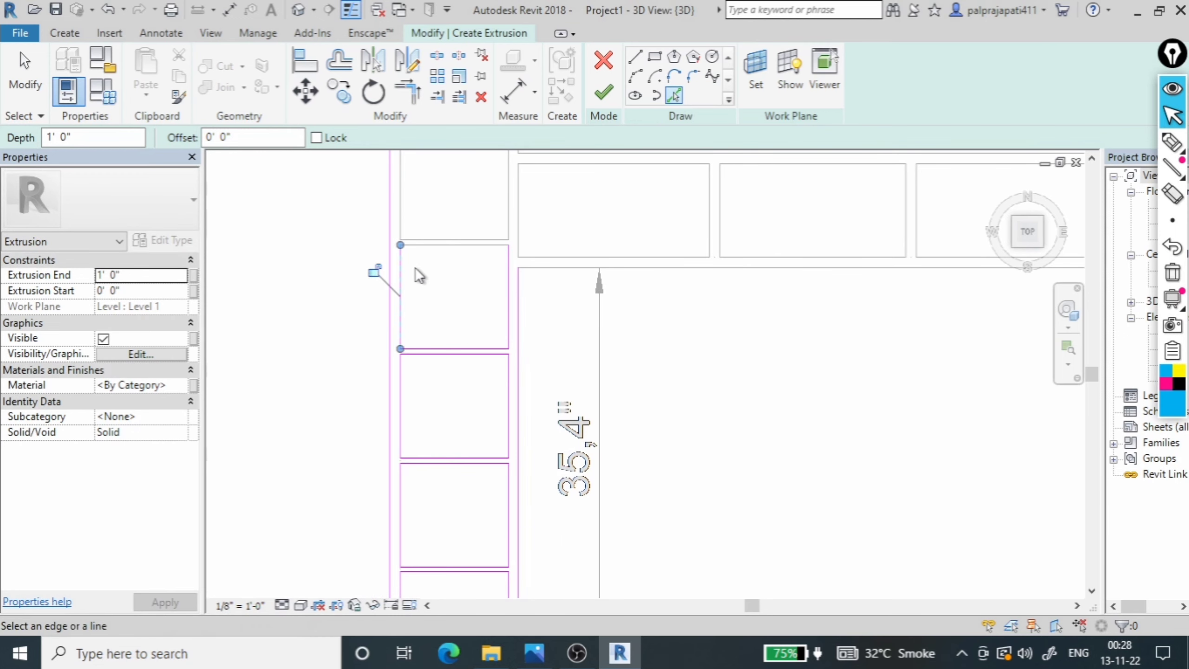
left_click(441, 244)
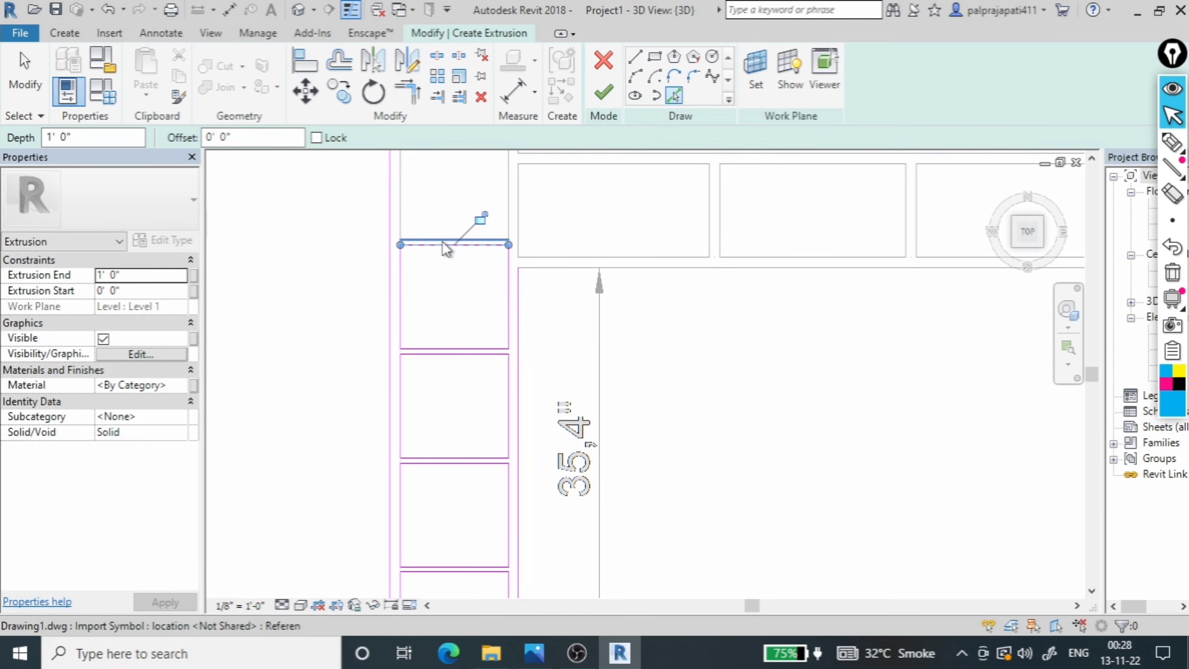
scroll(421, 407, "down", 1)
left_click(405, 247)
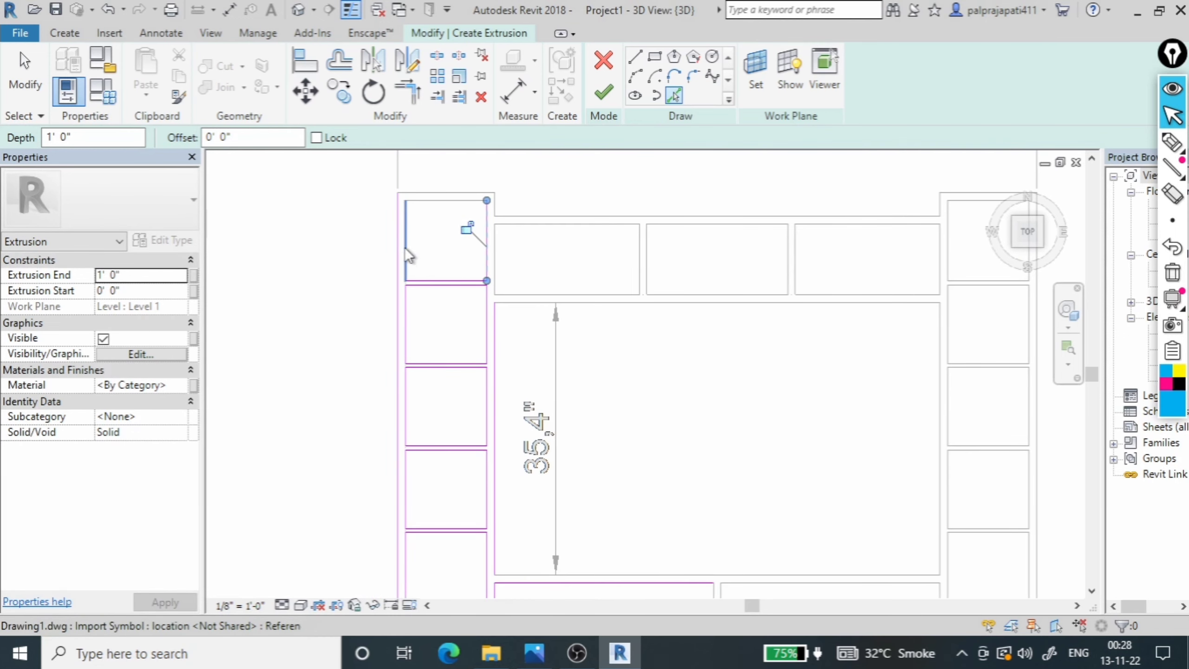
left_click(427, 192)
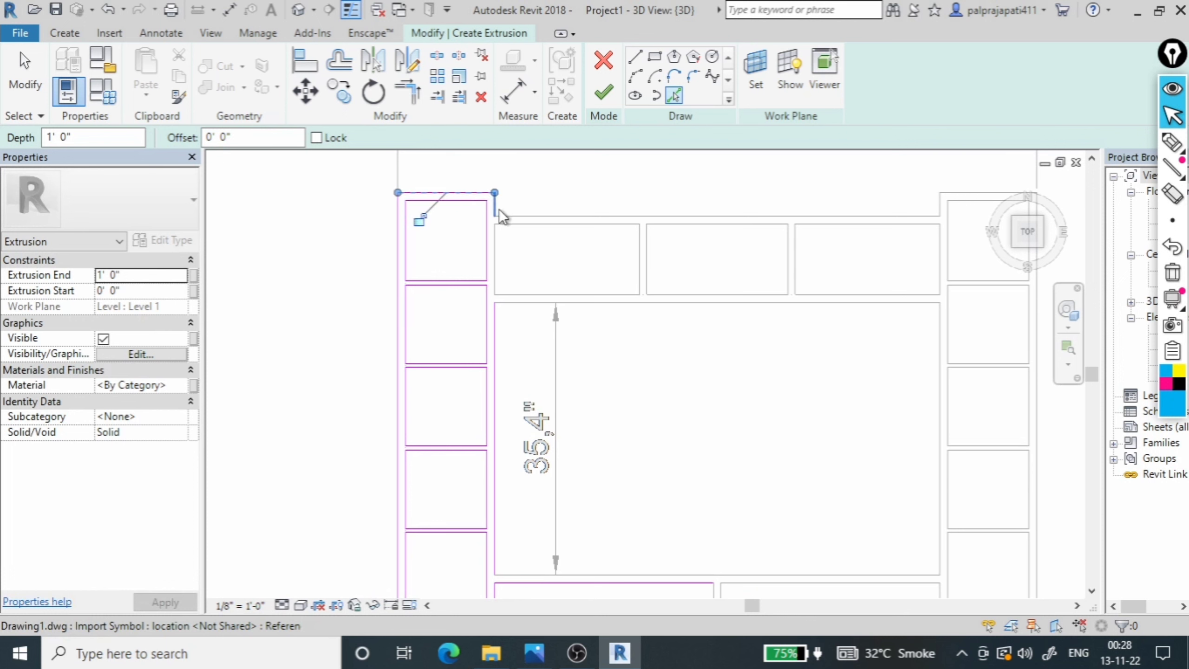
Trace the top row of three shelf compartments and the upper shelf's long top edge
left_click(517, 216)
left_click(519, 224)
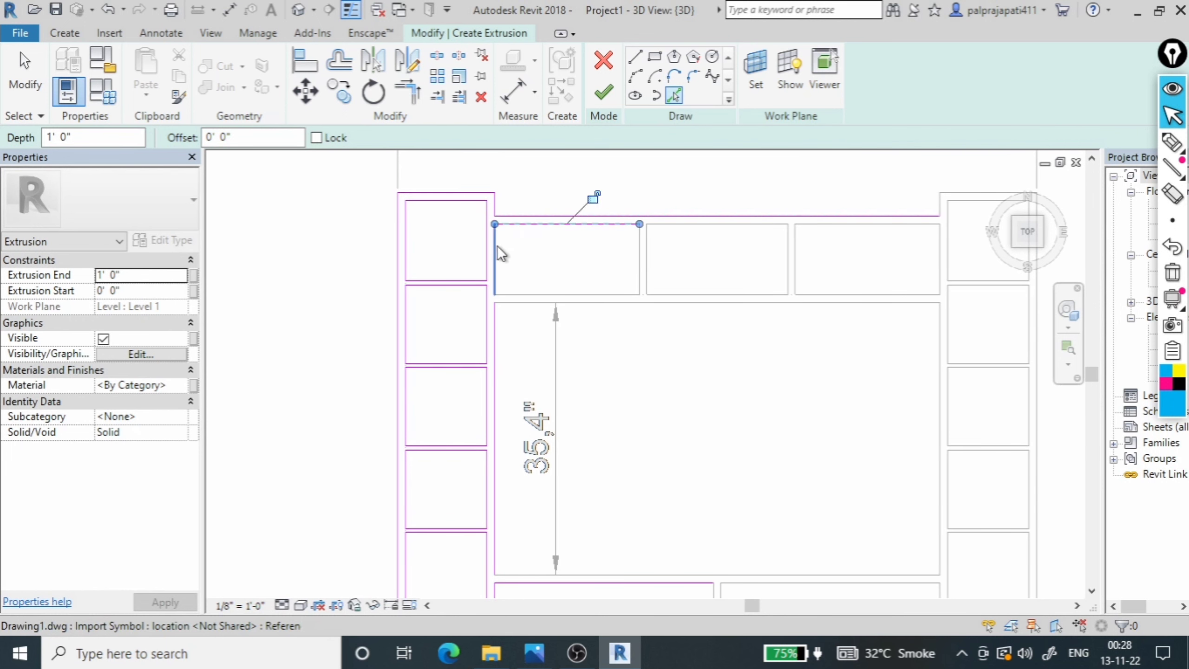
left_click(543, 294)
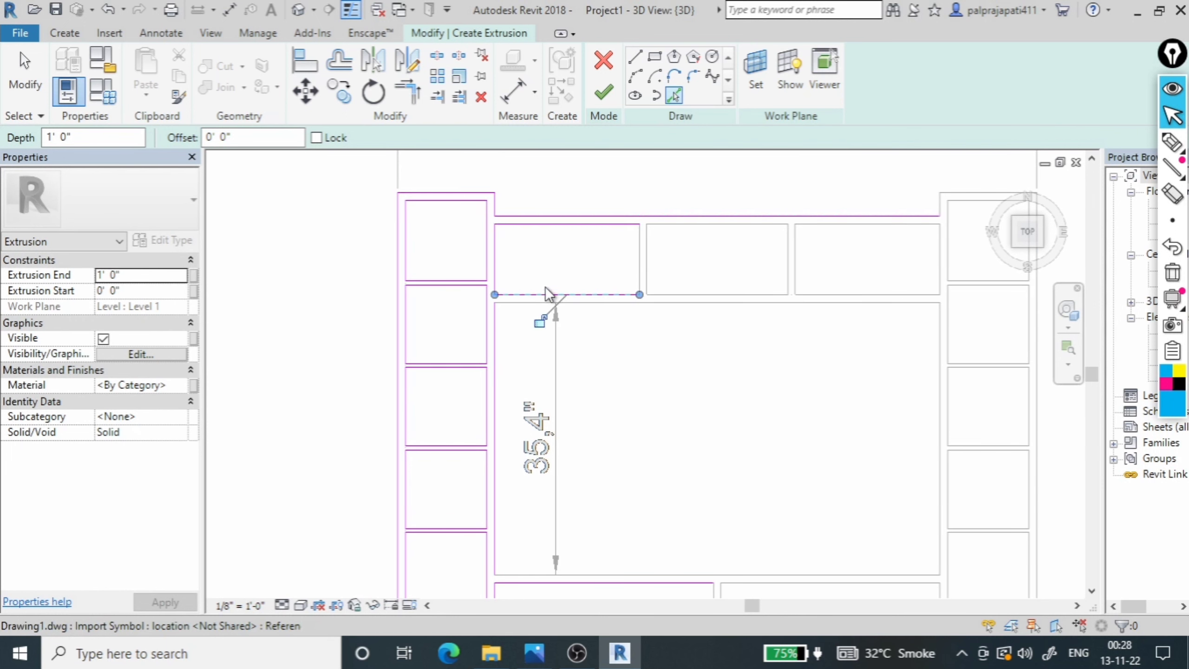
left_click(637, 270)
left_click(794, 270)
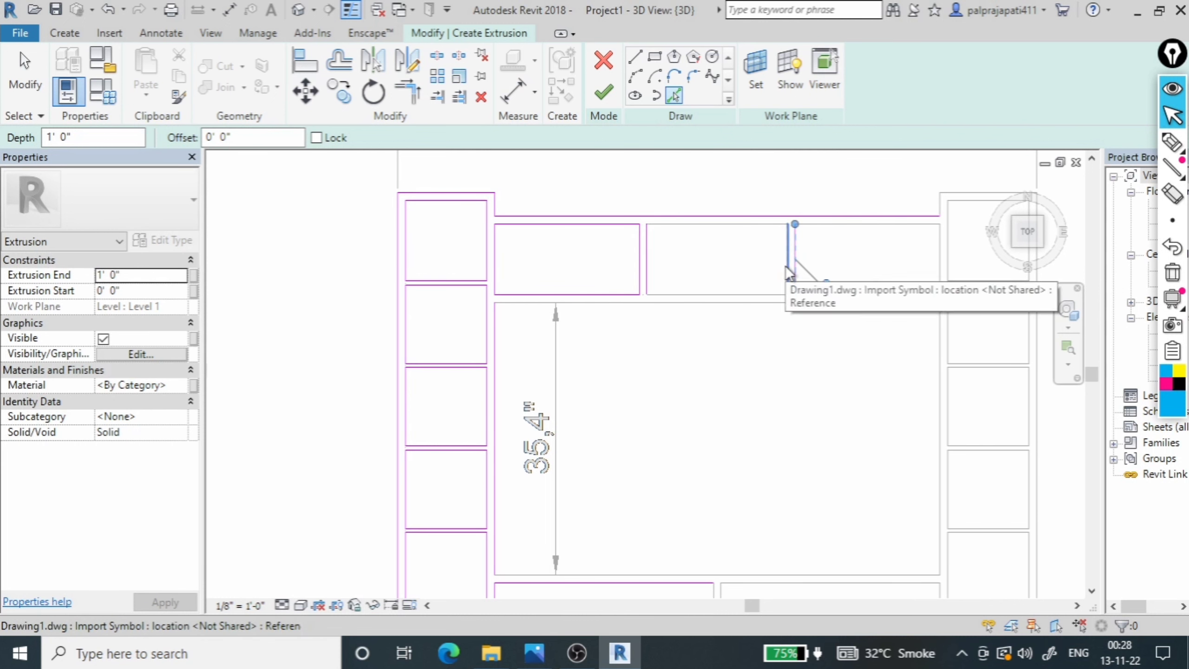
left_click(747, 302)
left_click(822, 294)
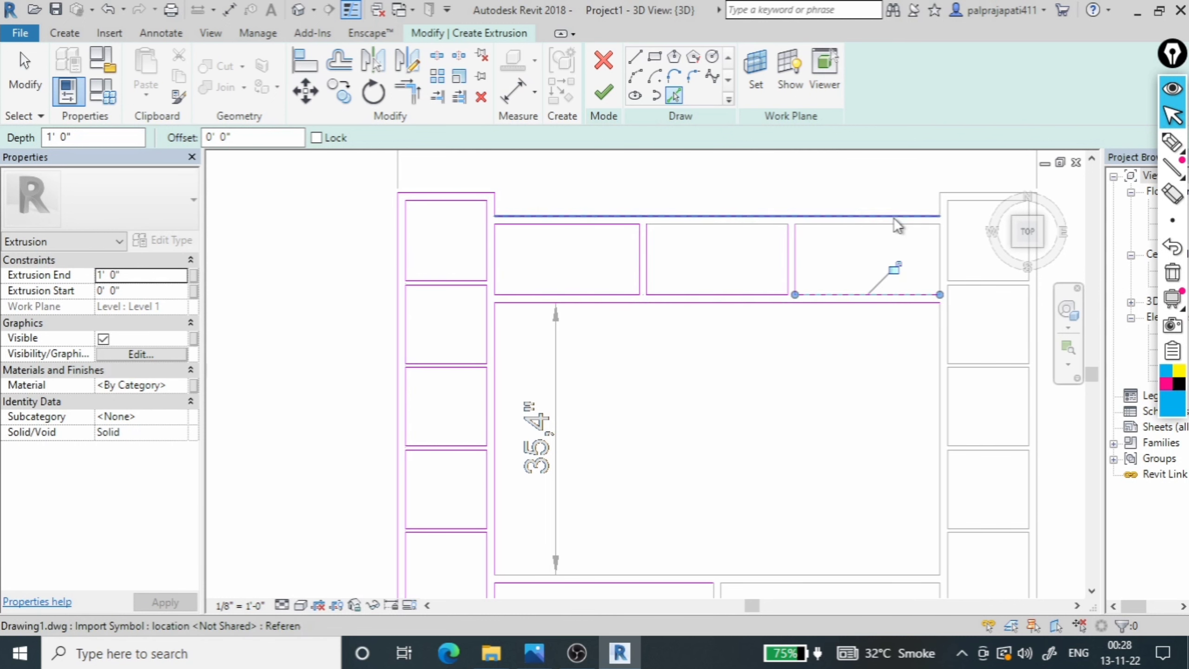
left_click(892, 224)
Trace the upper right-column box edges, including its outer and inner vertical sides
left_click(934, 270)
scroll(476, 329, "down", 3)
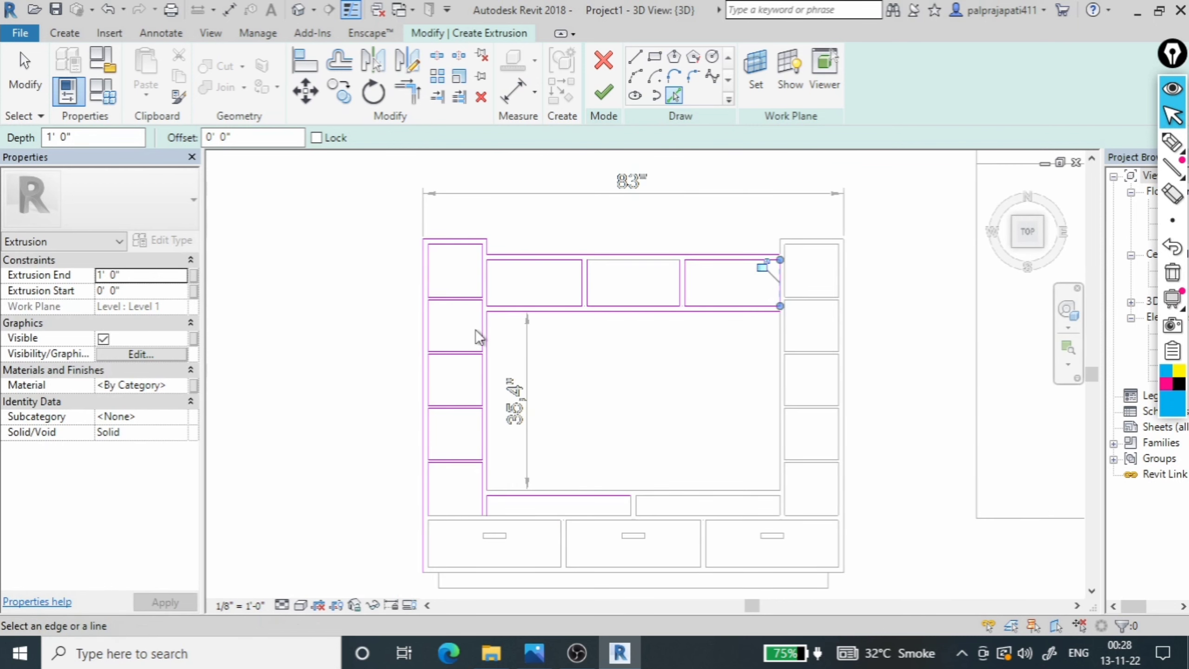
scroll(783, 246, "up", 3)
left_click(784, 246)
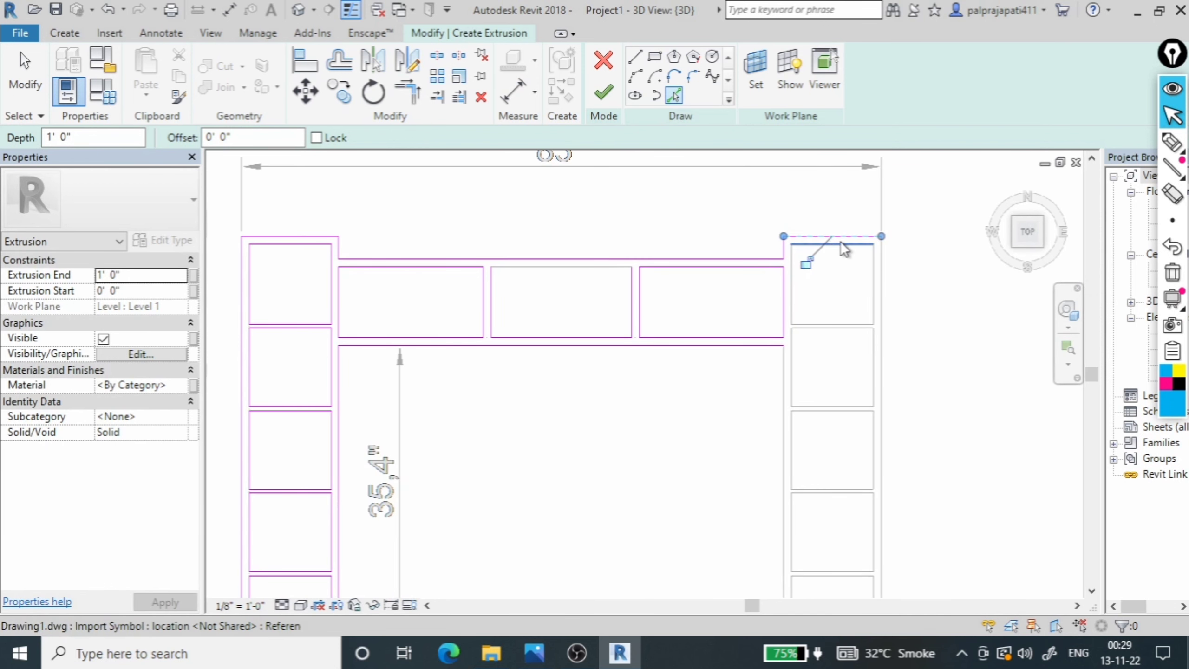
left_click(839, 241)
left_click(874, 309)
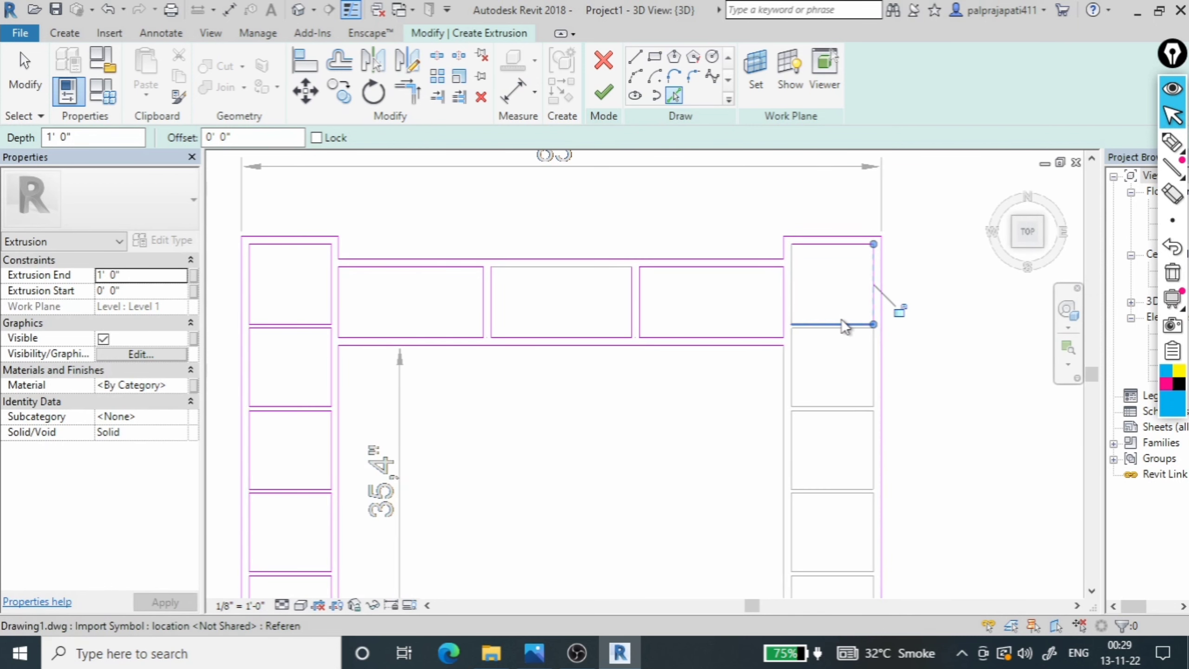
left_click(795, 300)
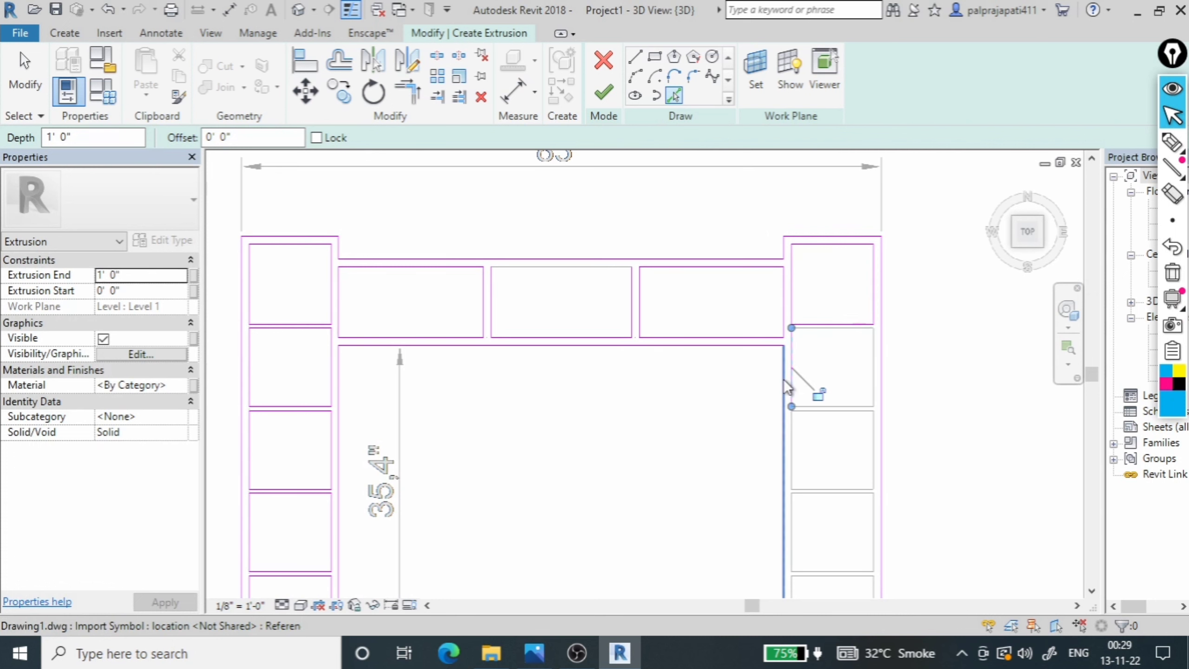
left_click(814, 408)
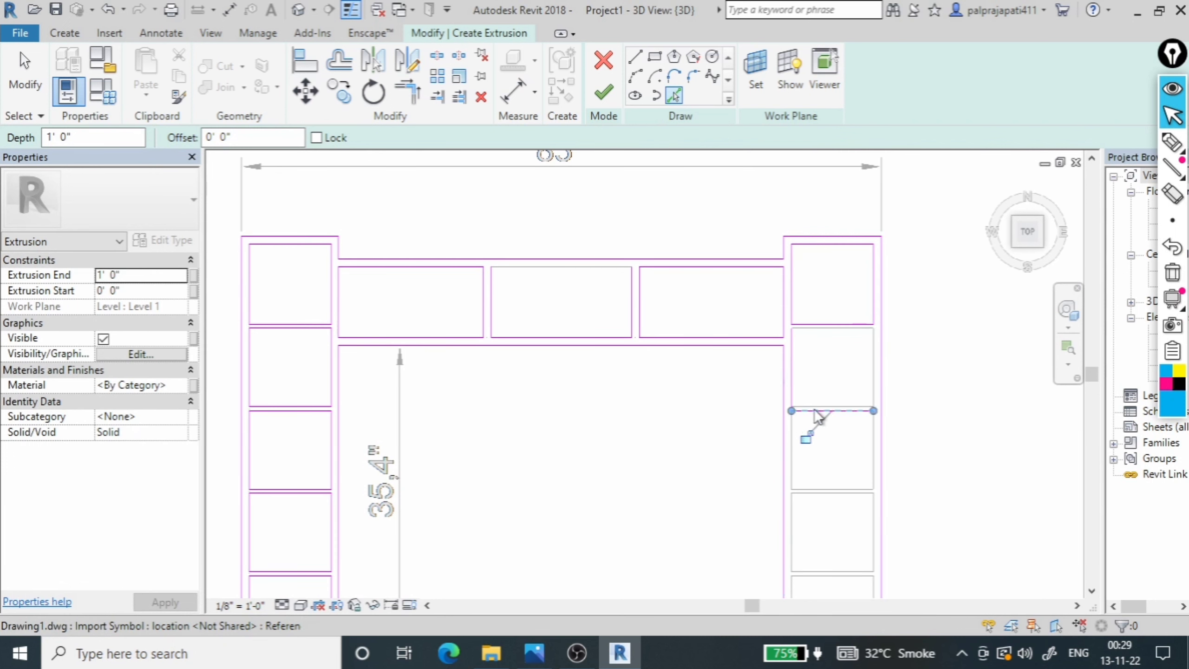
left_click(822, 333)
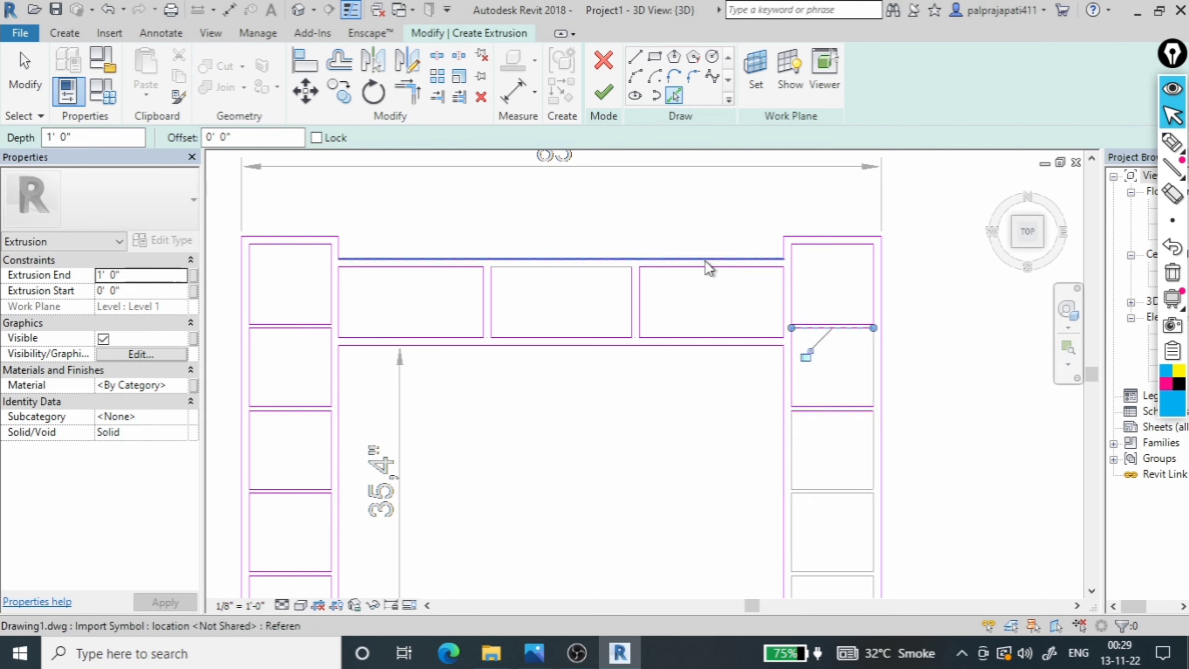
Trace the lower right-column box dividers, inner verticals and bottom edge
scroll(788, 414, "down", 2)
scroll(801, 410, "up", 2)
left_click(799, 408)
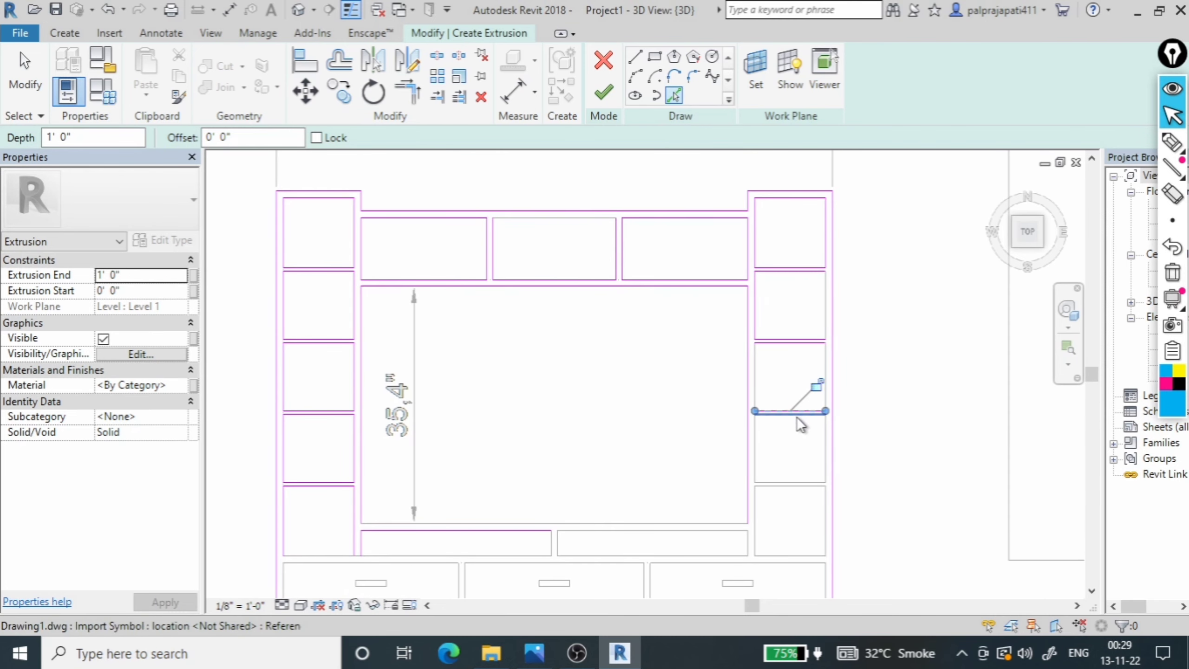
left_click(797, 488)
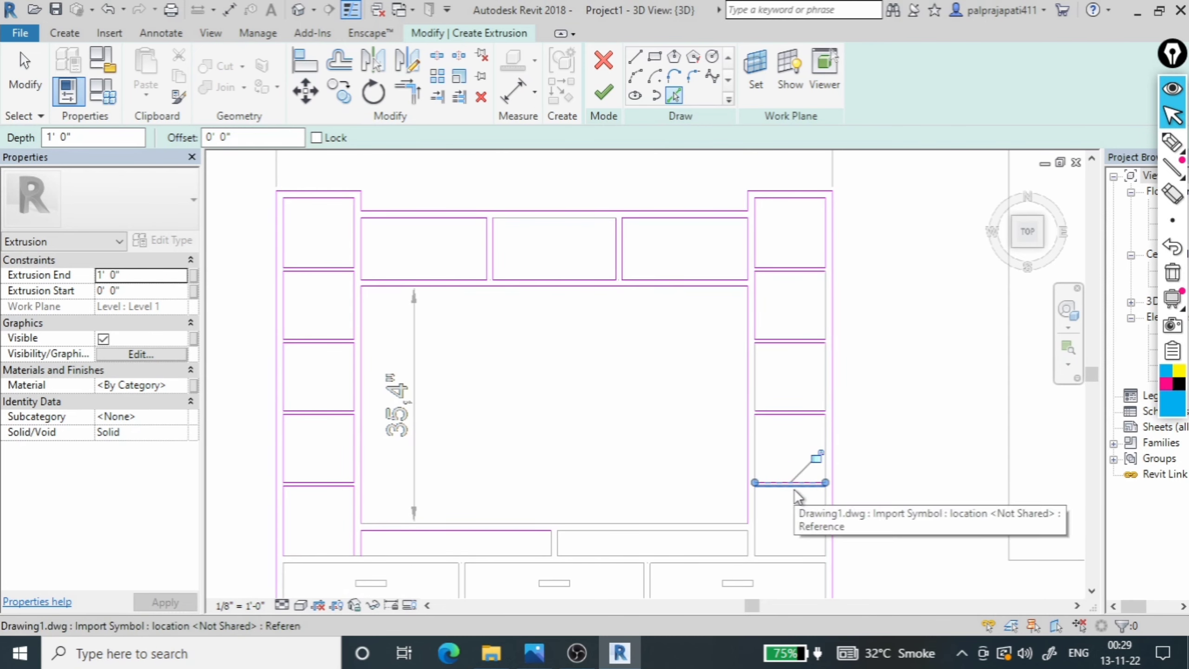
left_click(755, 450)
scroll(723, 331, "down", 3)
scroll(757, 519, "up", 3)
left_click(737, 465)
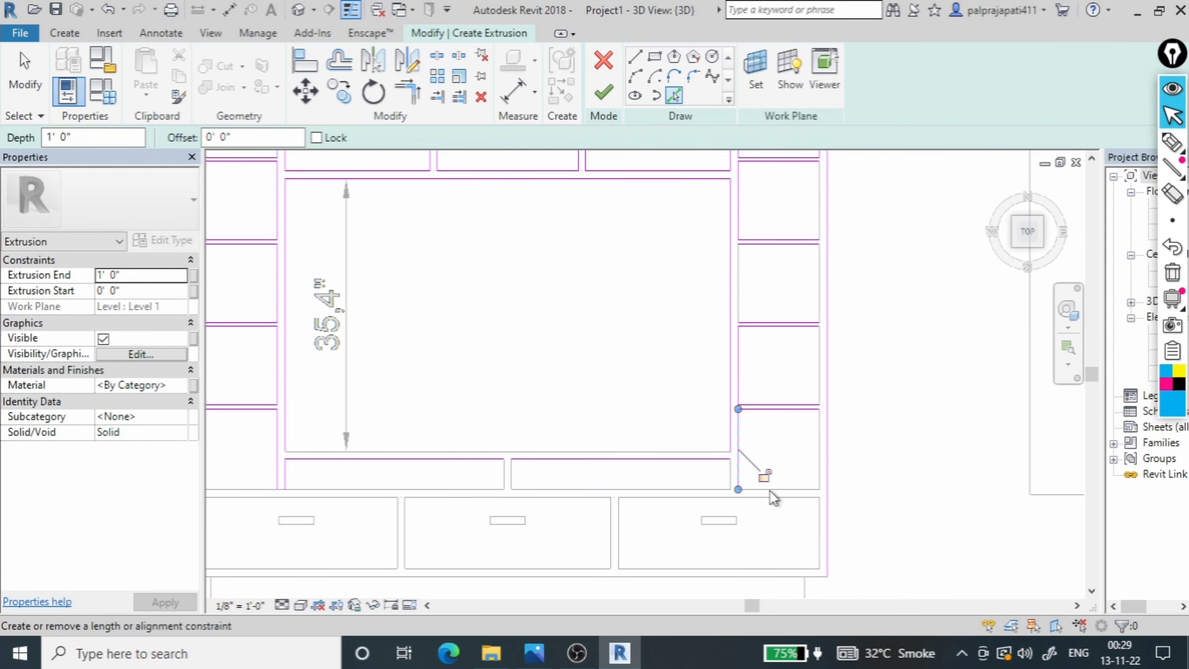
left_click(784, 488)
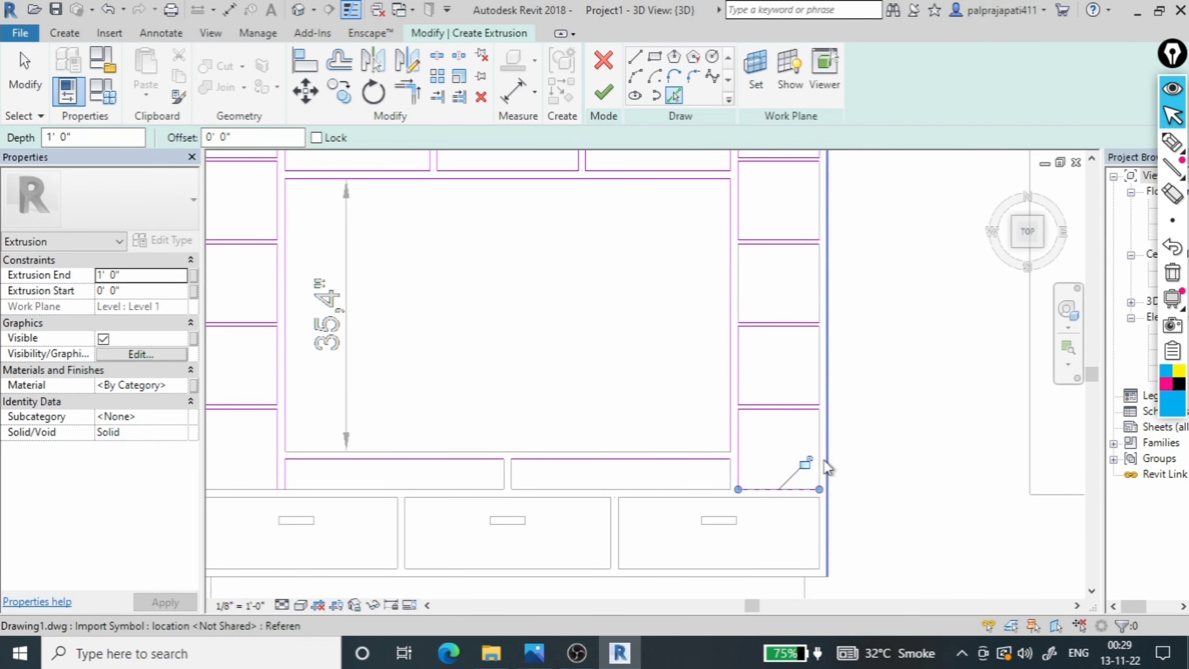
left_click(818, 440)
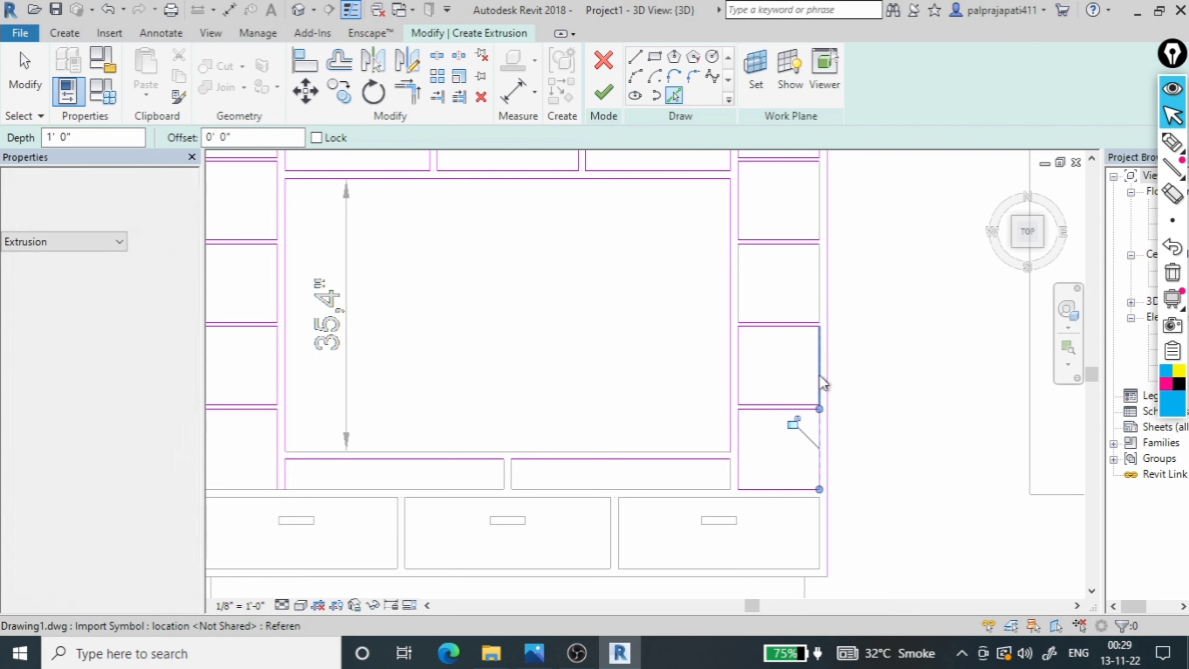
left_click(819, 300)
Trace the two shelf compartments beneath the TV opening and the lower-left box edge
left_click(578, 450)
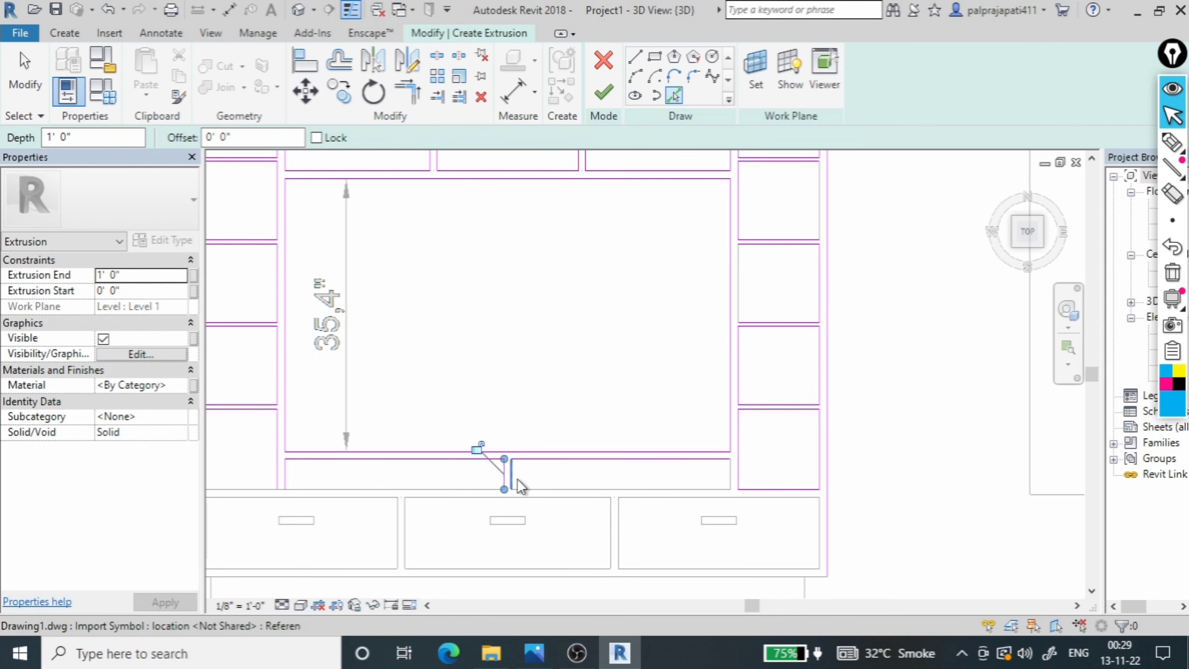
left_click(609, 489)
left_click(731, 475)
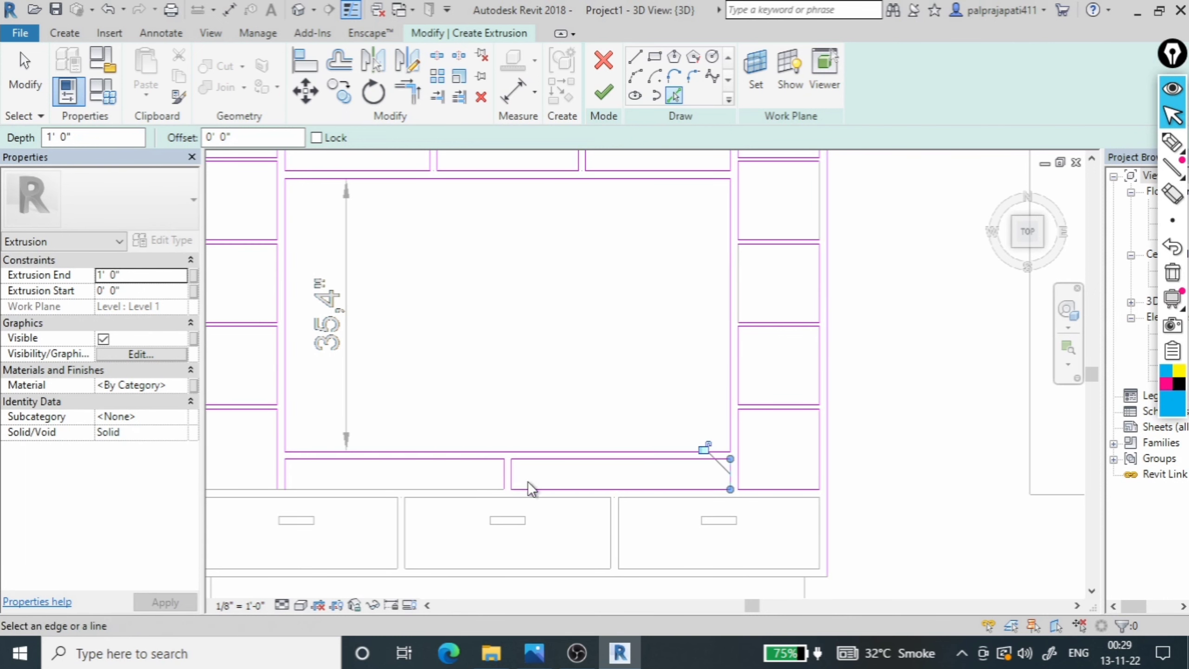
scroll(664, 403, "down", 1)
scroll(664, 406, "down", 1)
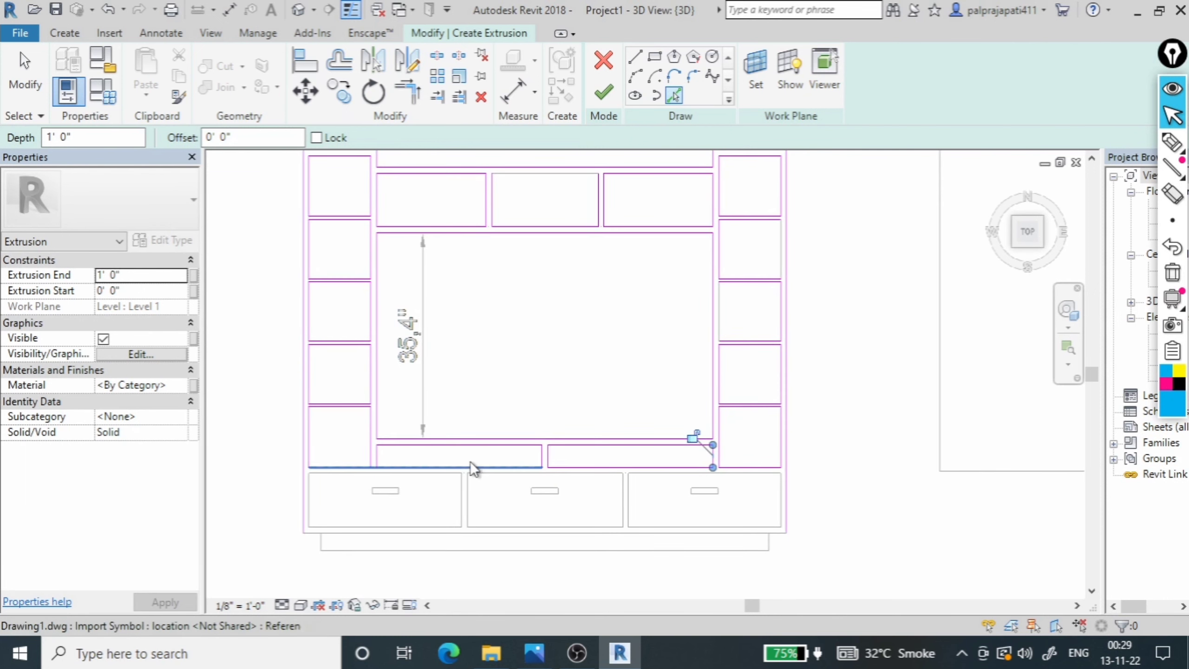
left_click(469, 465)
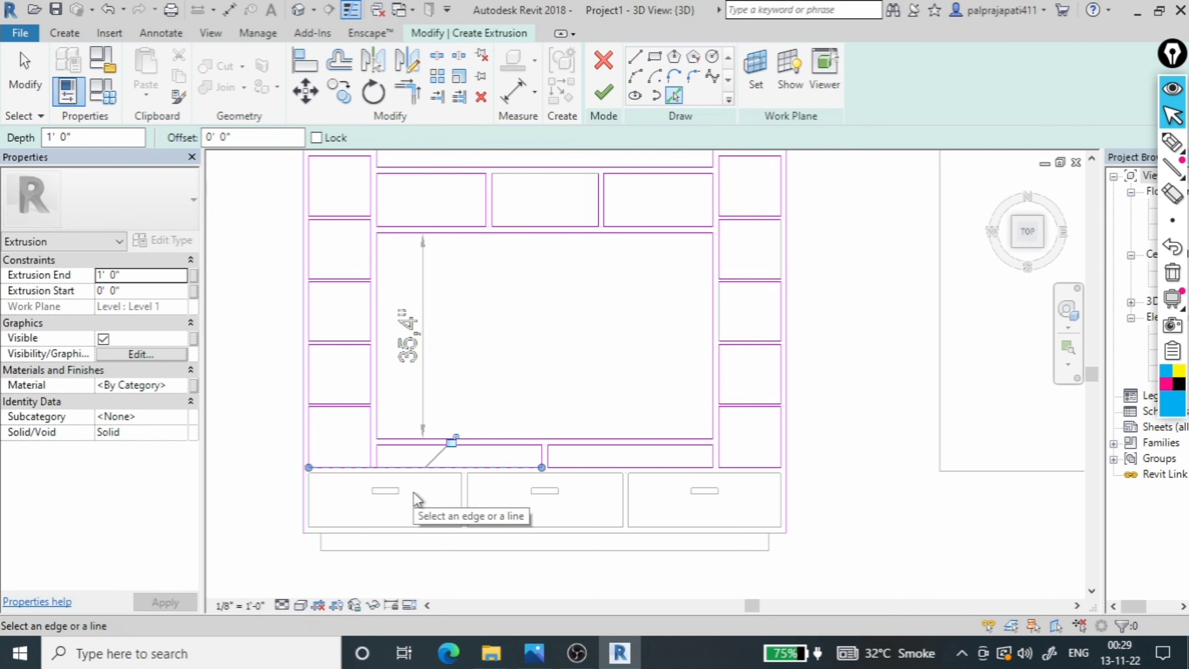
scroll(288, 506, "up", 1)
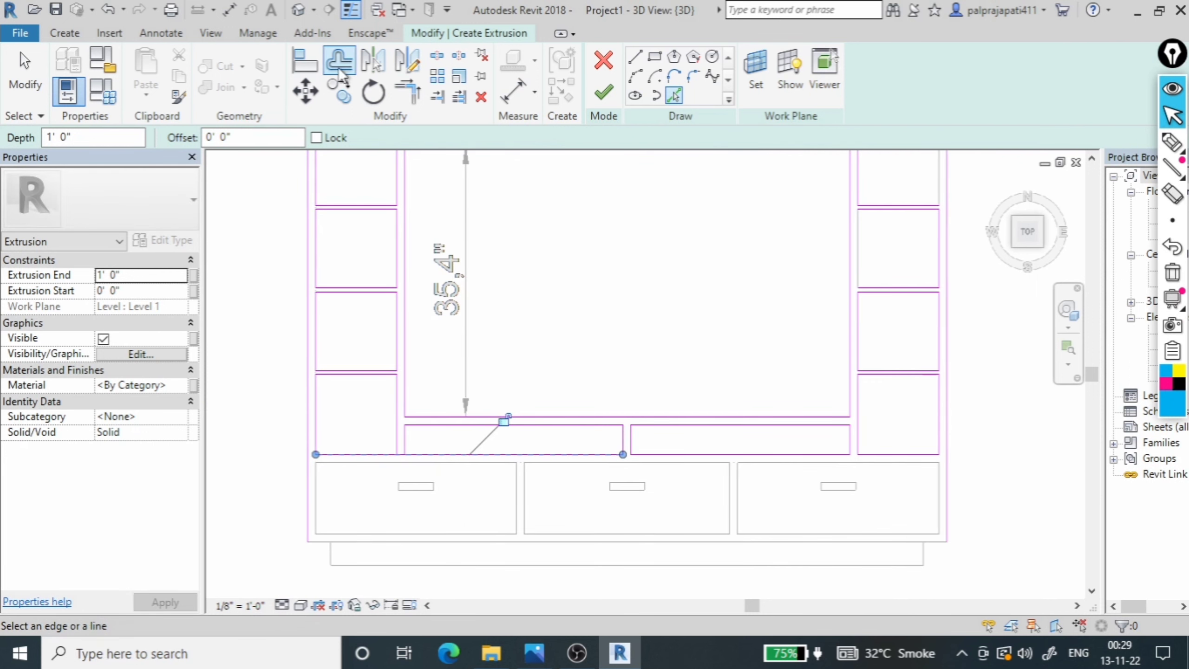
Add the left drawer's top edge and trim the right drawer's top line to the right side corner
left_click(408, 91)
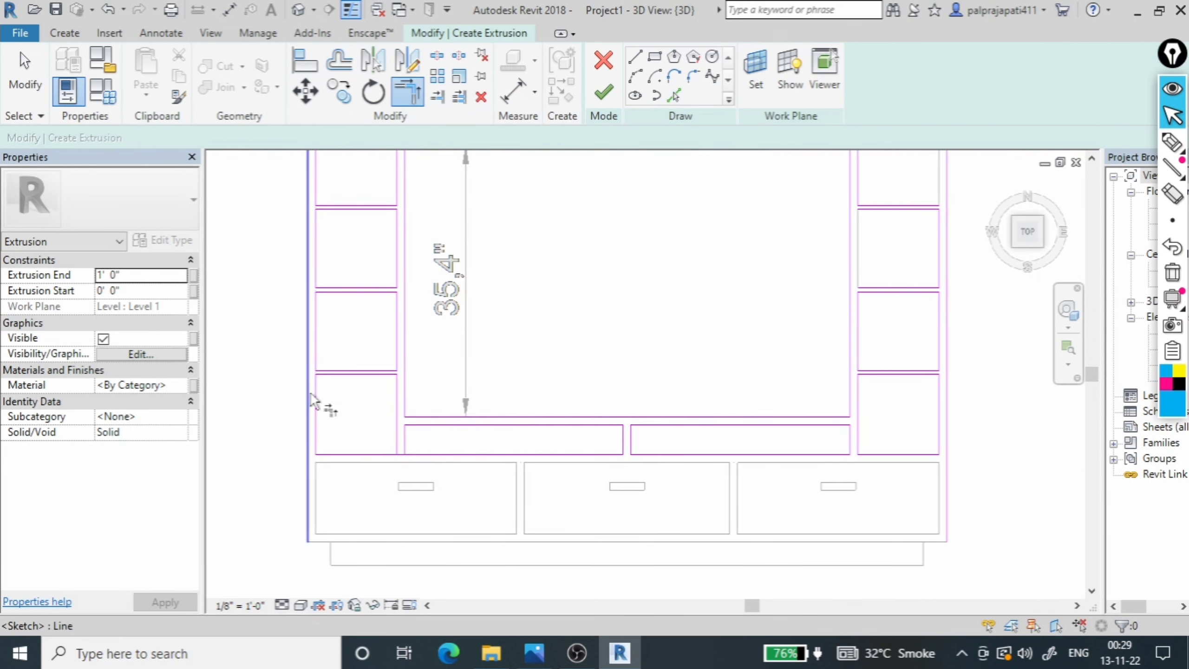
left_click(315, 406)
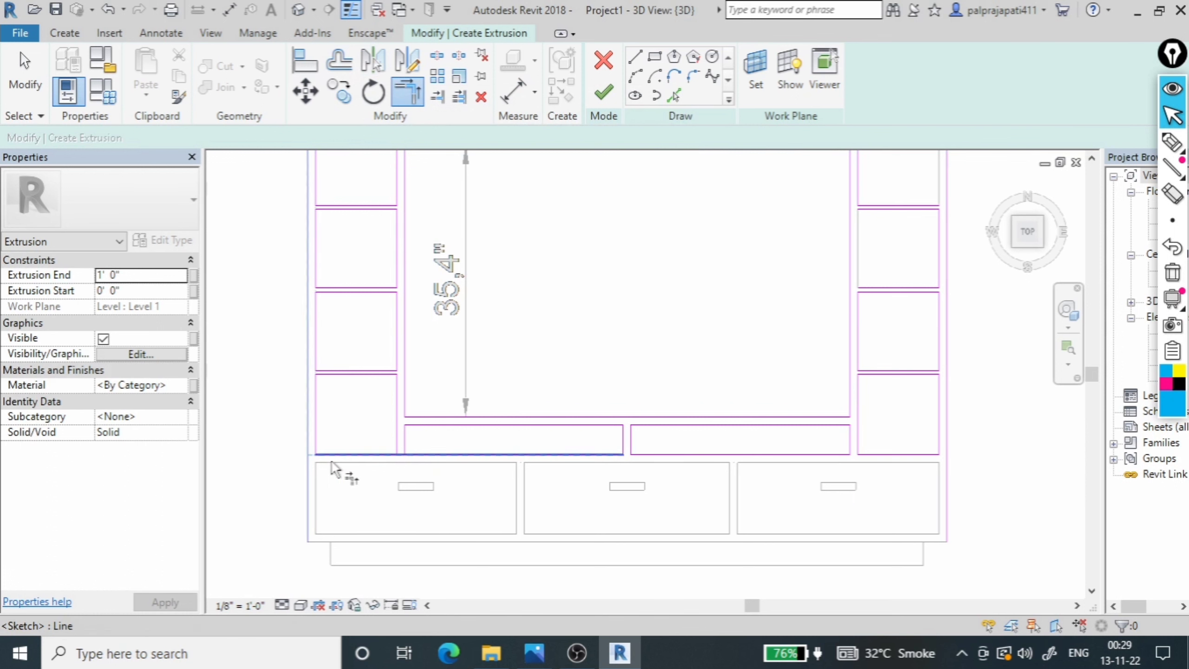
left_click(674, 96)
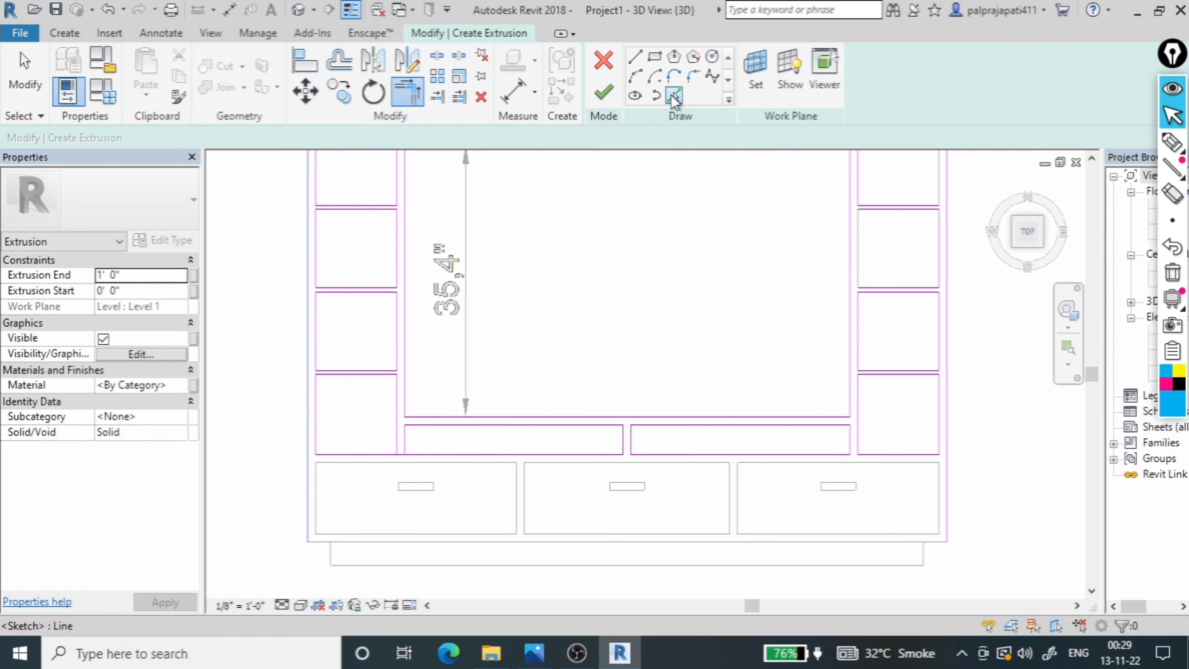
left_click(384, 470)
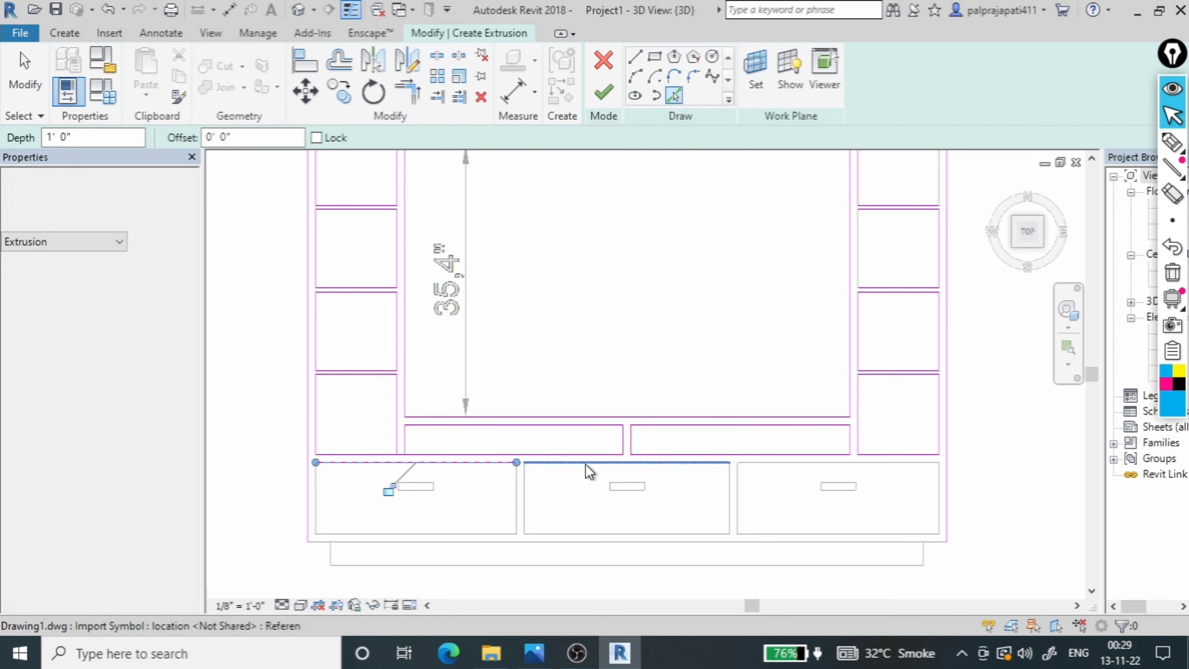
key("t")
key("r")
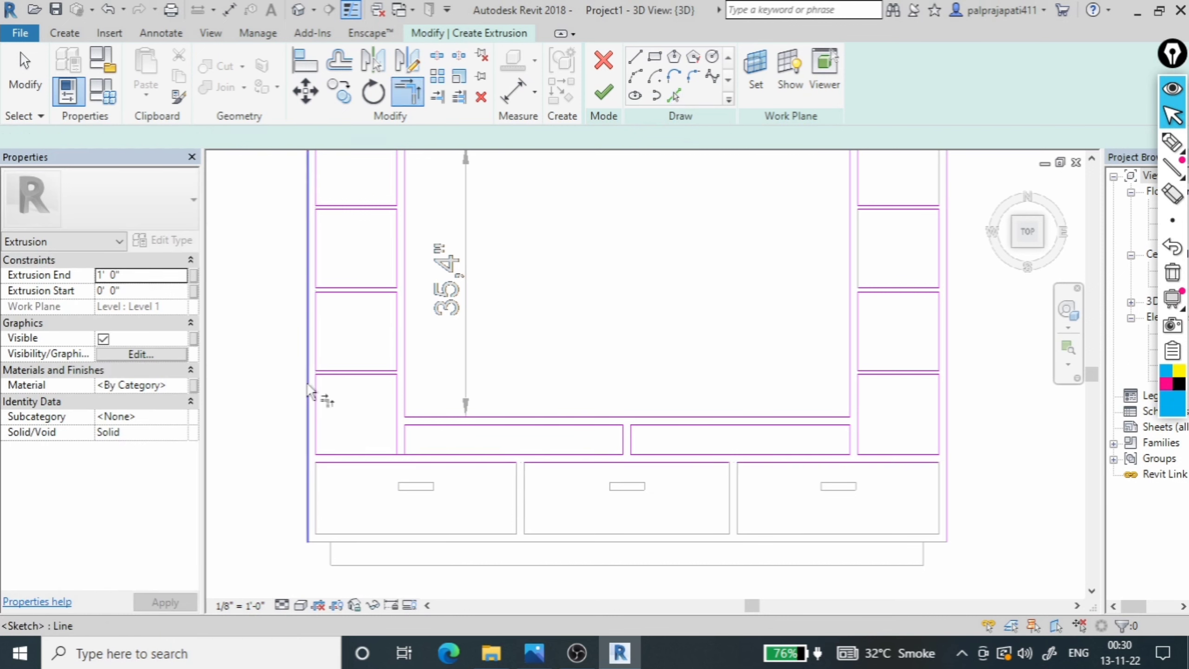
left_click(906, 464)
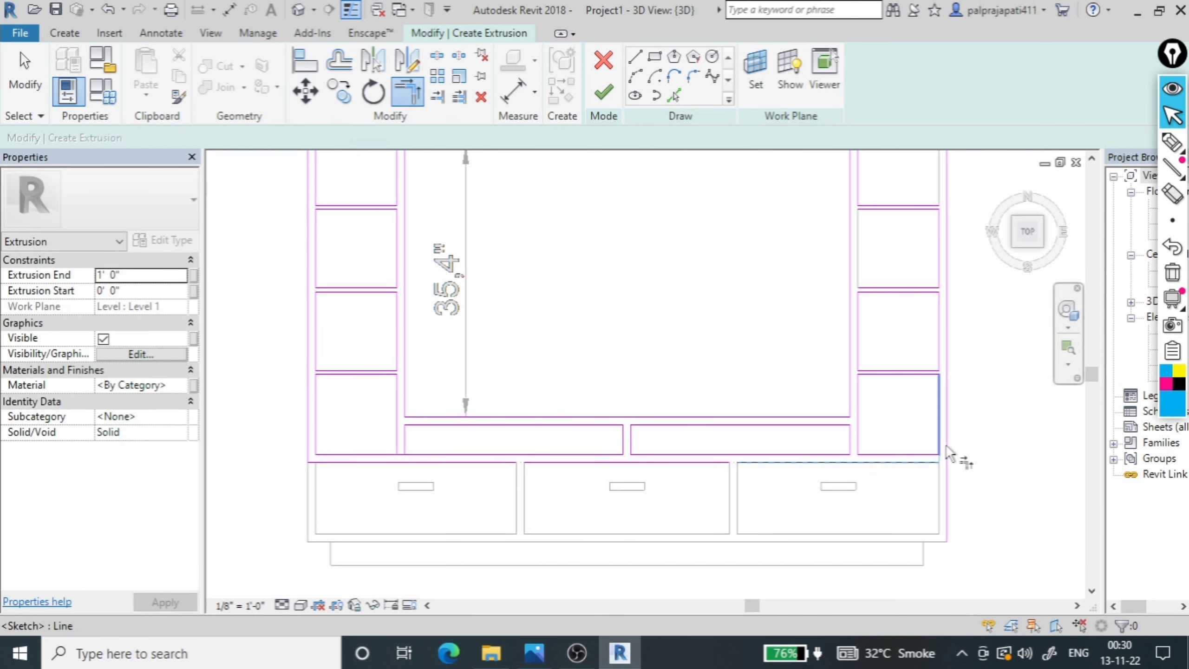
left_click(950, 439)
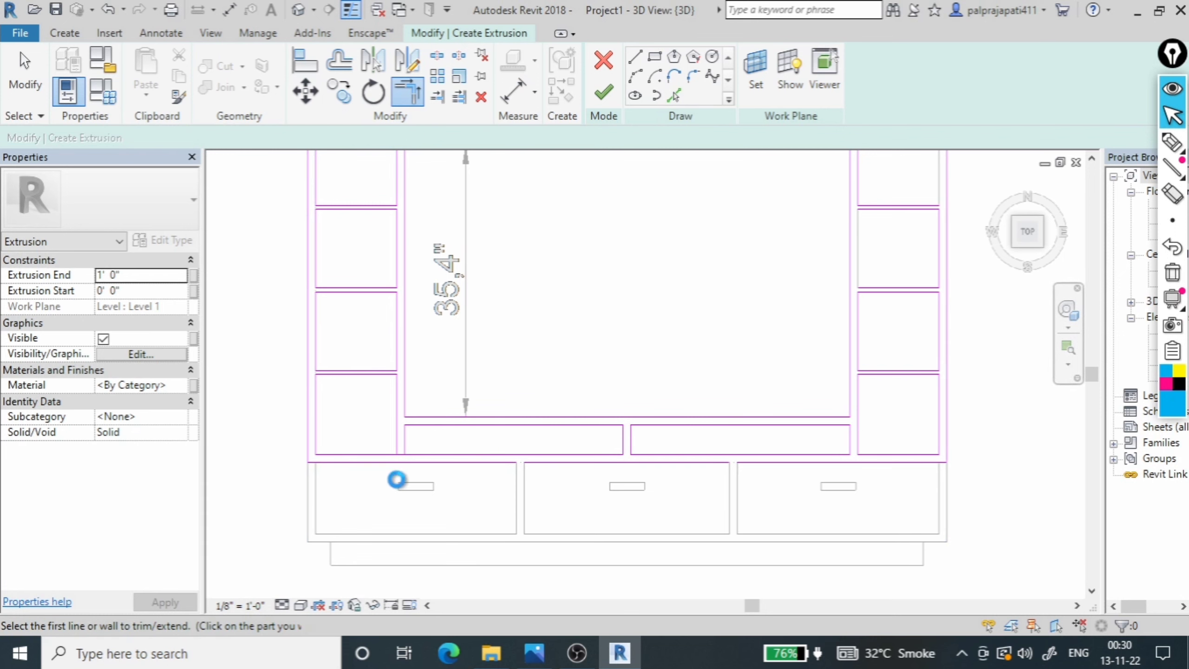
Split the bottom sketch line at the cabinet corner and trim it to meet the left vertical line
scroll(398, 479, "down", 3)
scroll(451, 491, "up", 1)
scroll(452, 489, "up", 2)
scroll(451, 491, "up", 2)
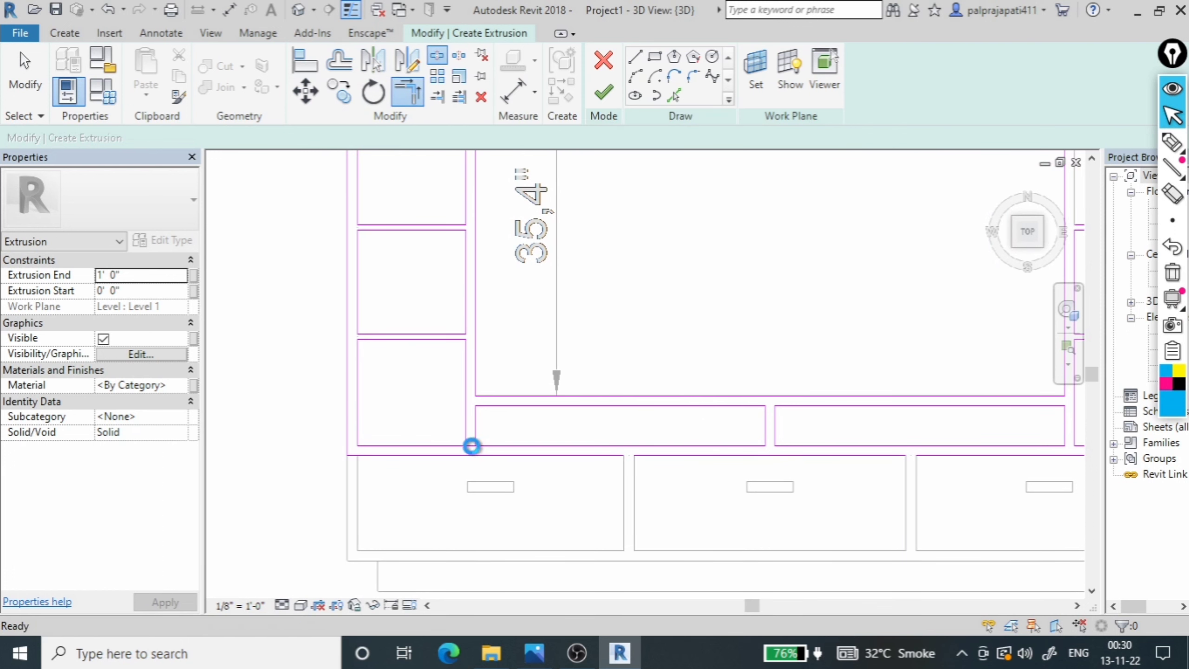
scroll(472, 446, "up", 2)
left_click(469, 445)
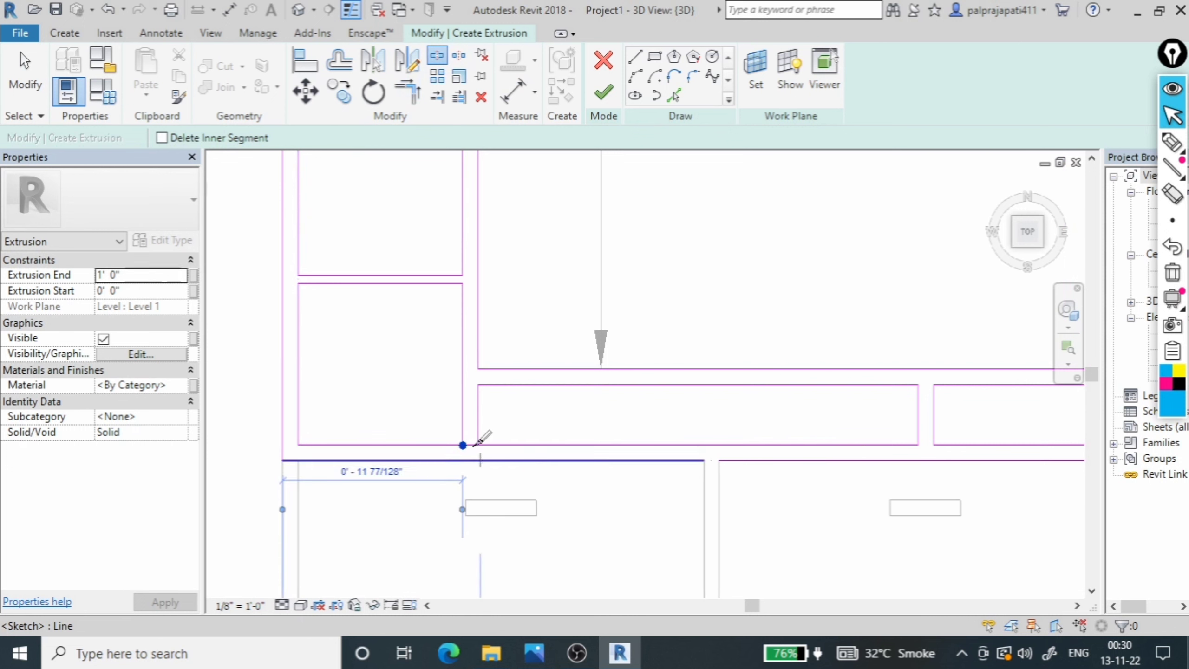
key("t")
key("r")
left_click(441, 440)
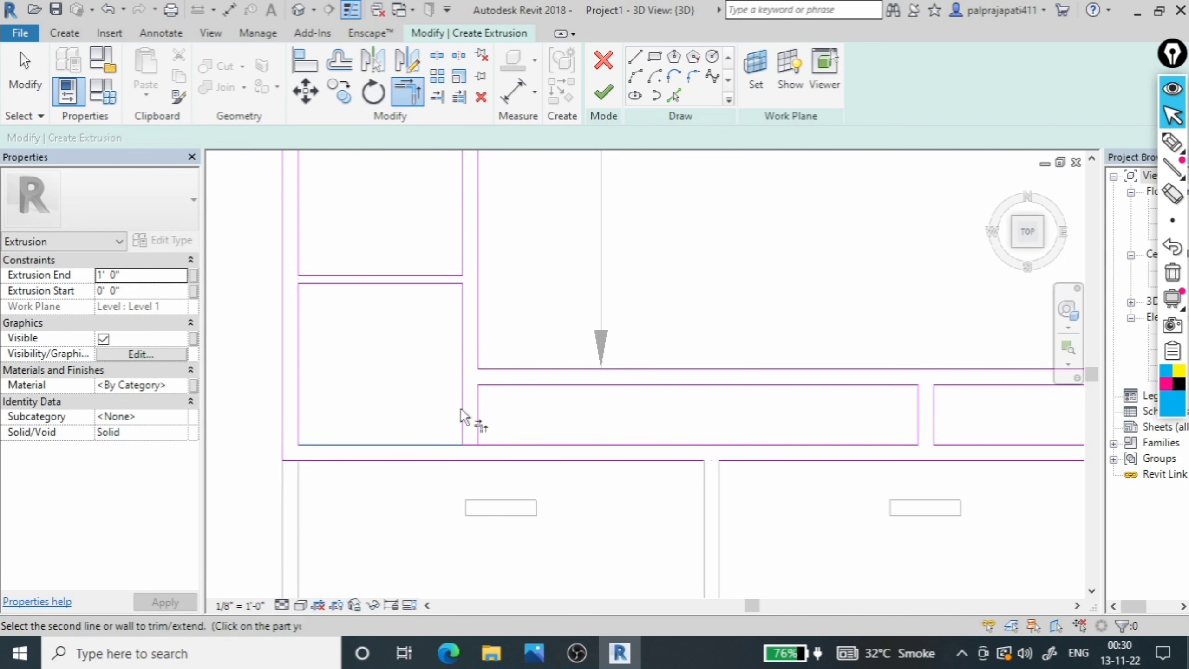
left_click(463, 438)
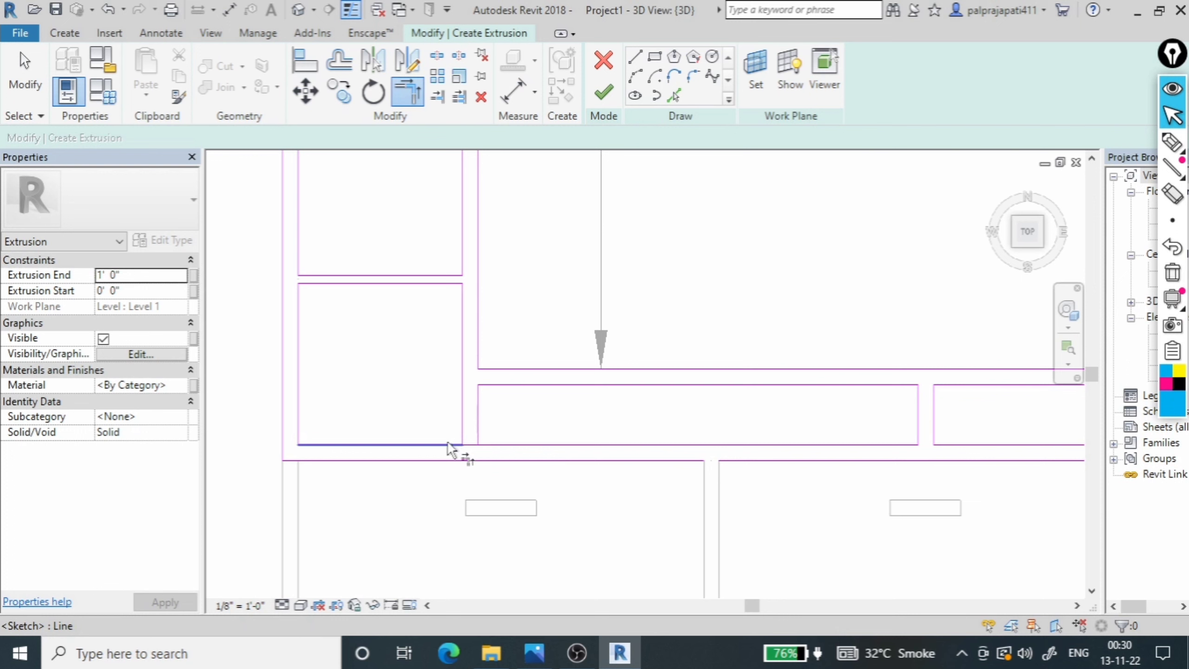
left_click(481, 436)
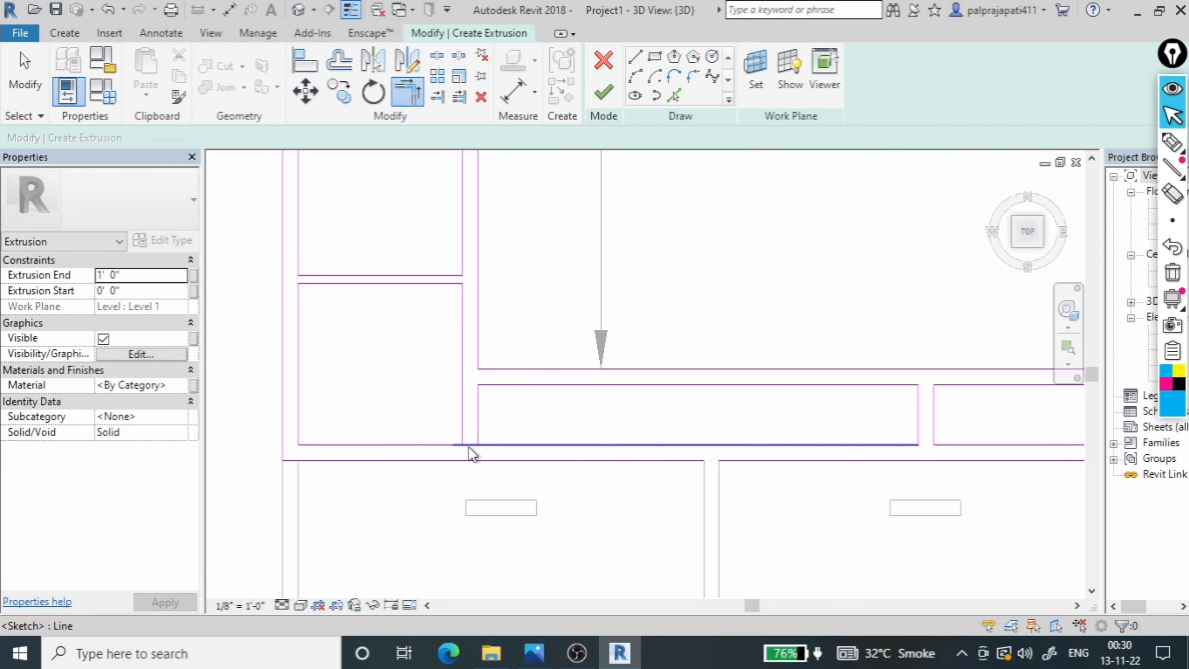
key("Escape")
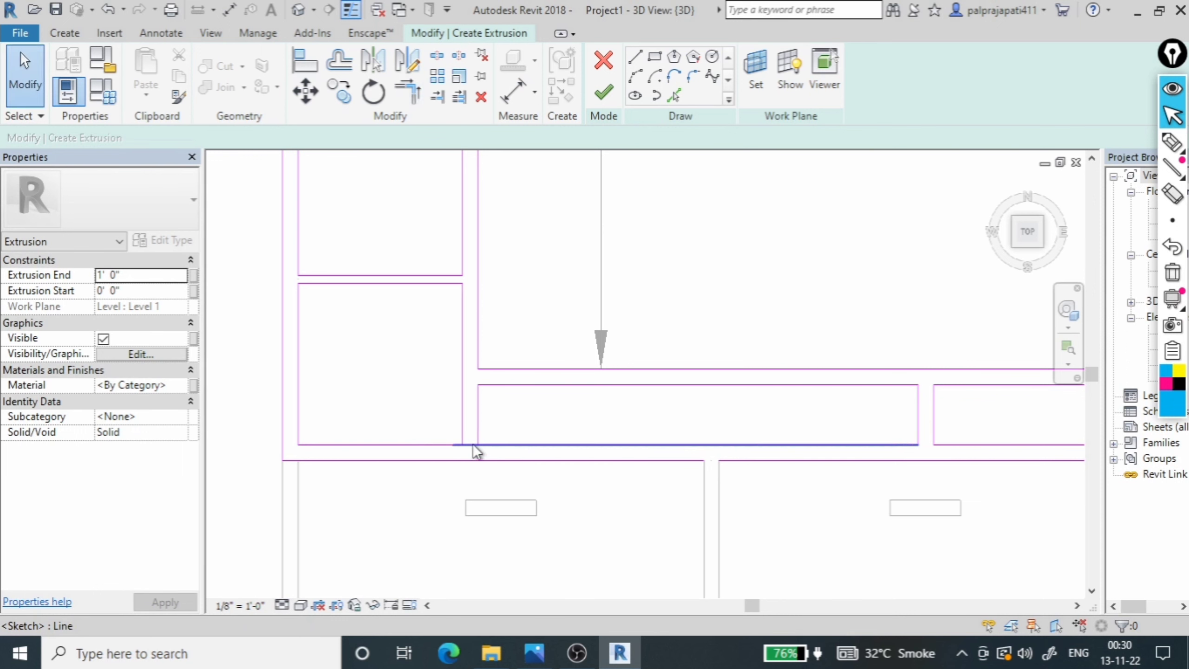
left_click(473, 444)
key("Escape")
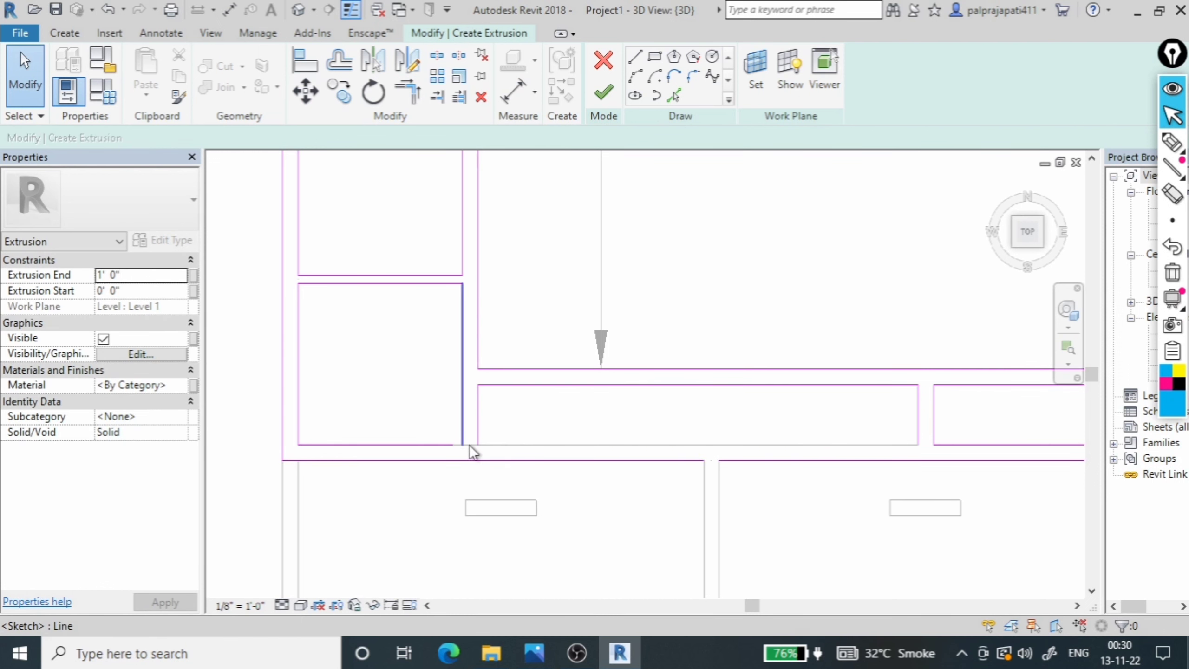
Re-pick the long line under the lower shelves, unjoin to remove the duplicate, and trim it to the vertical edge
left_click(674, 96)
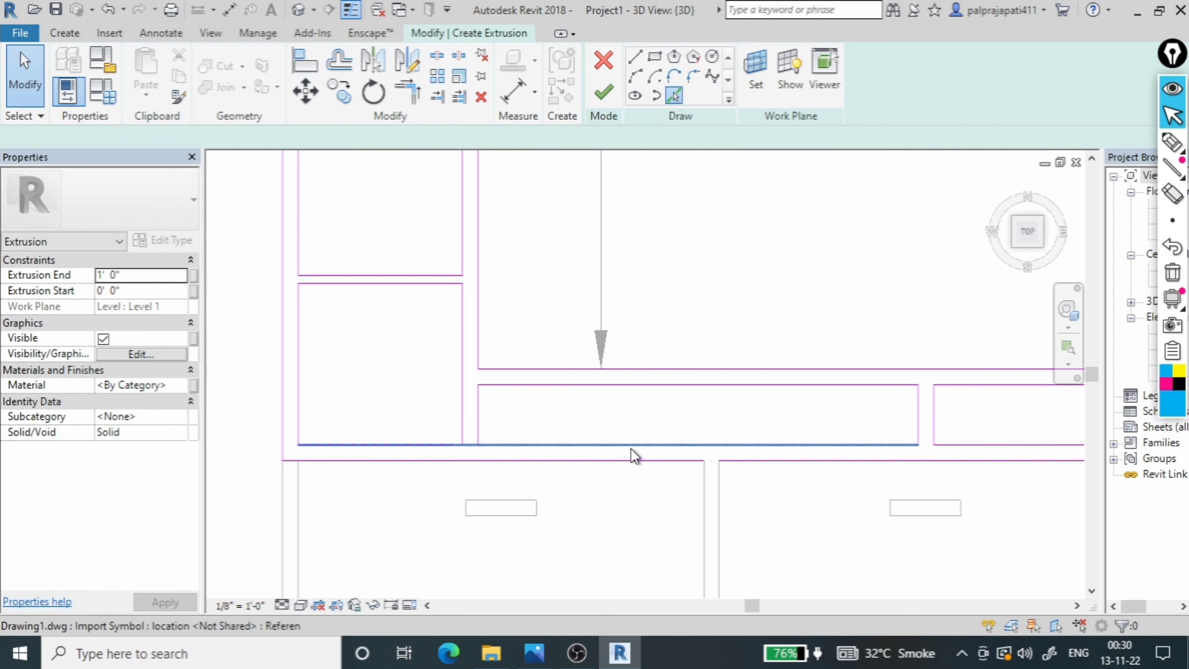
left_click(621, 455)
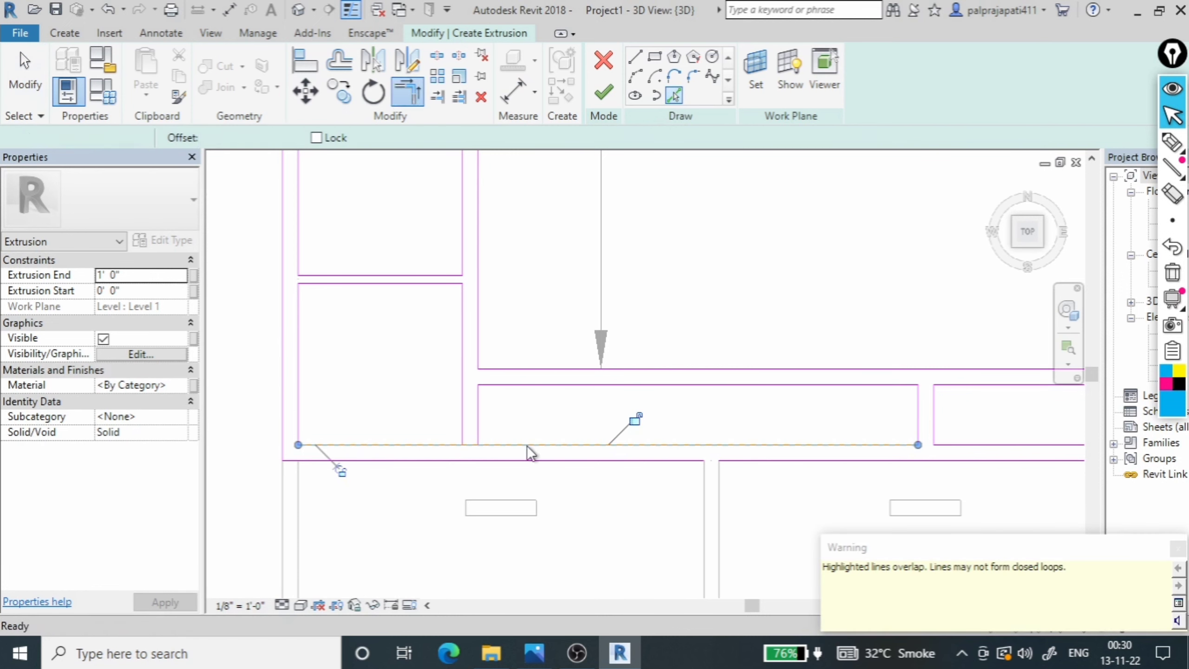
key("Escape")
left_click(482, 429)
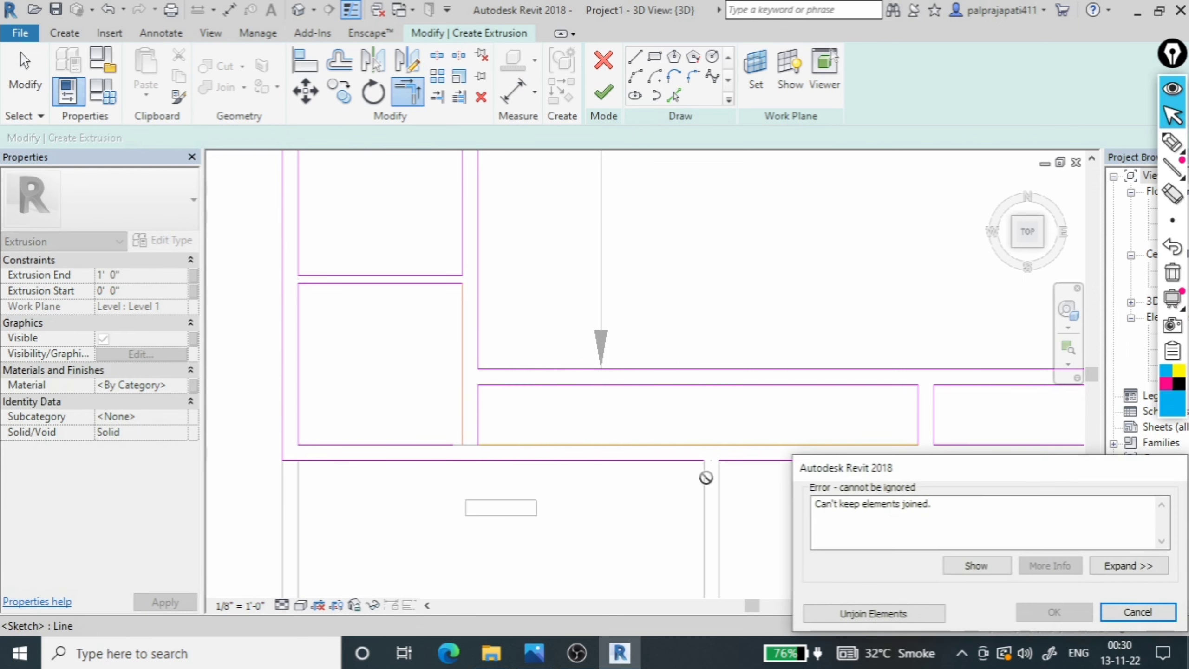
left_click(870, 614)
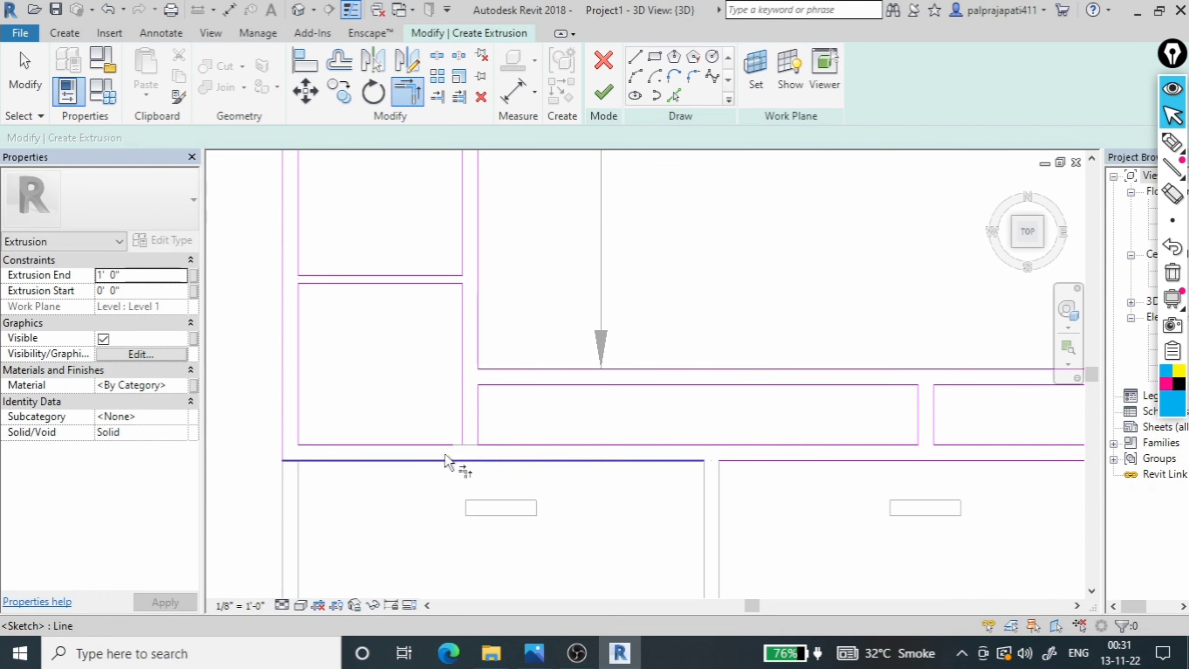
scroll(457, 464, "up", 2)
left_click(454, 442)
left_click(472, 414)
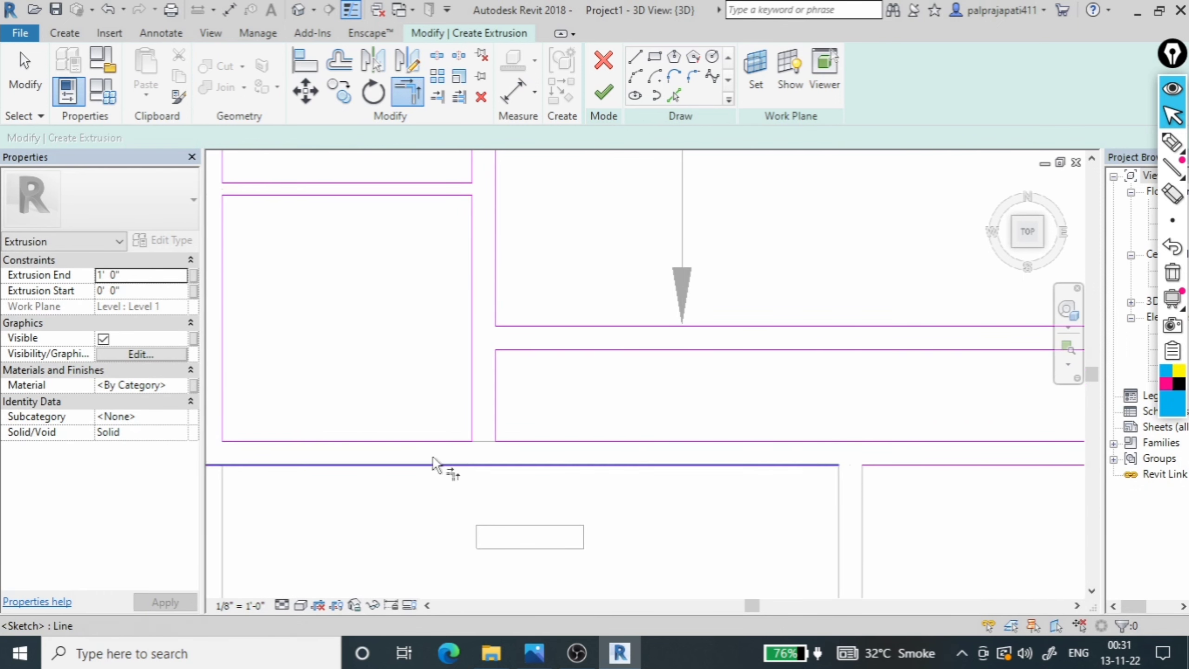
scroll(438, 464, "down", 2)
scroll(442, 469, "down", 2)
scroll(445, 470, "down", 2)
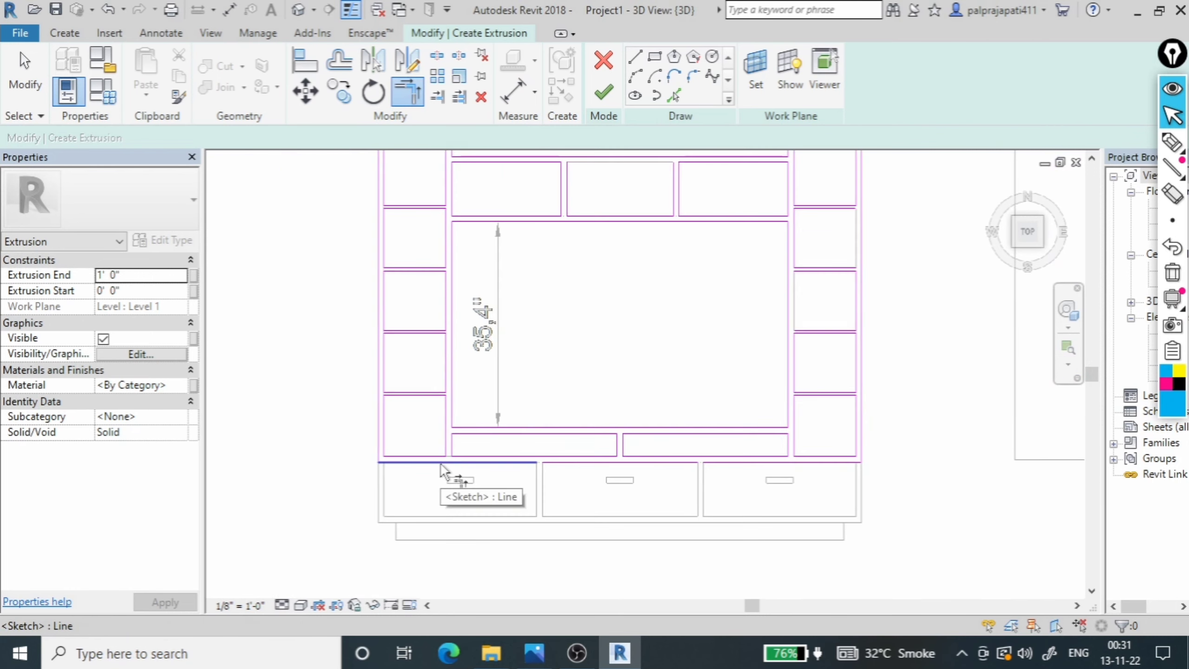
scroll(431, 464, "down", 2)
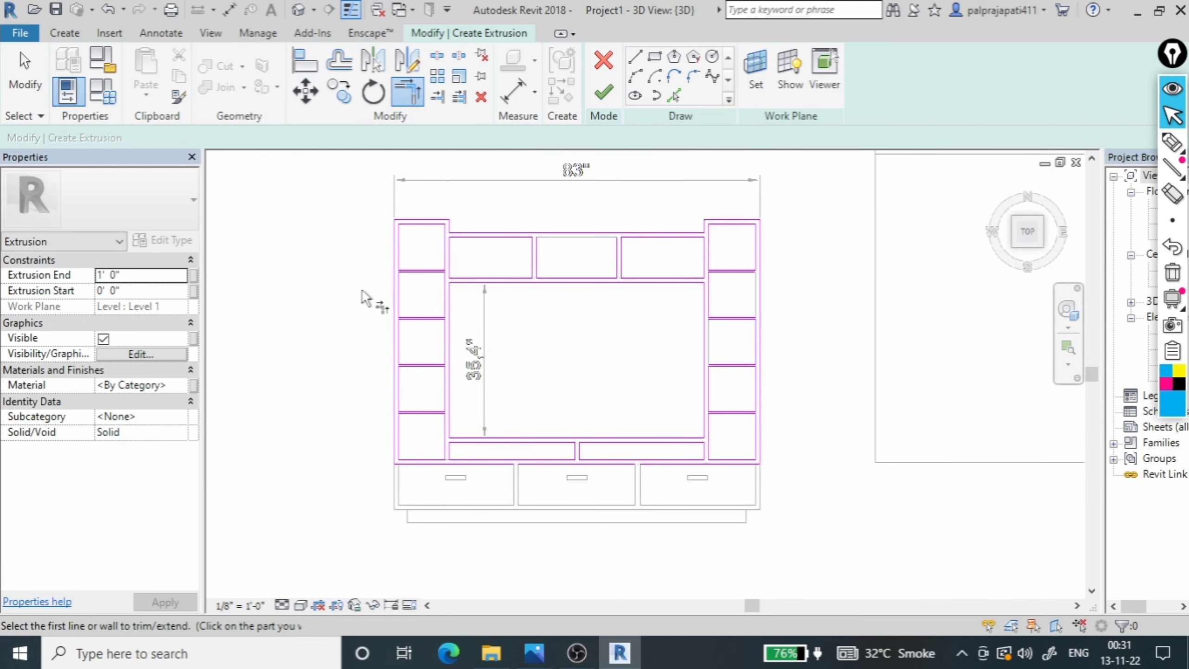
Attempt to finish the sketch and dismiss the open-loop error to keep editing
left_click(602, 93)
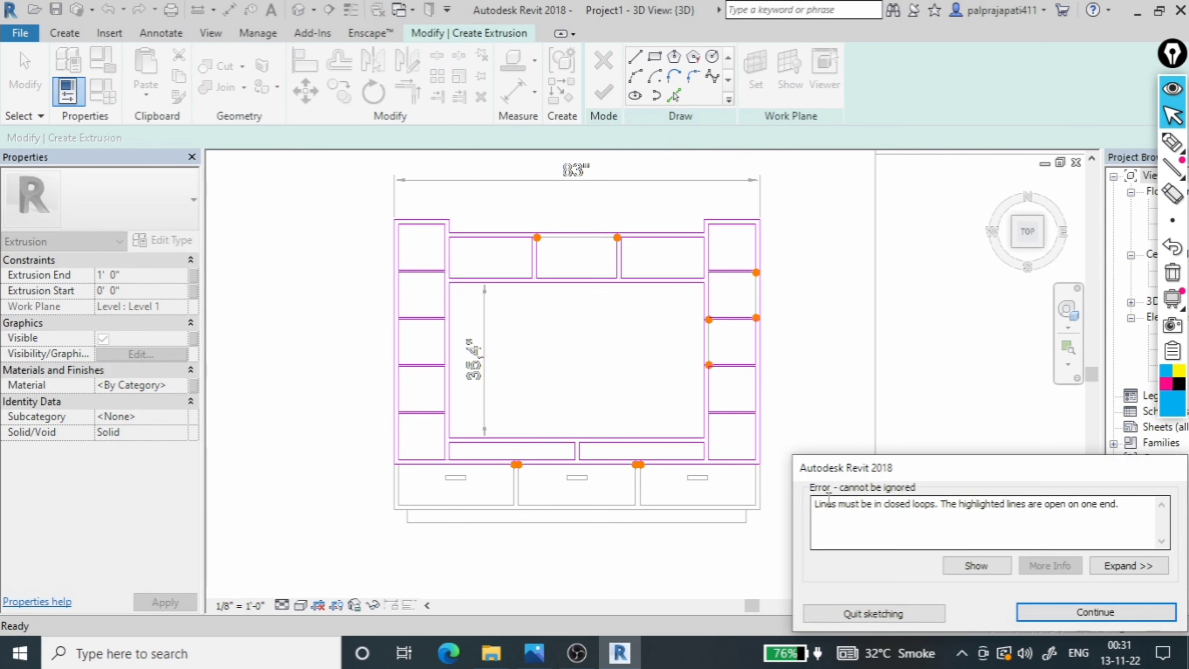
scroll(619, 484, "up", 2)
scroll(675, 447, "up", 2)
scroll(664, 446, "up", 2)
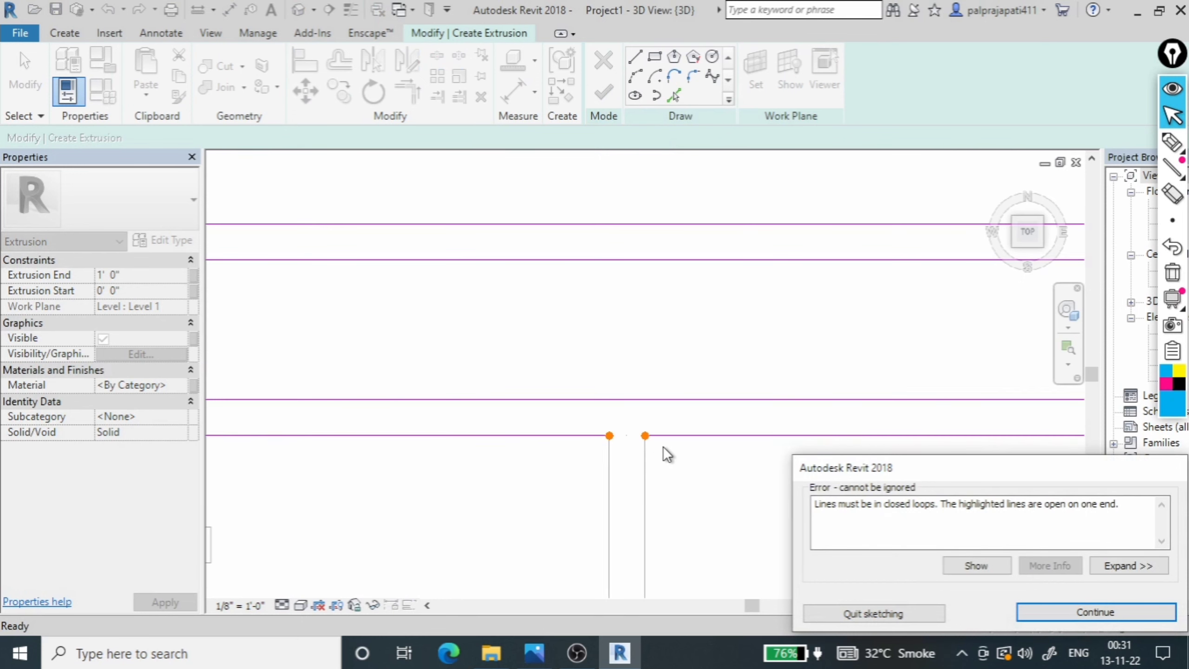
scroll(663, 447, "up", 2)
scroll(664, 446, "down", 2)
scroll(663, 446, "down", 2)
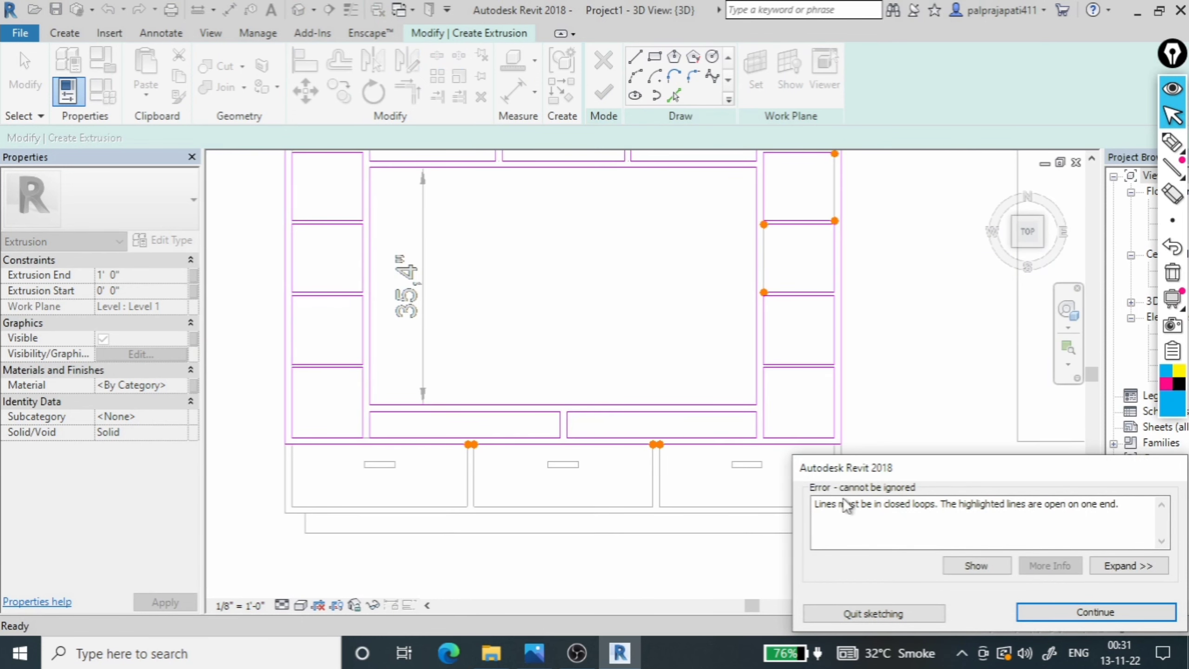
key("Return")
Inspect the sketch for gaps, checking the line along the middle drawer's top
key("t")
key("r")
scroll(562, 469, "up", 2)
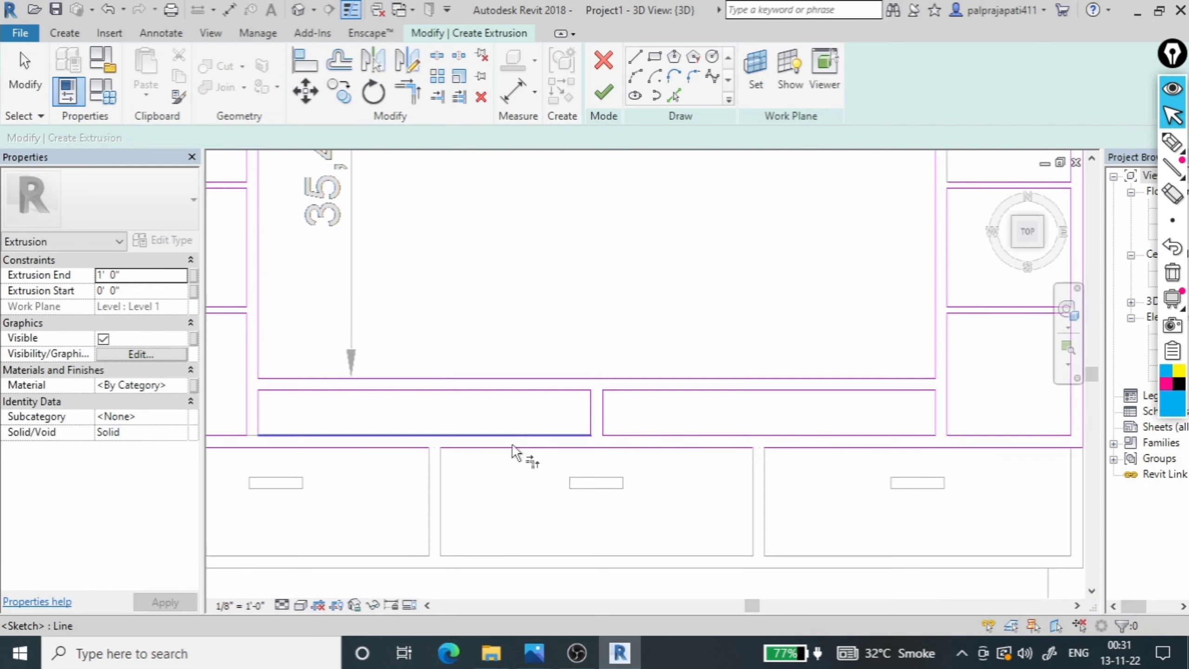
scroll(683, 464, "down", 3)
scroll(578, 465, "up", 2)
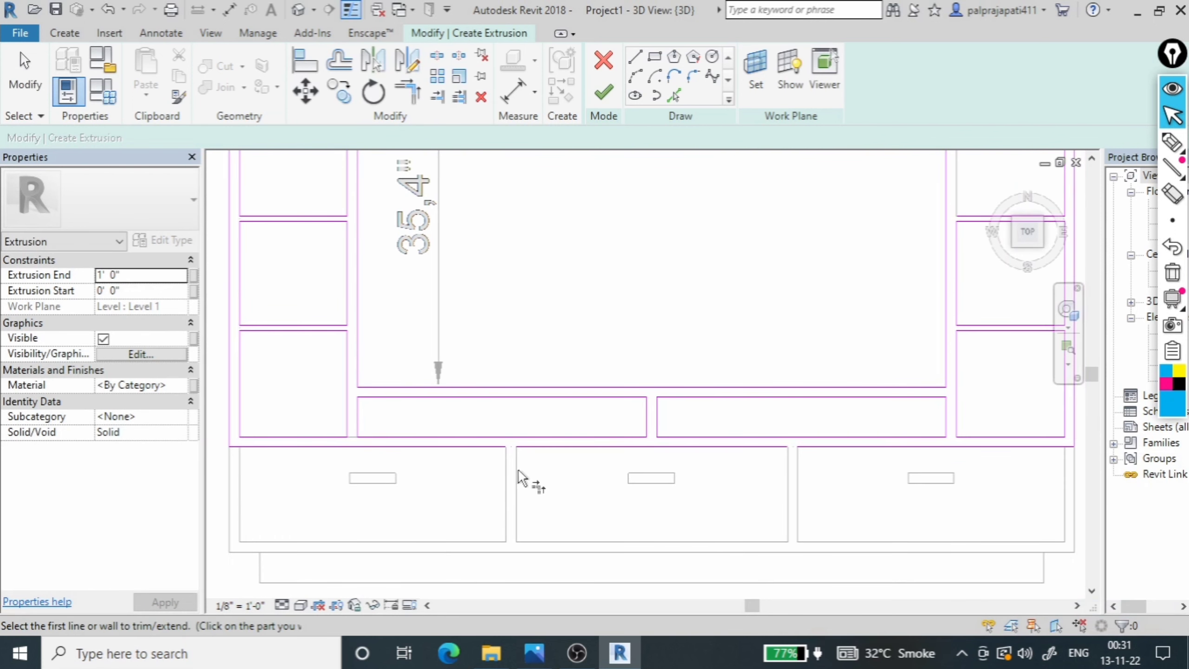
key("Escape")
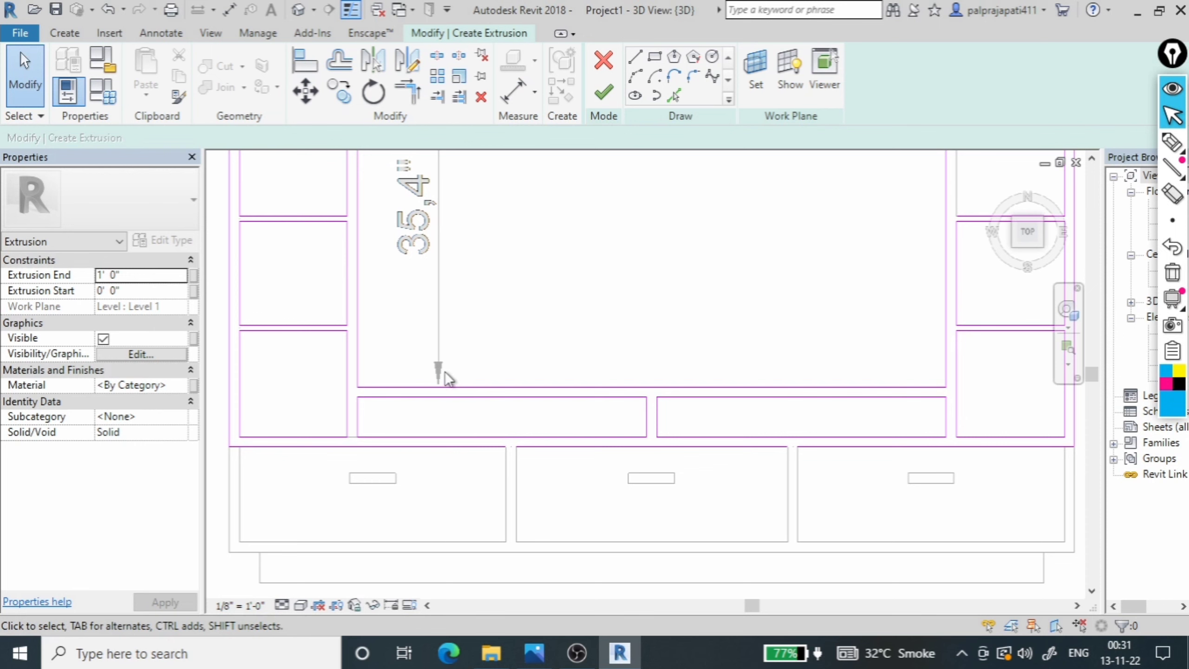
scroll(644, 450, "up", 2)
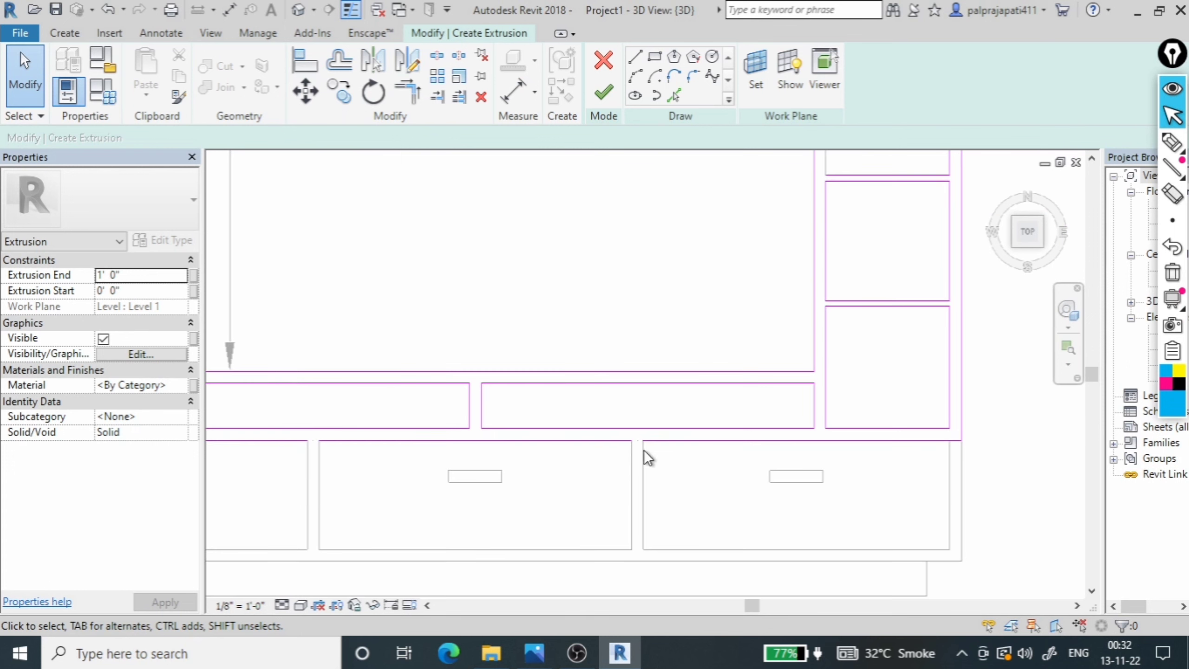
left_click(609, 440)
scroll(655, 347, "down", 2)
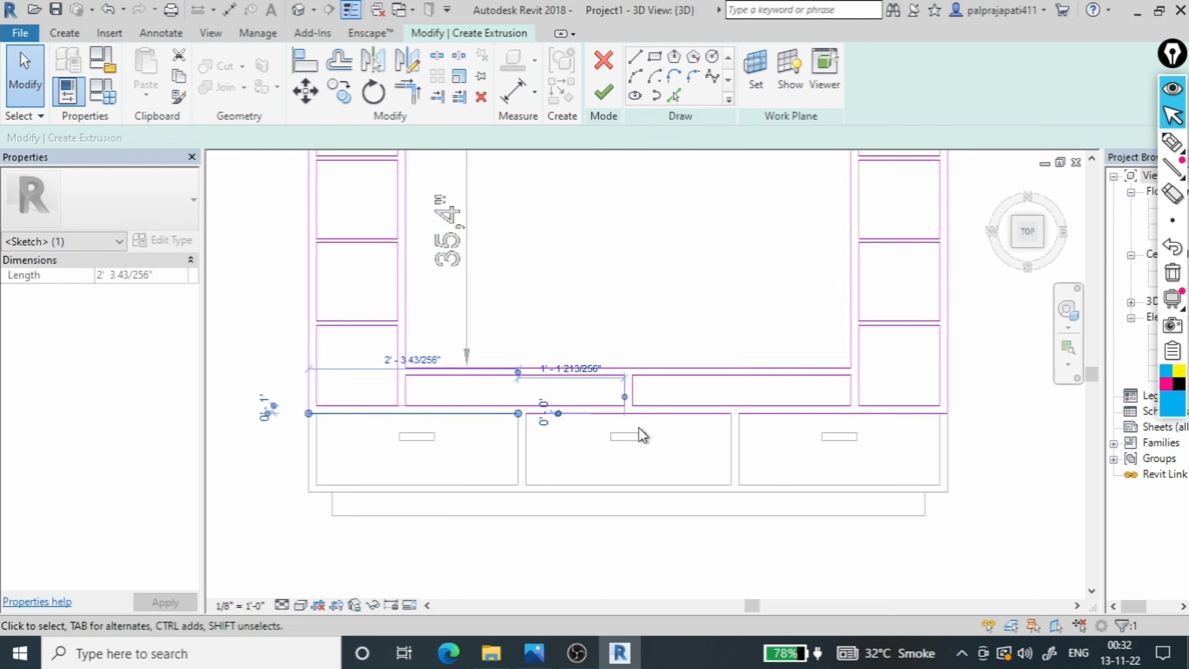
key("Escape")
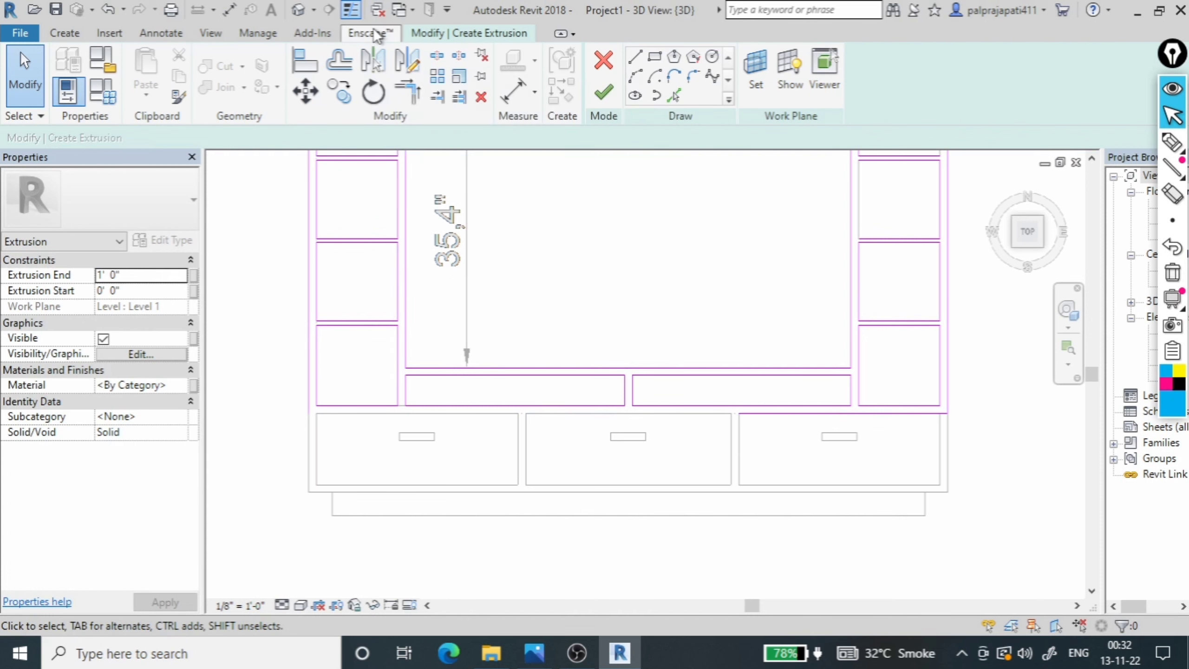
Join the left frame line and bottom line into a corner, then retry finishing and dismiss the error
left_click(408, 91)
left_click(309, 381)
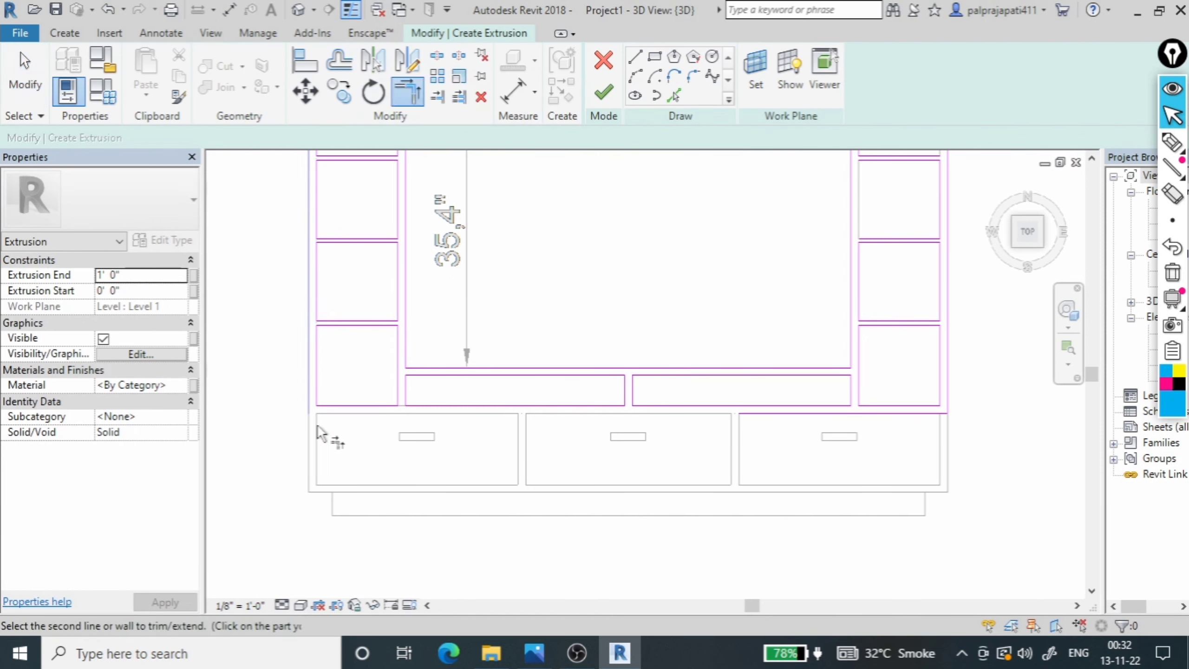
left_click(740, 413)
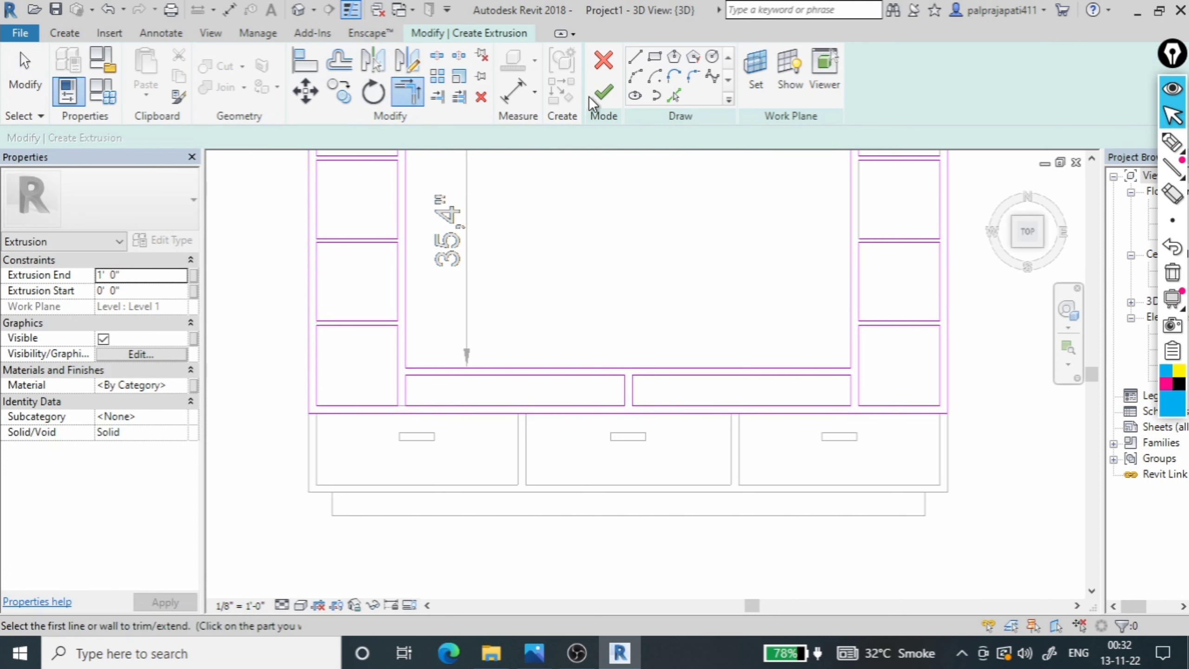
left_click(601, 93)
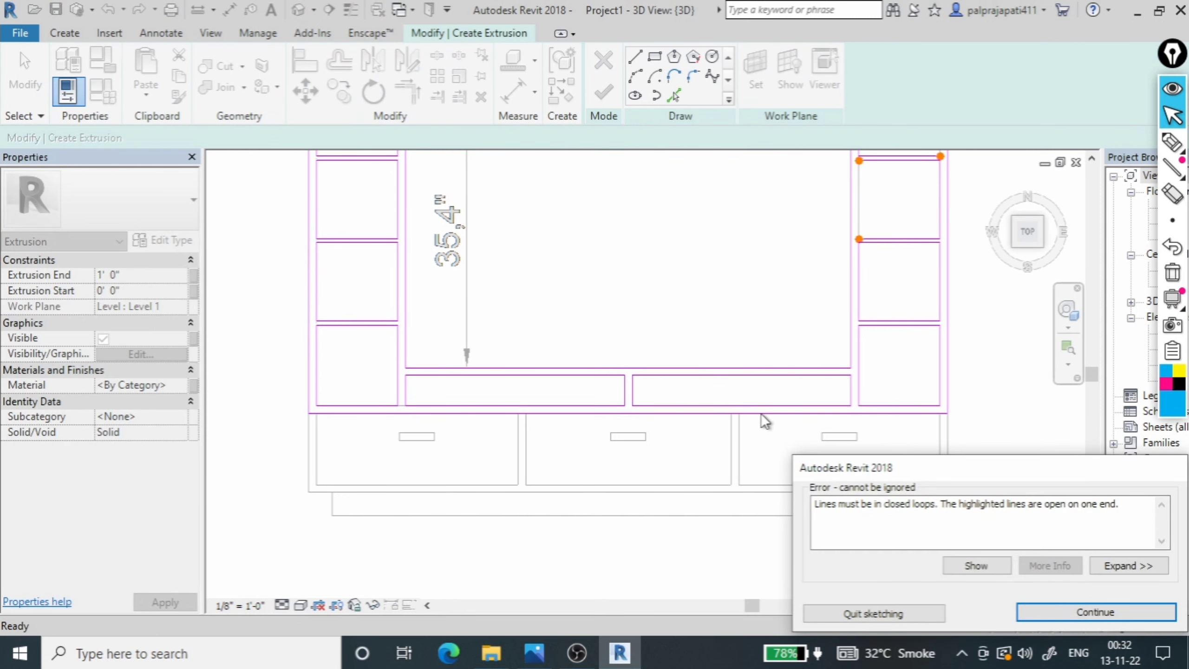
scroll(761, 412, "down", 1)
left_click(1096, 612)
scroll(850, 265, "up", 1)
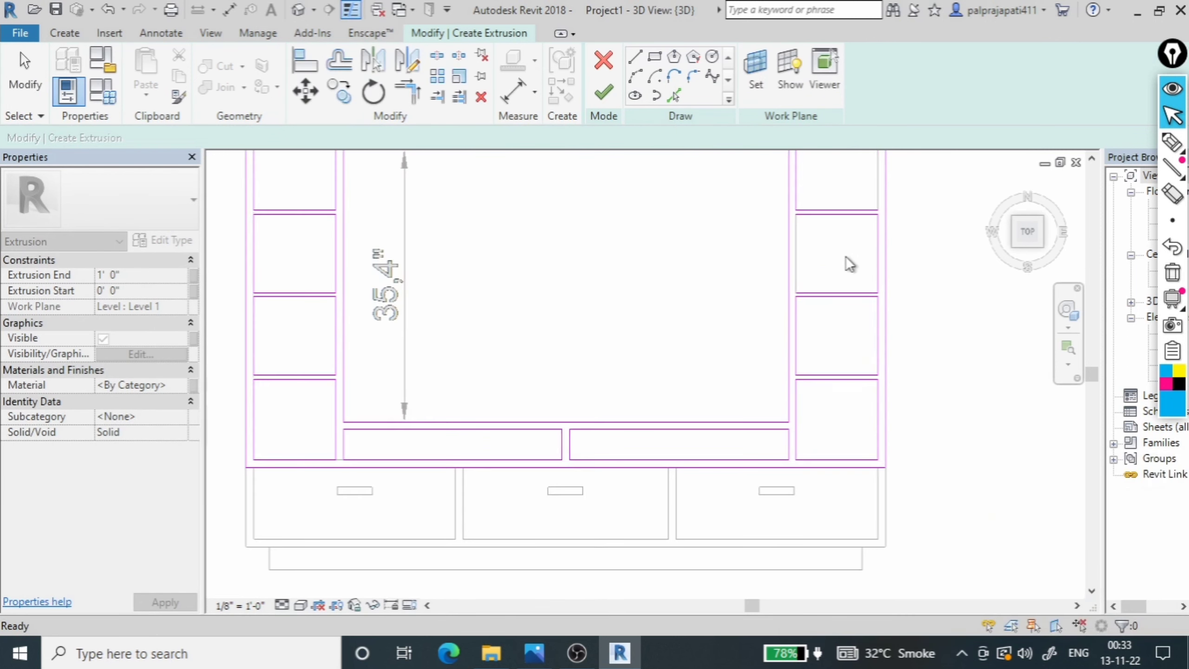
scroll(420, 234, "down", 1)
Add the missing shelf edges and middle upper cell's top edge, then finish the 1' 0" extrusion
left_click(674, 95)
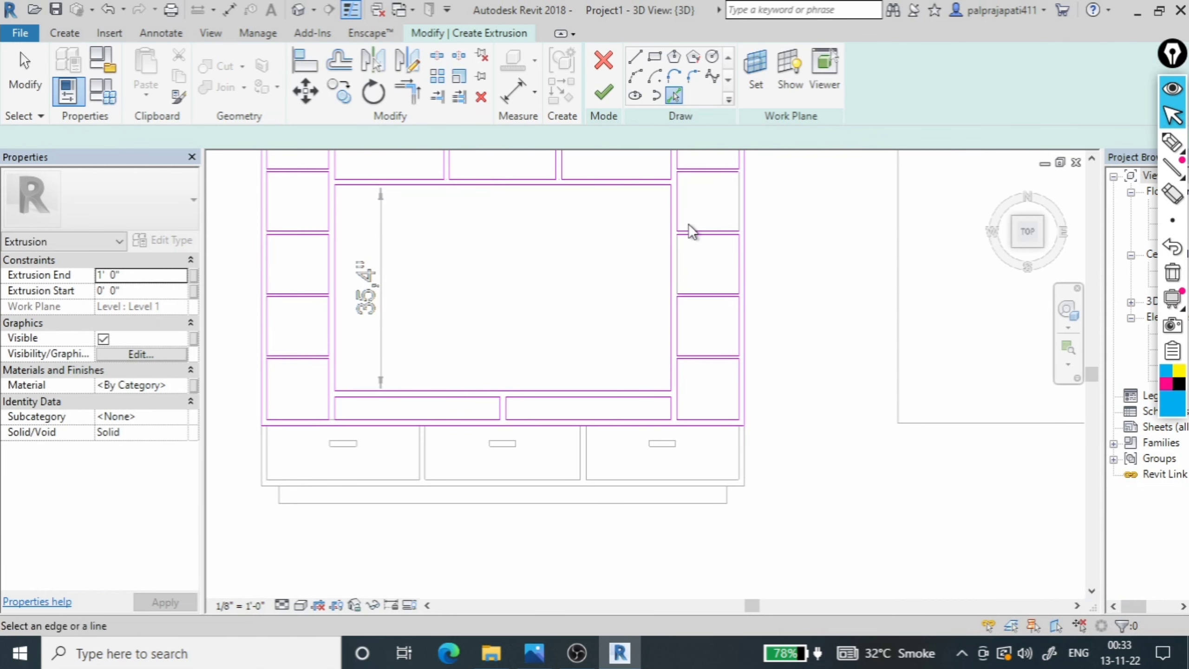
left_click(680, 257)
left_click(738, 201)
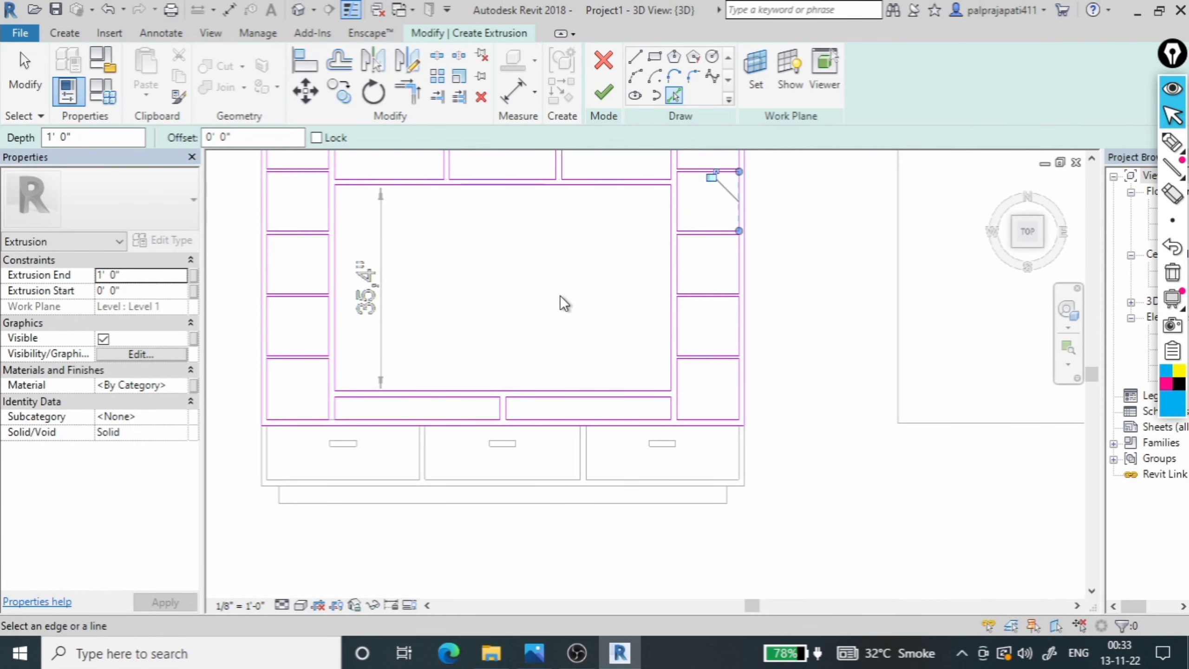
scroll(559, 305, "down", 1)
left_click(605, 94)
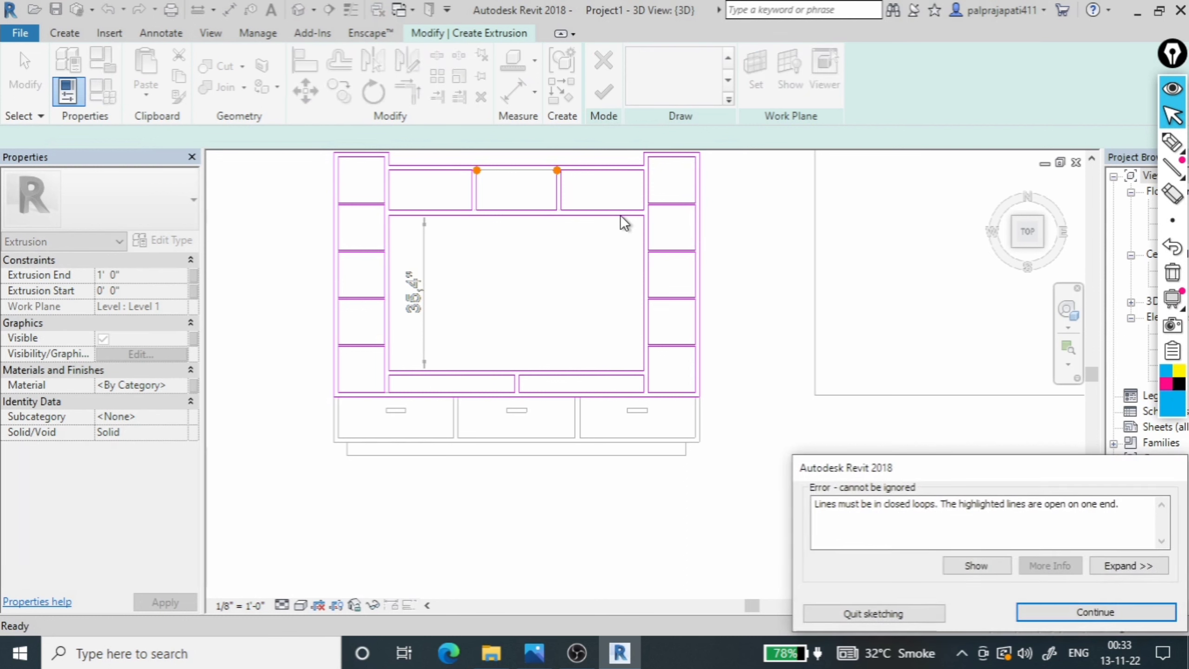
key("Return")
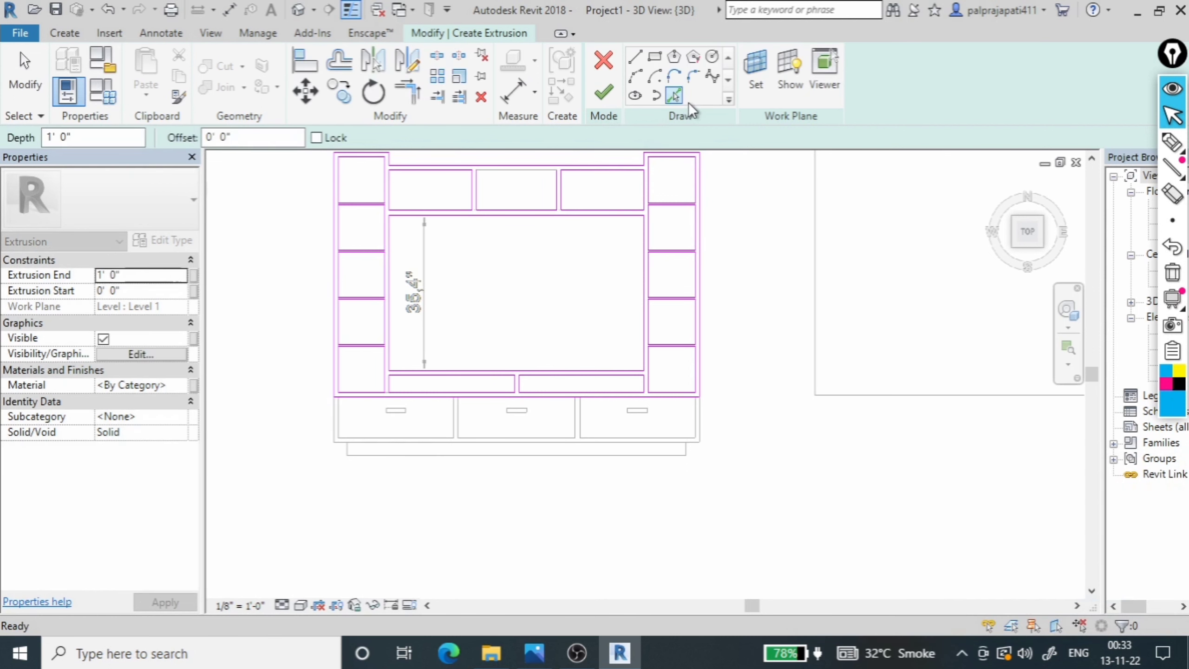
left_click(680, 93)
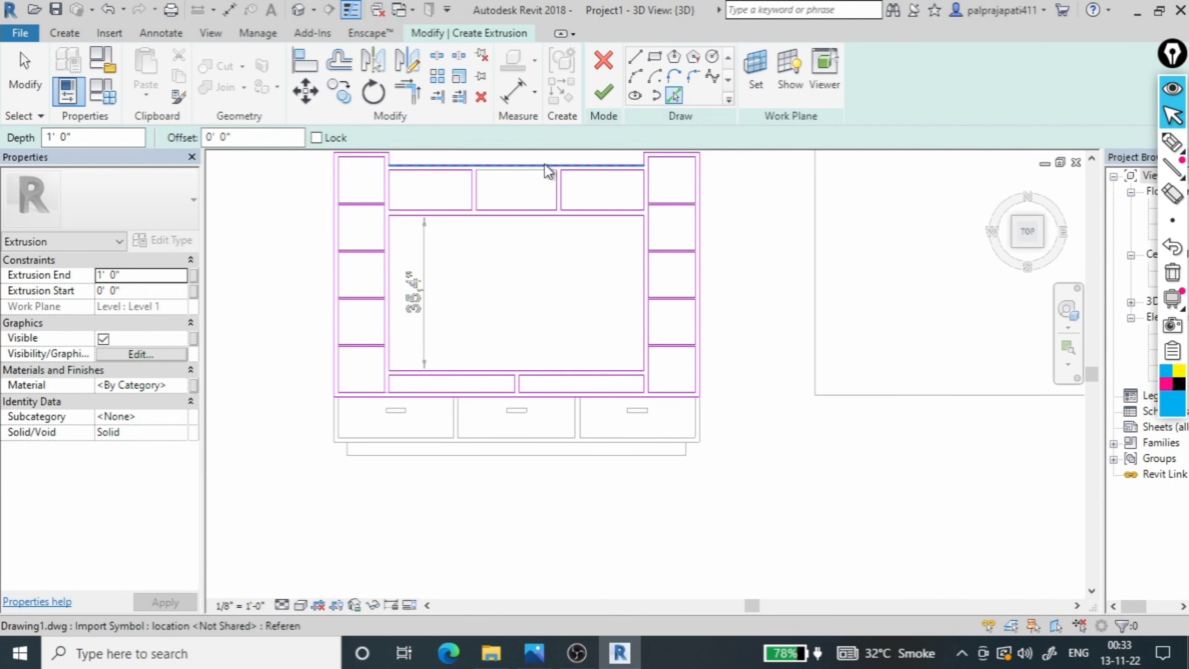
left_click(522, 173)
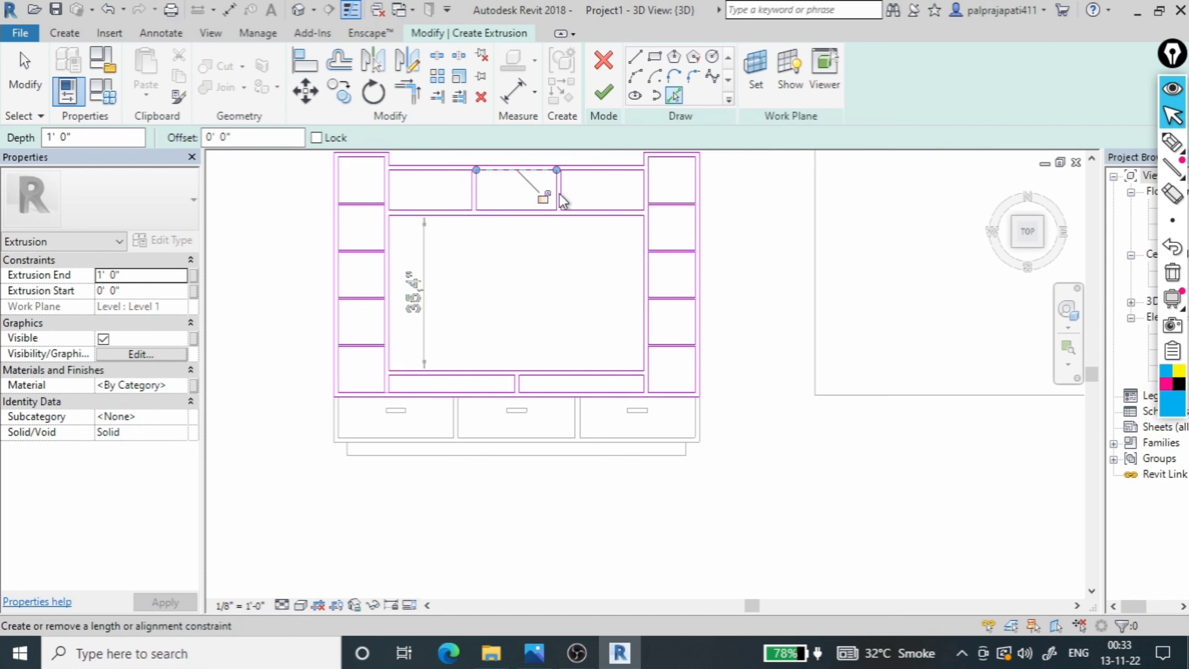
left_click(604, 94)
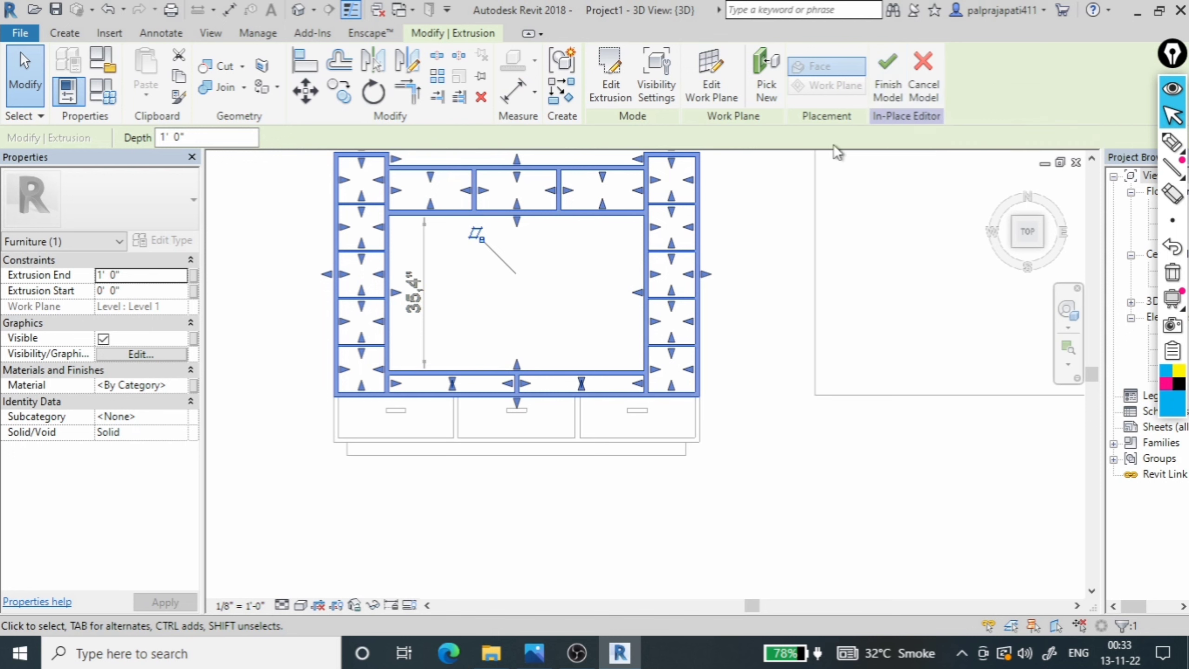
Sketch a rectangle around the 6' 5" base strip below the drawers and extrude it 1' 3" deep
left_click(66, 34)
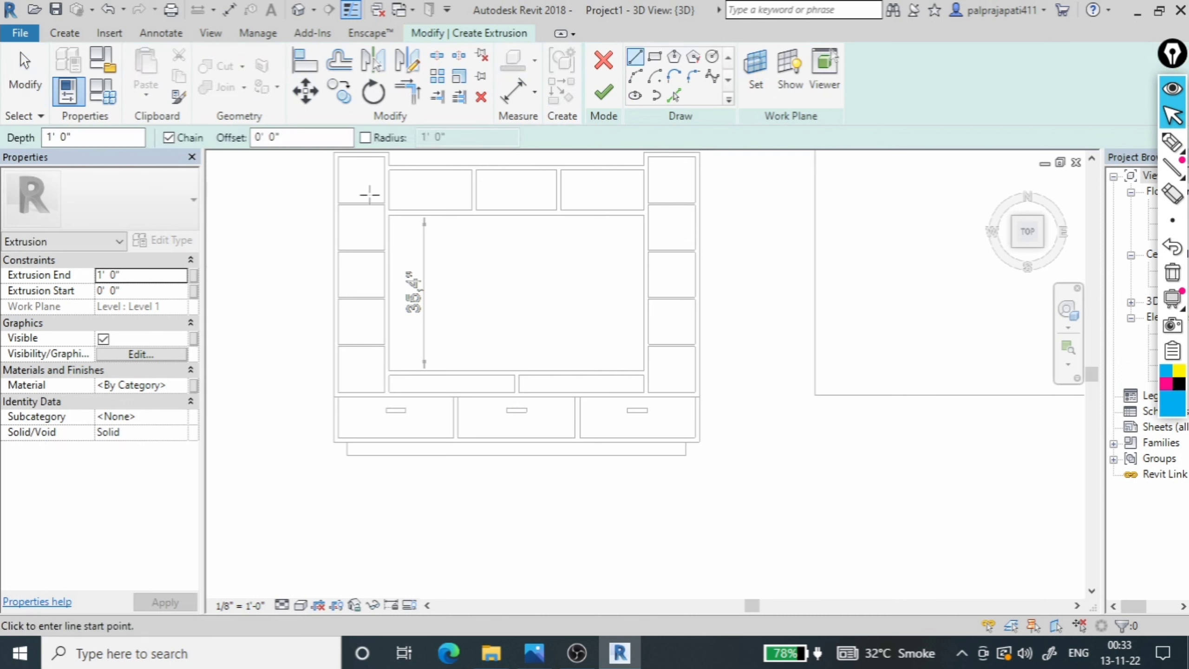
left_click(655, 56)
scroll(898, 517, "up", 2)
left_click(872, 488)
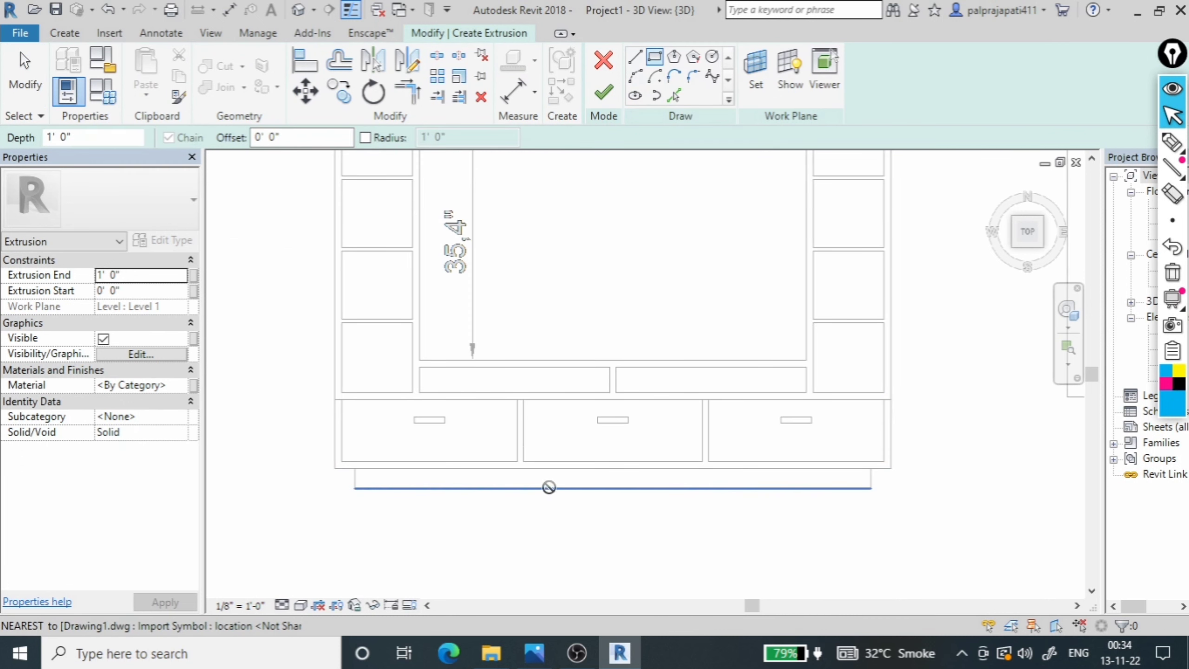
left_click(355, 467)
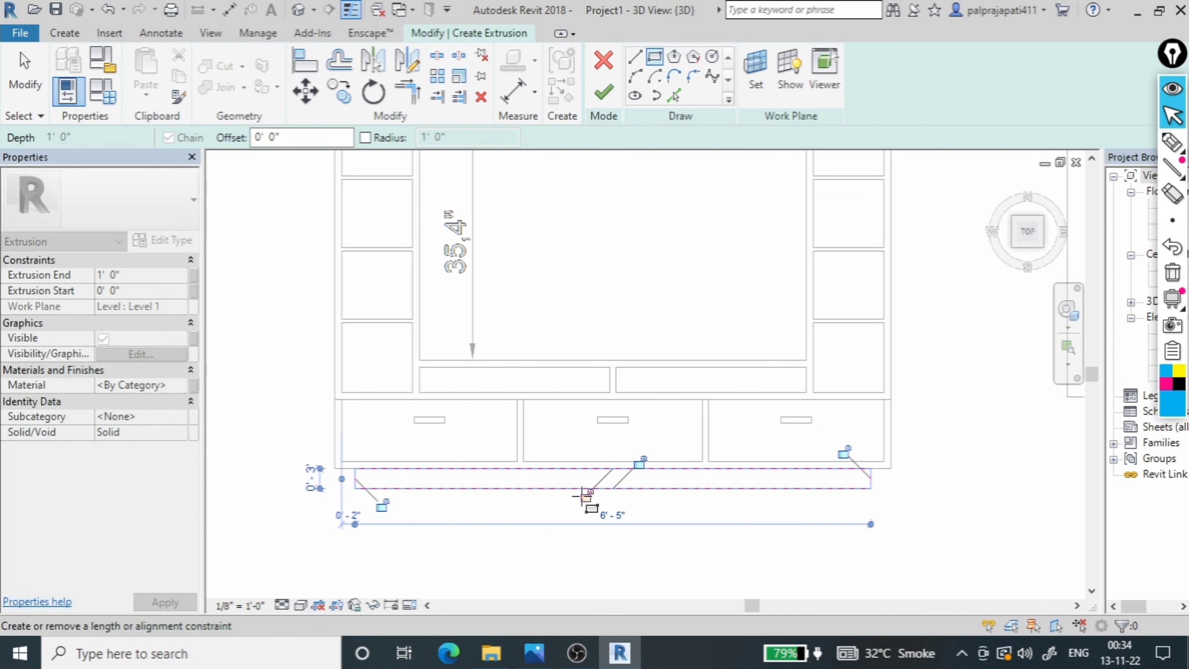
double_click(92, 137)
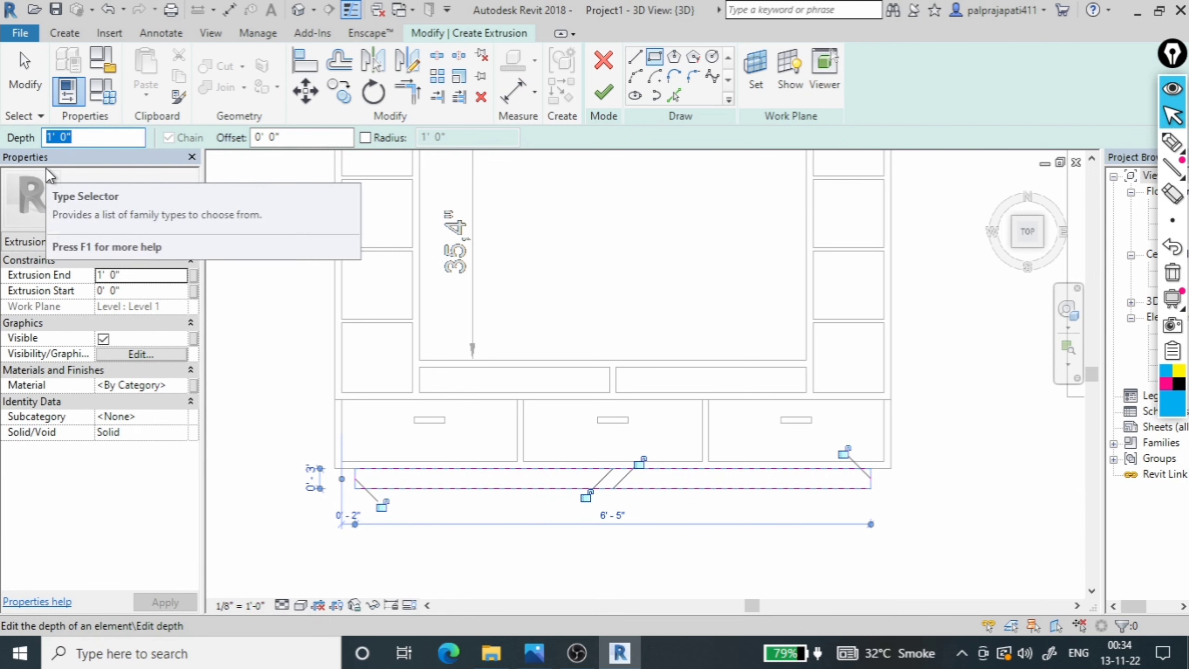
type("1'")
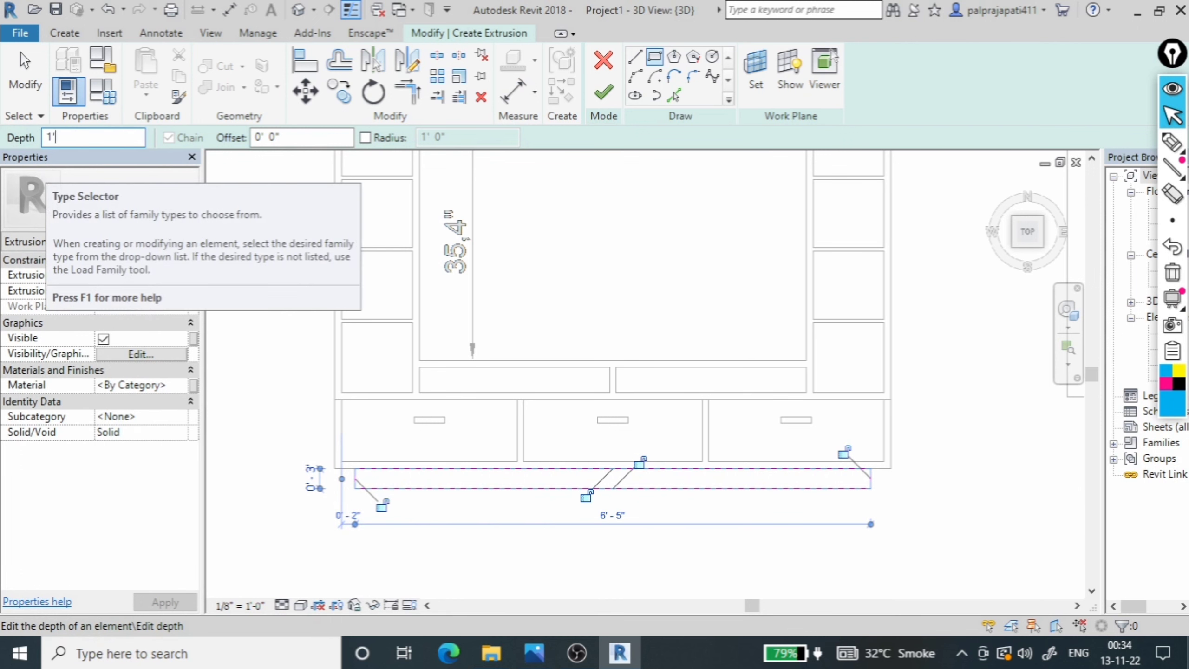
type("3")
left_click(608, 94)
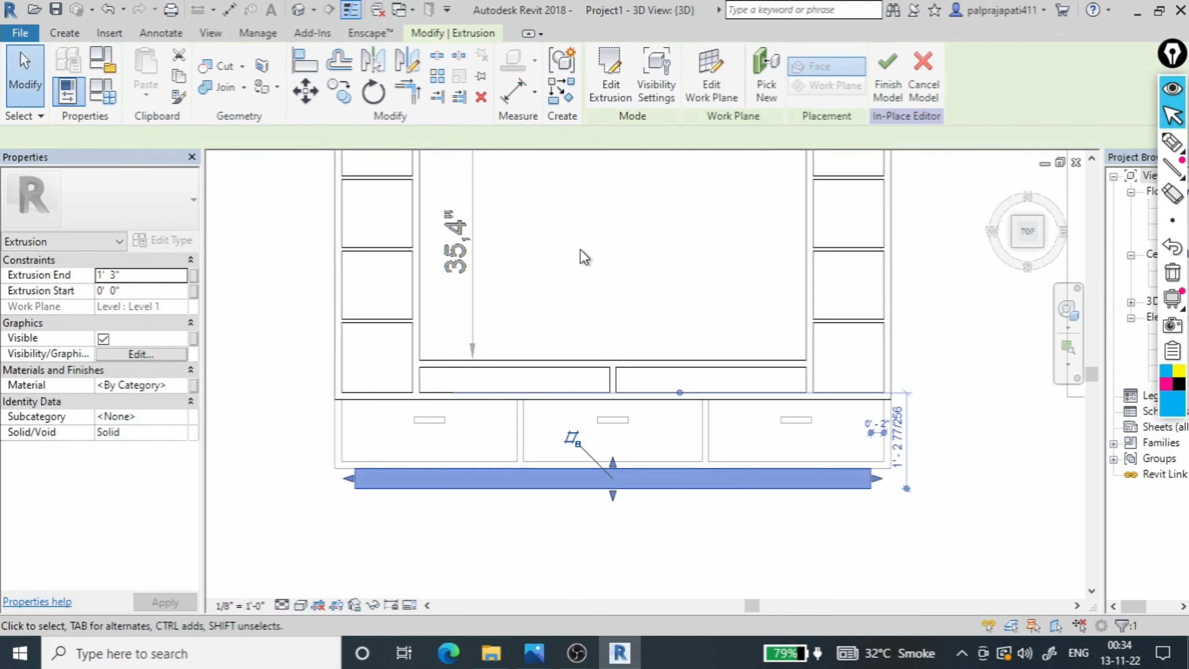
scroll(412, 403, "down", 1)
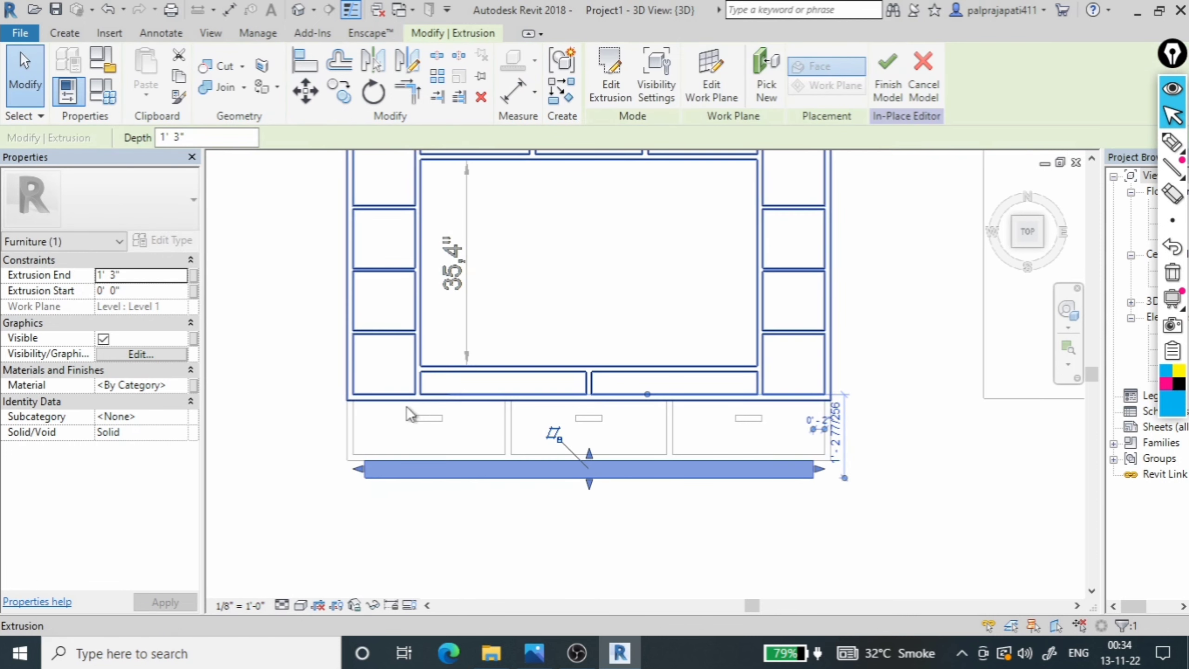
Start a new extrusion and sketch the outer outline around the drawer row
left_click(67, 33)
left_click(150, 69)
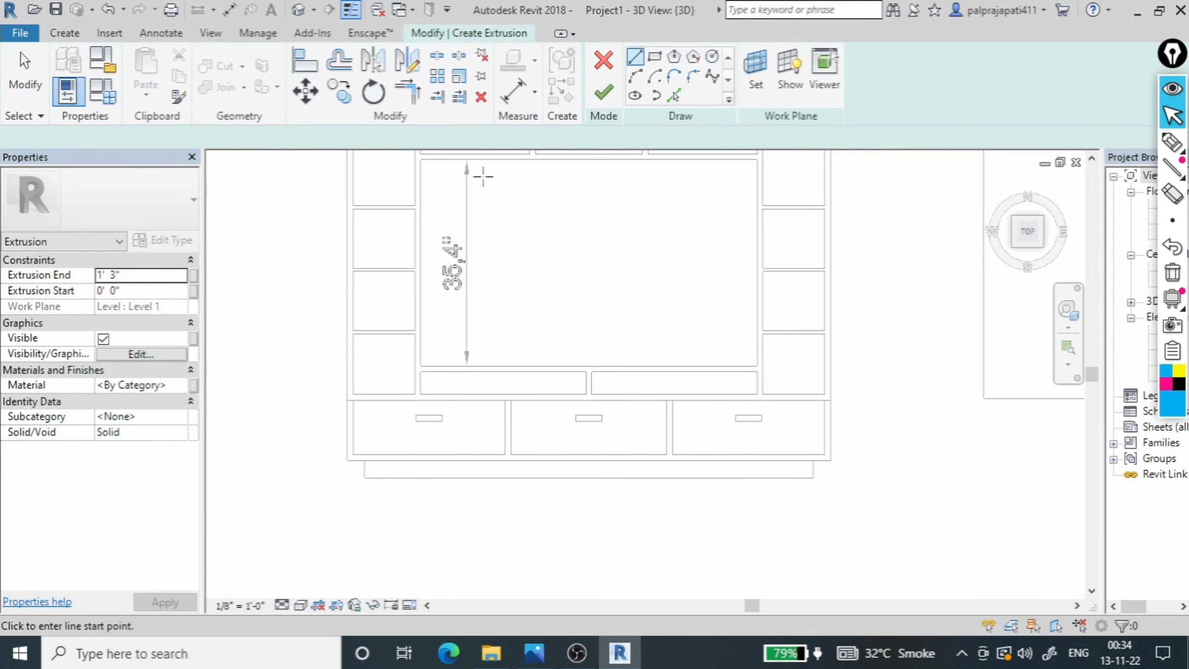
scroll(345, 412, "up", 1)
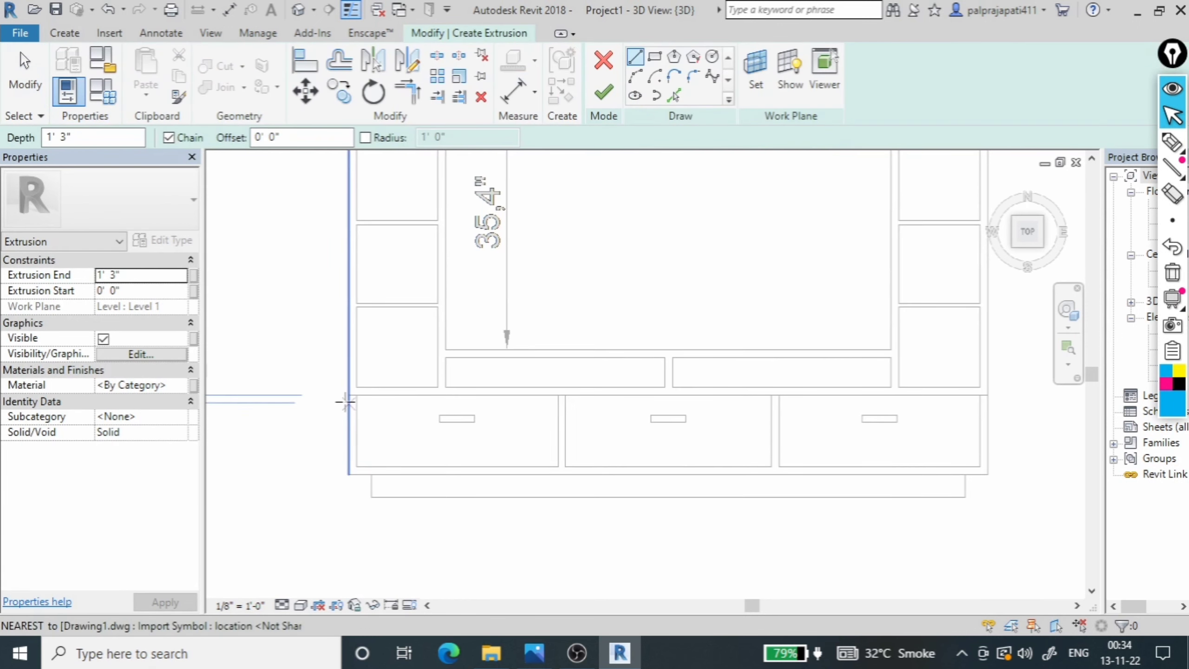
left_click(350, 388)
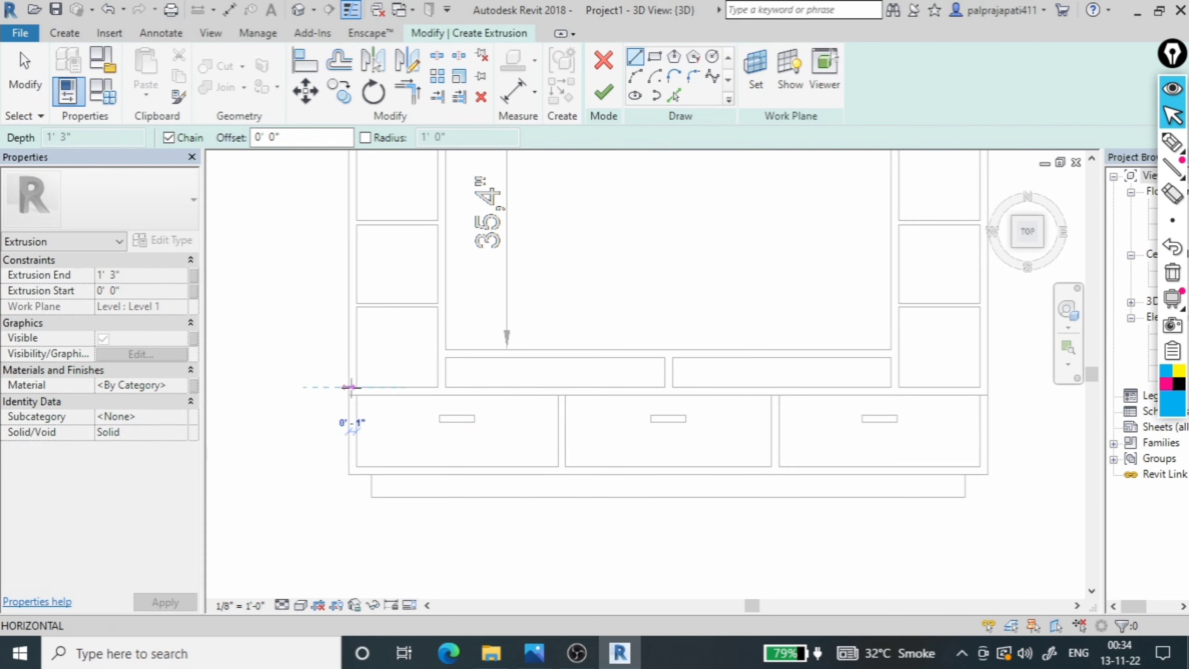
left_click(349, 474)
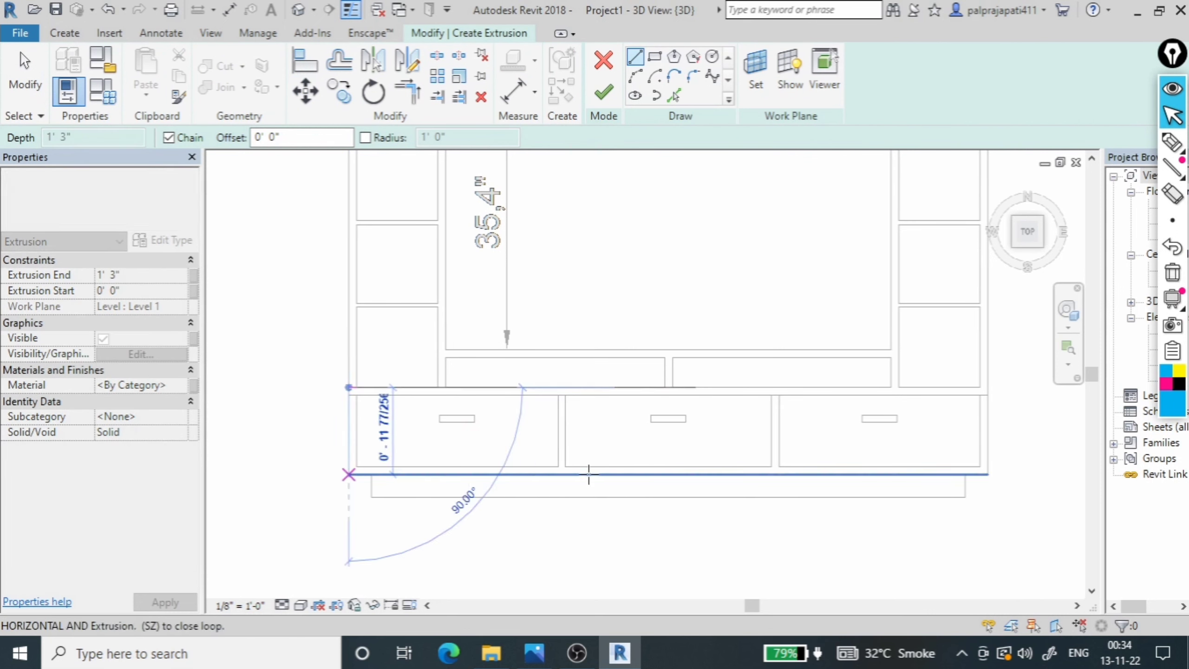
left_click(989, 475)
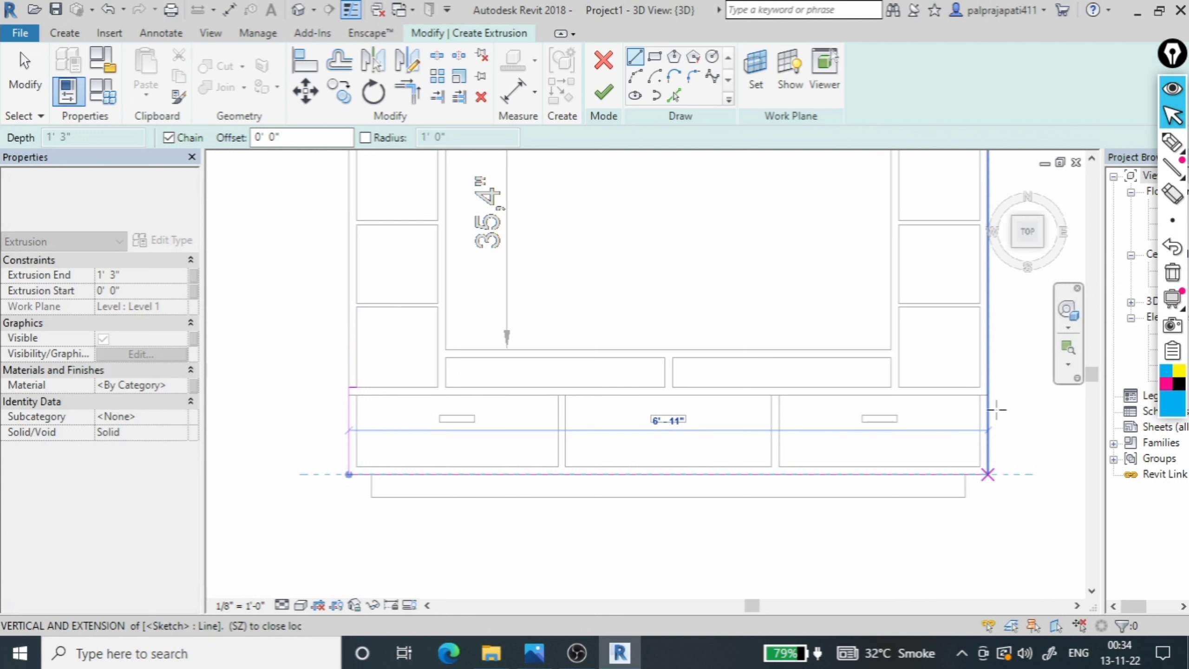
left_click(988, 387)
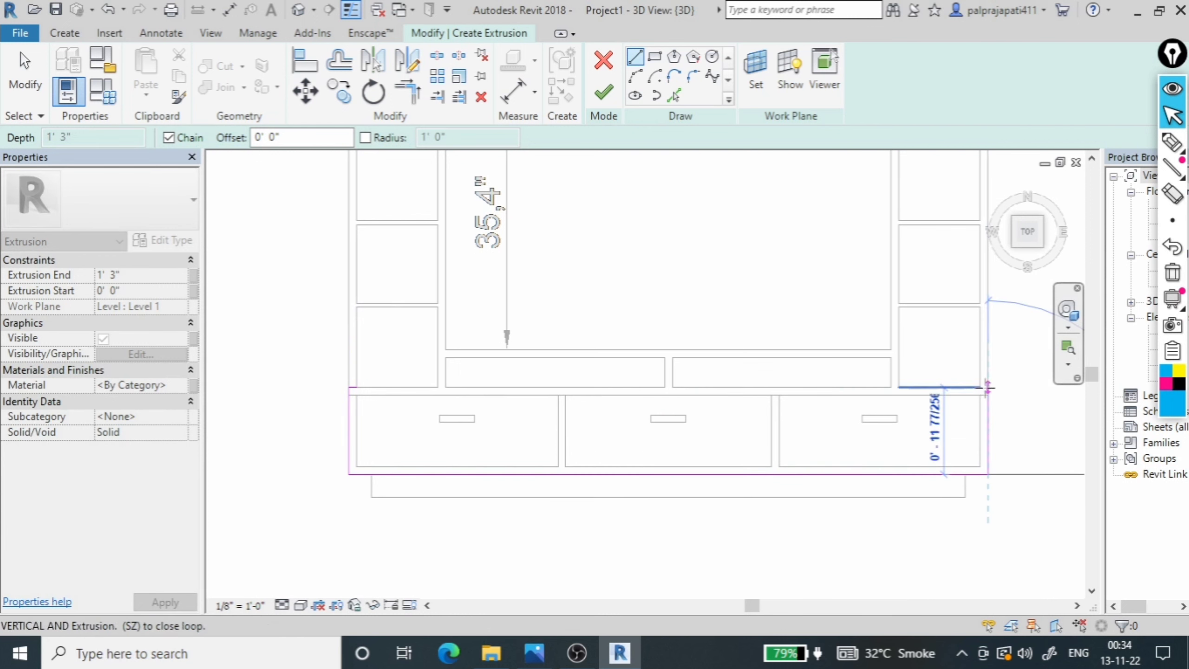
scroll(991, 387, "up", 2)
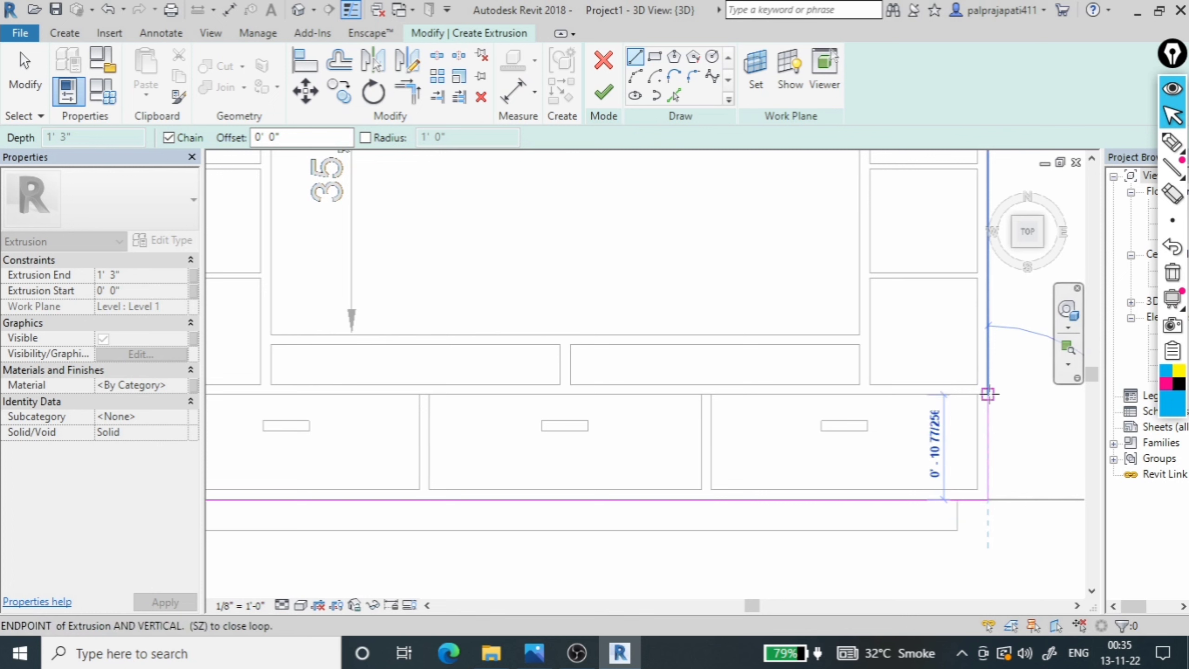
left_click(988, 394)
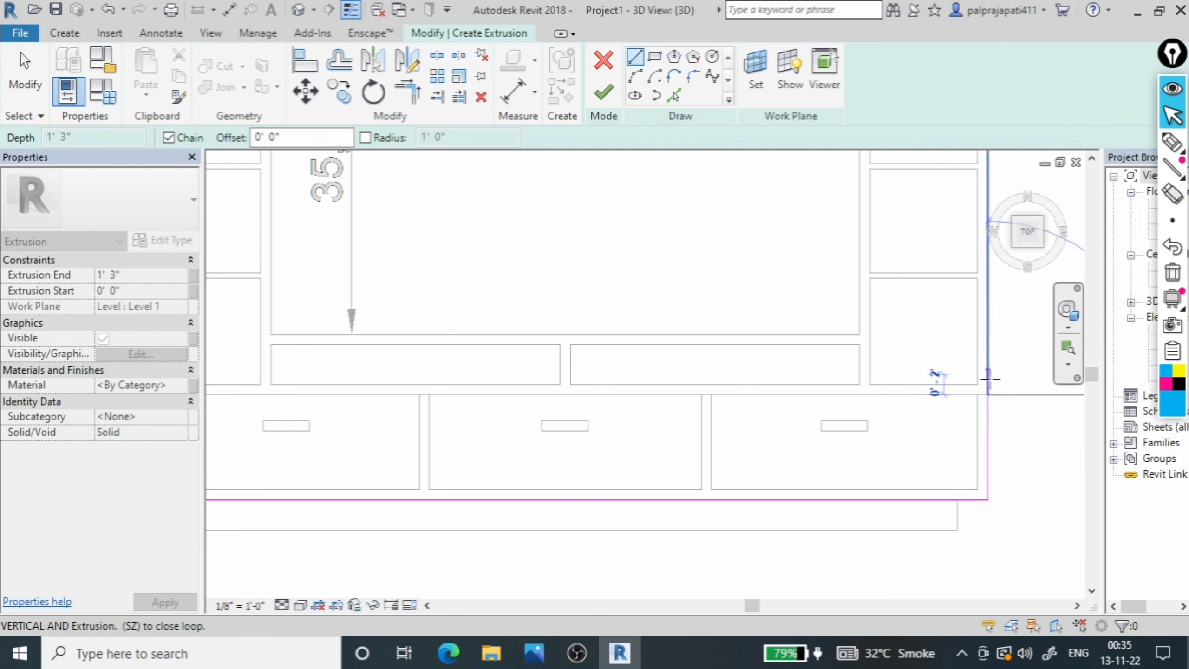
key("Escape")
scroll(990, 373, "down", 1)
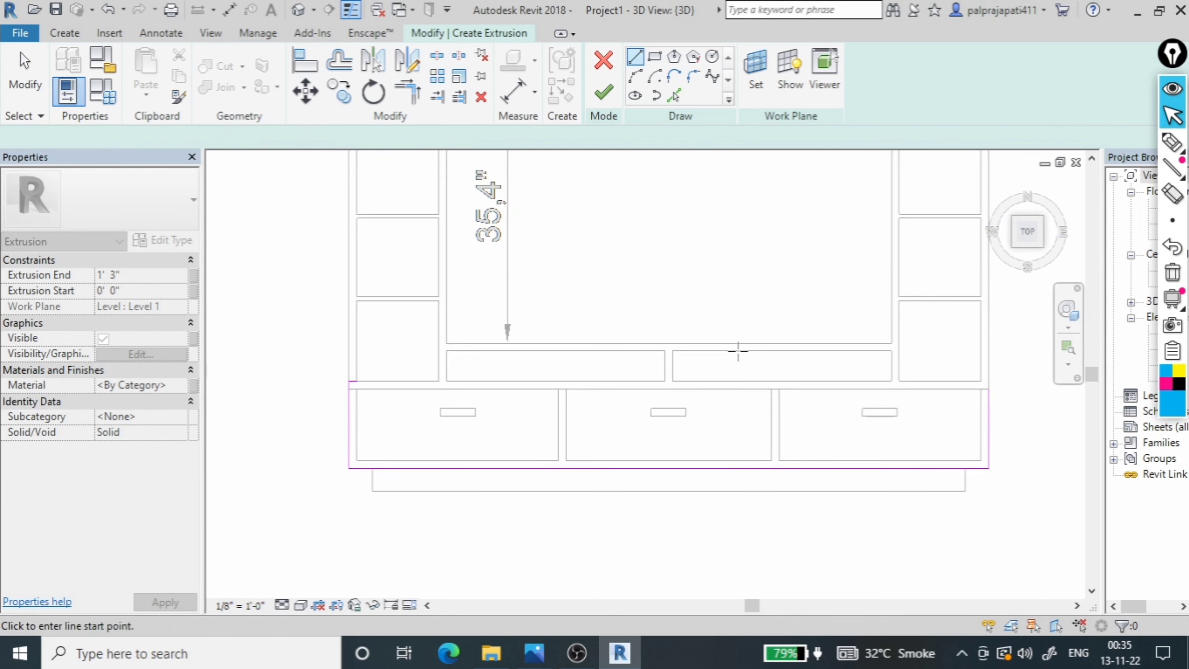
Join the outline's top line and right edge into a clean corner
left_click(406, 93)
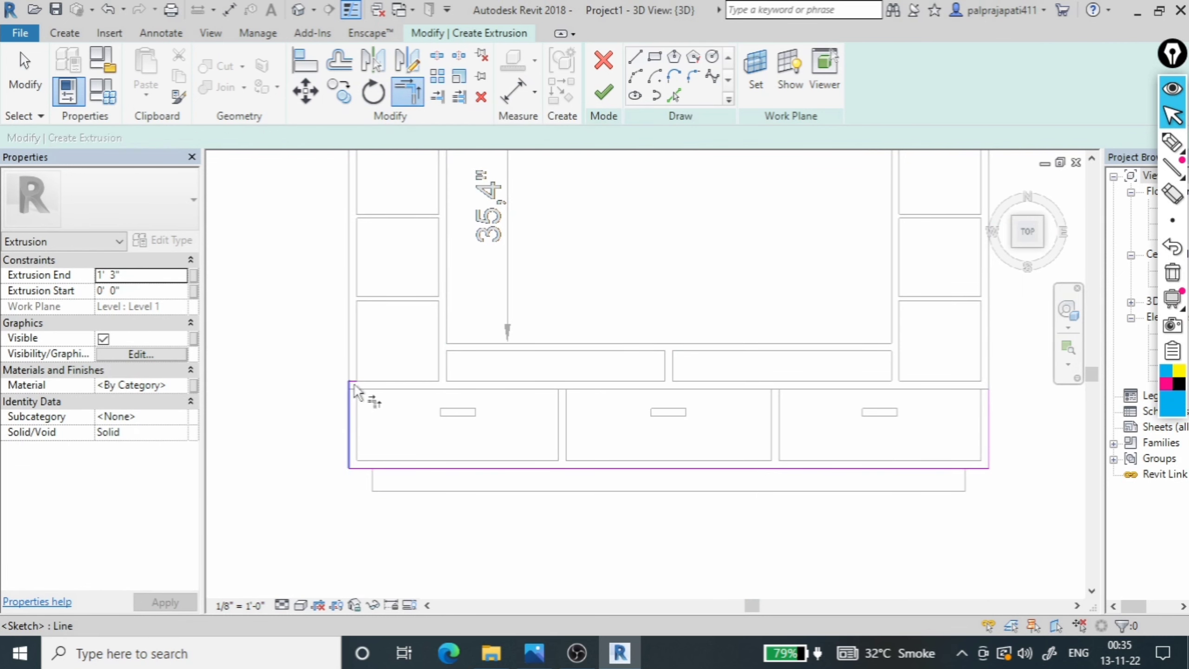
scroll(354, 390, "up", 2)
scroll(300, 364, "down", 2)
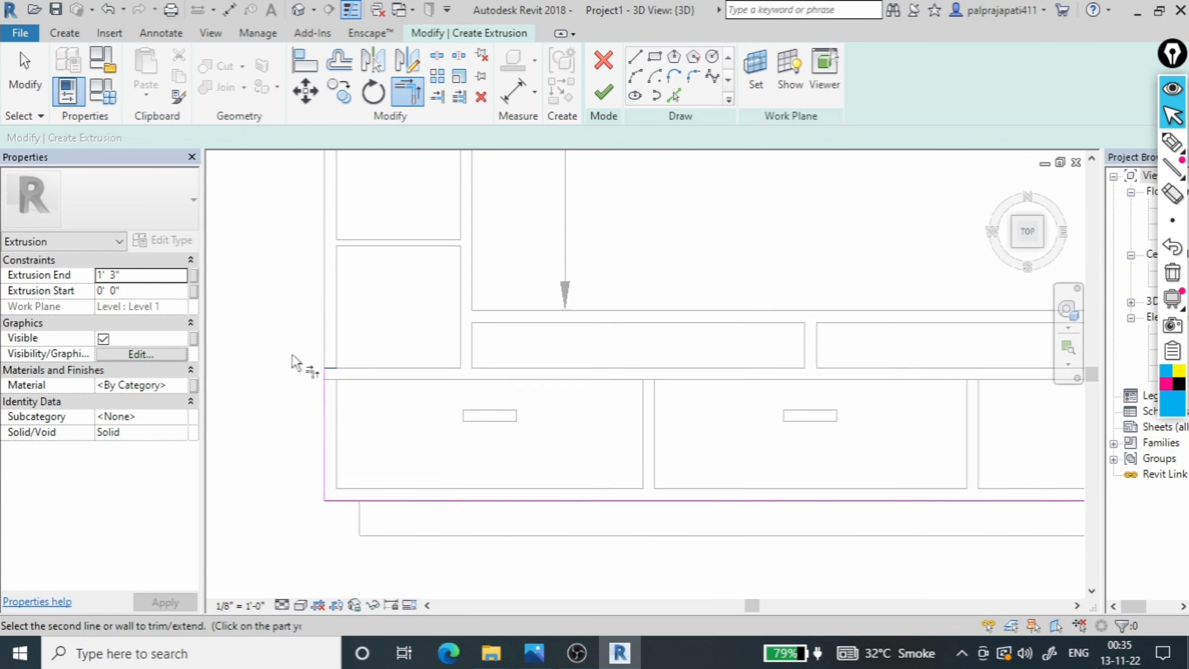
scroll(300, 364, "down", 2)
left_click(797, 394)
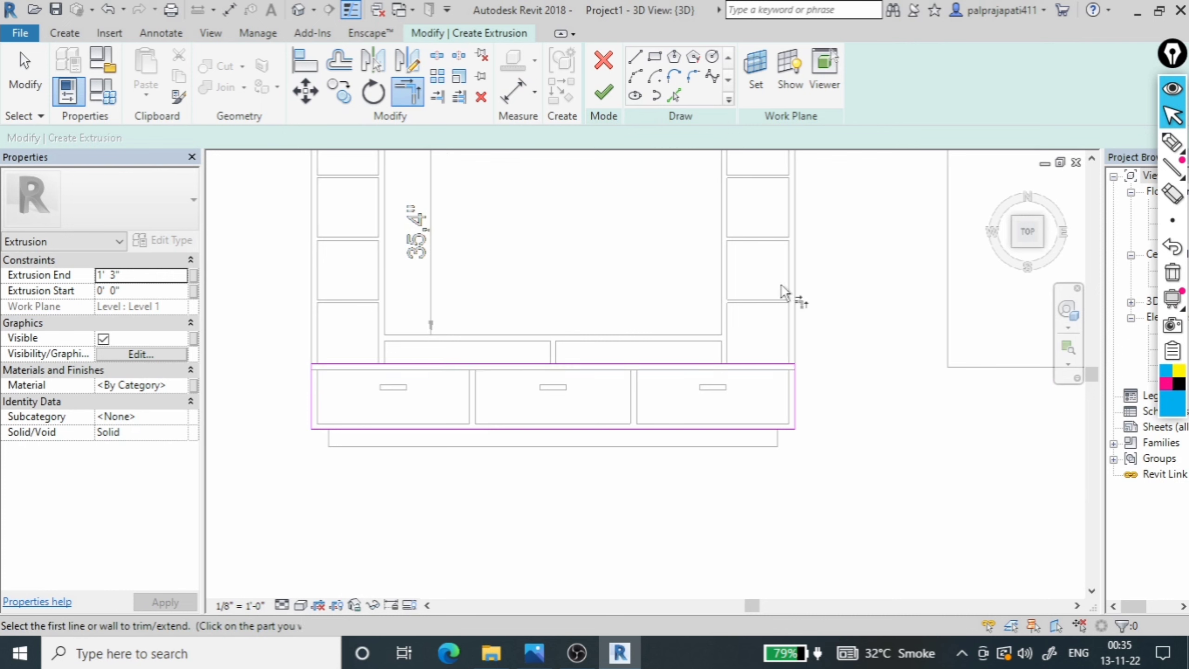
Sketch three side-by-side drawer rectangles inside the outline
left_click(655, 56)
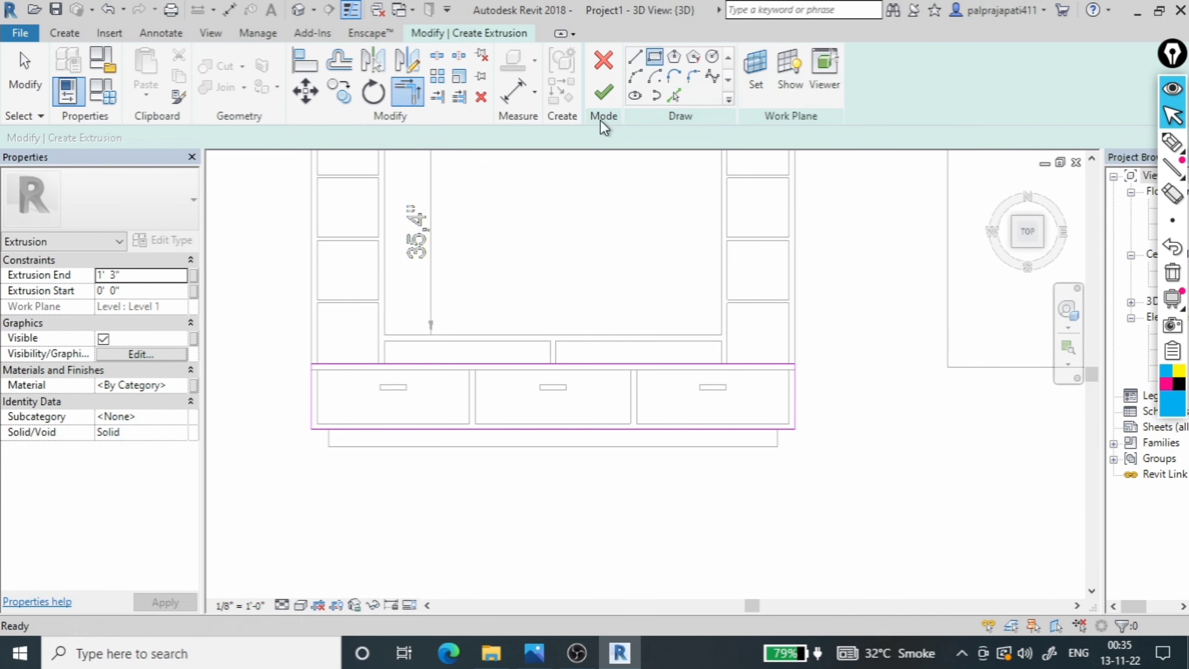
left_click(317, 370)
left_click(471, 428)
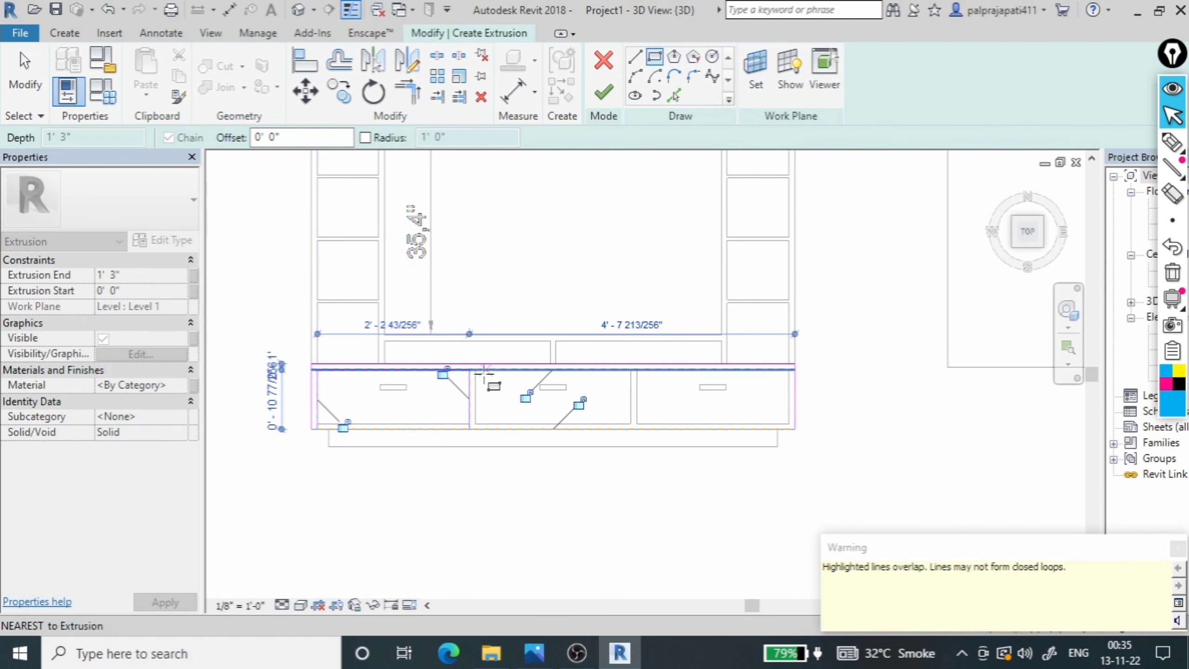
left_click(475, 371)
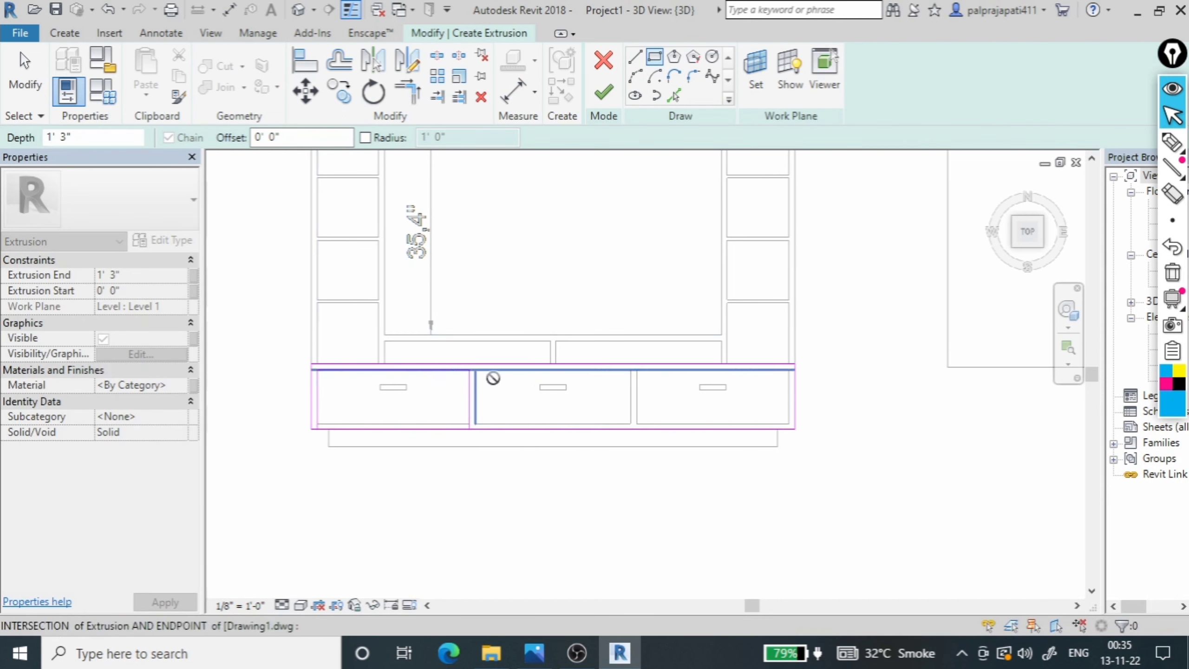
left_click(630, 424)
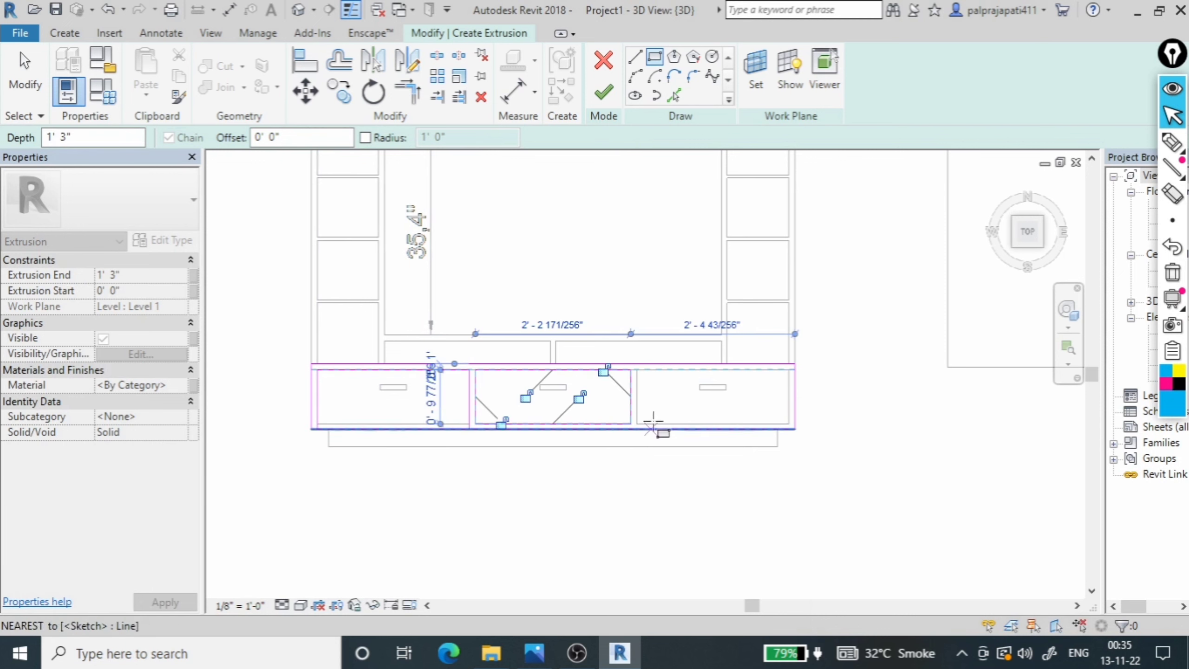
left_click(637, 371)
left_click(789, 424)
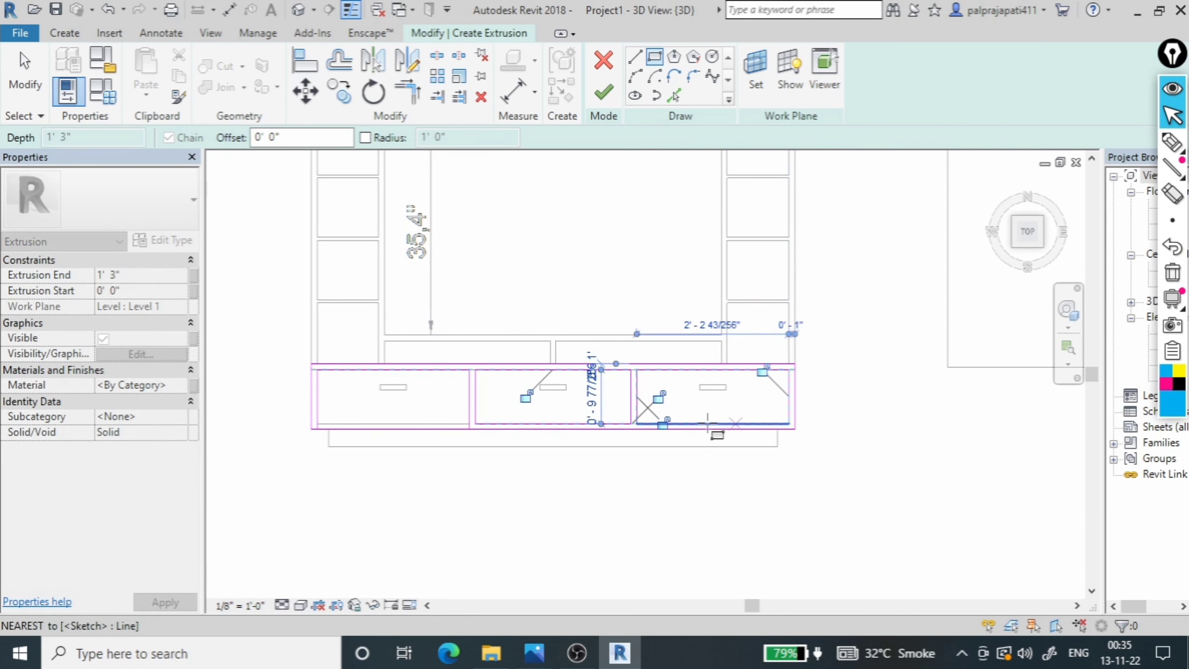
key("Escape")
key("Escape")
Check the drawer sketch lines and redraw the first drawer rectangle
left_click(466, 406)
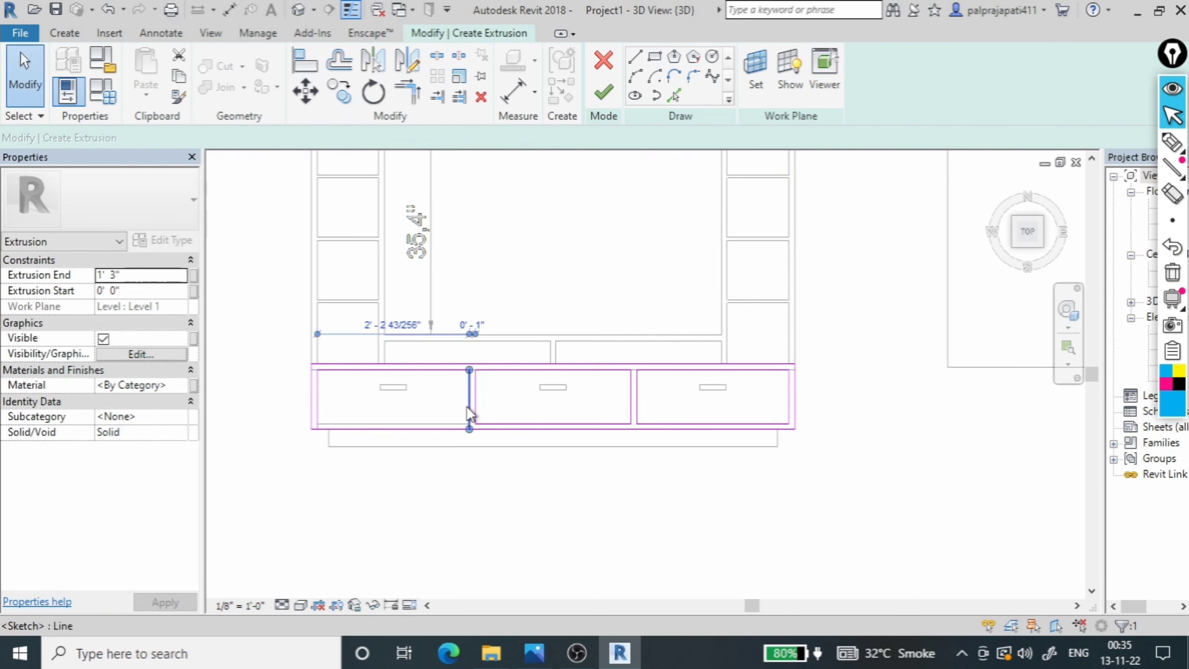
left_click(448, 424)
left_click(484, 439)
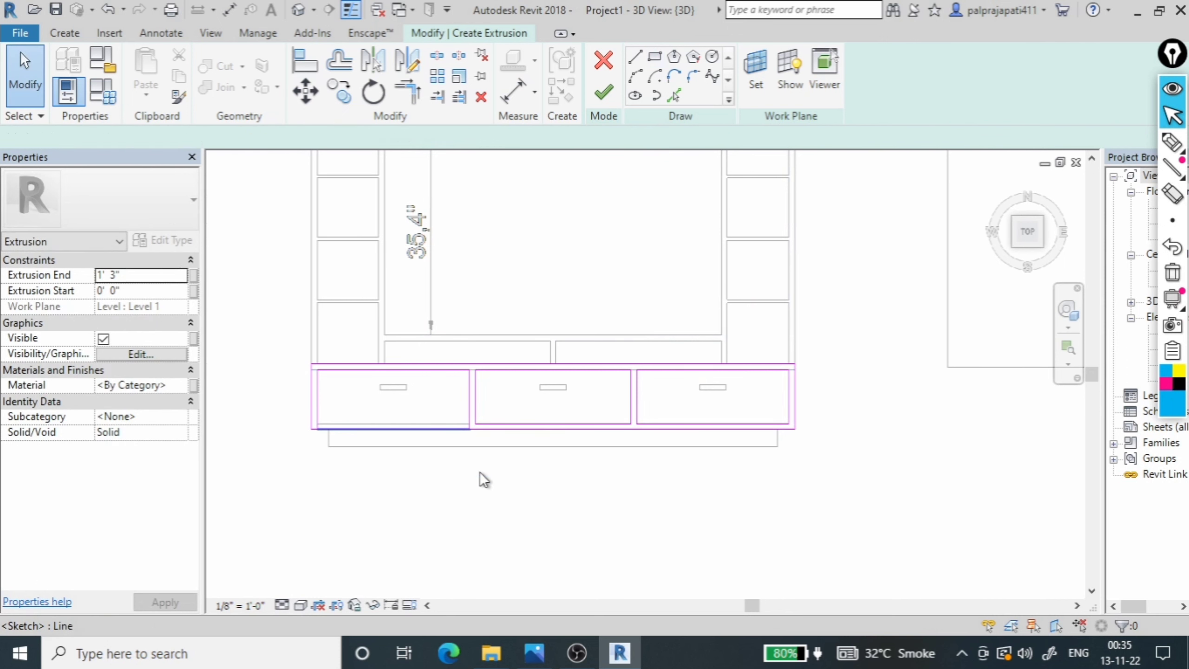
left_click(479, 472)
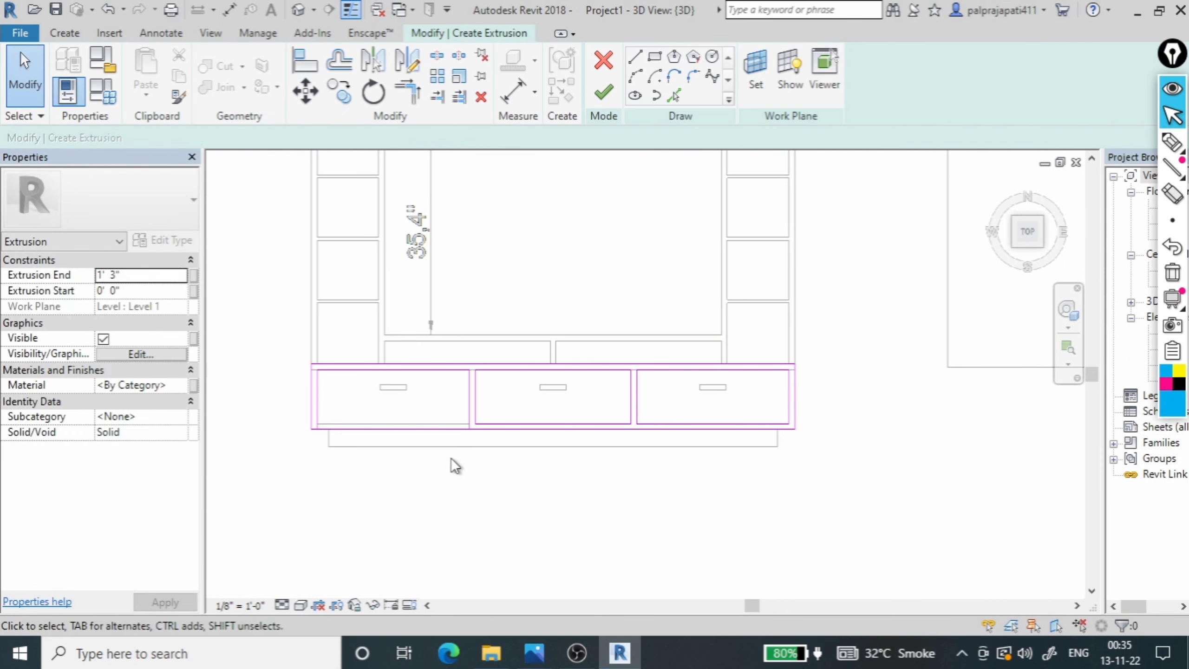
left_click(468, 405)
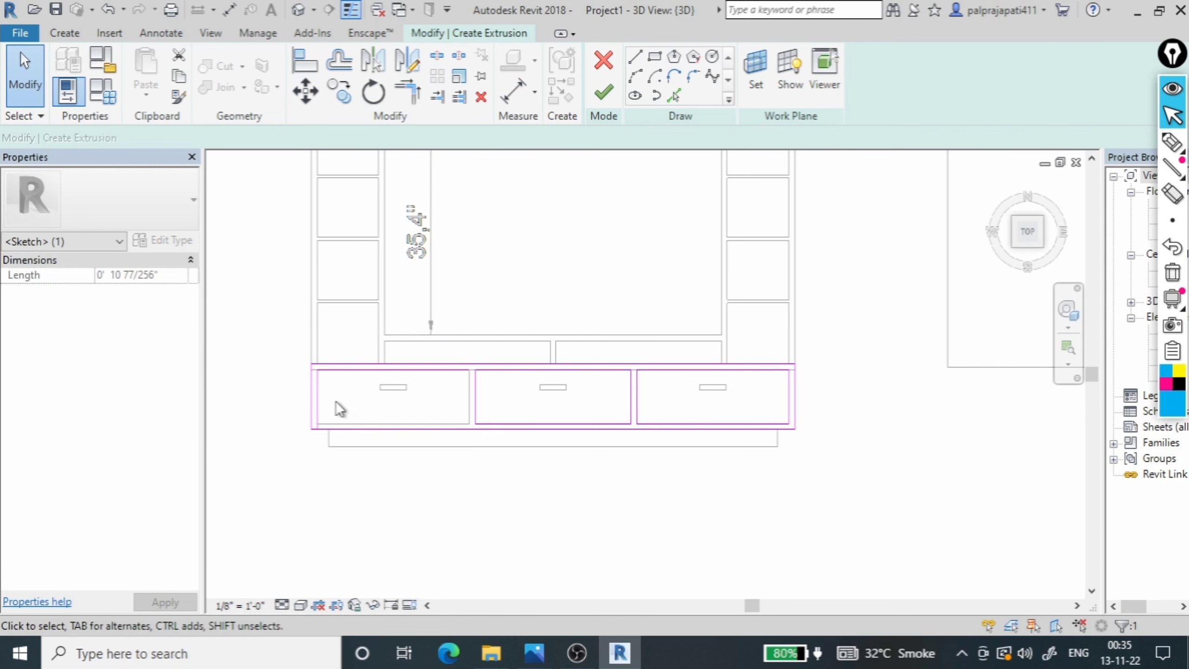
key("Escape")
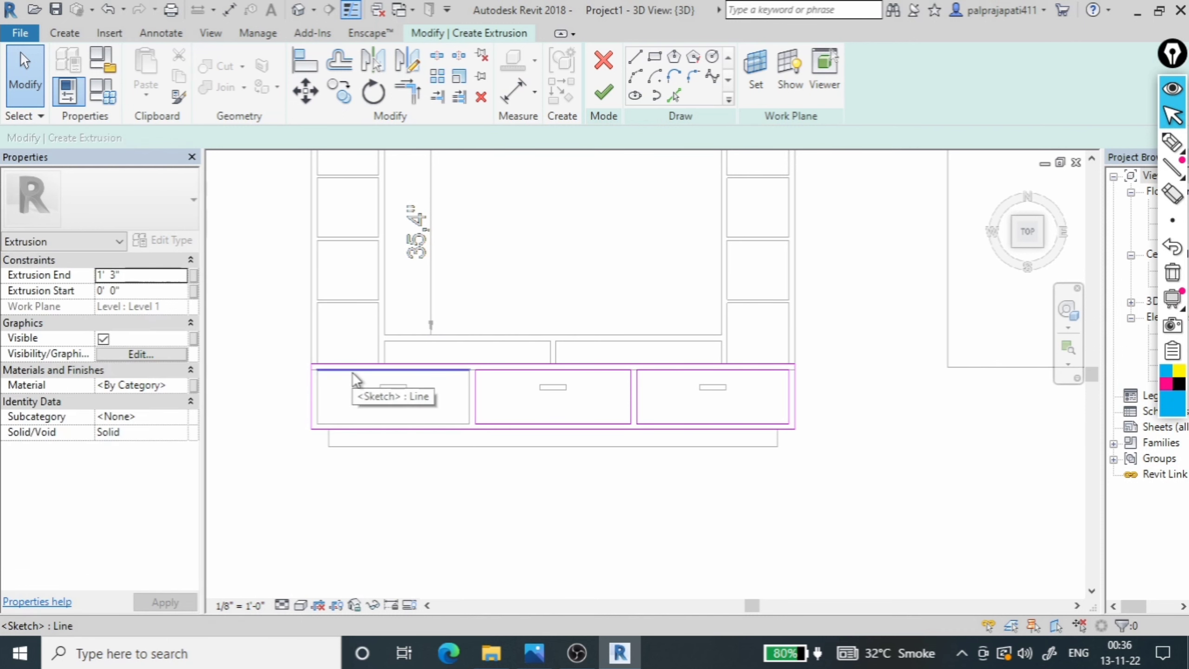
left_click(353, 371)
key("Escape")
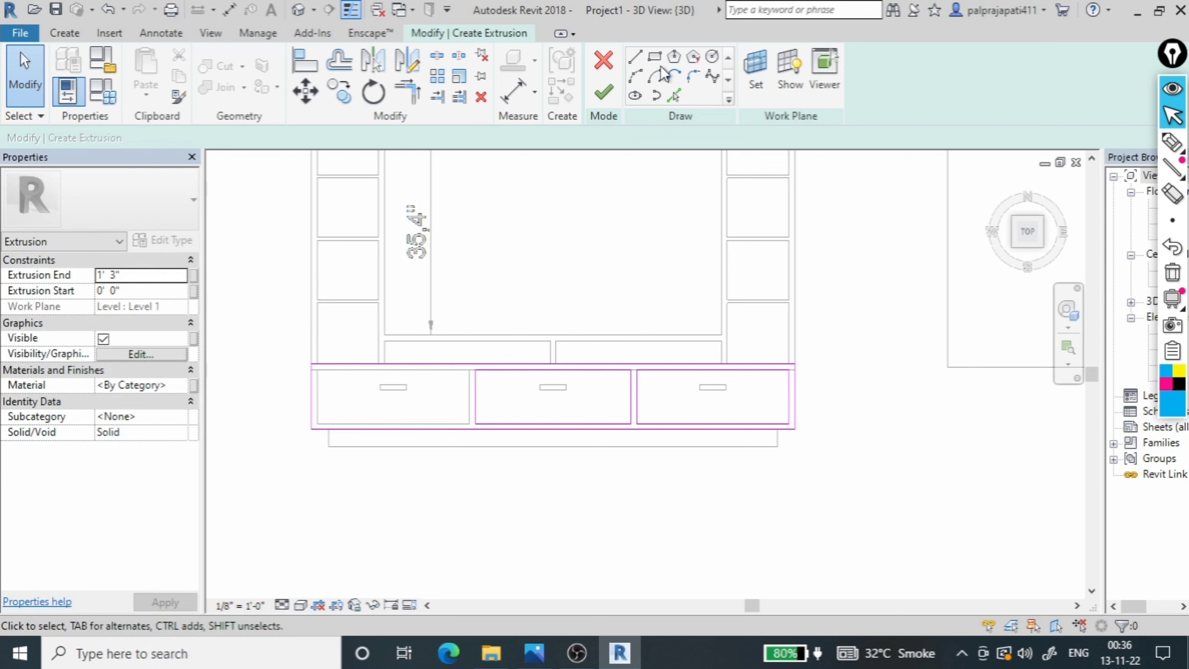
left_click(655, 56)
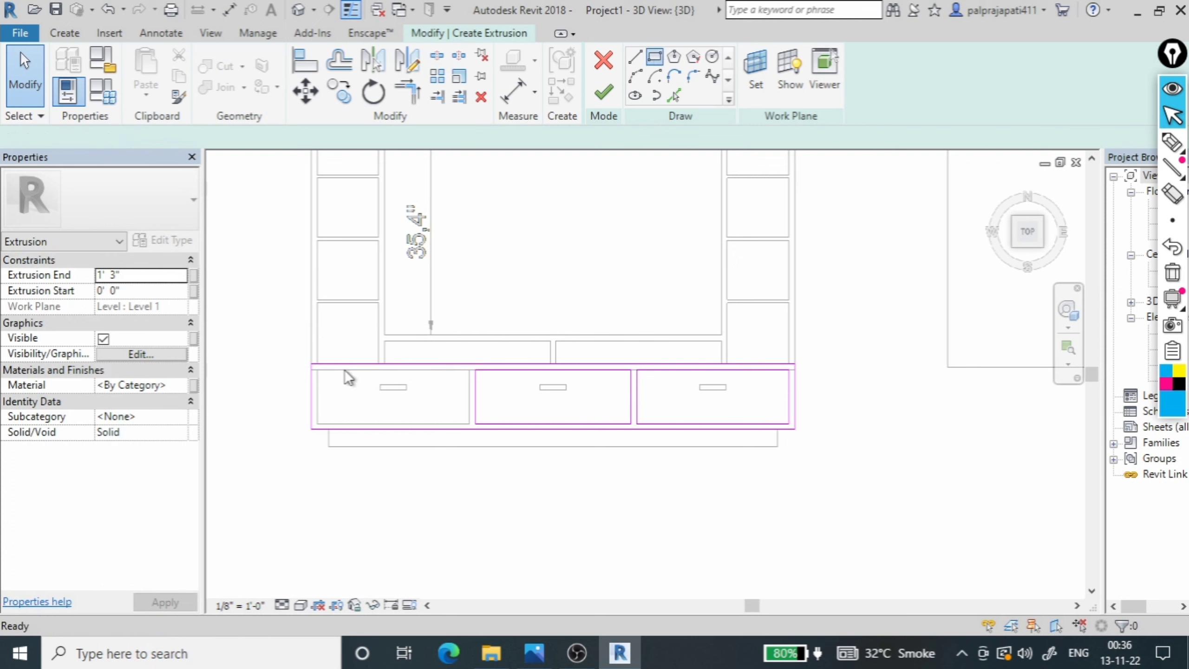
left_click(310, 370)
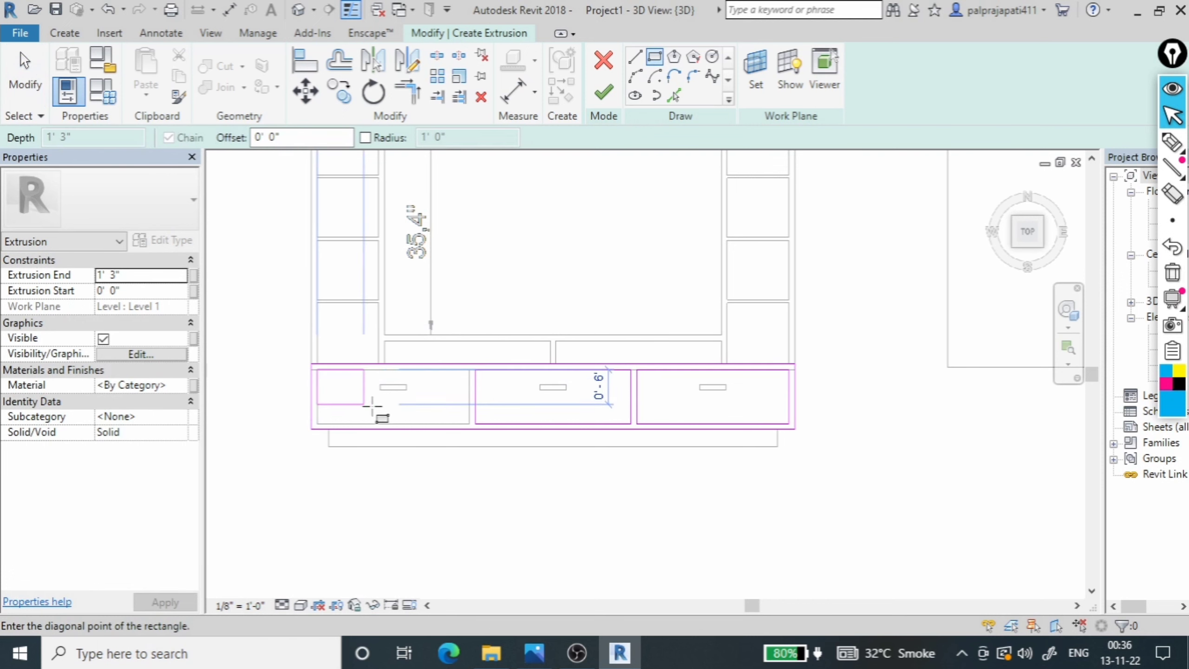
left_click(470, 423)
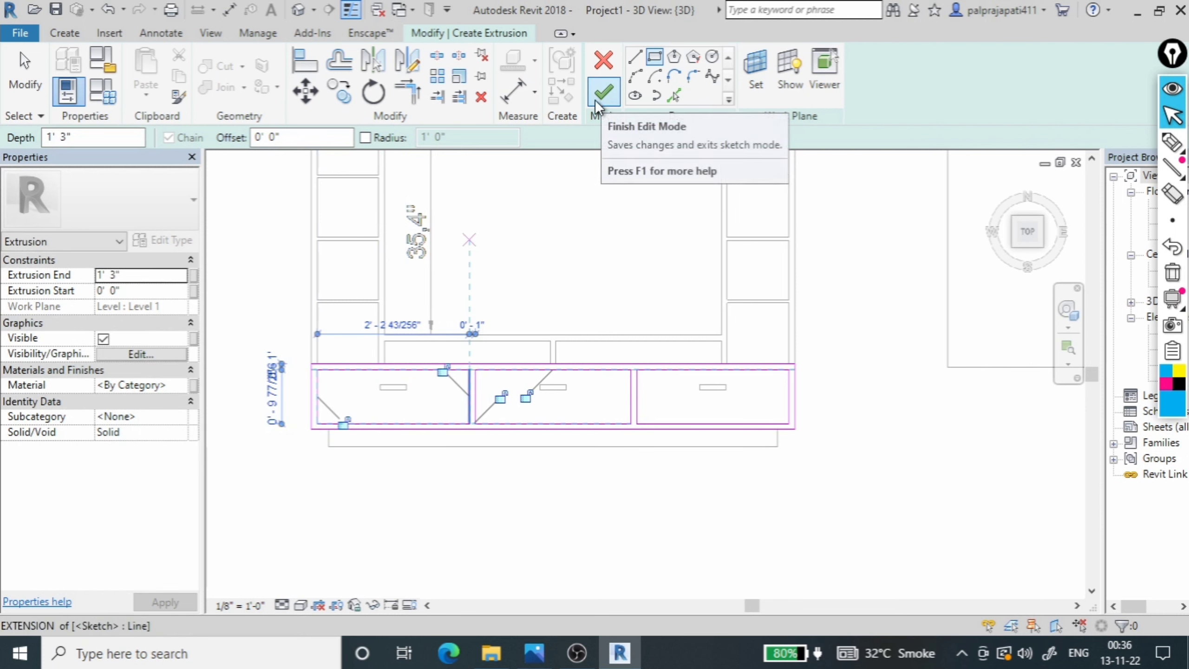
Set Extrusion End to 1' 6" and finish the drawer extrusion sketch
left_click(137, 276)
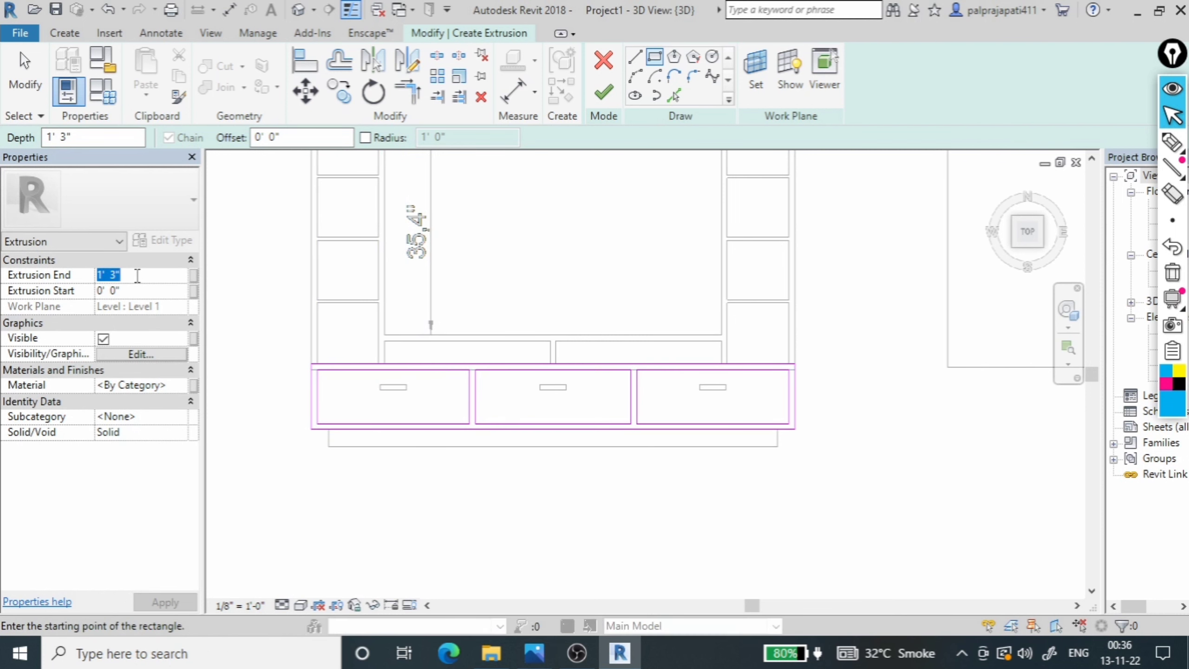
type("18")
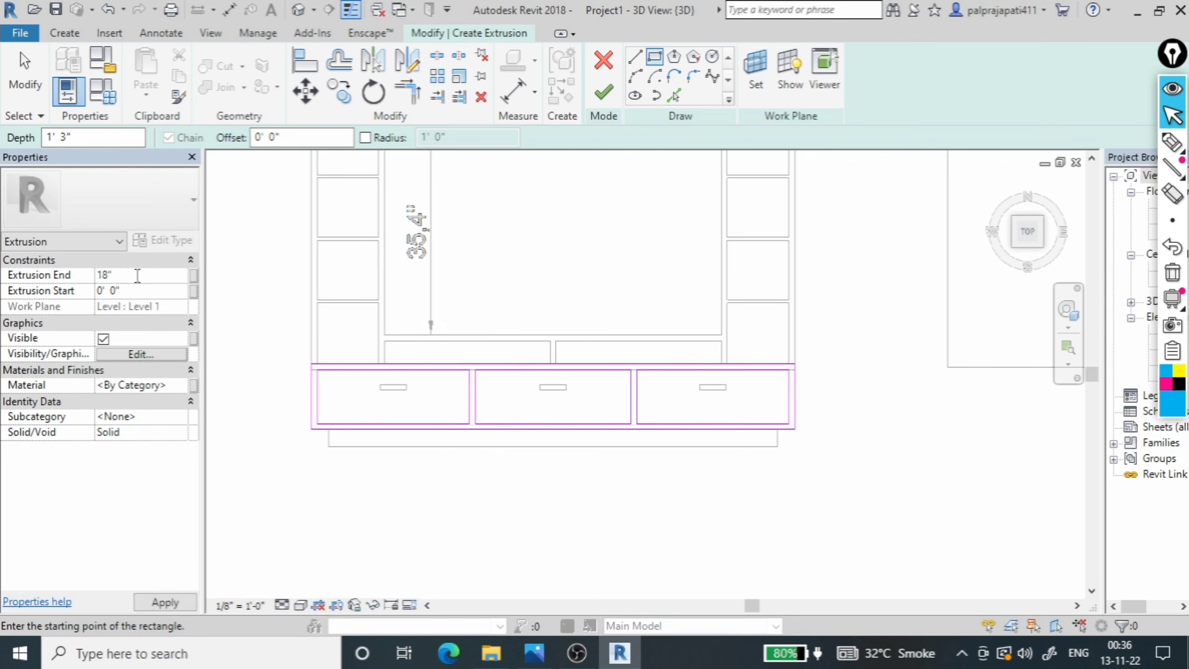
left_click(165, 603)
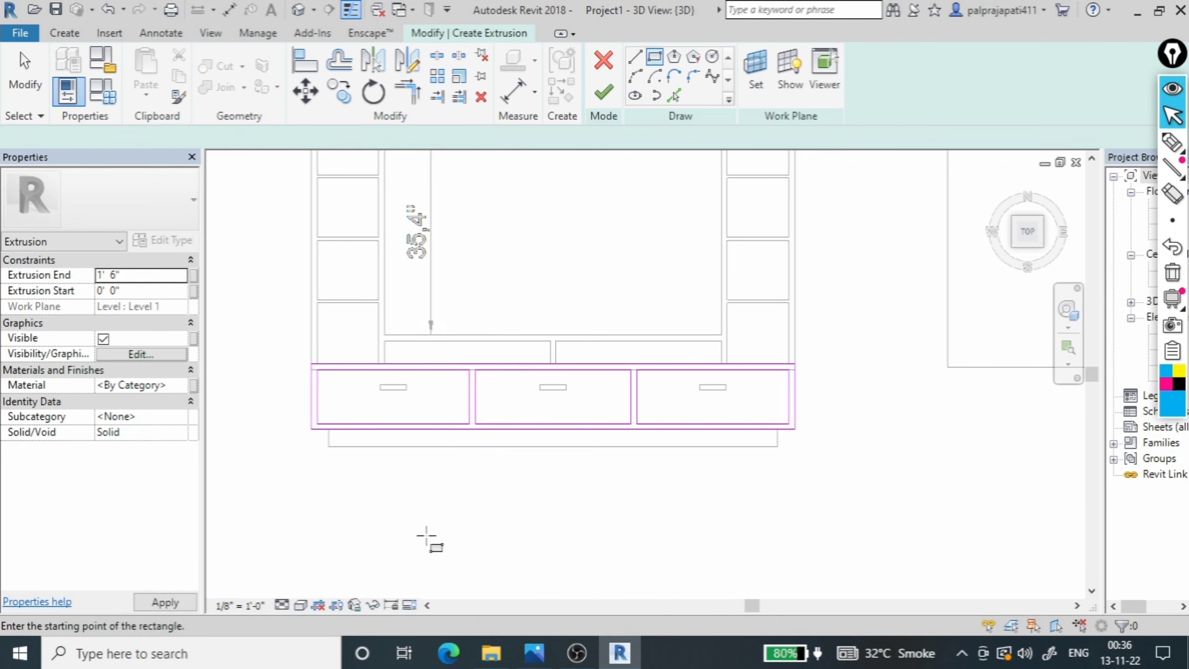
left_click(606, 94)
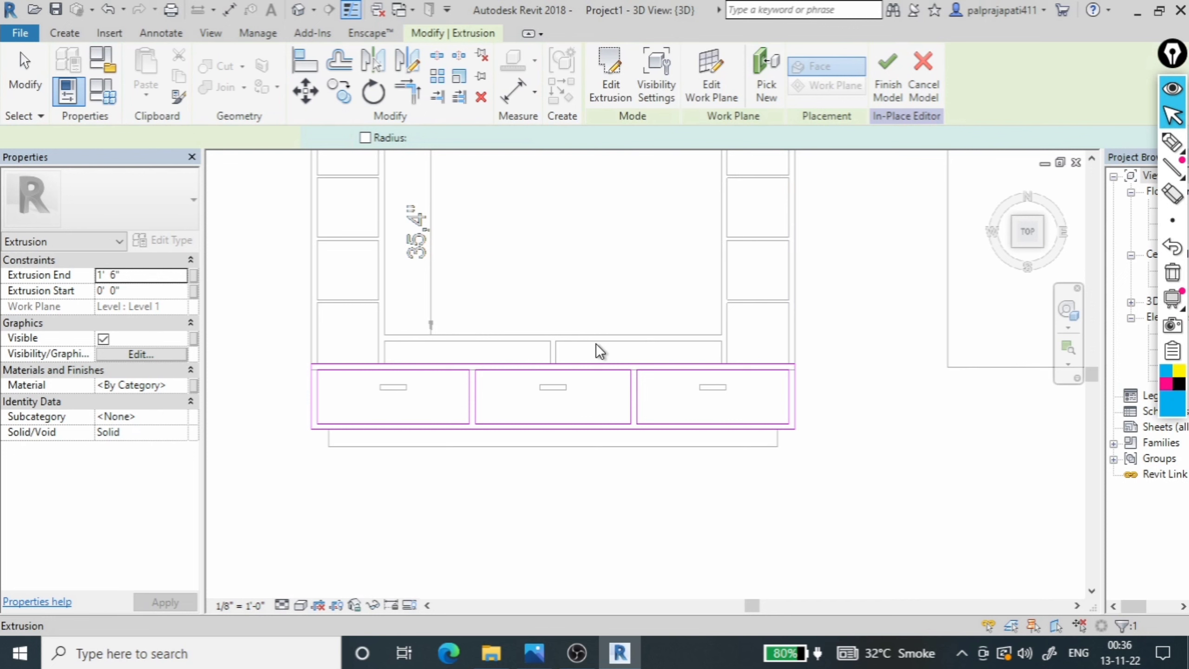
Finish the furniture model, hide the imported DWG in 3D, and select the TV unit
left_click(886, 66)
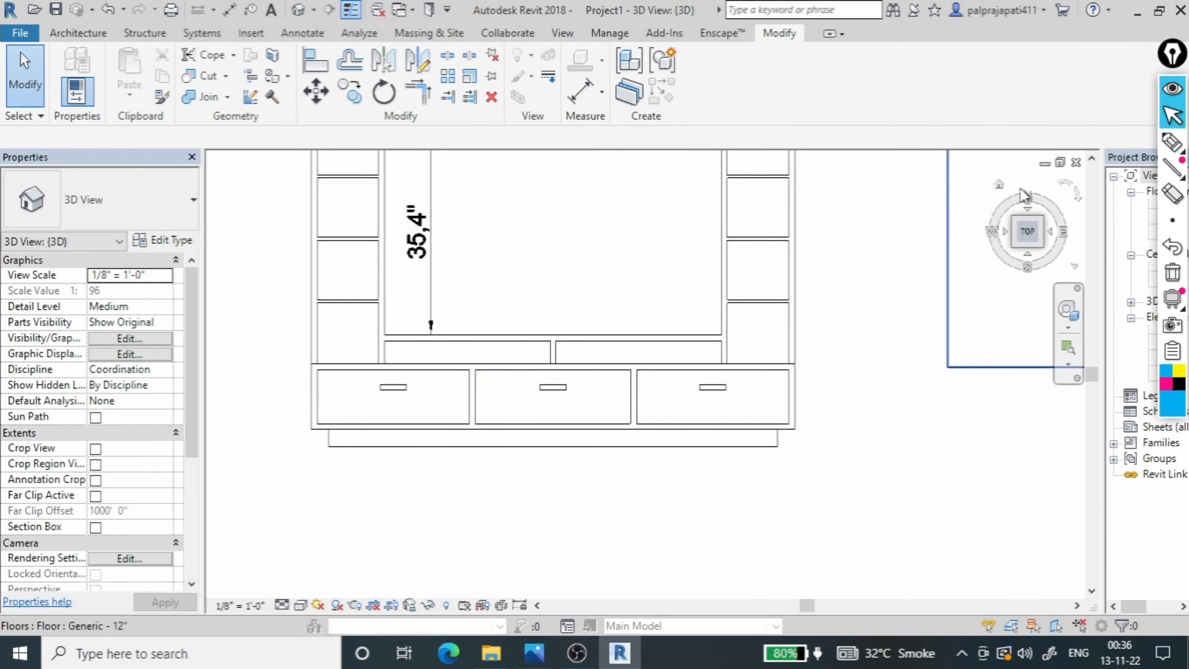
left_click(1003, 195)
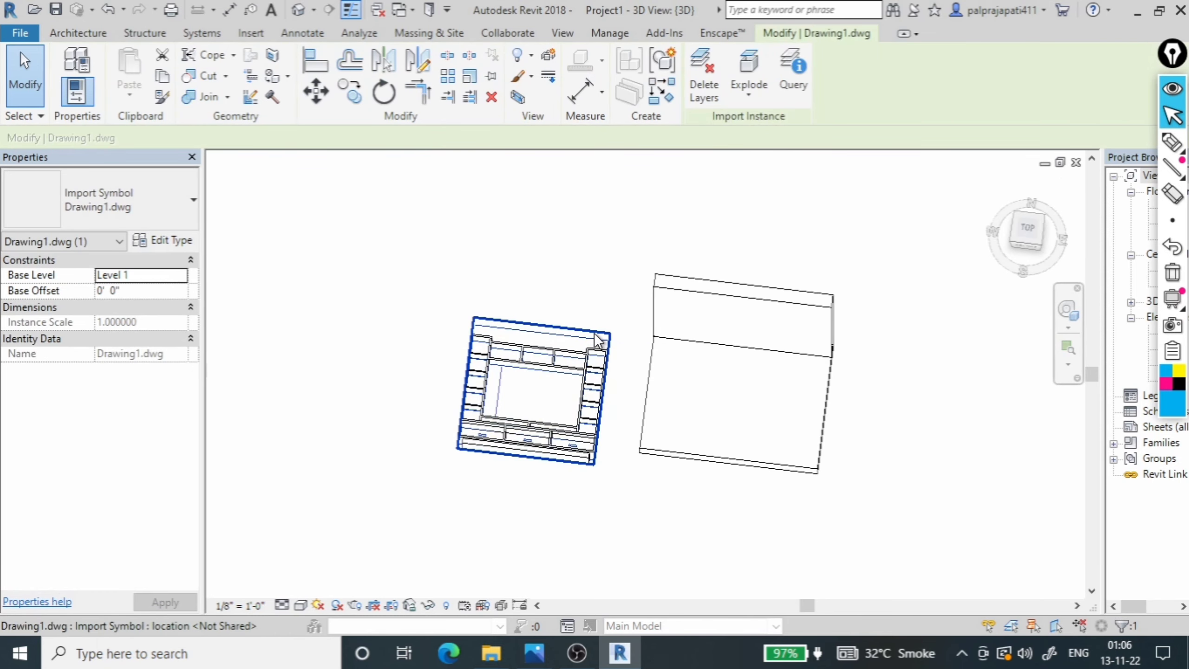
right_click(596, 335)
mouse_move(653, 330)
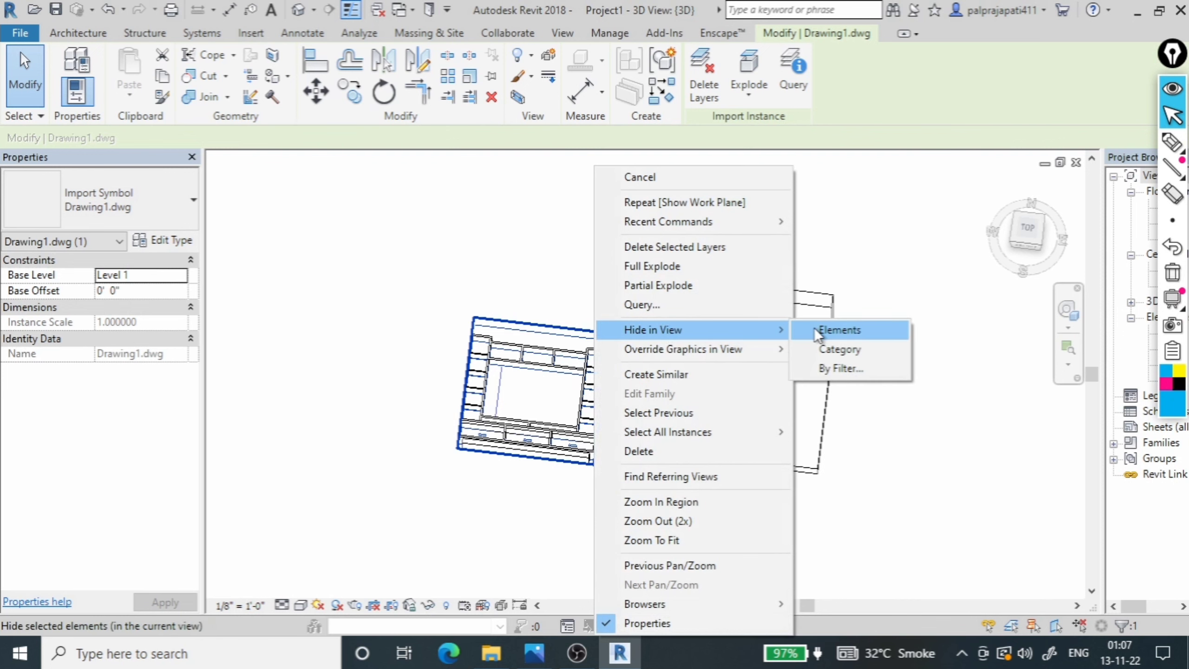
left_click(816, 330)
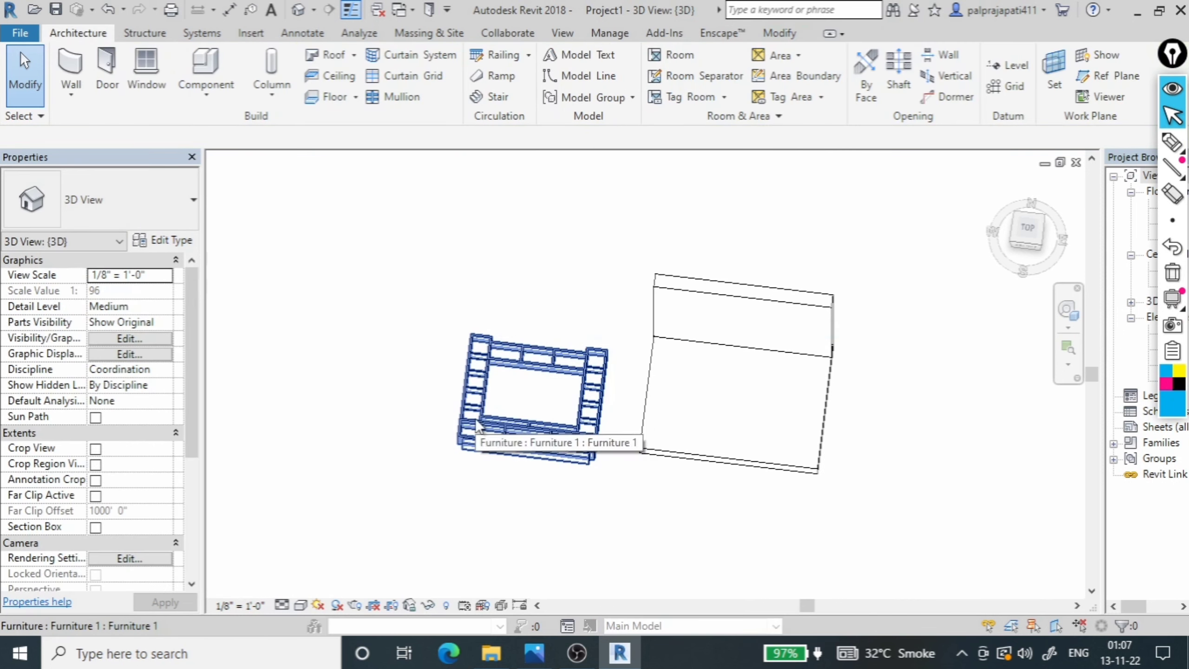
left_click(595, 466)
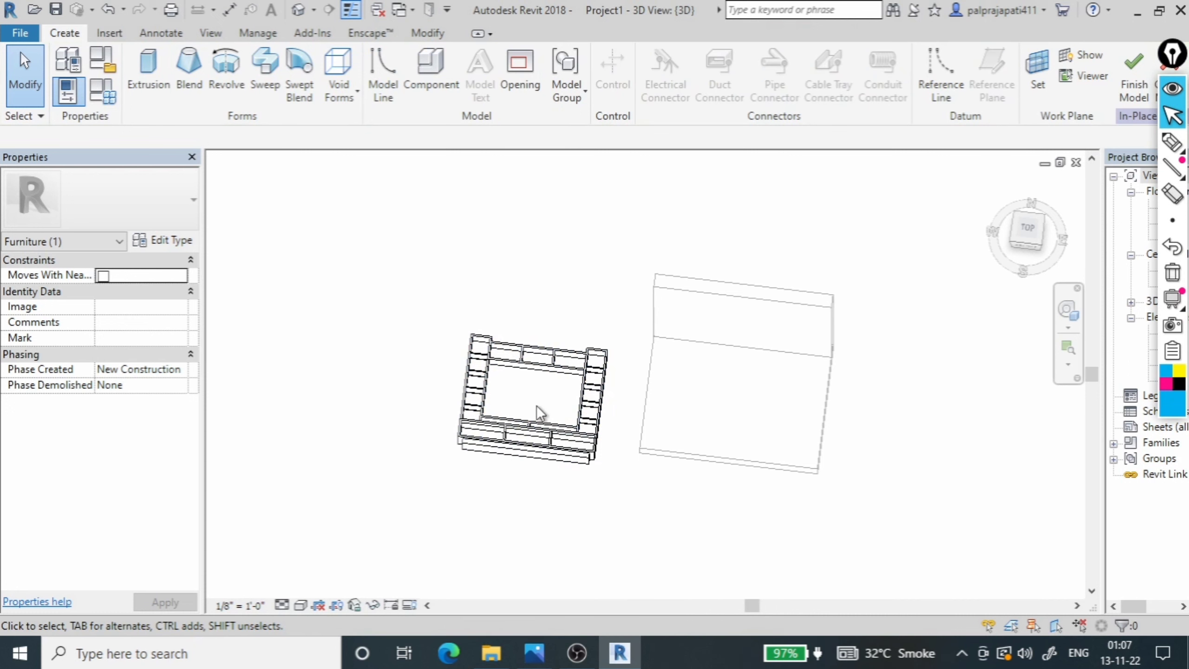
left_click(1029, 239)
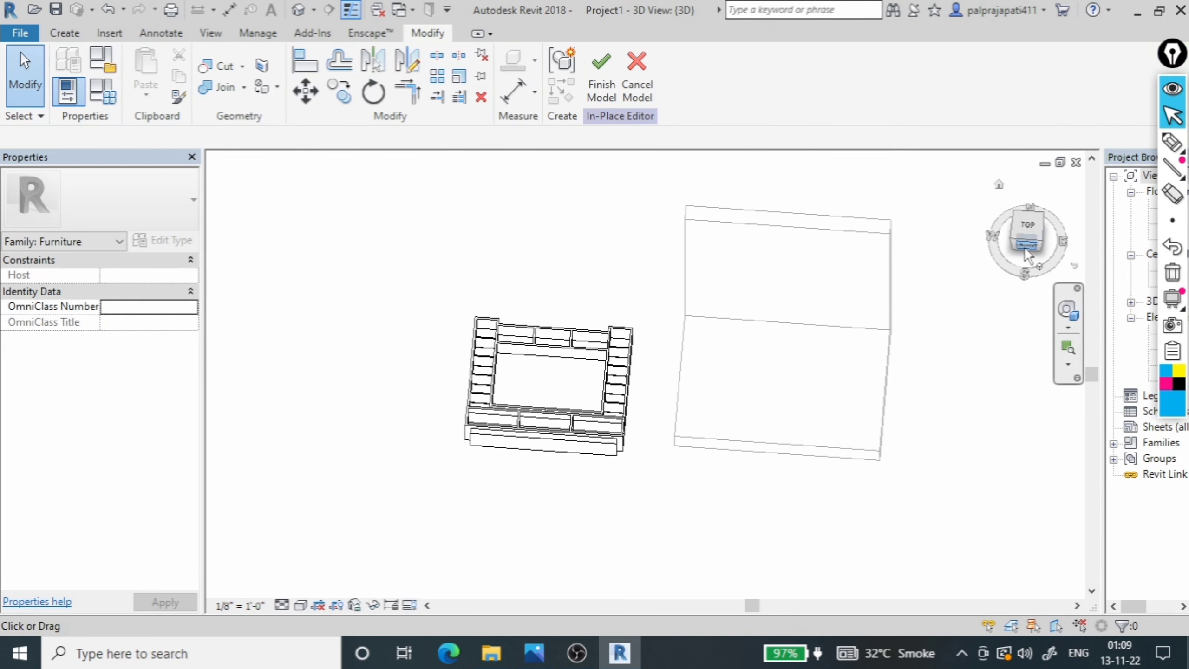
In the front view, rehost the three TV unit extrusions onto the wall face
left_click(1024, 246)
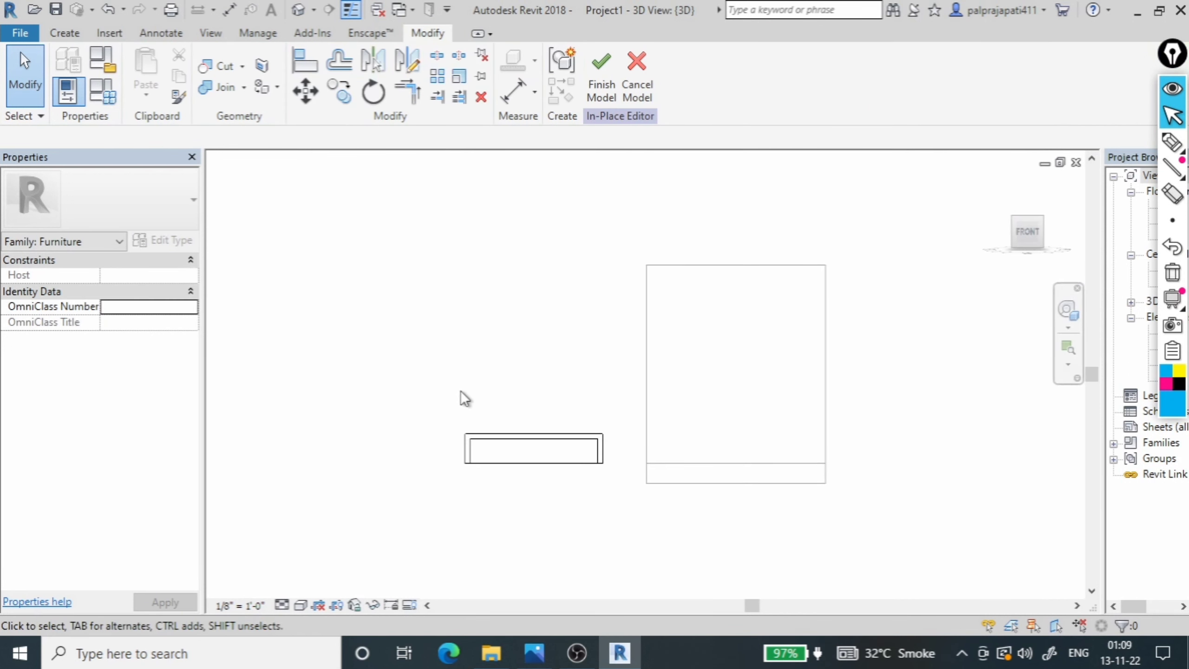
mouse_move(402, 367)
left_mouse_down()
mouse_move(525, 492)
mouse_move(615, 506)
left_mouse_up()
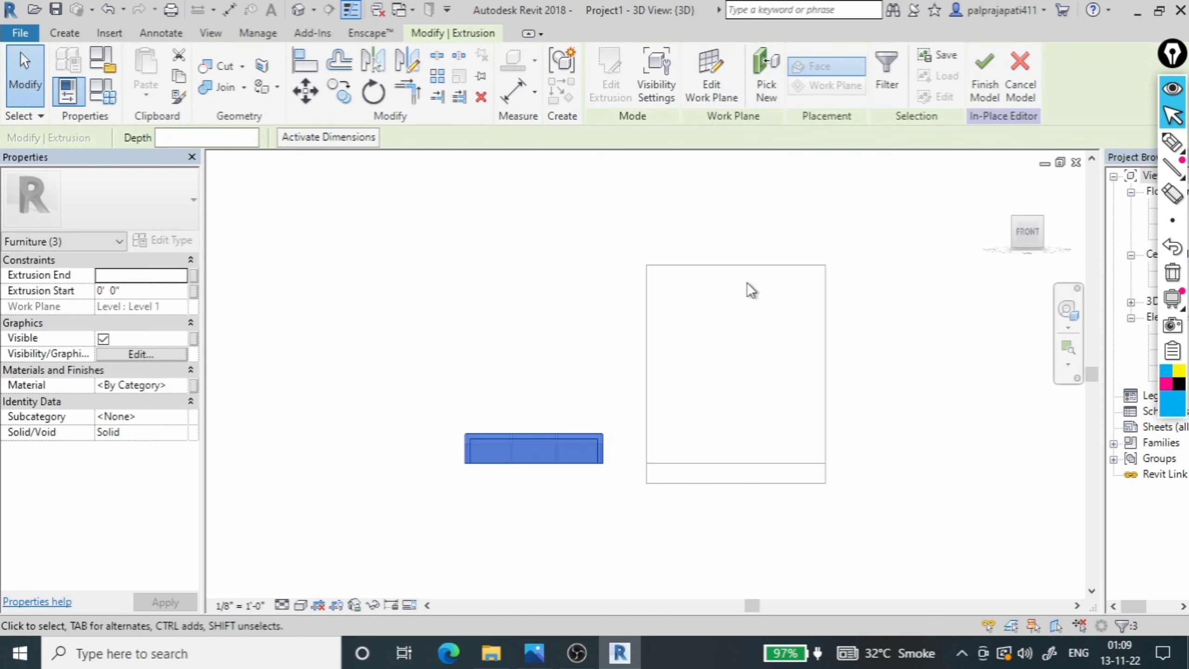
left_click(767, 75)
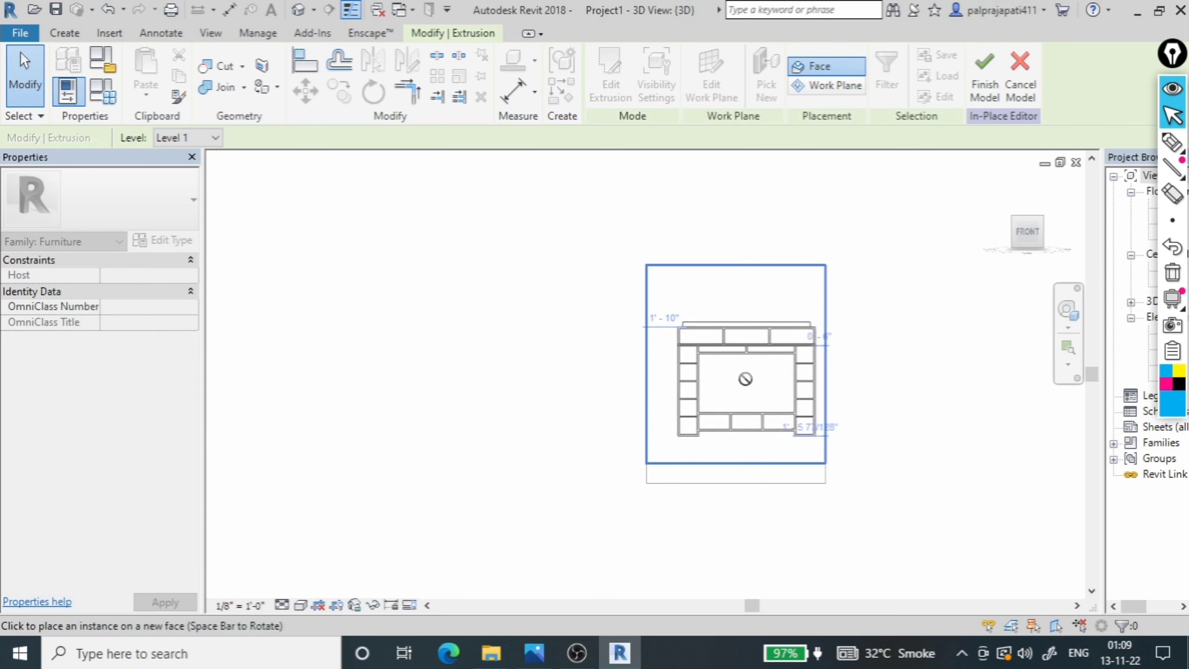
left_click(746, 379)
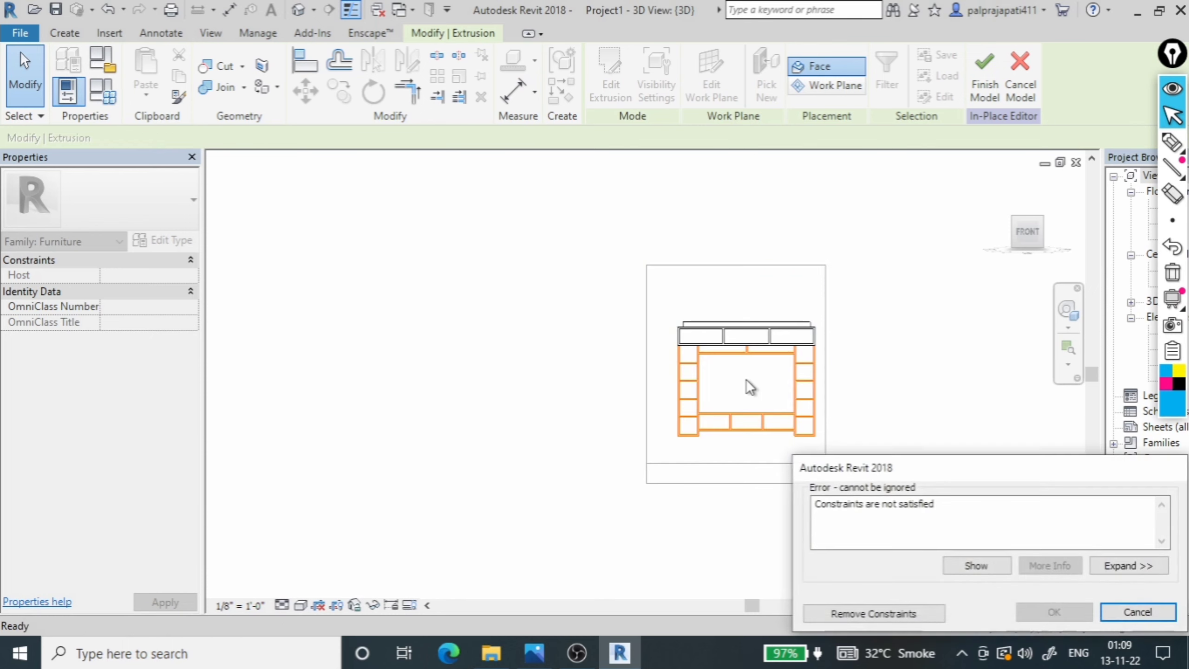
Remove the conflicting constraints and rotate the whole TV unit 180 degrees
left_click(862, 613)
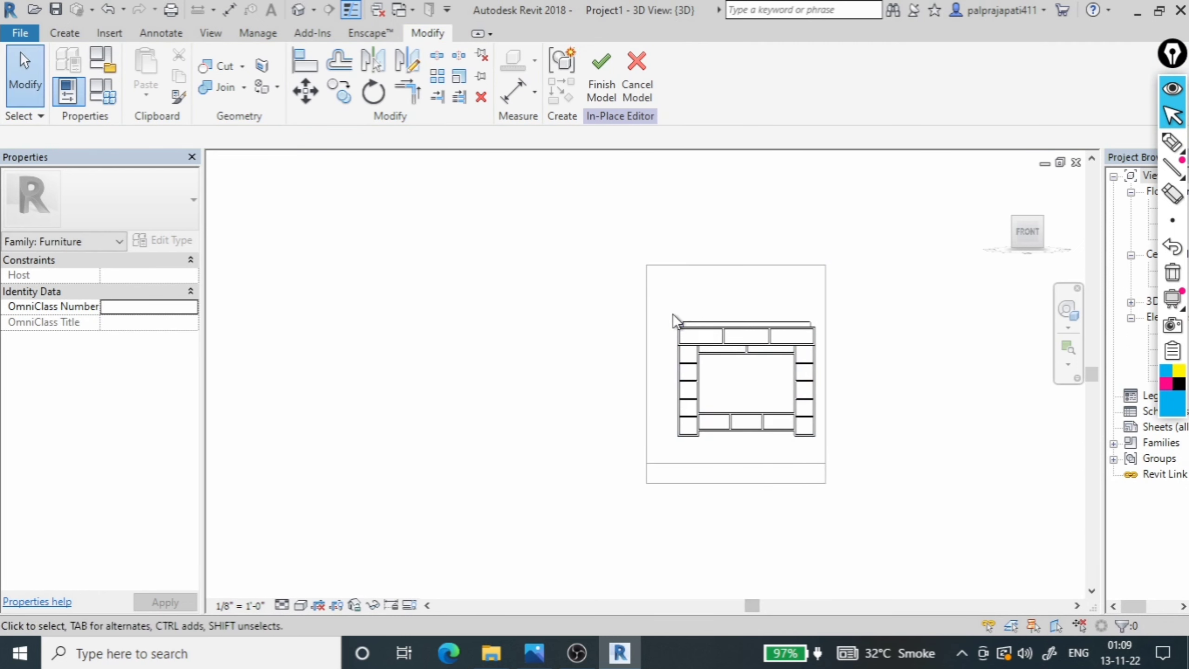
left_click_drag(666, 297, 822, 451)
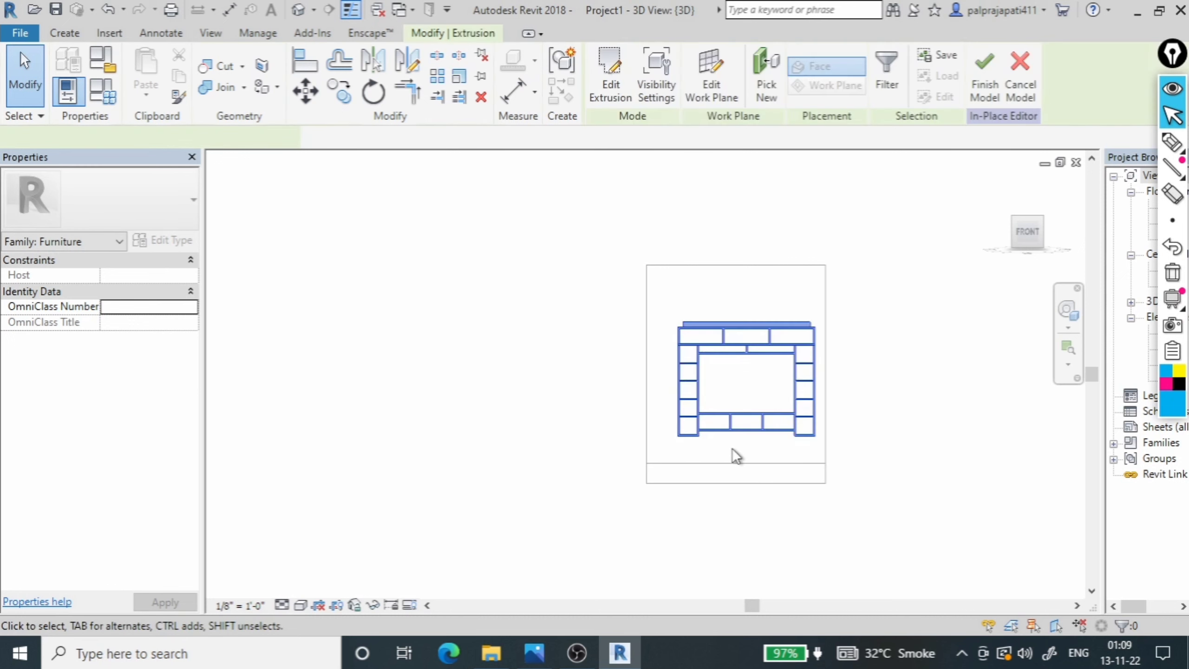
left_click(373, 92)
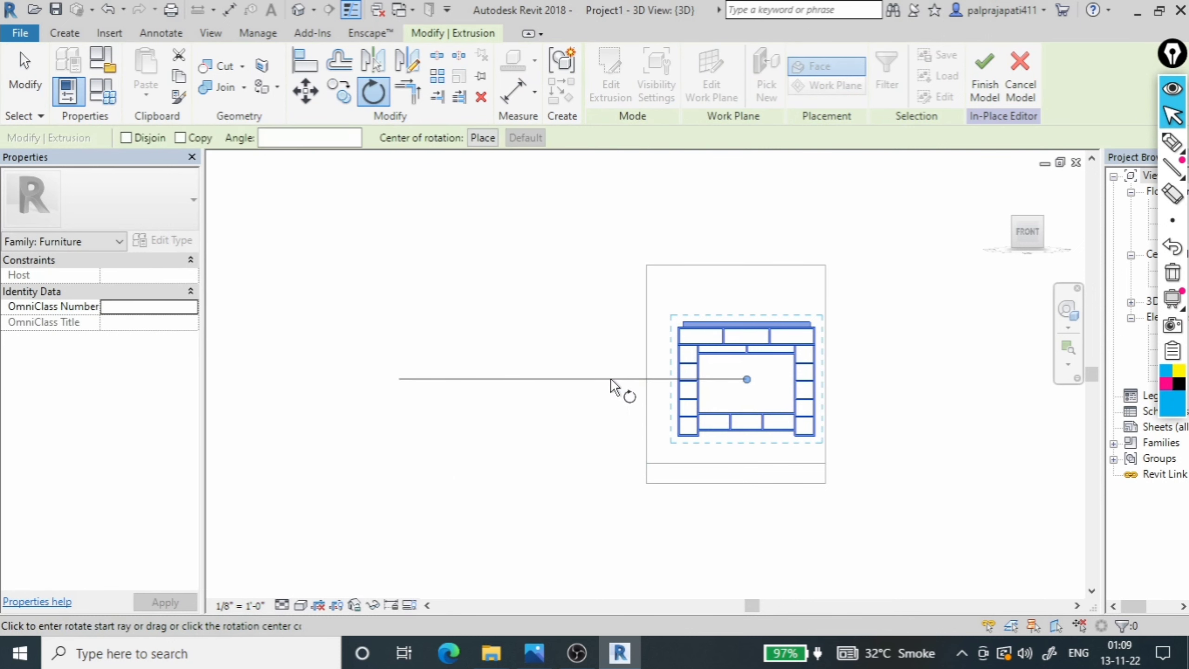
left_click(573, 378)
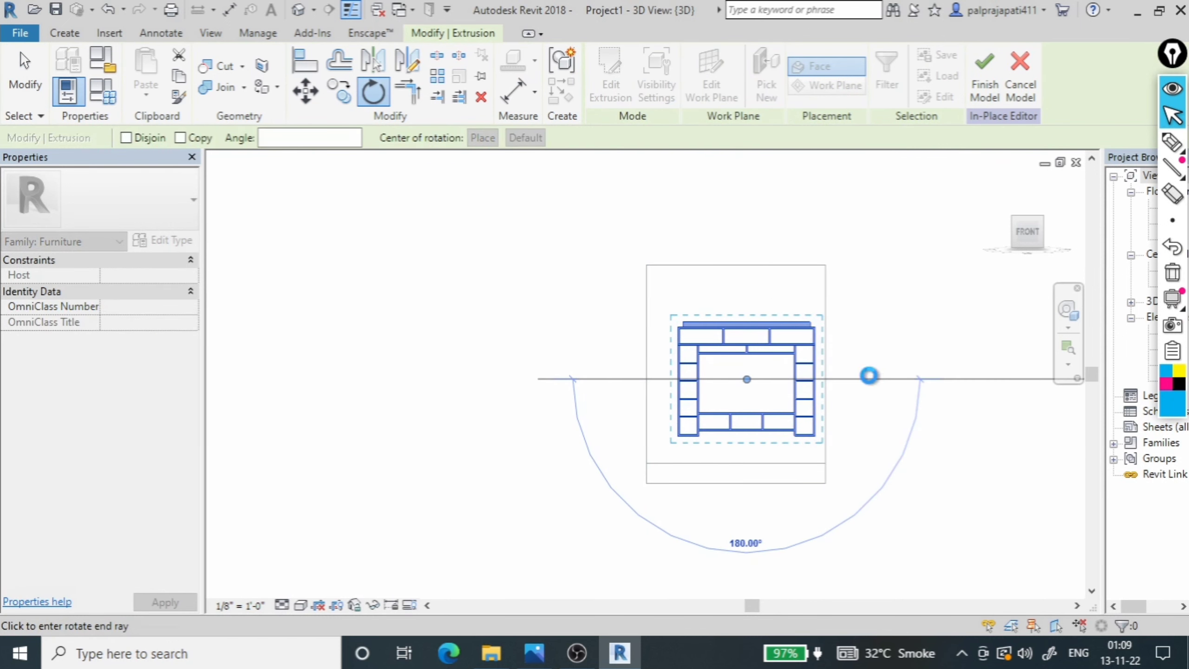
left_click(870, 376)
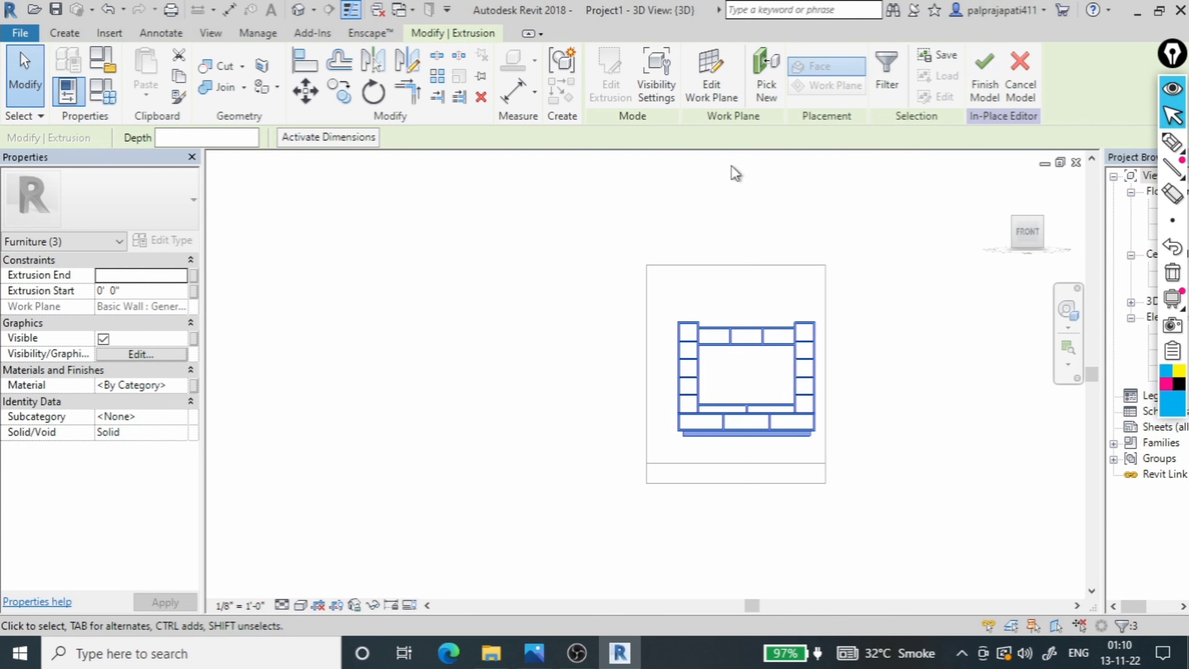
Move the unit from its bottom midpoint to the wall's bottom midpoint and finish the model
left_click(307, 92)
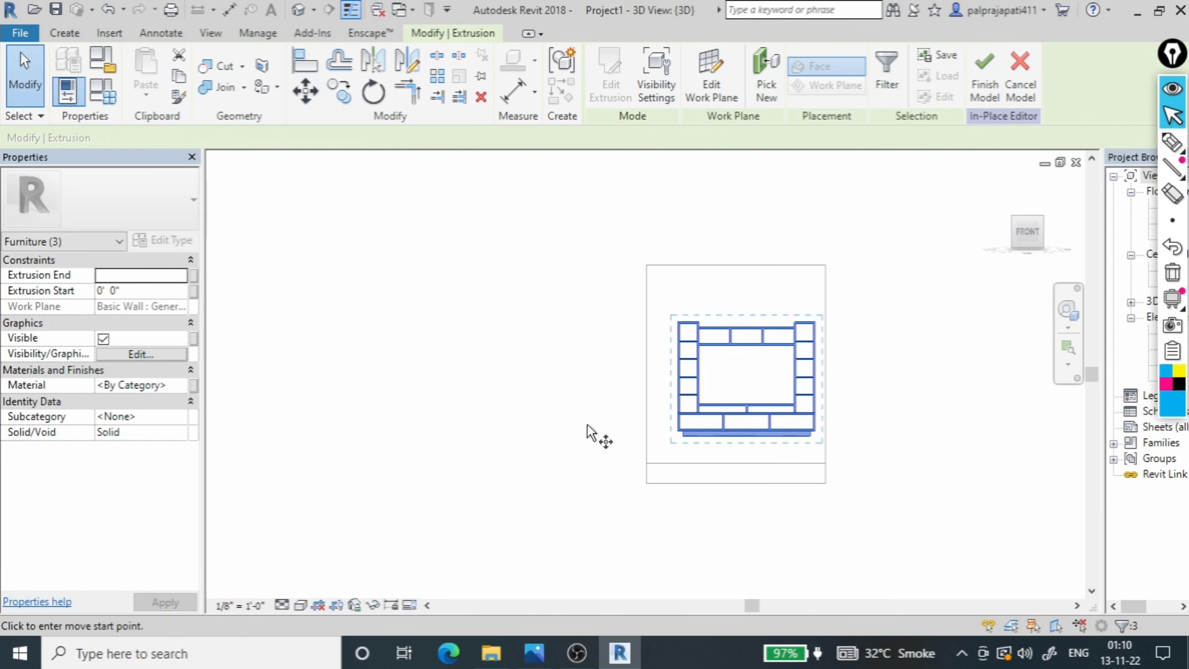
left_click(747, 436)
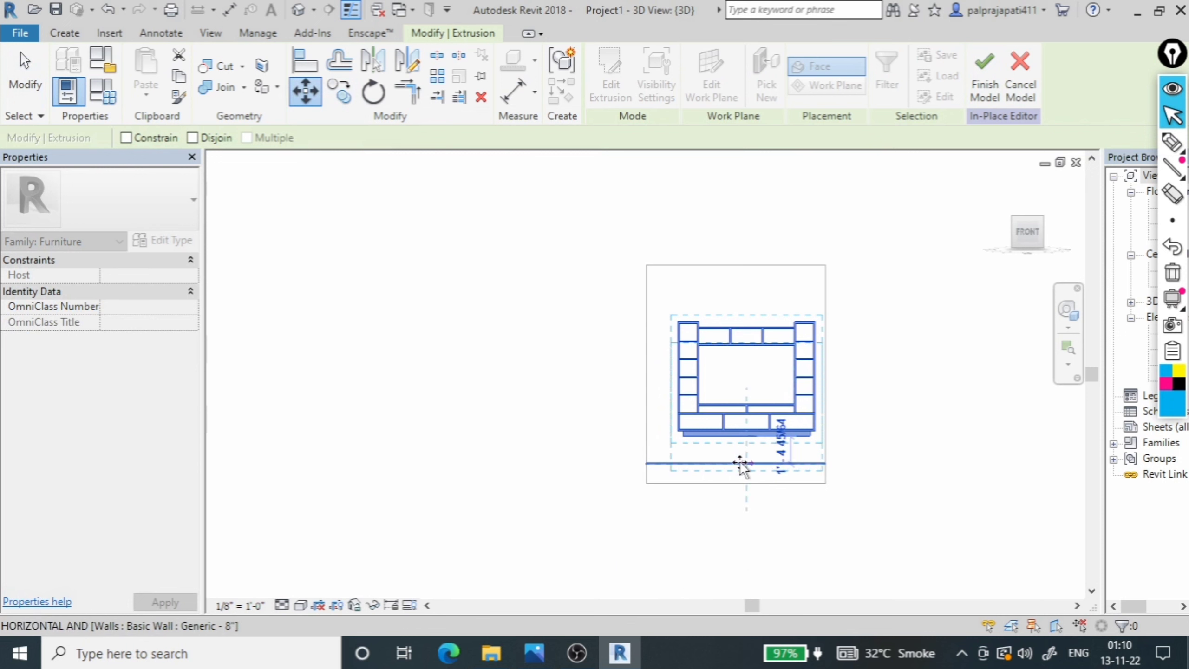
left_click(734, 463)
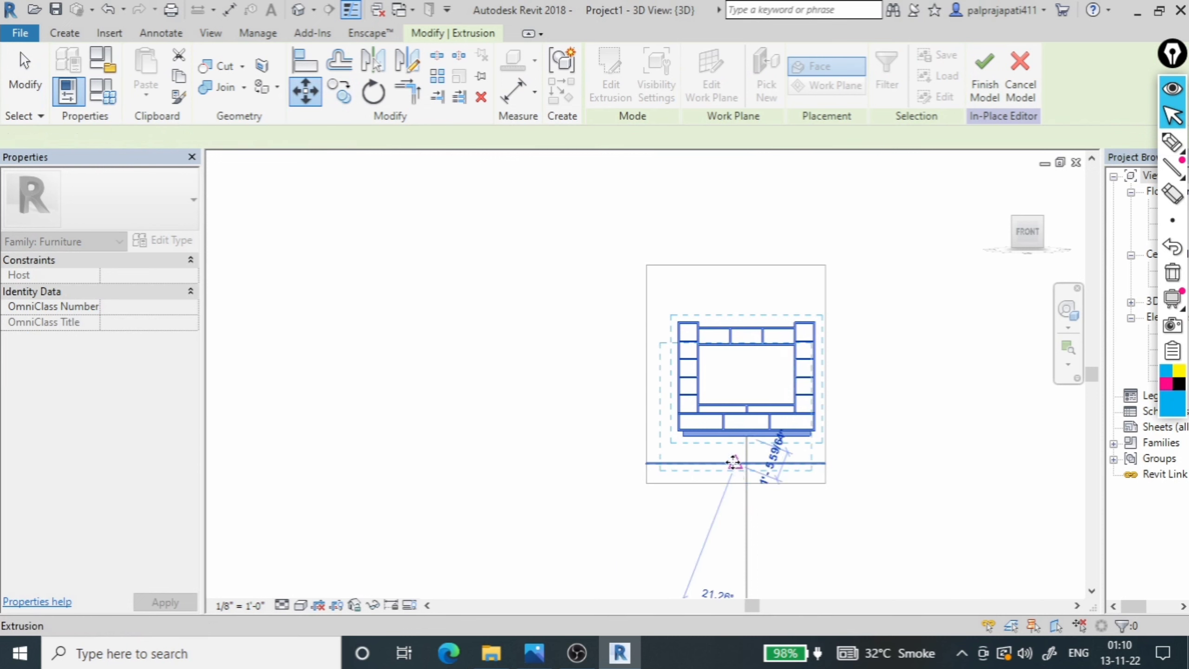
left_click(989, 94)
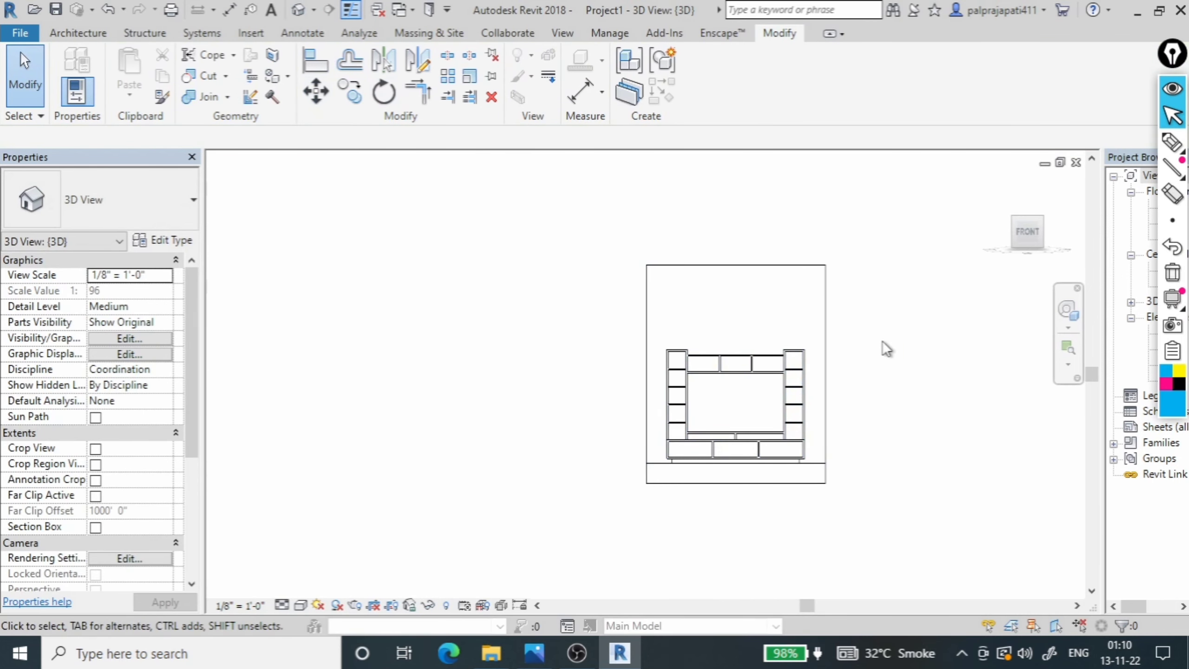
Orbit the 3D view to a left-front angle and set the visual style to Shaded
mouse_move(1028, 235)
left_click(999, 184)
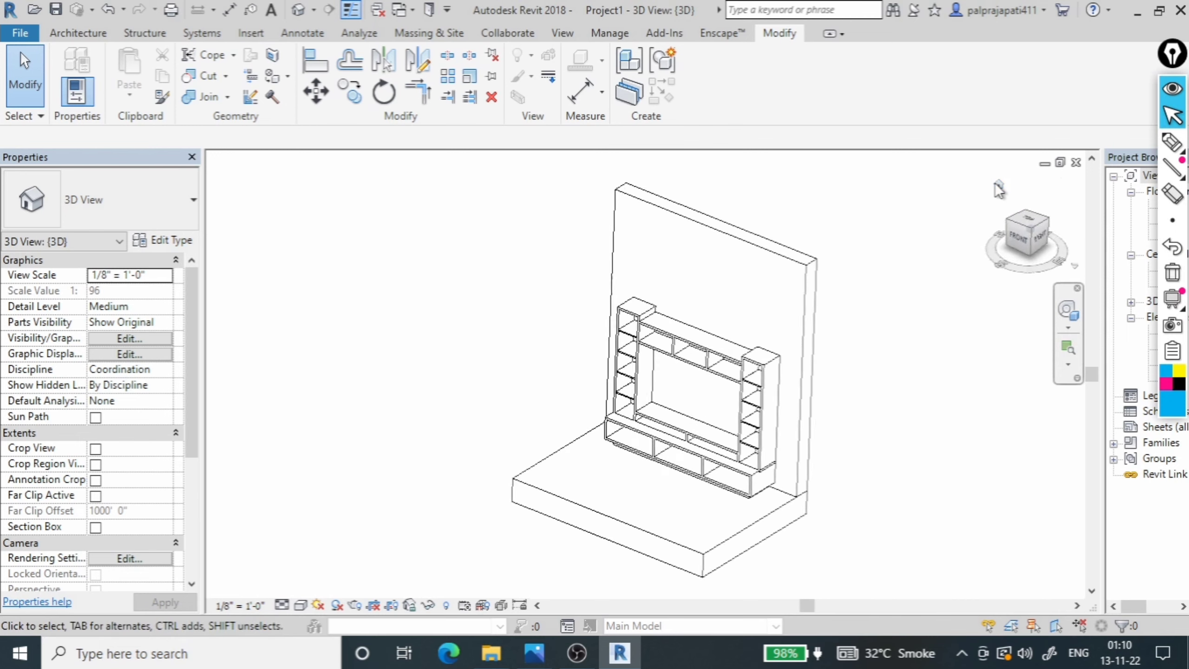
scroll(828, 465, "down", 2)
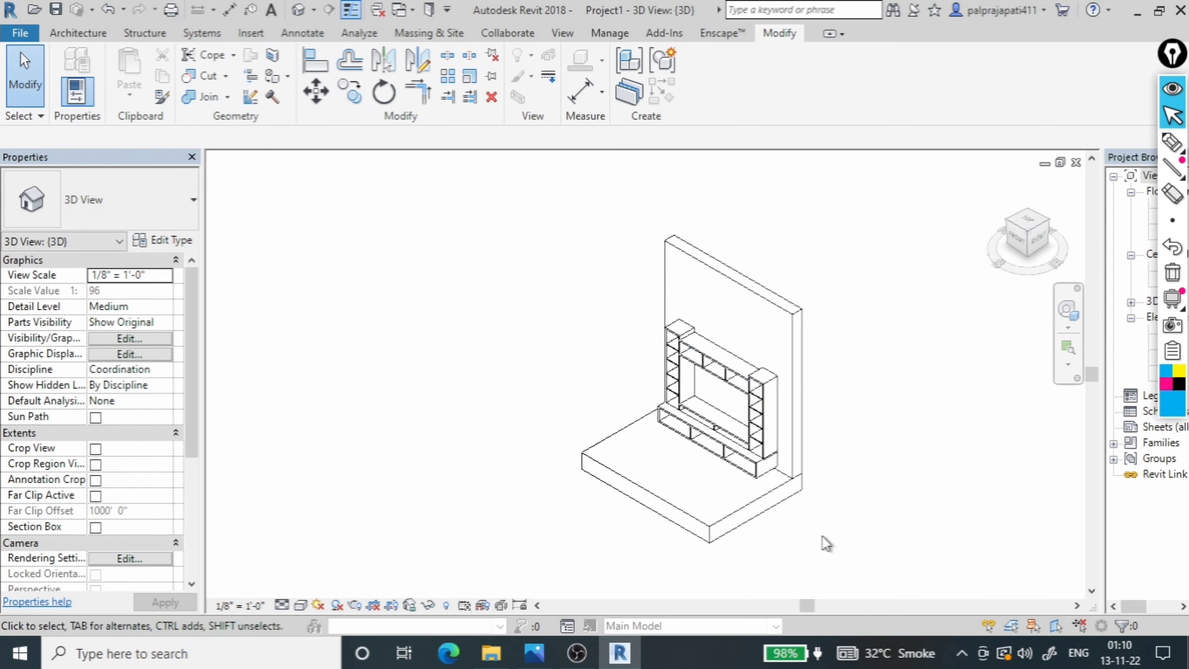
mouse_move(828, 560)
middle_mouse_down("shift")
mouse_move(876, 446)
mouse_move(919, 417)
mouse_move(943, 447)
mouse_move(910, 502)
mouse_move(959, 369)
mouse_move(1021, 393)
mouse_move(1038, 477)
mouse_move(924, 478)
middle_mouse_up("shift")
scroll(897, 420, "down", 2)
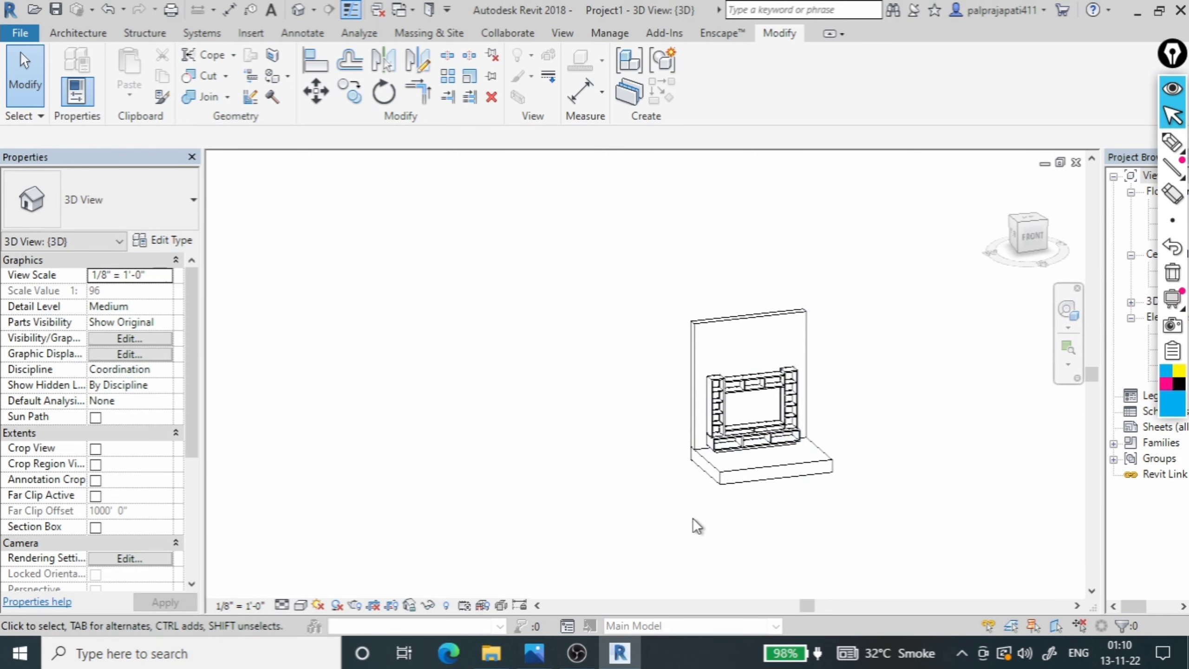
scroll(719, 523, "up", 2)
scroll(719, 522, "up", 2)
scroll(396, 491, "down", 3)
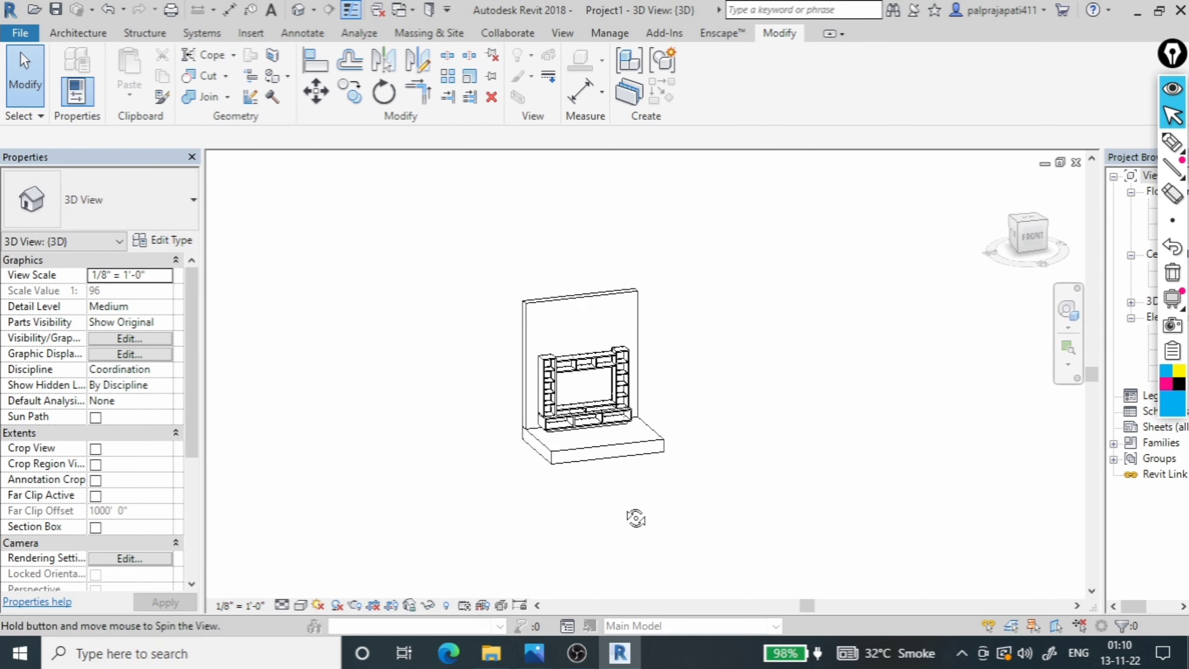
mouse_move(635, 517)
middle_mouse_down("shift")
mouse_move(691, 497)
mouse_move(616, 493)
middle_mouse_up("shift")
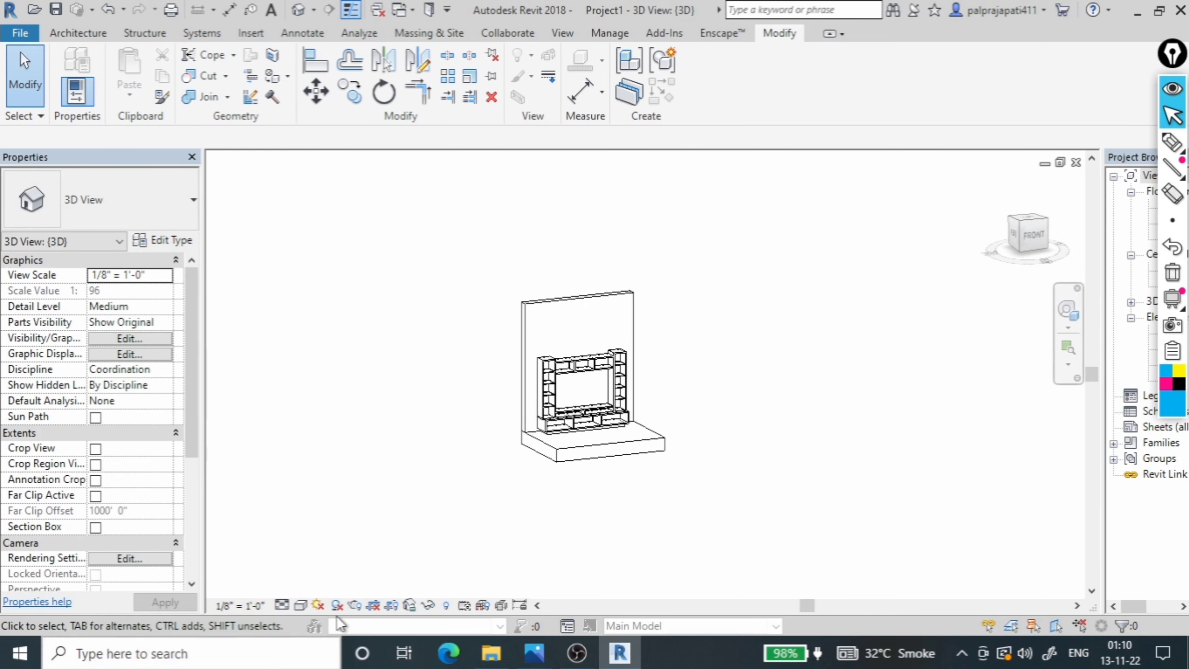
left_click(302, 606)
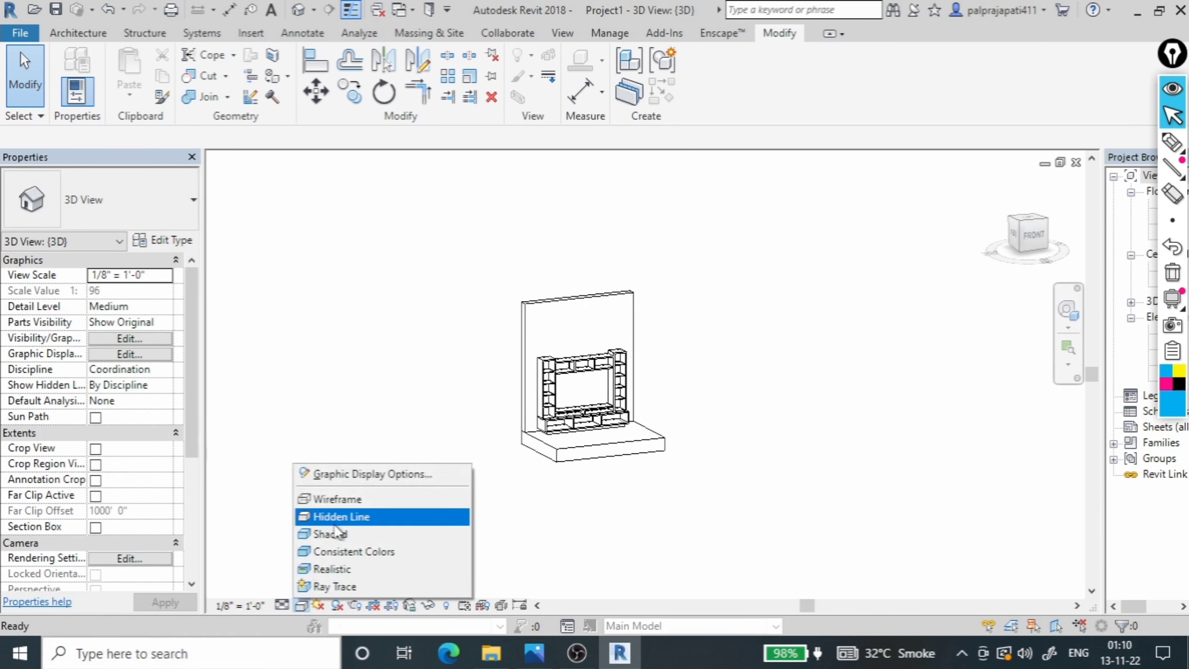
left_click(350, 564)
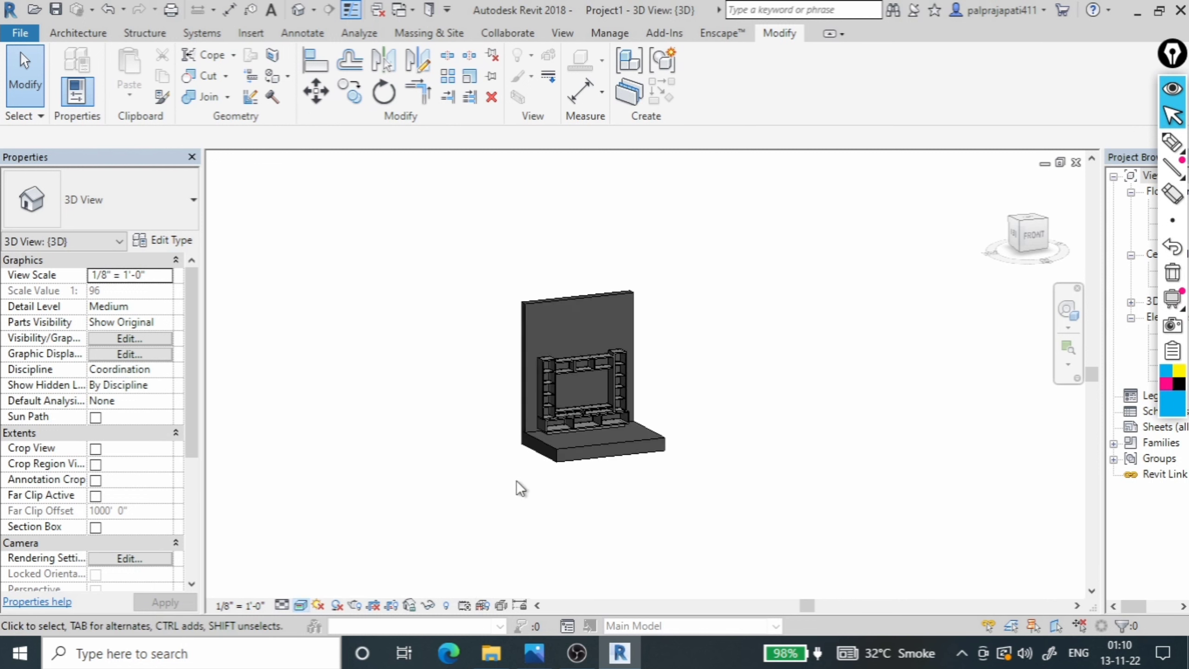
scroll(516, 480, "up", 1)
scroll(526, 437, "up", 2)
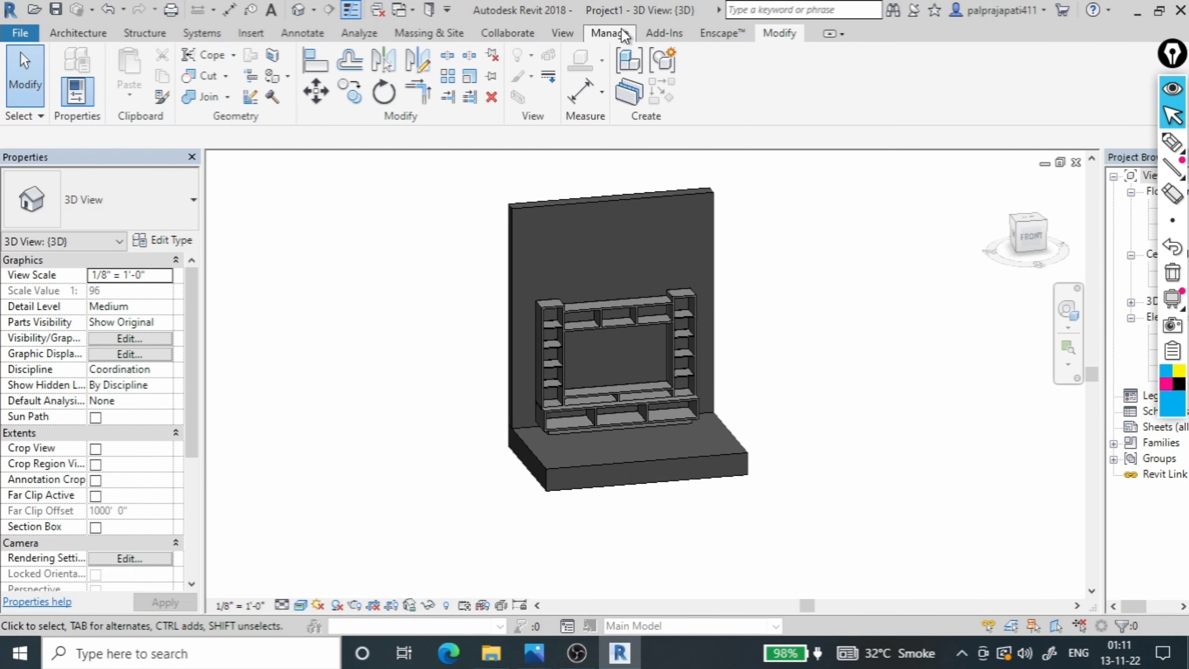
Open the project Materials browser and create a new blank material
left_click(621, 30)
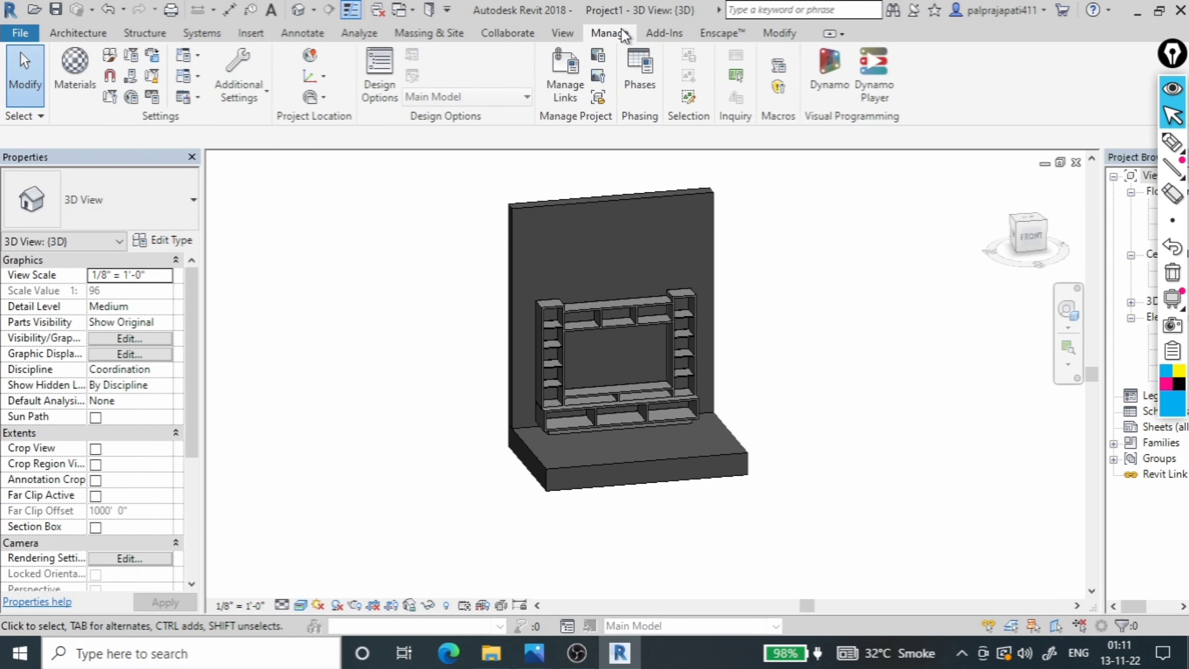
left_click(79, 63)
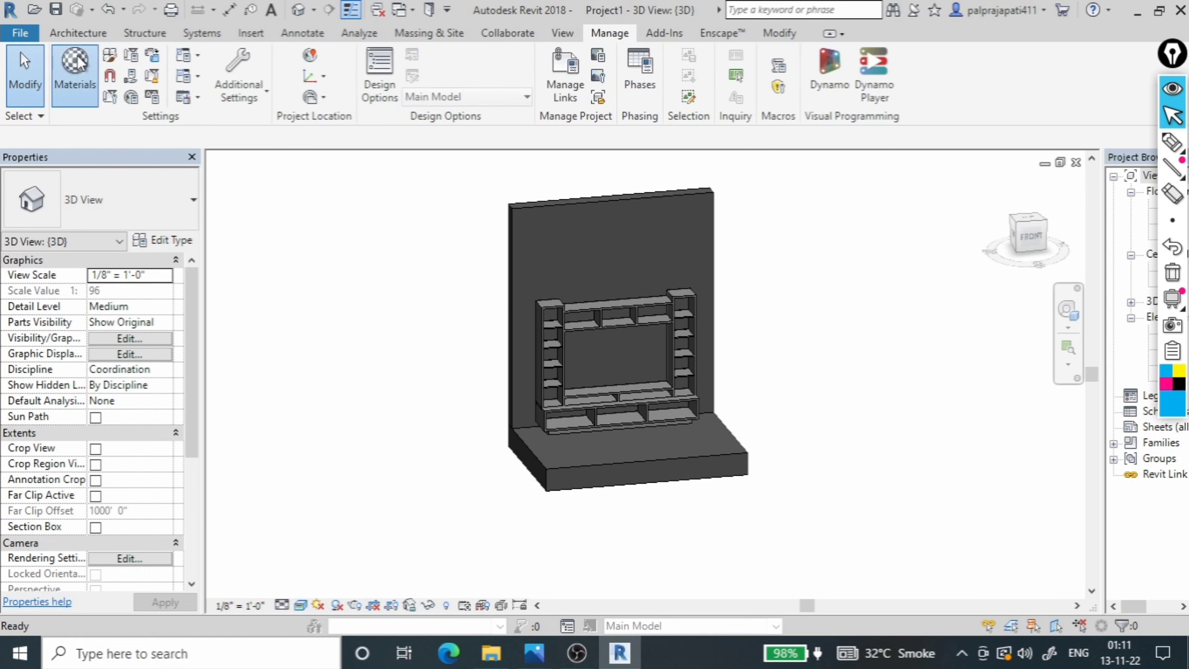
left_click(79, 61)
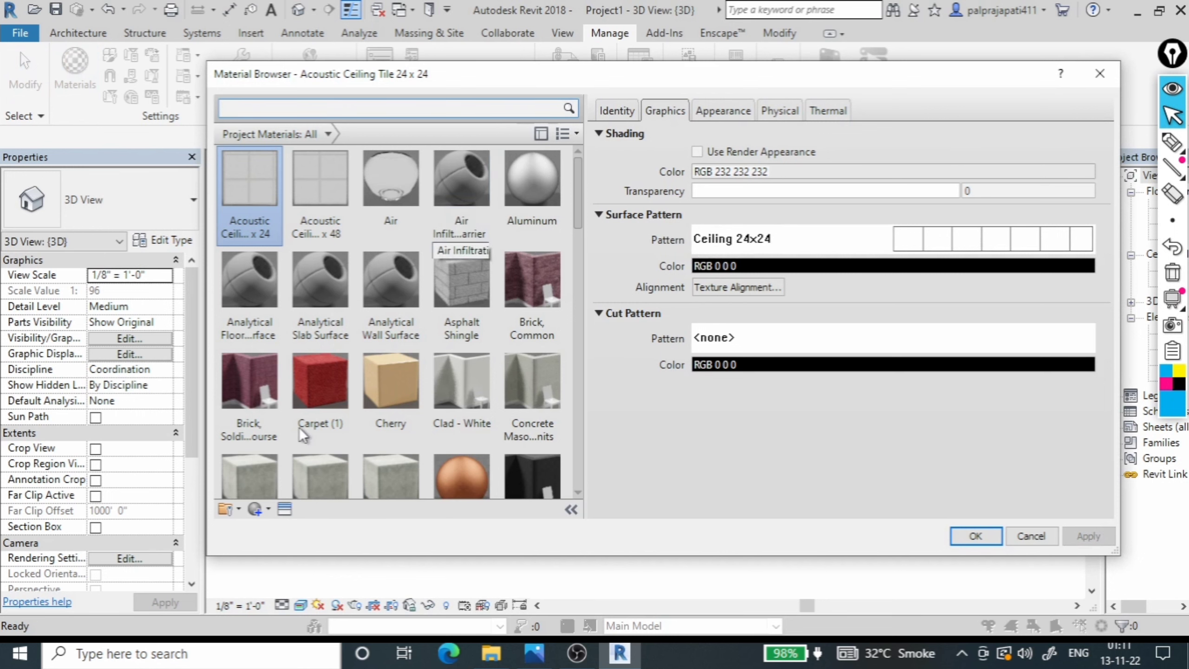
scroll(299, 428, "down", 1)
left_click(261, 516)
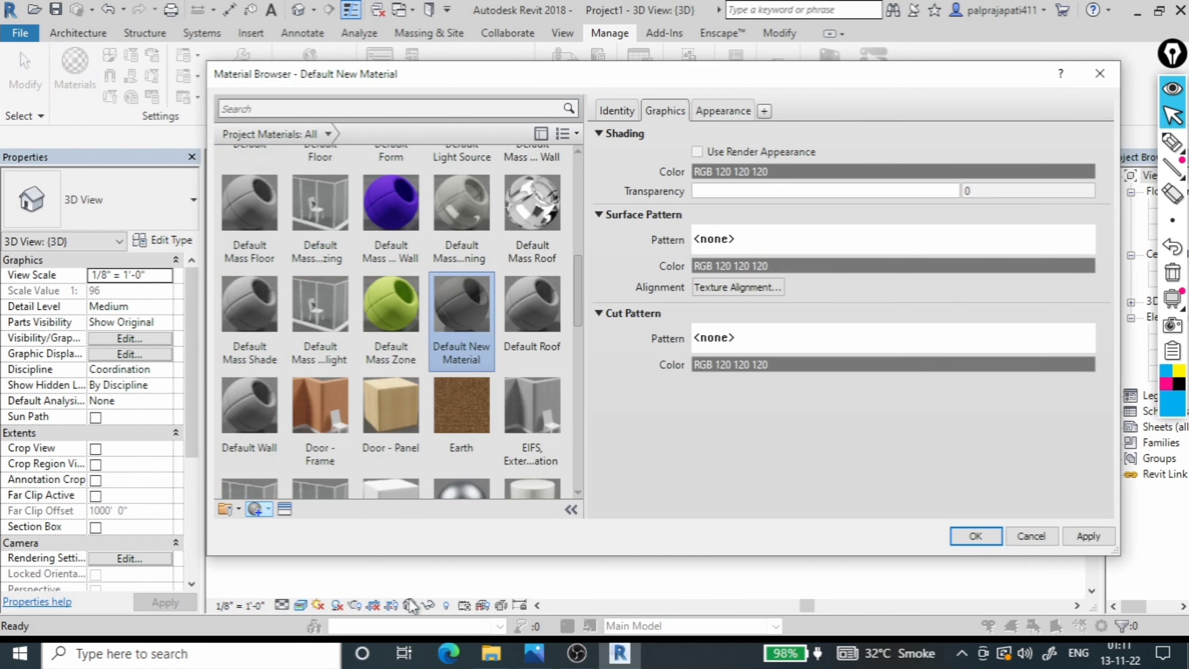
left_click(538, 659)
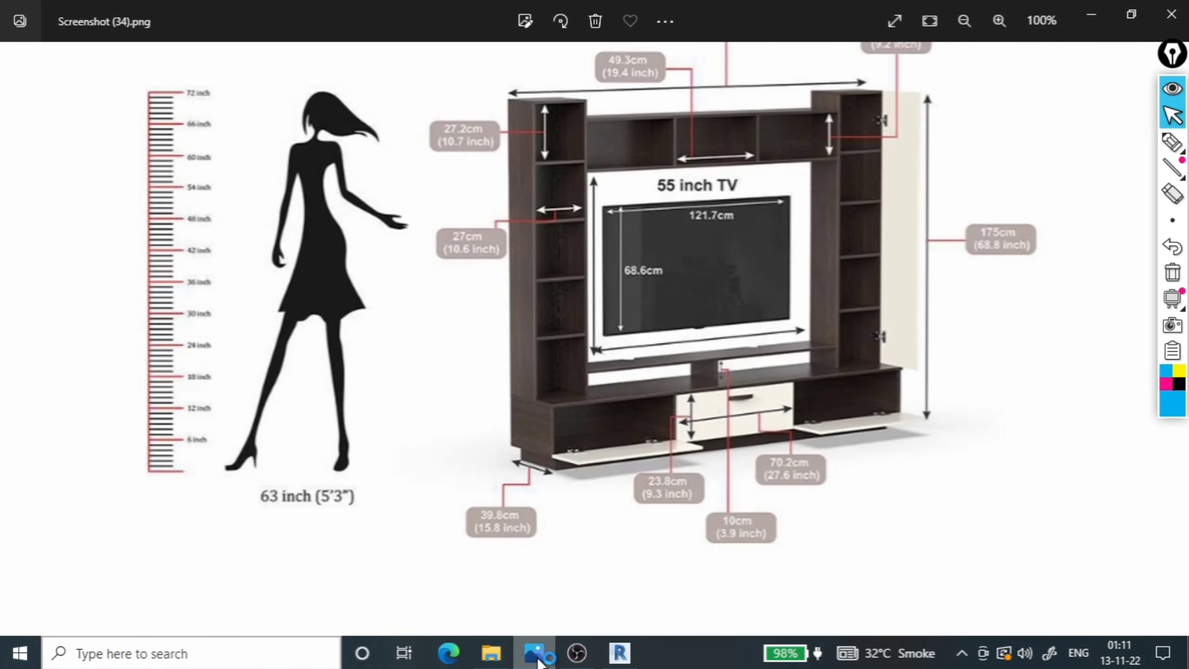
left_click(538, 658)
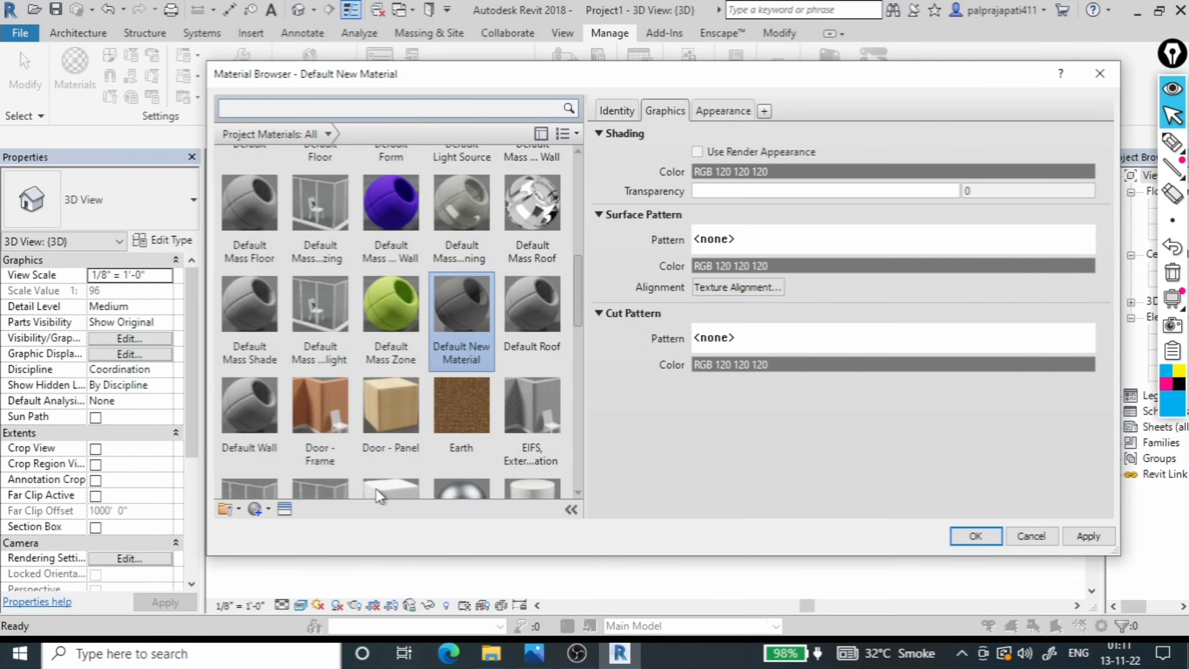
scroll(371, 492, "up", 1)
Rename the material 1.paint, tick Use Render Appearance, and choose to replace its appearance asset
left_click(617, 111)
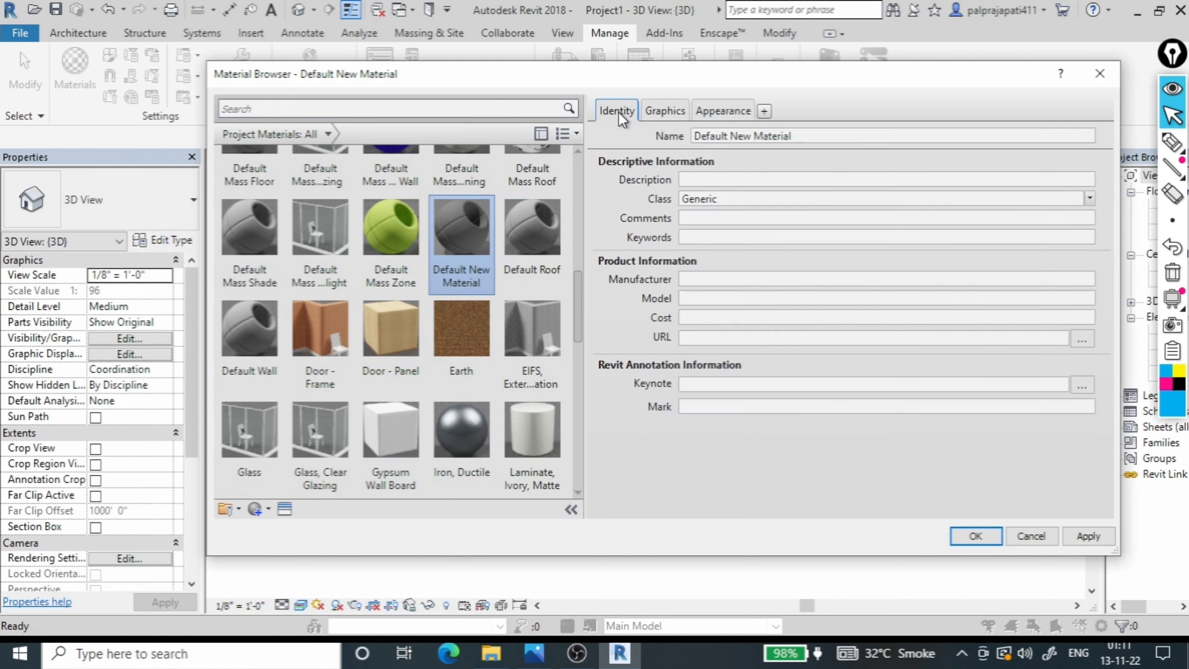
left_click(716, 136)
type("1.paint")
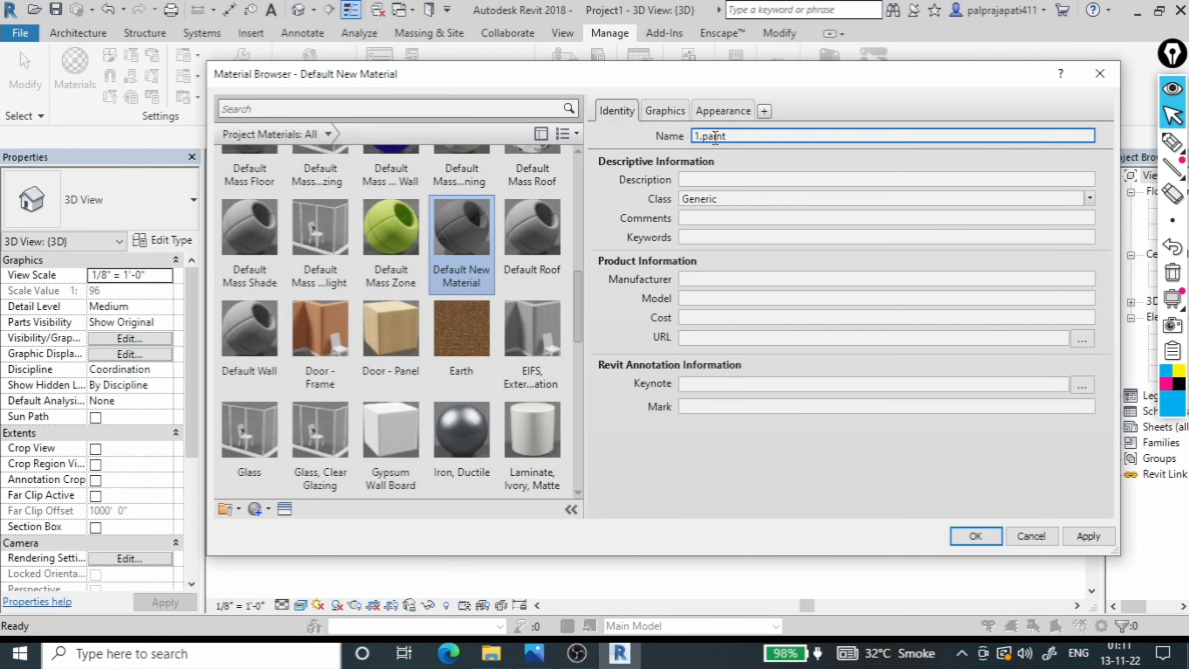
left_click(665, 111)
left_click(748, 149)
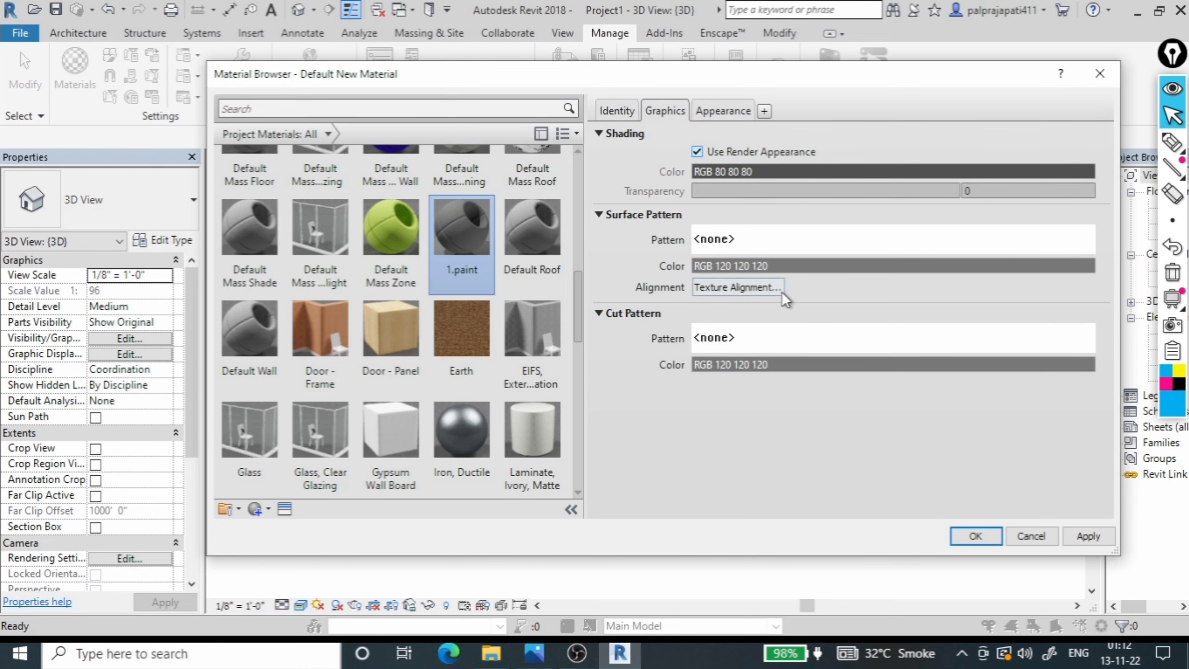
left_click(733, 112)
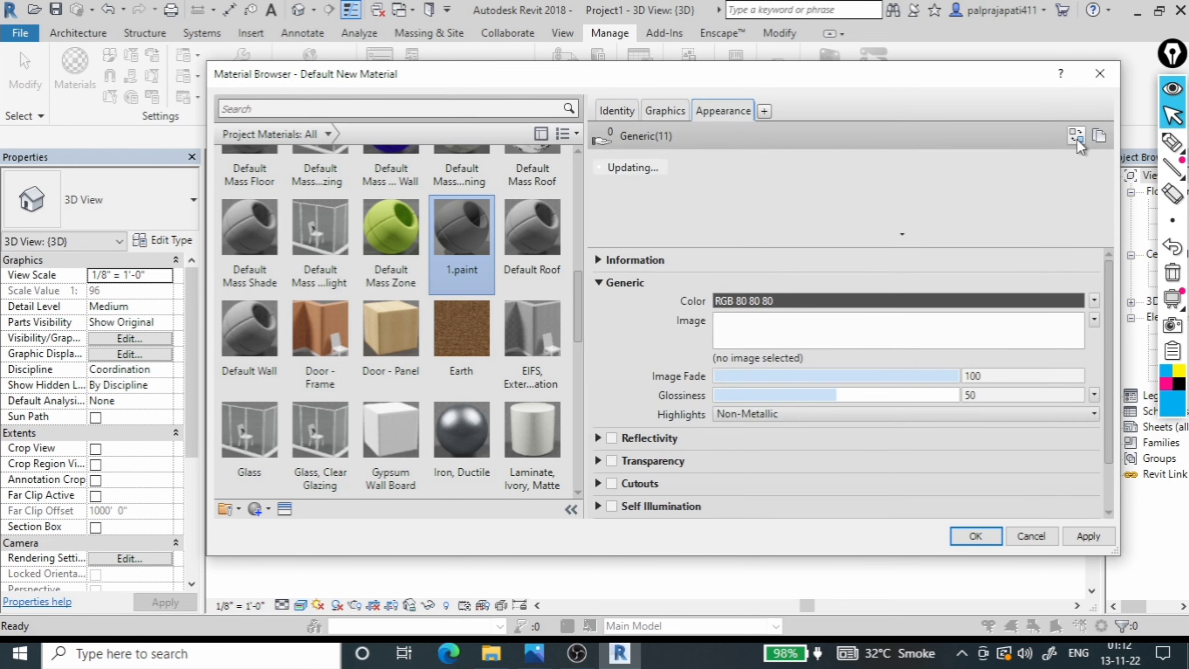
left_click(1077, 137)
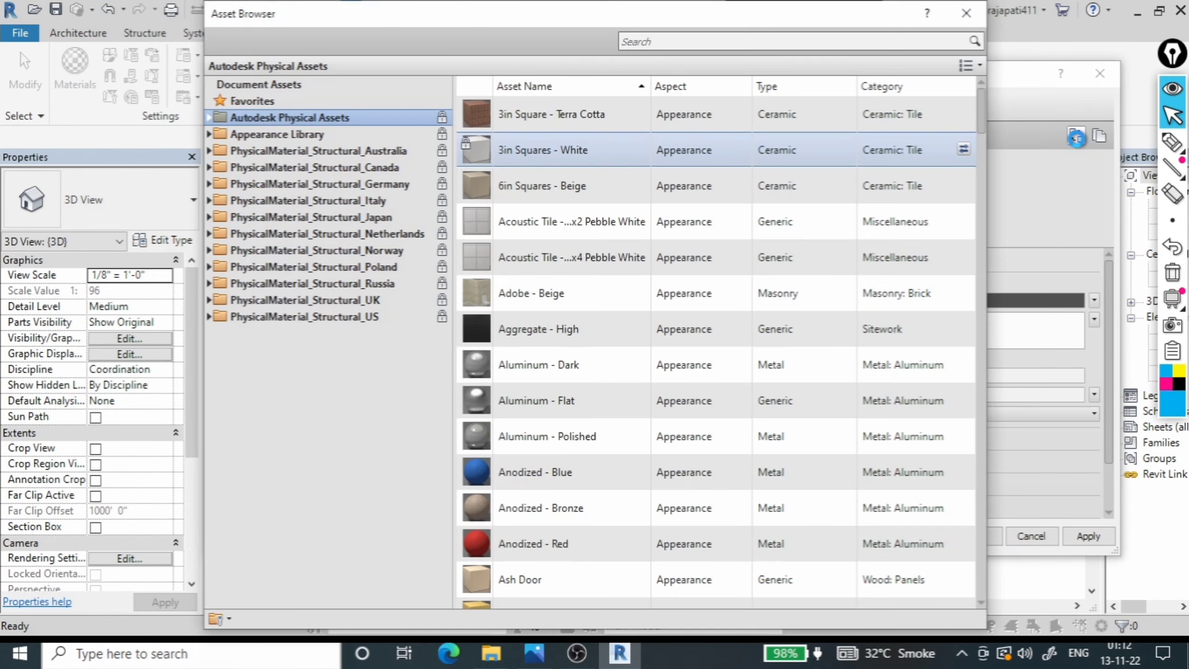
Search the appearance library for paint and browse the Wall Paint categories
left_click(783, 42)
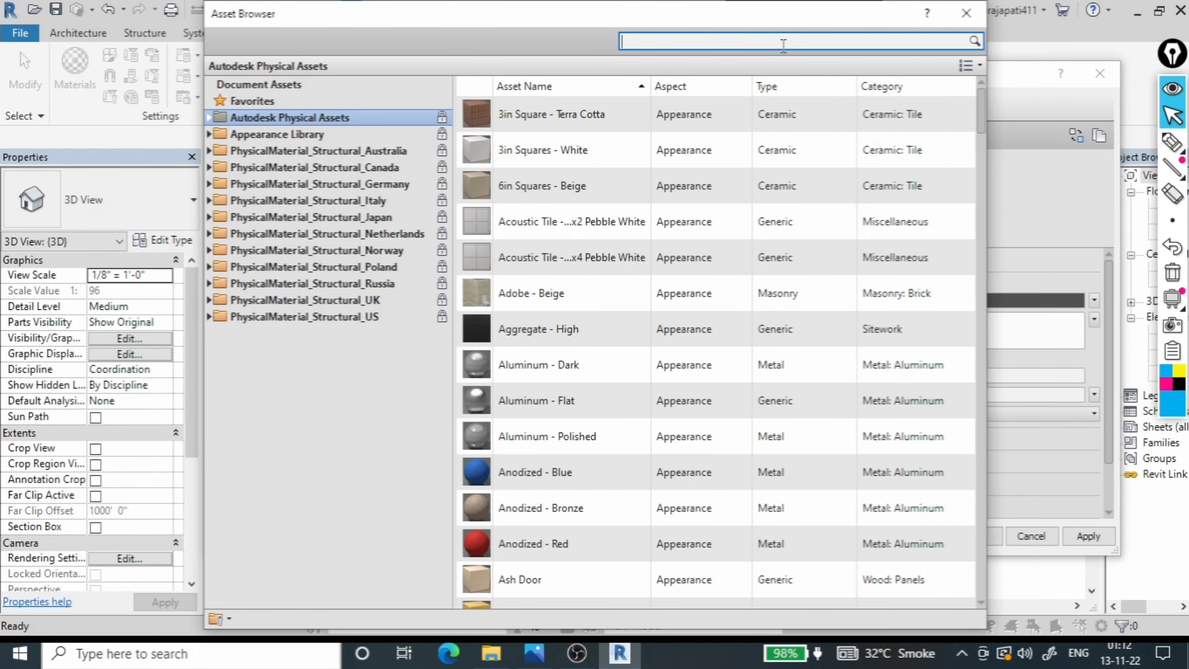
type("wallpaint")
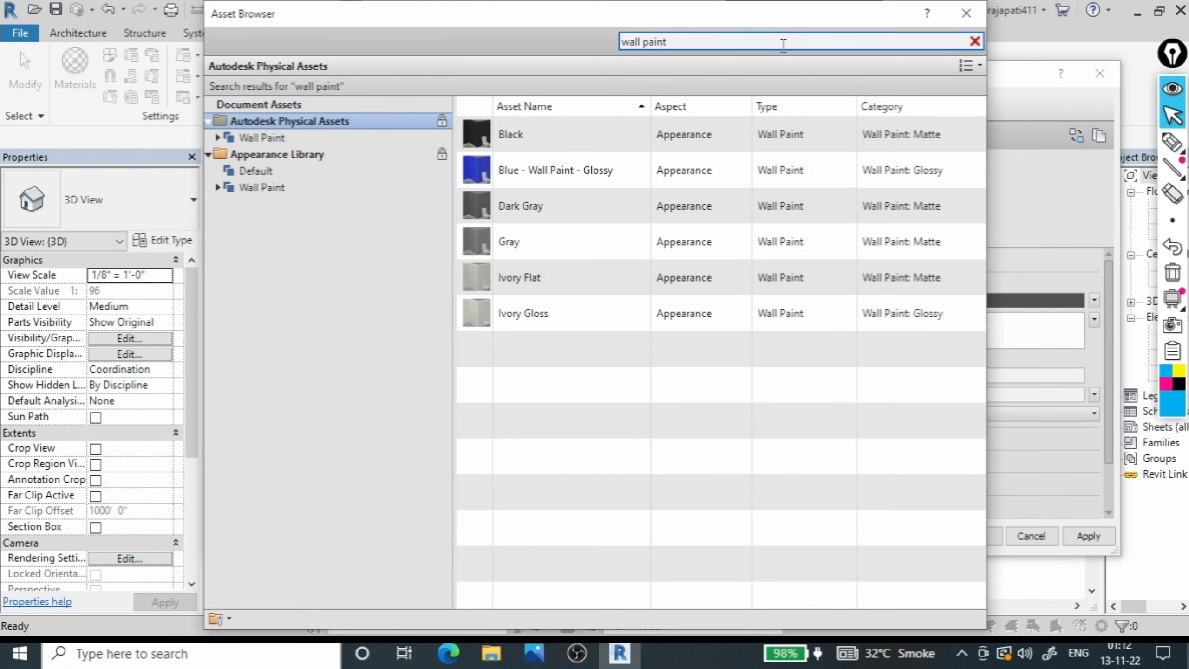
left_click(281, 138)
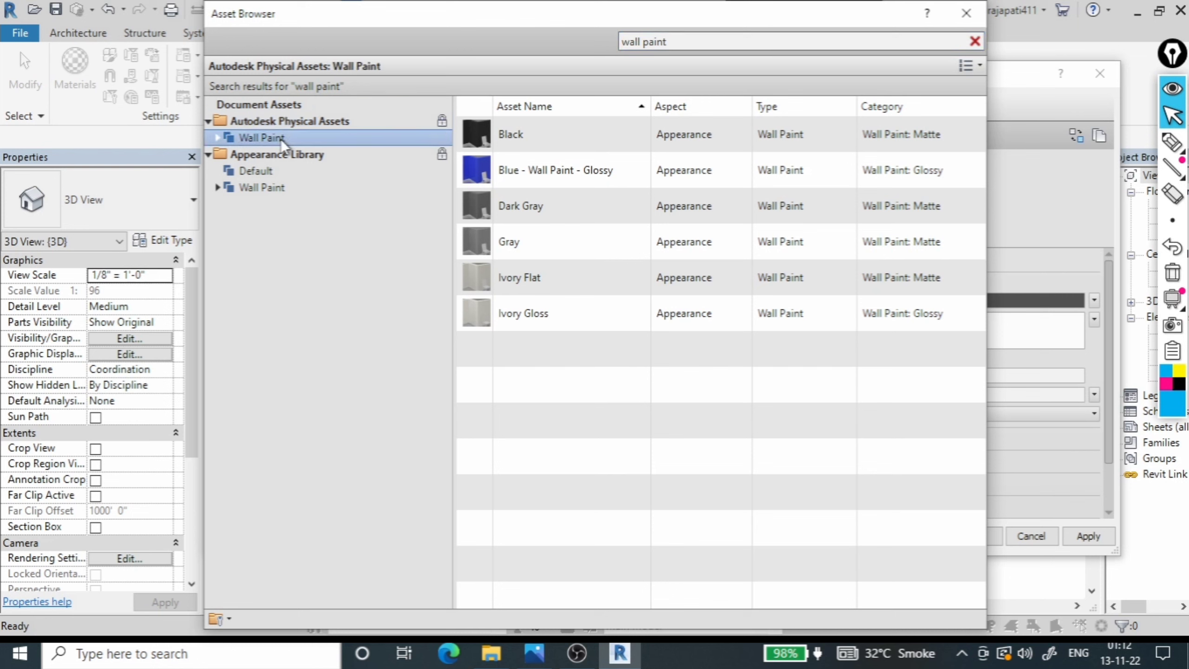
double_click(281, 138)
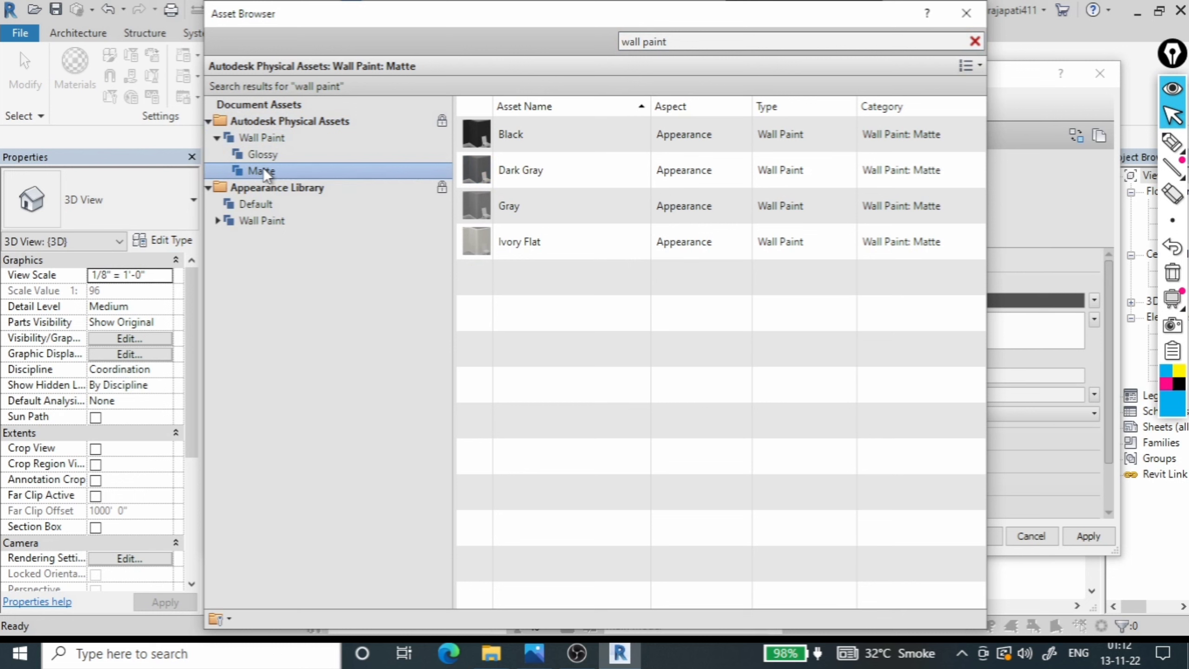
left_click(265, 155)
left_click(269, 137)
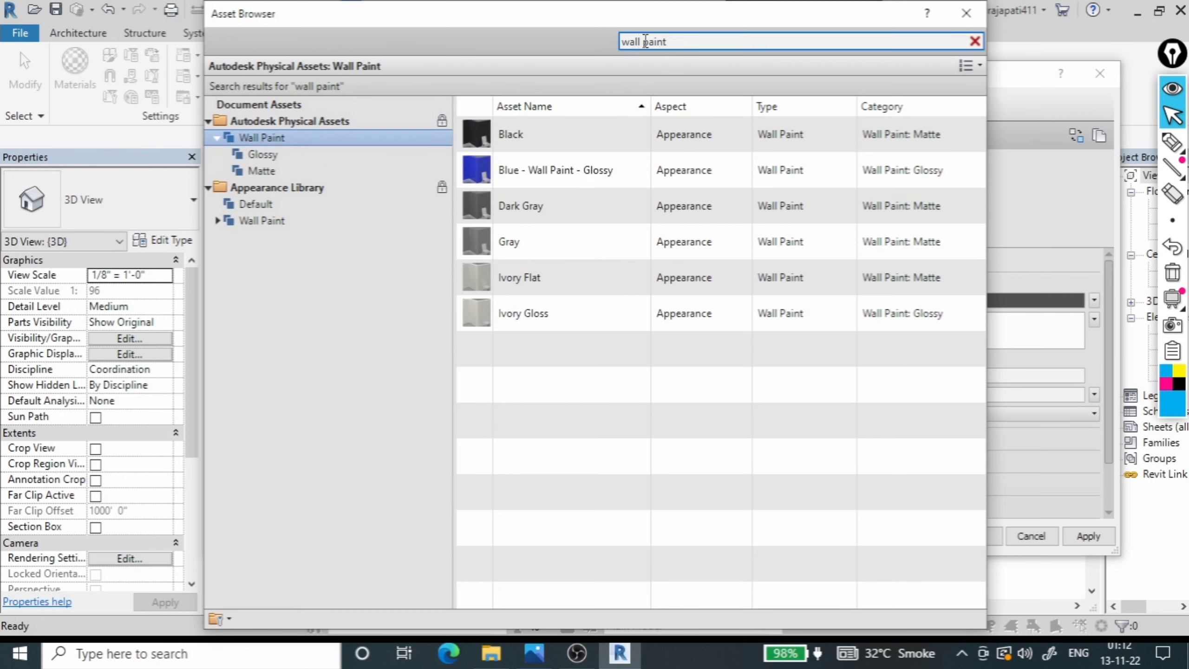
double_click(623, 42)
key("BackSpace")
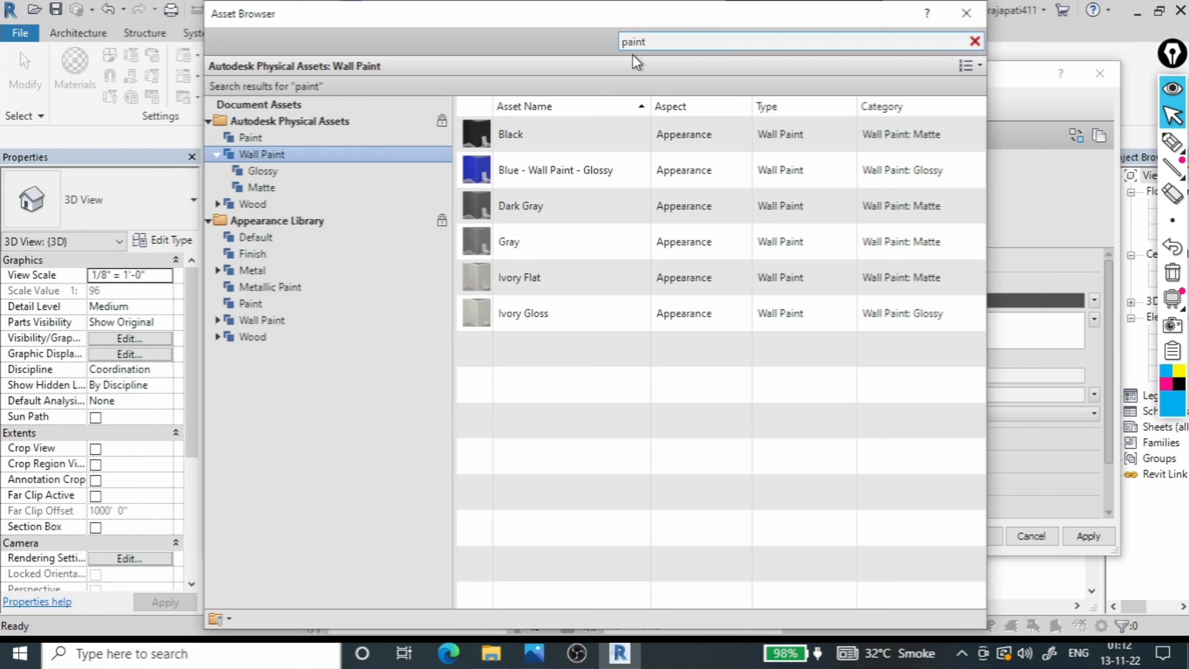
double_click(311, 152)
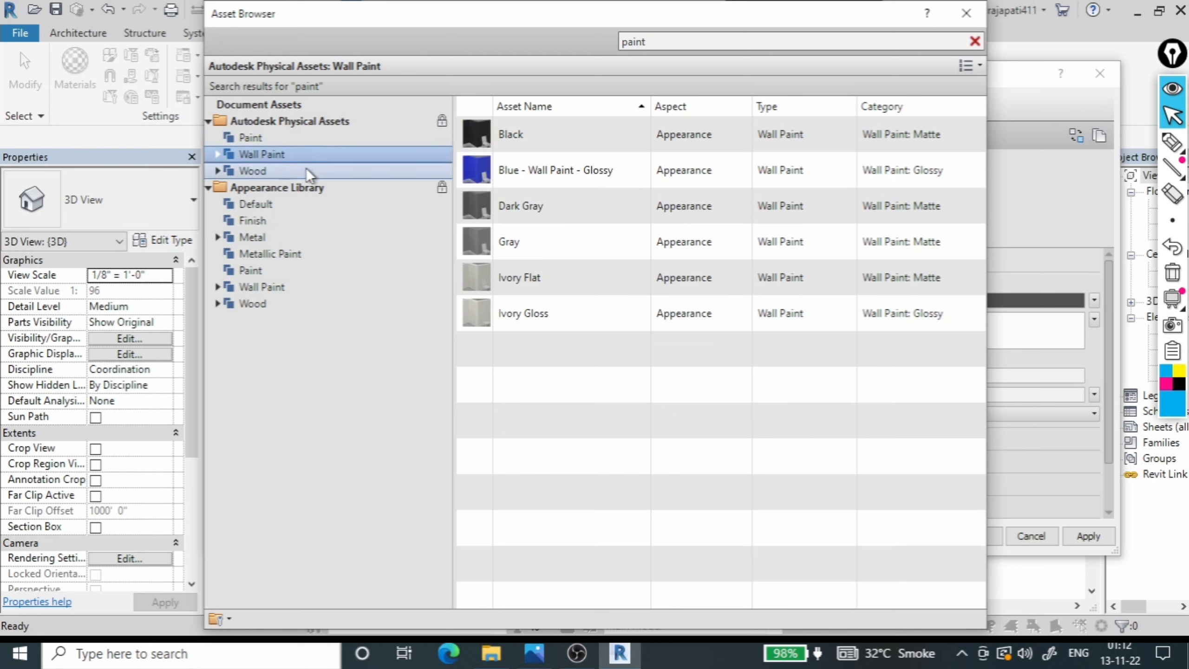
left_click(307, 169)
left_click(307, 144)
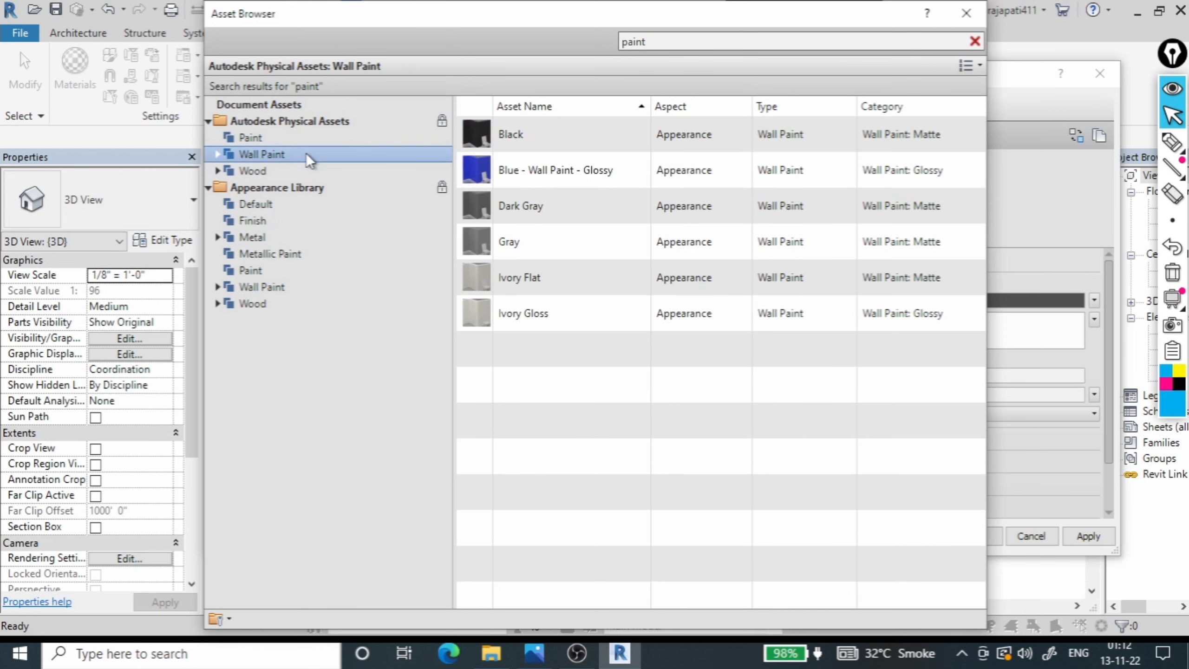
Assign the matte White wall paint appearance to 1.paint and close the Asset Browser
left_click(318, 210)
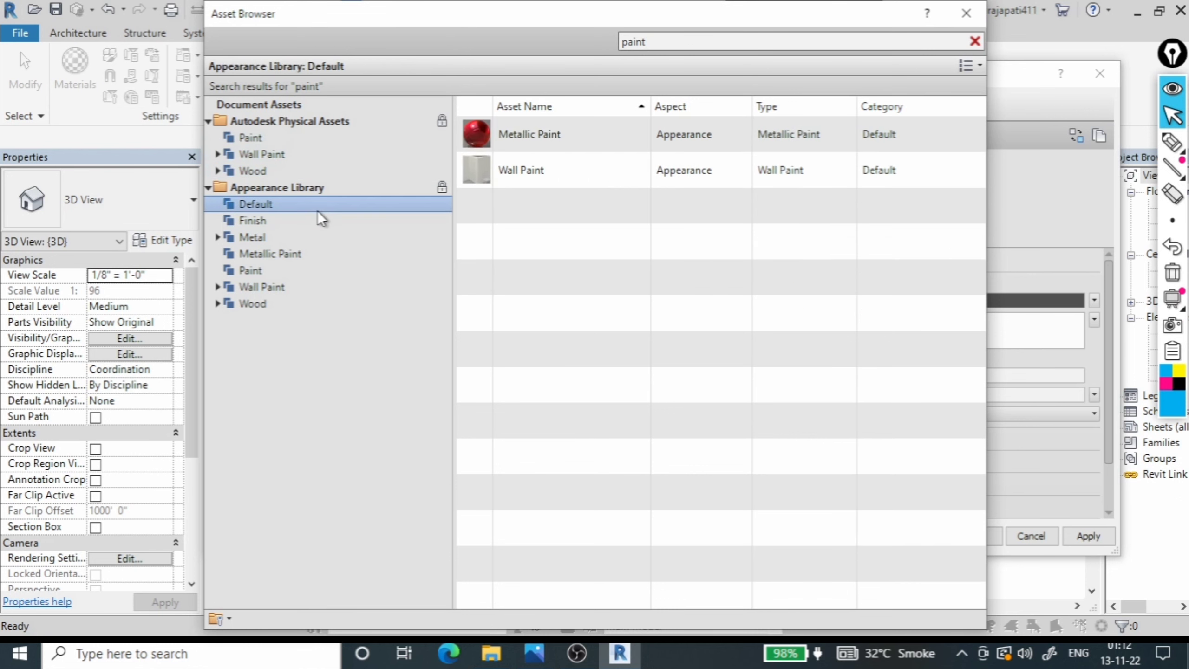
left_click(321, 225)
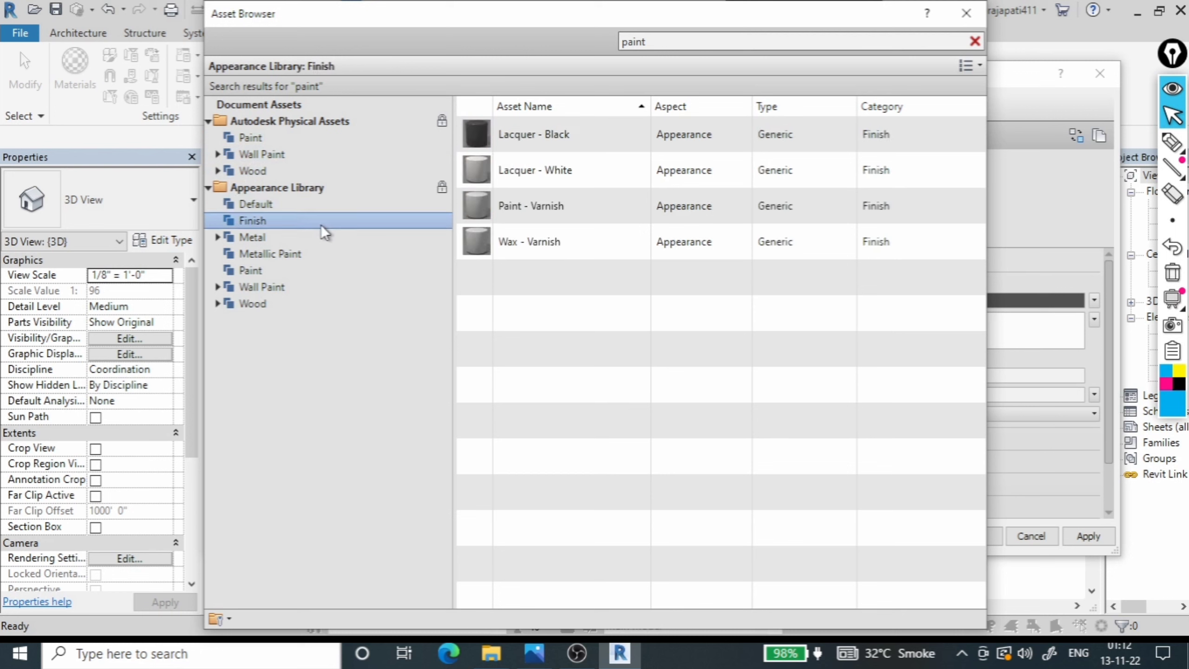
left_click(327, 254)
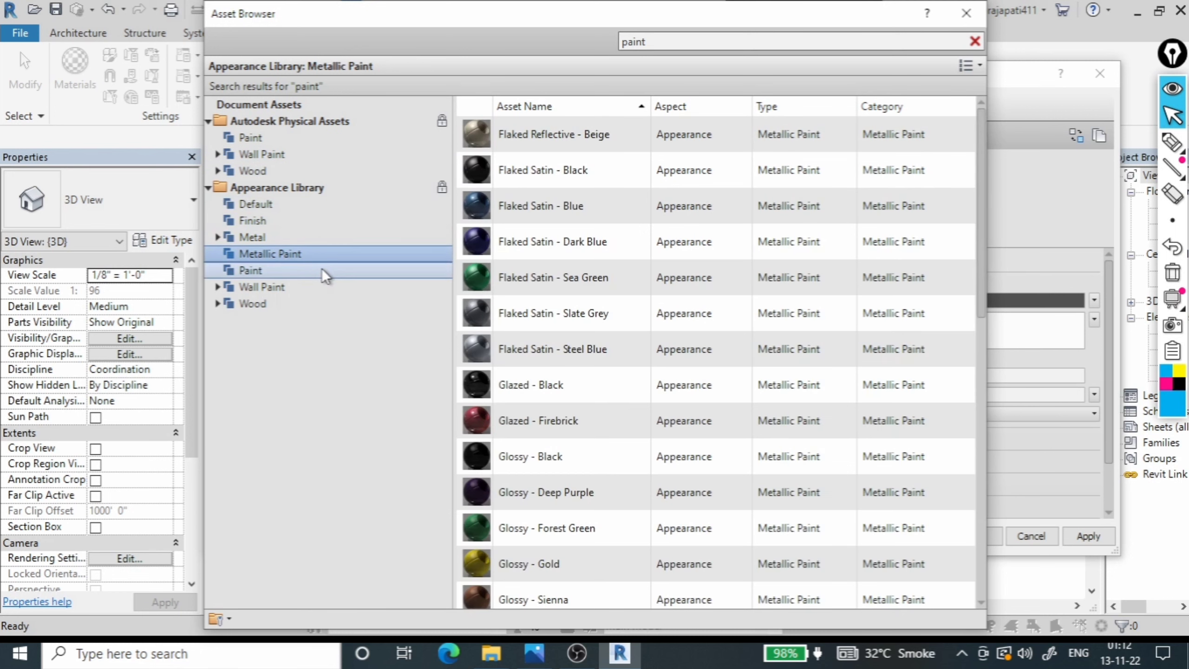
left_click(323, 271)
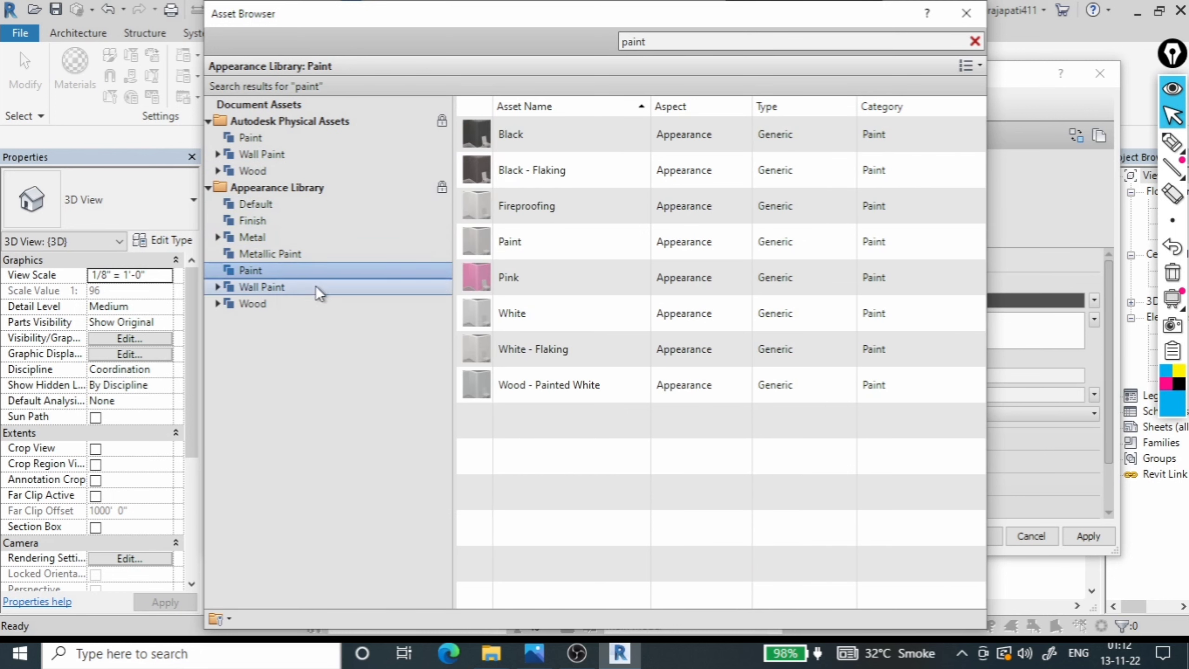
left_click(317, 287)
scroll(582, 495, "down", 3)
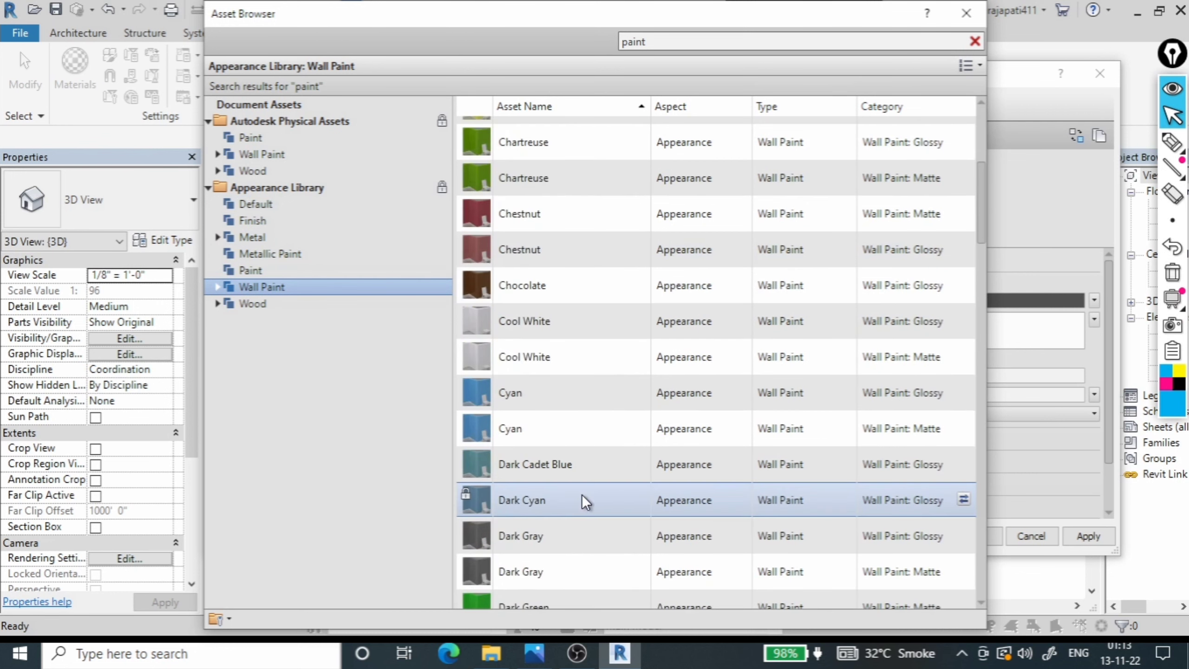
scroll(591, 498, "down", 3)
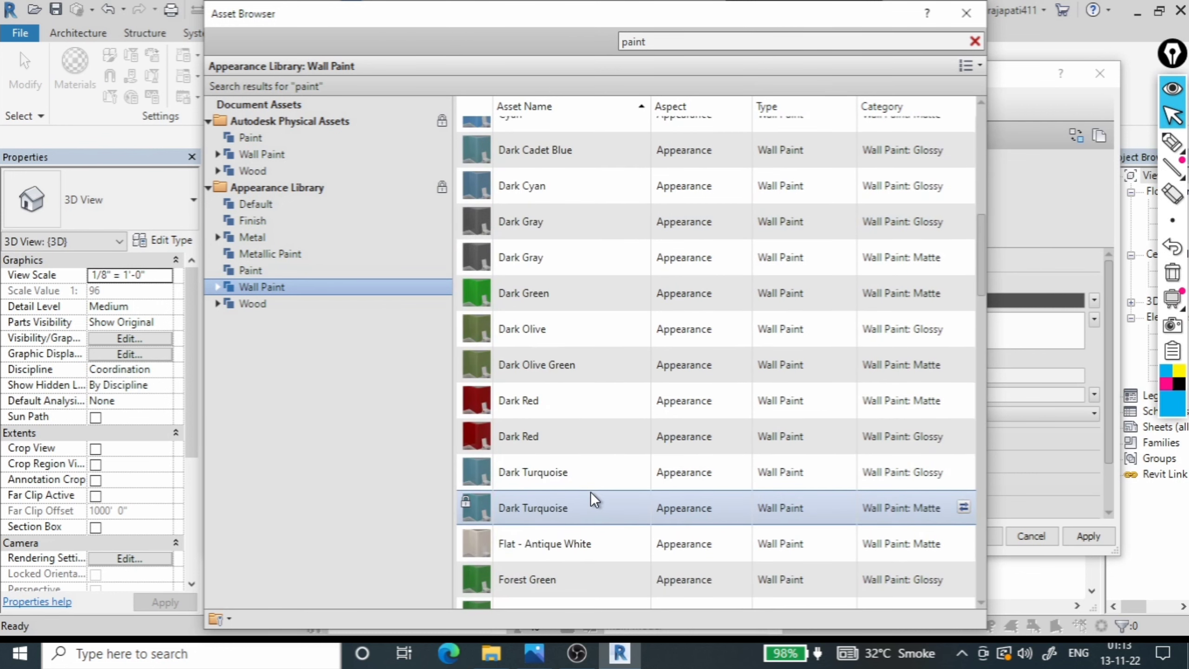
scroll(591, 492, "down", 5)
scroll(591, 492, "down", 1)
scroll(591, 492, "down", 3)
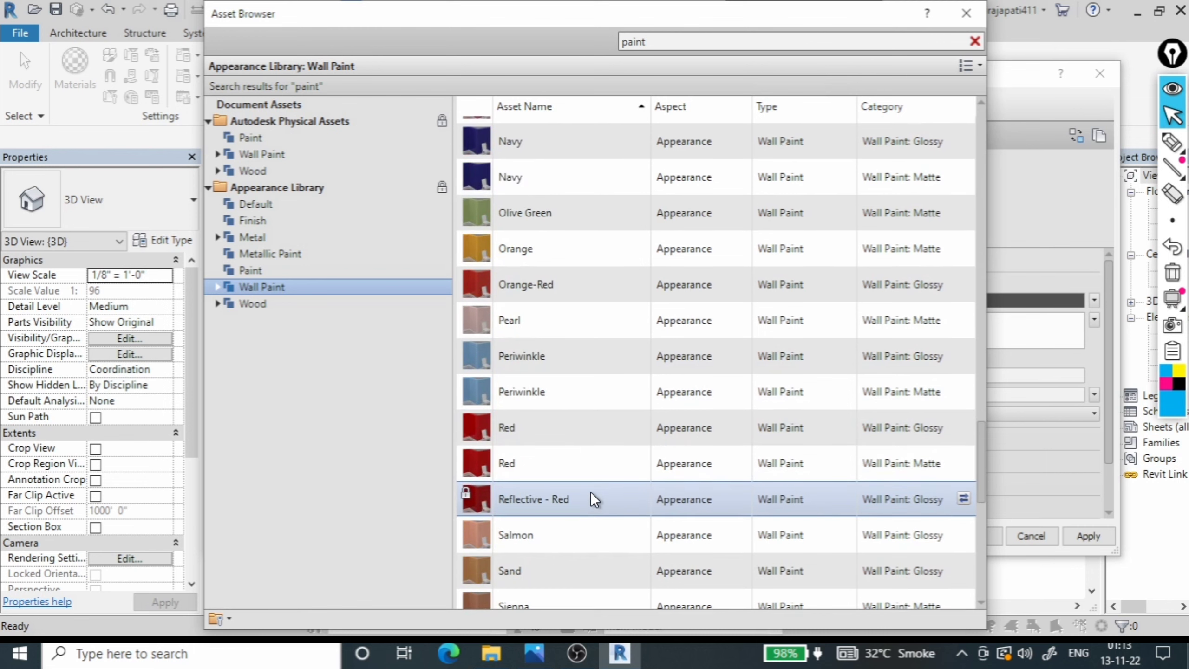
scroll(591, 492, "down", 4)
scroll(591, 492, "down", 2)
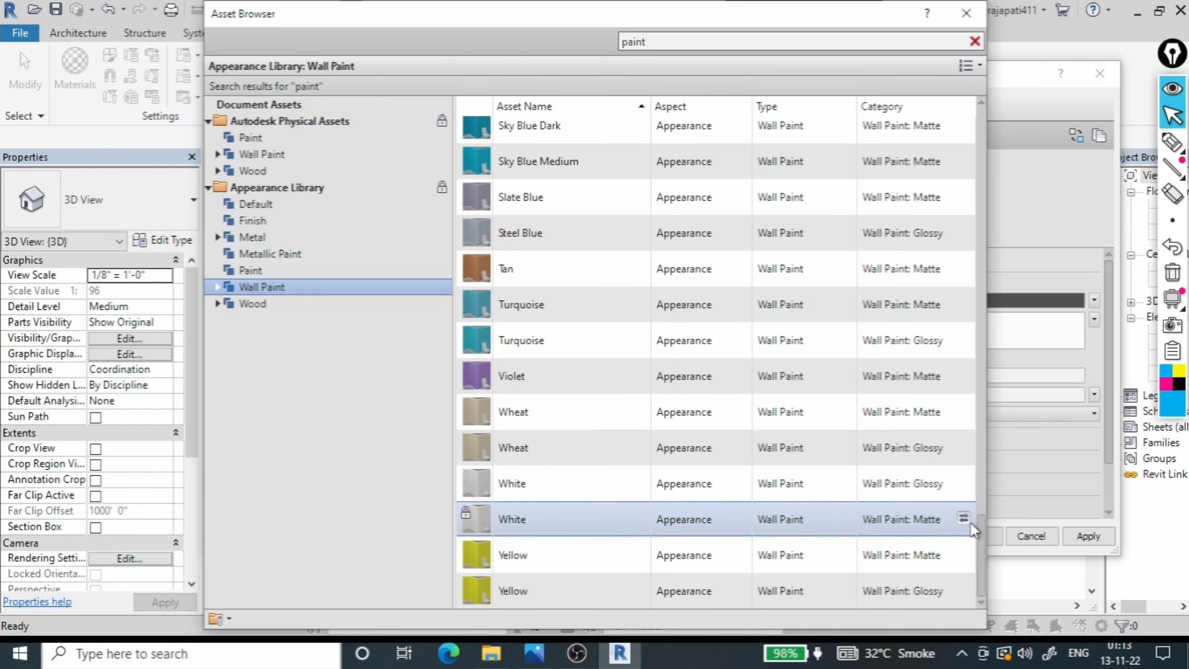
left_click(963, 518)
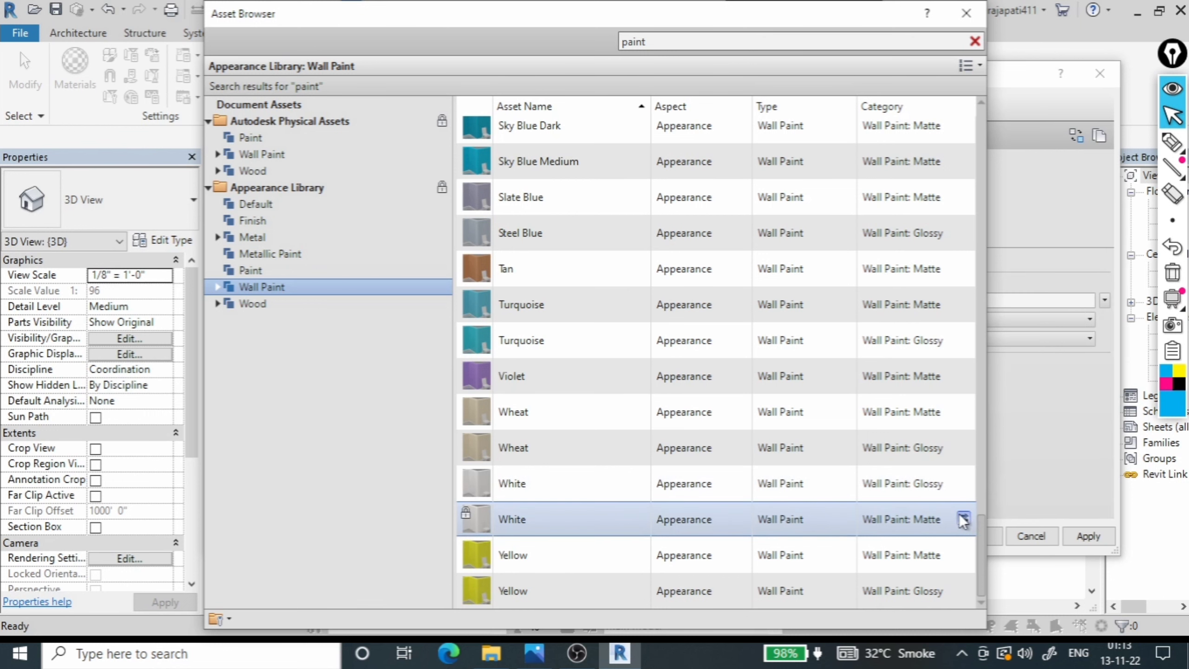
scroll(919, 161, "up", 1)
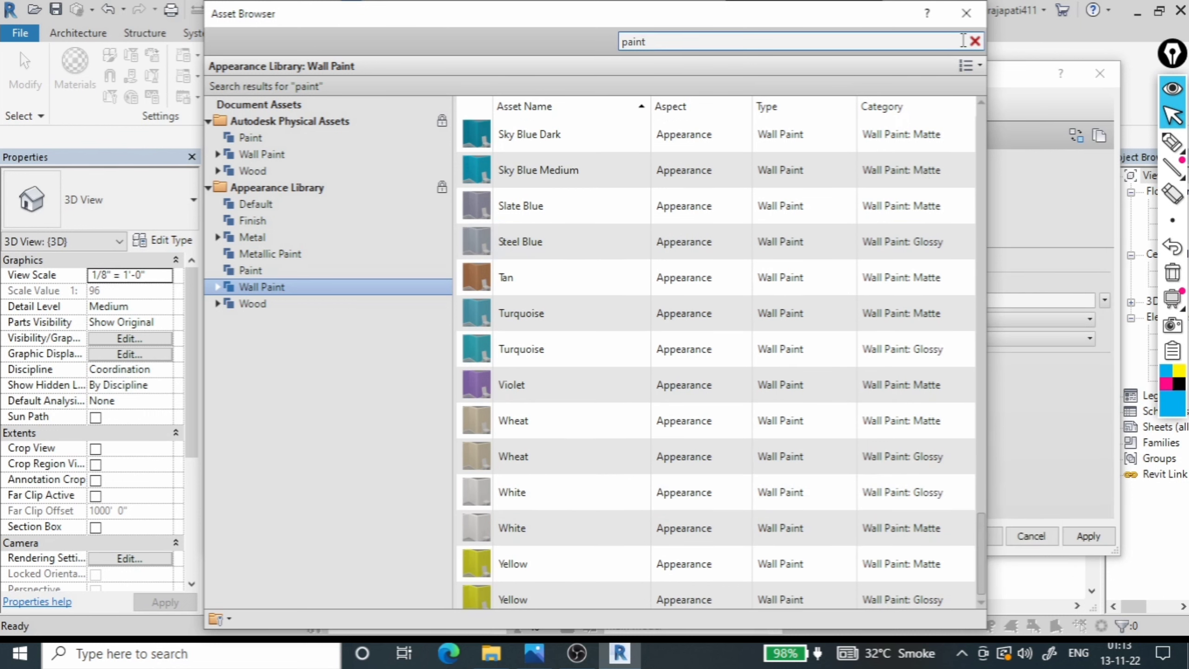
left_click(973, 10)
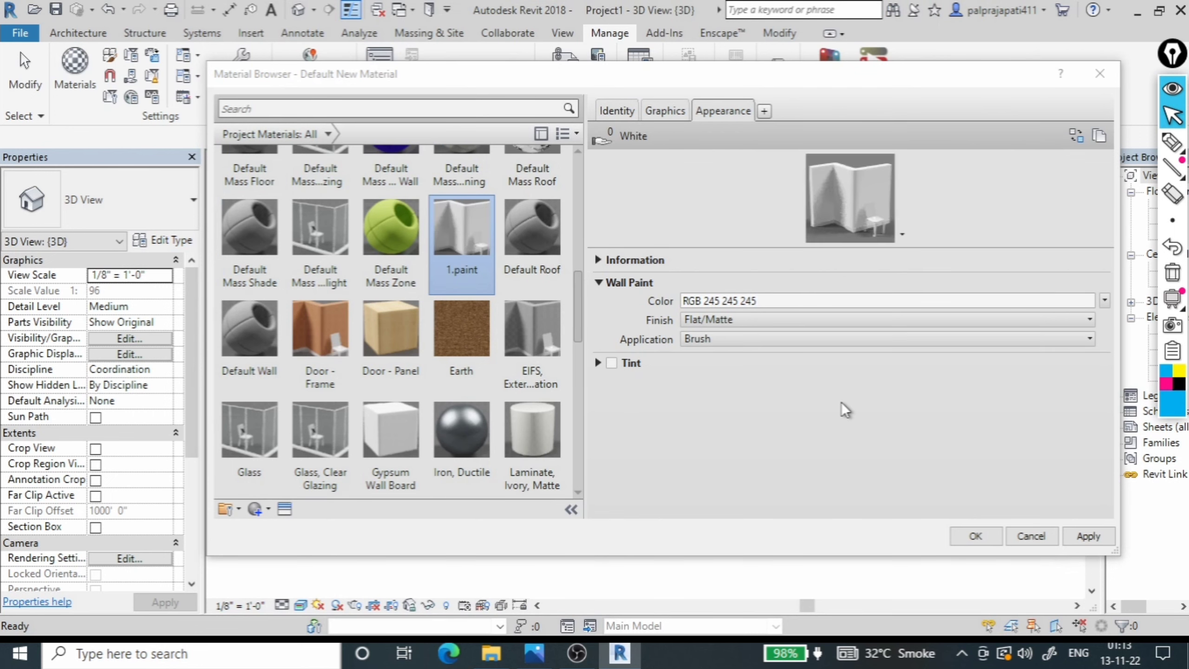
Apply the 1.paint changes, reopen Materials, and add a Default New Material
left_click(976, 537)
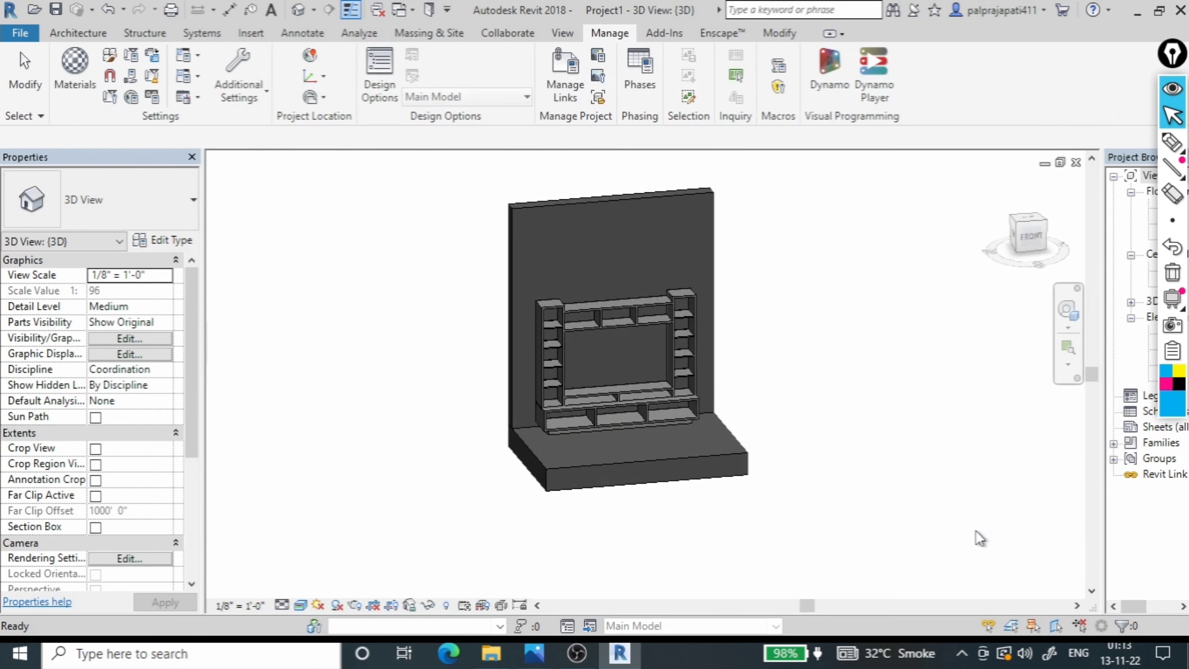
left_click(81, 97)
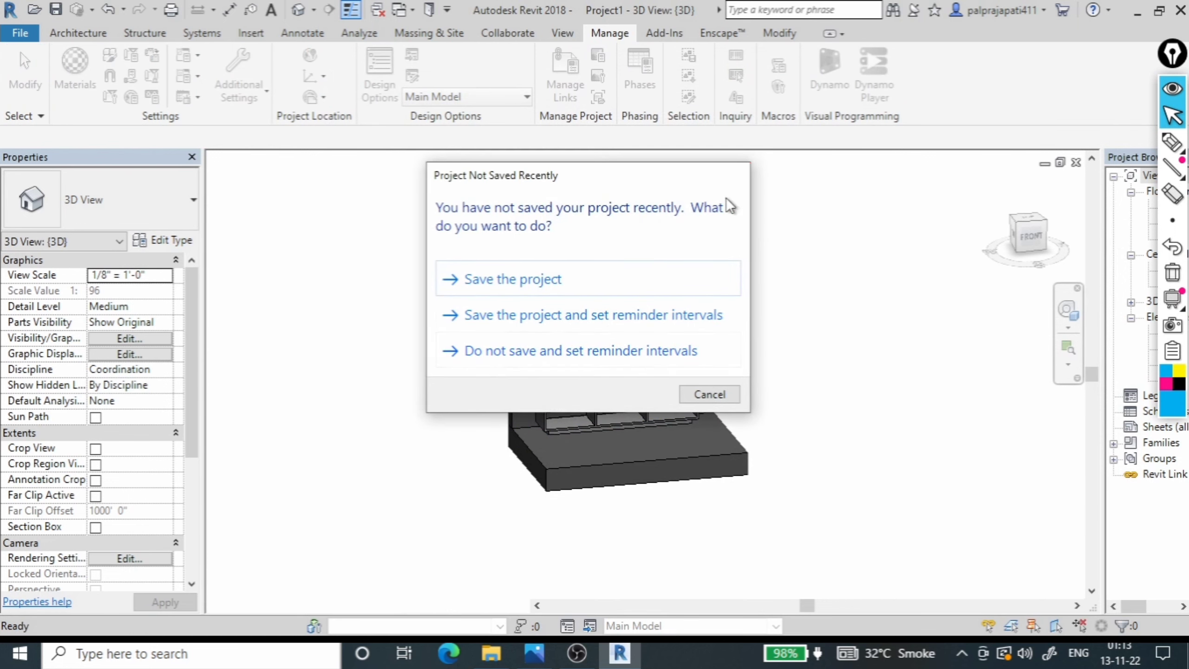
left_click(736, 175)
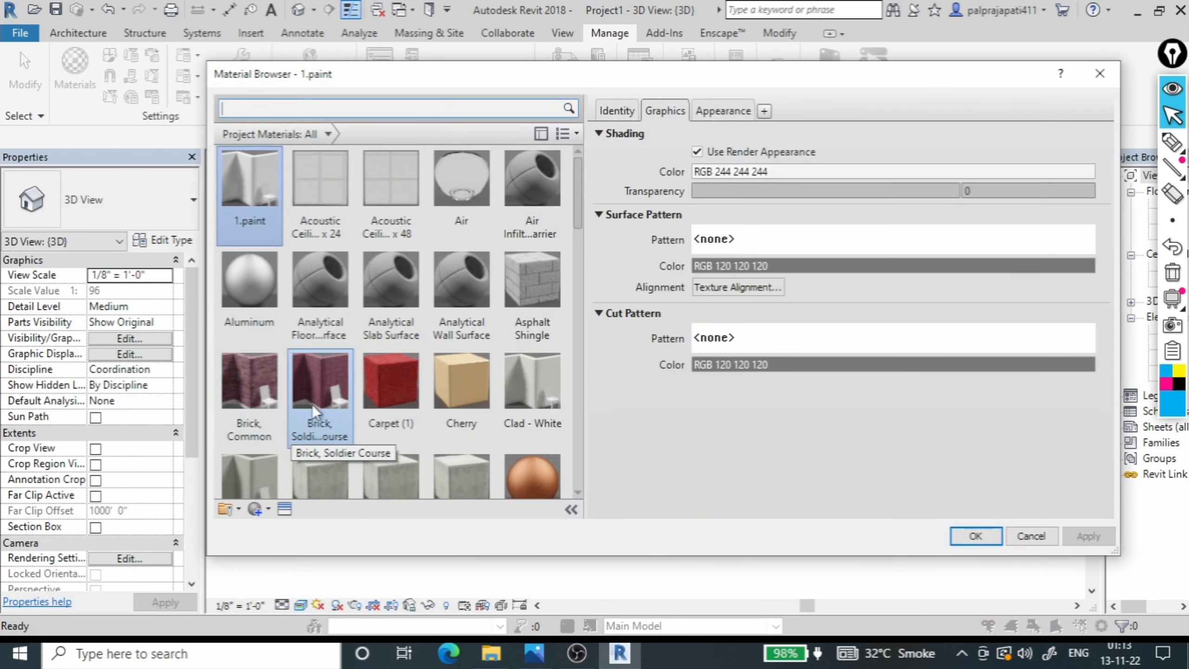
scroll(299, 422, "down", 1)
left_click(256, 508)
left_click(281, 526)
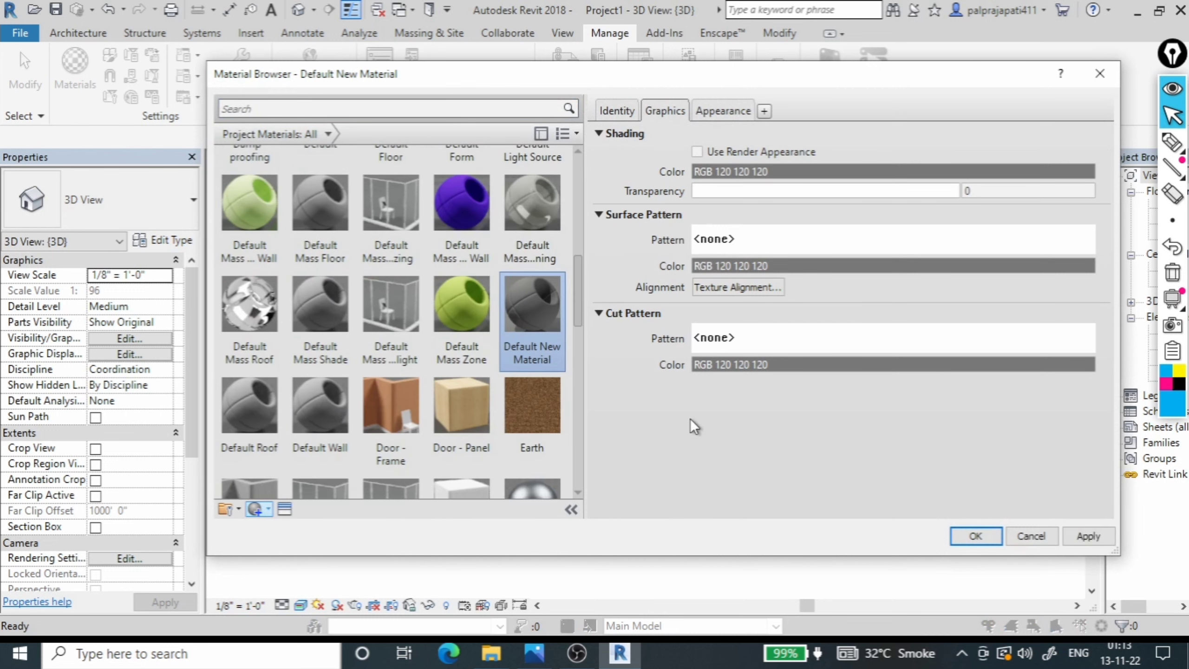
Rename the new material to 2.dark laminet on the Identity tab
left_click(615, 113)
left_click(709, 136)
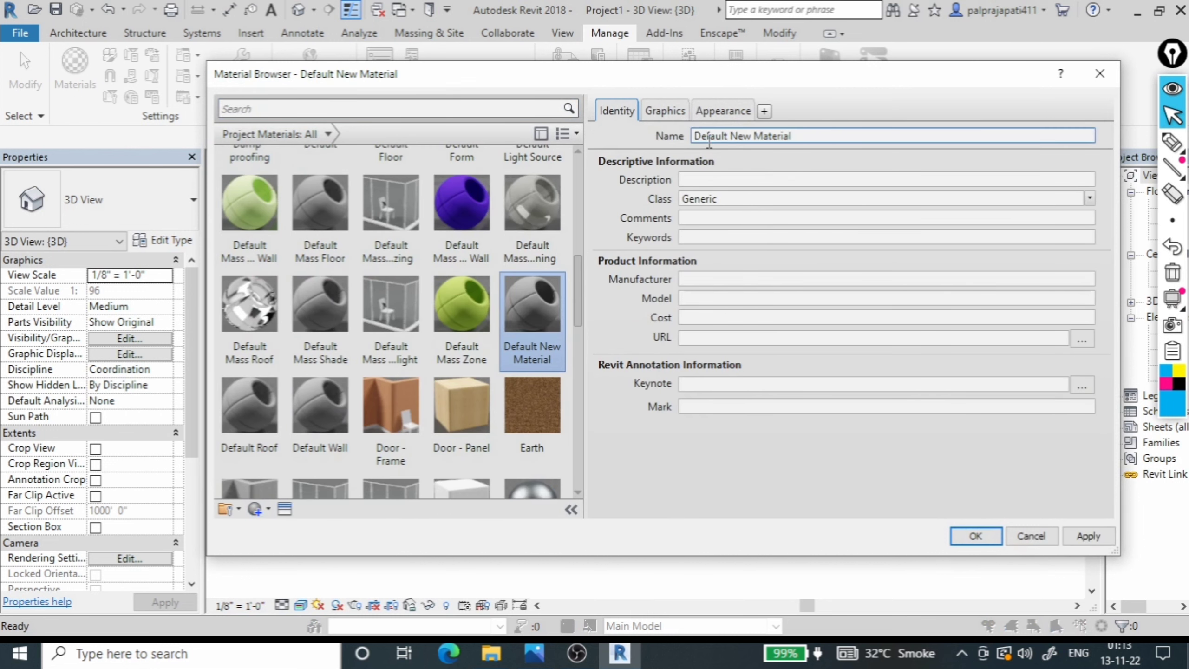
key("ctrl+a")
type("2.")
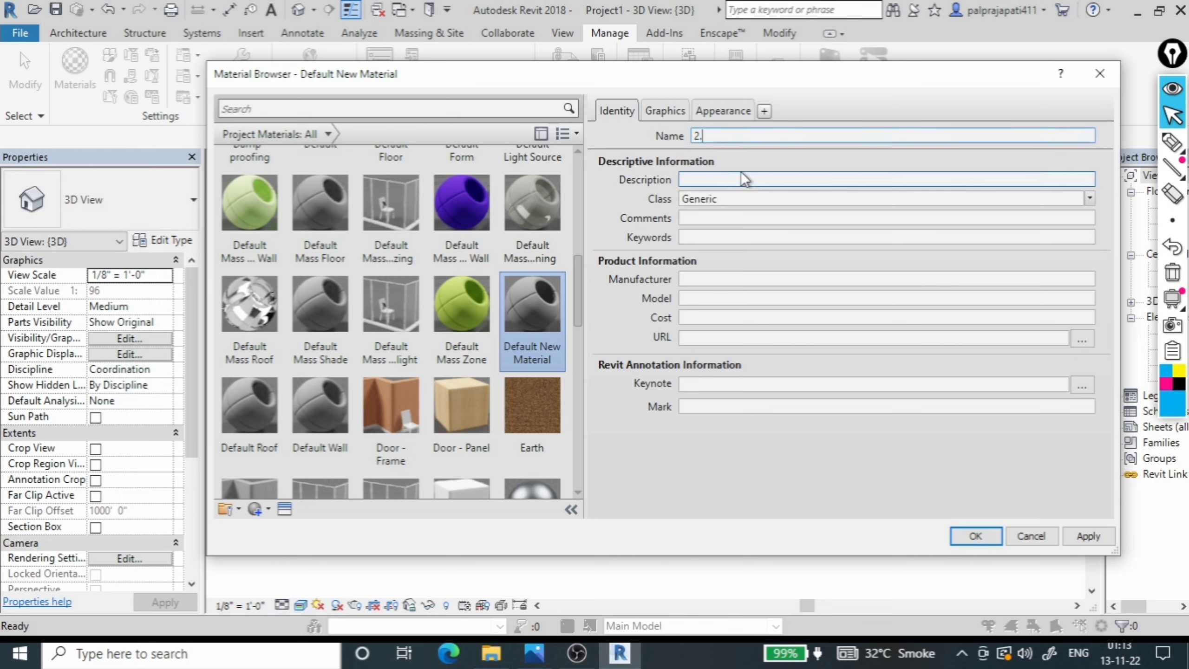
left_click(537, 653)
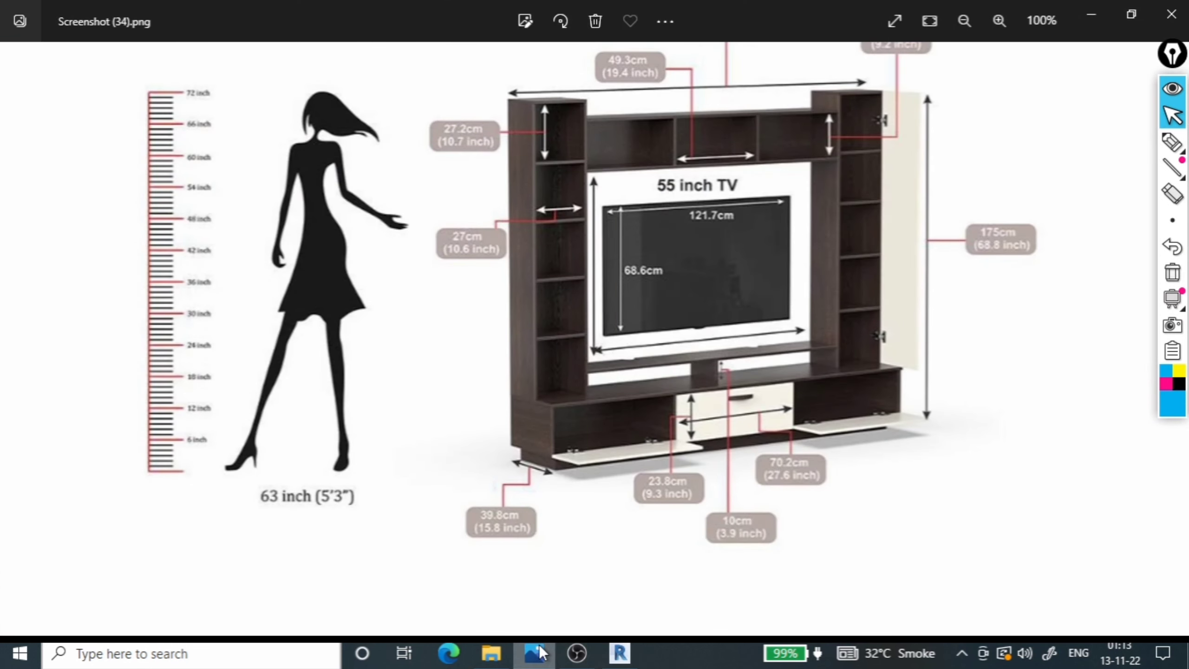
left_click(539, 652)
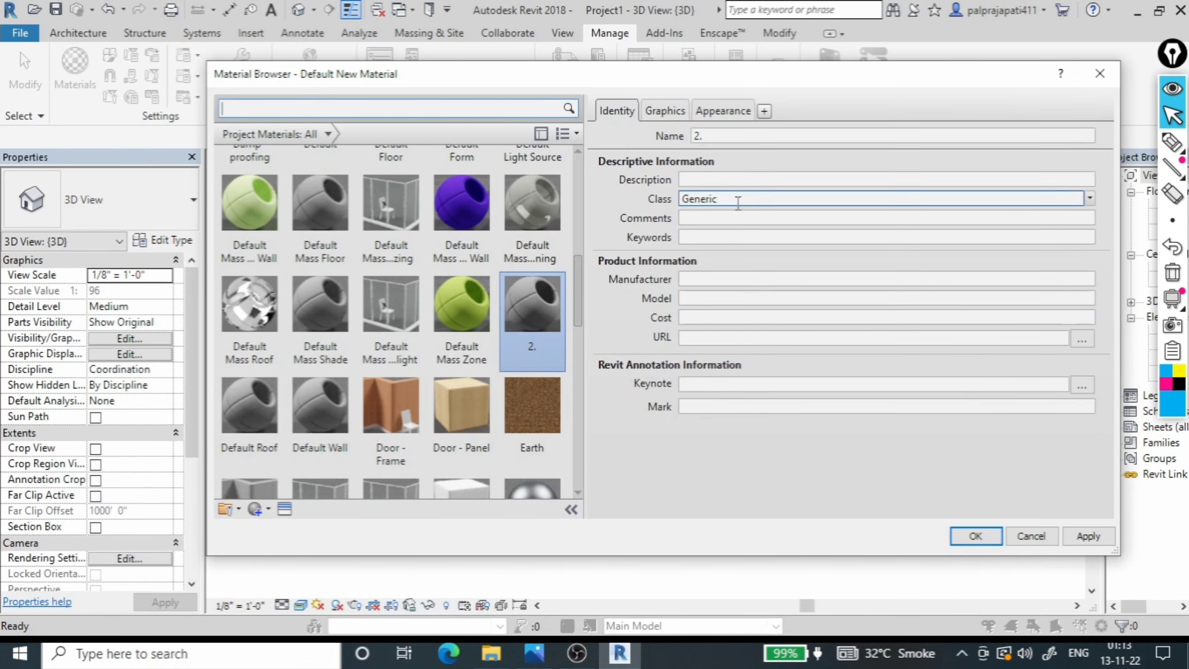
left_click(740, 135)
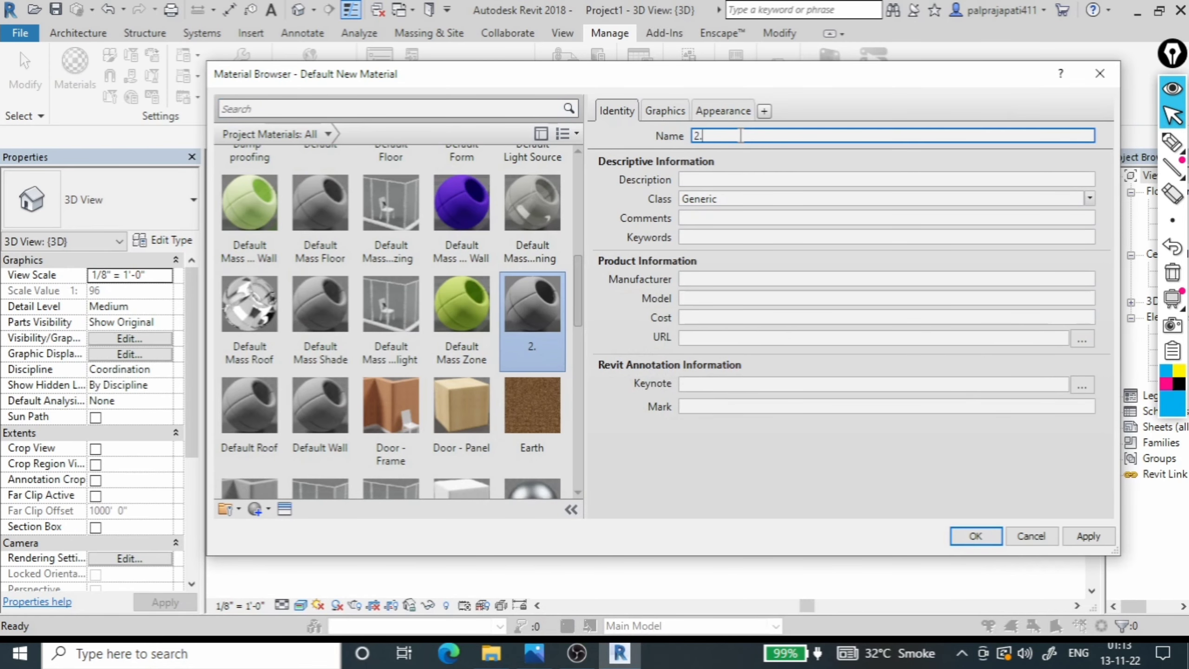
type("dark la")
type("minet")
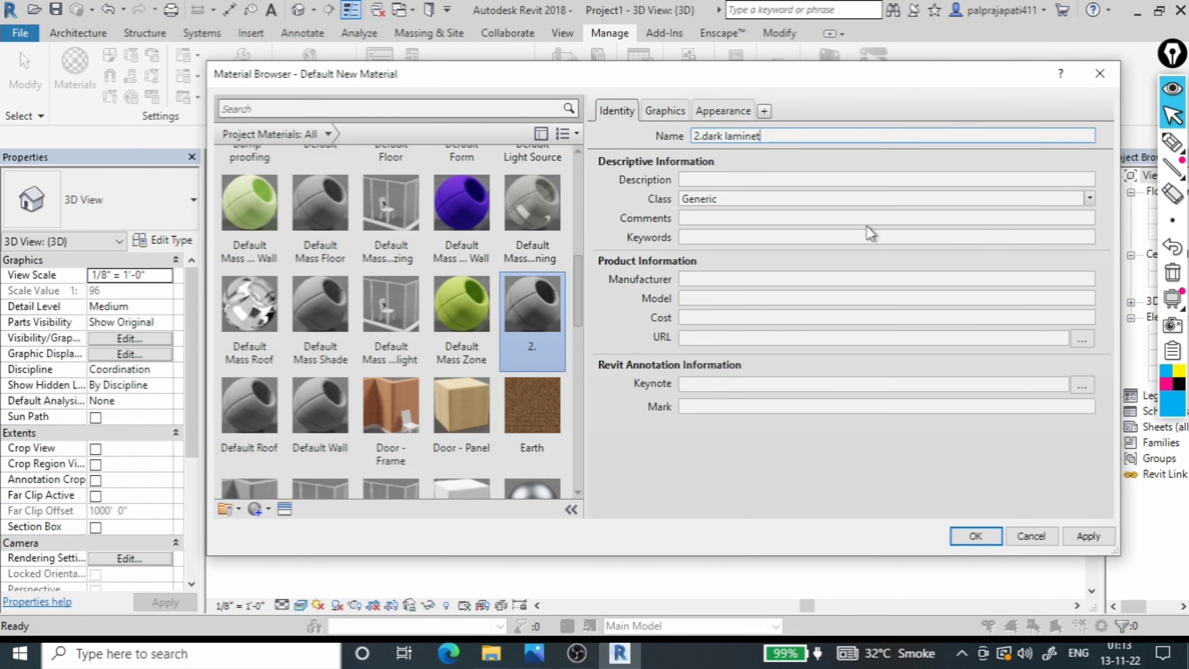
Set its class to Wood, tick Use Render Appearance, and choose to replace its appearance
left_click(1091, 198)
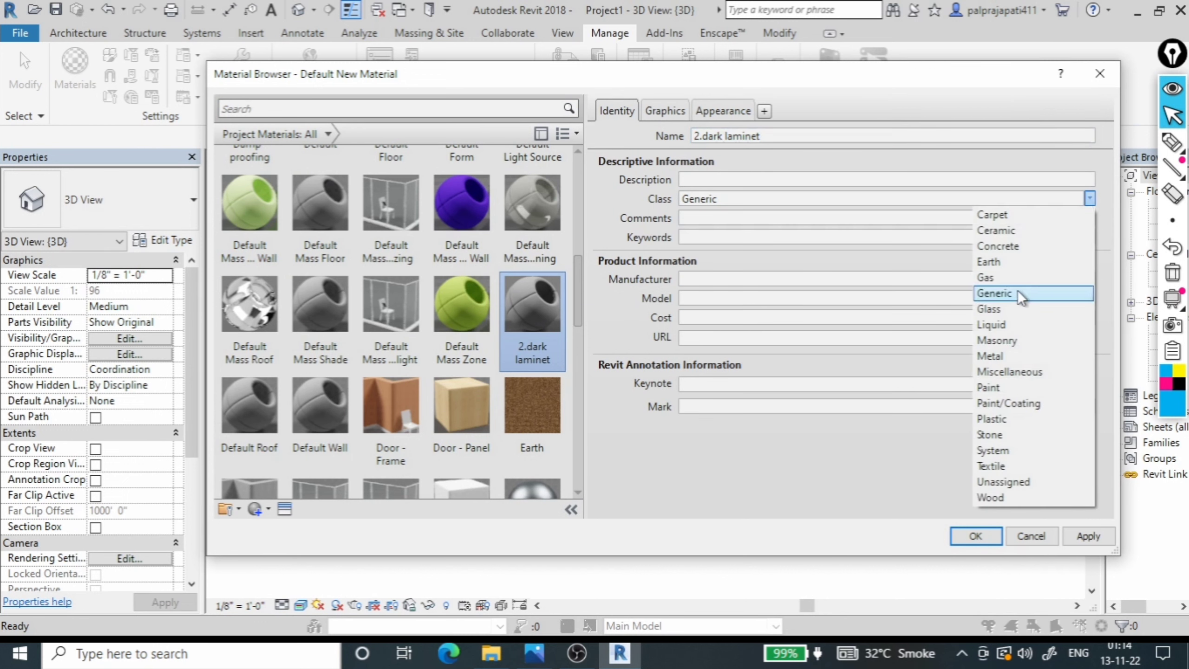
left_click(1026, 497)
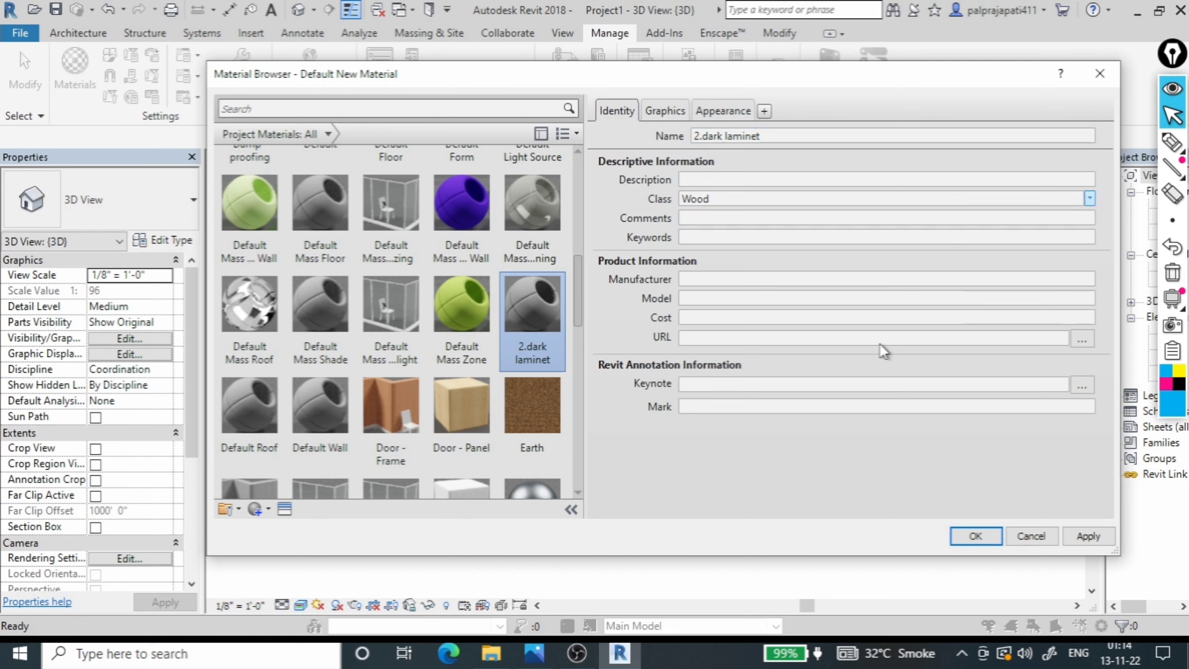
left_click(654, 108)
left_click(698, 152)
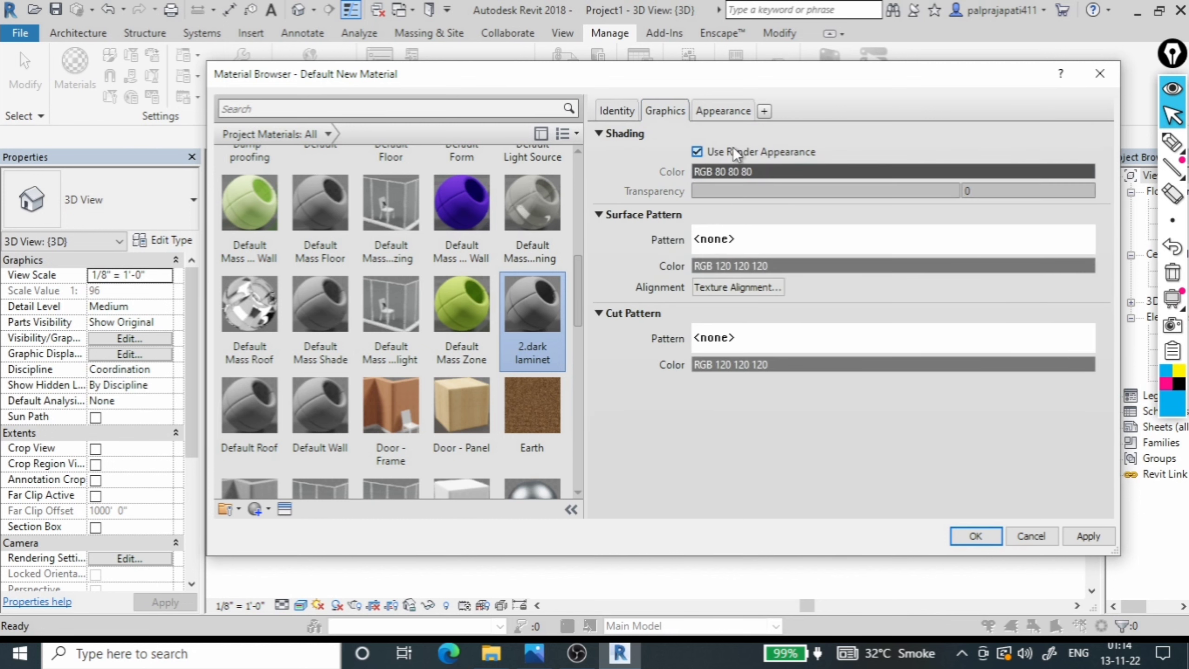
left_click(724, 111)
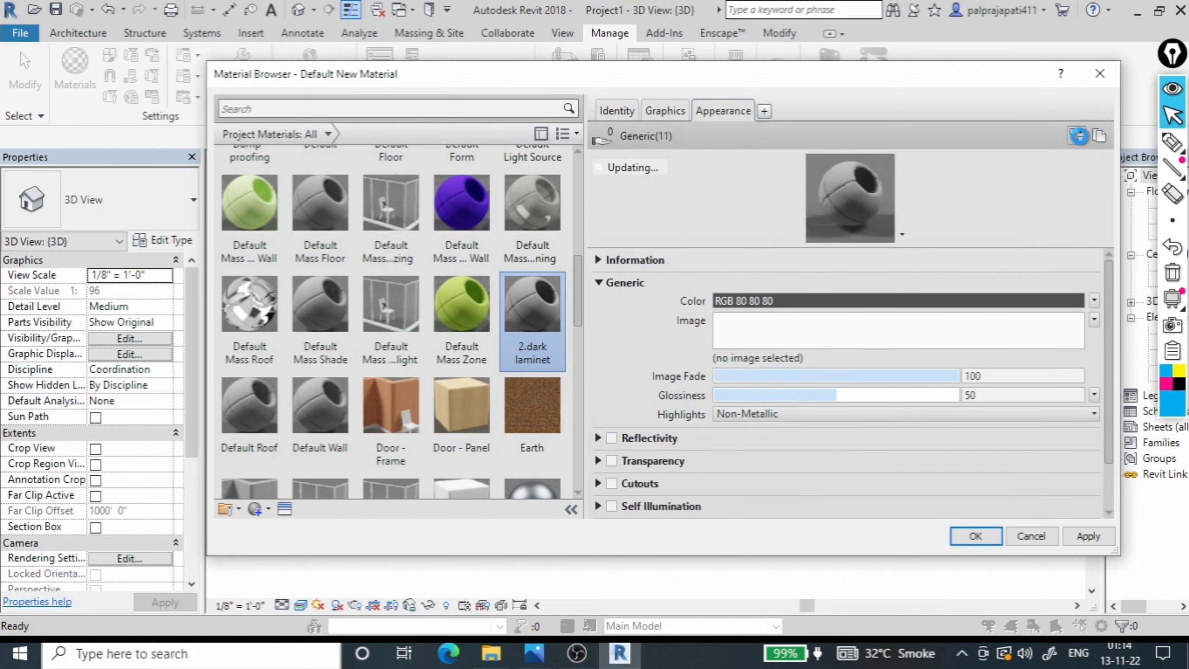
left_click(1079, 136)
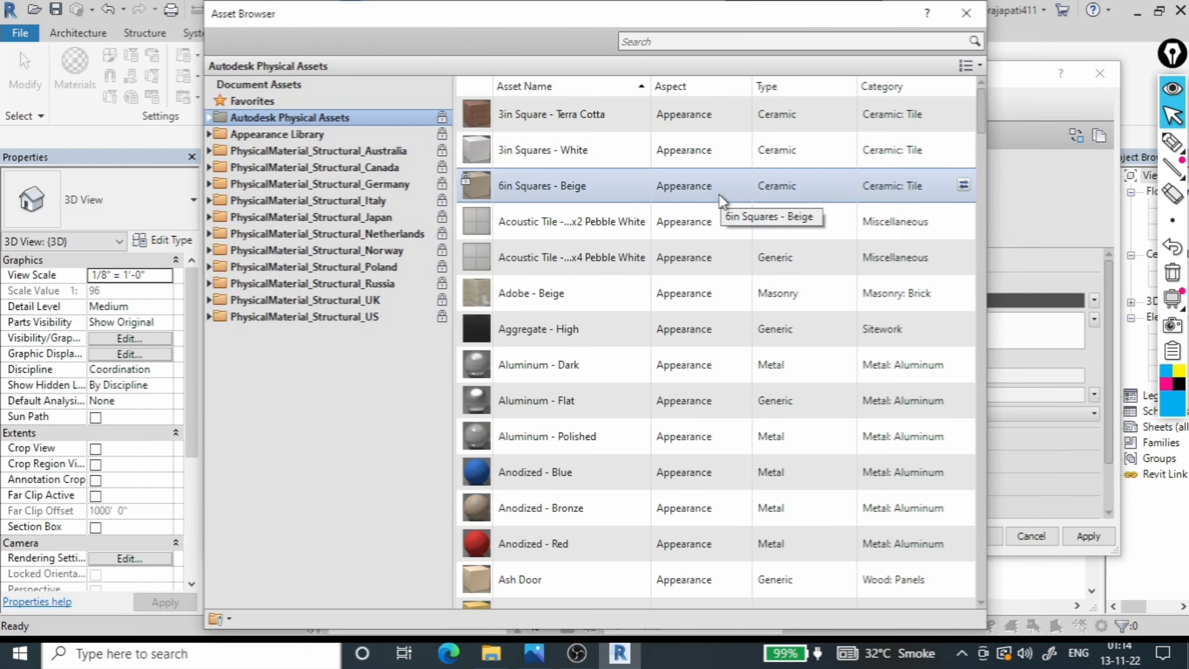
Search the appearance library for 'wood' instead of 'laminet'
left_click(686, 42)
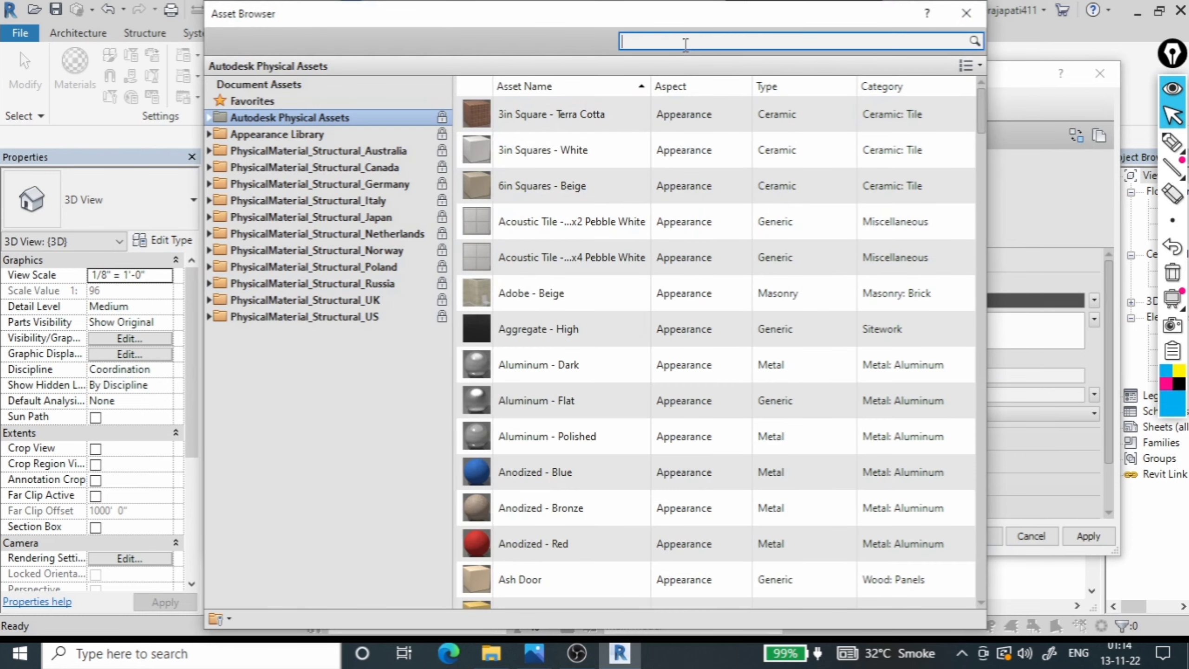
type("lam")
type("inet")
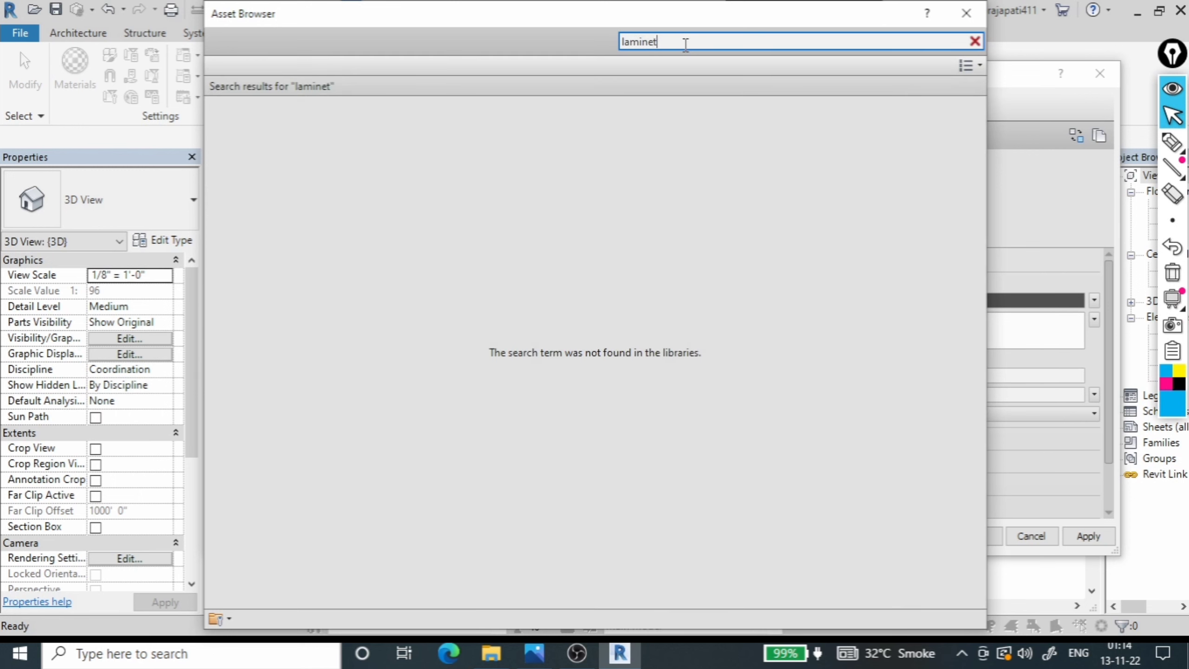
double_click(686, 44)
type("wood")
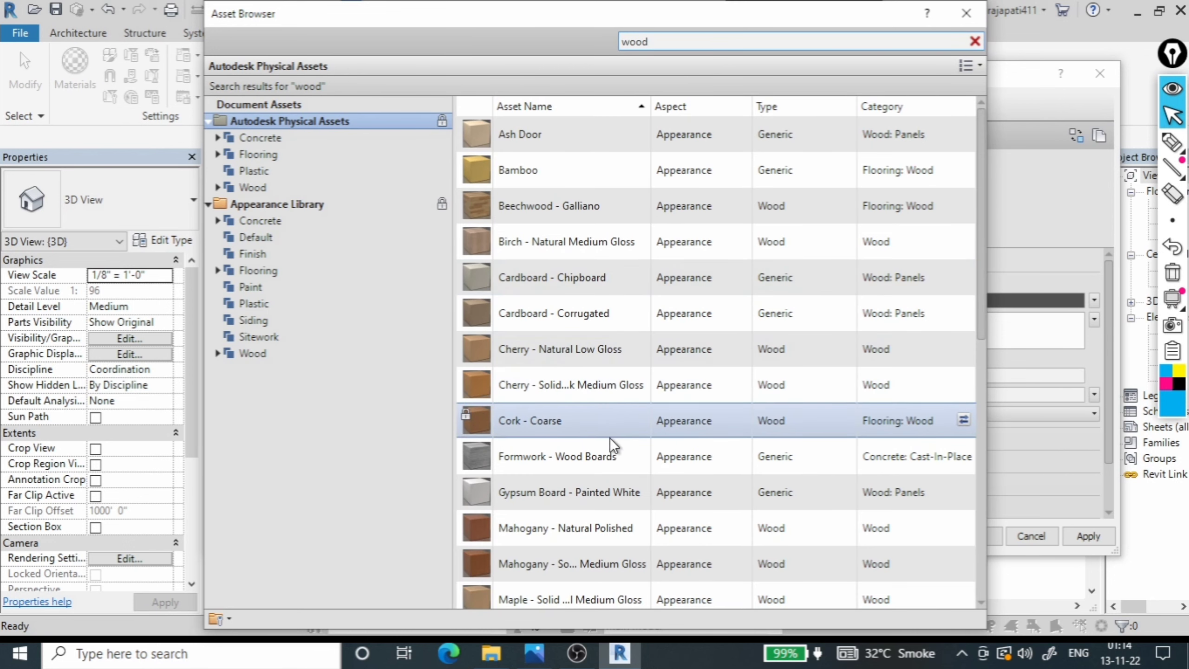
Try Walnut - Natural Polished, then give the material the Teak - Solid Natural Medium Gloss appearance
scroll(610, 438, "down", 2)
scroll(614, 441, "down", 1)
scroll(613, 441, "down", 1)
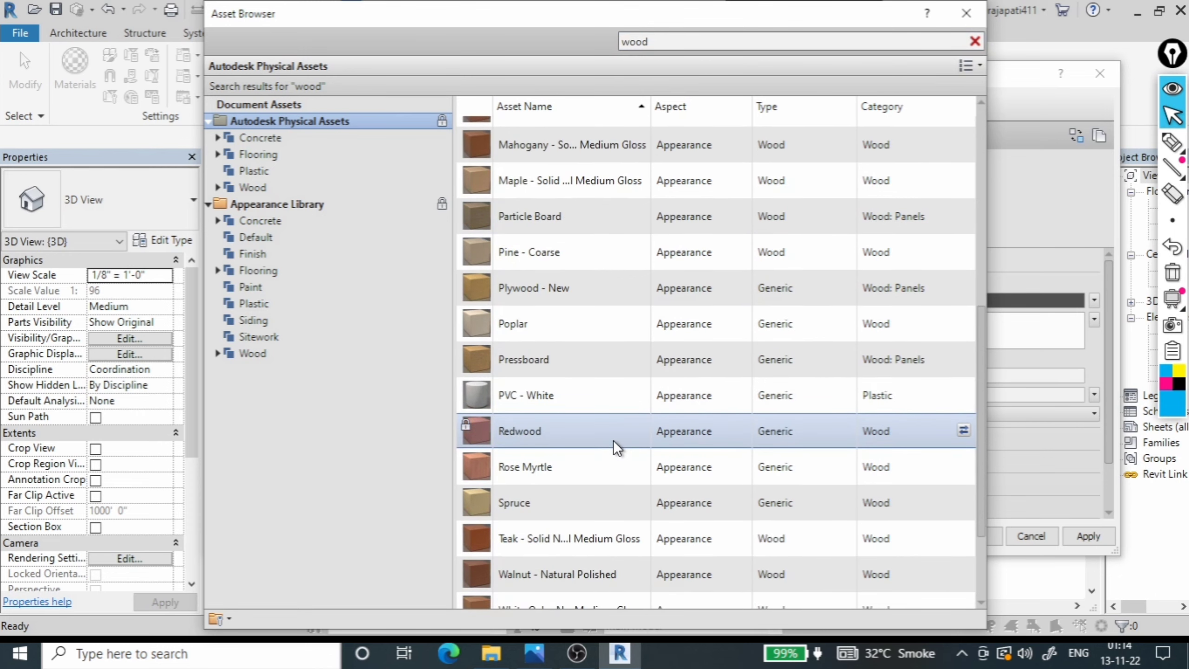
scroll(614, 441, "down", 1)
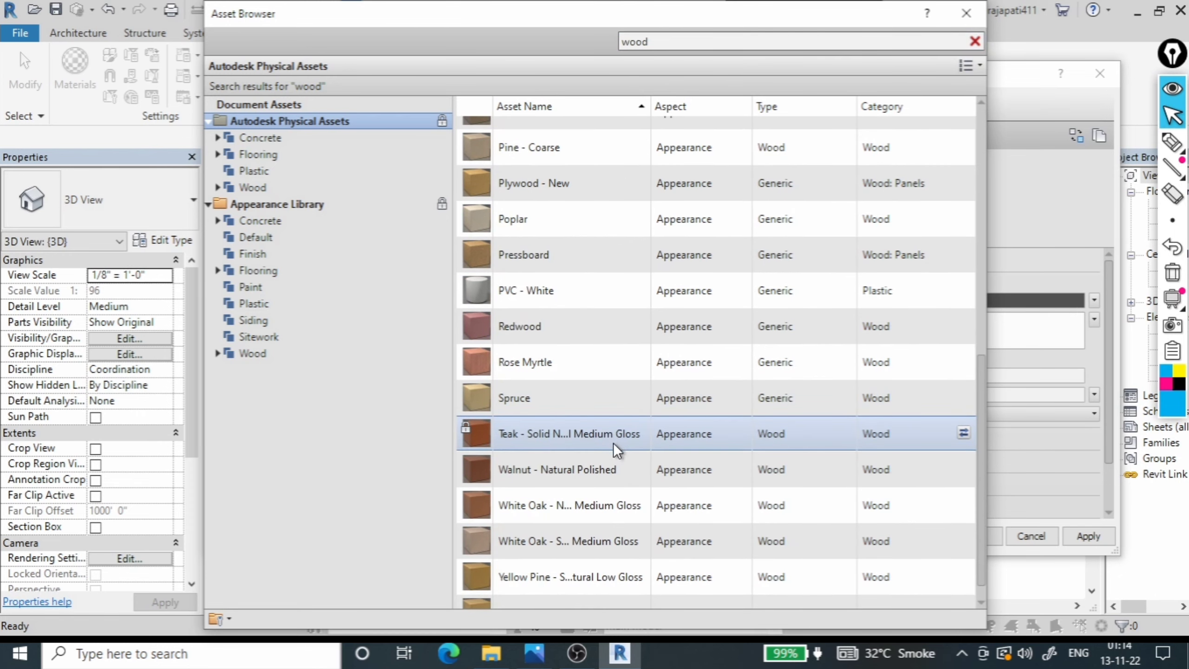
scroll(613, 467, "down", 1)
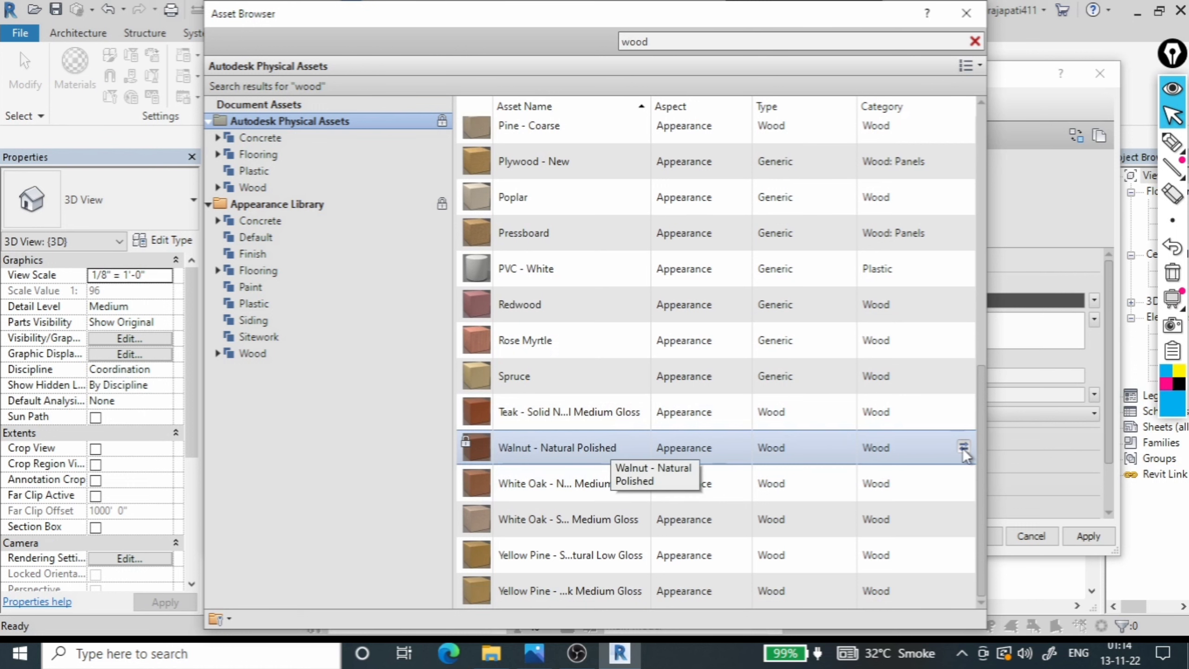
left_click(963, 448)
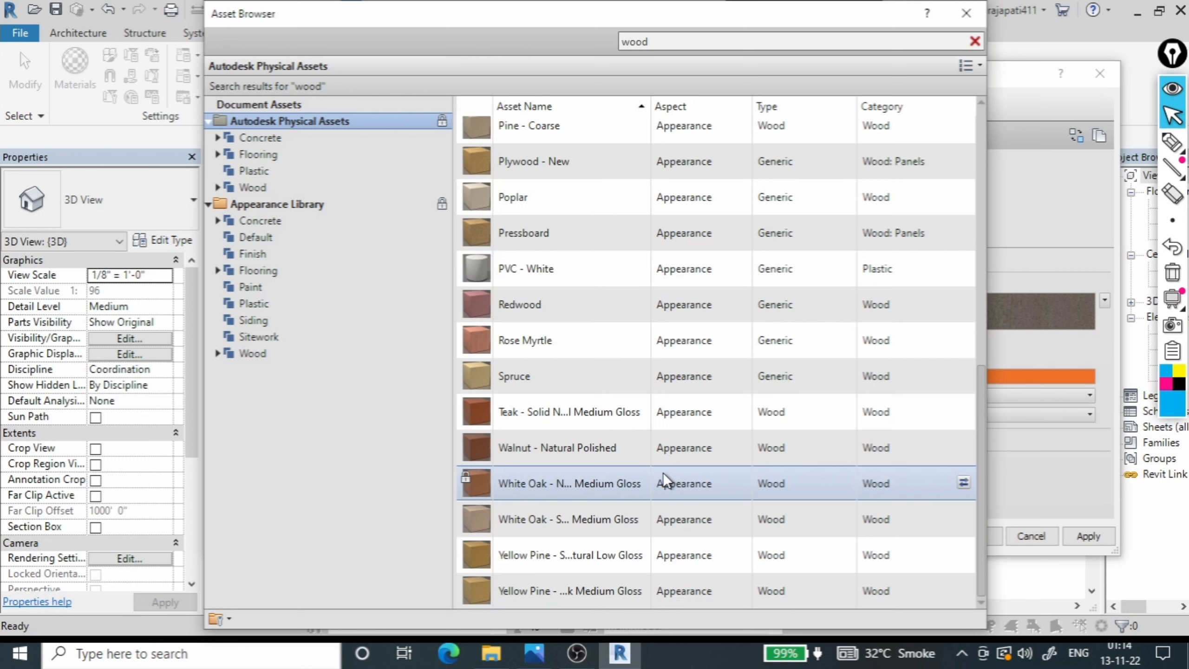
mouse_move(954, 413)
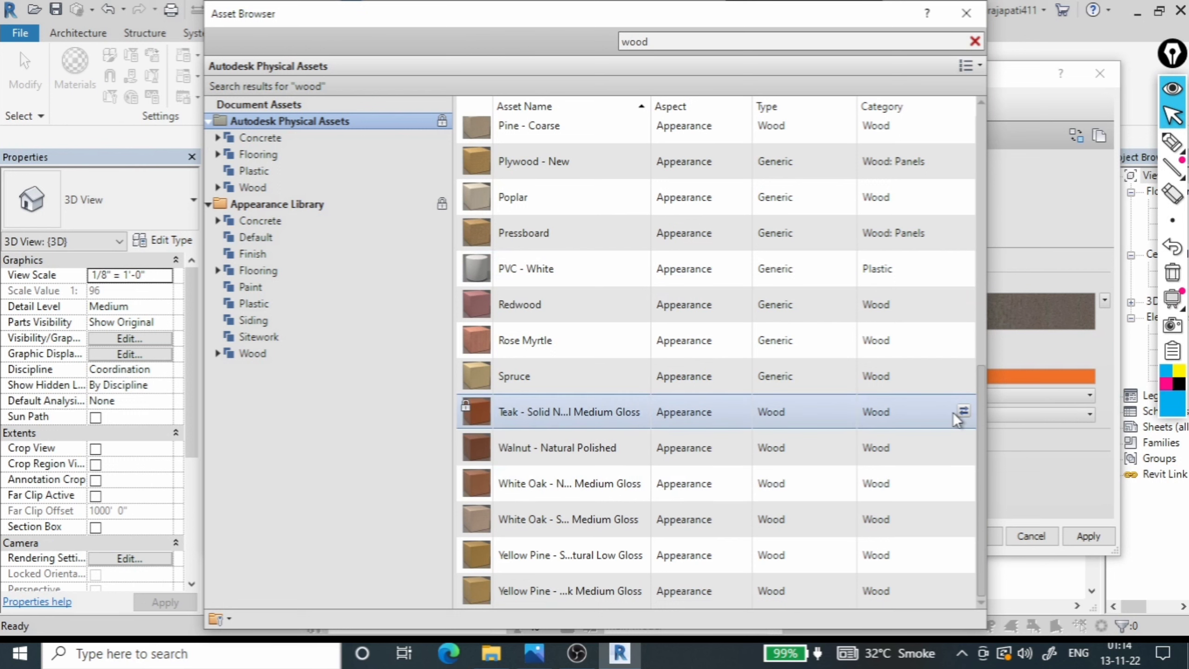
left_click(964, 411)
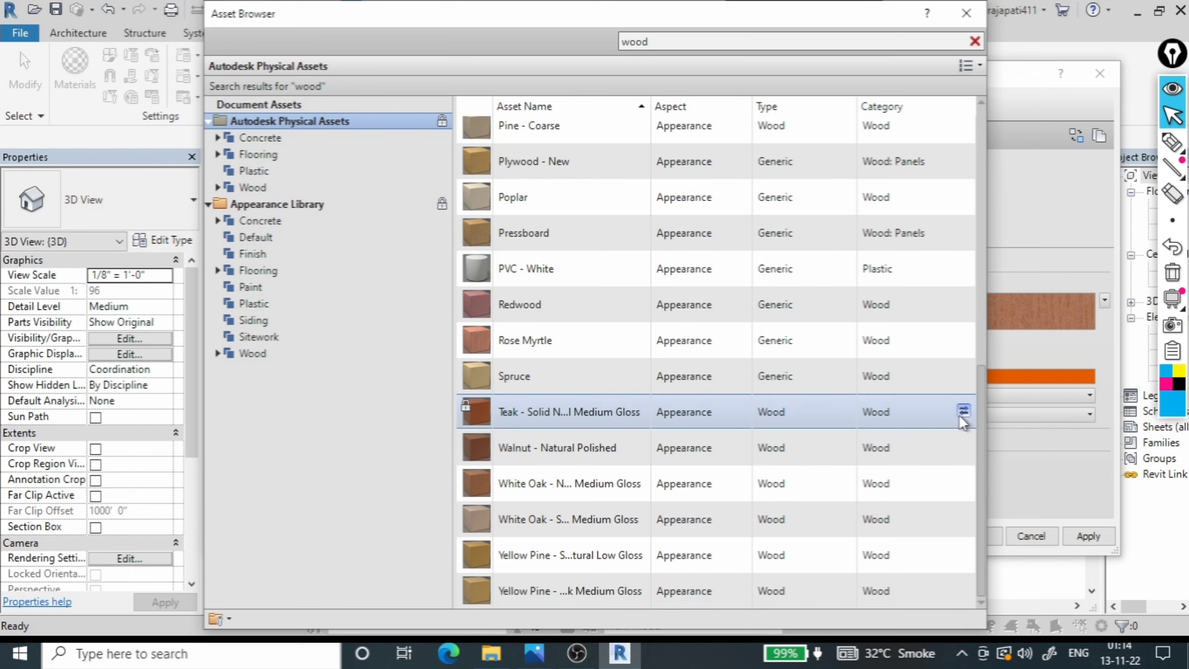
scroll(926, 165, "up", 1)
left_click(968, 14)
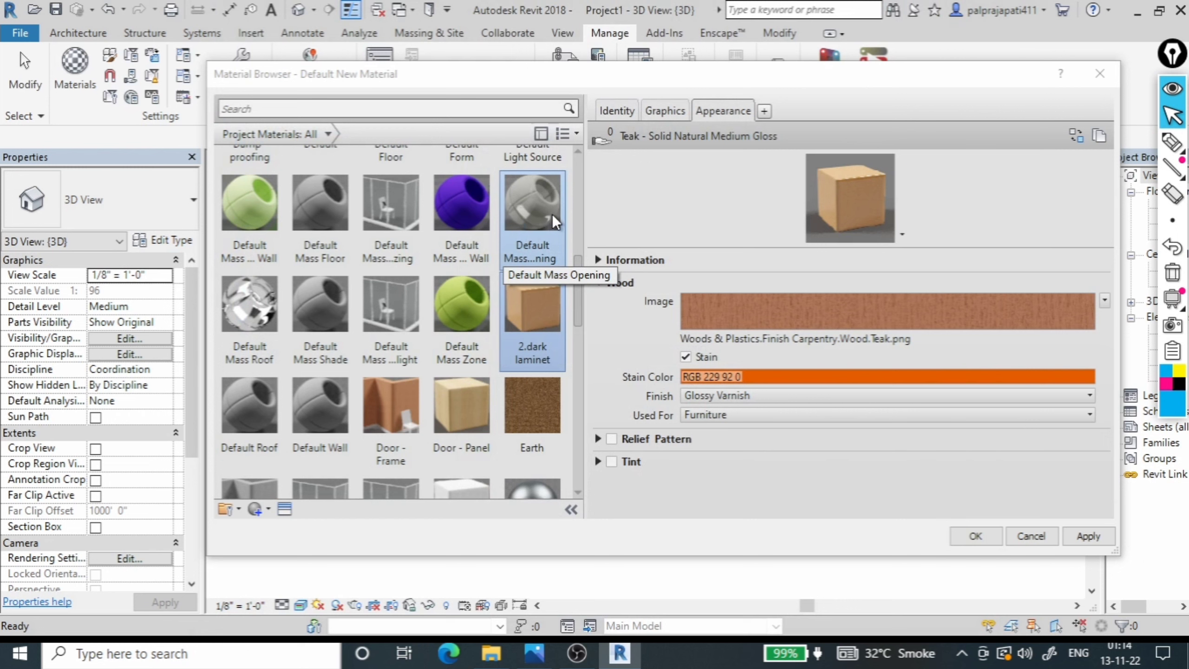
Apply the teak appearance and create a new material named '3.white laminet'
left_click(1101, 535)
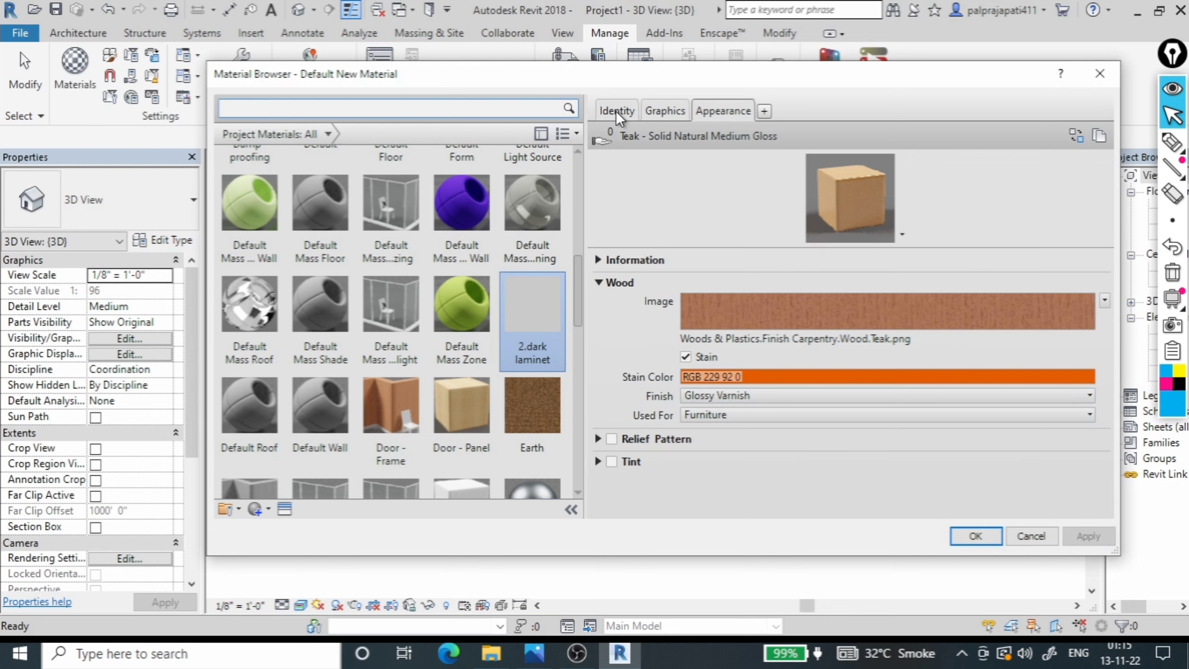
scroll(304, 468, "up", 1)
left_click(262, 509)
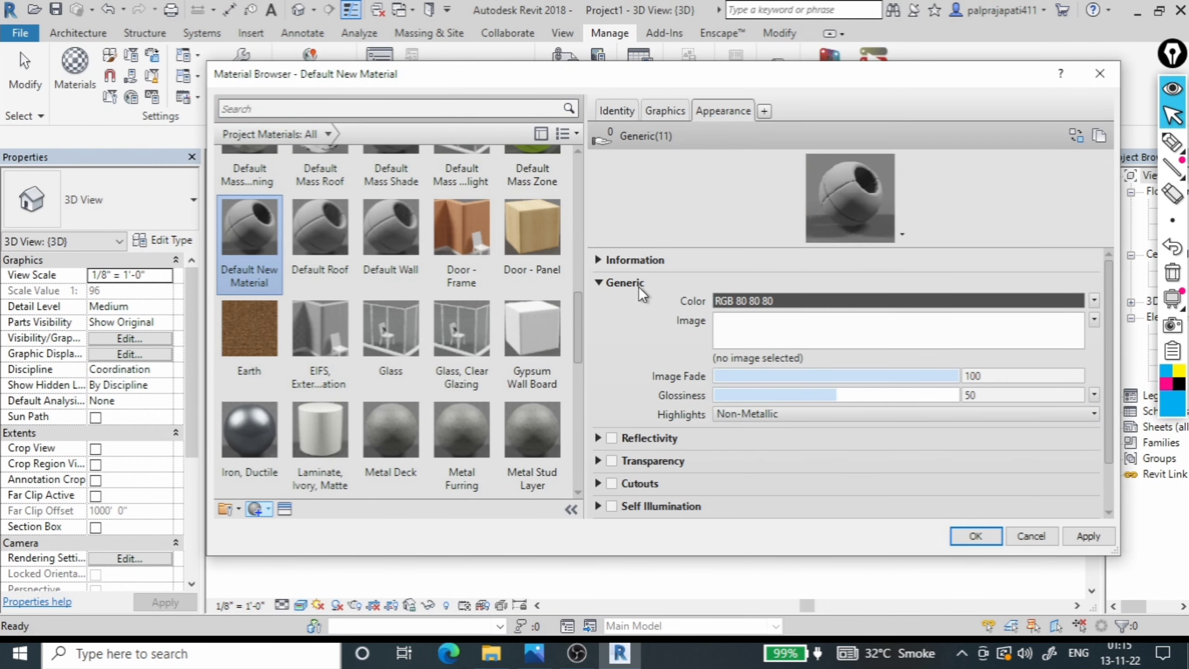
left_click(616, 111)
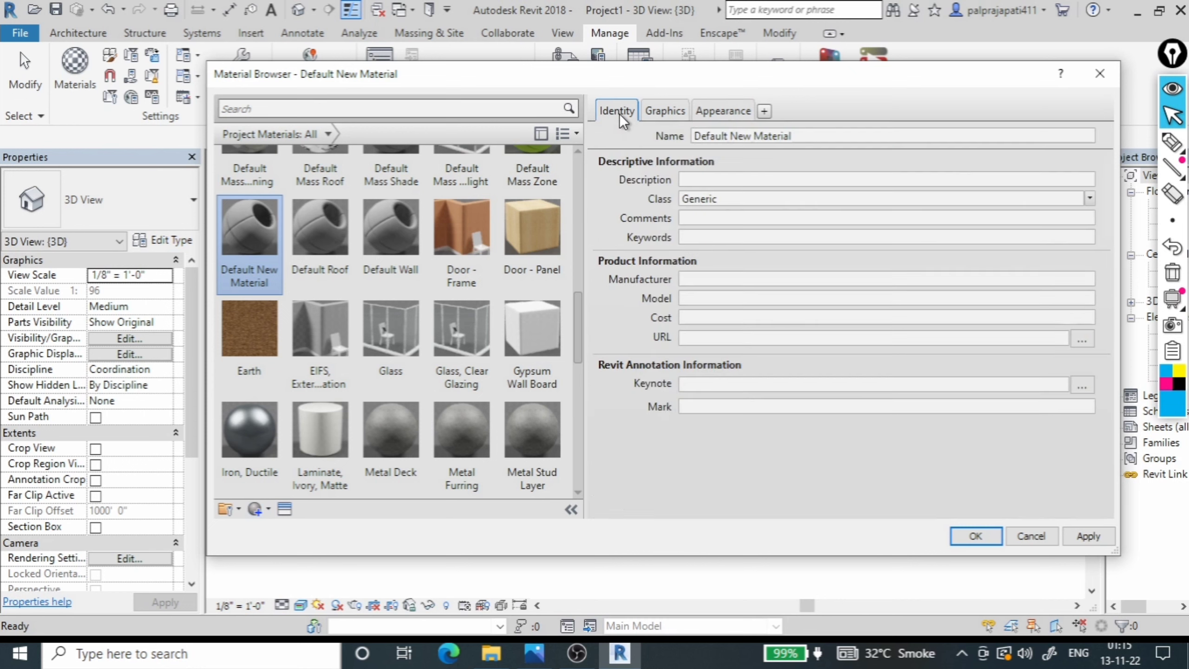
triple_click(723, 136)
type("3.")
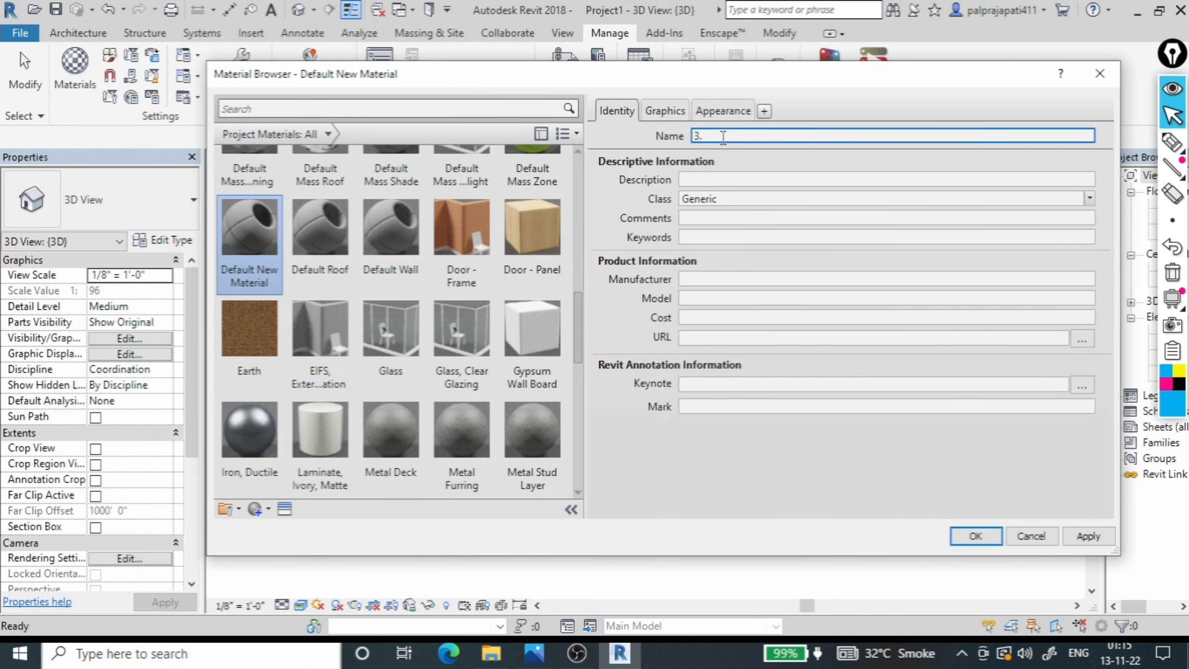
type("whitw")
key("BackSpace")
type("e")
type(" lamin")
key("BackSpace")
type("net")
Set the new material's class to Wood and make its shading use the render appearance
left_click(1089, 199)
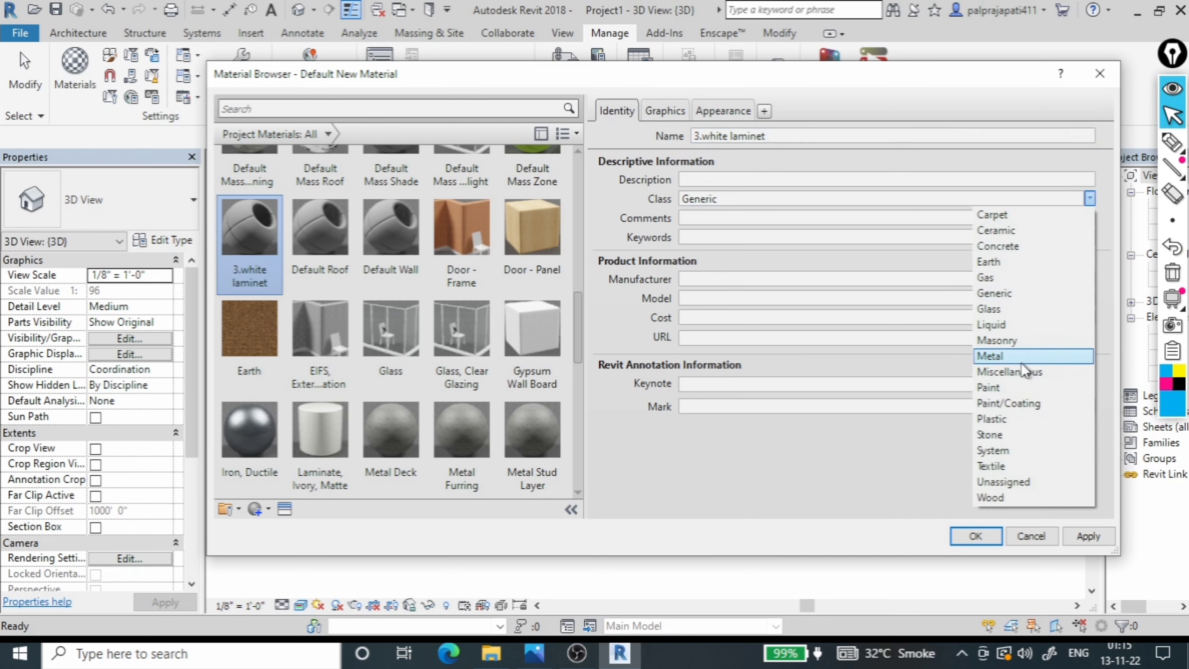
left_click(1024, 497)
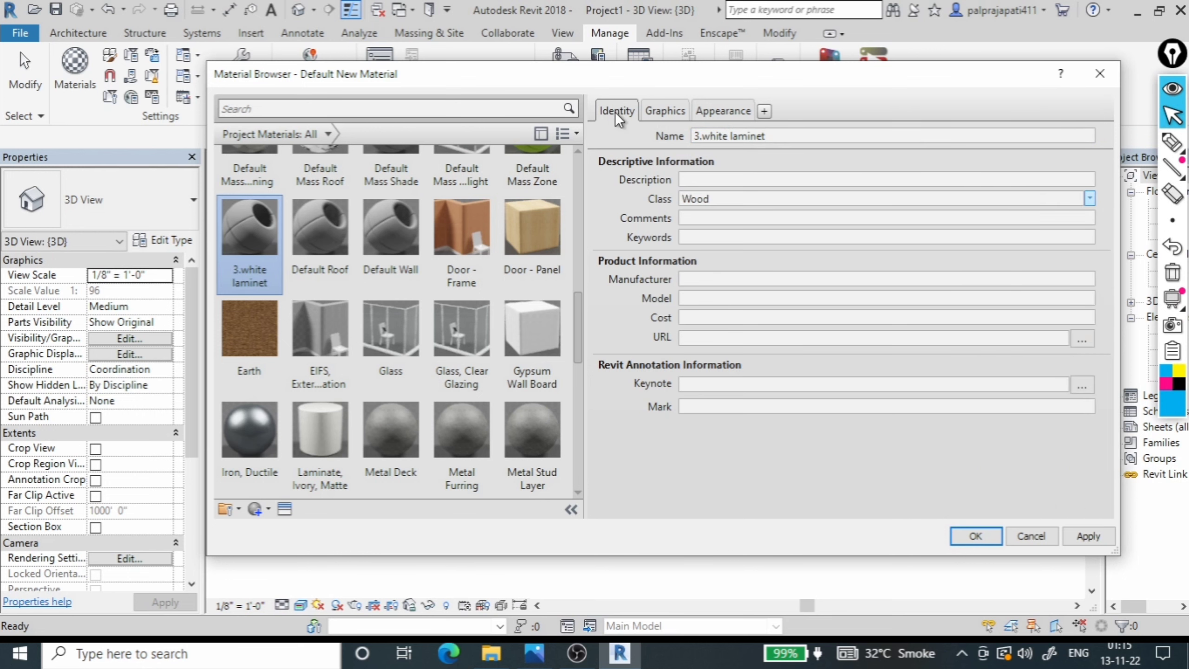
left_click(665, 111)
left_click(697, 151)
left_click(721, 112)
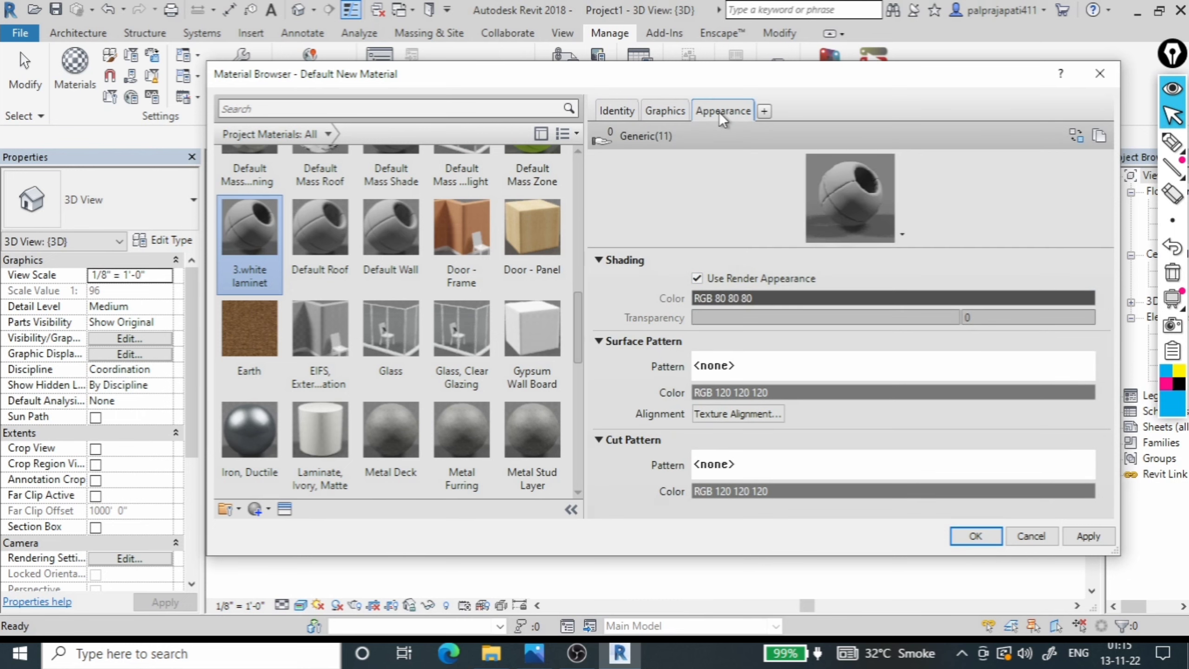
left_click(1076, 137)
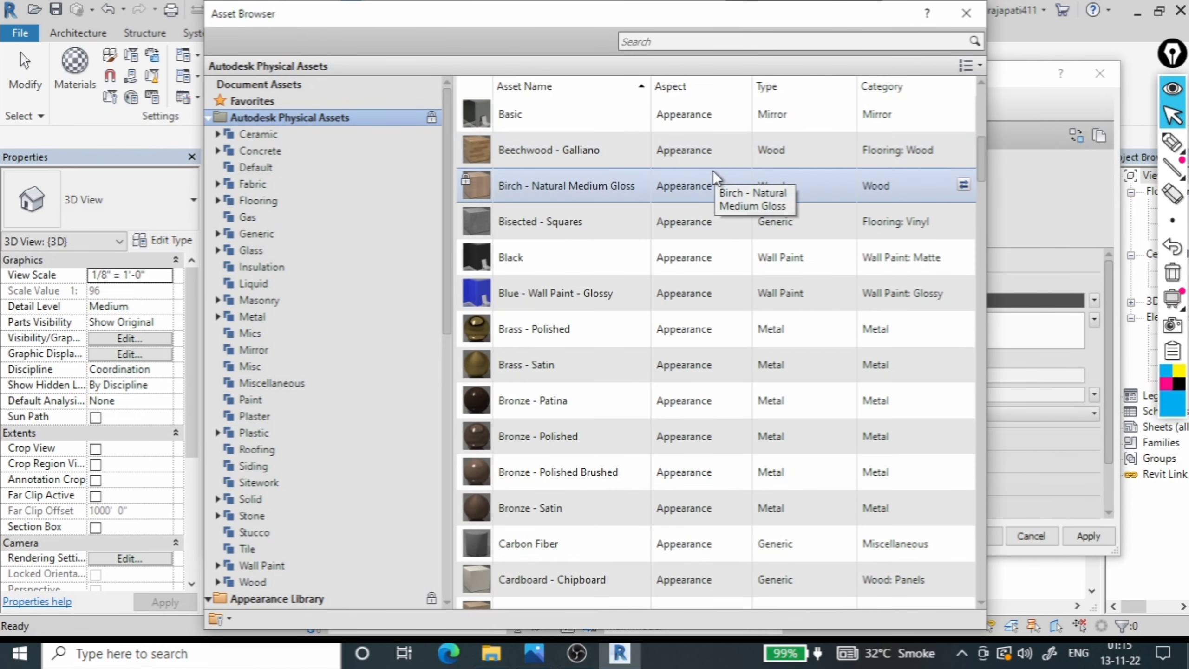
Search 'wood' and try White Oak, then Poplar, as the material's appearance
type("wood")
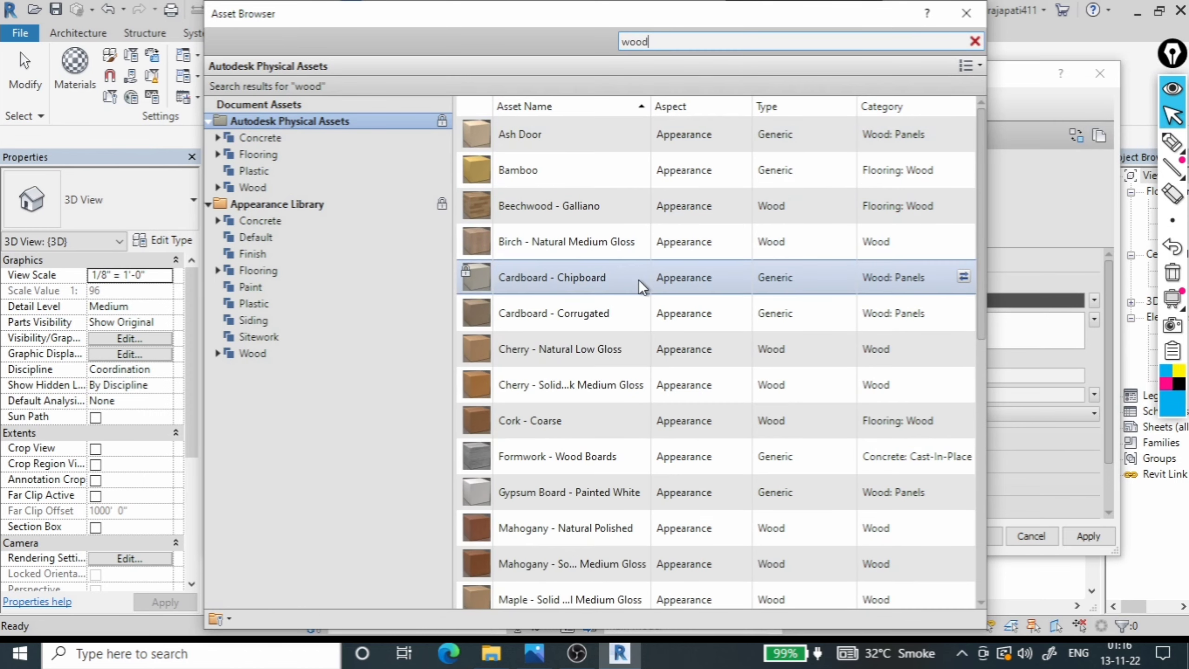
scroll(600, 416, "down", 2)
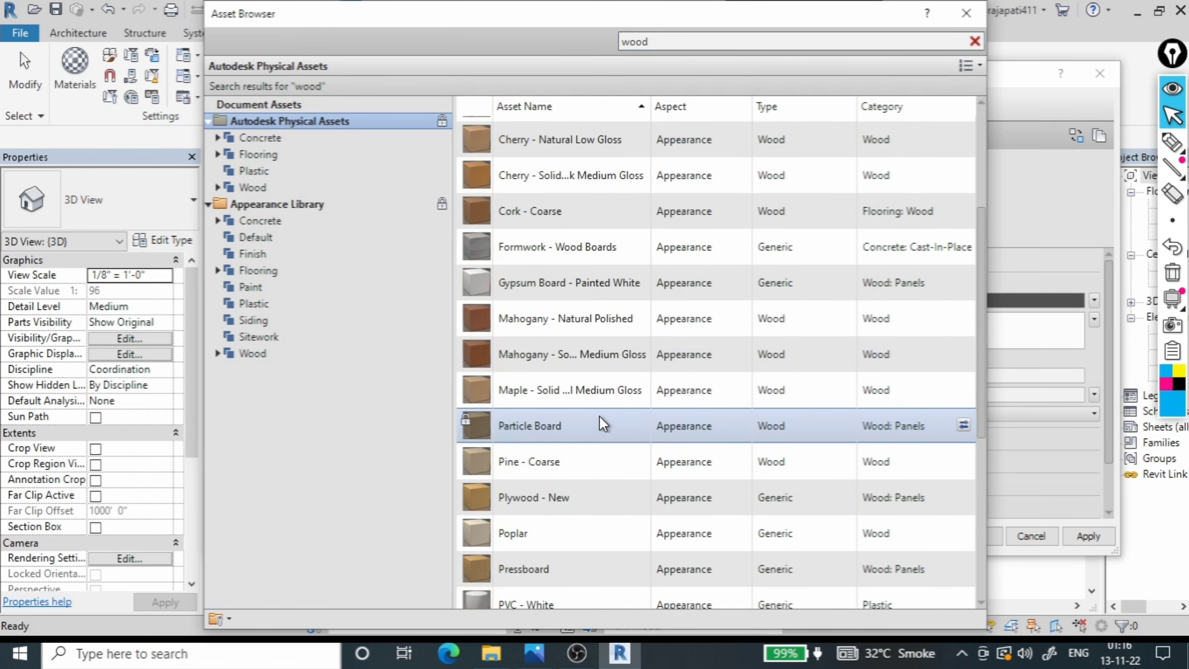
scroll(600, 417, "down", 2)
scroll(599, 416, "down", 3)
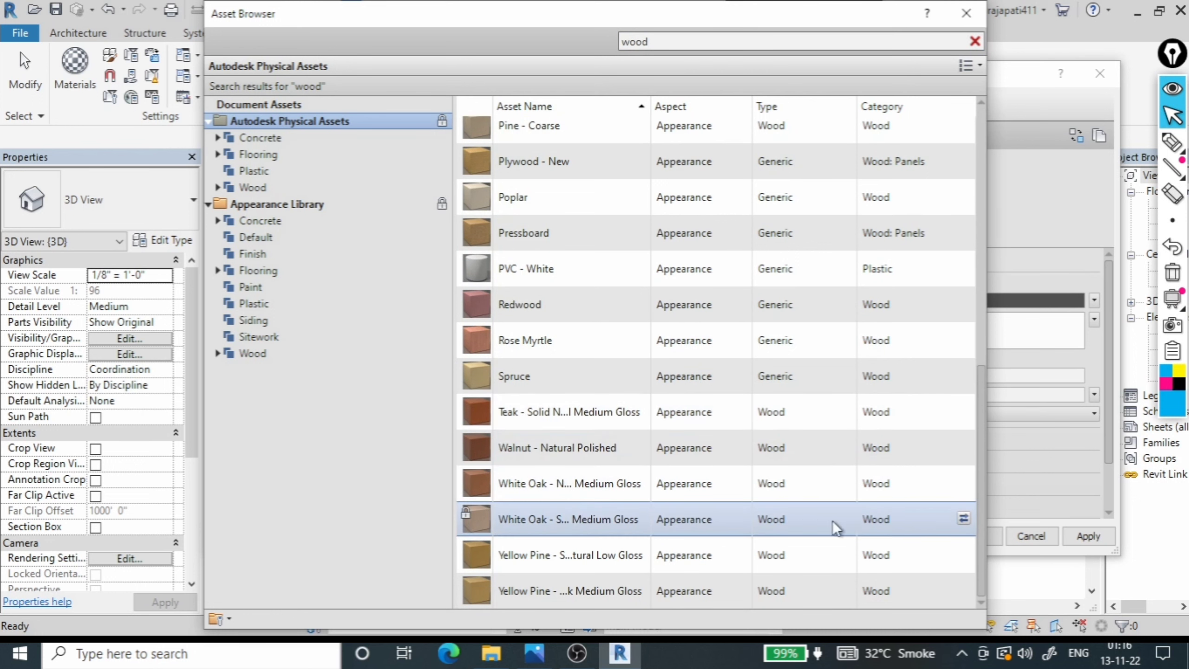
left_click(962, 521)
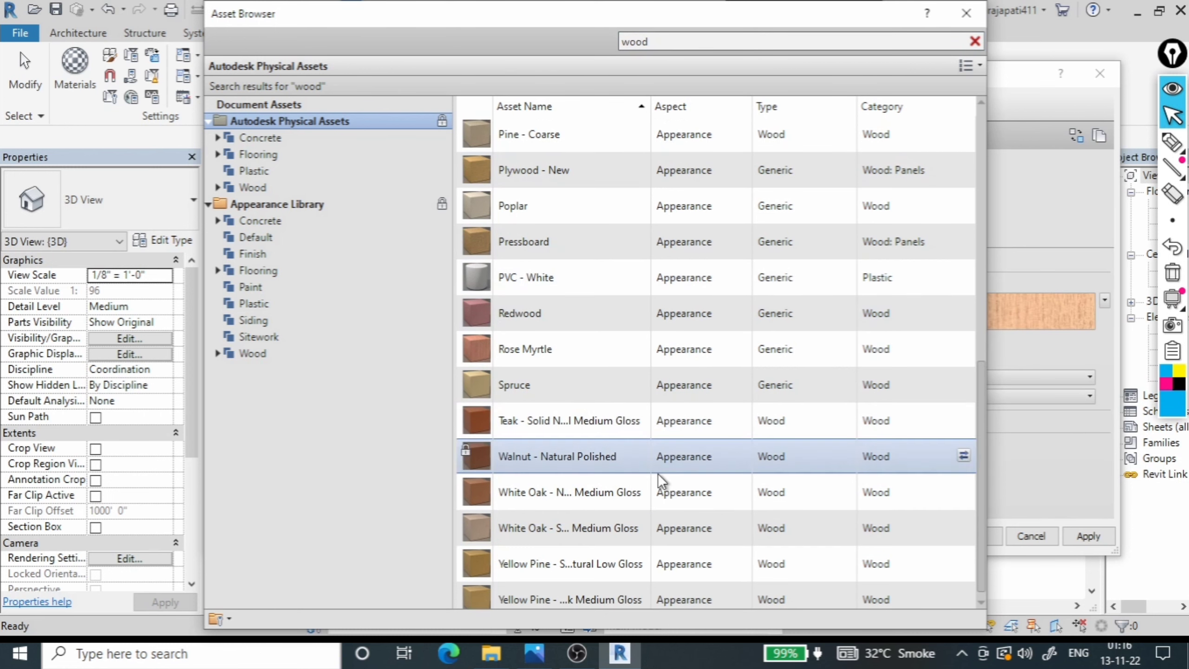
scroll(657, 475, "up", 3)
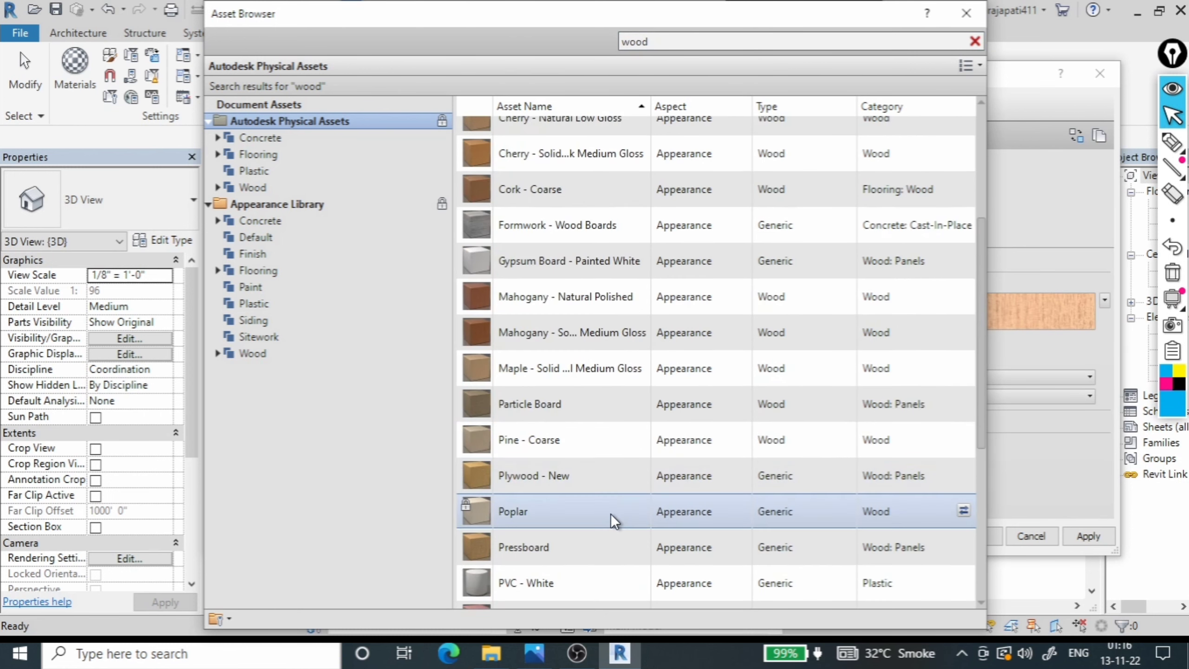
left_click(963, 509)
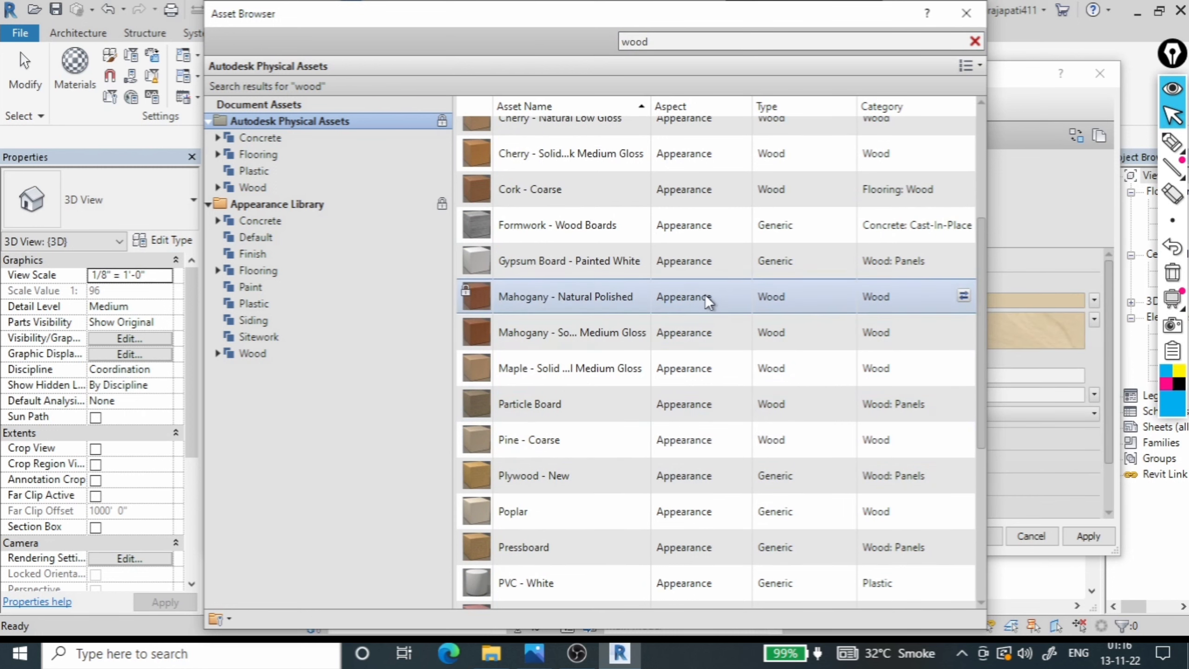
Filter the library to Paint and use the Wood - Painted White appearance instead
scroll(617, 290, "up", 2)
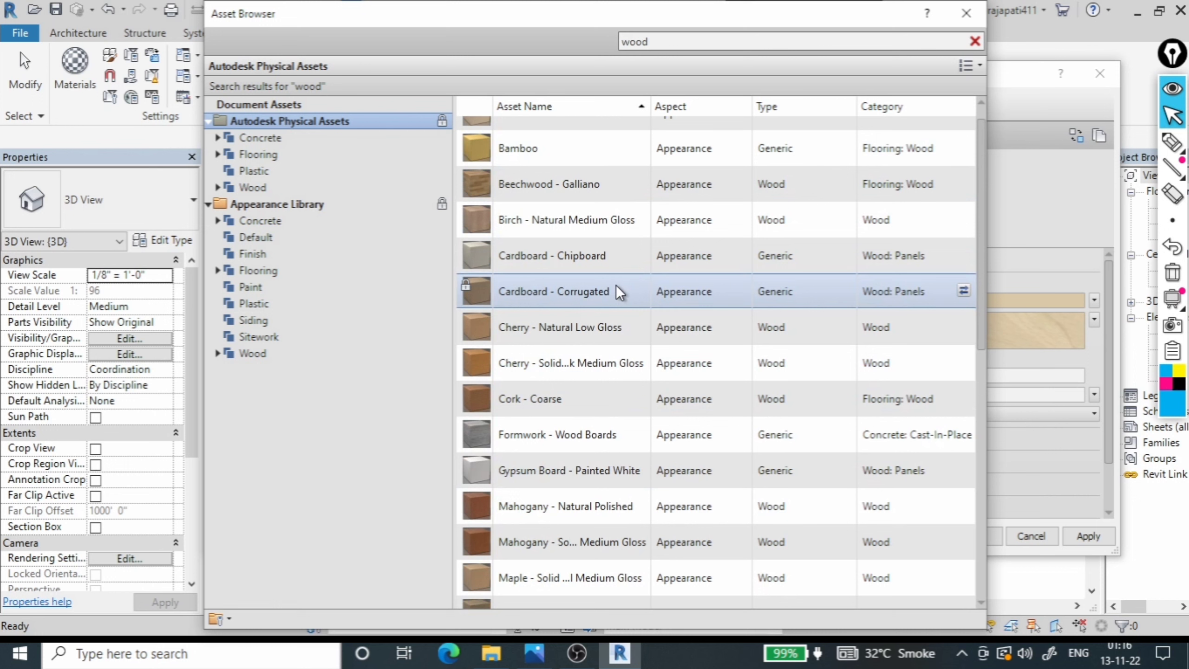
scroll(617, 285, "up", 1)
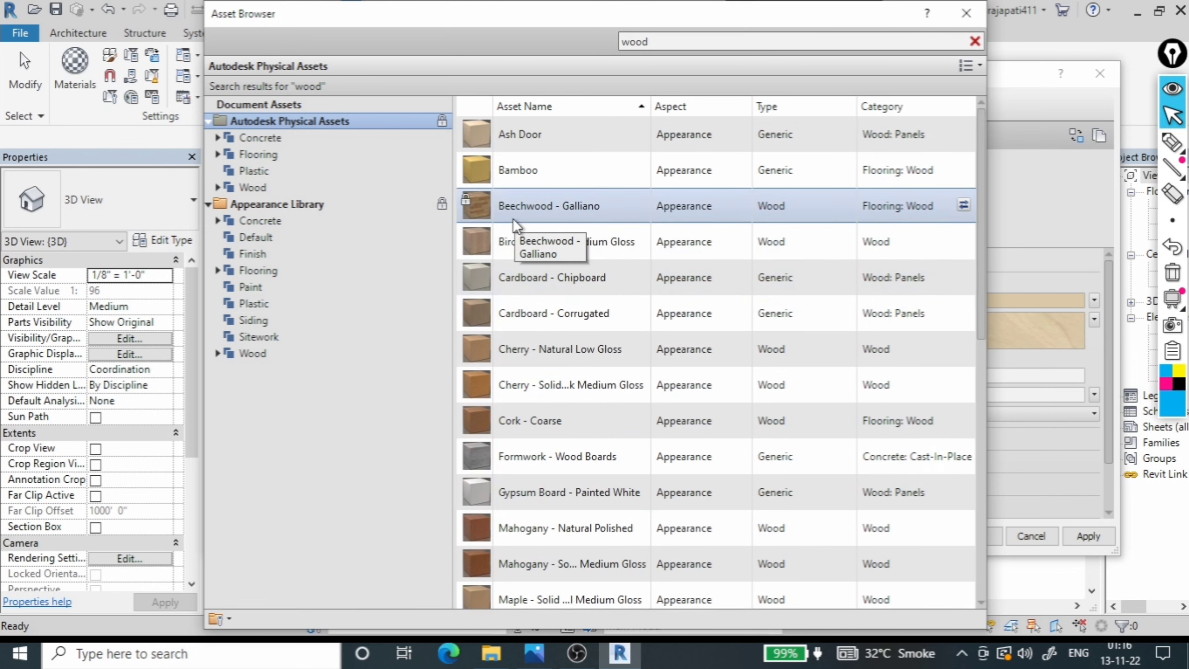
left_click(280, 289)
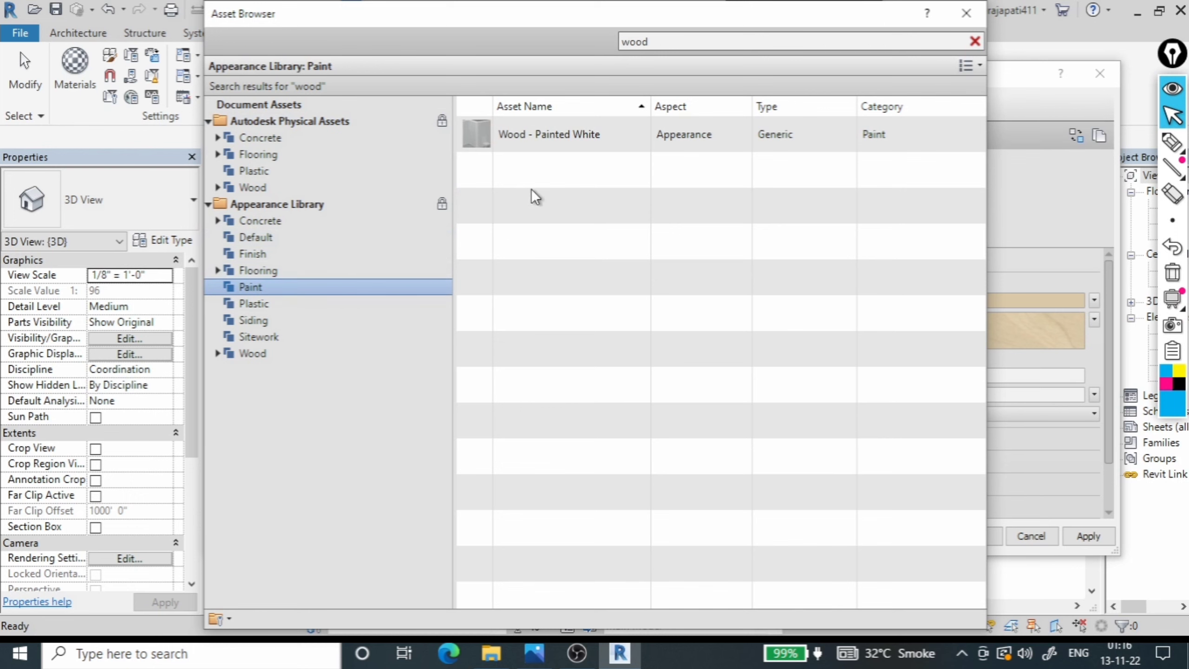
mouse_move(725, 133)
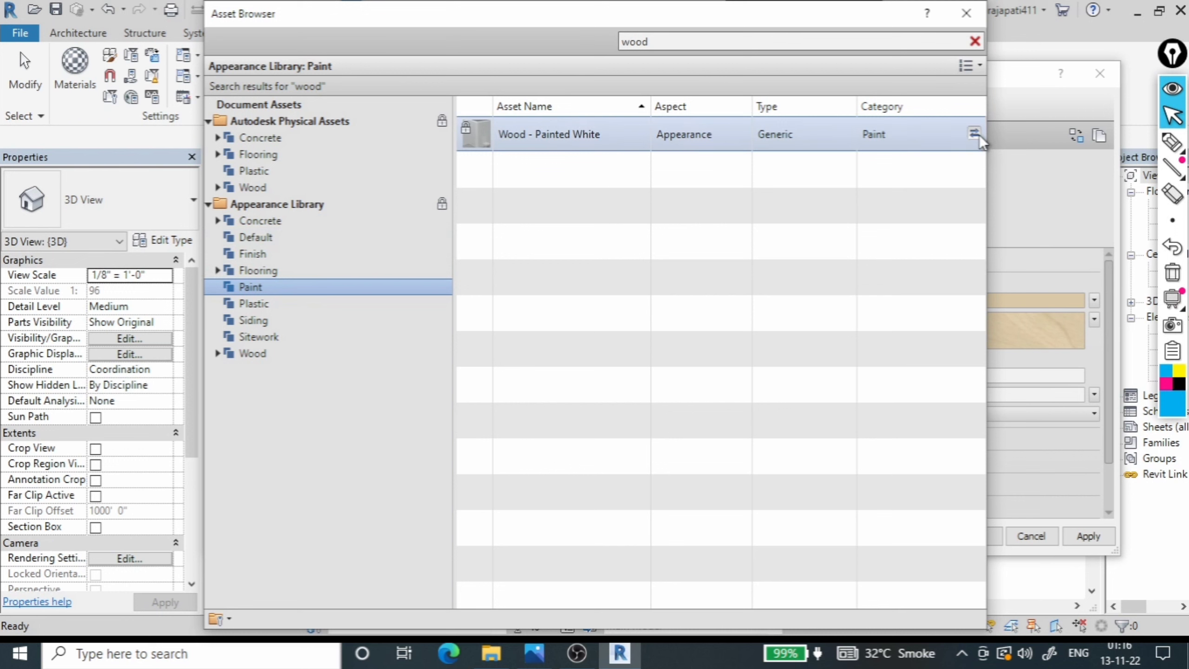
left_click(978, 134)
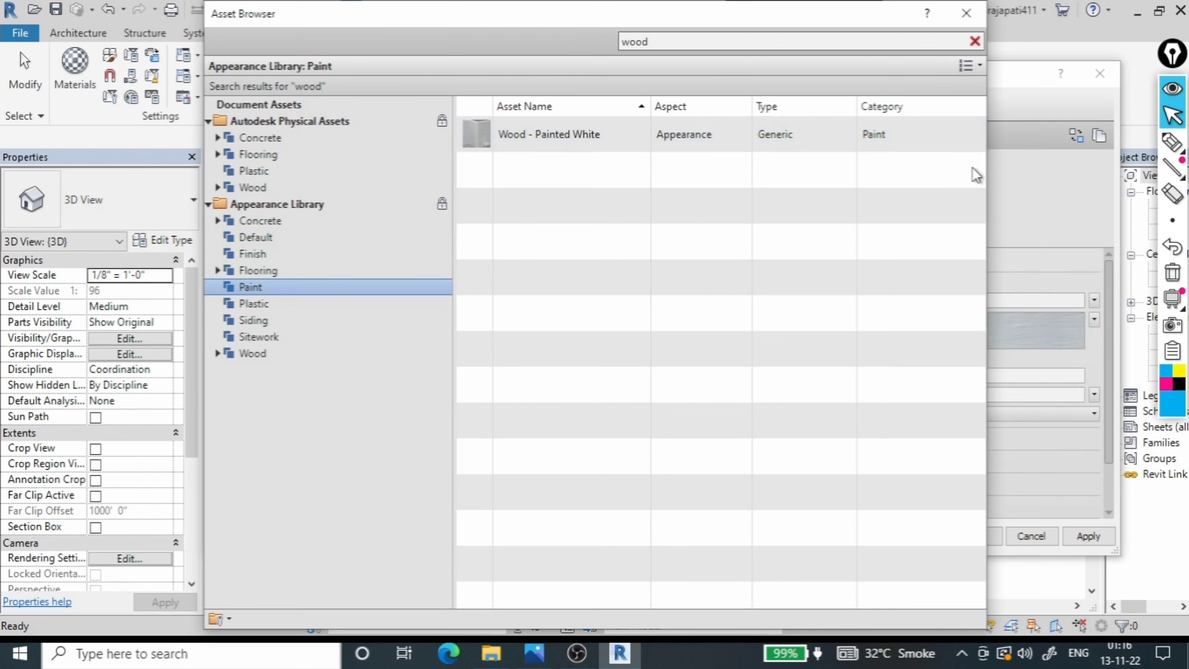
left_click(976, 18)
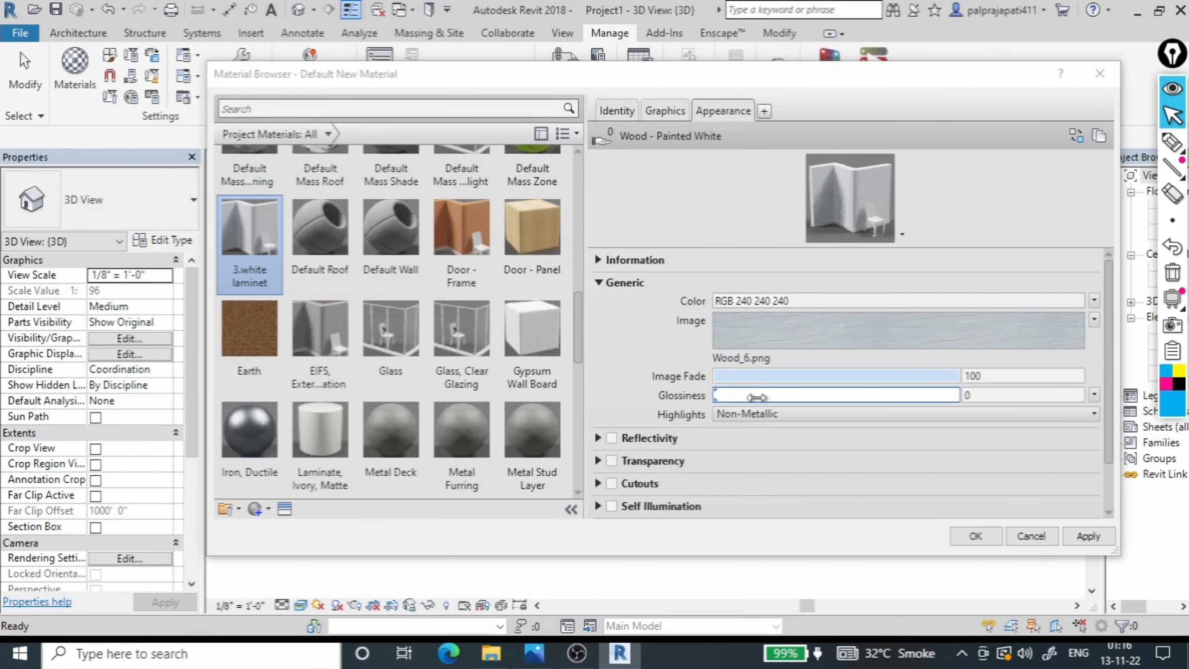
Apply and close the Material Browser, then compare the 3D TV unit with the reference photo
left_click(1104, 536)
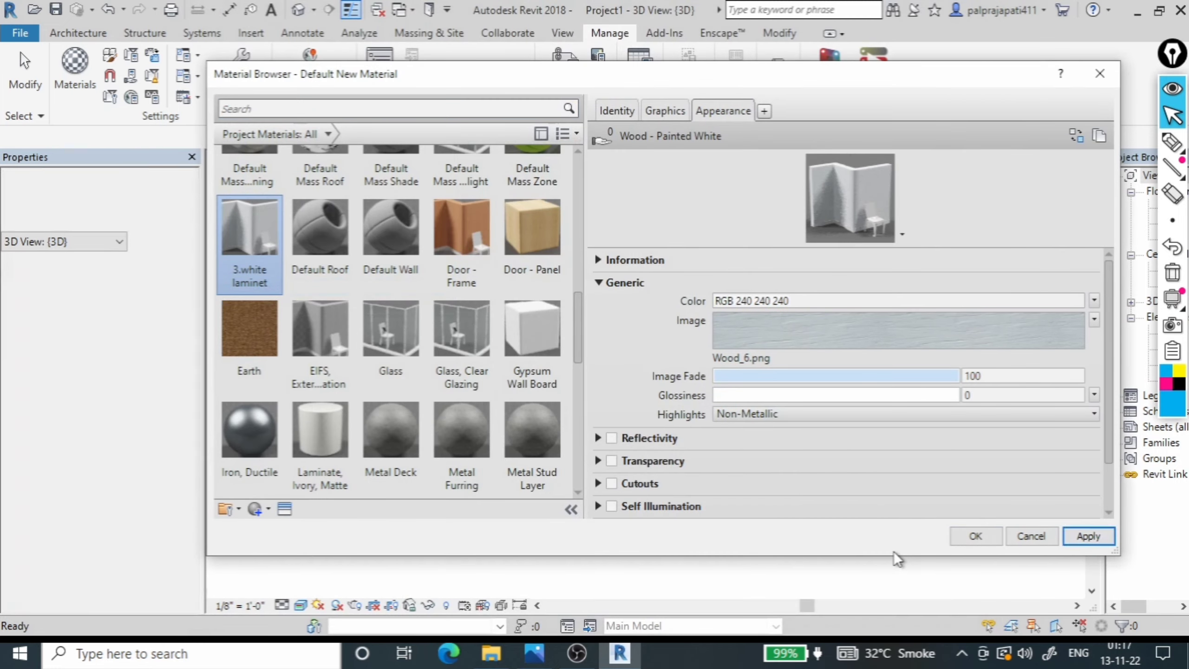
left_click(969, 538)
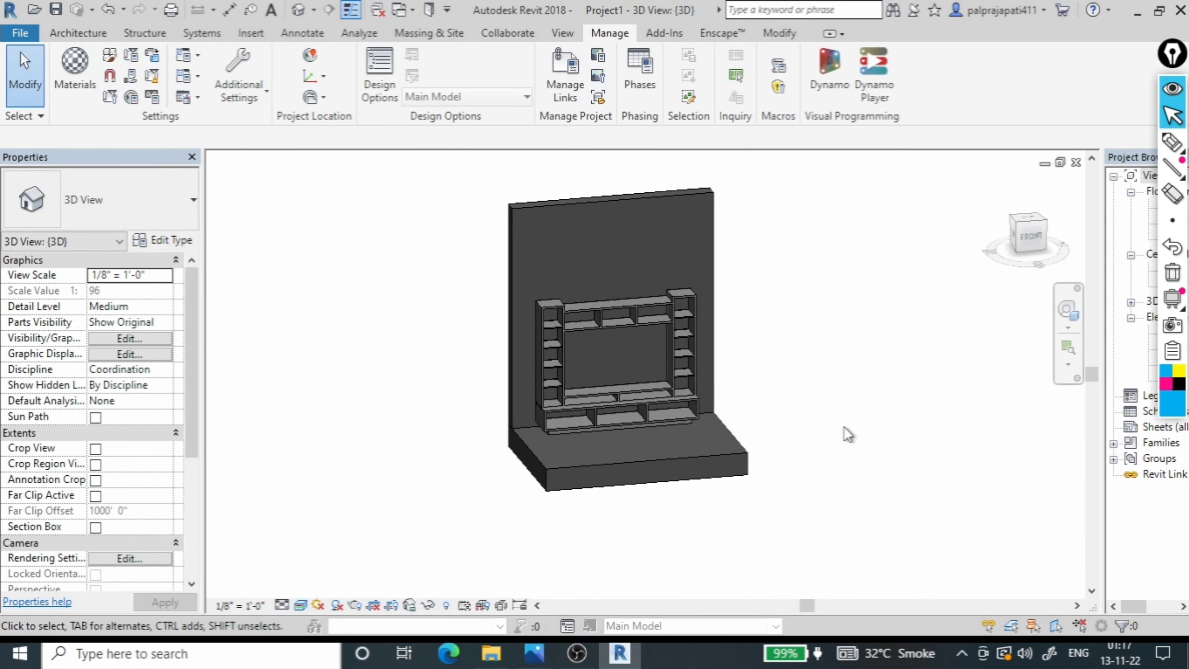
left_click(570, 434)
scroll(570, 434, "up", 1)
scroll(570, 434, "up", 3)
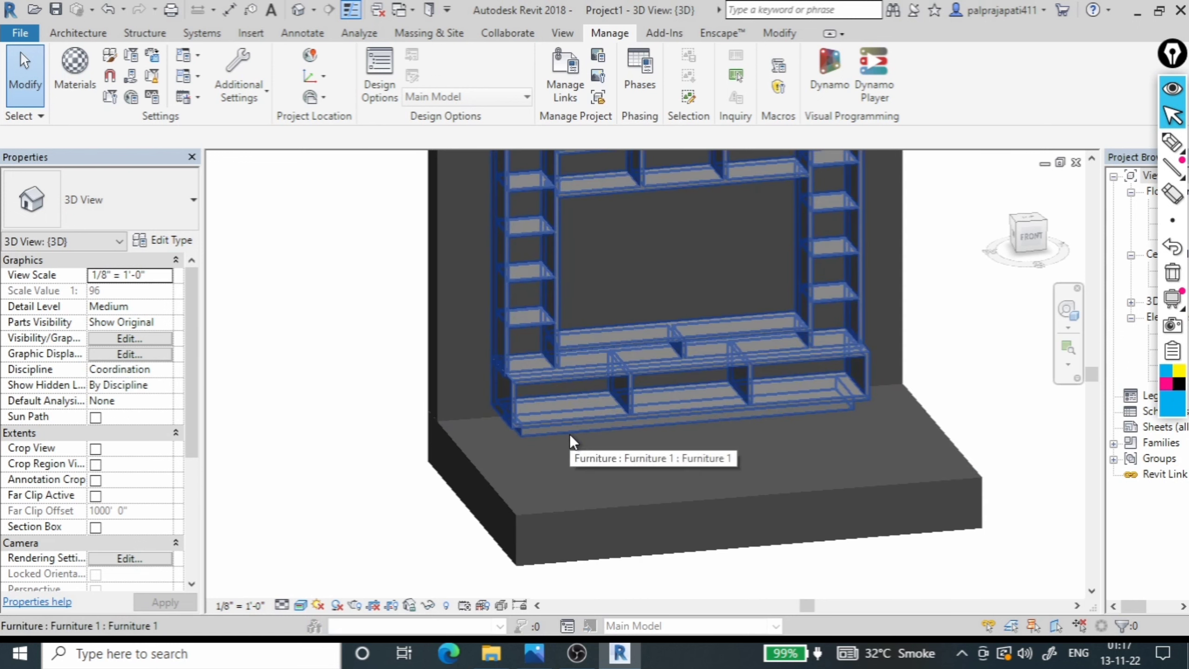
left_click(325, 428)
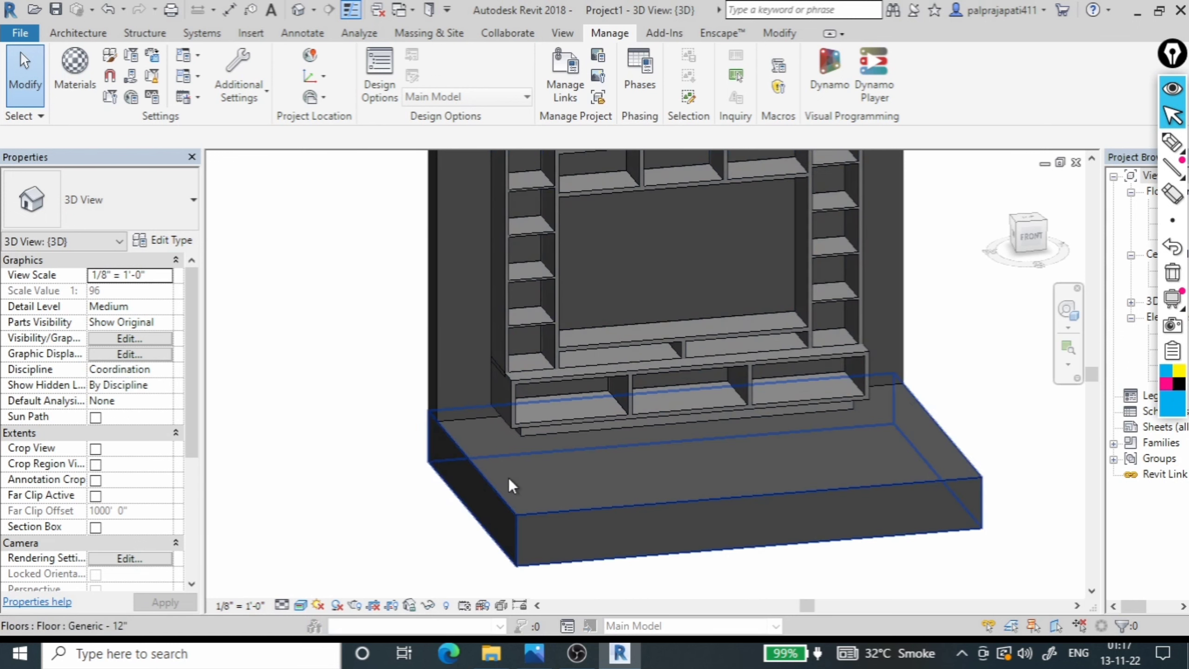
scroll(509, 478, "down", 2)
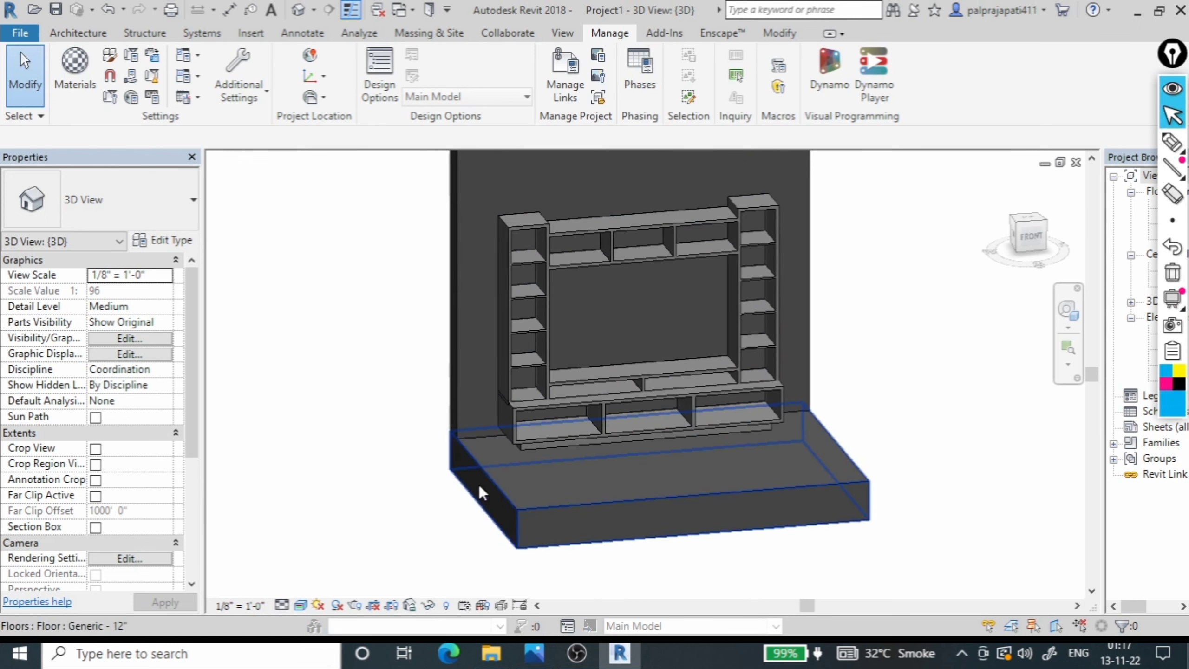
left_click(537, 656)
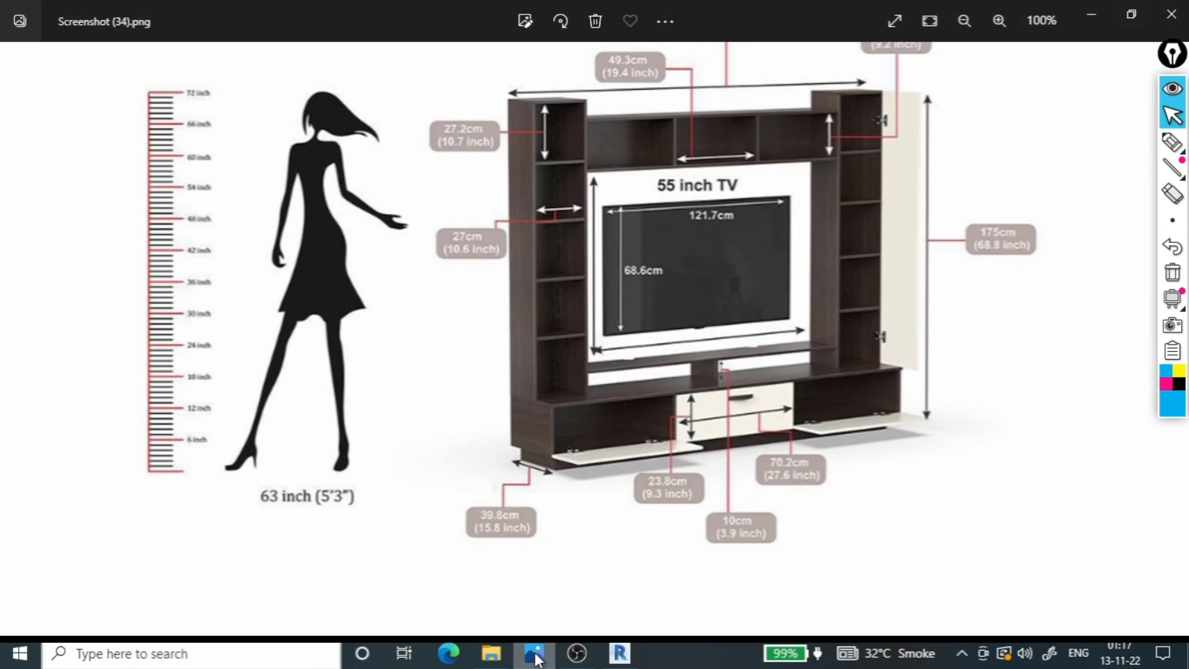
left_click(536, 656)
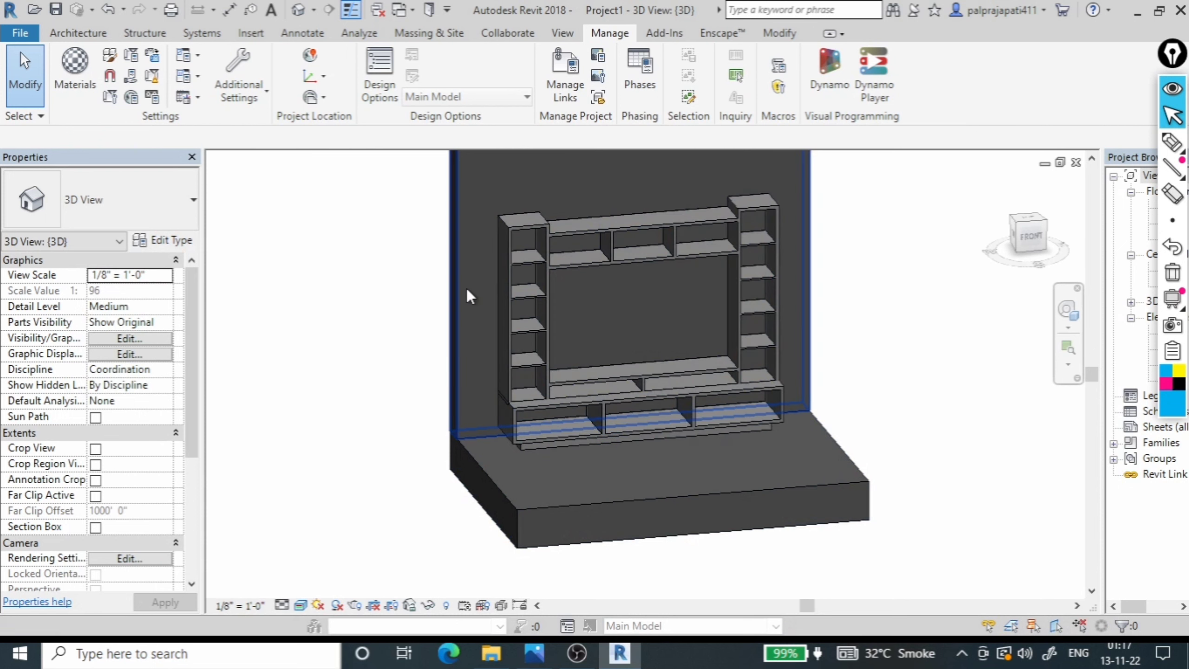
Paint the back wall face with the 1.paint material
key("p")
key("t")
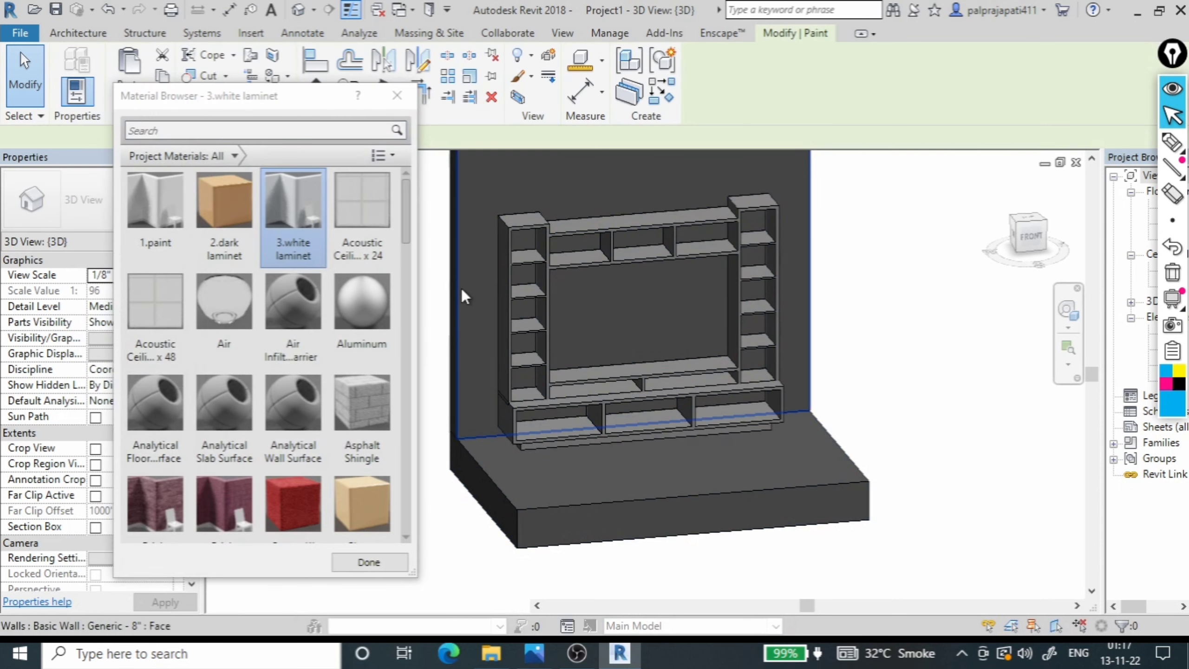
left_click(178, 220)
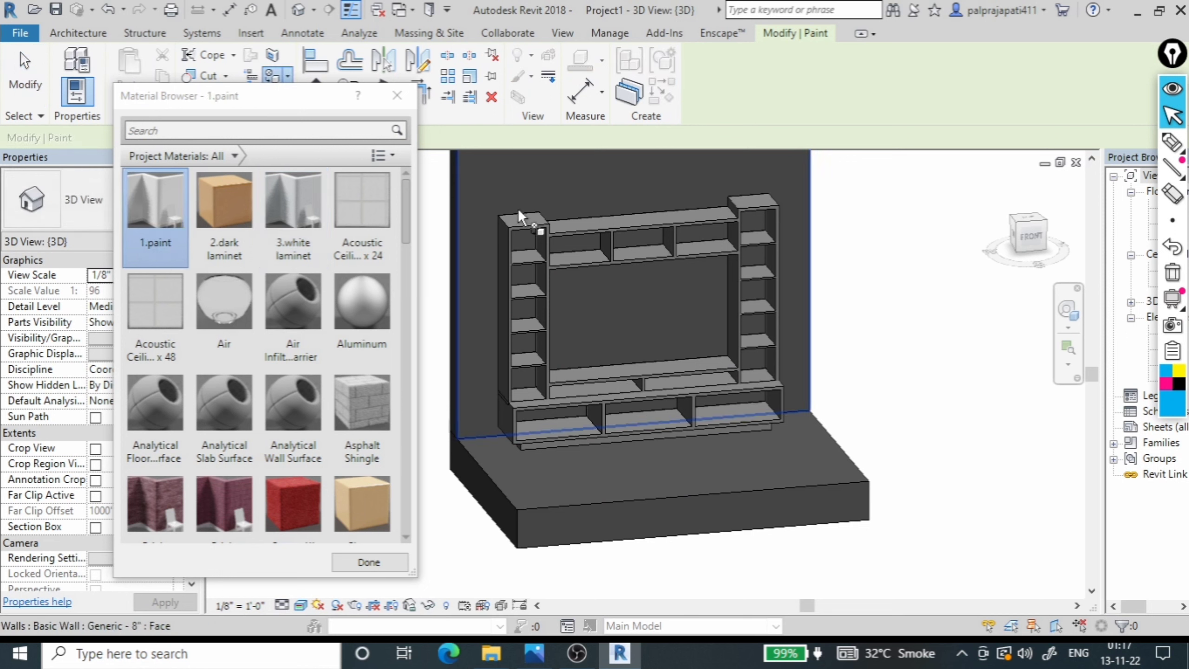
left_click(512, 169)
Paint the floor slab's top face with Tile, Mosaic, Gray, then exit Paint
scroll(277, 413, "down", 3)
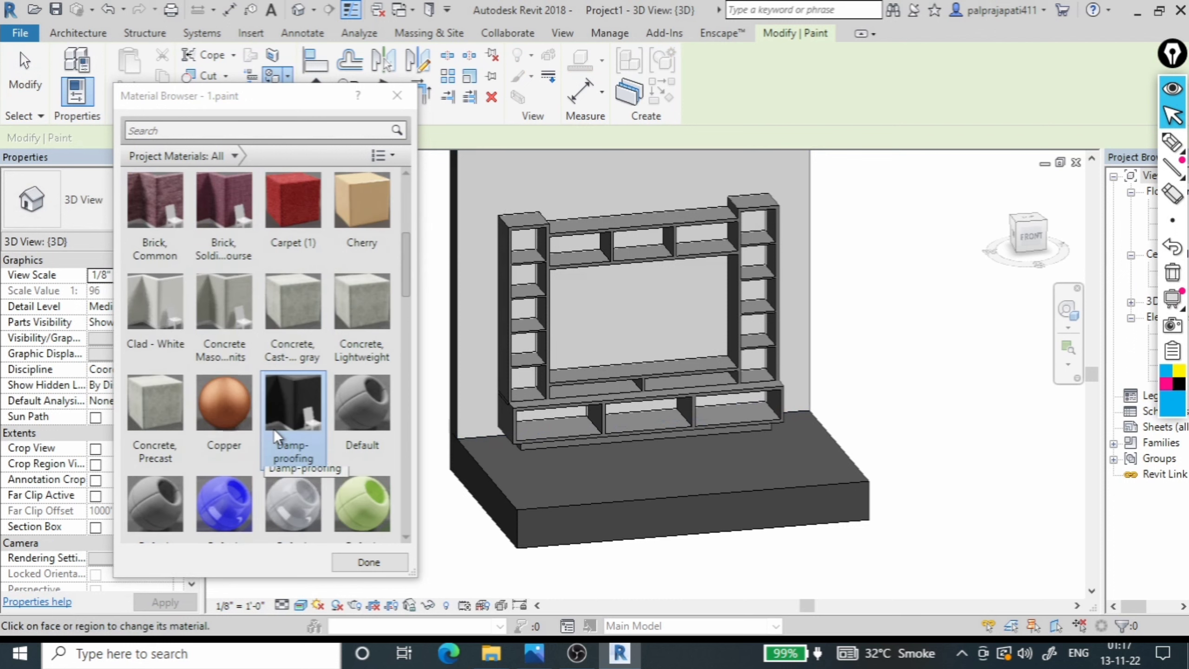
scroll(275, 432, "down", 3)
scroll(274, 432, "down", 3)
scroll(275, 432, "down", 3)
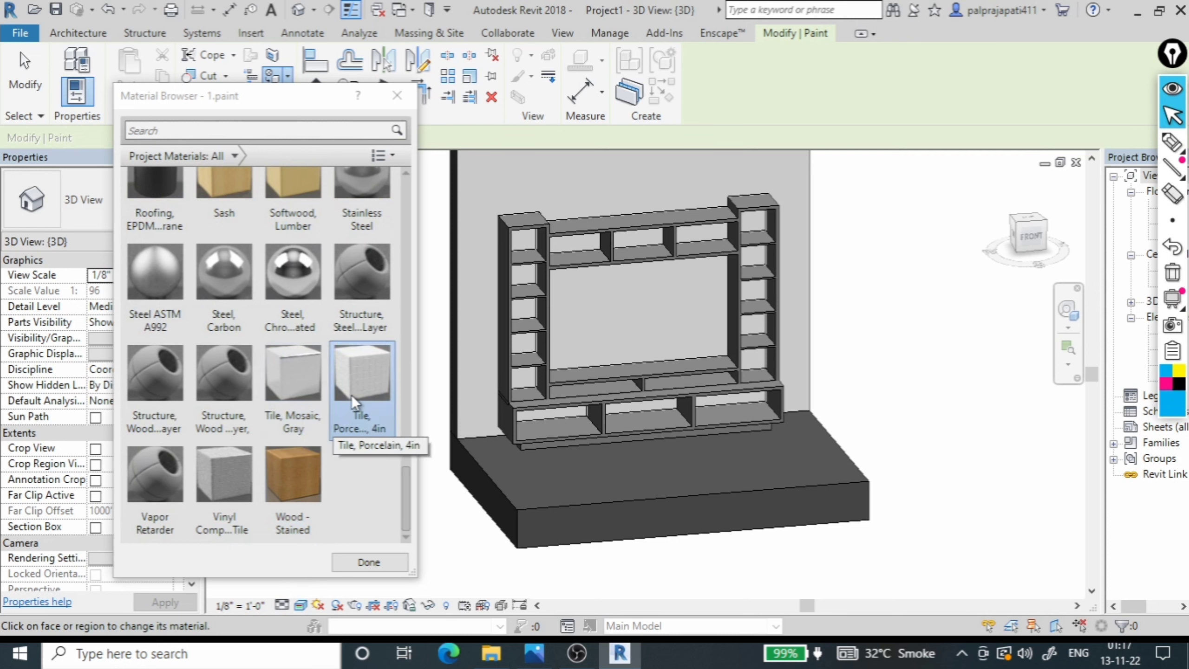
left_click(295, 396)
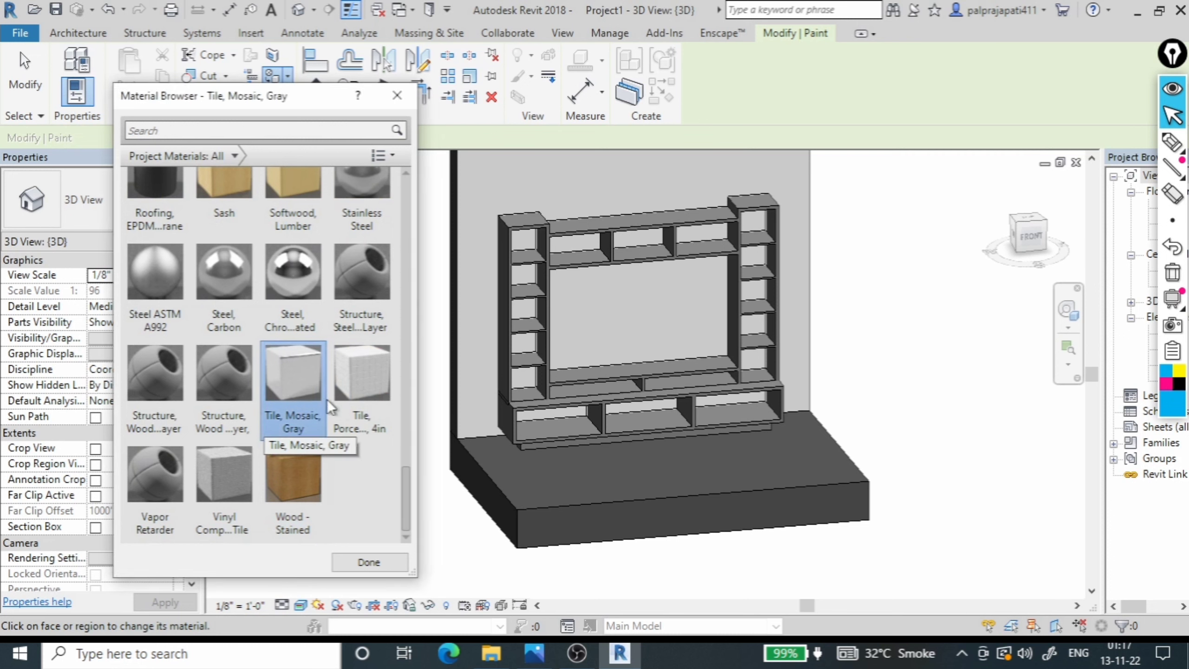
left_click(551, 464)
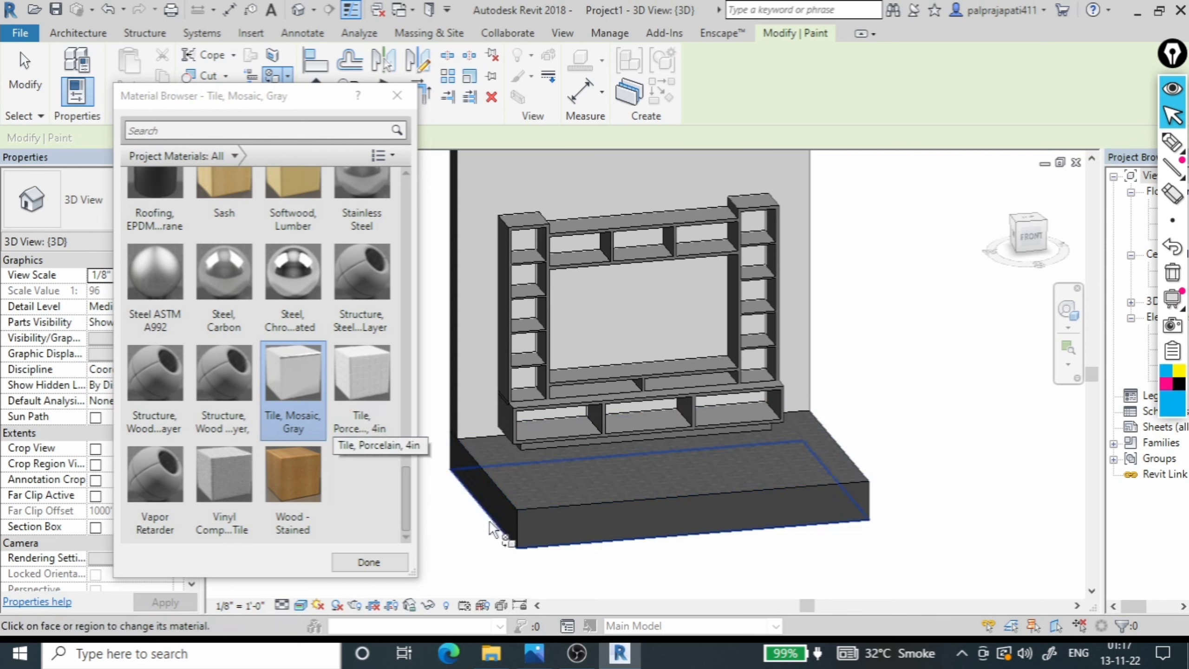
scroll(329, 356, "up", 10)
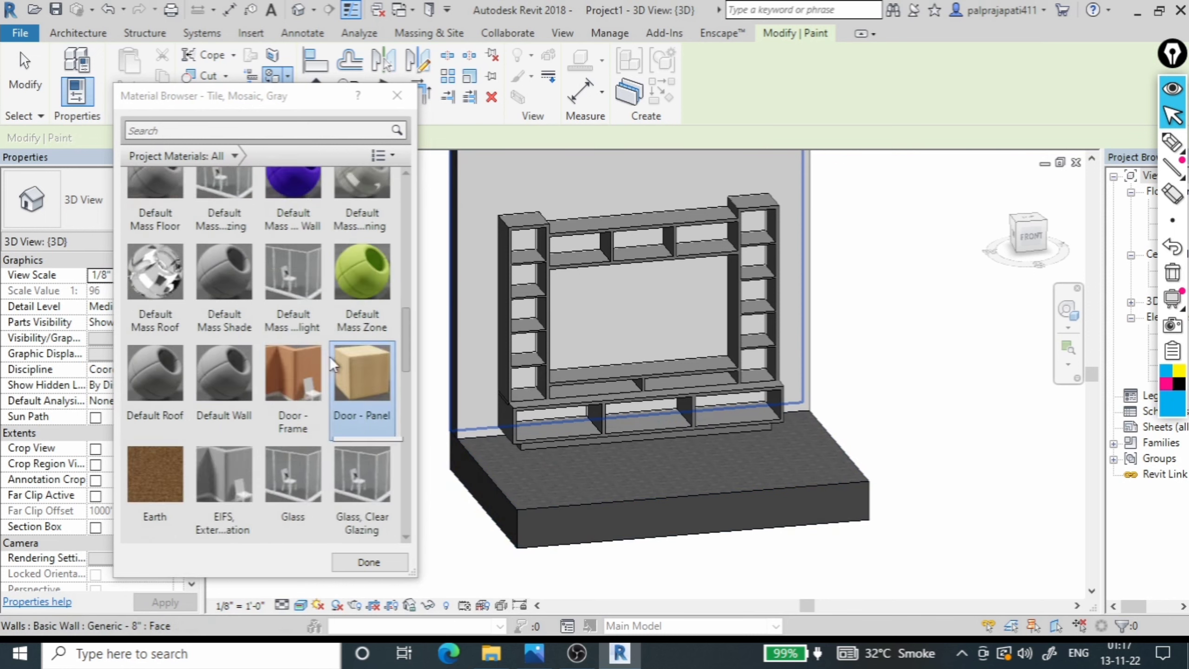
scroll(320, 355, "up", 5)
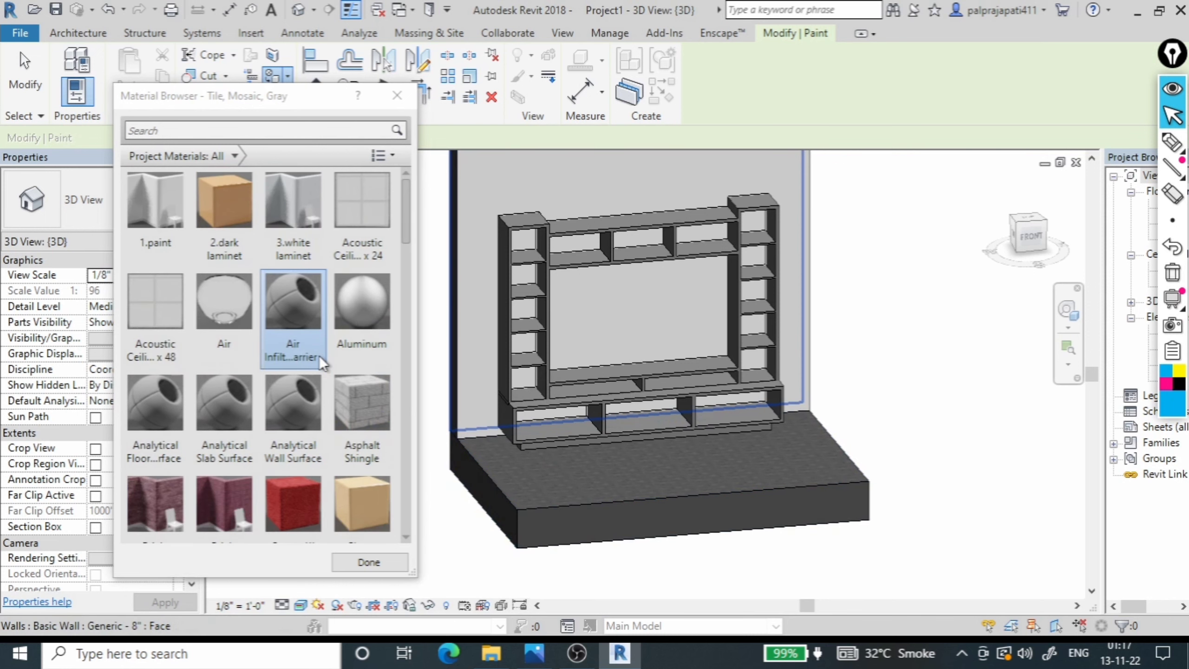
left_click(228, 208)
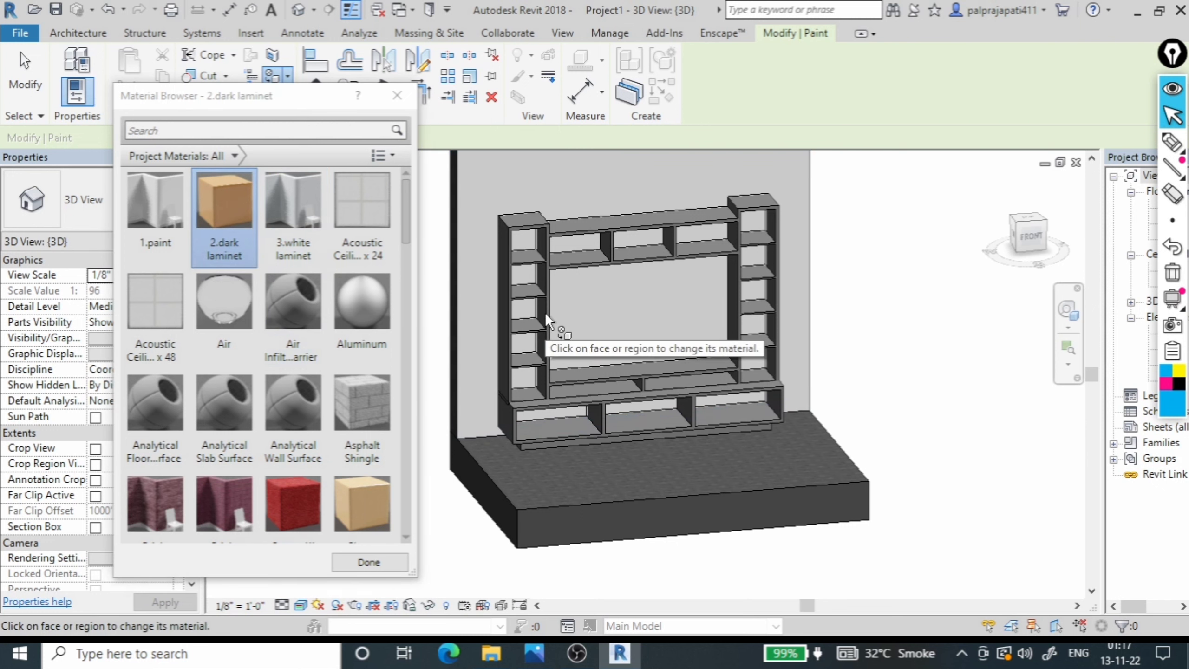
key("Escape")
key("Escape")
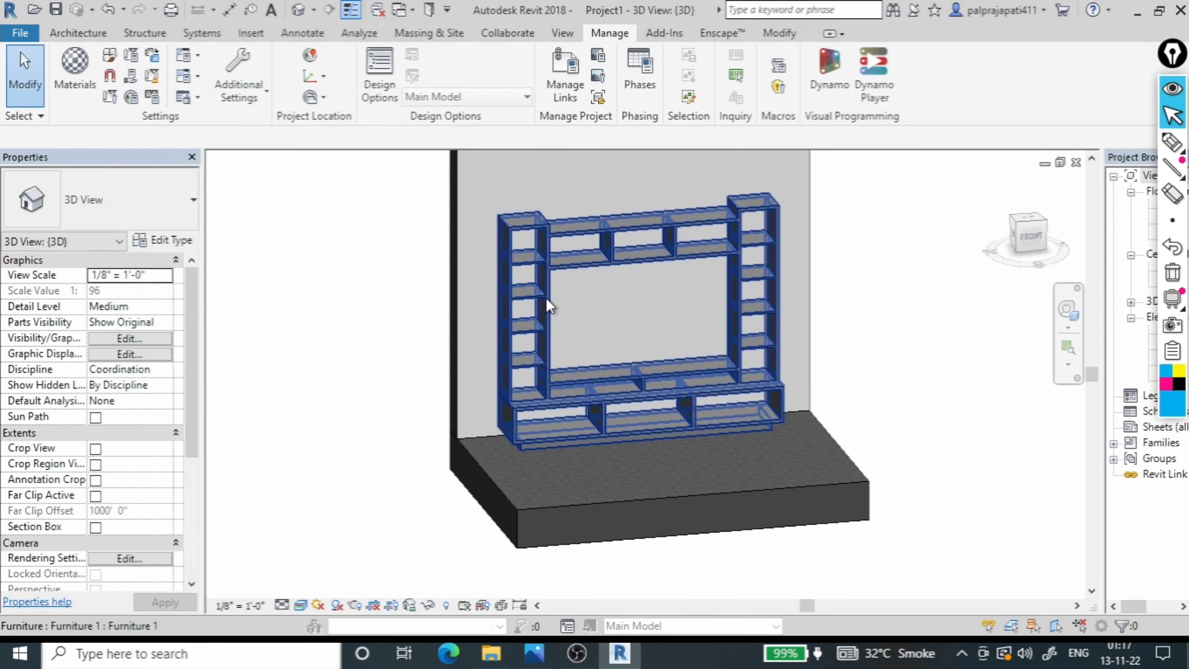
Set the upper shelf extrusion's material to 2.dark laminet
left_click(546, 298)
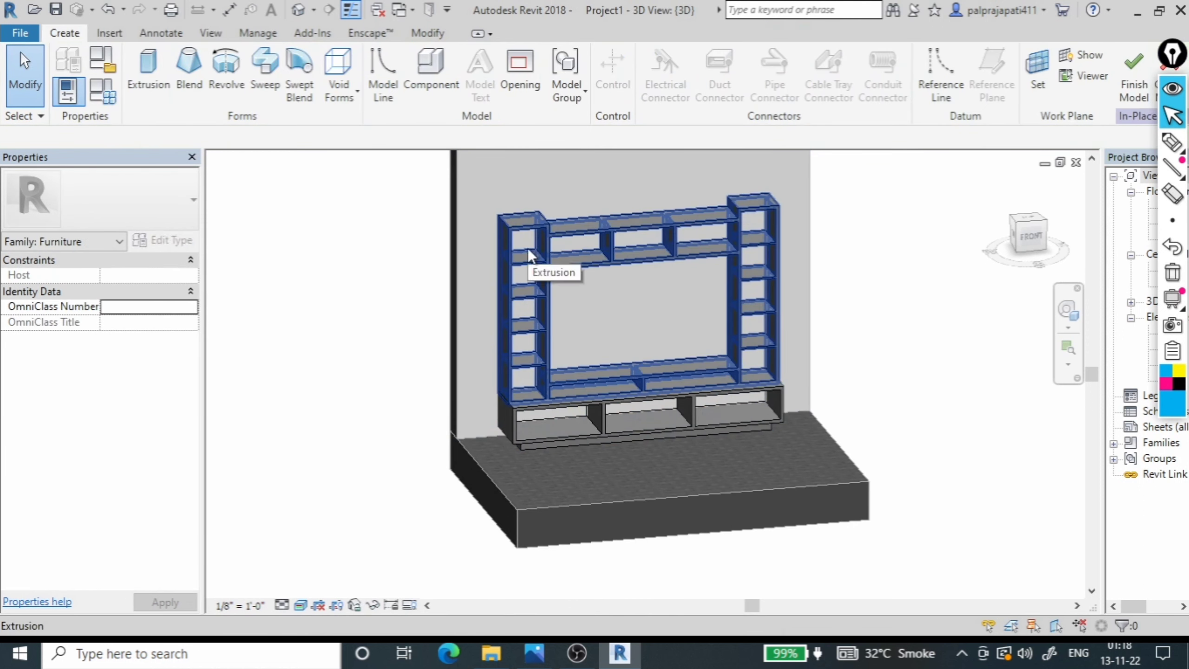
left_click(518, 281)
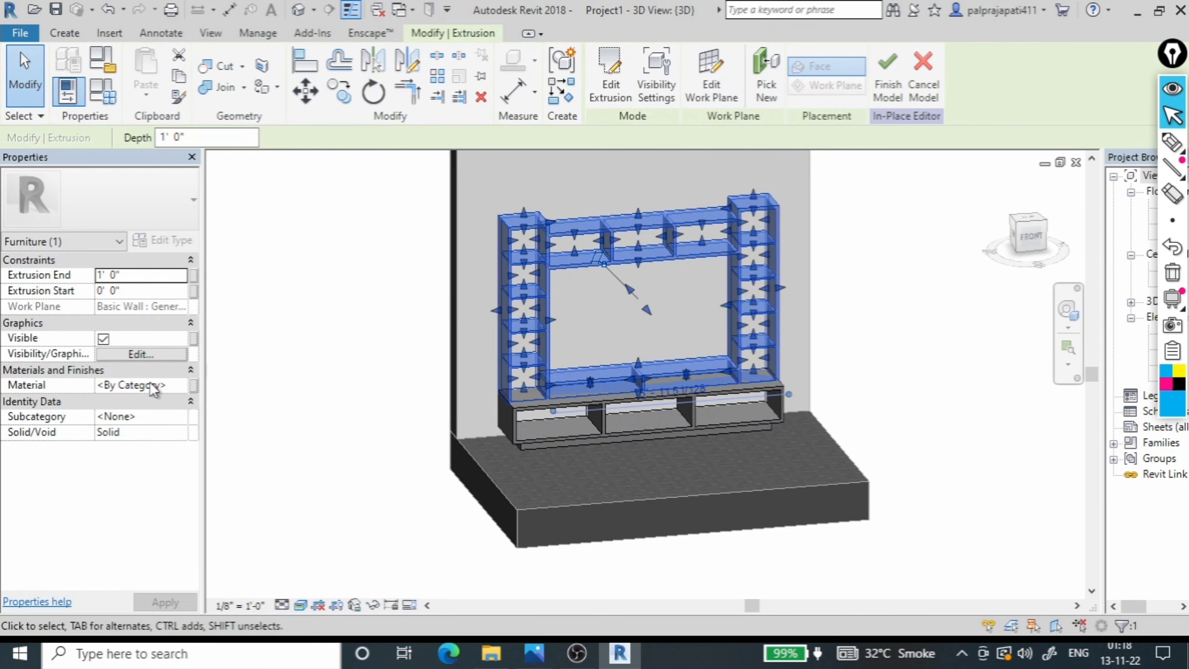
left_click(176, 385)
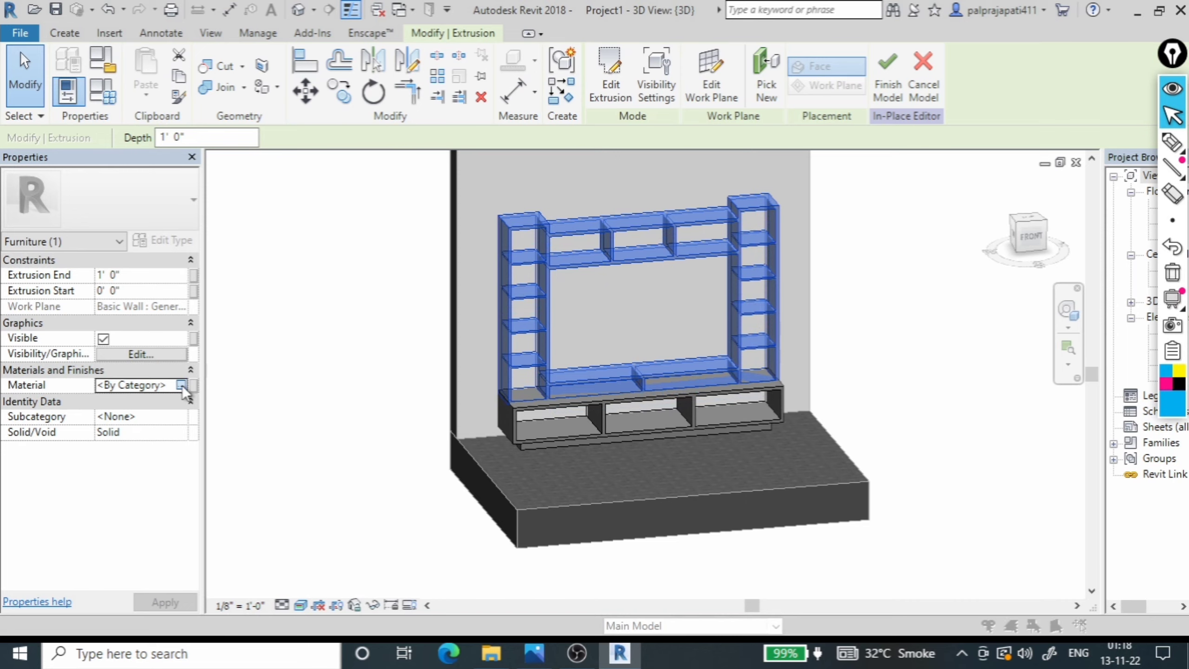
left_click(182, 386)
left_click(321, 182)
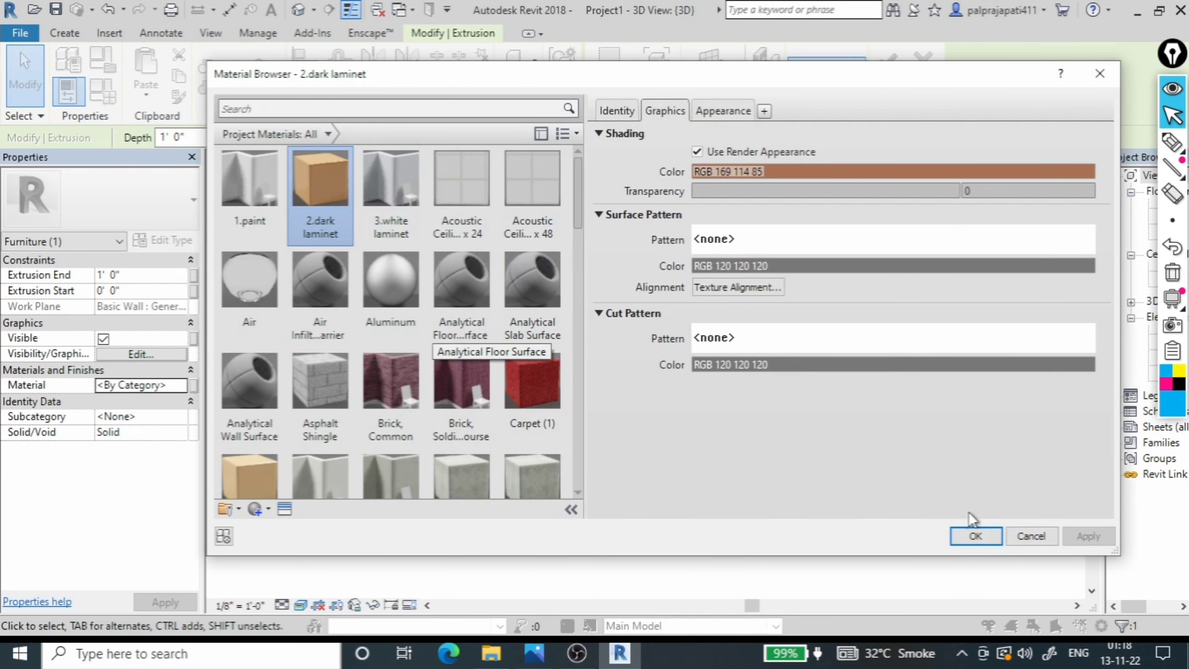
left_click(976, 536)
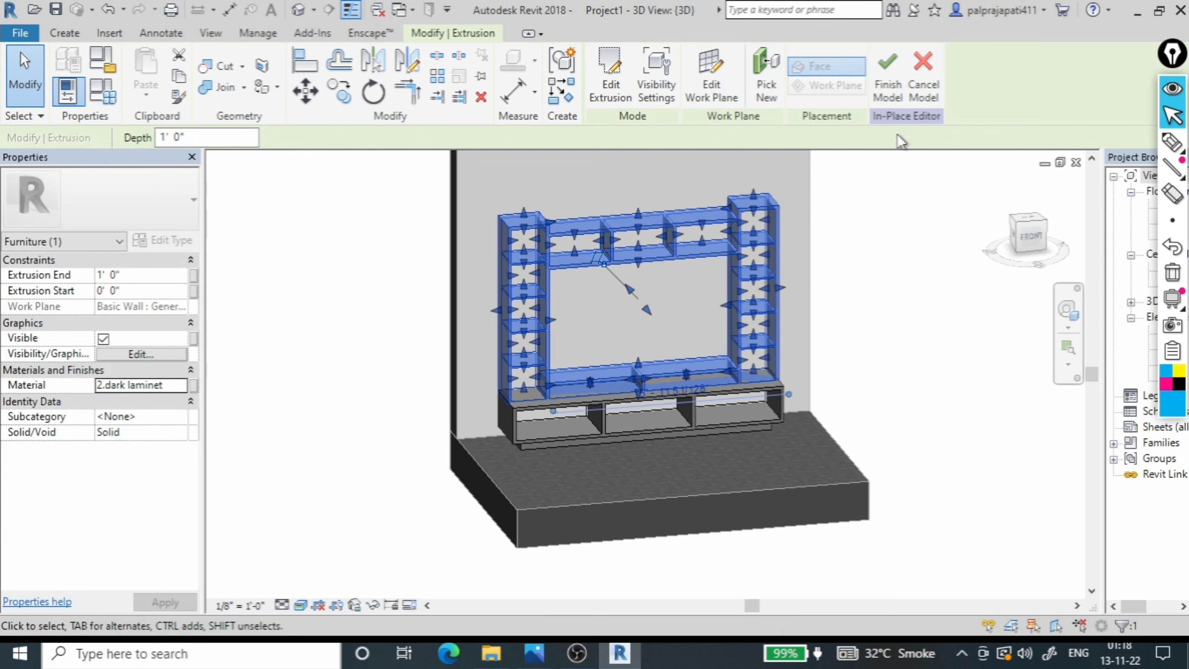
Set the lower cabinet and base strip extrusions to 2.dark laminet as well
left_click(693, 424)
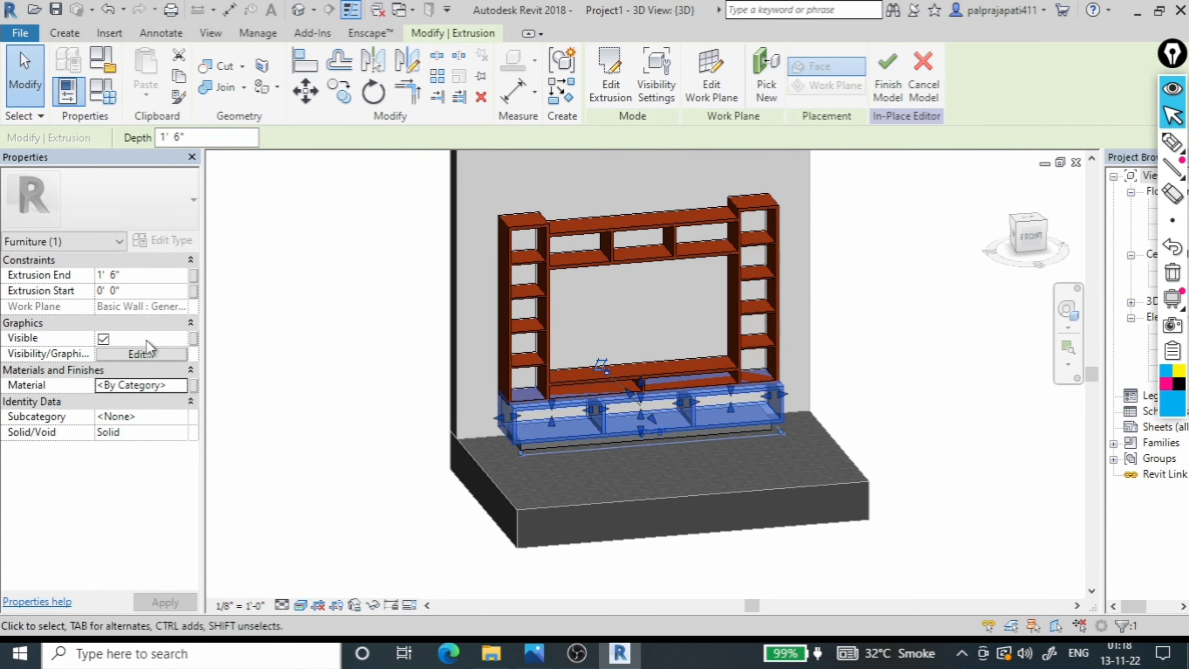
left_click(180, 385)
left_click(181, 386)
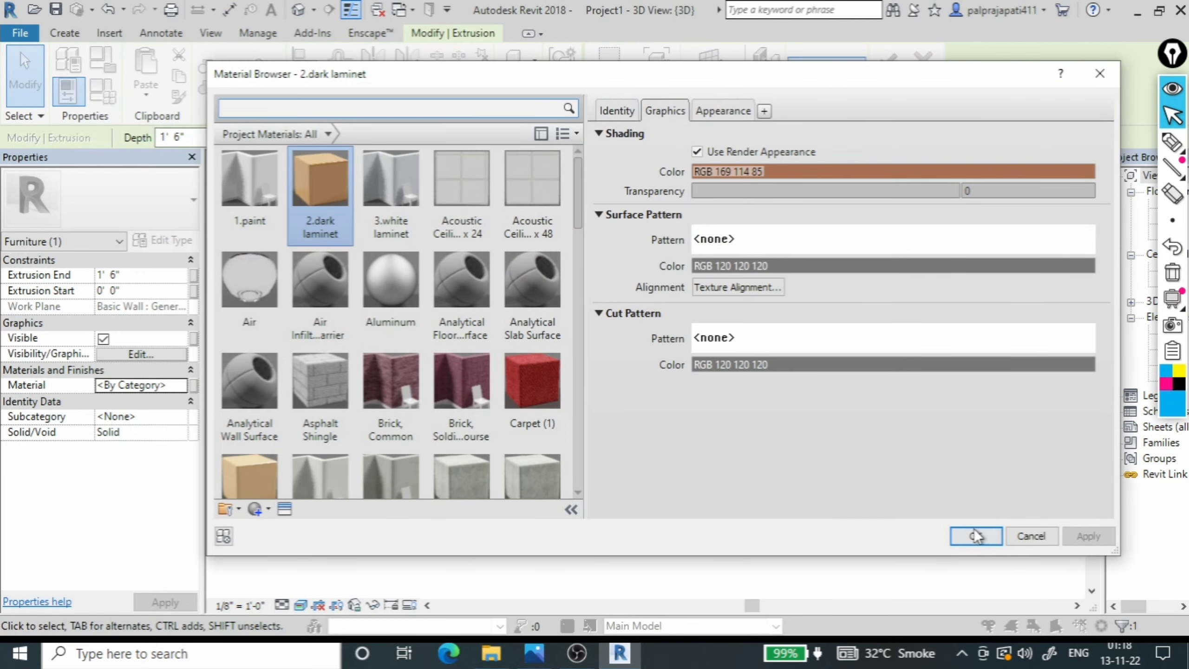
left_click(976, 536)
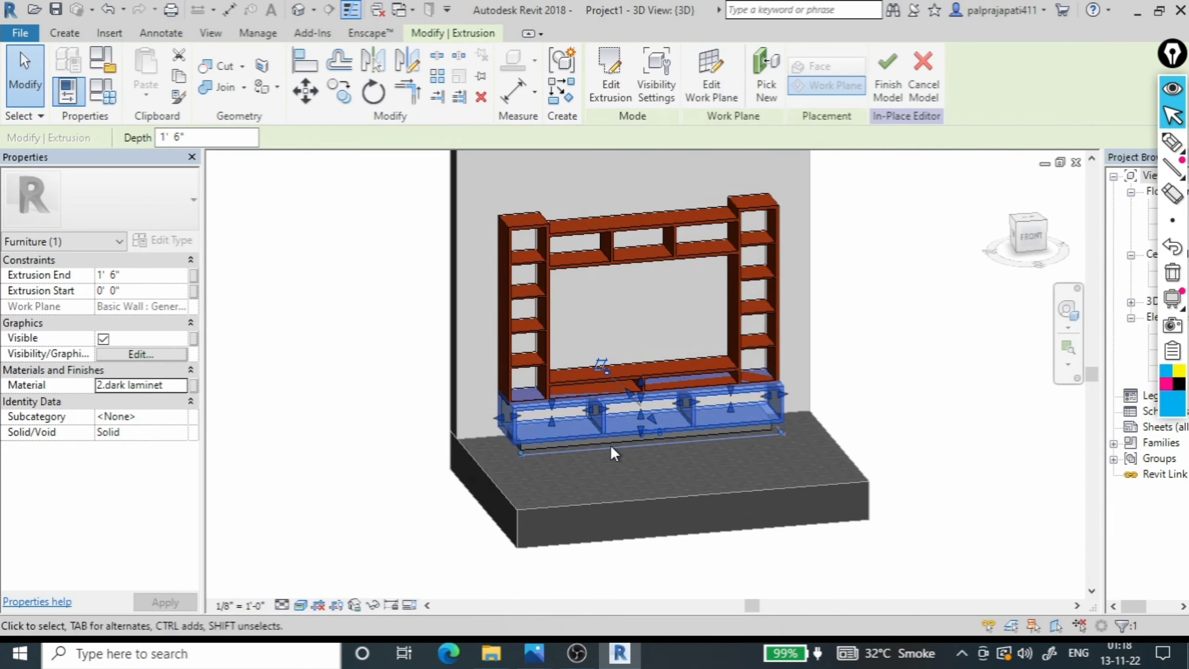
scroll(543, 452, "up", 2)
scroll(517, 455, "up", 3)
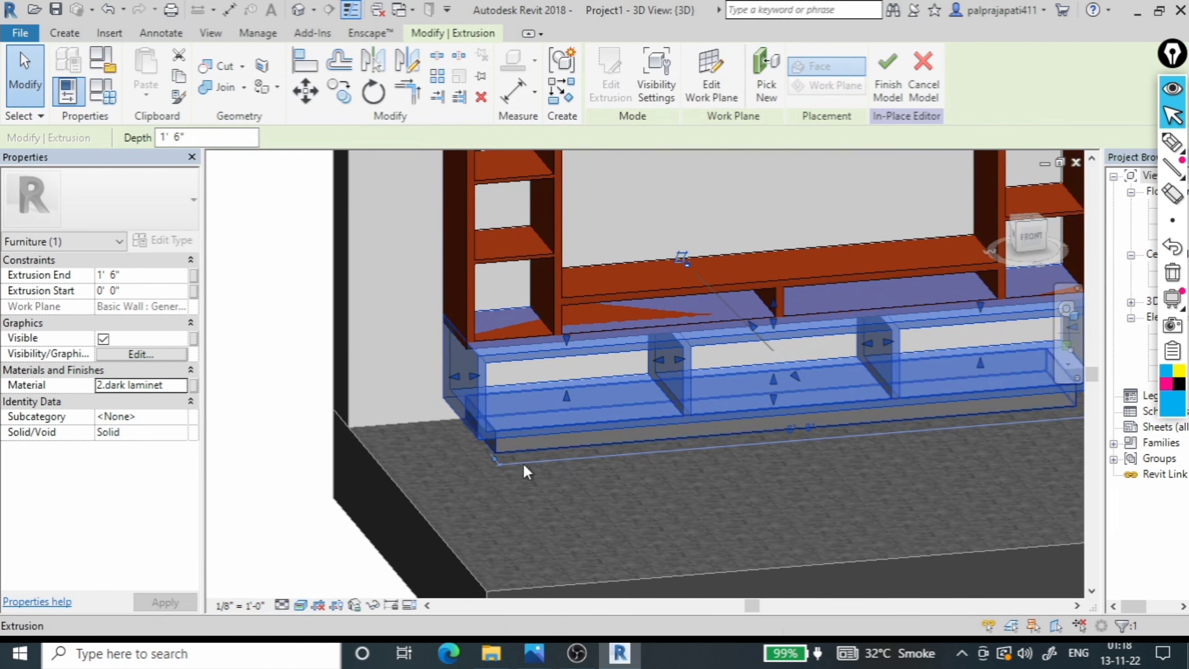
left_click(534, 446)
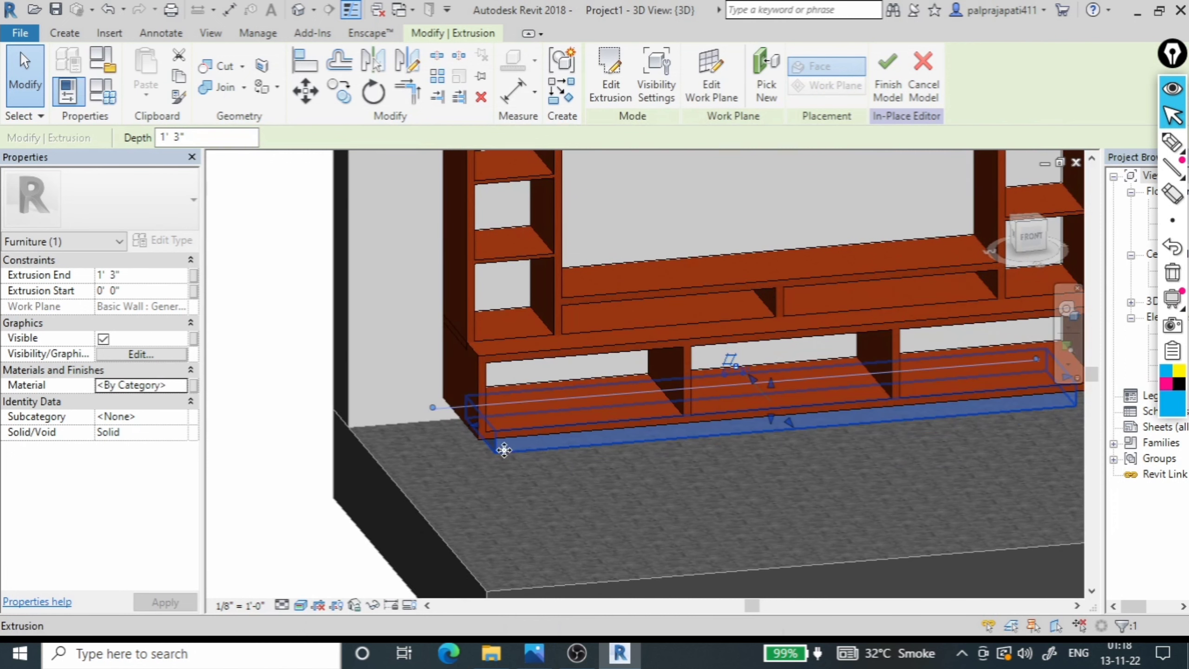
left_click(179, 385)
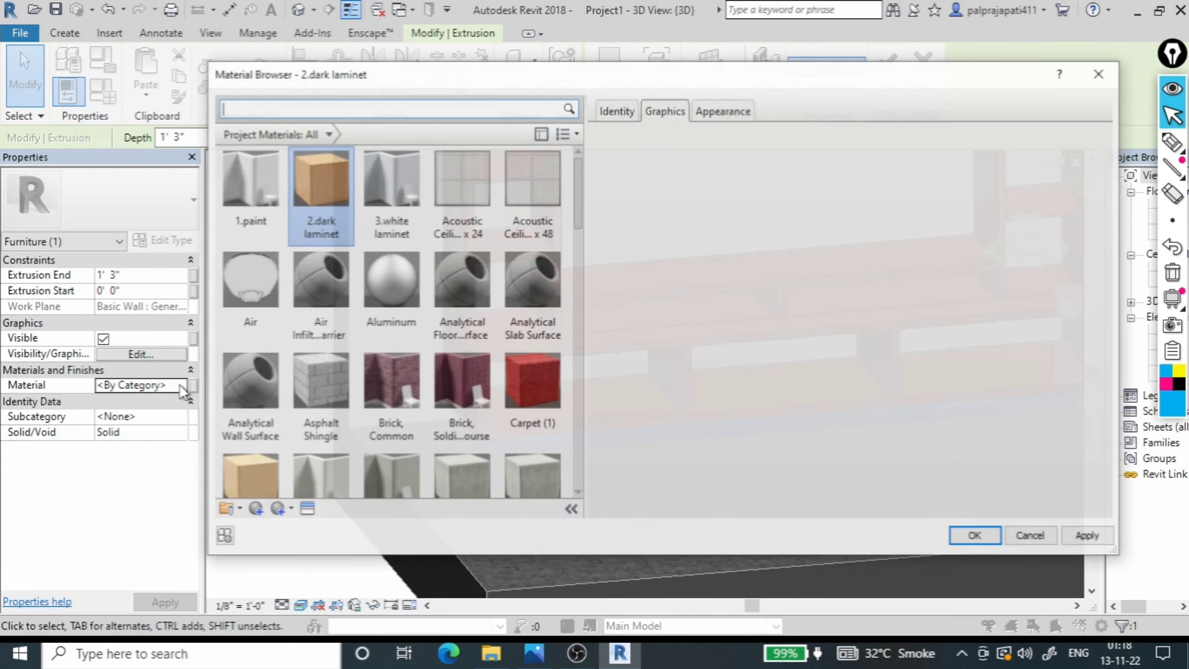
left_click(975, 535)
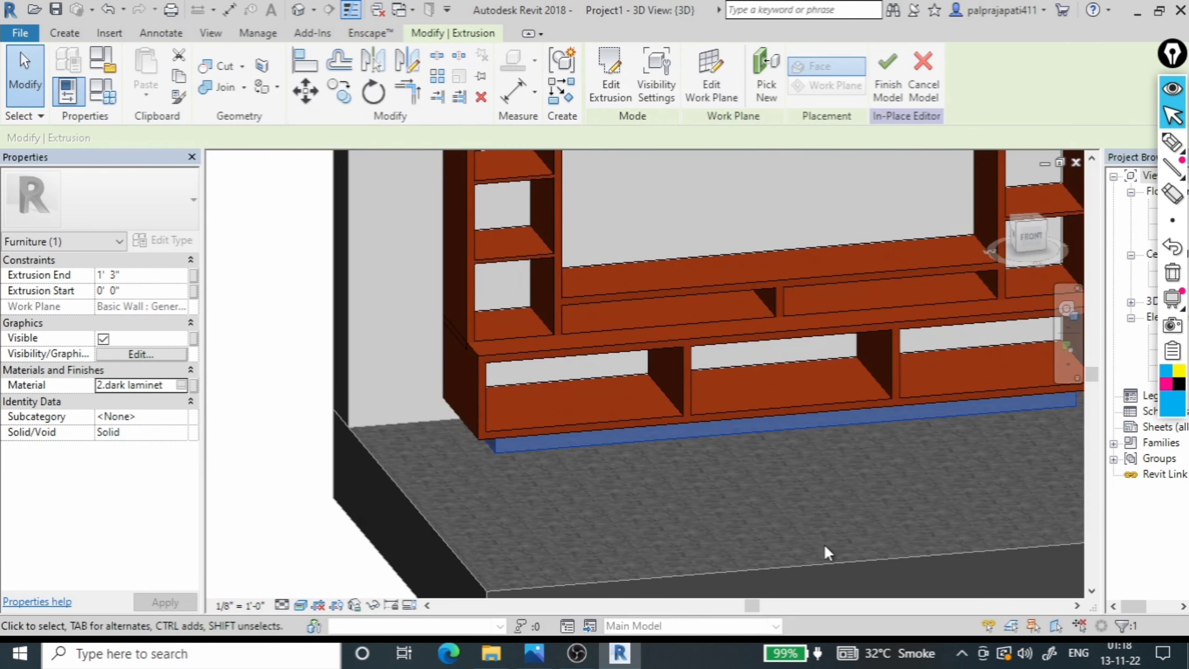
Finish the in-place model and review the dark laminate unit in 3D
scroll(681, 495, "down", 3)
scroll(680, 495, "down", 3)
scroll(680, 495, "down", 2)
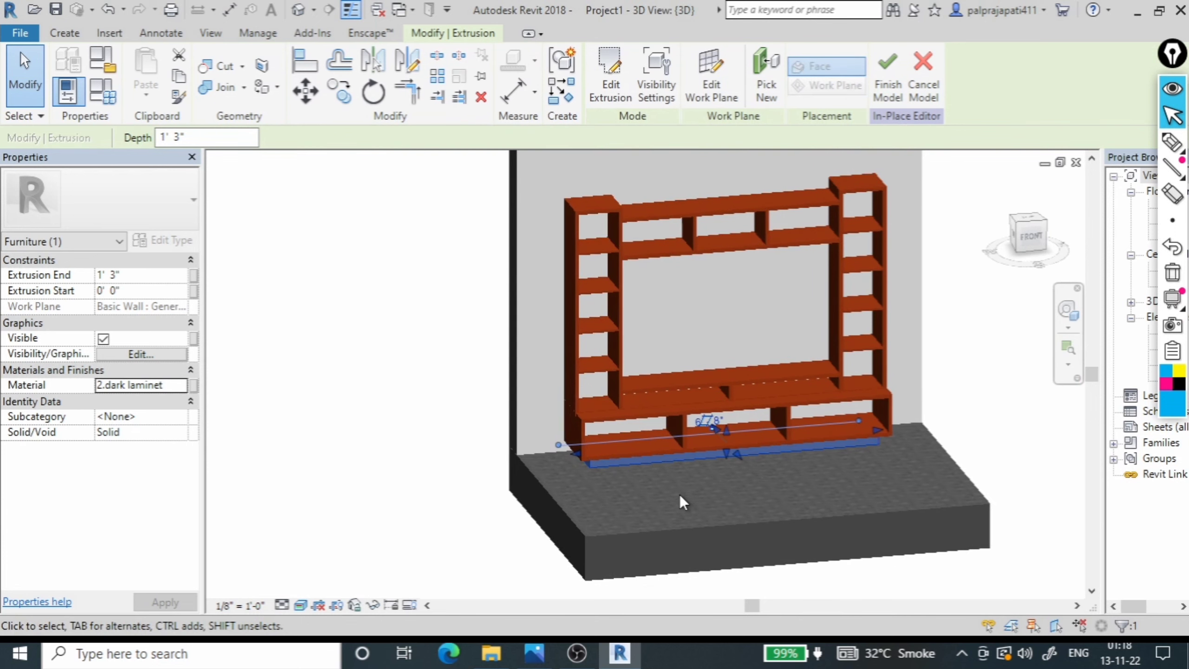
left_click(893, 71)
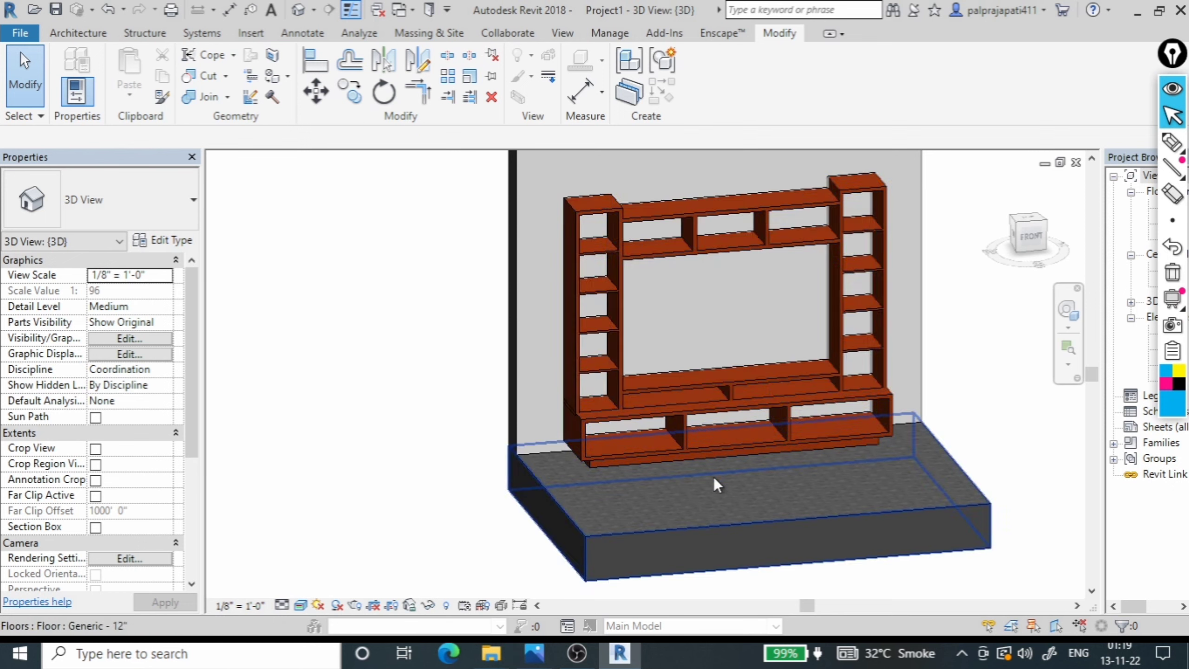
scroll(713, 478, "up", 2)
scroll(766, 447, "up", 2)
scroll(643, 424, "down", 2)
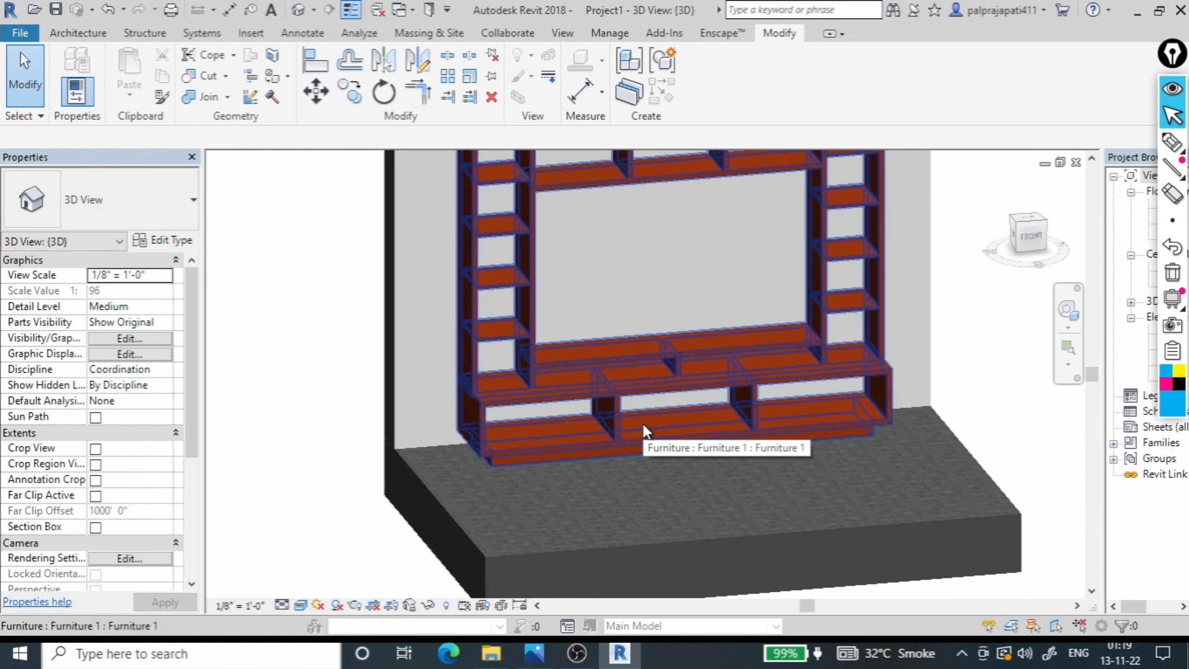
scroll(643, 424, "down", 2)
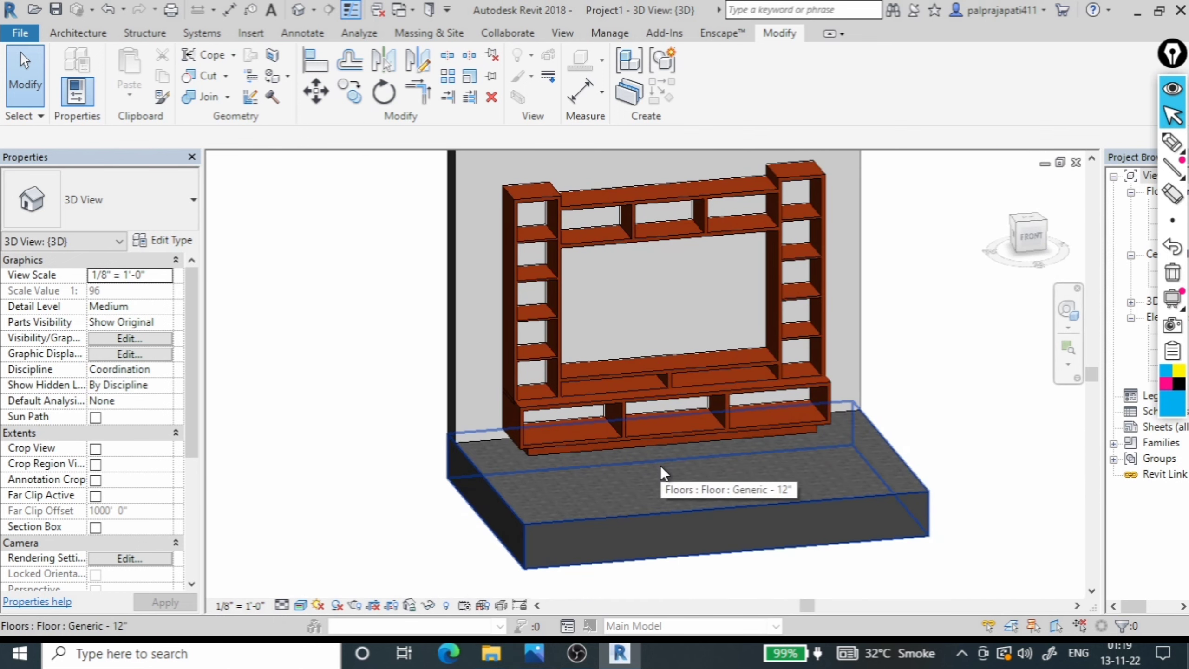
scroll(728, 411, "down", 2)
scroll(636, 438, "down", 1)
scroll(629, 397, "up", 1)
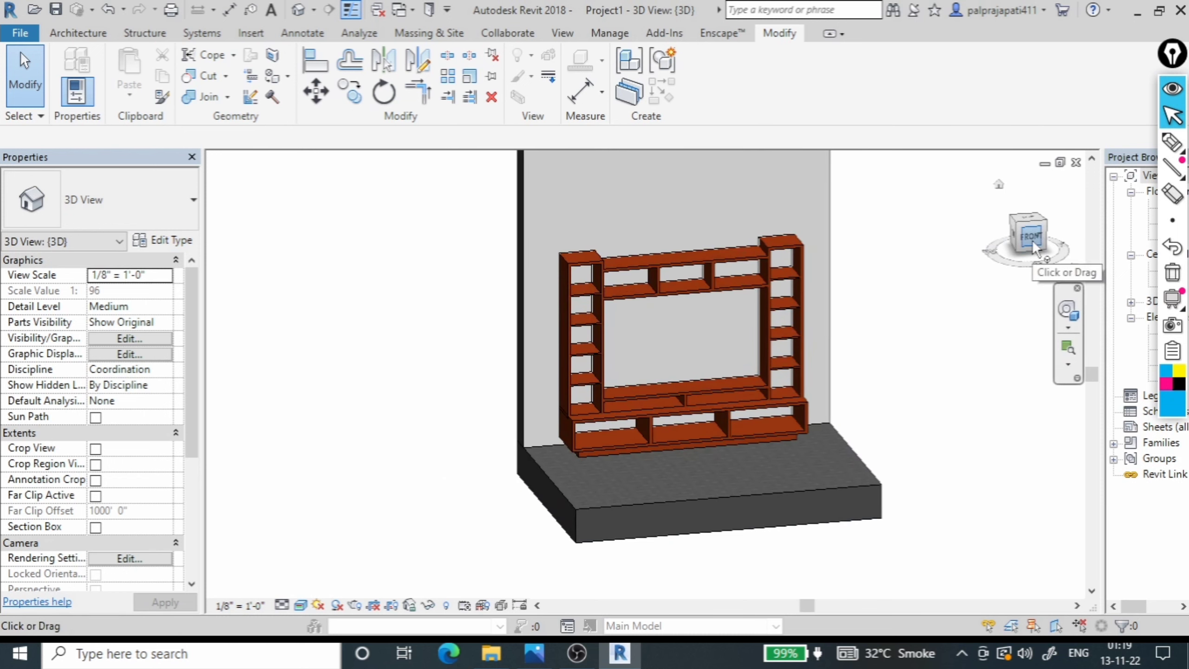
Load M_TV - Flat Screen.rfa from Libraries > India > Furniture as a placeable component
left_click(84, 30)
left_click(226, 87)
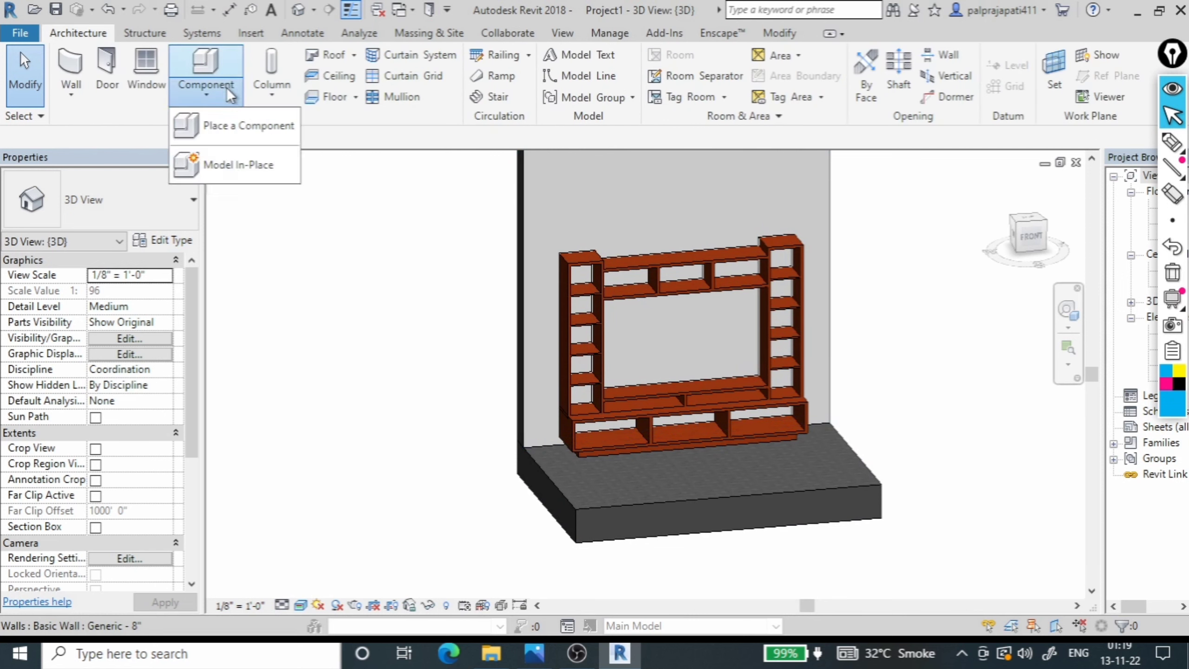
left_click(244, 125)
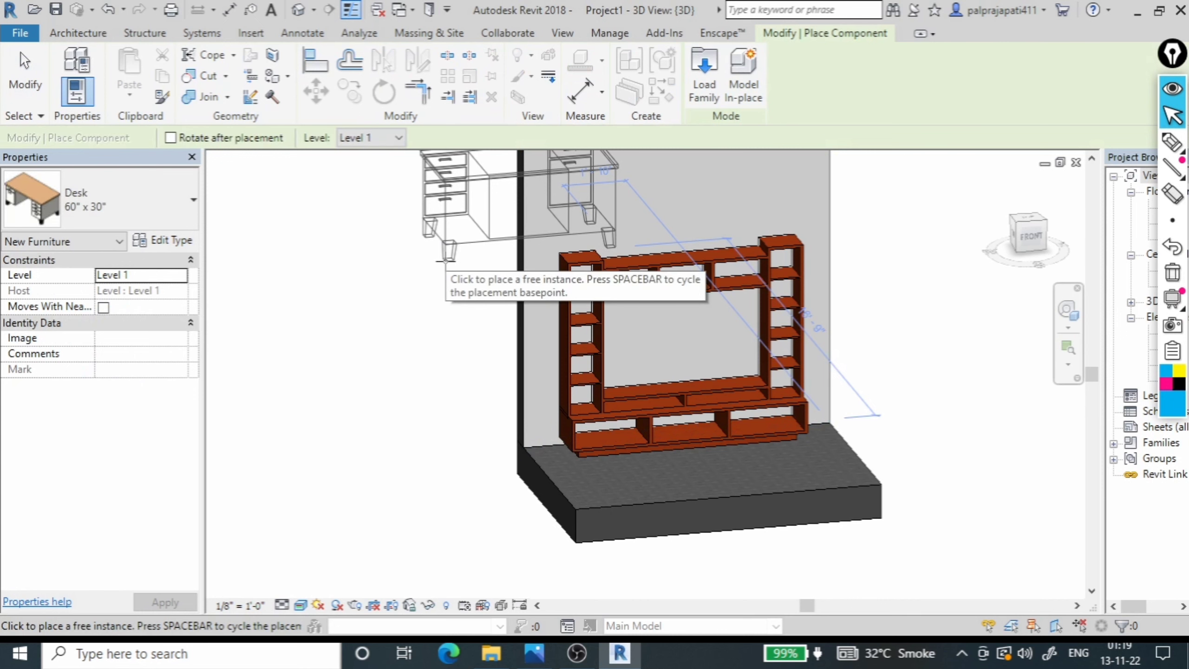
left_click(702, 85)
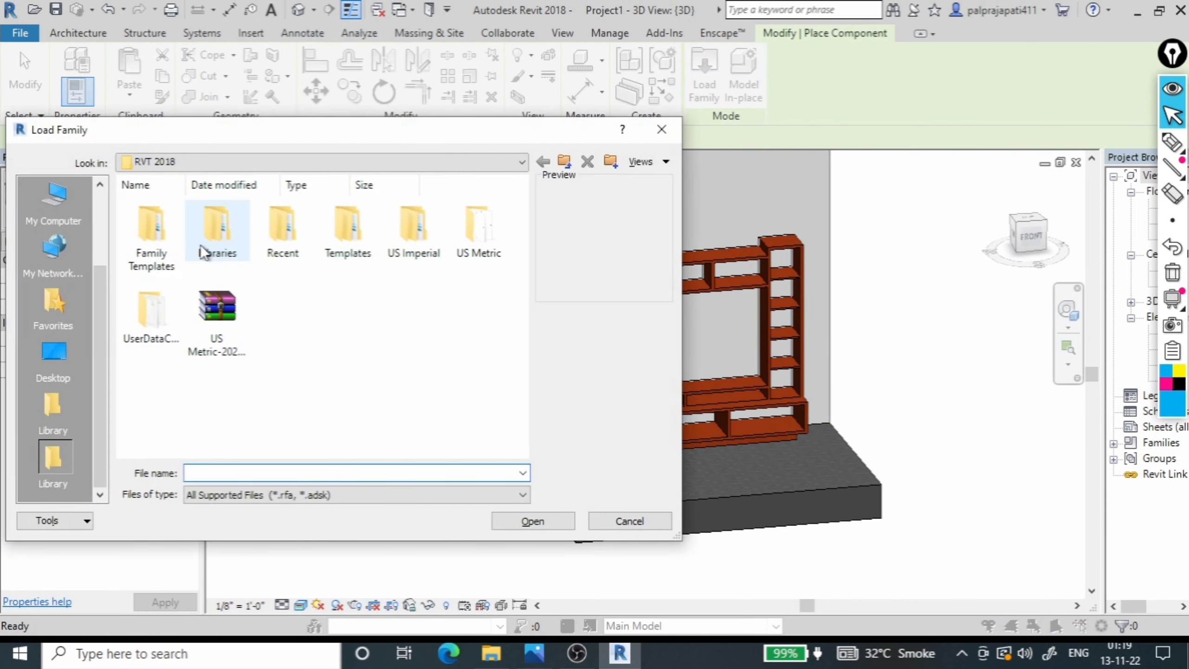
double_click(214, 241)
double_click(151, 231)
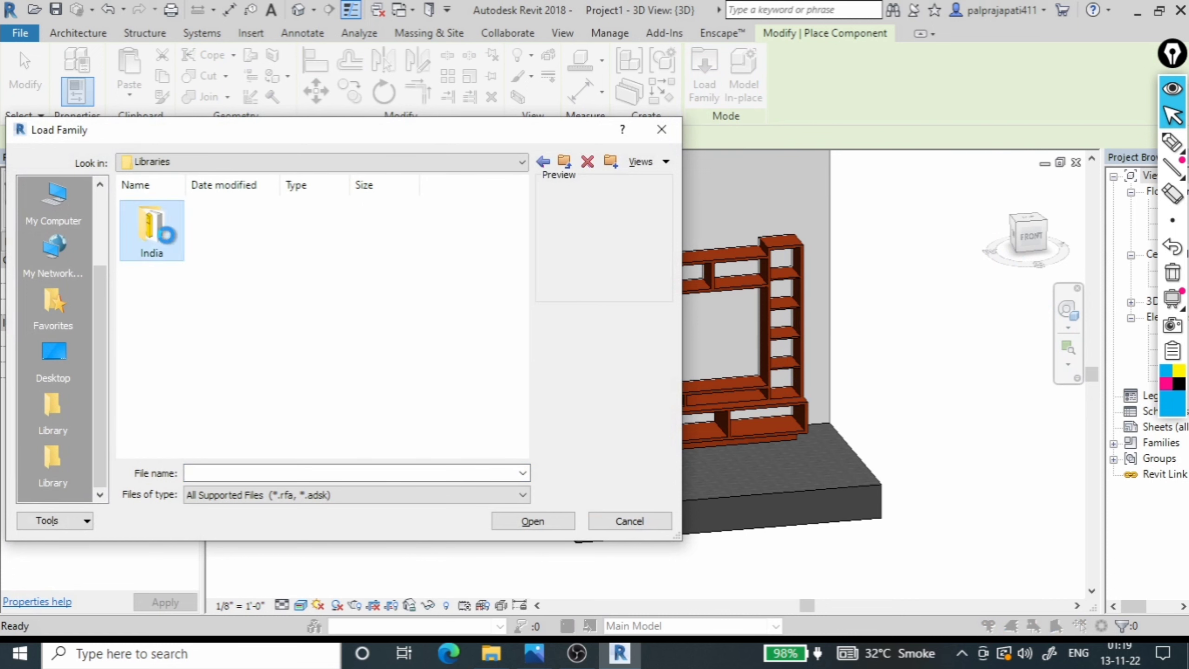
scroll(384, 359, "down", 5)
scroll(391, 365, "up", 5)
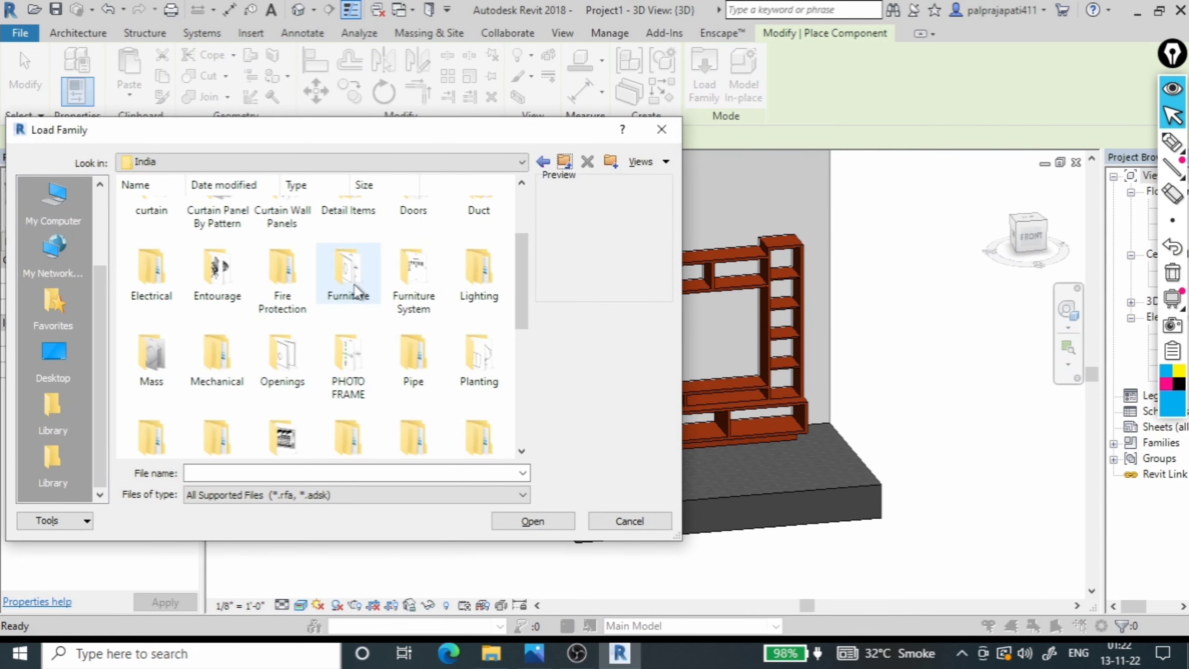
double_click(348, 230)
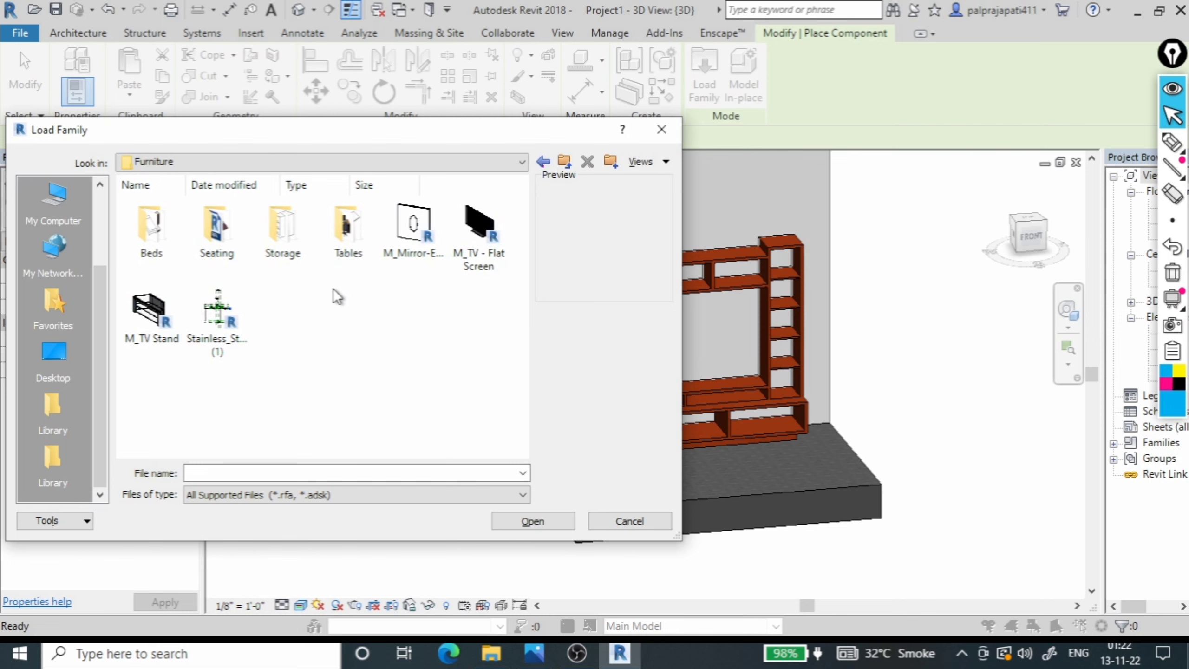
left_click(475, 253)
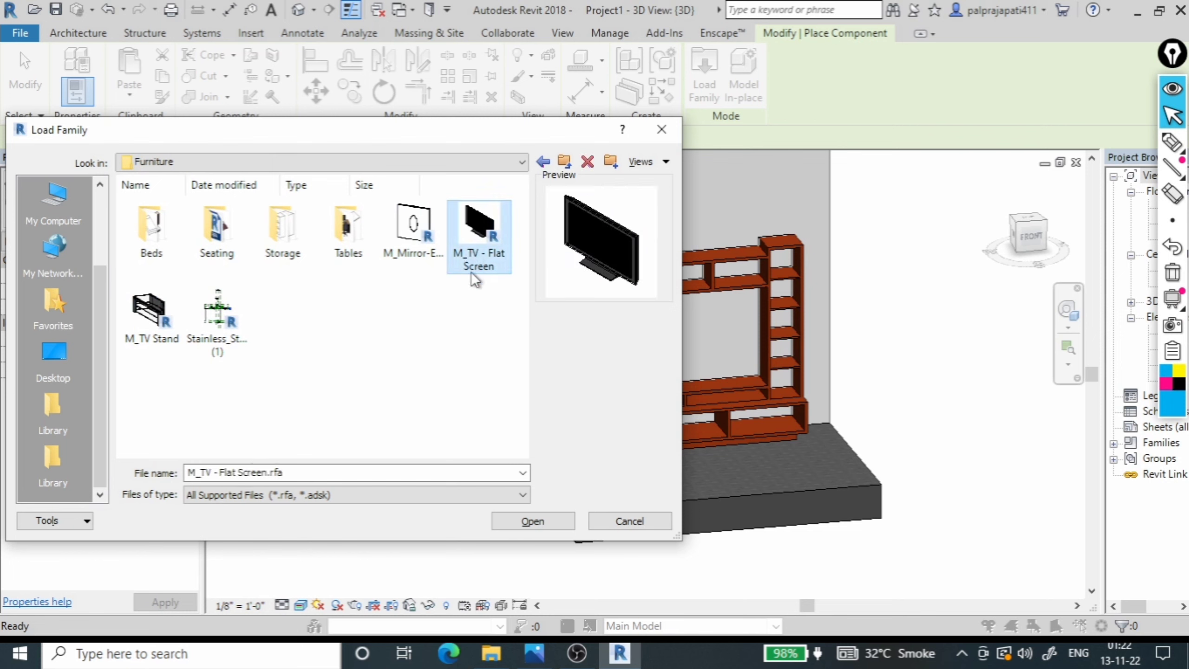
left_click(537, 521)
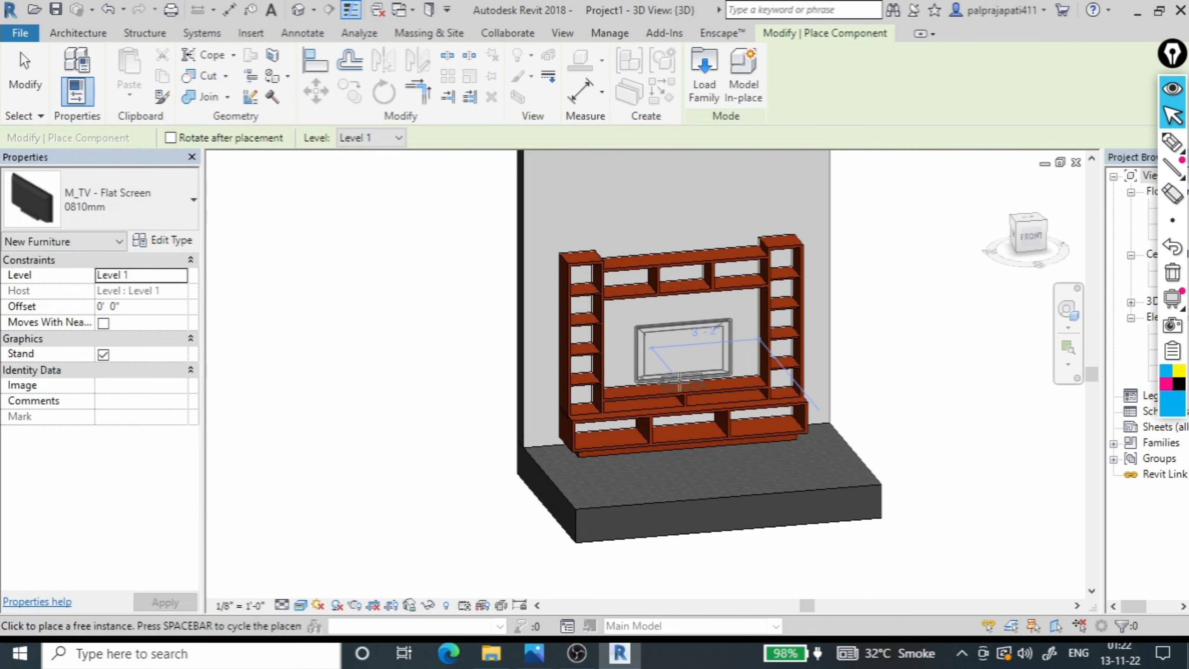
Place the 0810mm flat-screen TV on the cabinet's middle shelf
scroll(684, 387, "up", 4)
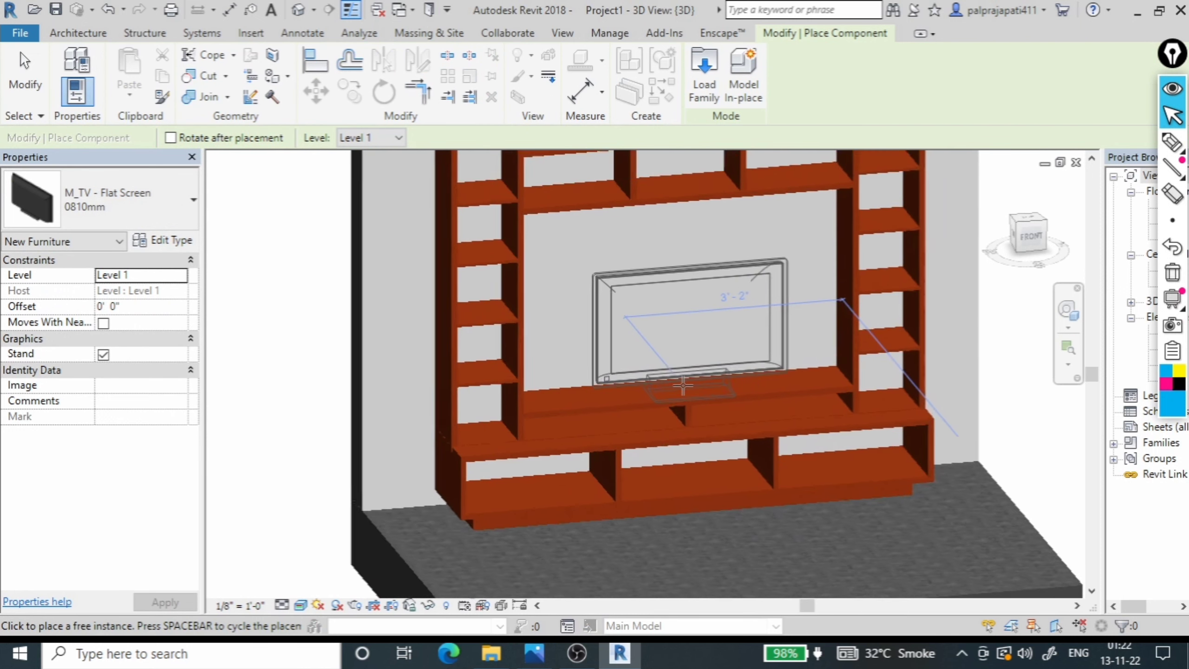
scroll(676, 387, "up", 1)
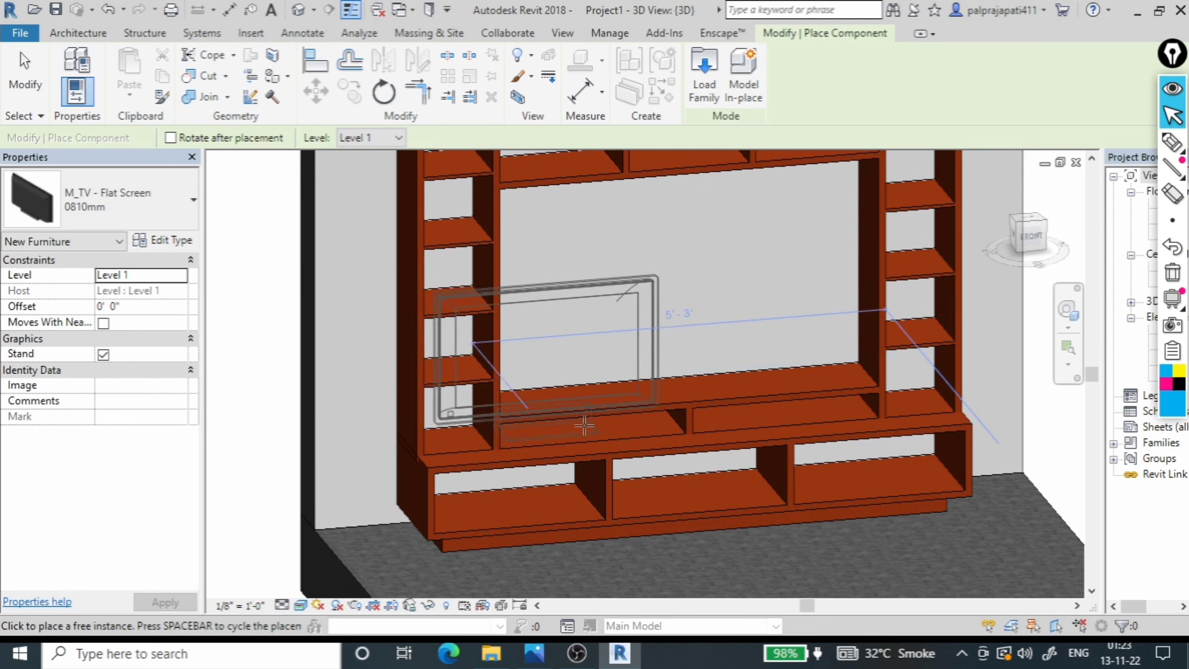
left_click(678, 383)
key("Escape")
scroll(679, 378, "down", 2)
key("ctrl+z")
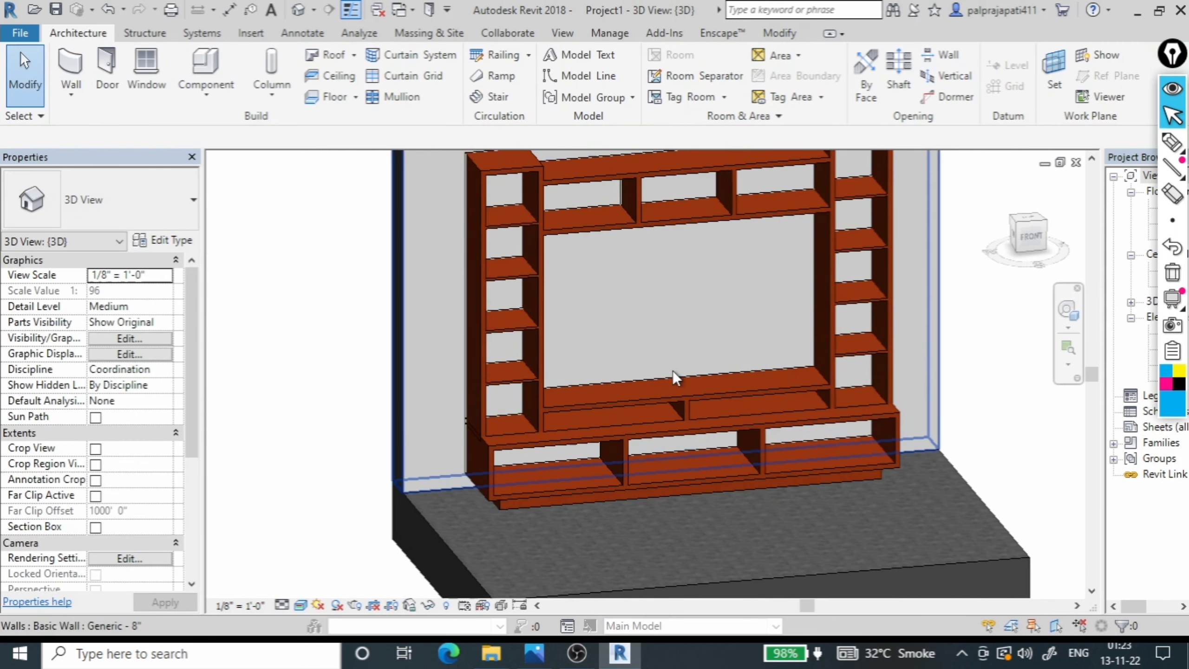
Raise the TV's offset to 3' 0" and orbit to view it from the left
left_click(680, 382)
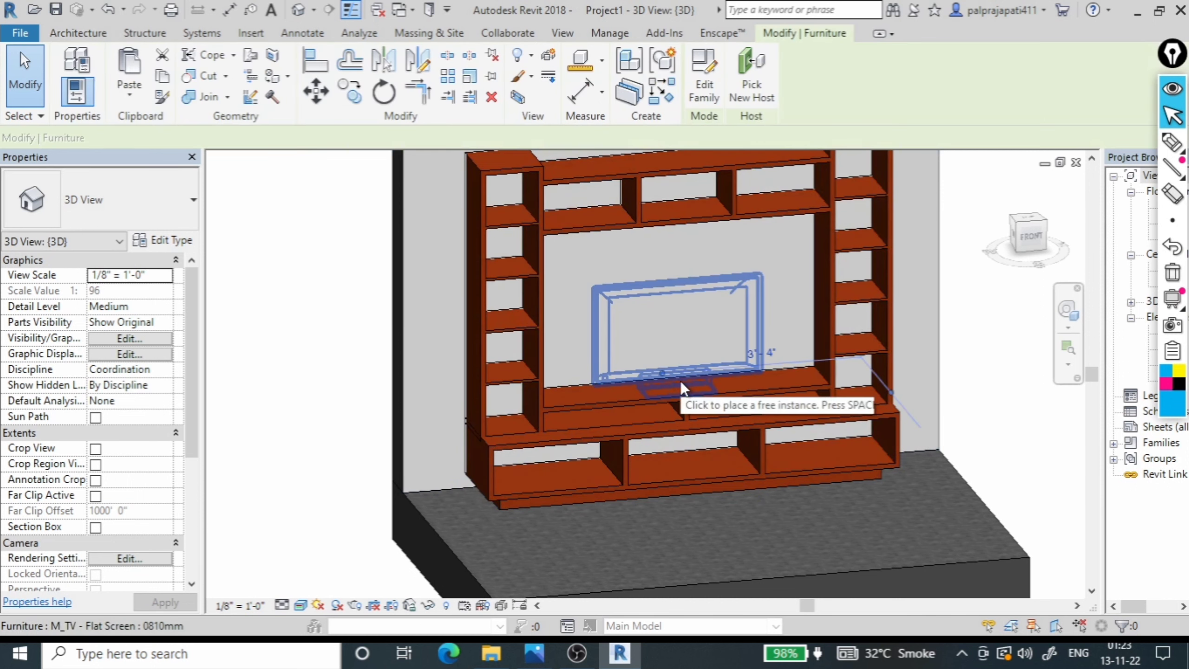
left_click(131, 306)
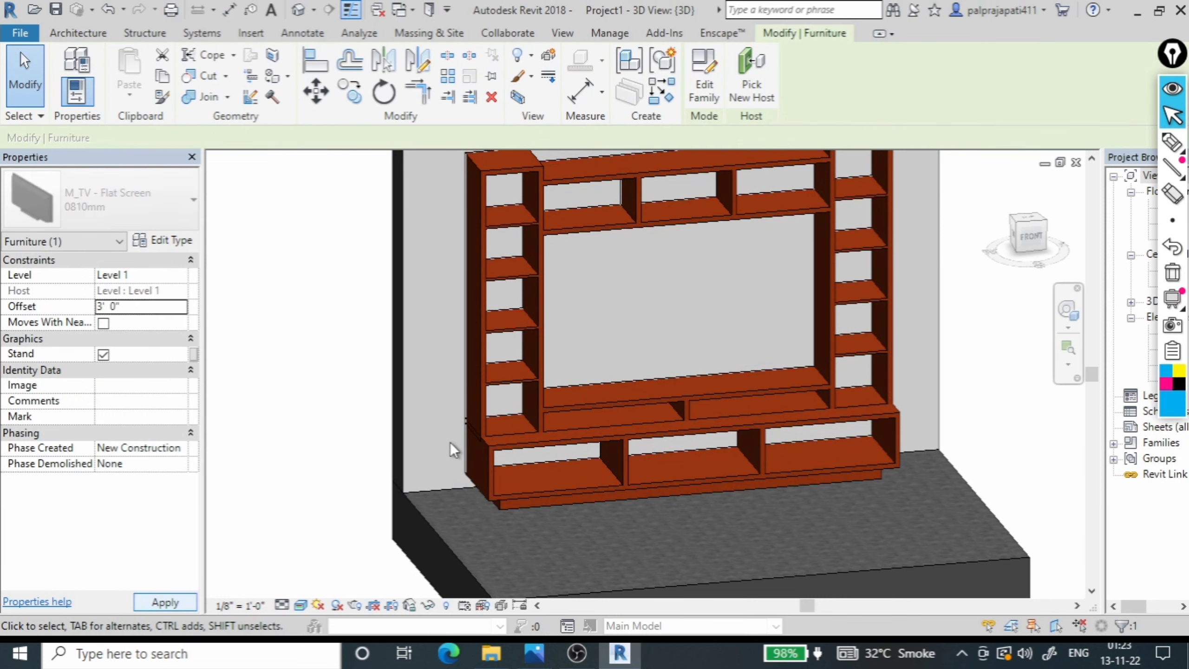
scroll(449, 443, "down", 2)
scroll(450, 443, "down", 2)
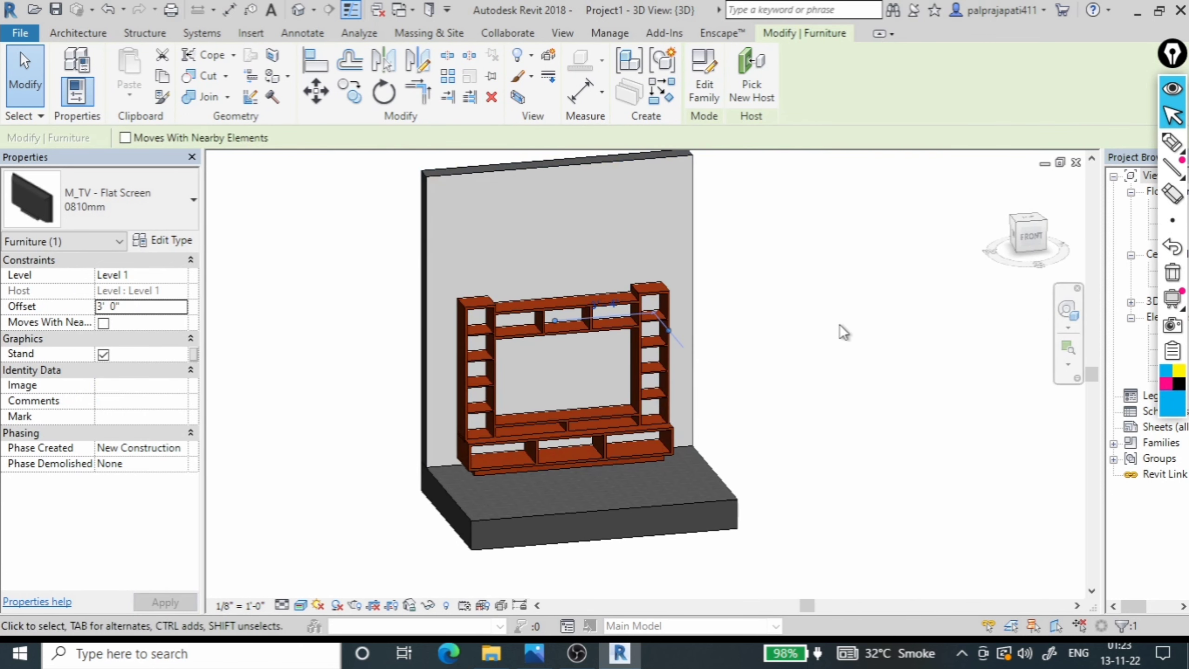
mouse_move(788, 305)
middle_mouse_down("shift")
mouse_move(985, 365)
mouse_move(935, 332)
mouse_move(932, 269)
mouse_move(884, 265)
mouse_move(910, 280)
middle_mouse_up("shift")
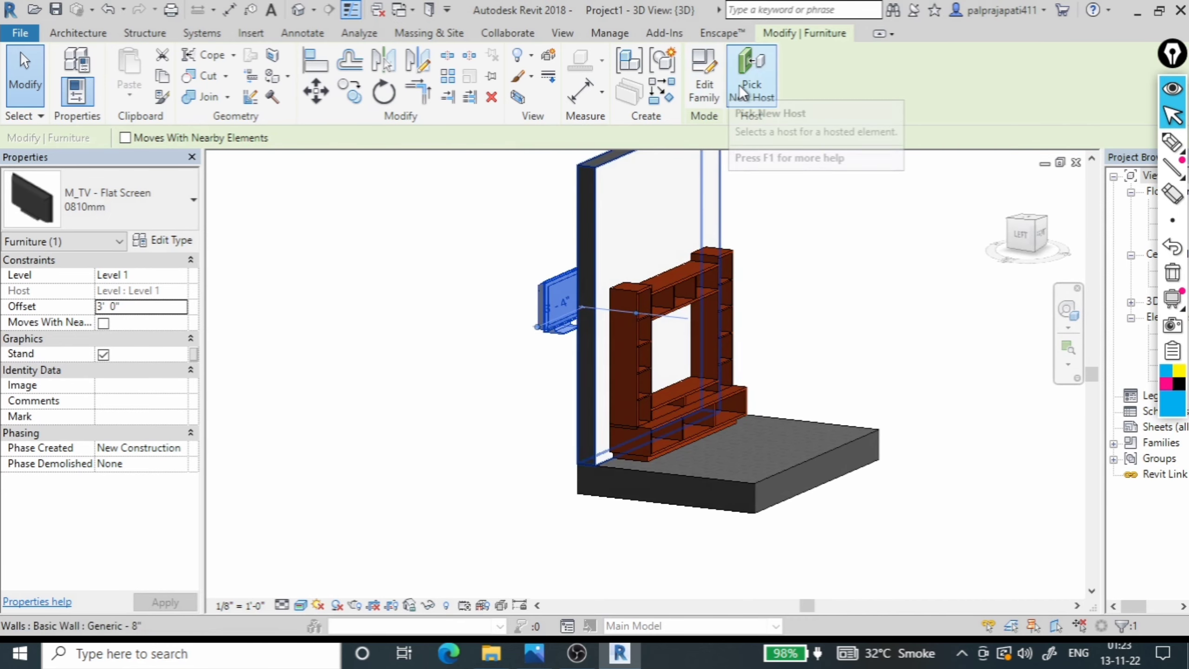
key("Escape")
scroll(614, 263, "up", 3)
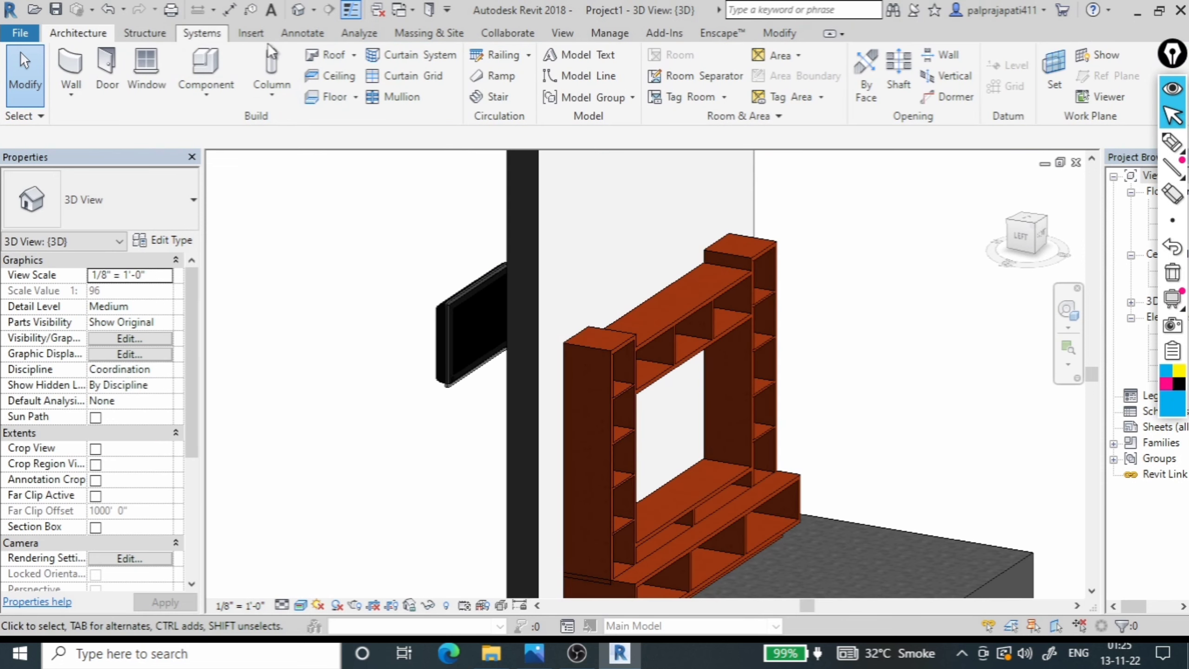
Align the TV to the wall face behind the shelving, then orbit back to the front
left_click(771, 37)
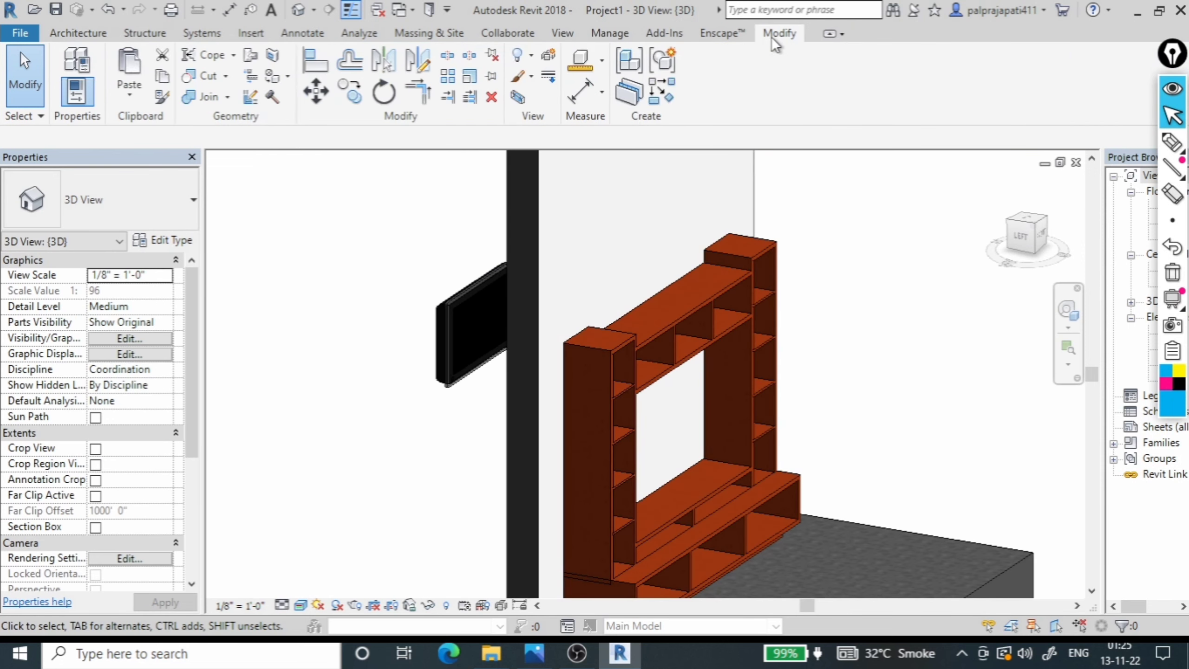
left_click(320, 65)
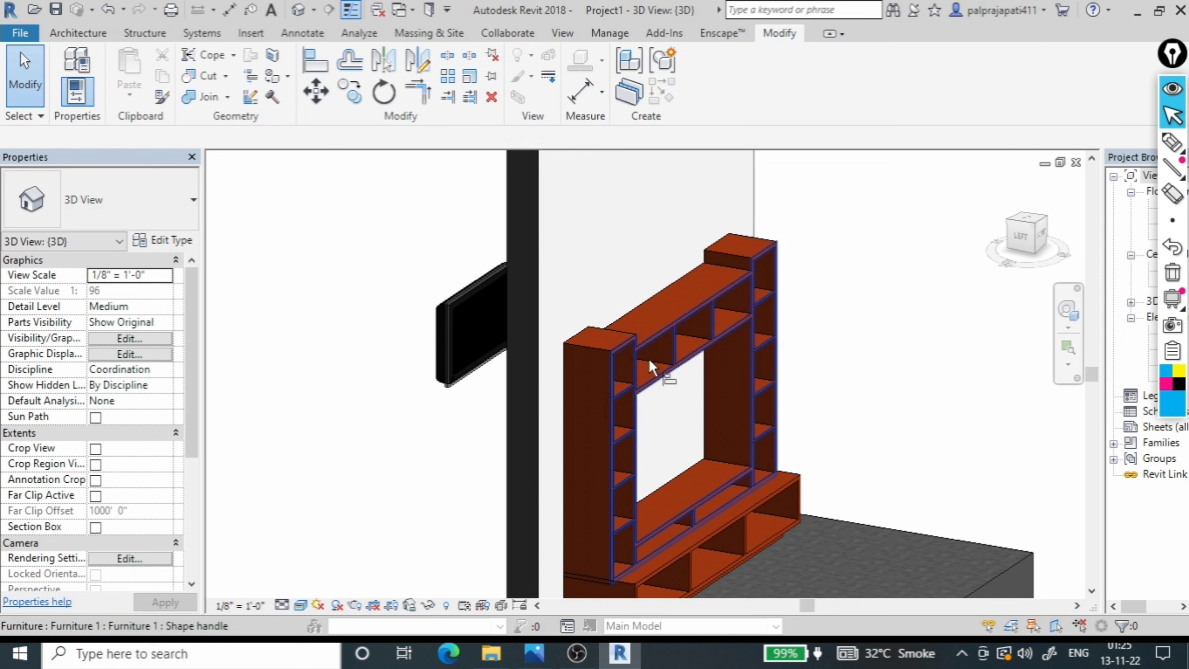
left_click(655, 414)
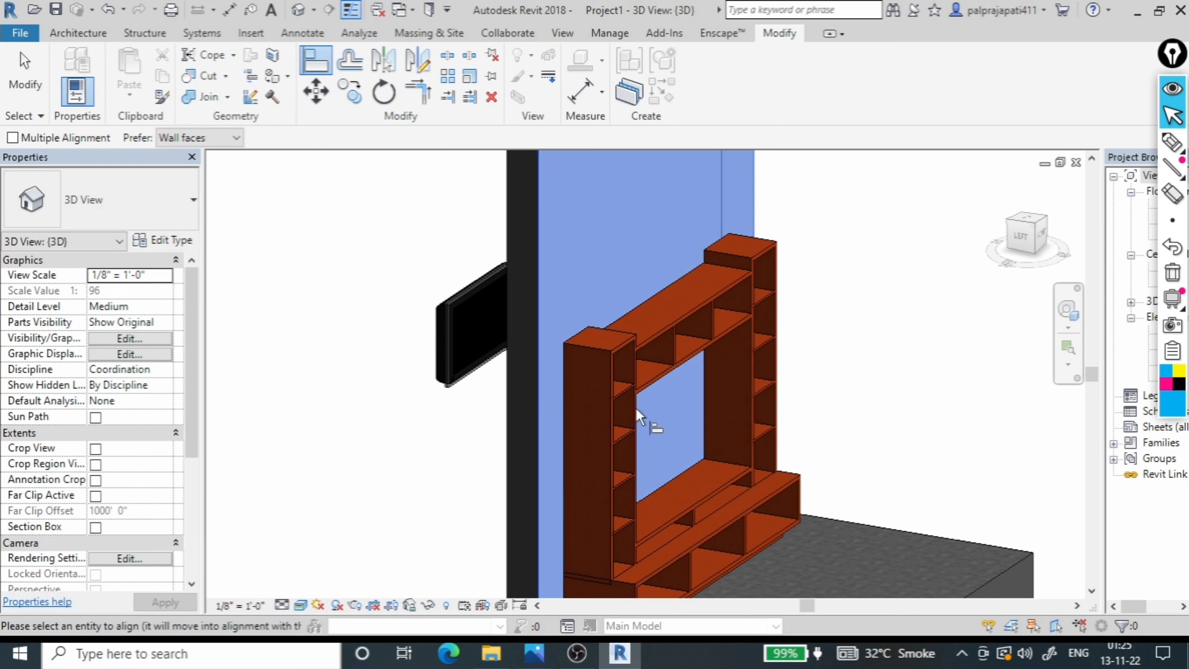
scroll(447, 346, "up", 3)
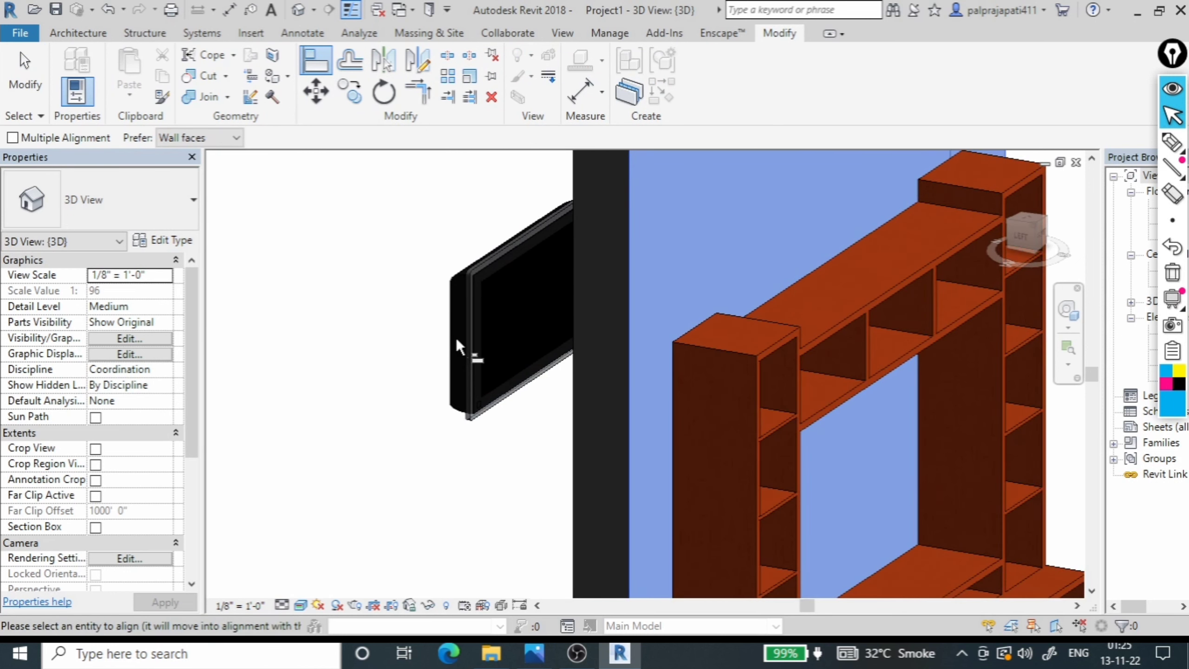
scroll(456, 335, "up", 2)
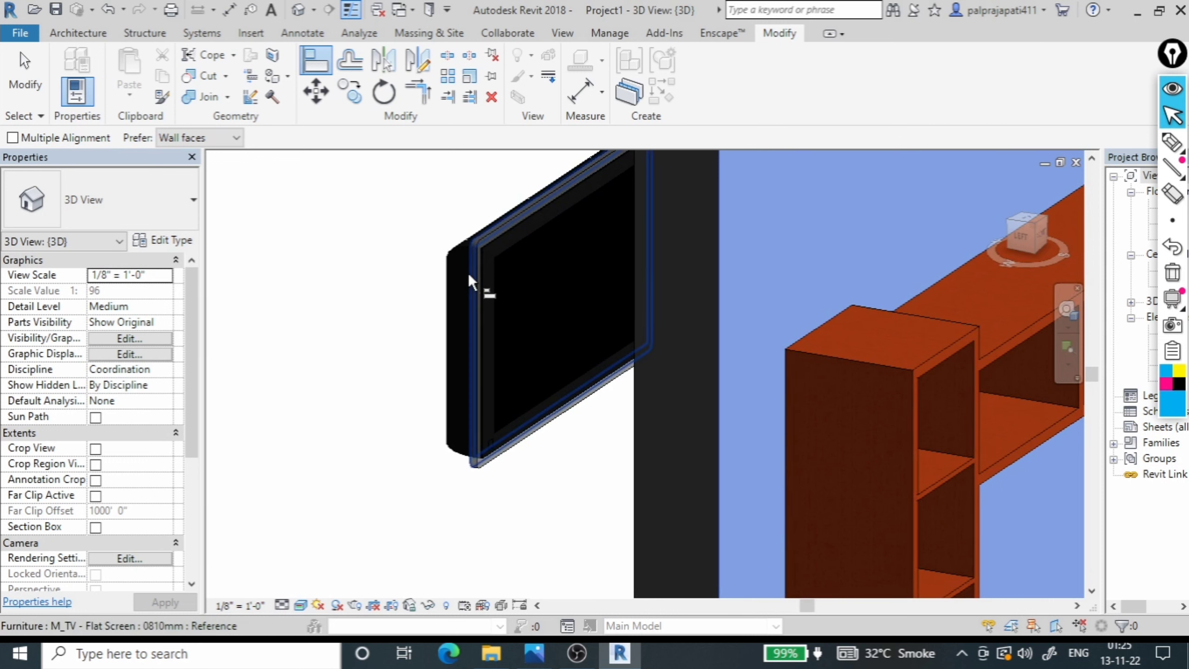
scroll(469, 325, "down", 2)
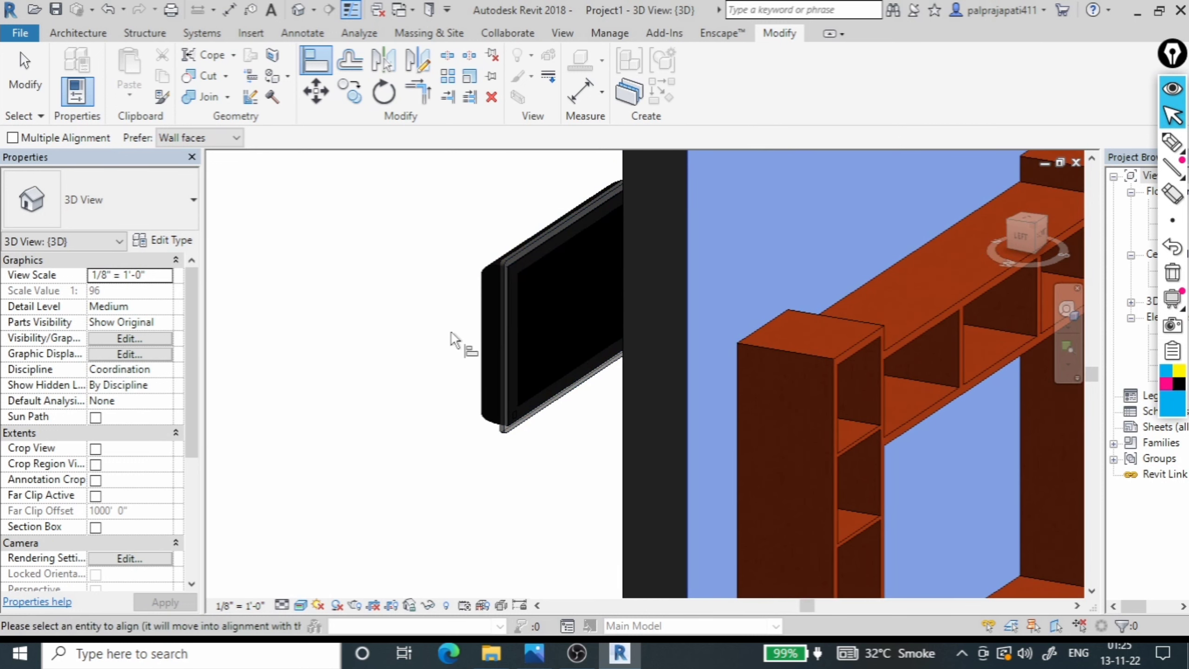
middle_click_drag(453, 338, 548, 342, "shift")
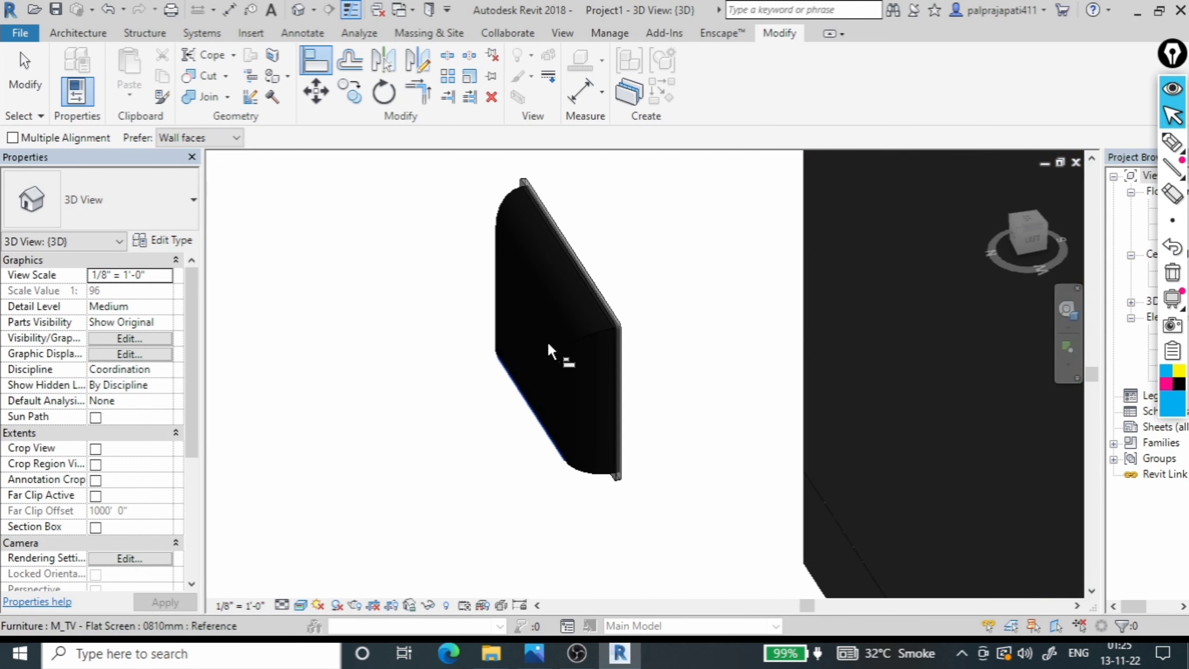
scroll(549, 359, "up", 2)
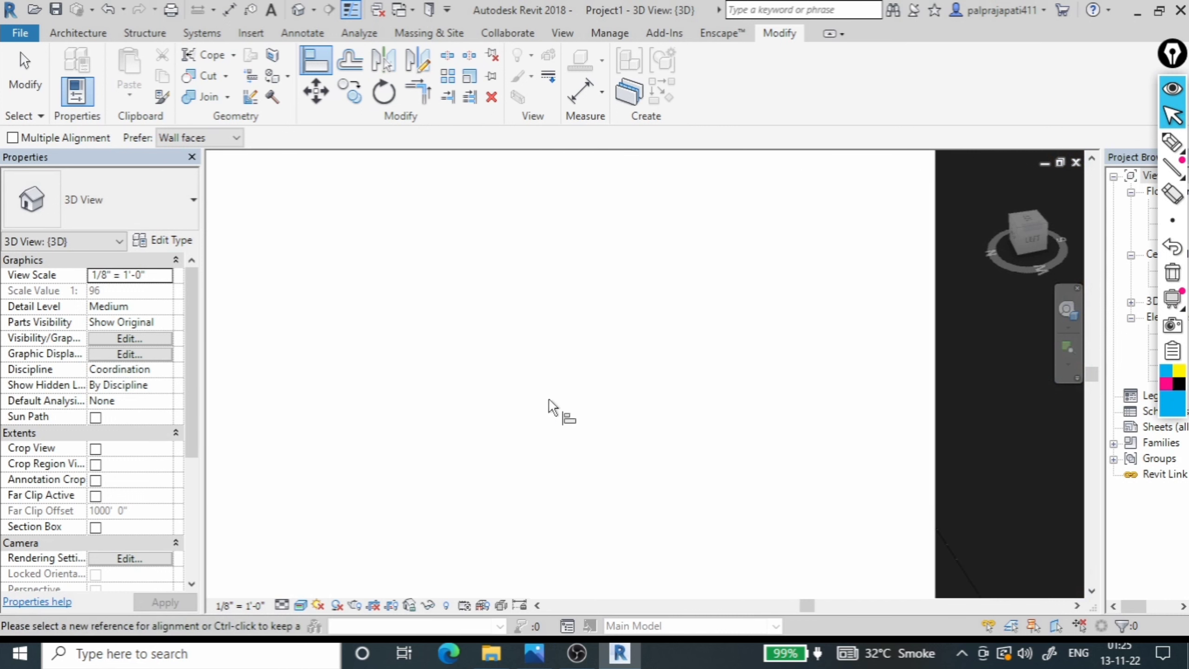
scroll(550, 409, "down", 2)
scroll(523, 412, "down", 2)
scroll(521, 411, "down", 2)
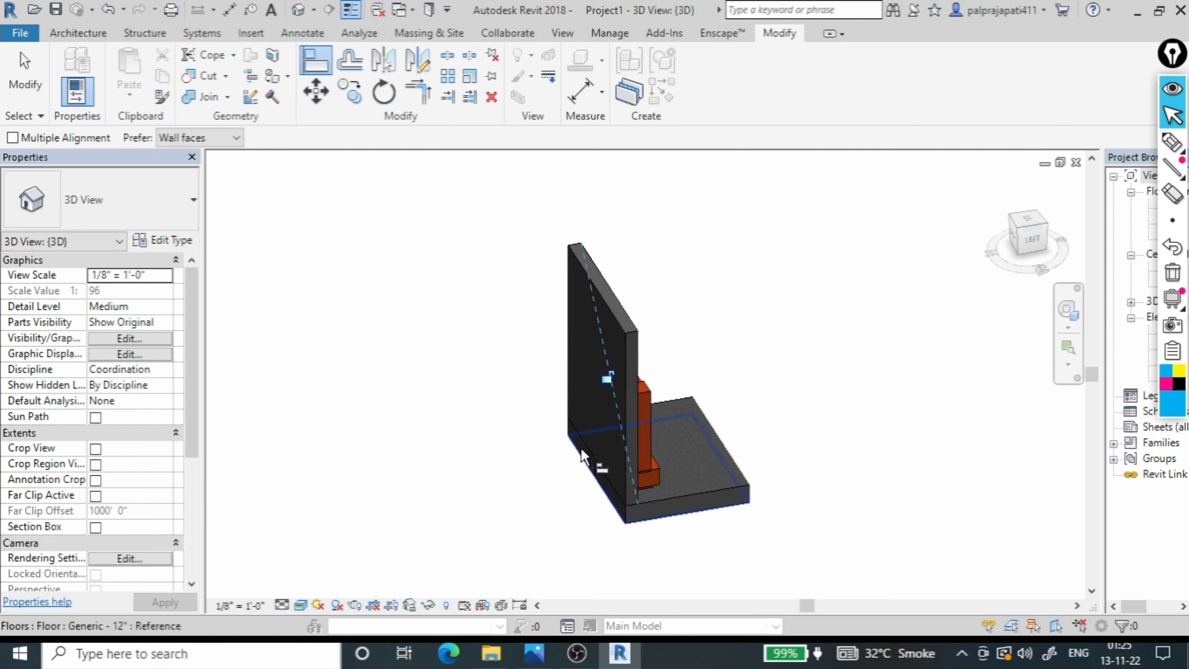
mouse_move(625, 487)
middle_mouse_down("shift")
mouse_move(380, 450)
mouse_move(571, 457)
middle_mouse_up("shift")
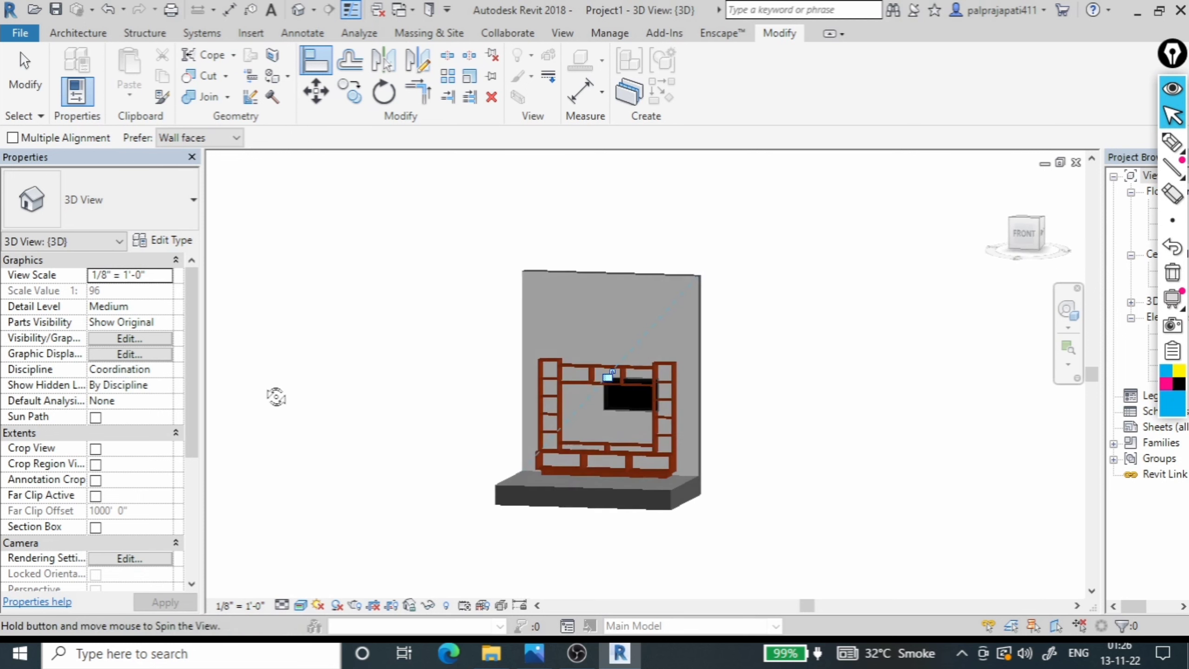
From the front view, nudge the TV with arrow keys until centered in the opening
left_click(1035, 241)
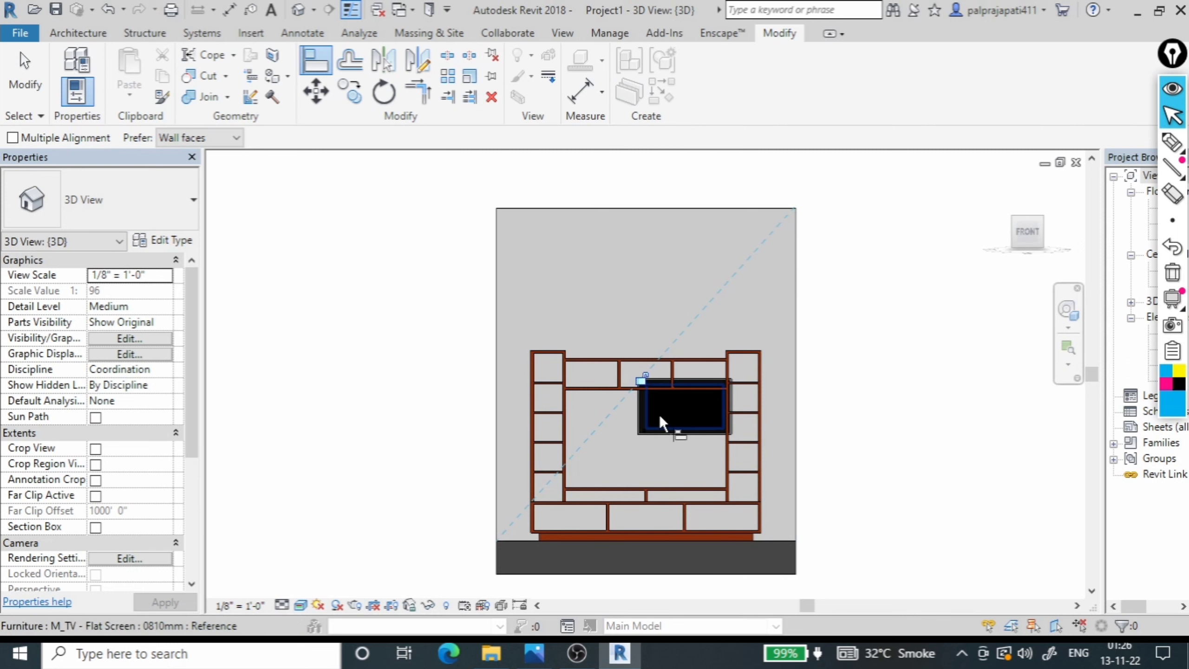
key("Escape")
key("Escape")
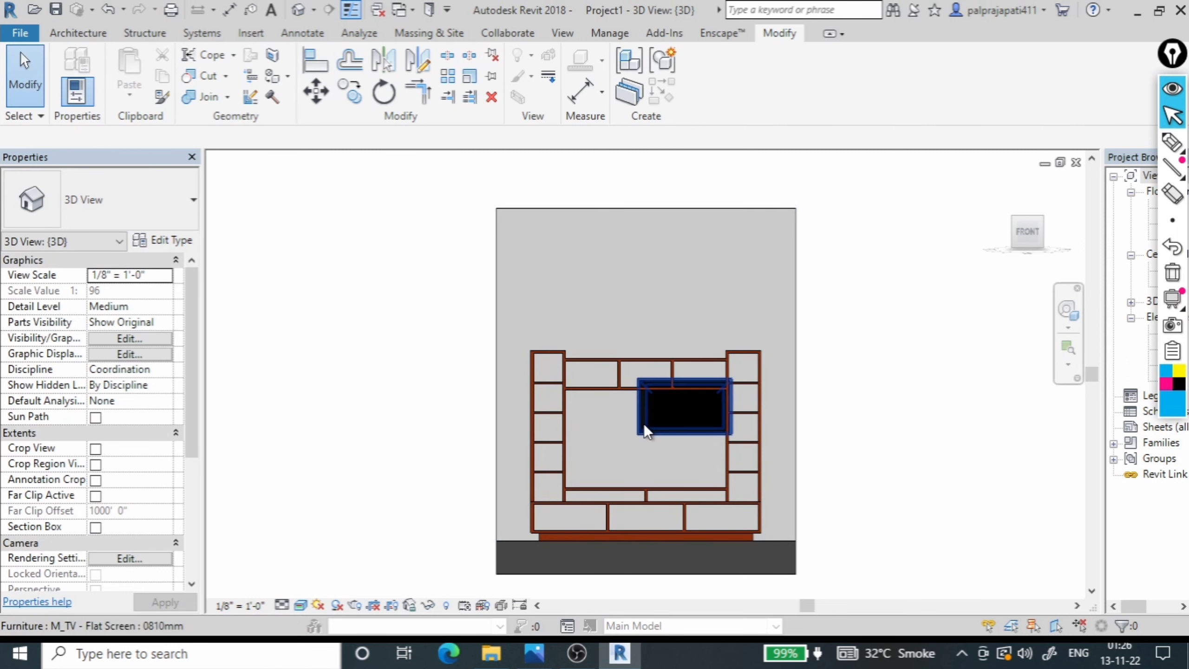
left_click(644, 424)
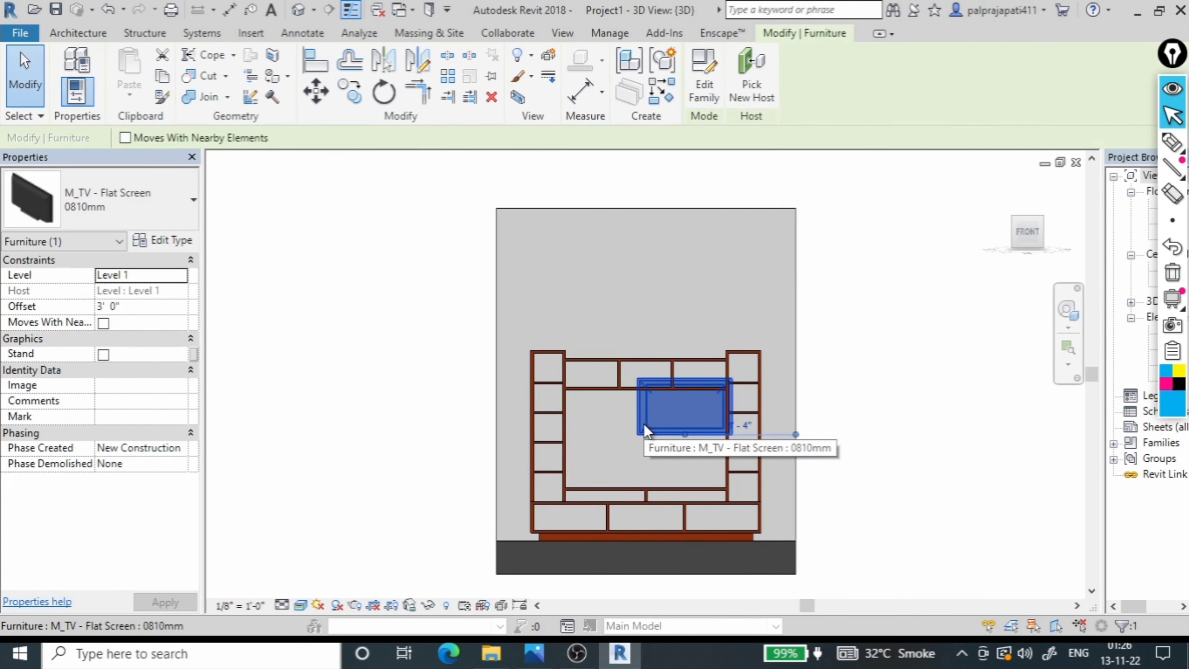
key("Left")
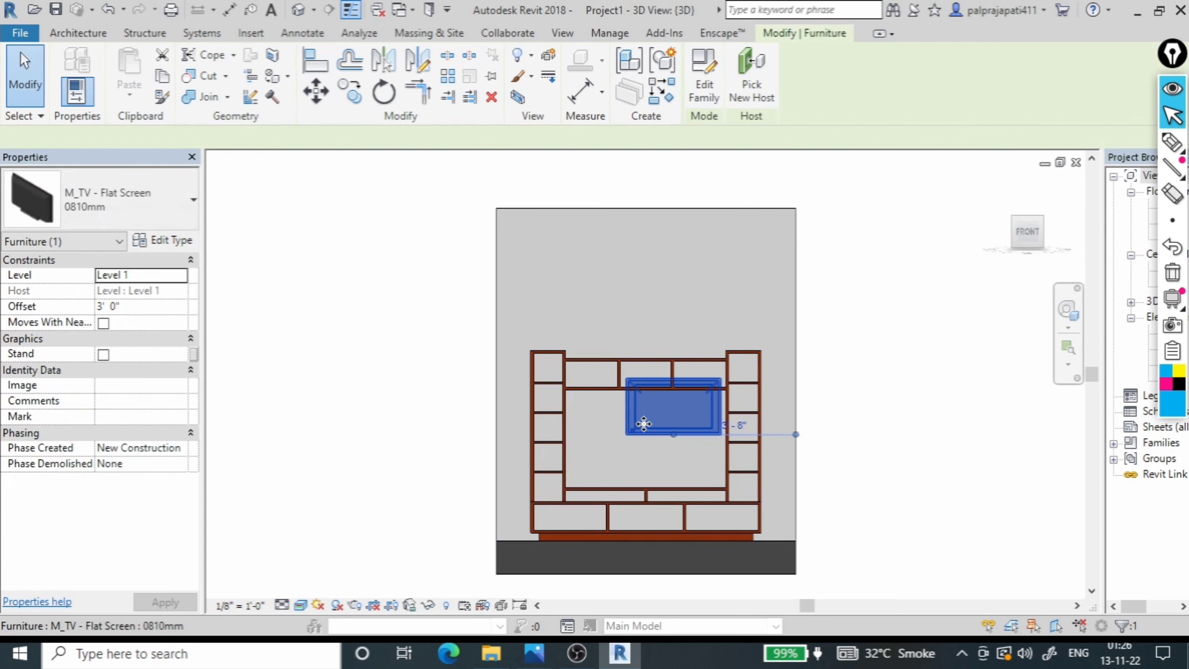
key("Down")
key("Down")
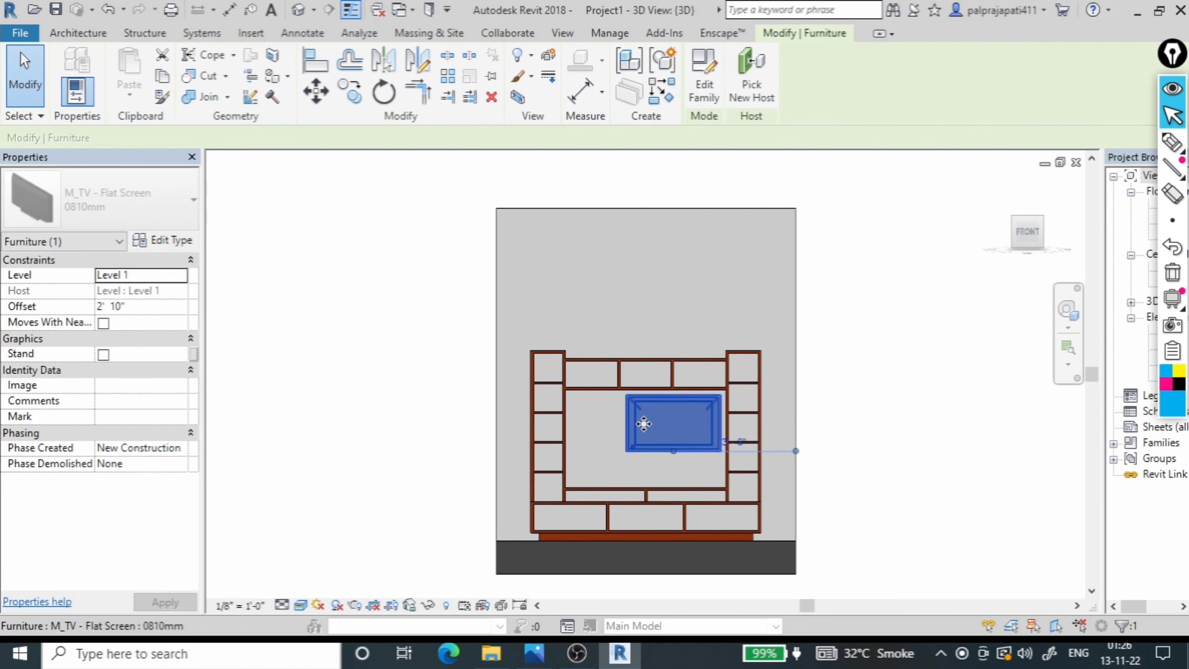
key("Down")
key("Down")
key("Down")
key("Down")
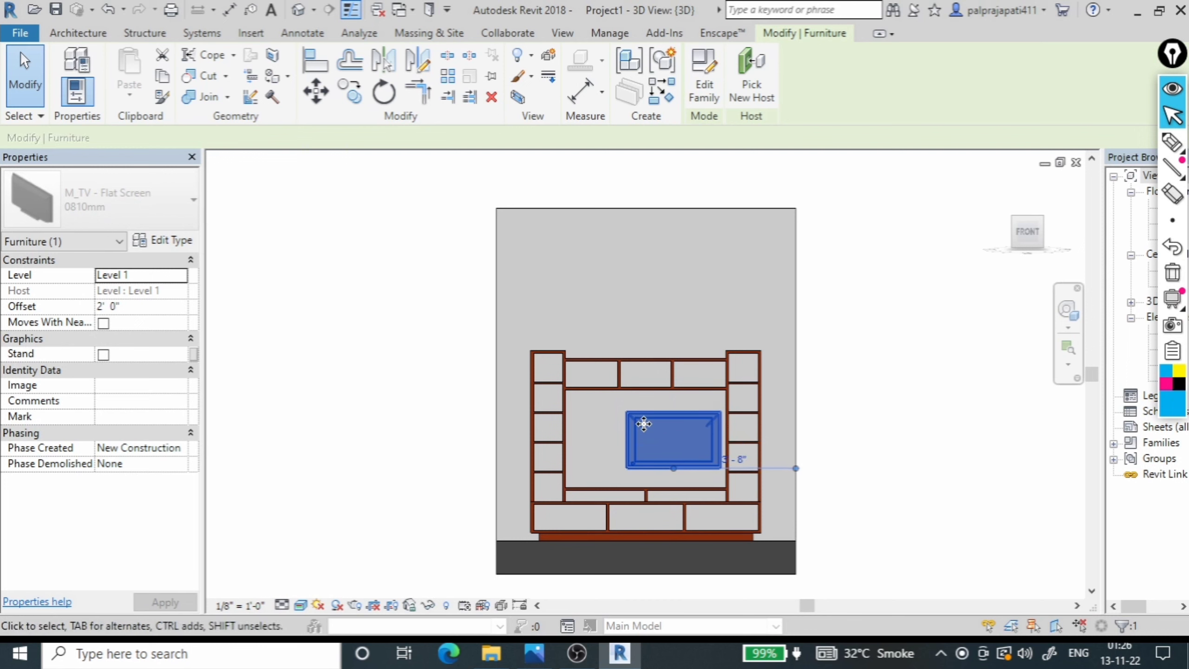
key("Left")
key("Left")
key("Left")
key("Left")
key("Left")
key("Left")
key("Left")
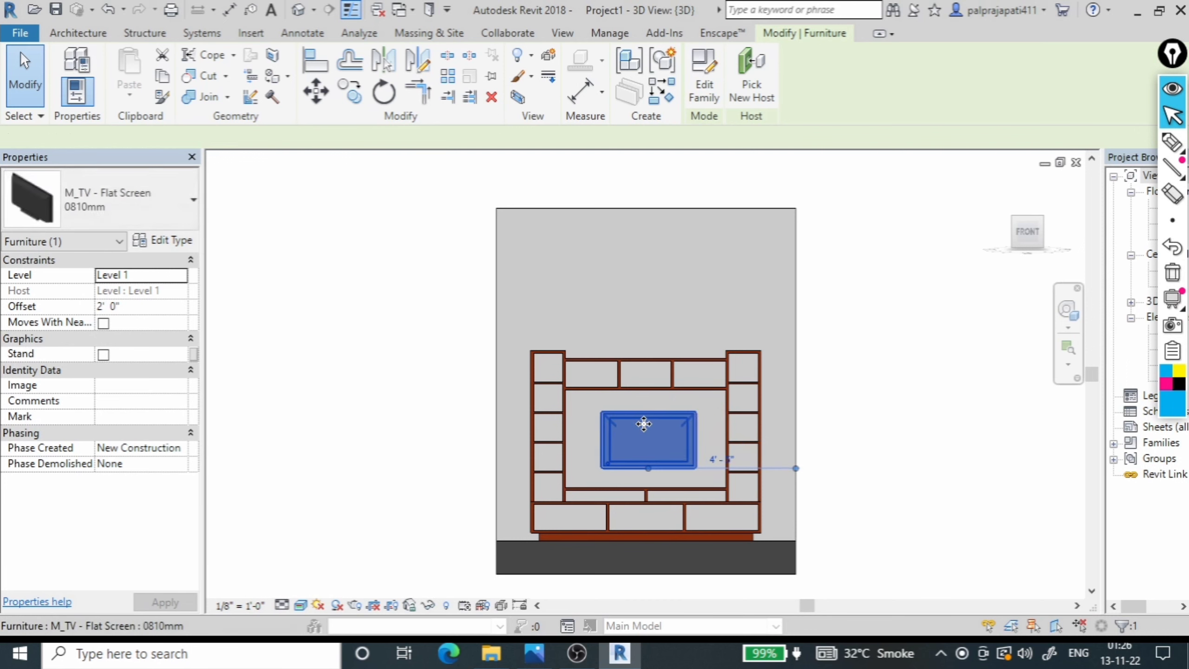
key("Left")
key("Left")
key("Left")
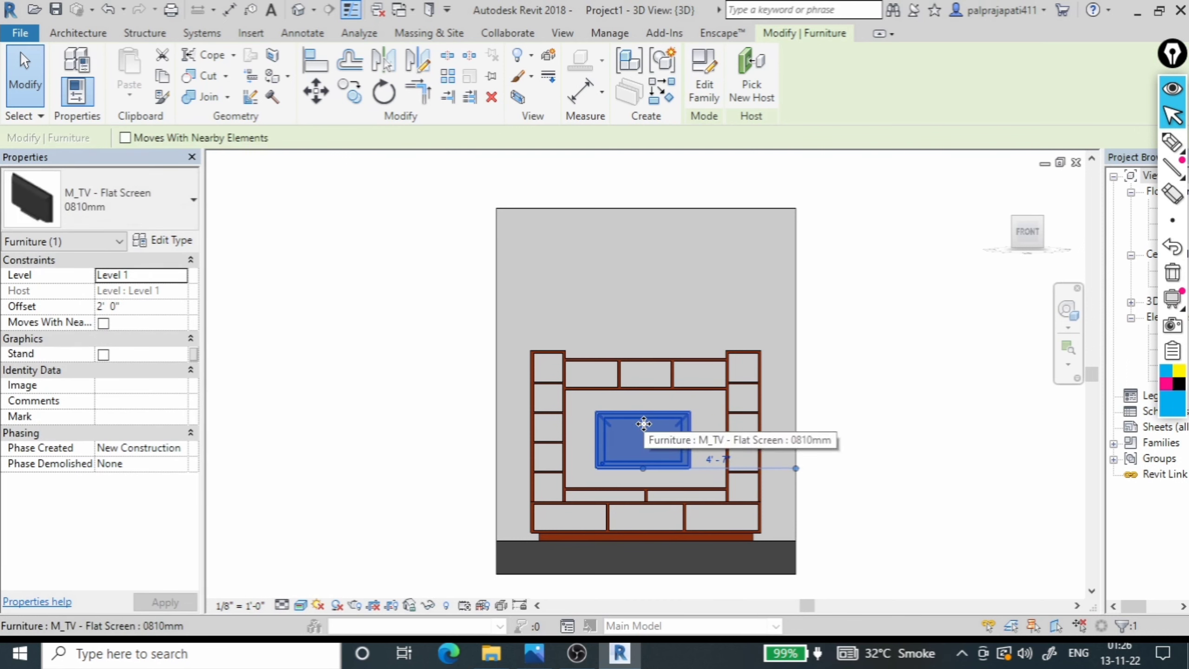
key("Right")
key("Escape")
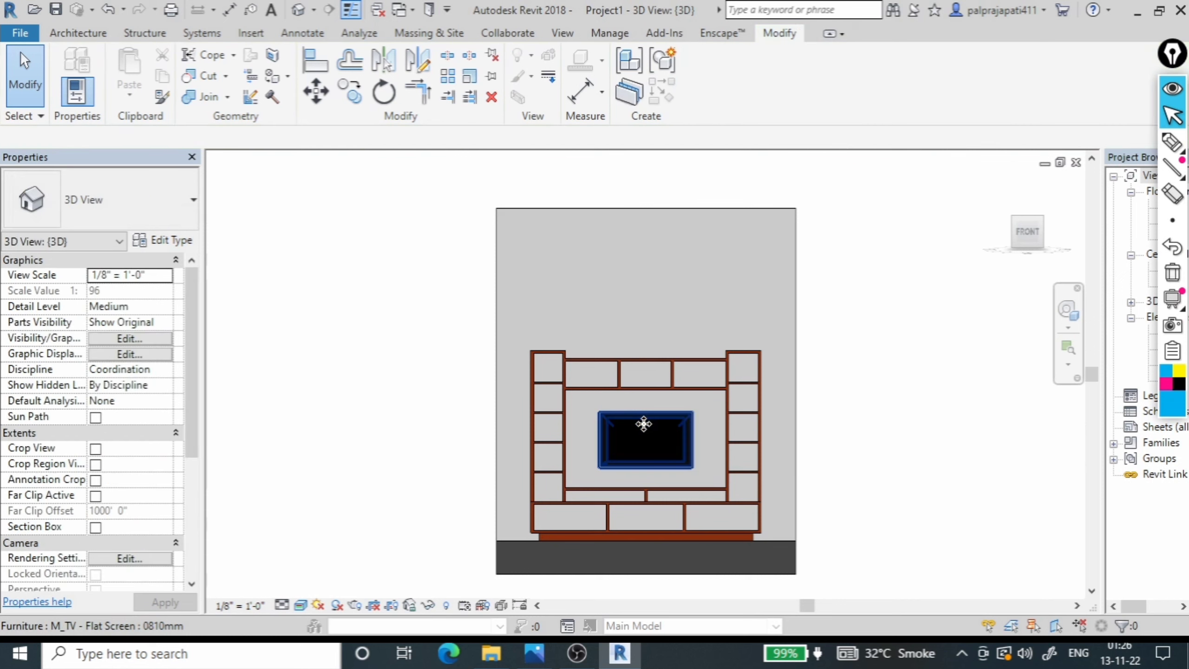
scroll(509, 370, "down", 2)
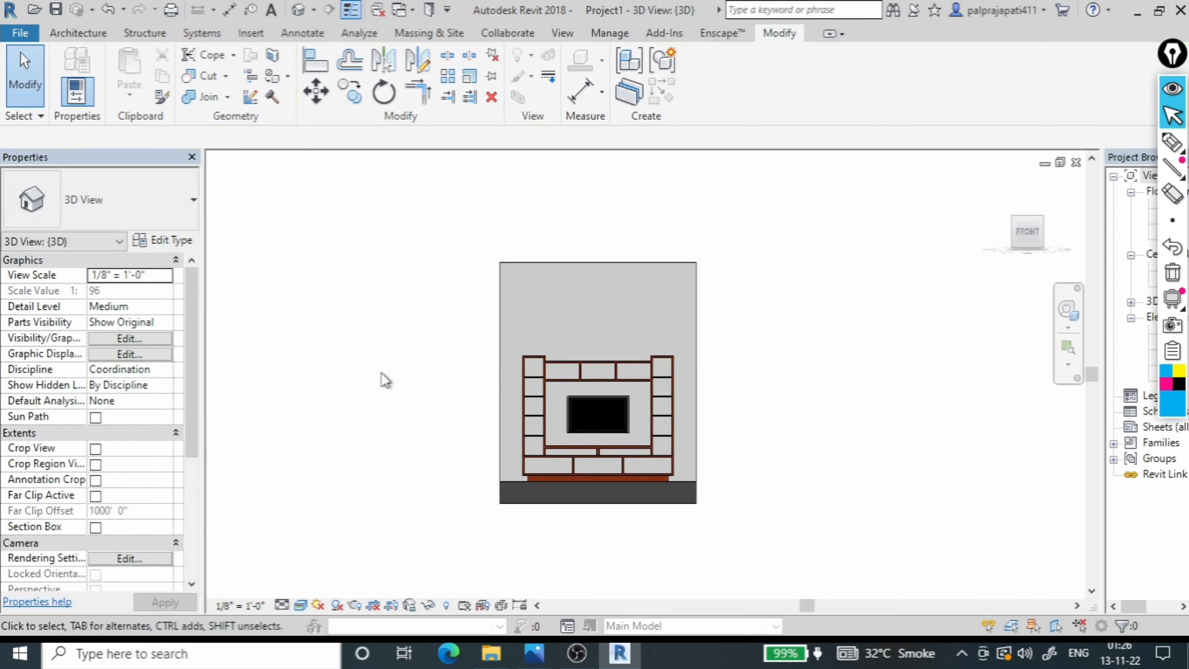
mouse_move(393, 388)
middle_mouse_down("shift")
mouse_move(406, 432)
mouse_move(504, 512)
mouse_move(390, 480)
middle_mouse_up("shift")
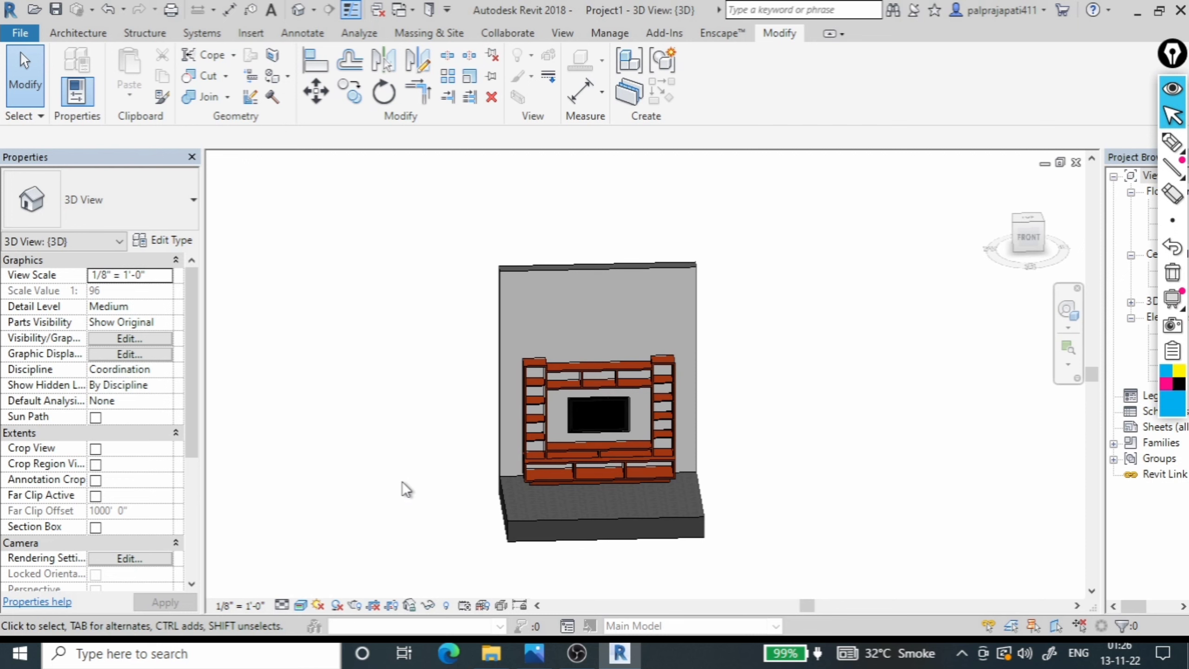
Check the TV unit from the front and isometric views against the reference image
left_click(1036, 242)
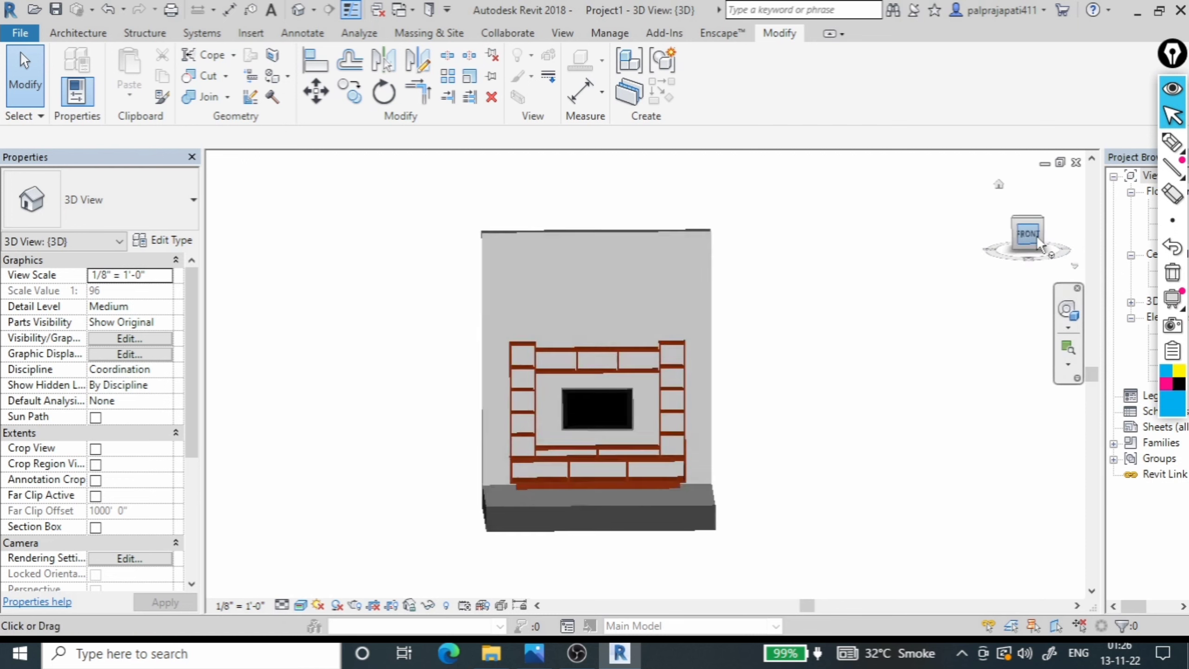
left_click(999, 187)
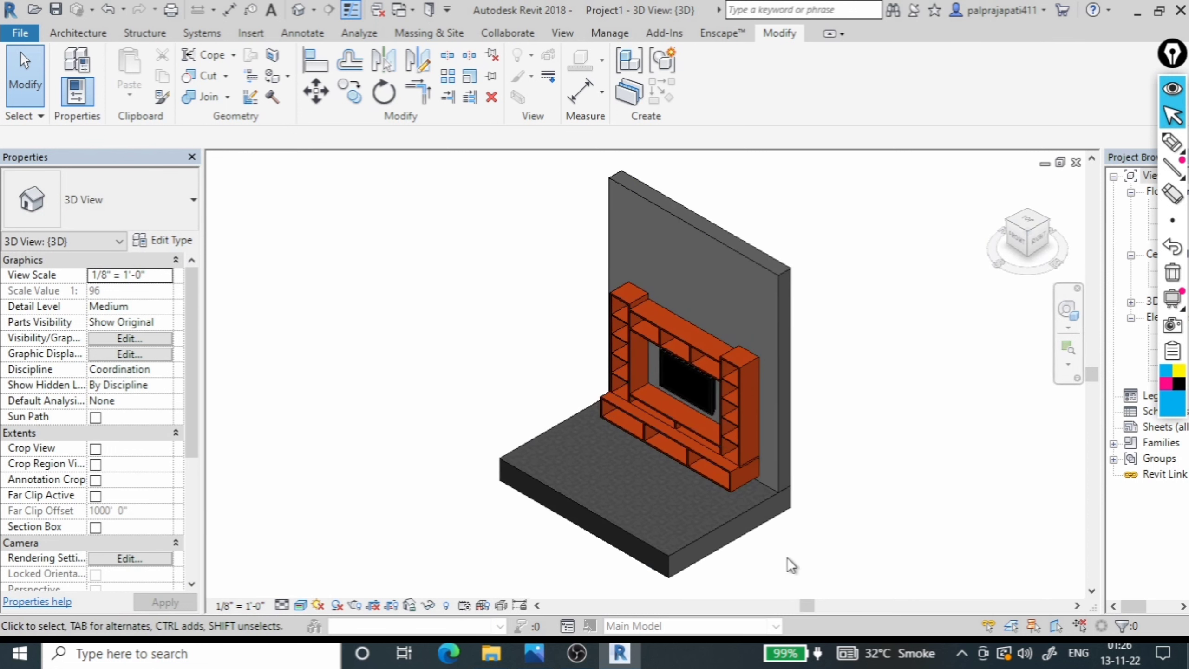
mouse_move(762, 552)
middle_mouse_down("shift")
mouse_move(810, 553)
mouse_move(929, 460)
mouse_move(932, 420)
middle_mouse_up("shift")
left_click(534, 656)
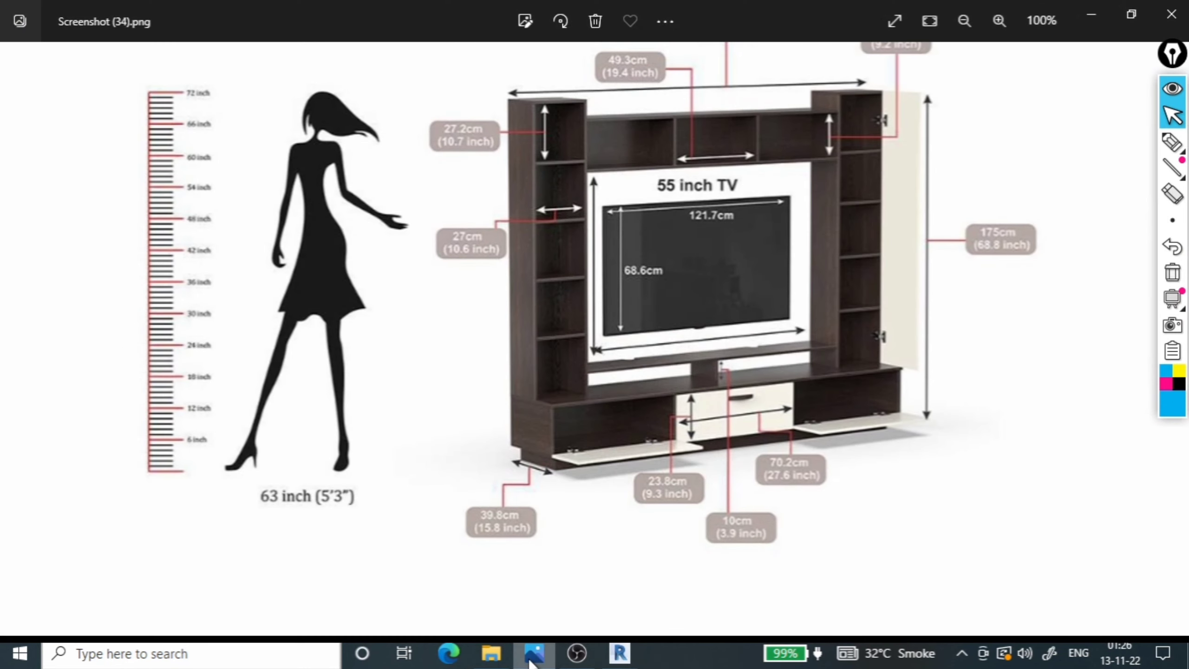
left_click(532, 658)
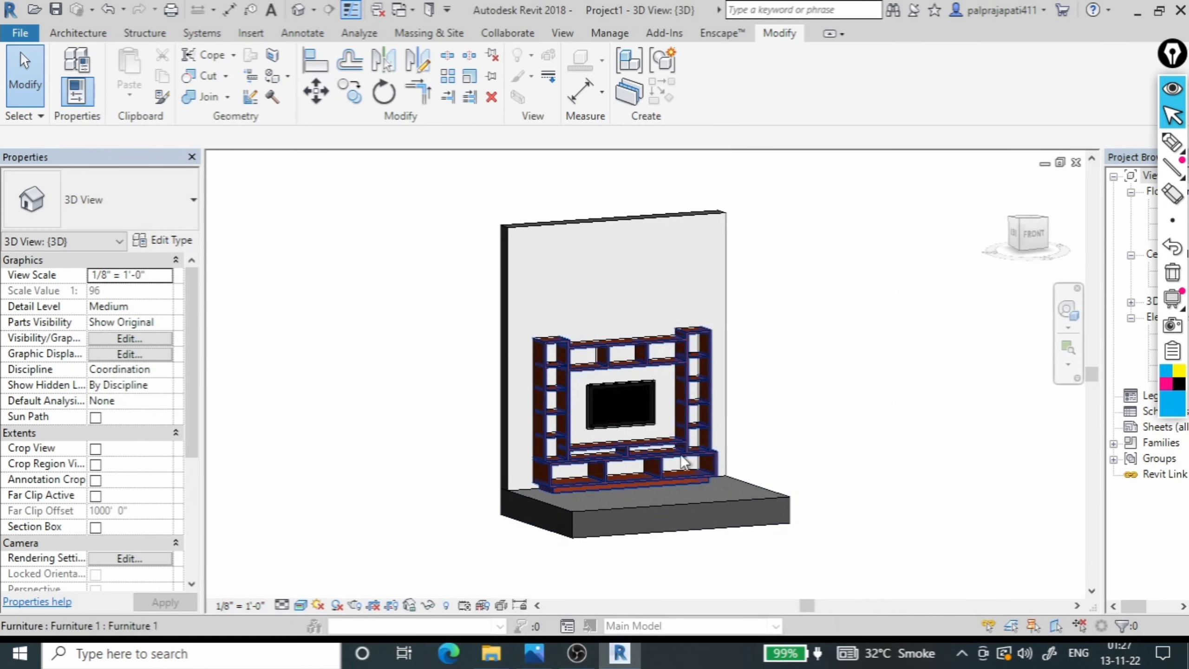
Show the TV unit from the FRONT view, zoomed in, in Hidden Line style
left_click(1044, 240)
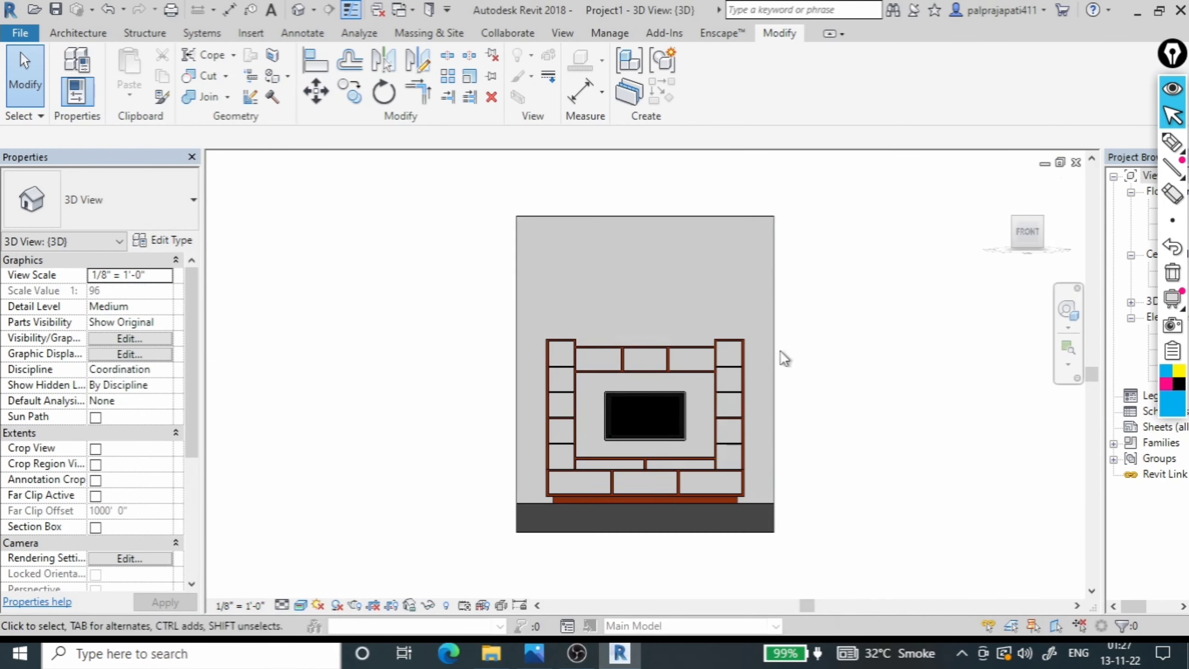
scroll(647, 543, "up", 5)
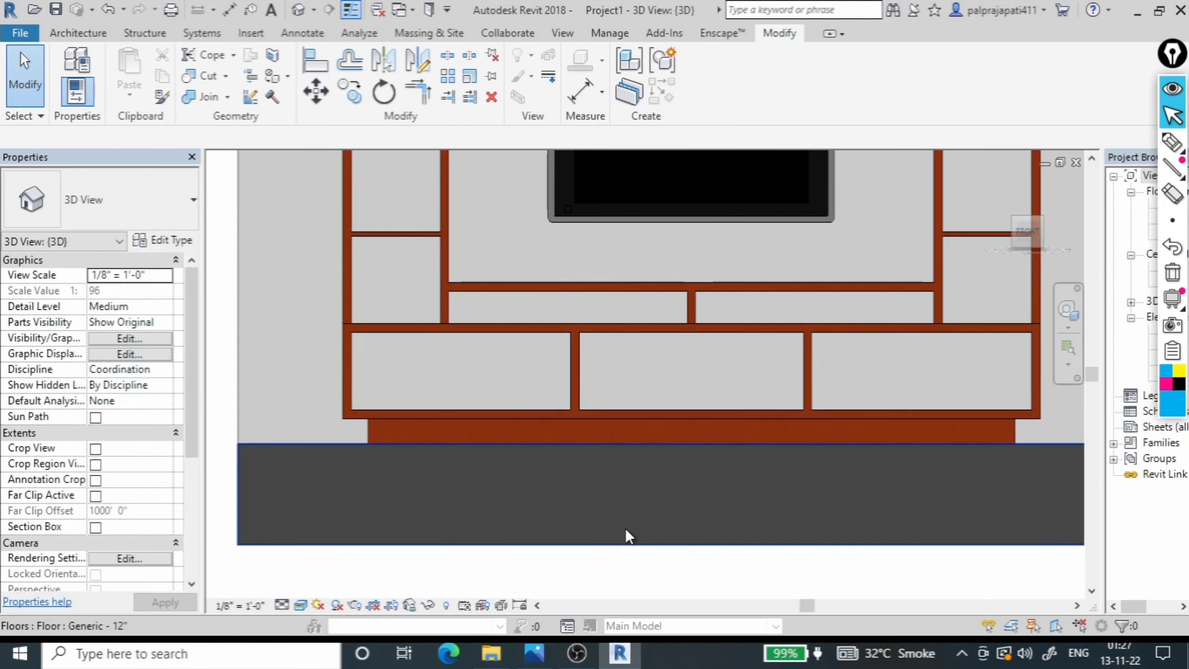
left_click(302, 605)
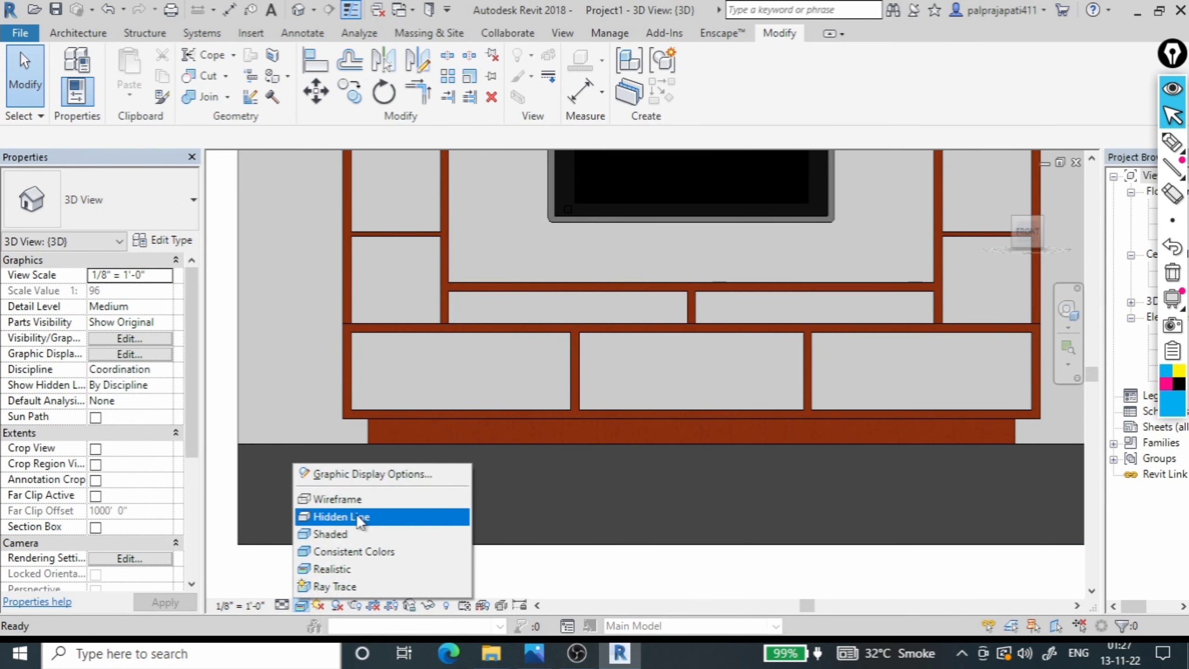
left_click(359, 499)
scroll(603, 546, "down", 1)
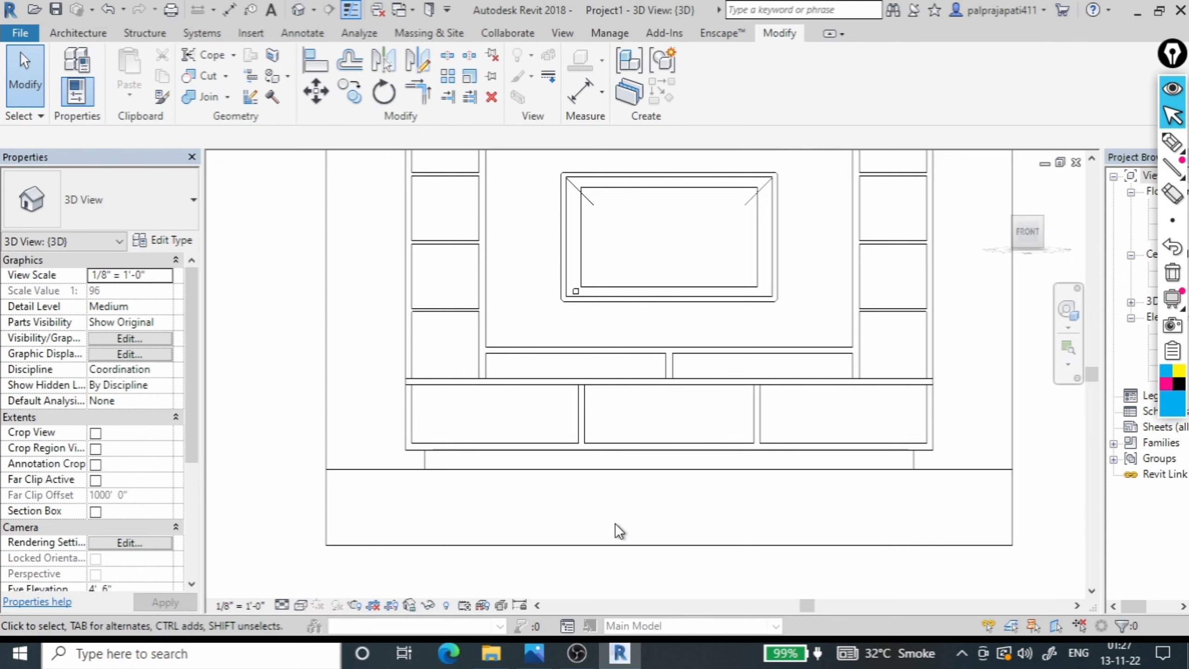
Create an in-place Casework model, keeping the default name Casework 1
key("c")
key("m")
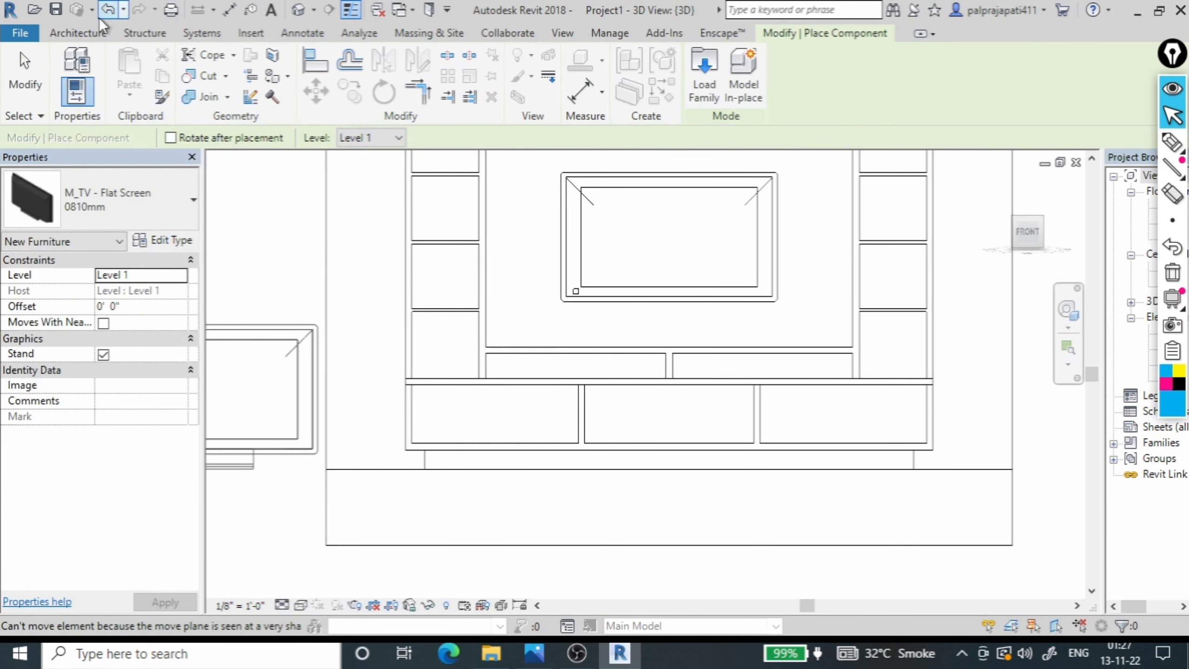
left_click(83, 32)
left_click(206, 94)
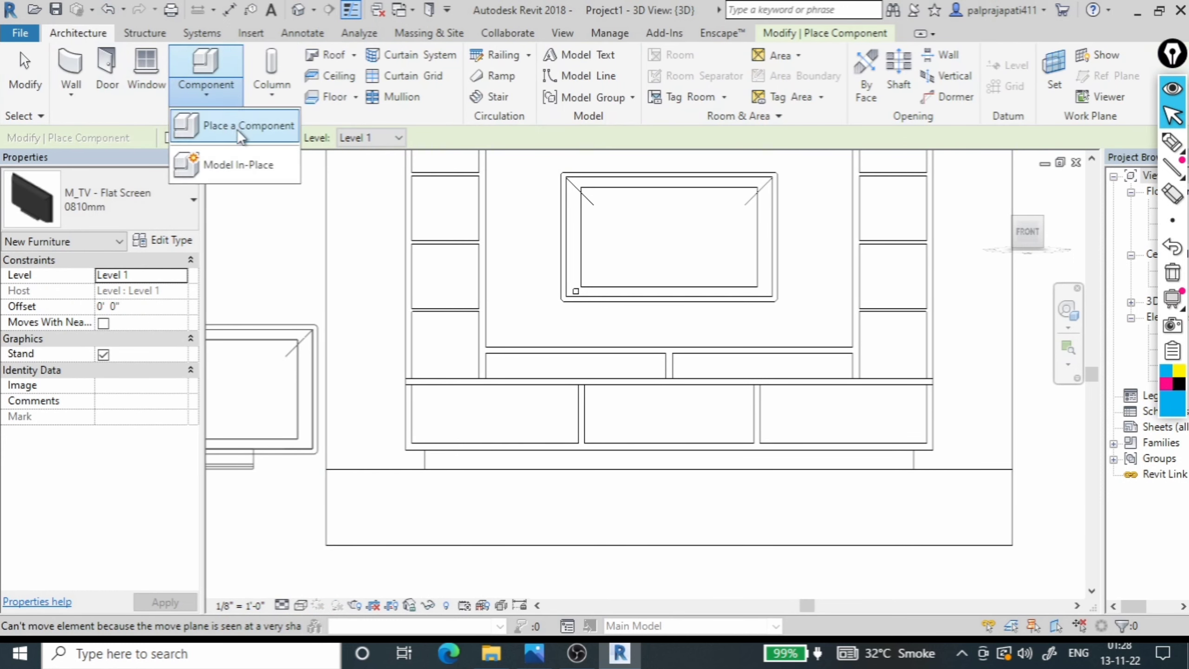
left_click(254, 164)
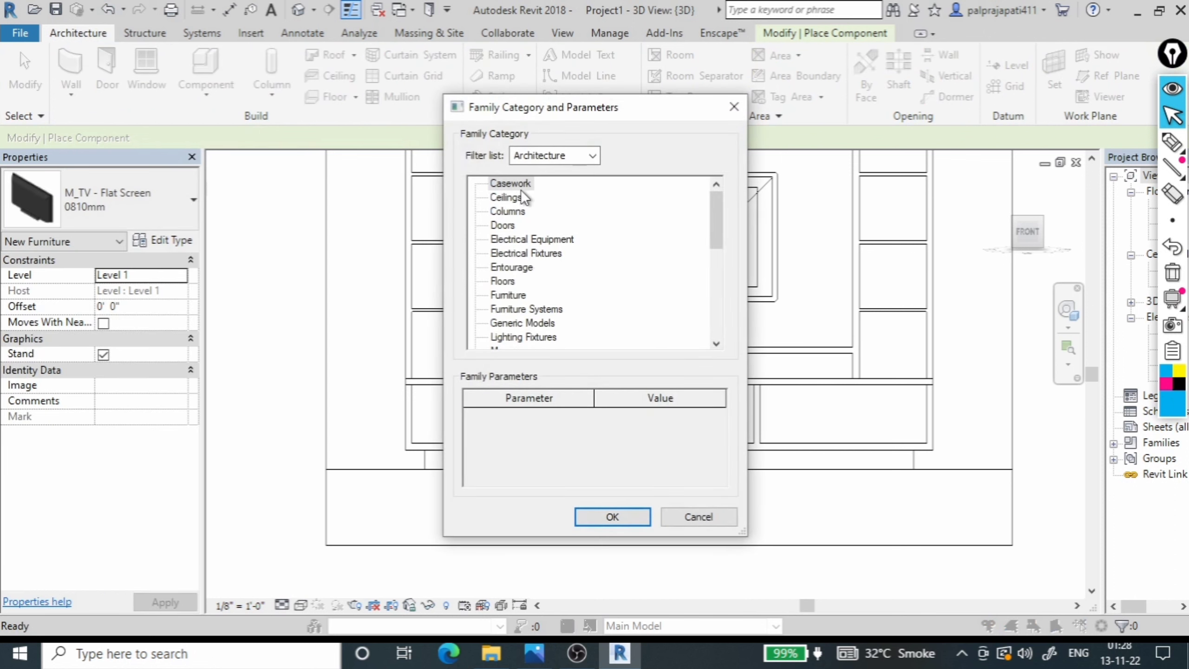
left_click(604, 515)
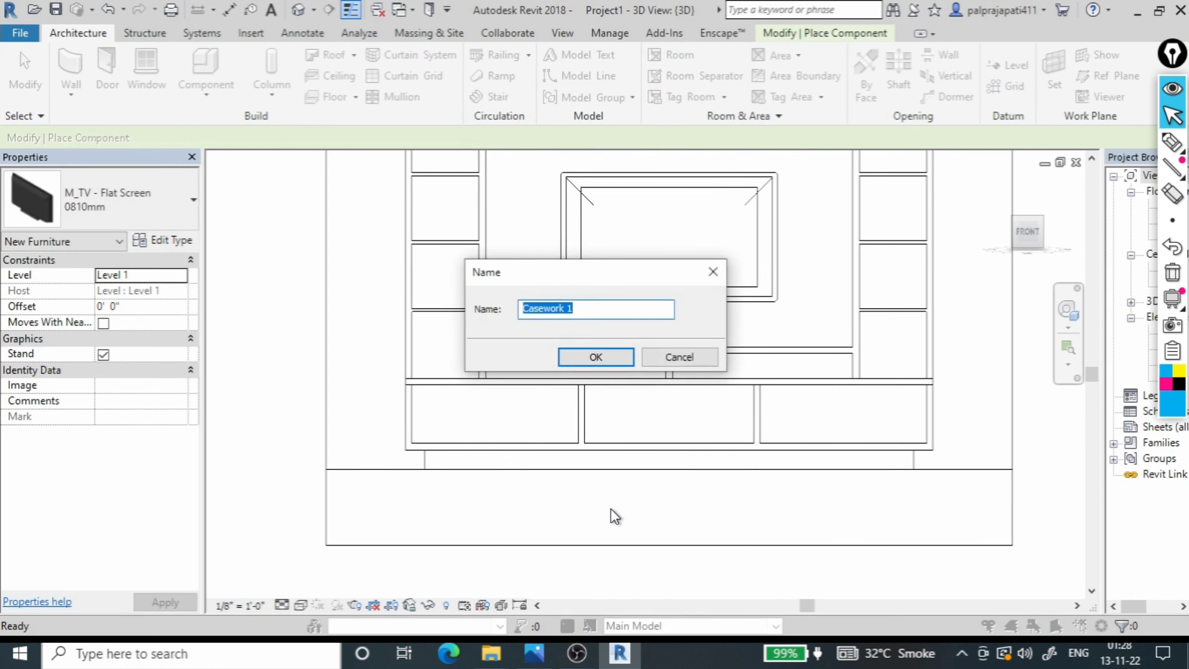
left_click(597, 355)
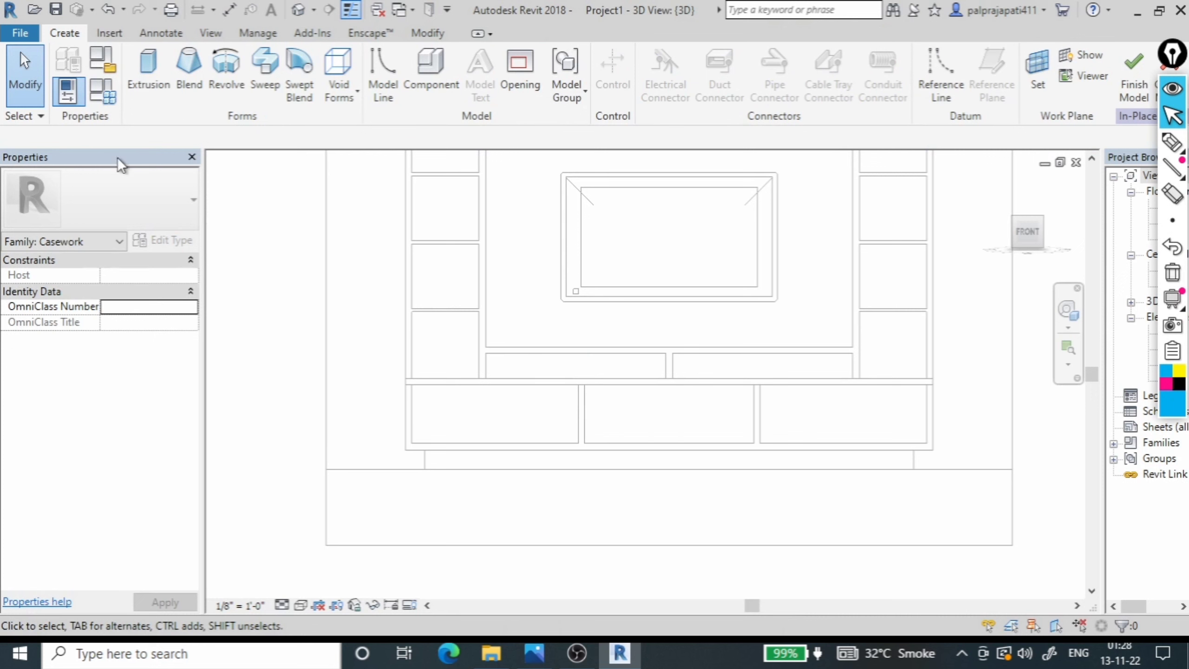
Start an extrusion zoomed on the lower shelves, with the line offset at 0' 0 1/2"
left_click(157, 58)
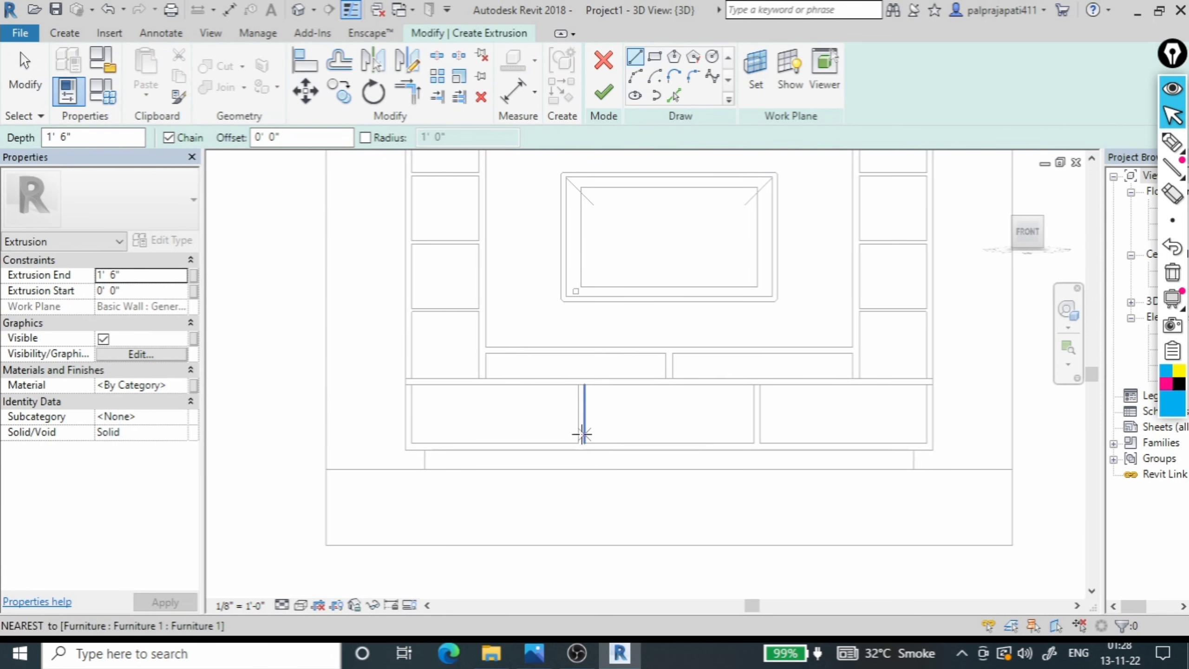
scroll(583, 435, "up", 2)
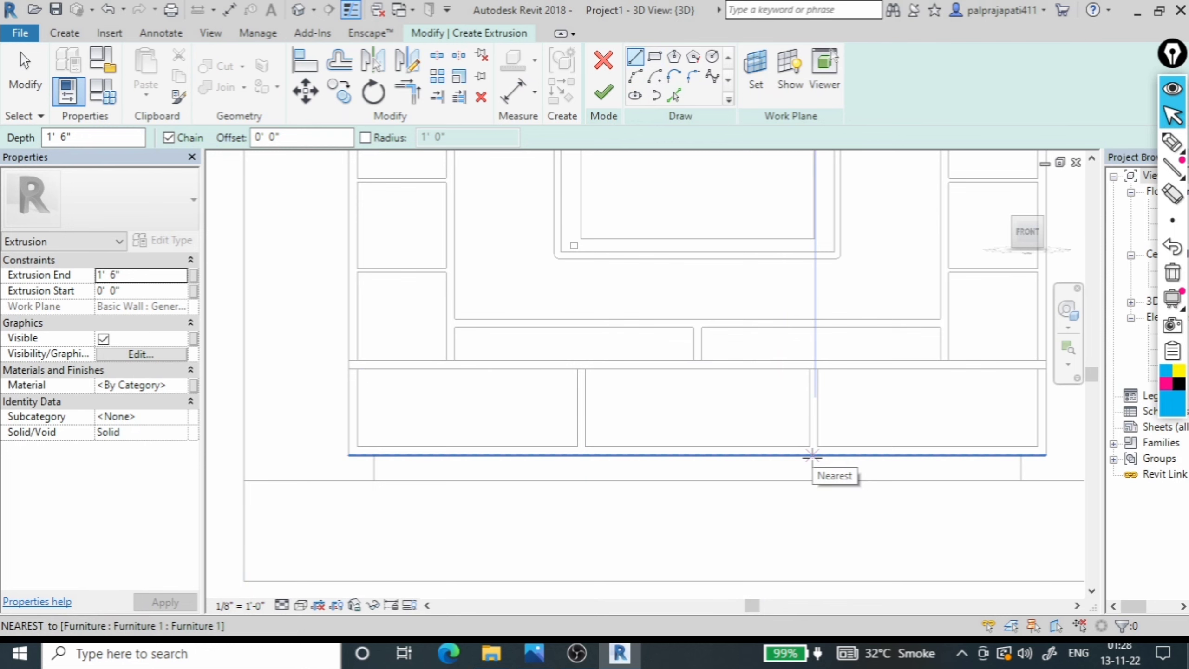
scroll(810, 467, "up", 2)
scroll(817, 436, "up", 2)
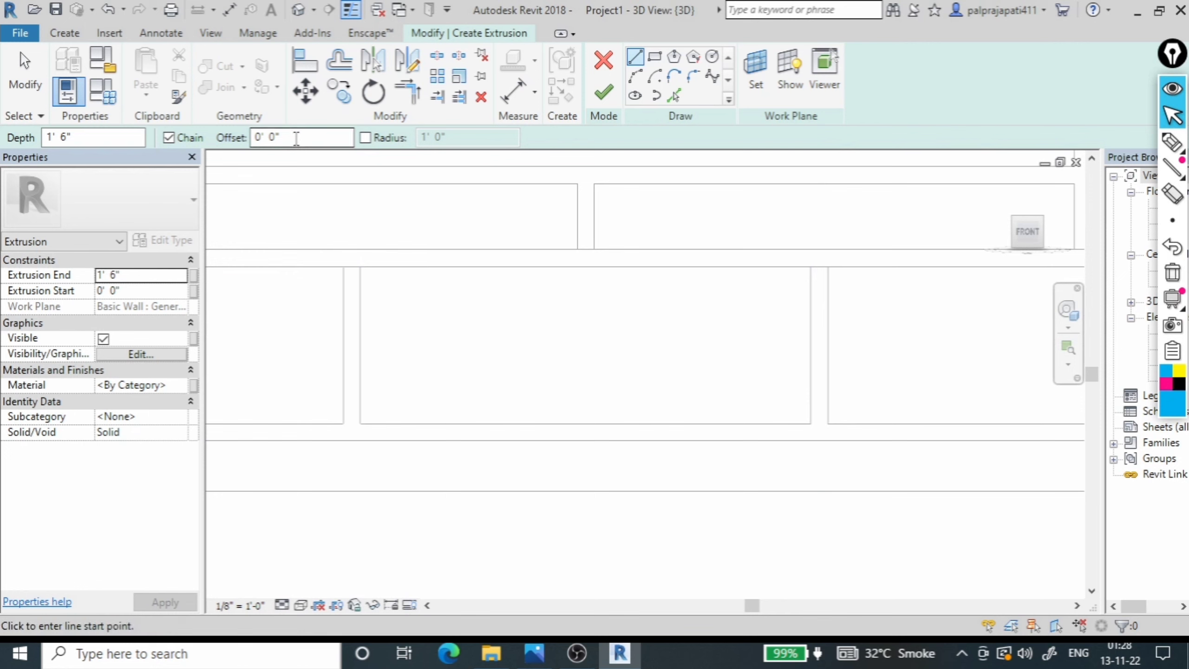
left_click_drag(297, 139, 236, 140)
type("1/2")
Sketch a vertical line at the shelf corner, then a zero-offset horizontal line along its top edge
left_click(810, 424)
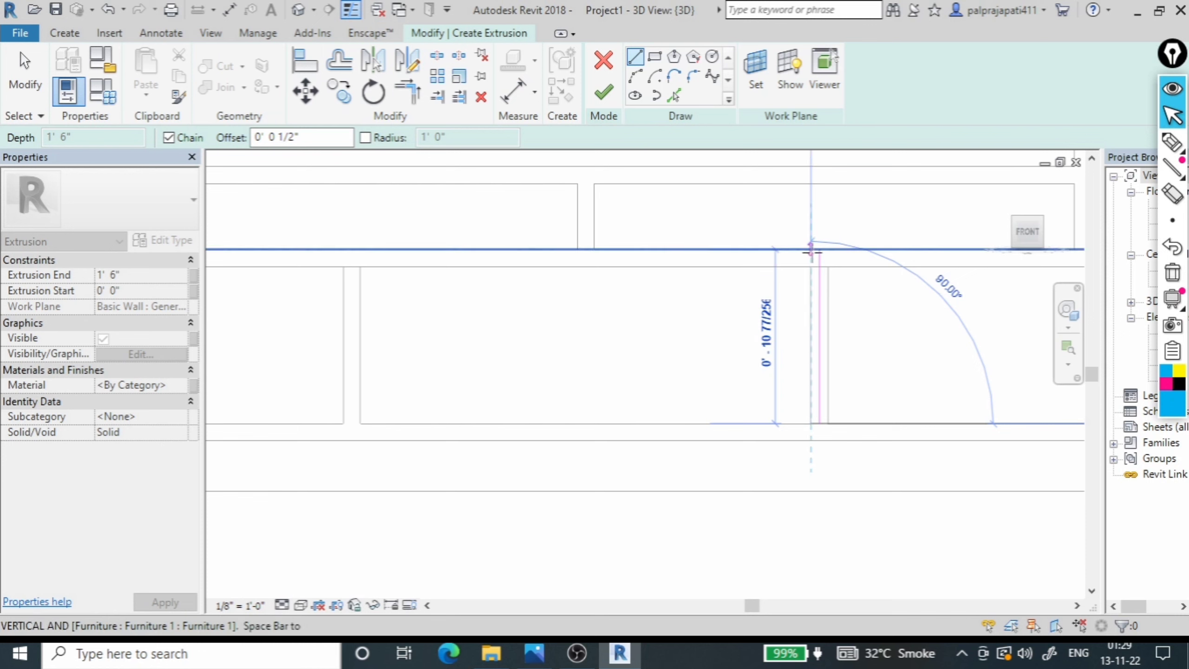
left_click(812, 252)
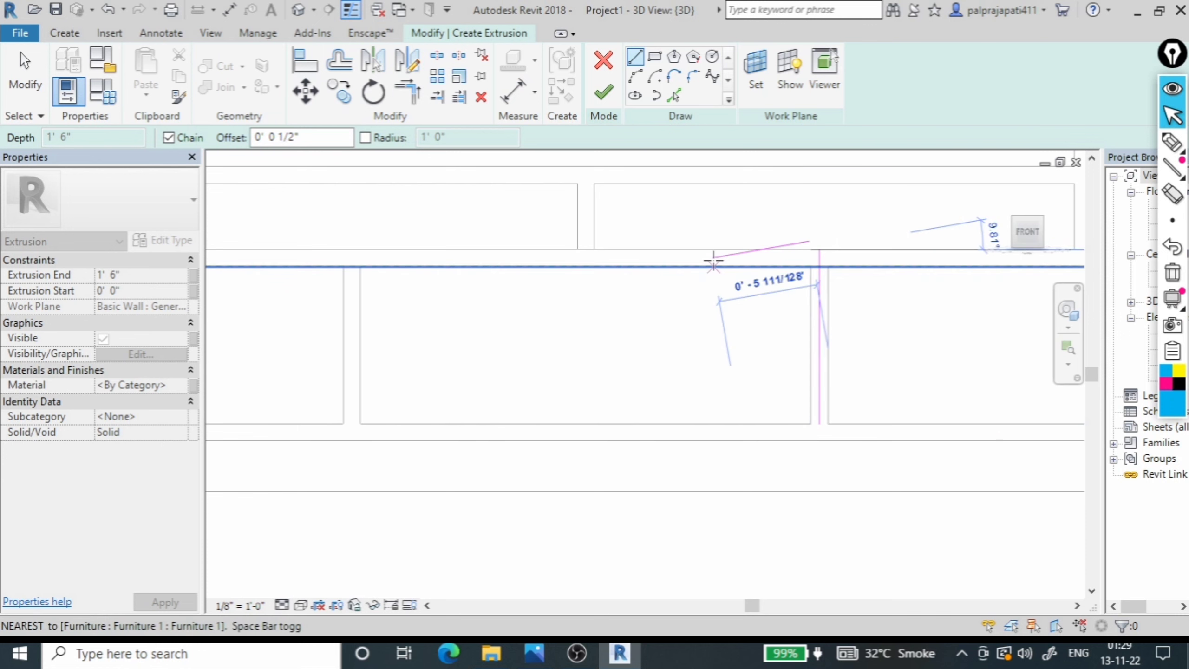
left_click(320, 138)
key("BackSpace")
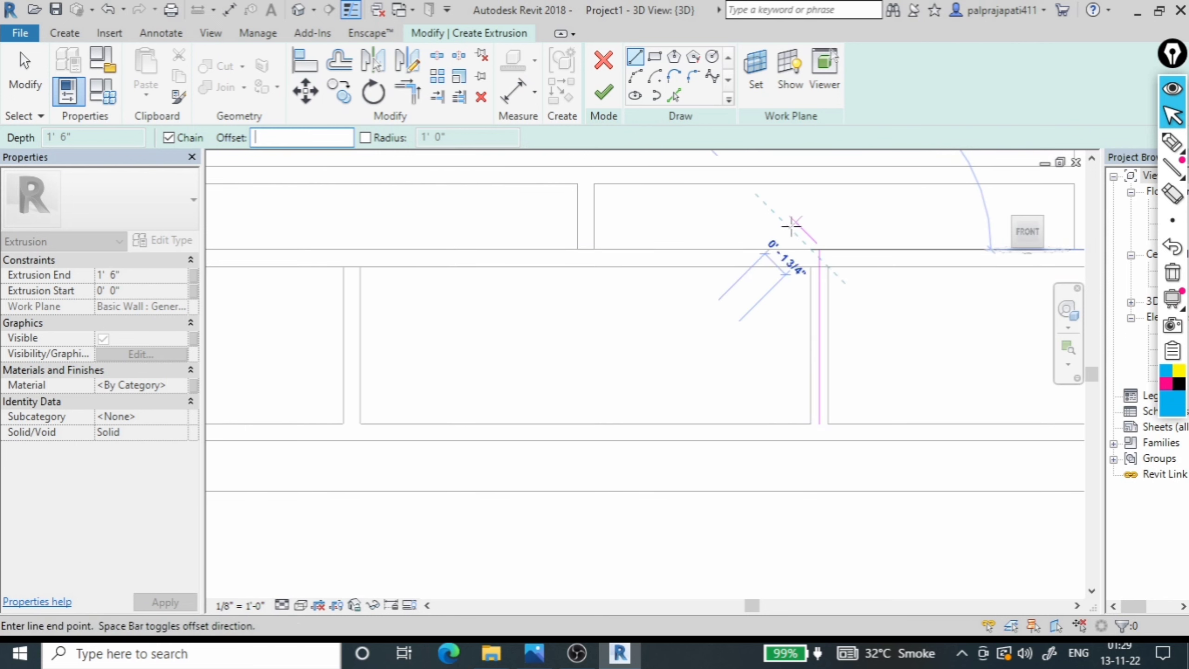
scroll(758, 318, "down", 3)
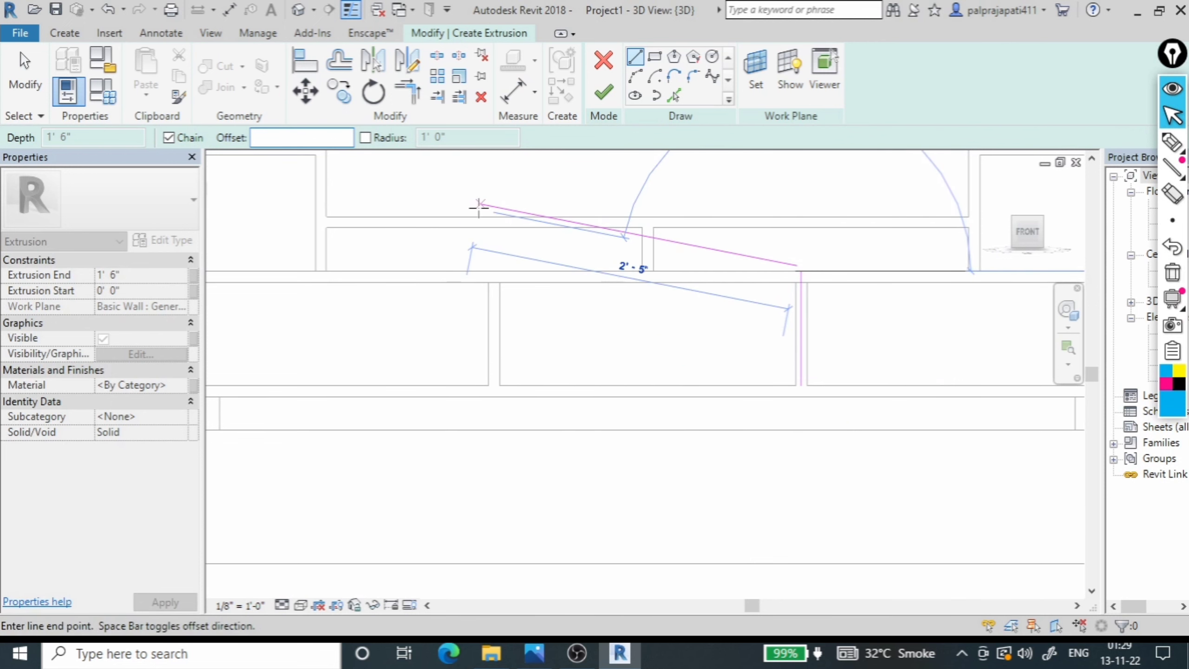
type("0")
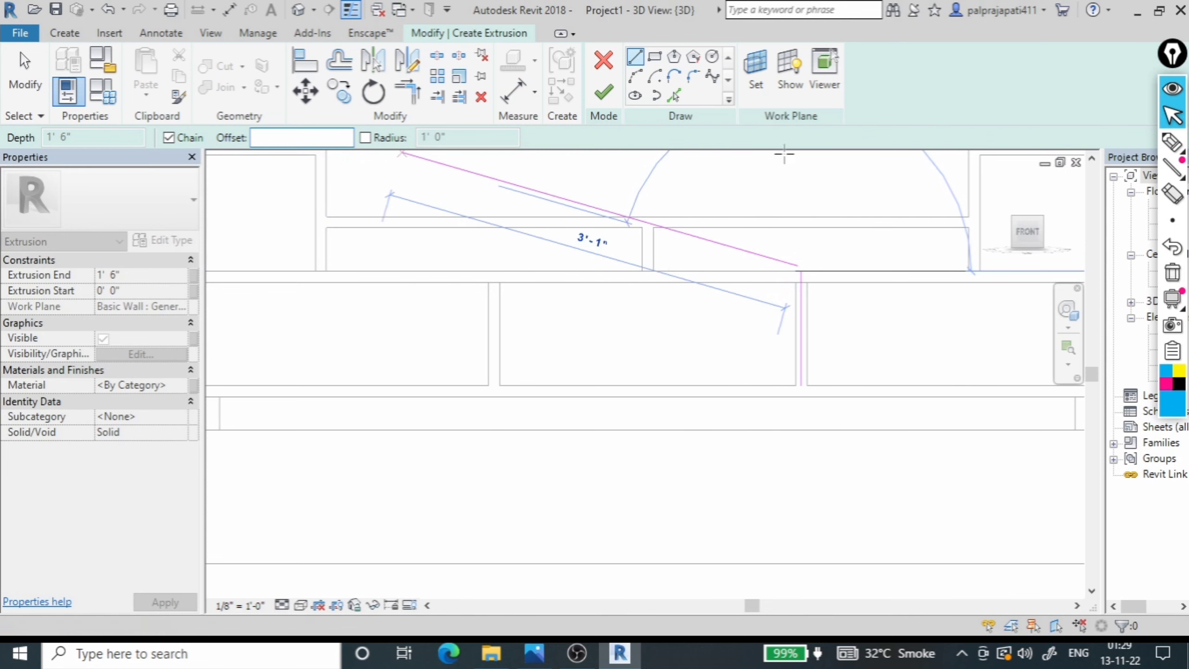
key("Return")
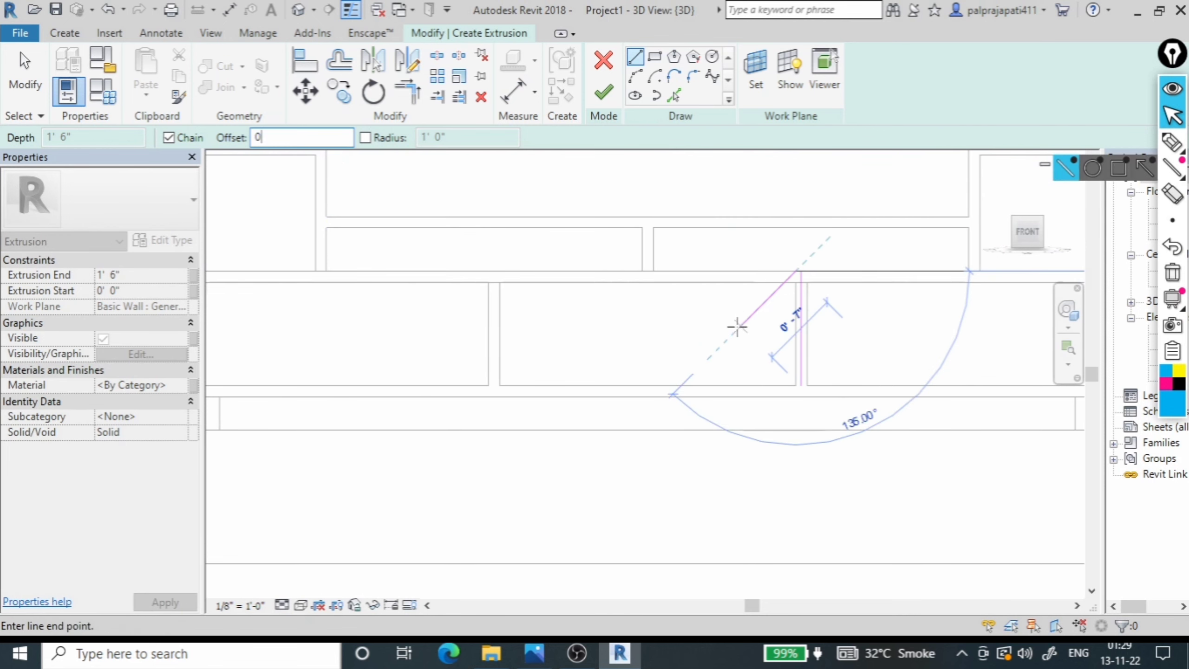
scroll(738, 324, "down", 1)
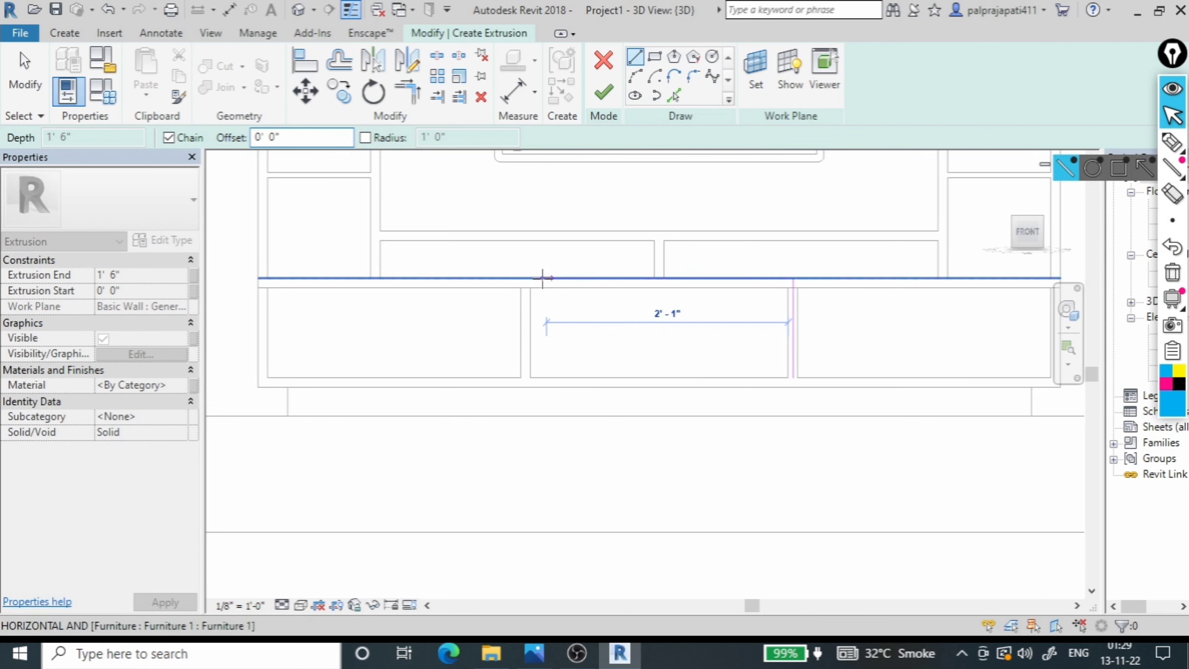
scroll(534, 276, "up", 1)
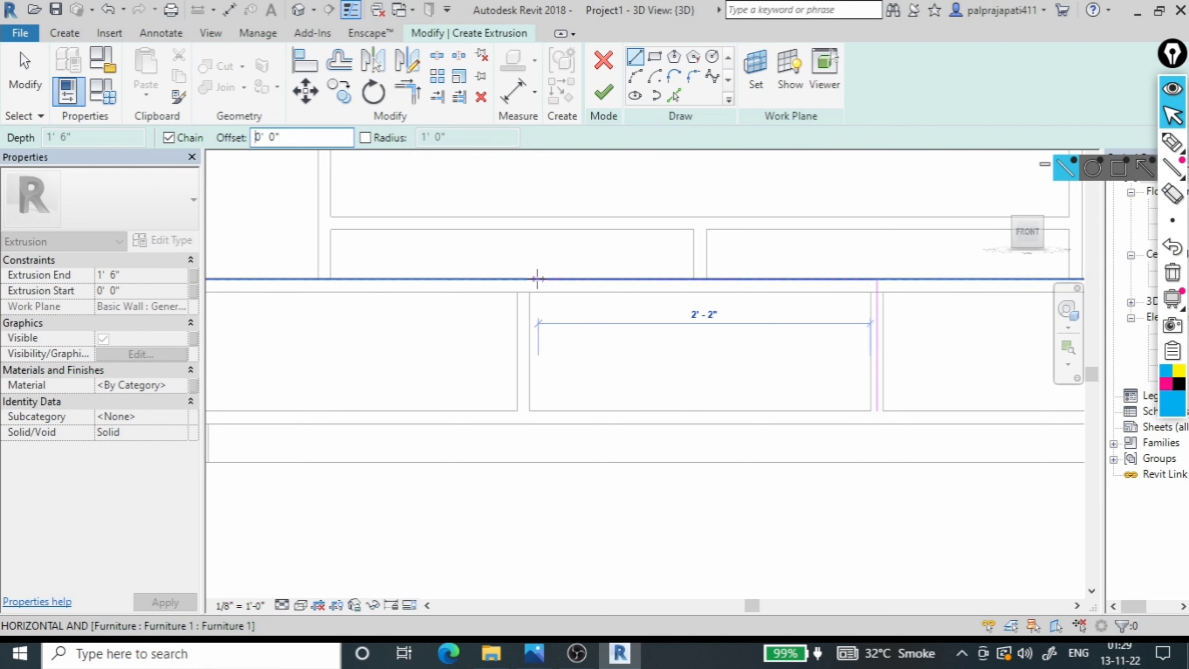
left_click(538, 279)
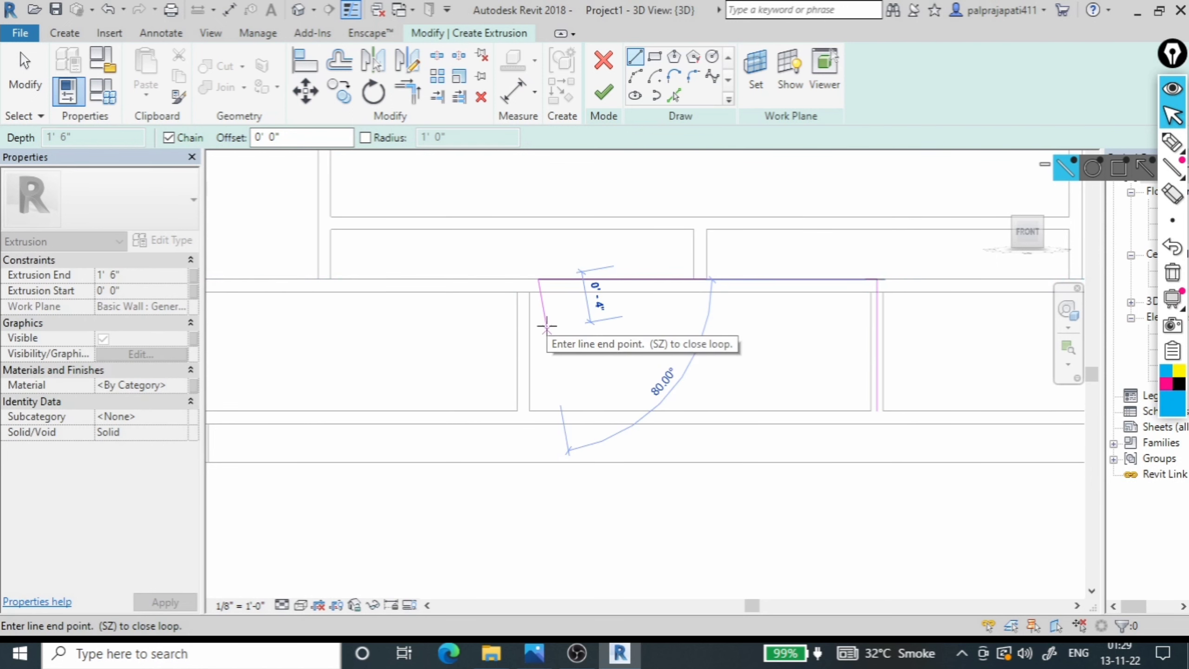
key("Escape")
key("Escape")
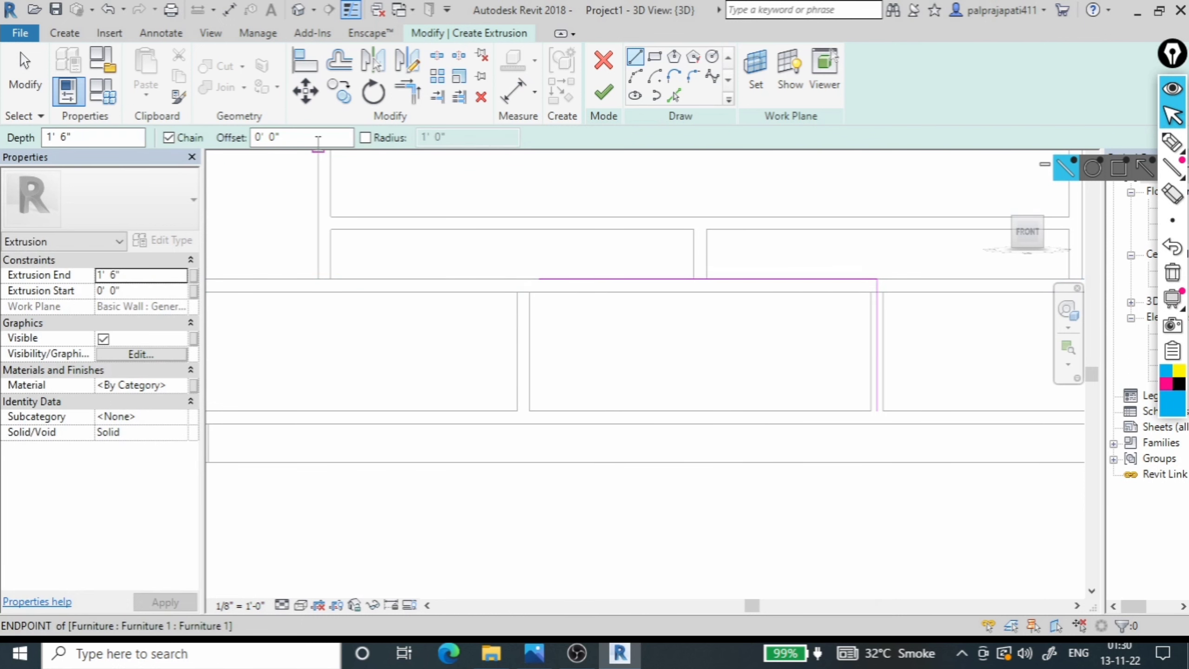
Draw the left and bottom profile lines of the middle bay with a 1/2" offset
left_click(293, 137)
type("1/2")
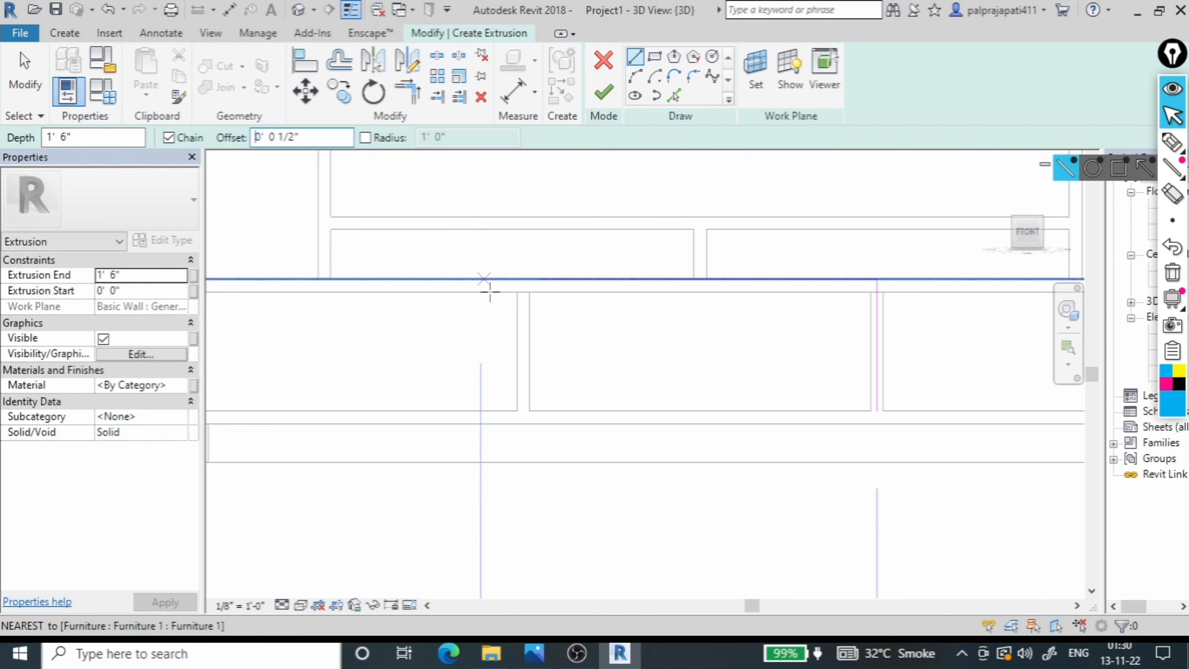
left_click(534, 292)
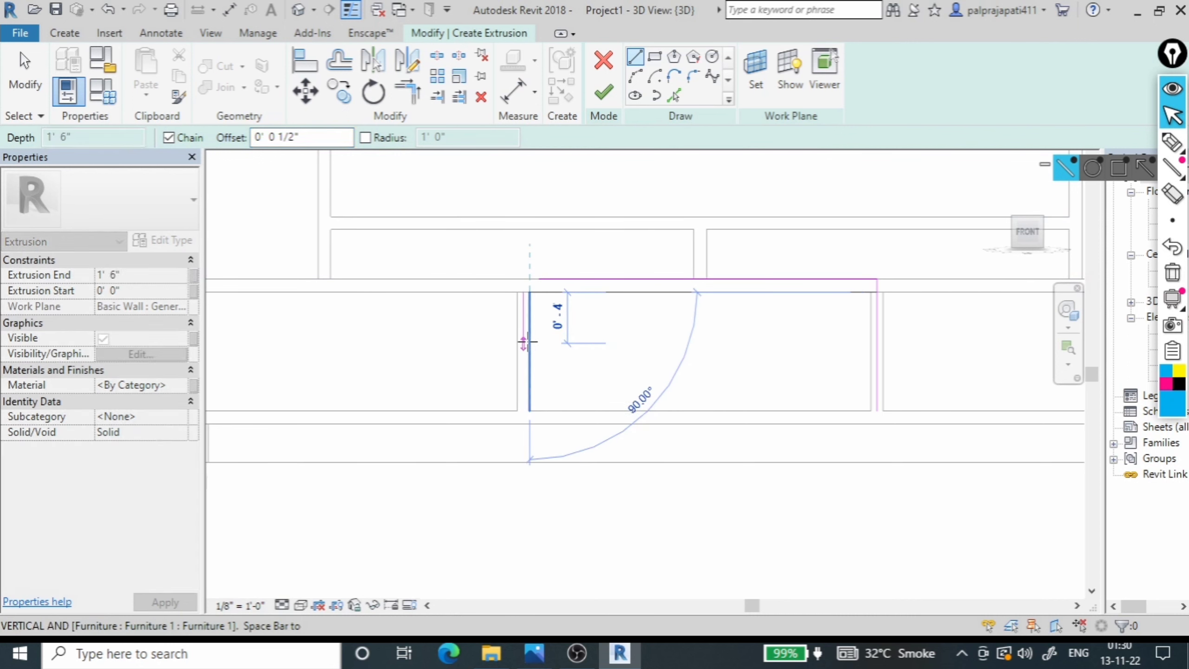
left_click(530, 423)
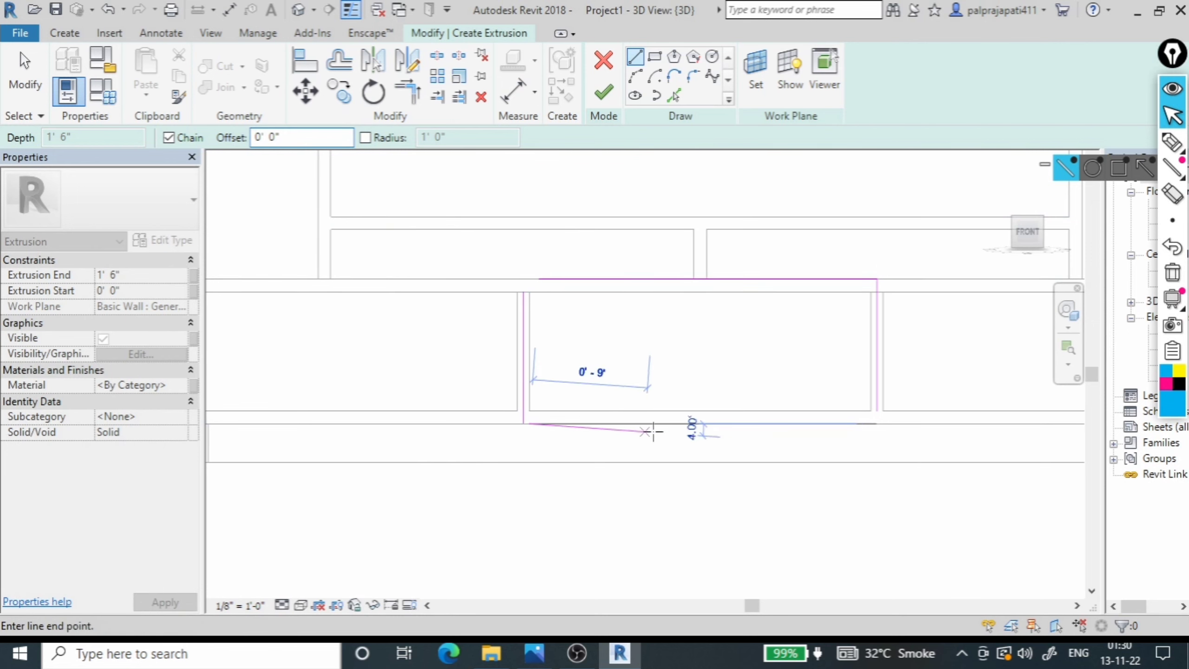
scroll(876, 424, "up", 3)
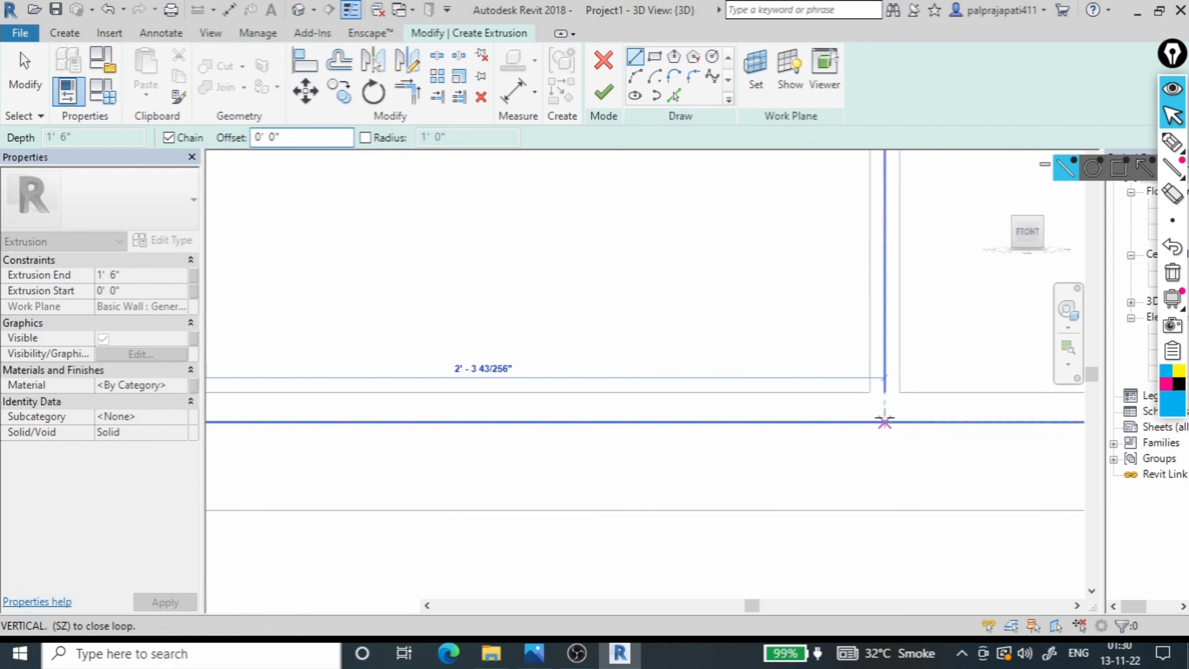
left_click(884, 422)
scroll(892, 426, "down", 2)
scroll(895, 434, "down", 2)
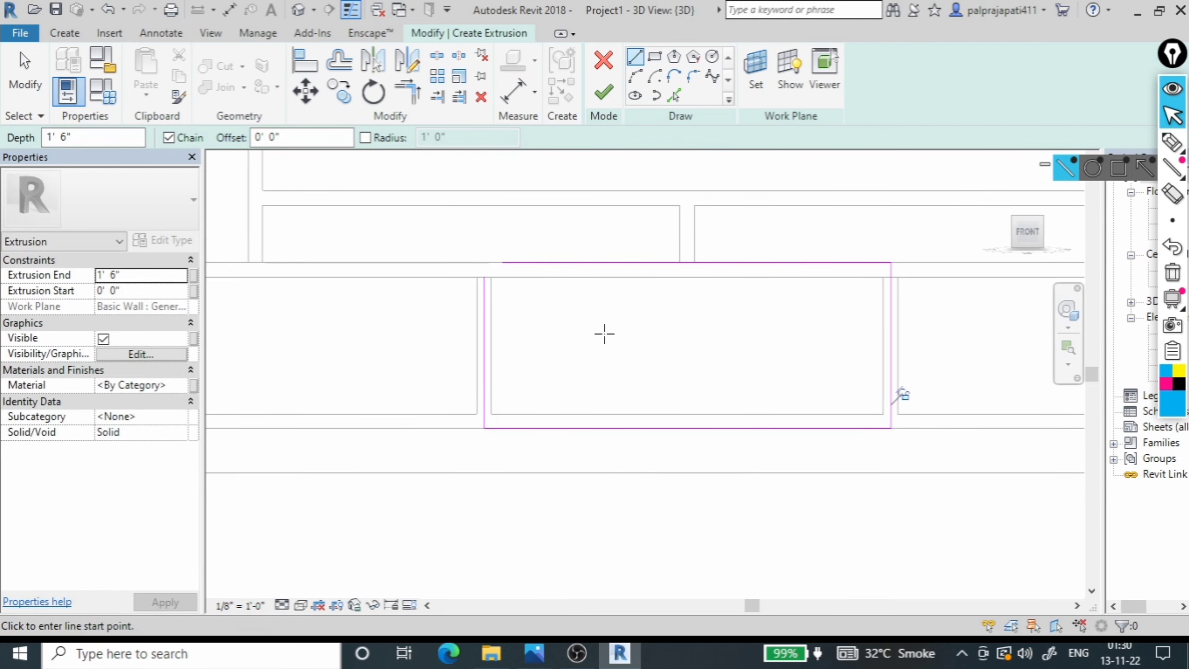
Trim the left and top lines into a corner to close the rectangle
key("t")
key("r")
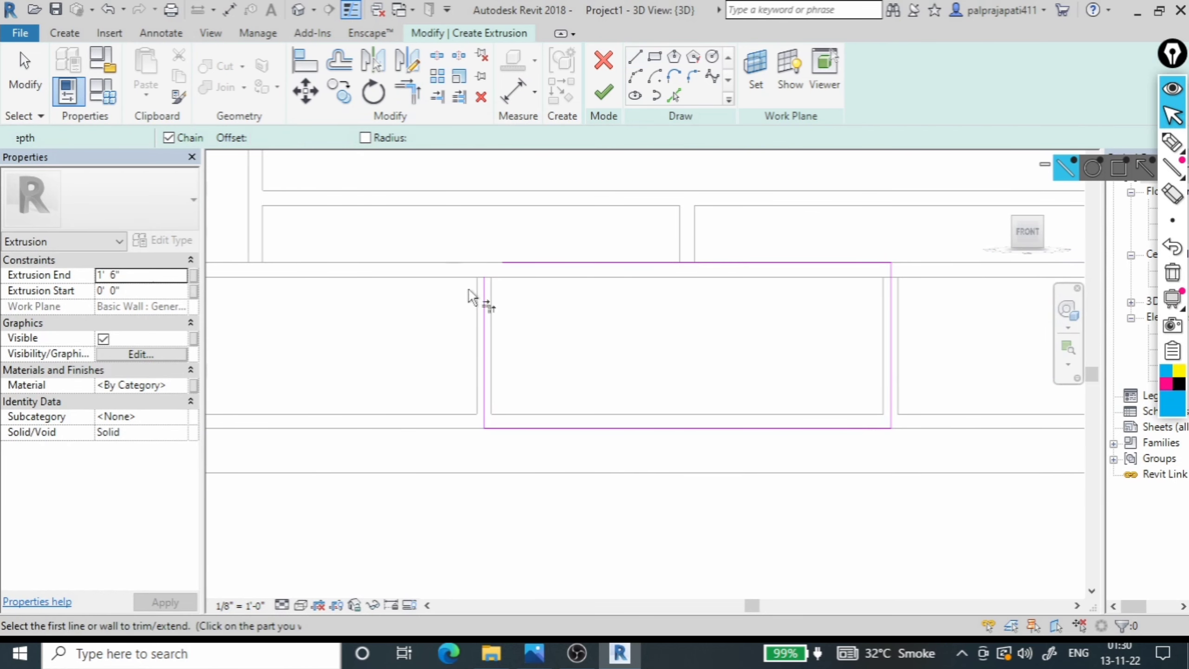
left_click(482, 300)
left_click(523, 265)
scroll(451, 356, "down", 1)
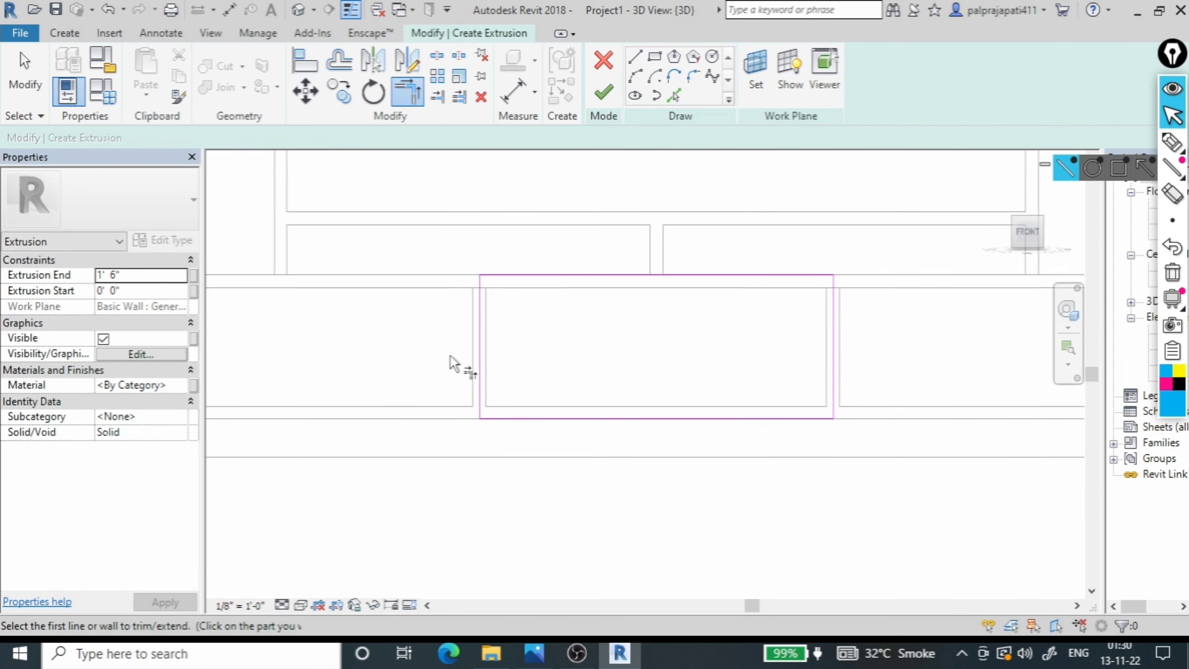
scroll(450, 356, "down", 1)
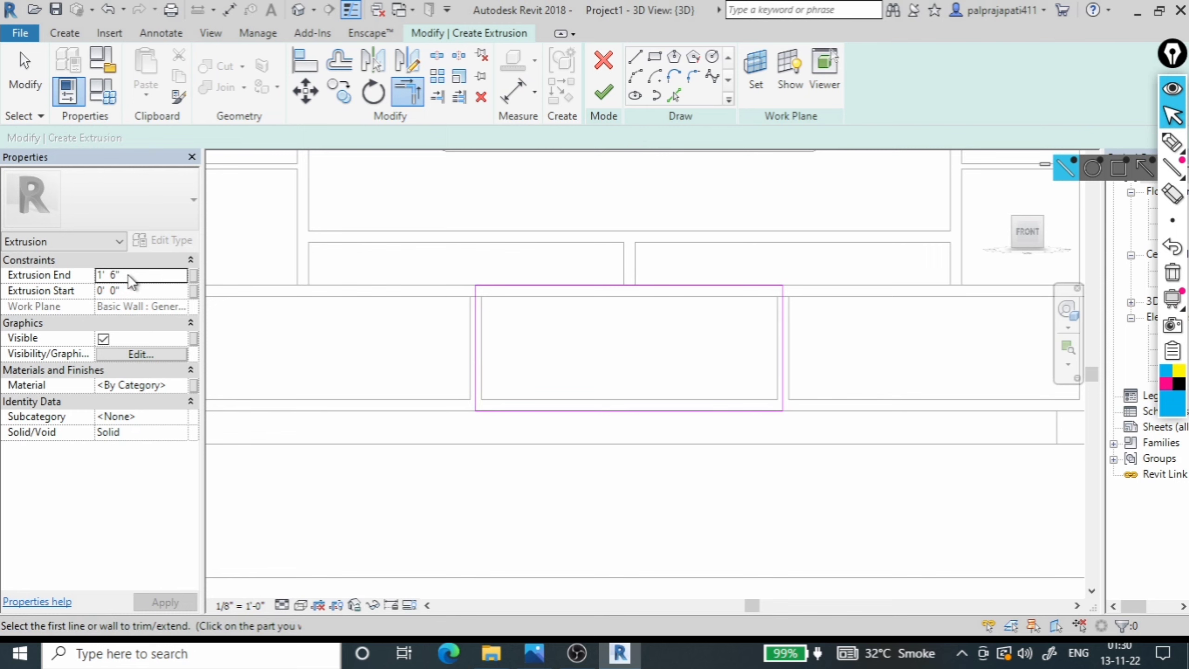
Set the extrusion's work plane to the furniture face in the middle bay
left_click(752, 73)
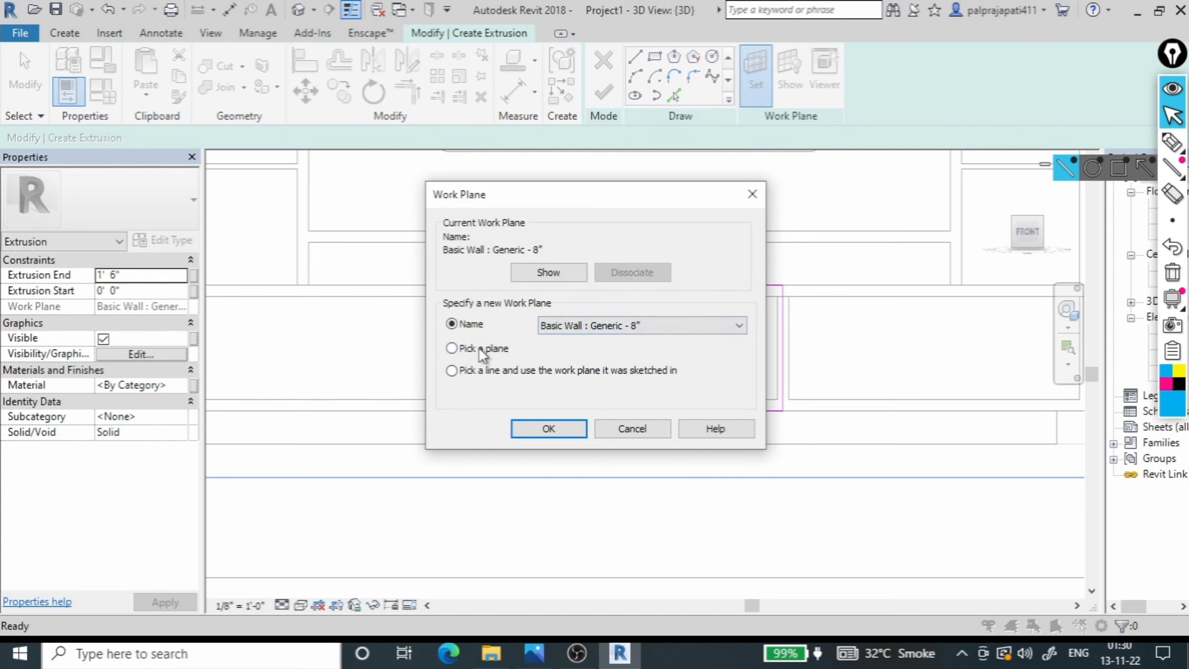
left_click(480, 347)
left_click(548, 428)
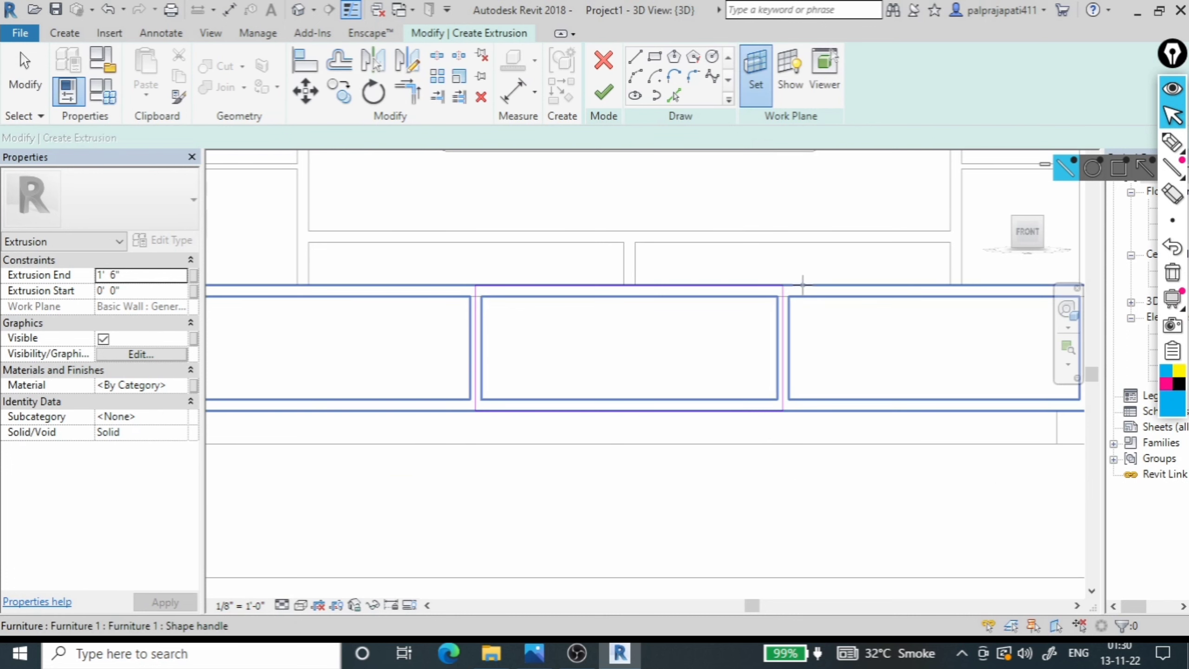
left_click(809, 291)
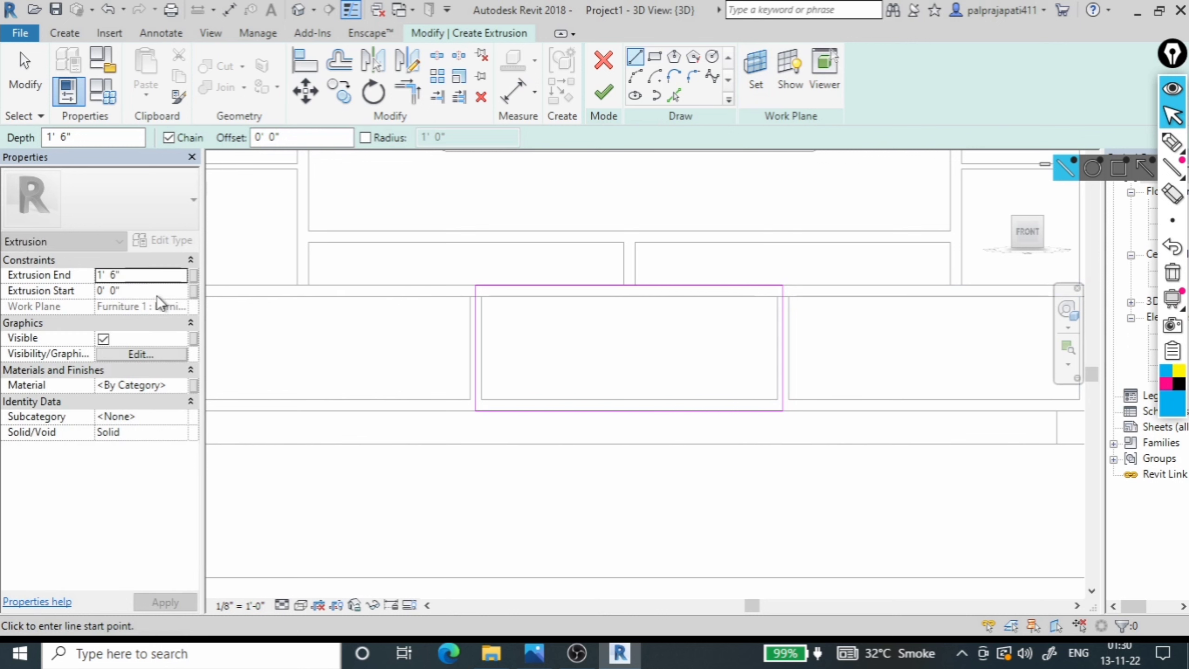
Set Extrusion End to 0.5" and finish the sketch as a thin panel
left_click(145, 277)
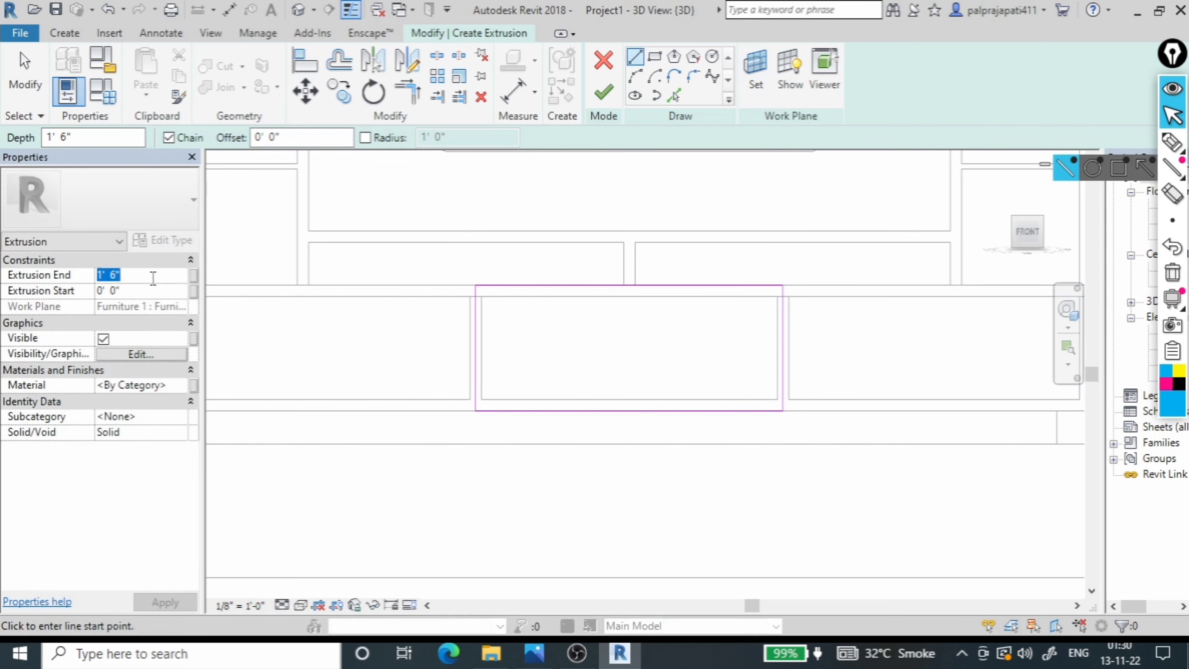
type(".5")
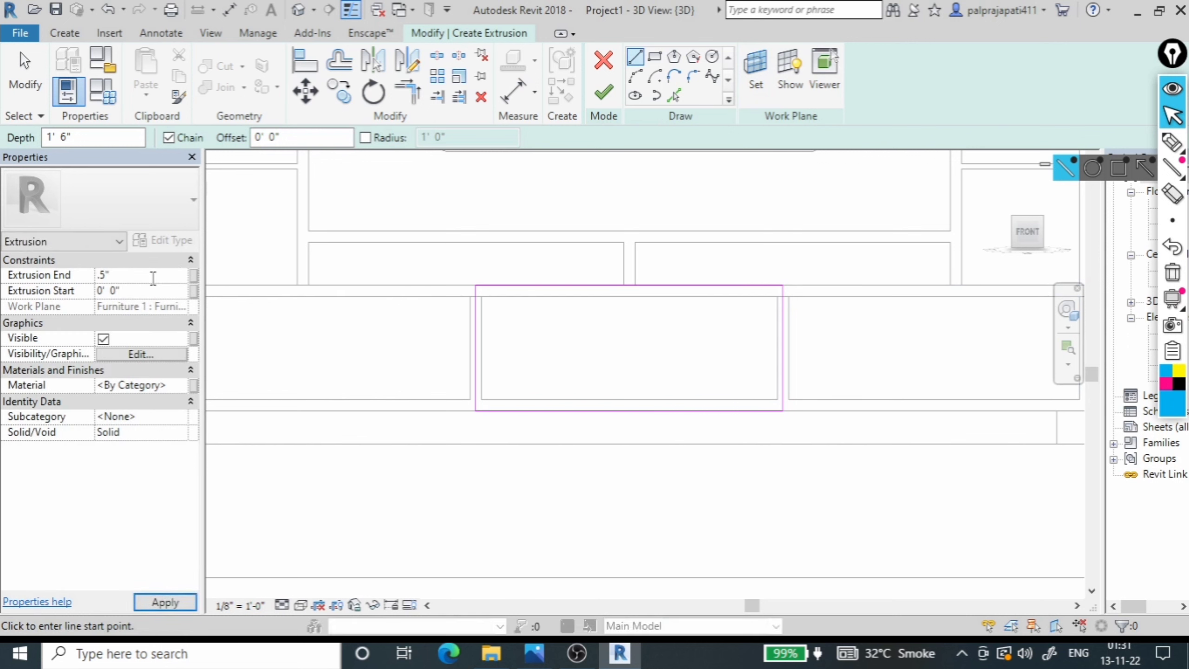
left_click(165, 603)
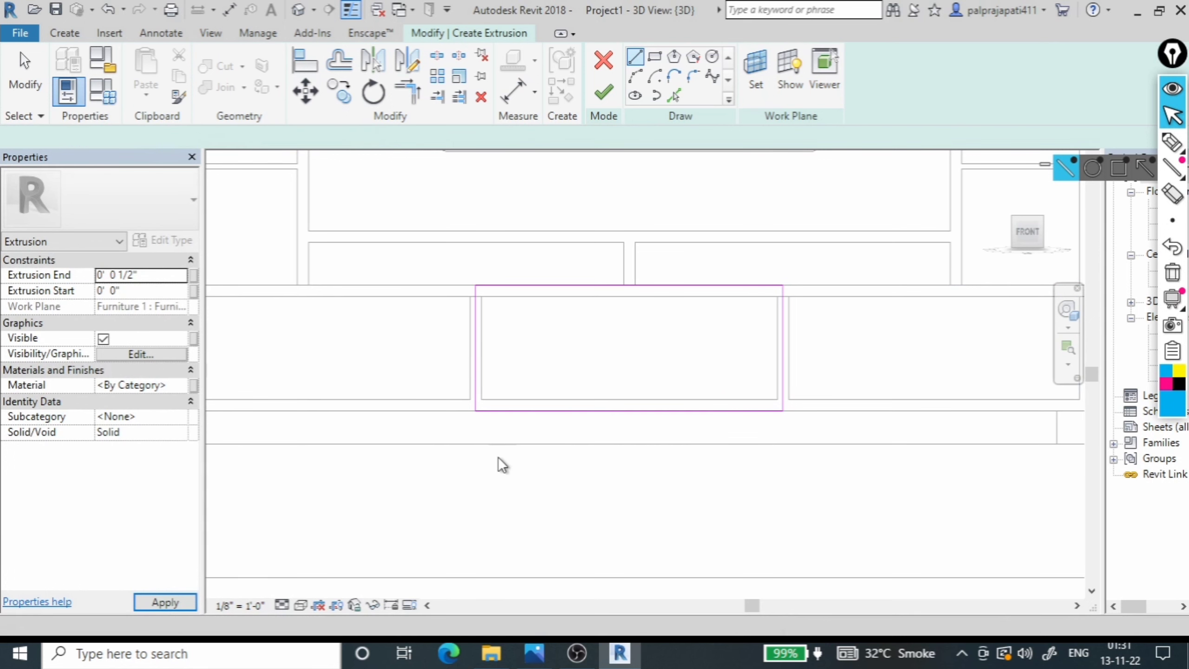
left_click(603, 93)
scroll(642, 388, "down", 1)
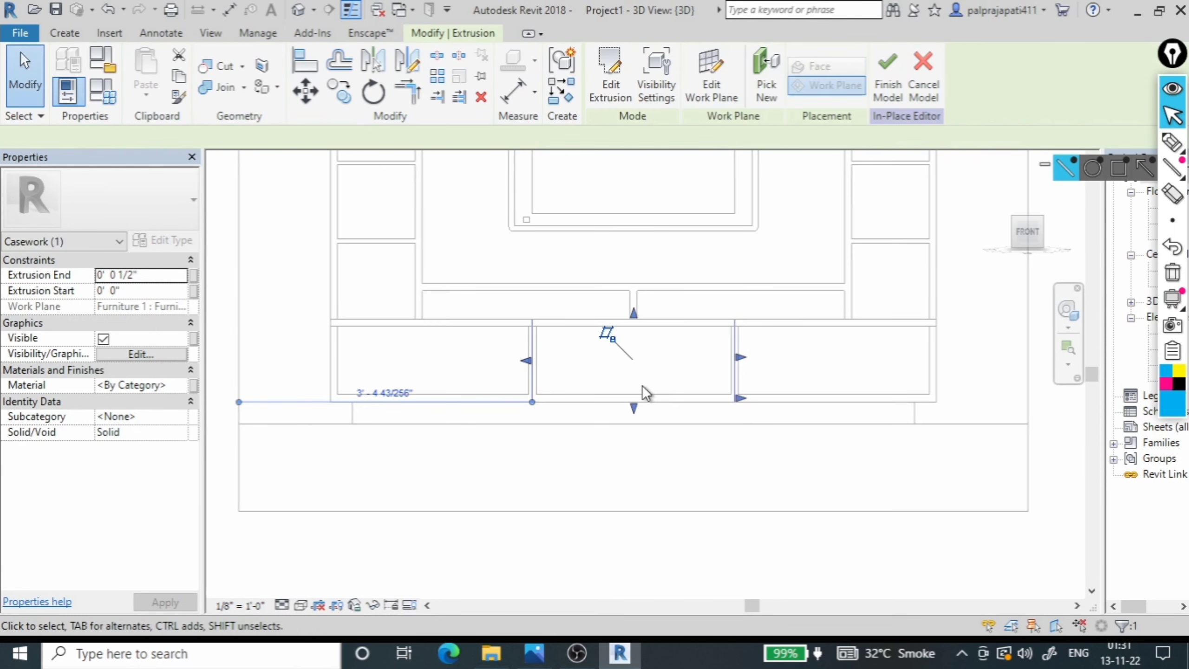
scroll(643, 388, "down", 1)
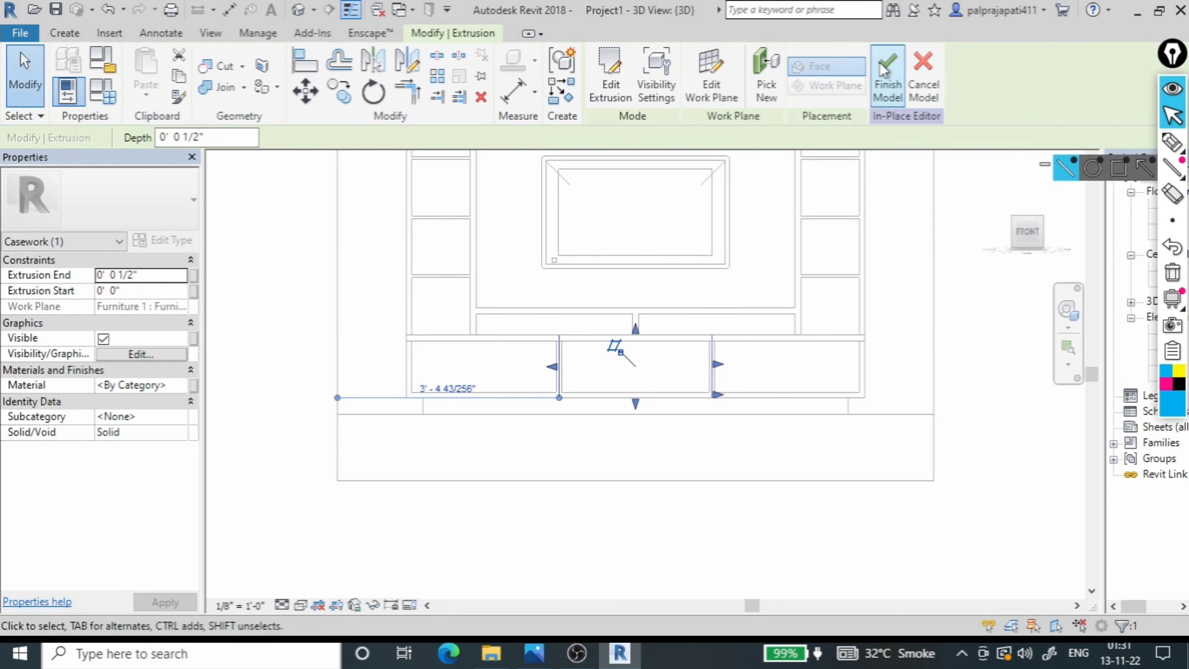
left_click(299, 605)
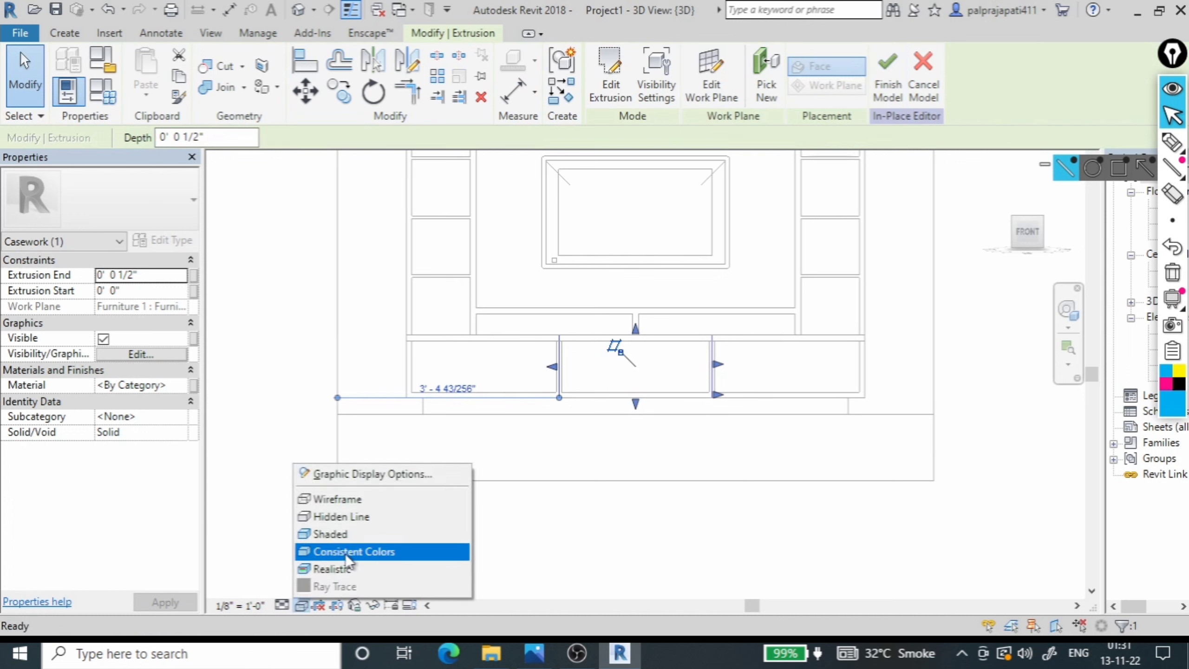
Switch the view to Consistent Colors and finish the in-place Casework 1 model
left_click(346, 554)
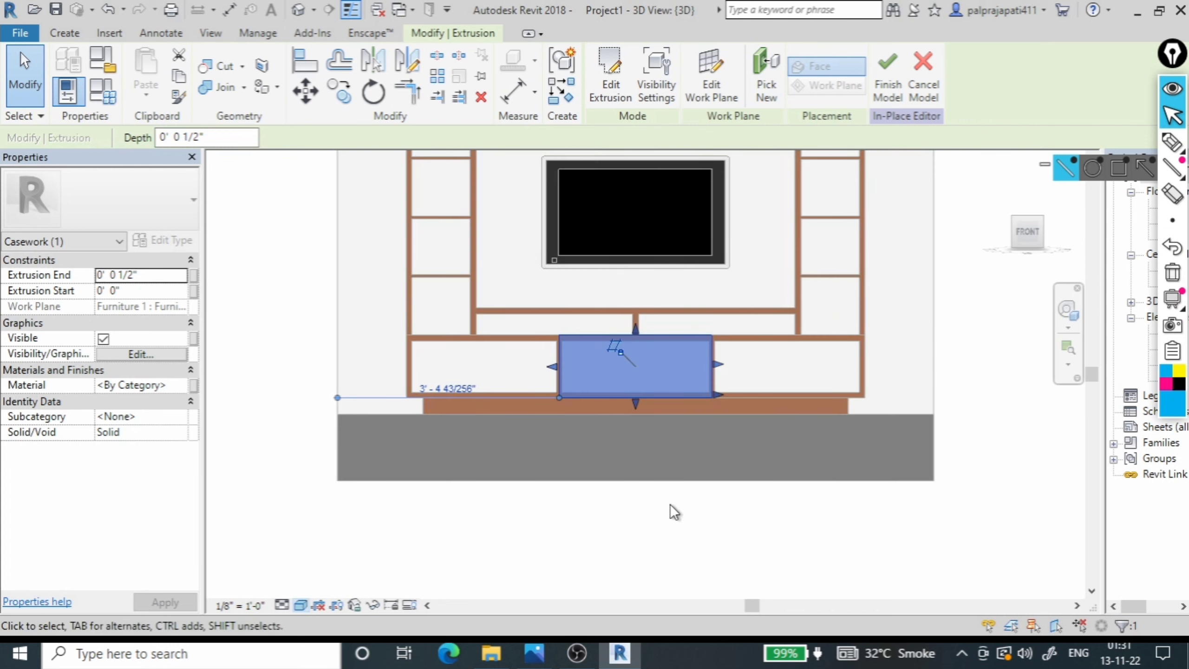
scroll(670, 504, "down", 1)
left_click(880, 82)
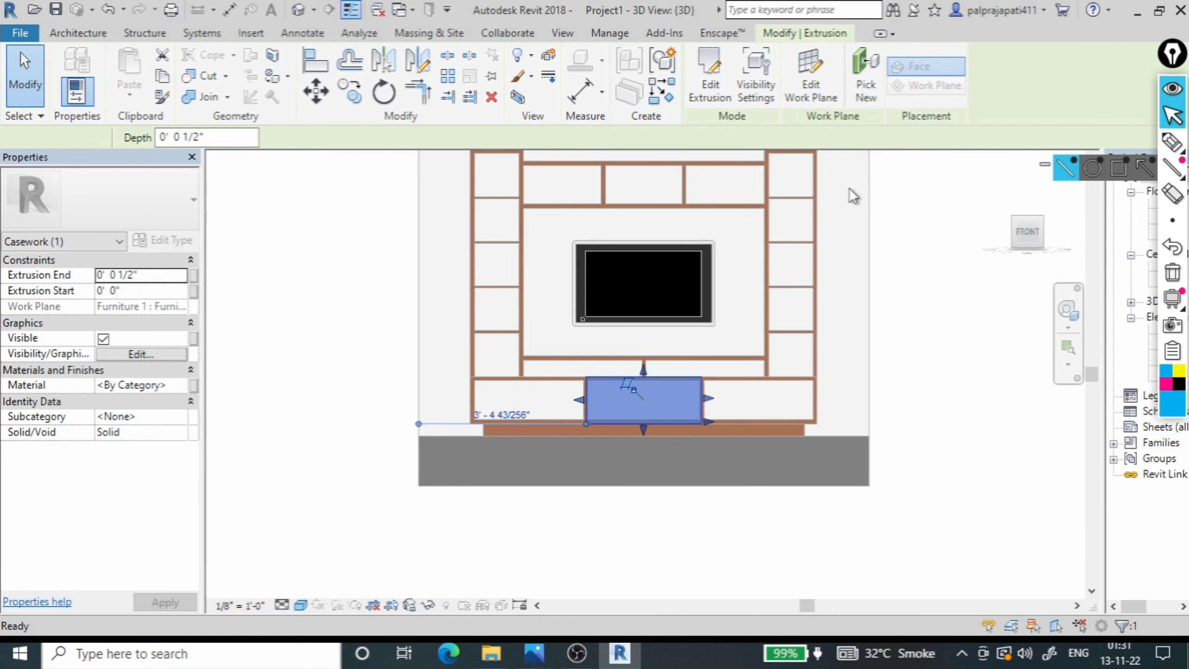
scroll(364, 372, "up", 2)
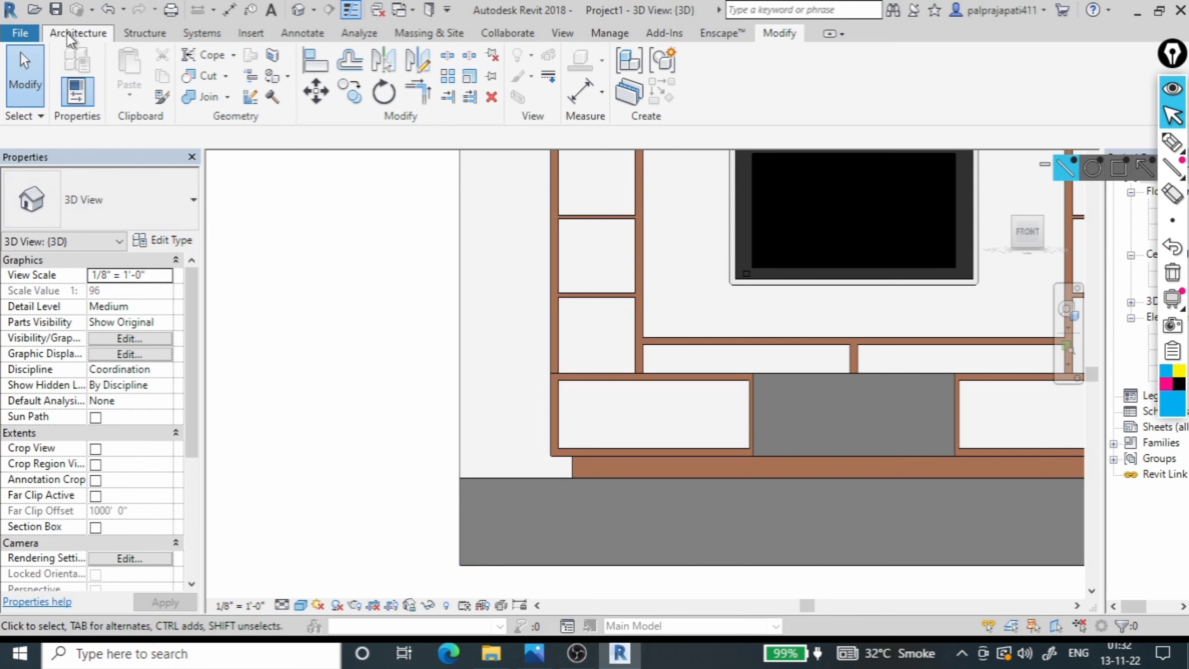
left_click(91, 37)
Pick two lower-cabinet references for an aligned dimension, then cancel without placing it
left_click(229, 11)
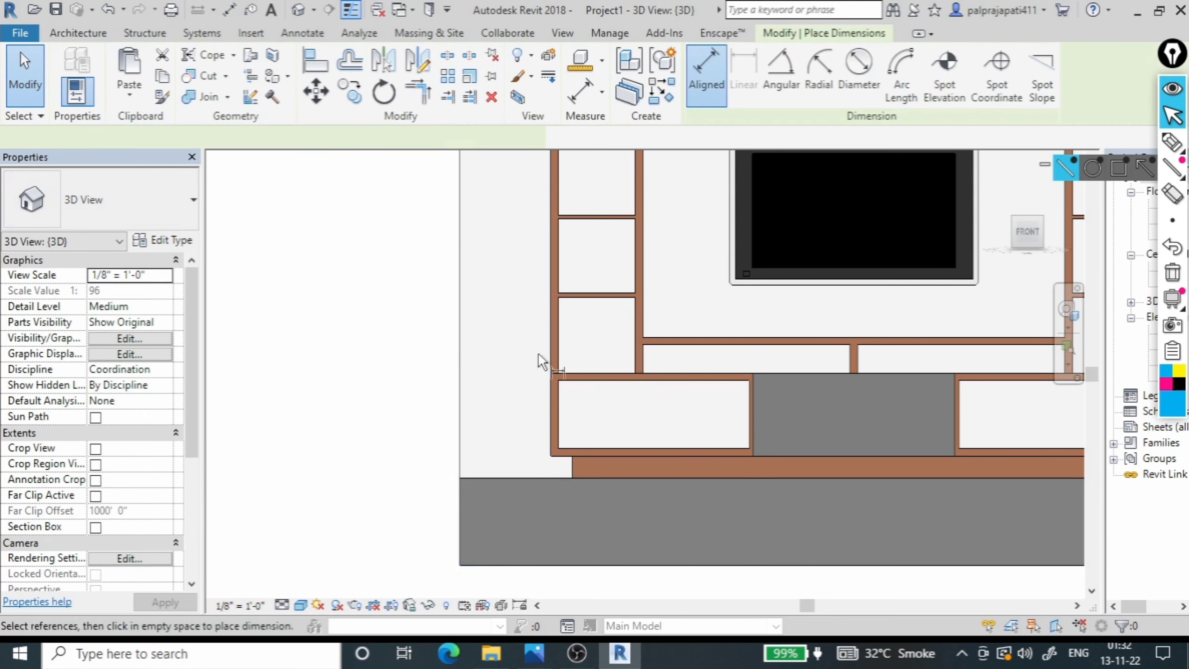
left_click(621, 374)
left_click(610, 457)
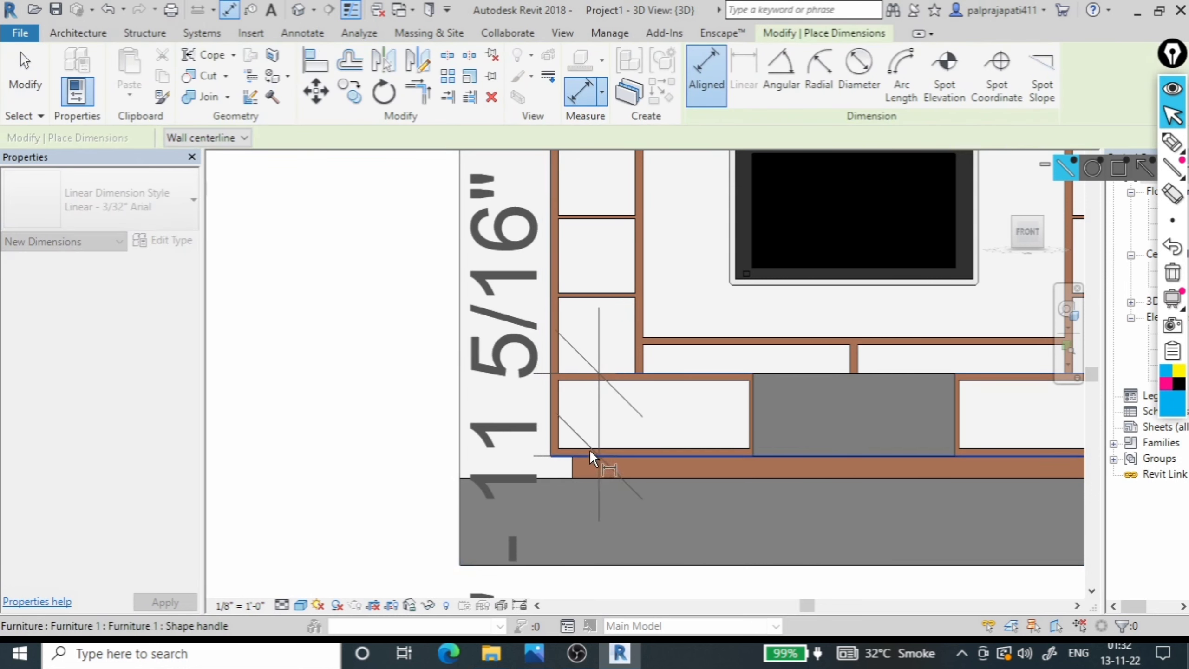
scroll(412, 399, "down", 2)
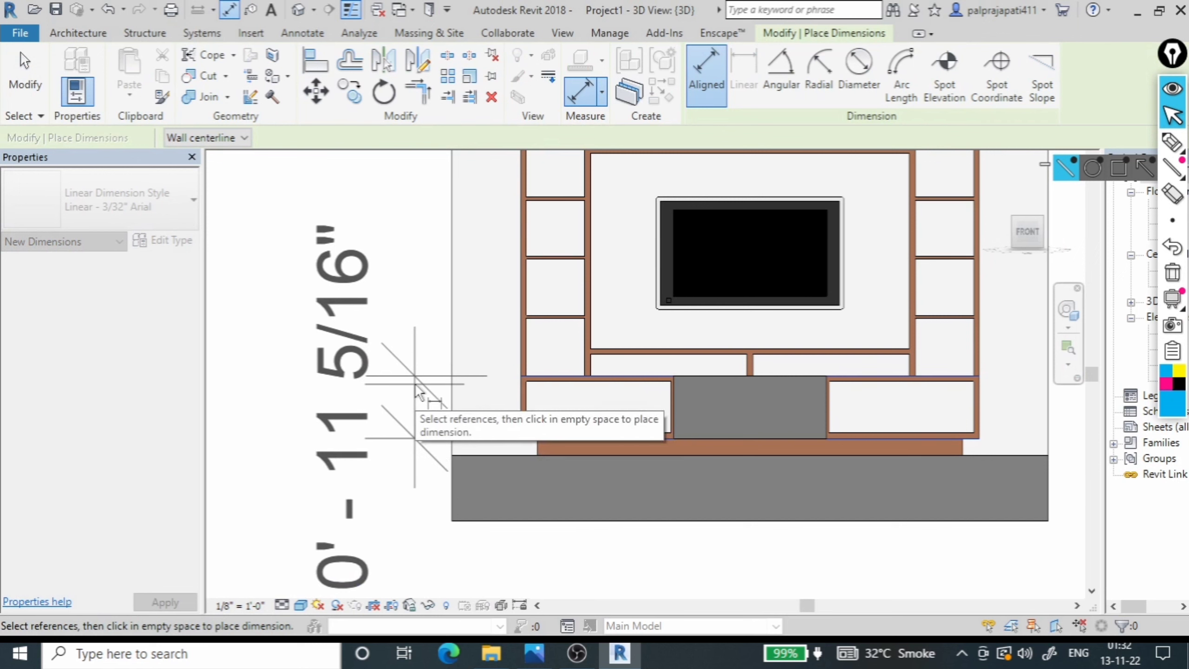
key("Escape")
scroll(415, 386, "up", 2)
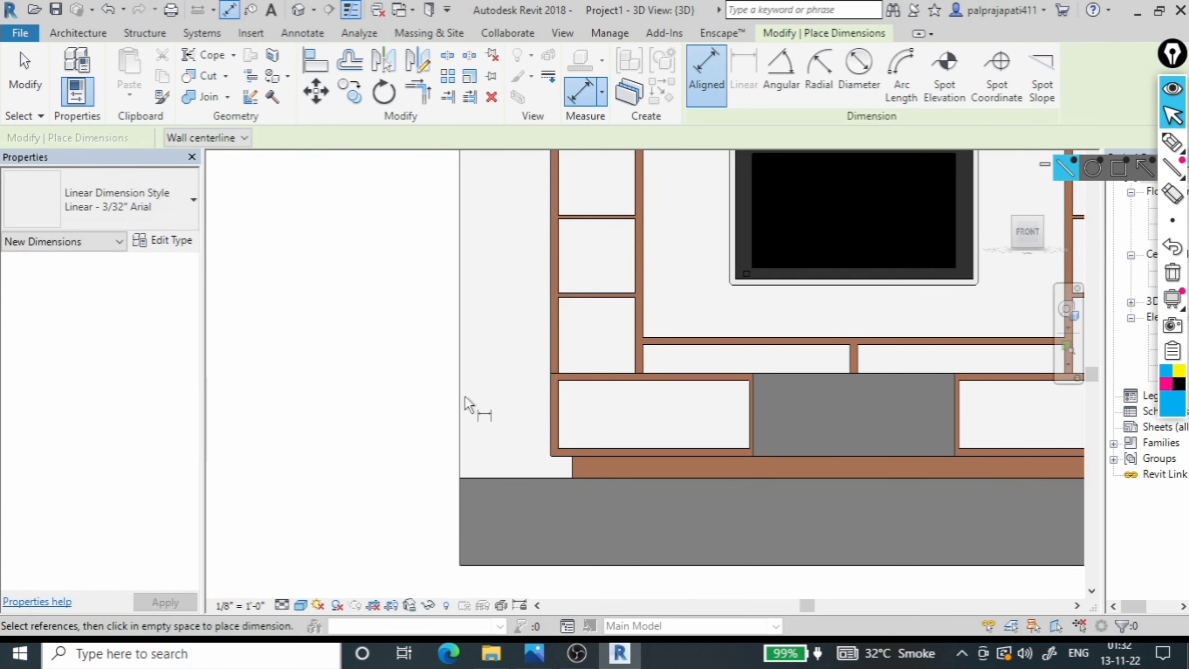
scroll(466, 399, "down", 1)
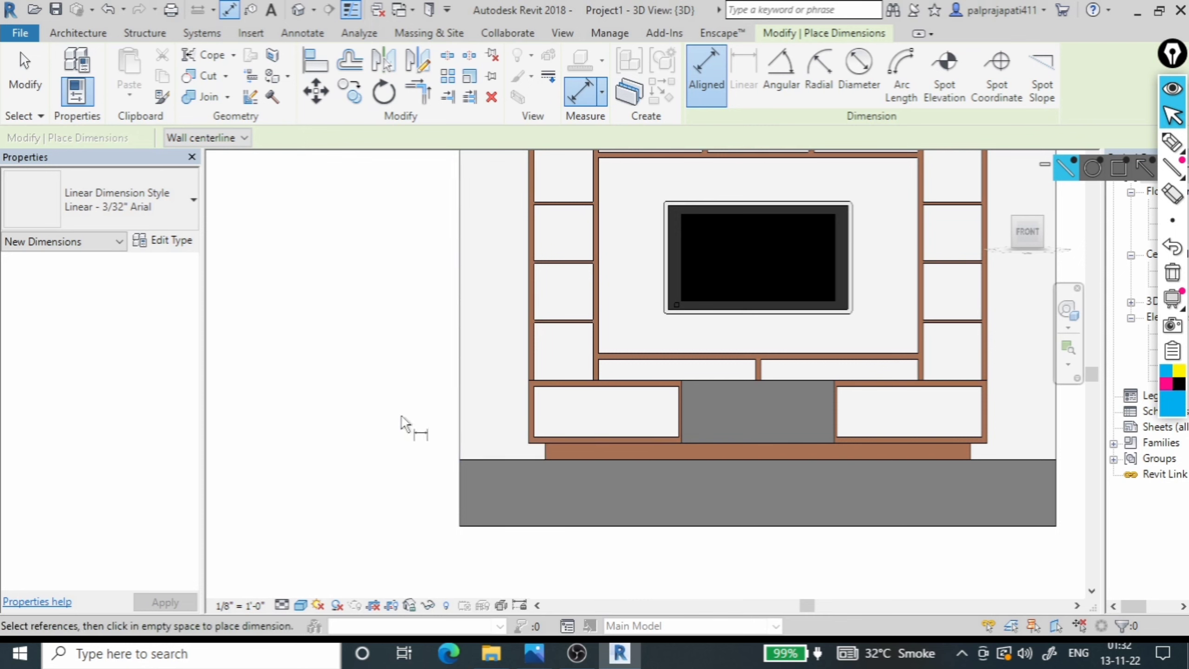
key("Escape")
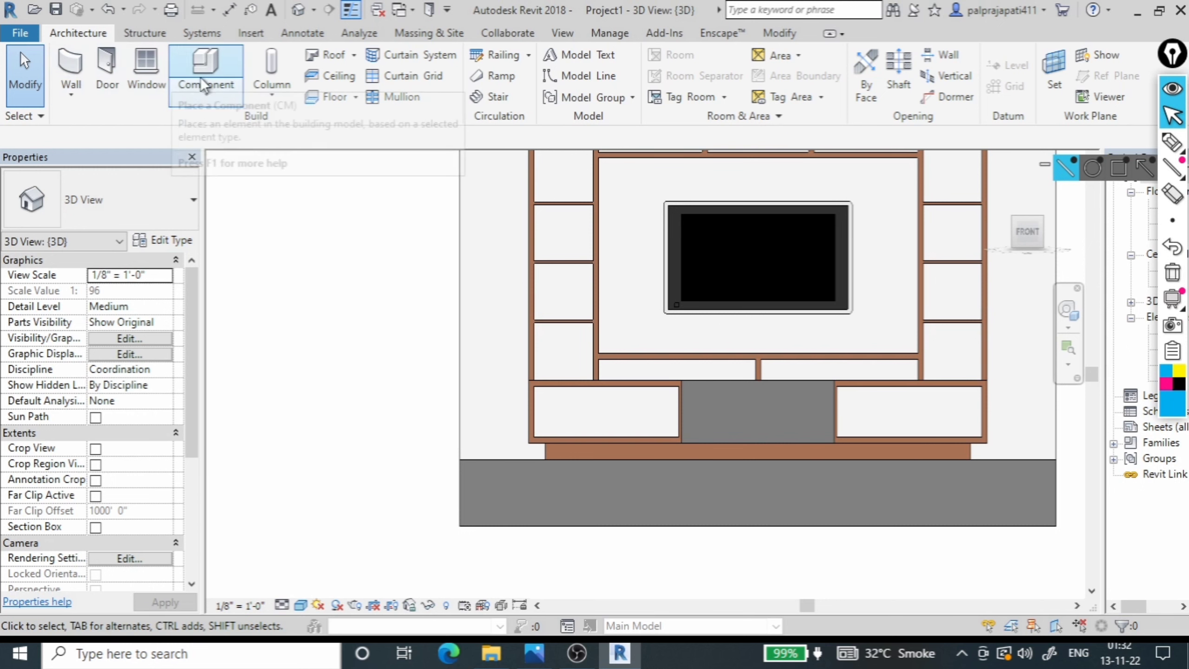
Create another in-place Casework model, accepting the default name
left_click(220, 92)
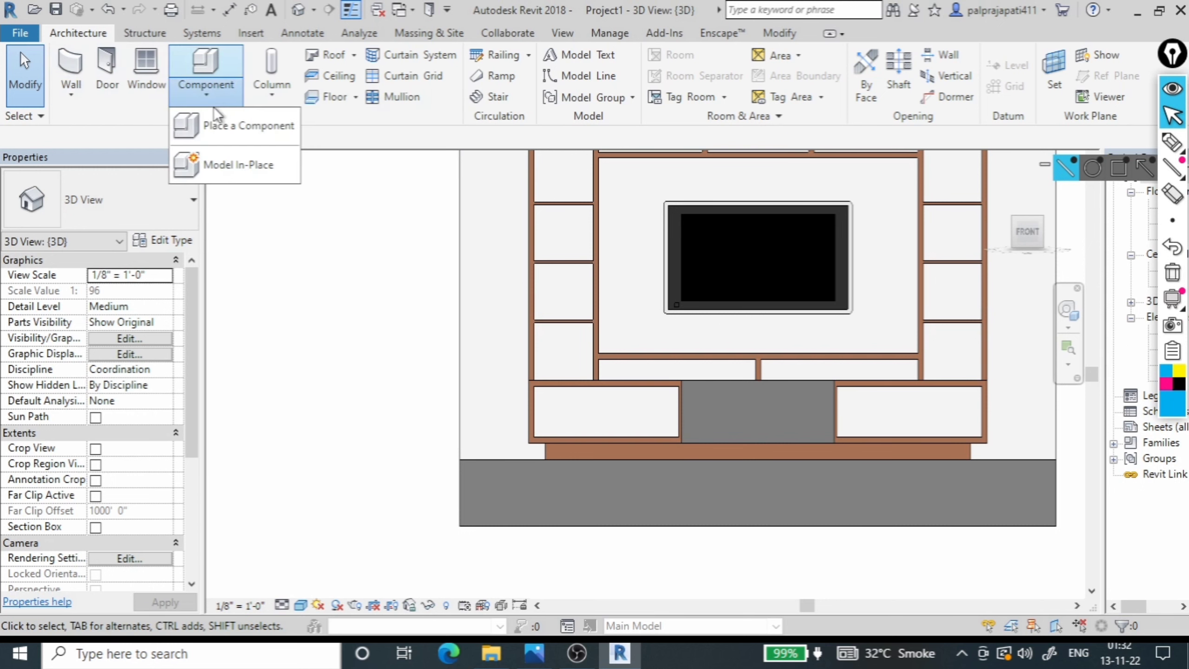
left_click(231, 129)
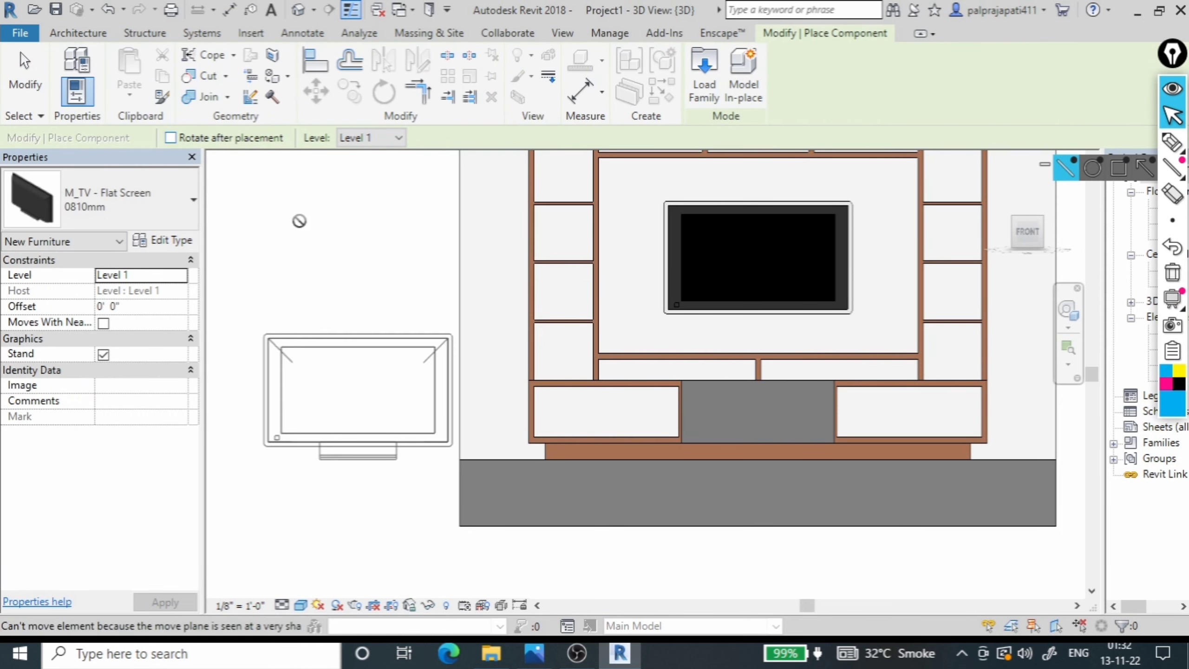
left_click(90, 35)
left_click(200, 99)
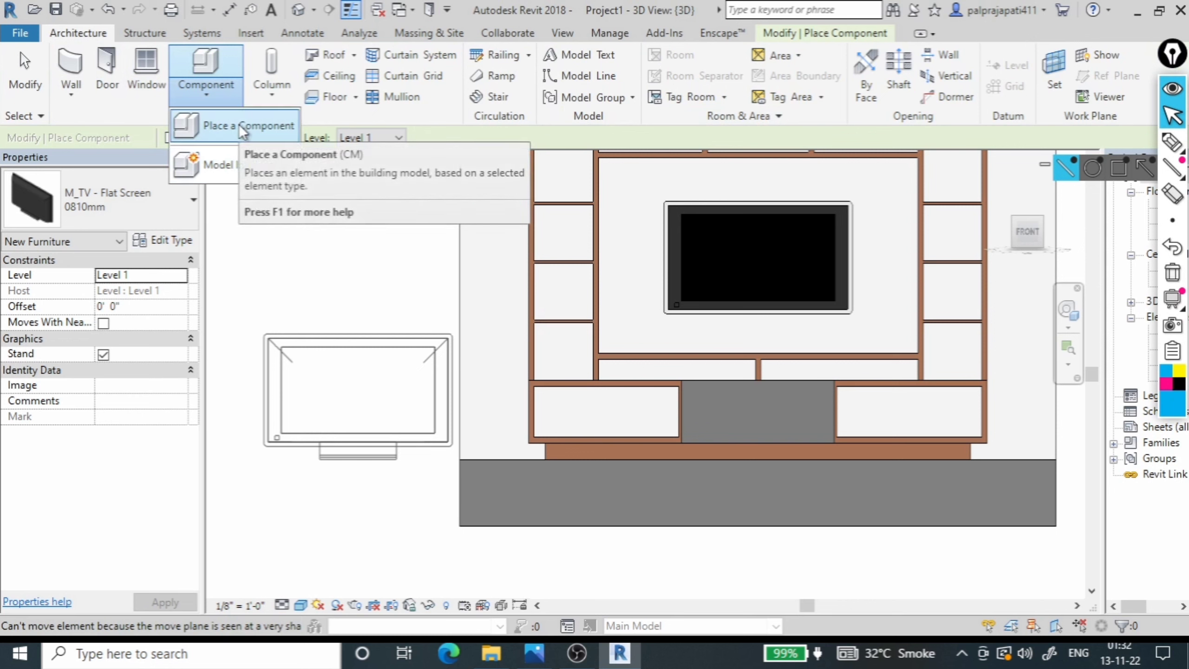
left_click(238, 165)
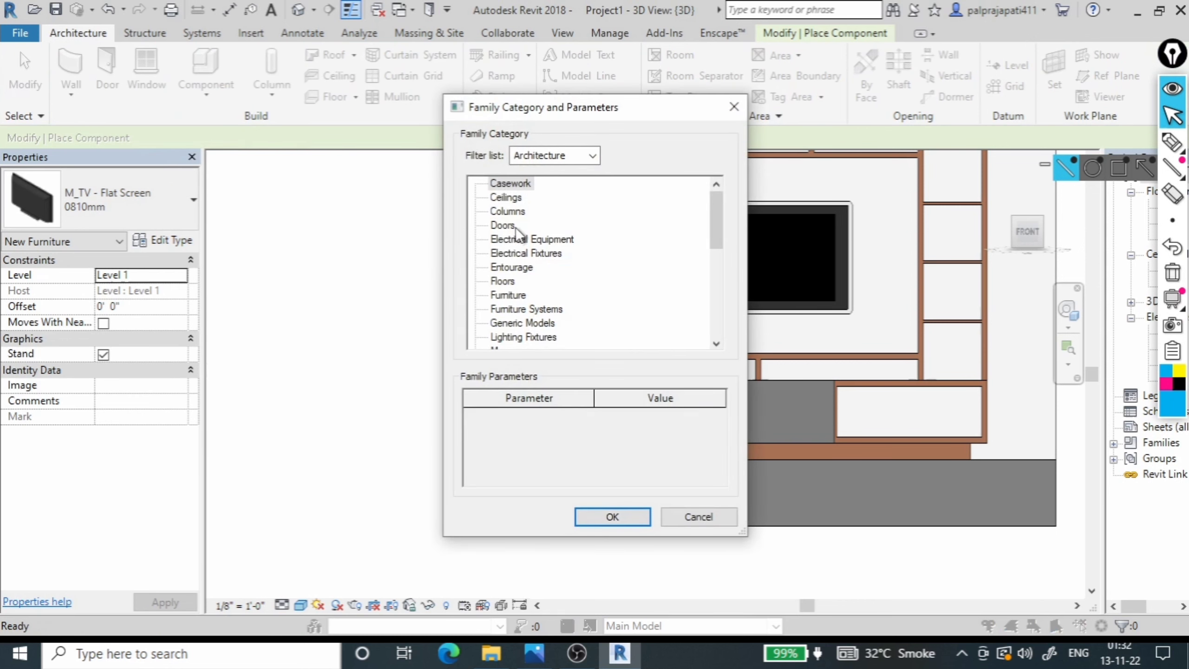
left_click(611, 521)
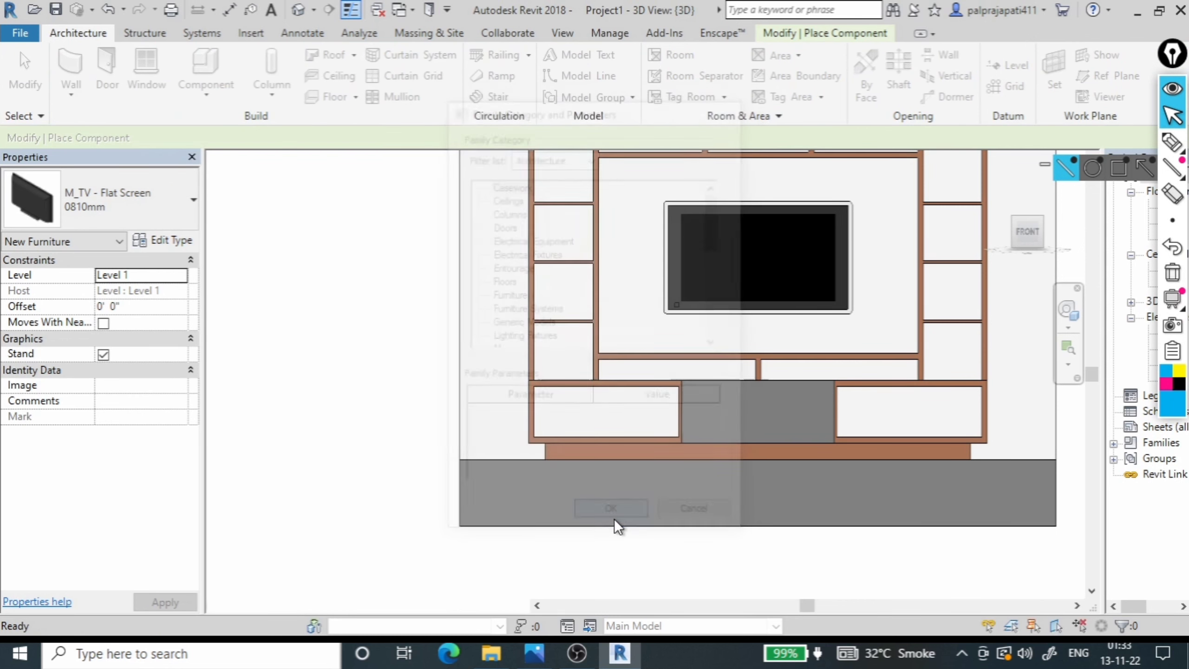
left_click(604, 358)
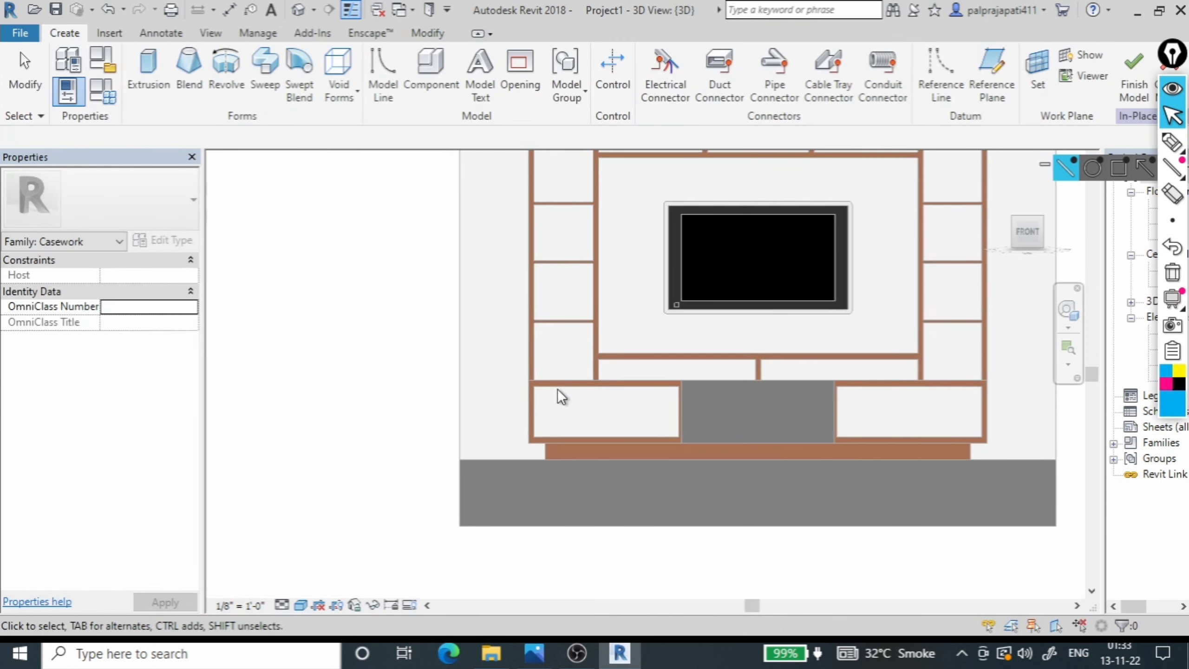
Set the work plane to the lower cabinet face, zoomed on the lower left corner
left_click(1037, 70)
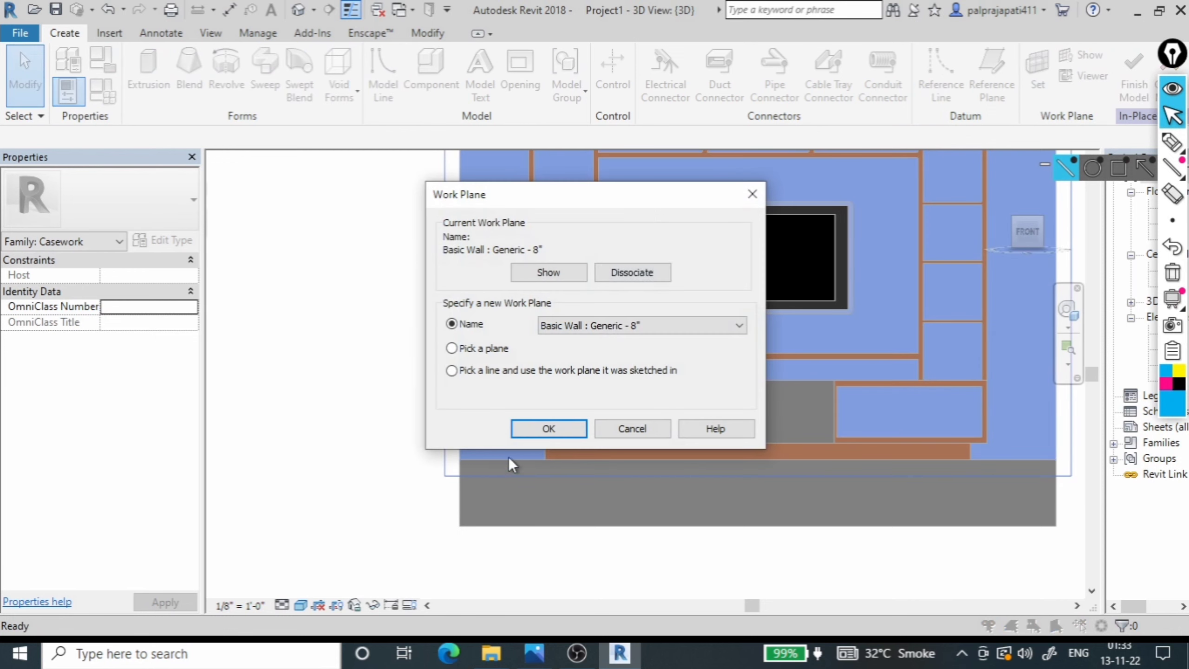
left_click(501, 352)
left_click(548, 429)
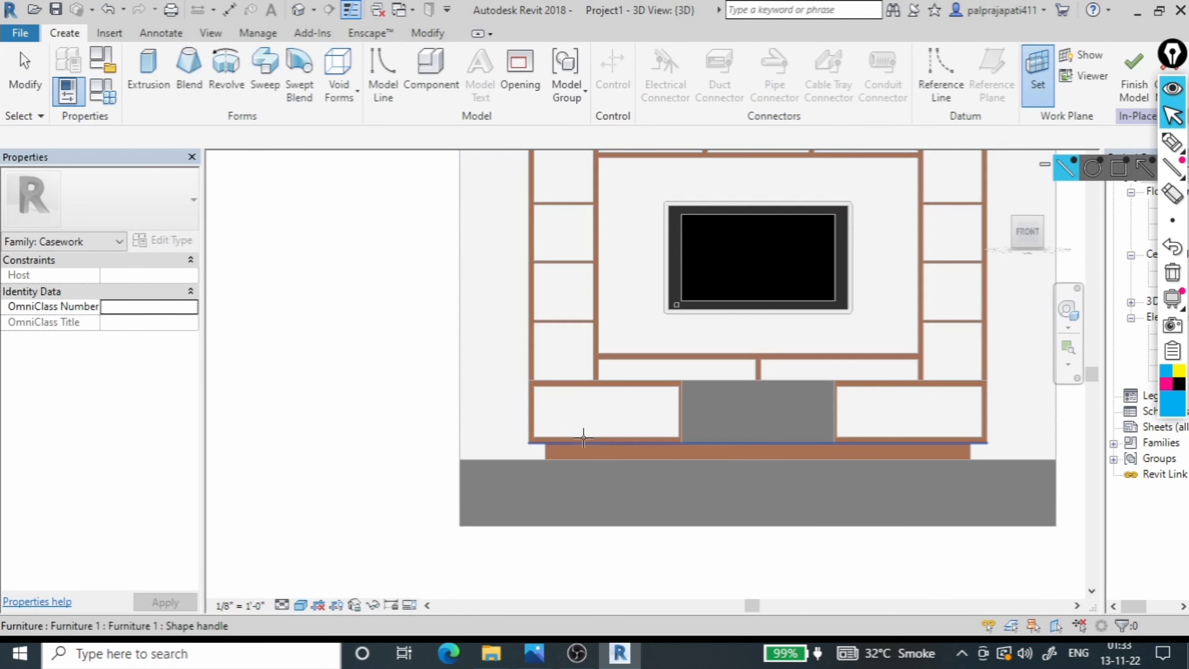
scroll(507, 436, "up", 5)
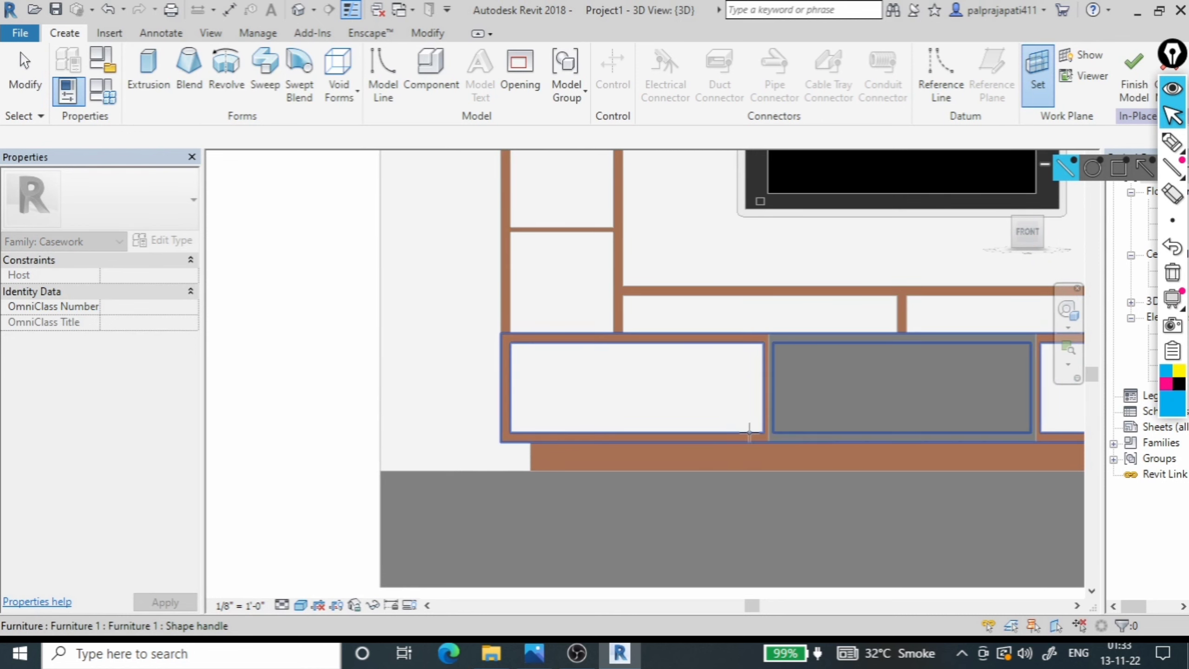
scroll(501, 335, "up", 1)
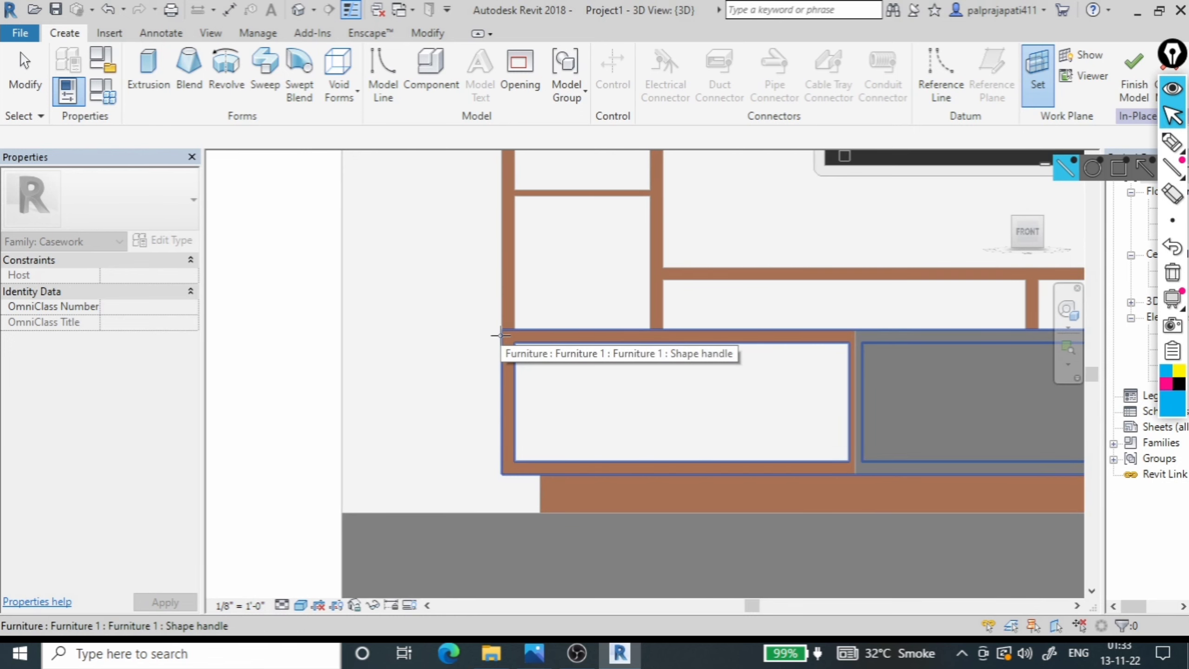
left_click(500, 336)
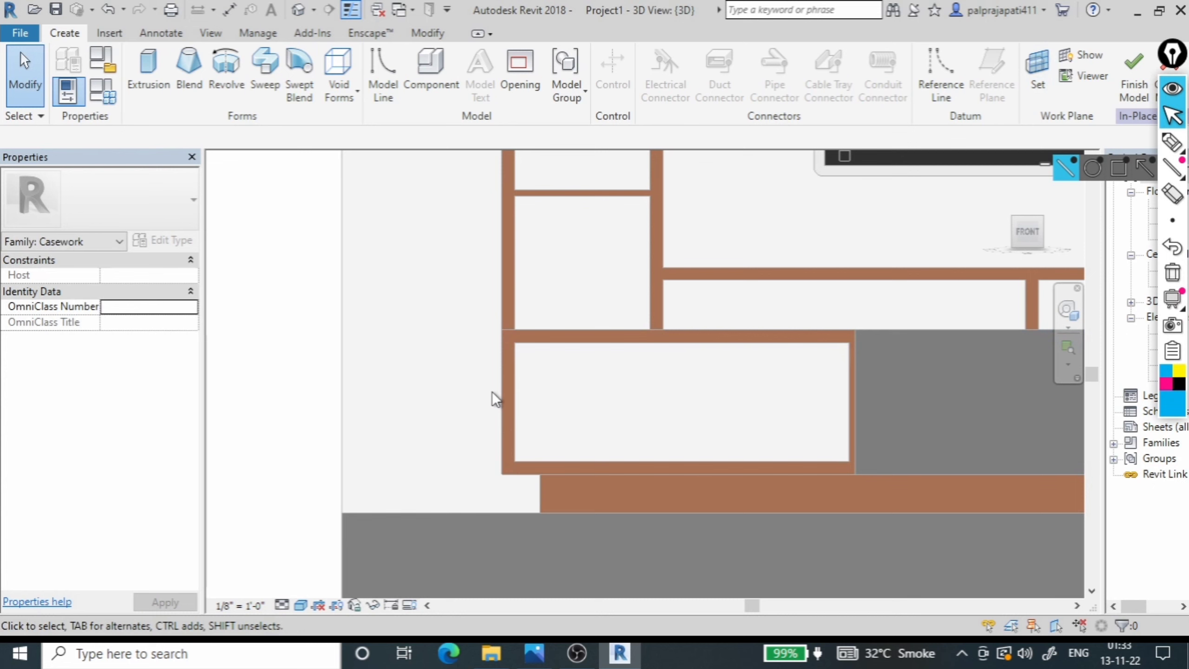
scroll(487, 391, "down", 1)
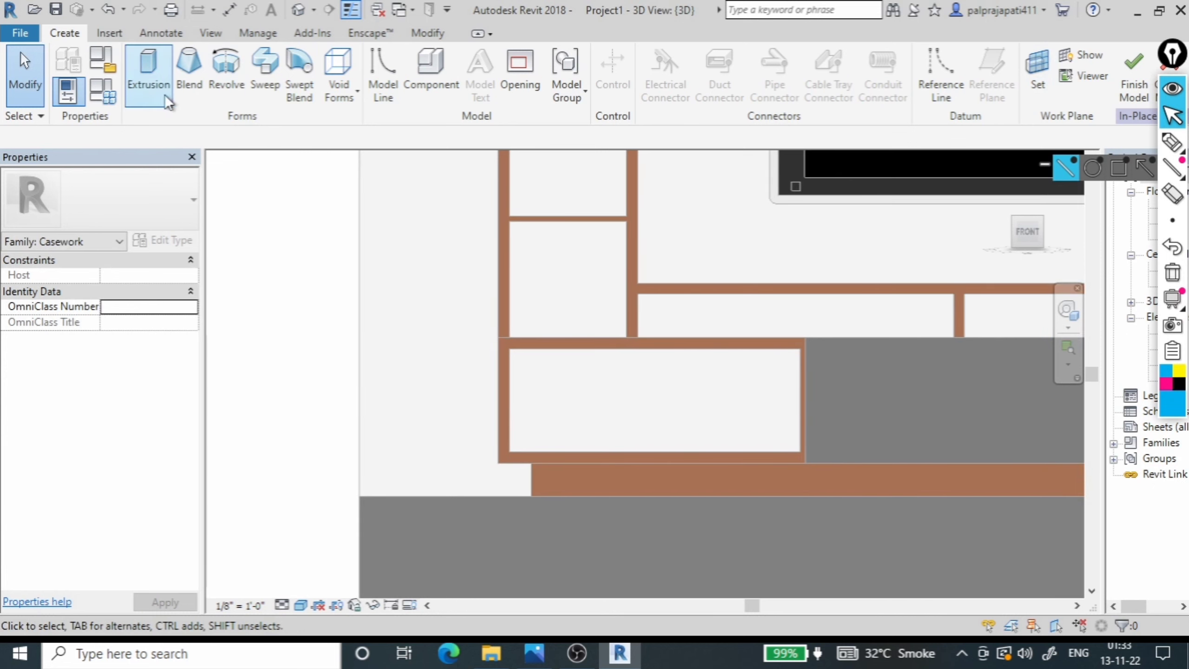
Start a solid extrusion sketch with the panel's bottom edge and a 0.5" vertical edge
left_click(147, 75)
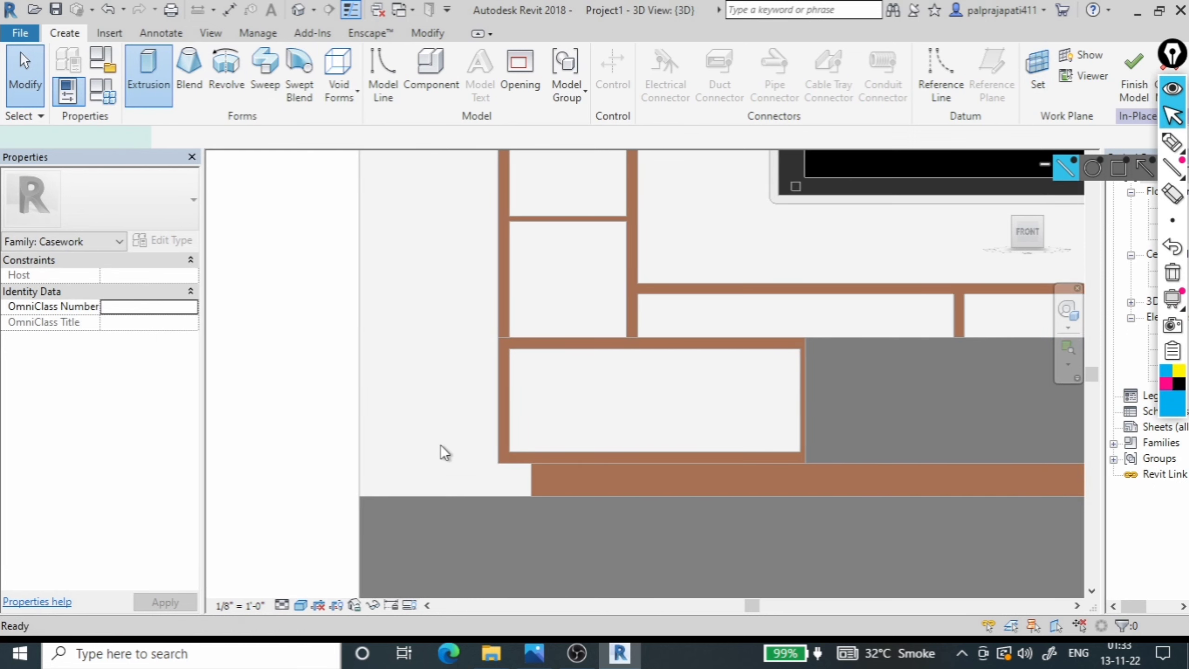
left_click(498, 463)
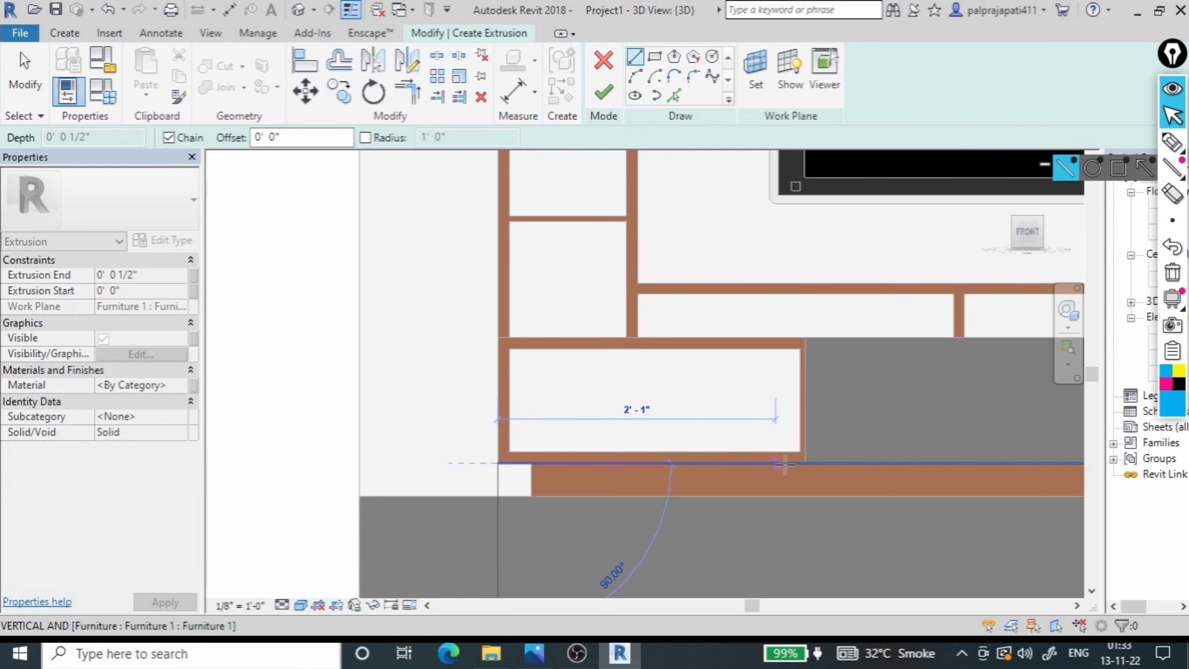
scroll(784, 463, "up", 2)
scroll(782, 461, "up", 2)
scroll(781, 460, "up", 1)
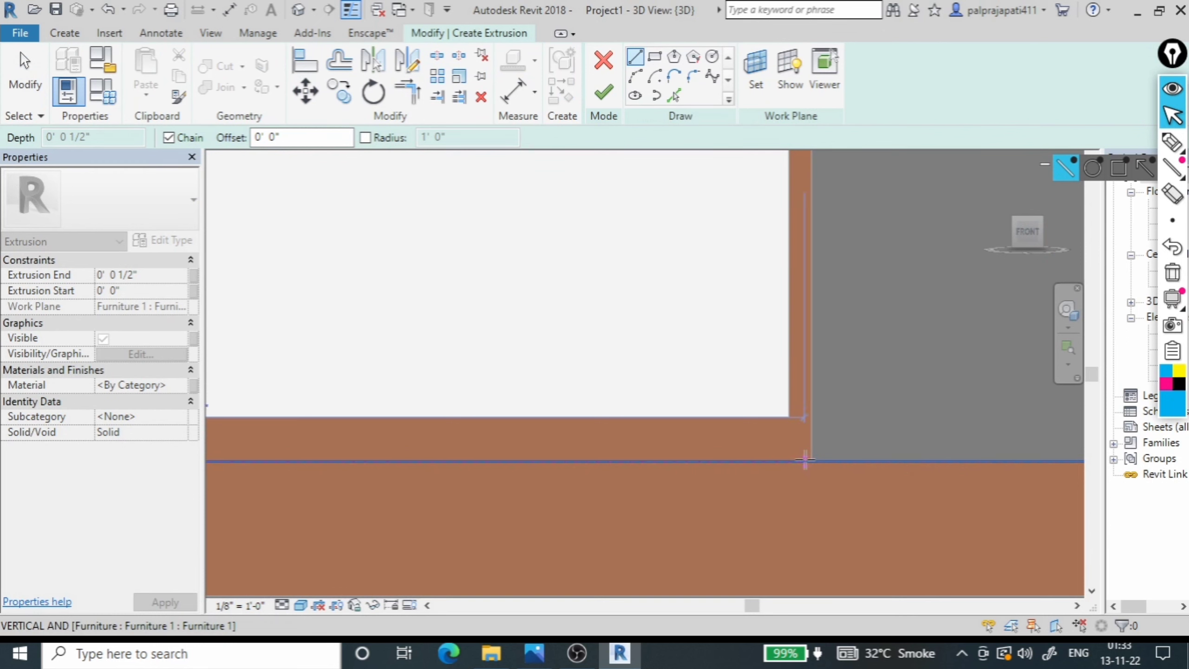
scroll(801, 461, "up", 1)
scroll(799, 462, "up", 1)
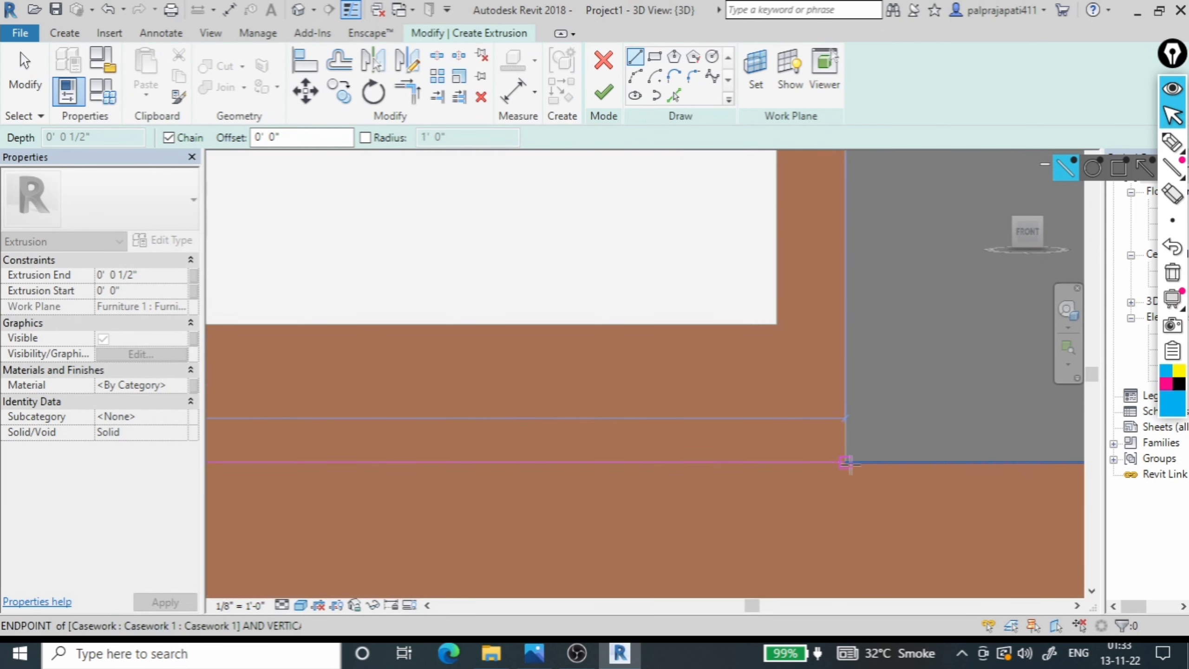
left_click(836, 463)
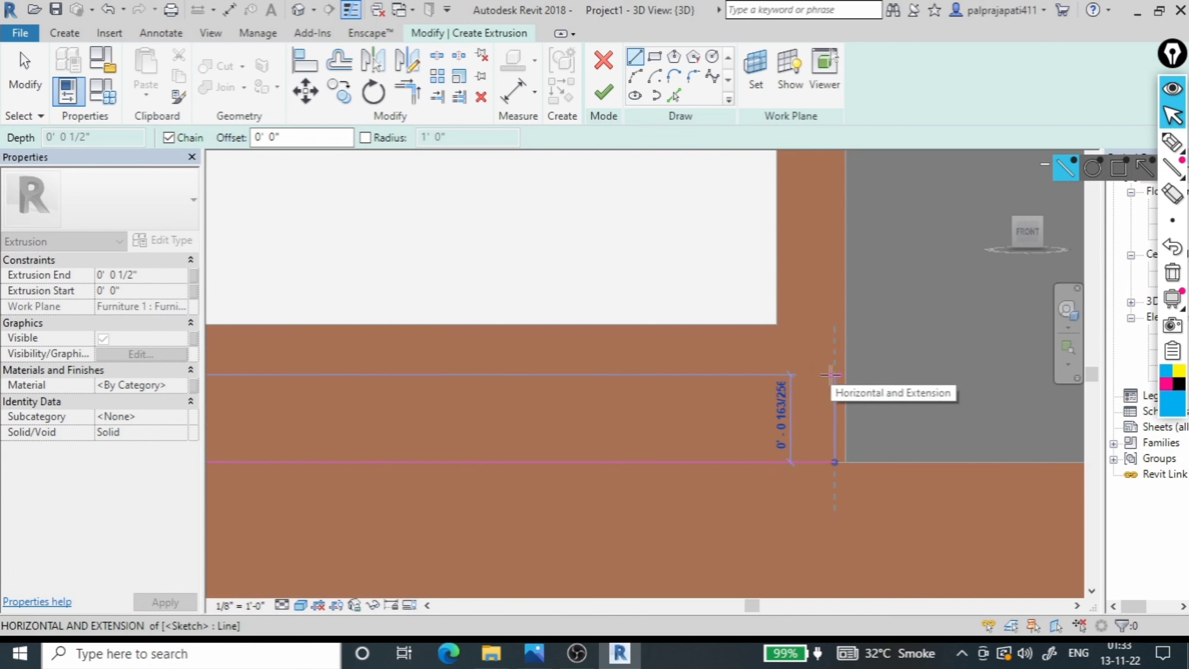
type(".5")
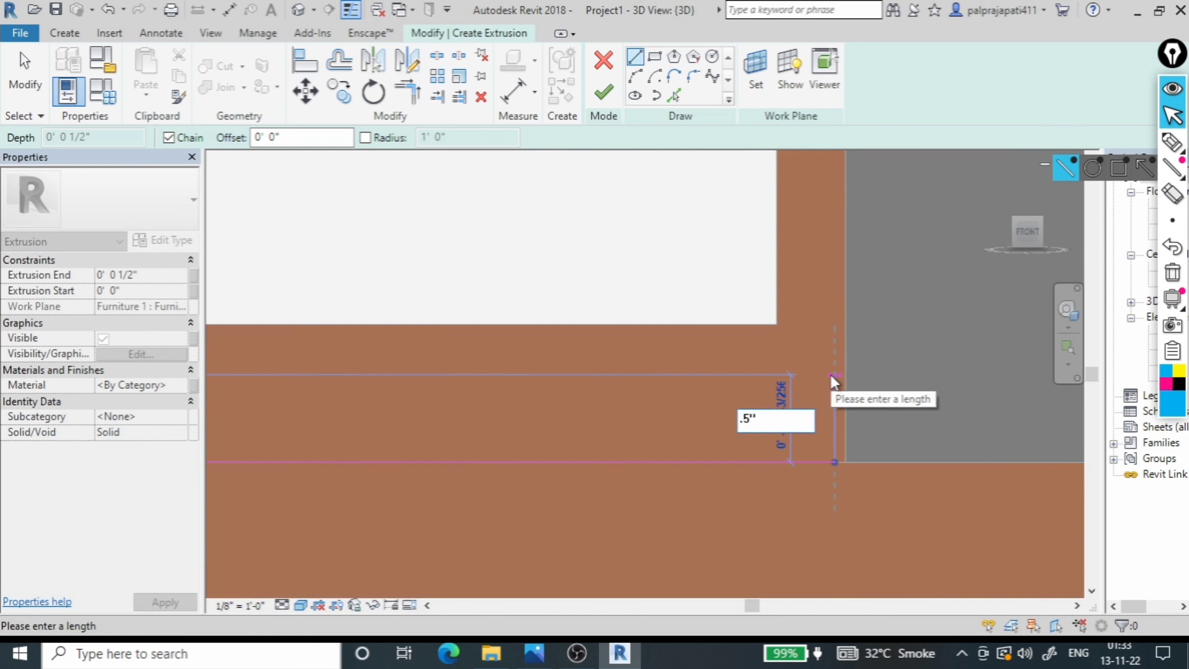
key("Return")
scroll(832, 375, "down", 2)
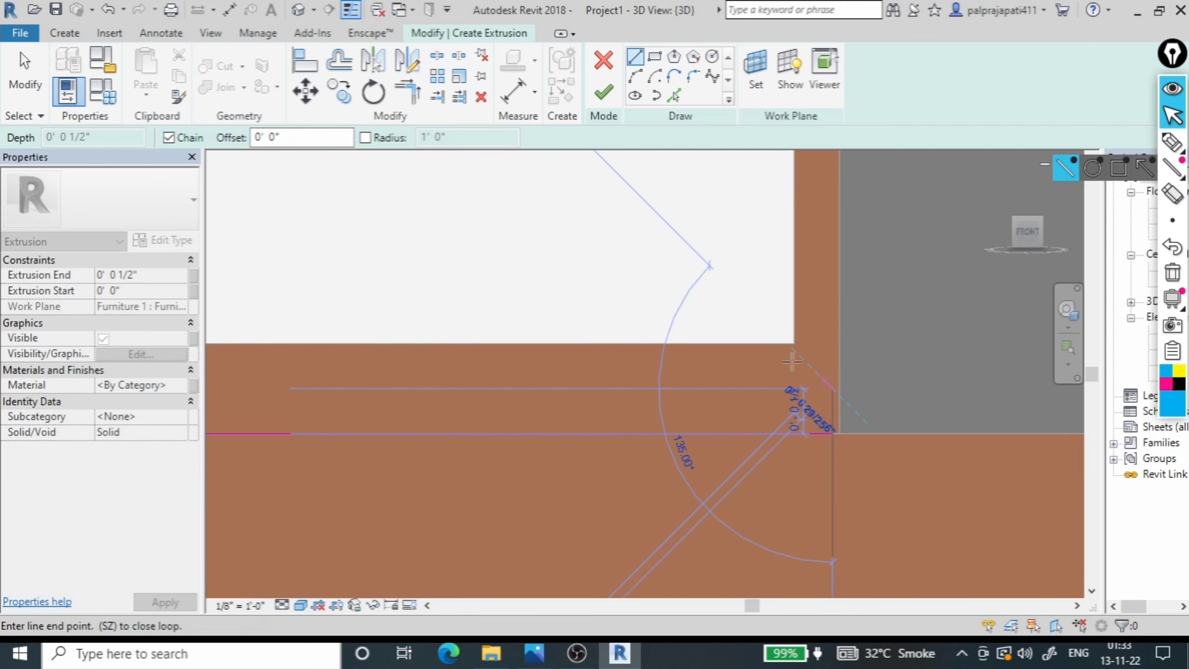
mouse_move(694, 379)
middle_mouse_down("shift")
mouse_move(504, 370)
mouse_move(637, 348)
mouse_move(729, 361)
mouse_move(696, 349)
mouse_move(718, 360)
mouse_move(705, 372)
mouse_move(407, 356)
middle_mouse_up("shift")
Complete the closed thin-panel rectangle back at the starting corner
left_click(717, 361)
scroll(573, 340, "down", 2)
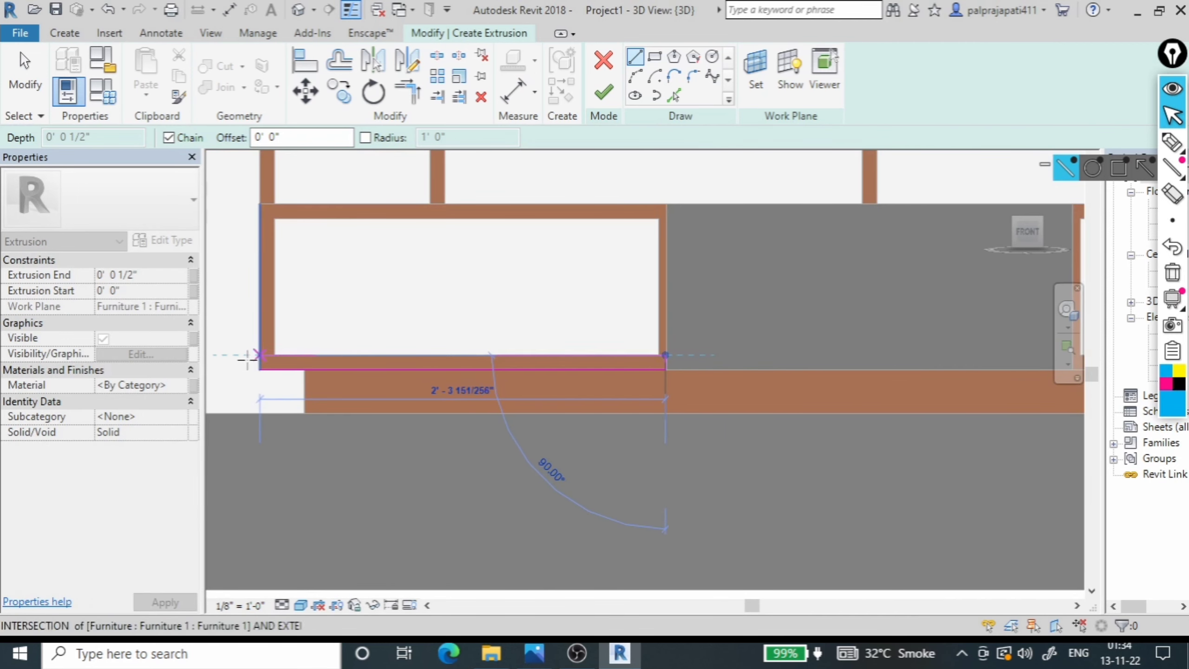
scroll(248, 356, "up", 2)
scroll(245, 361, "up", 2)
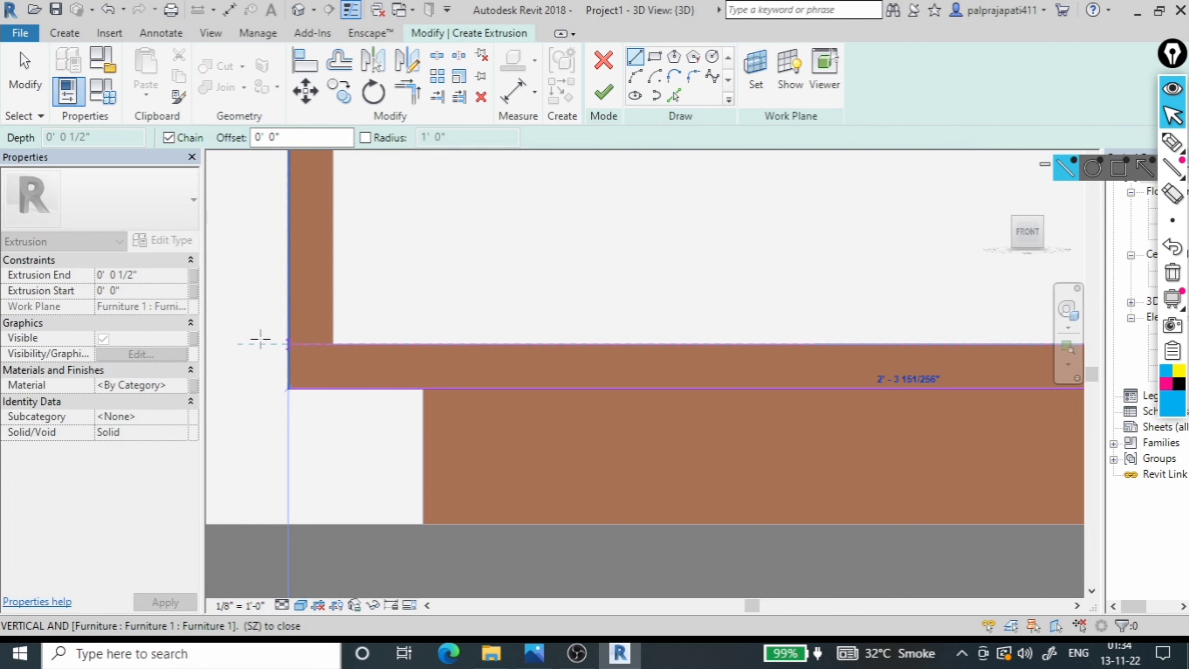
left_click(288, 343)
left_click(288, 389)
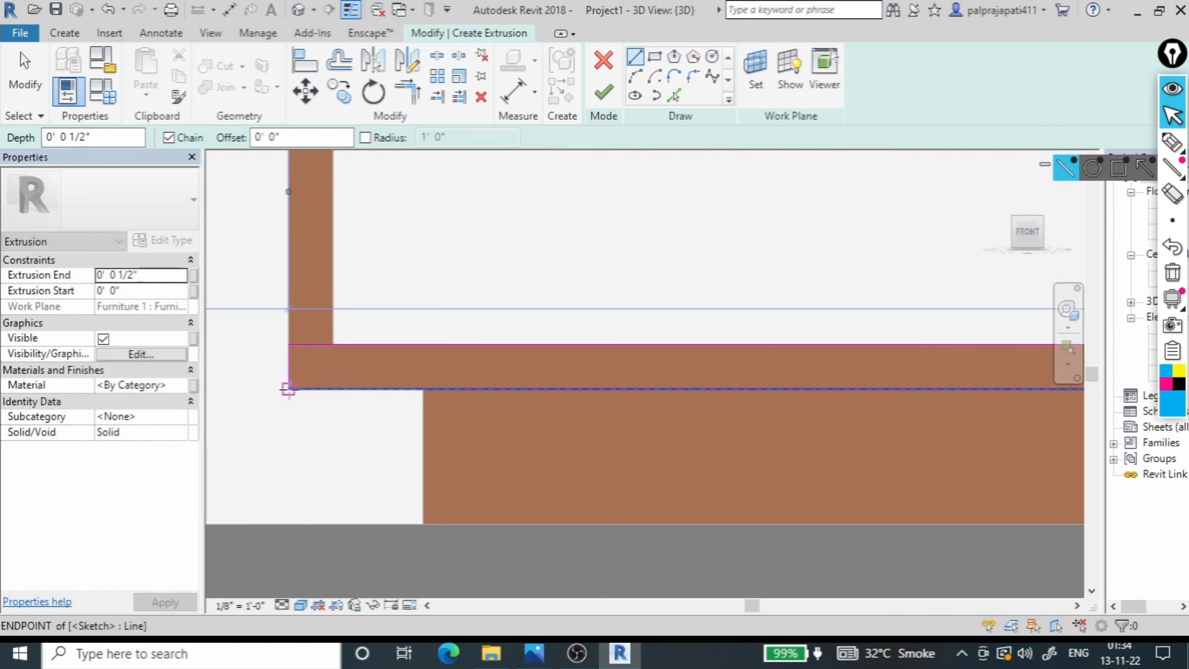
left_click(288, 389)
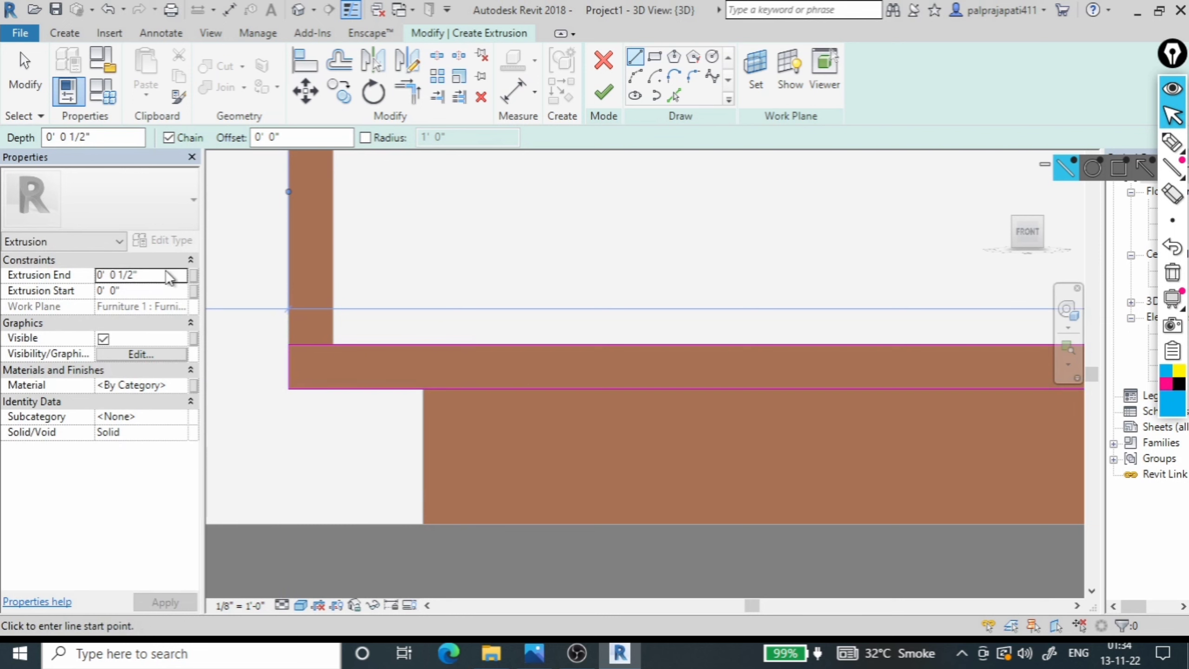
Set the extrusion end to 0' 11 1/2"
left_click(151, 272)
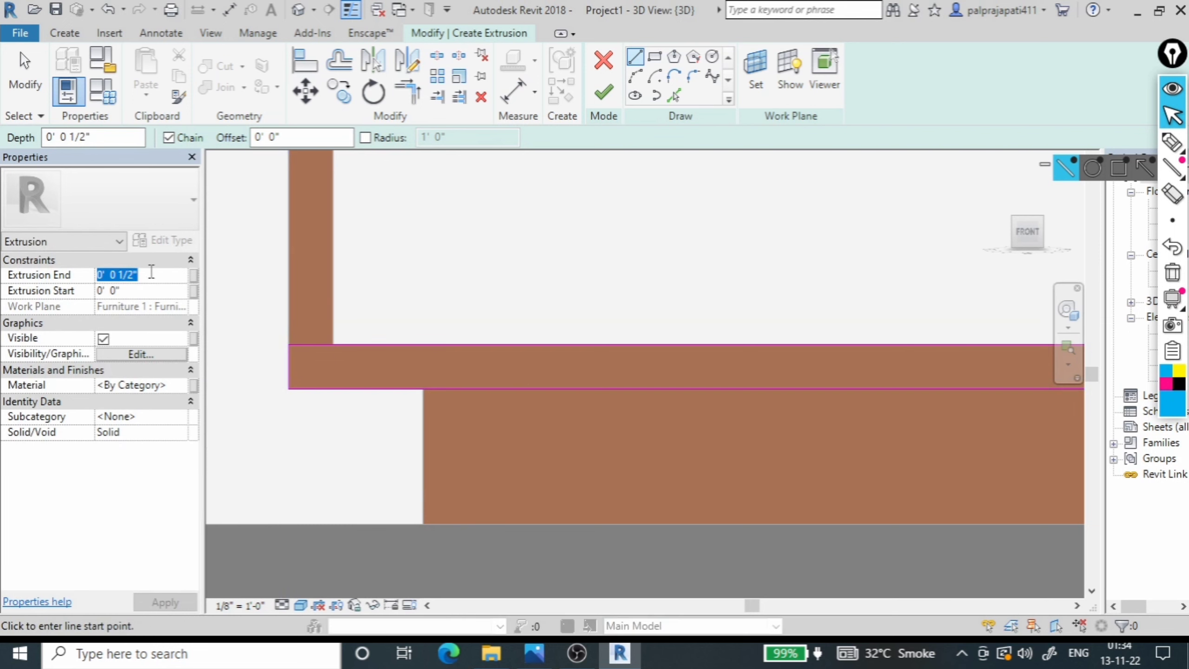
type("11.5")
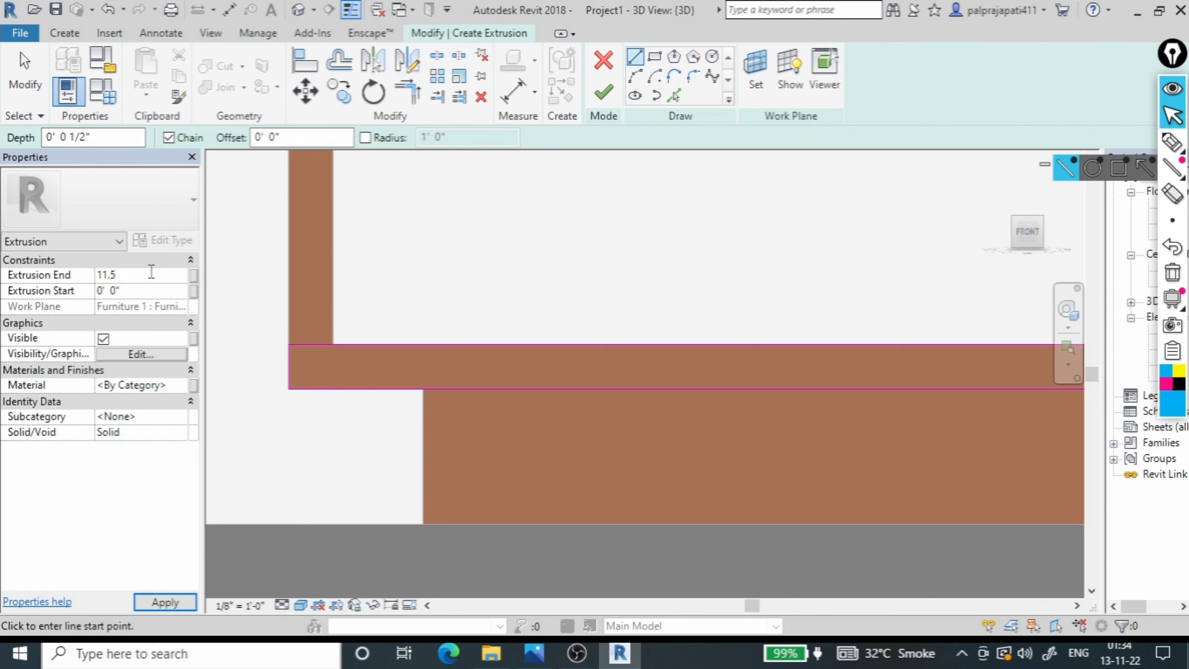
left_click(145, 602)
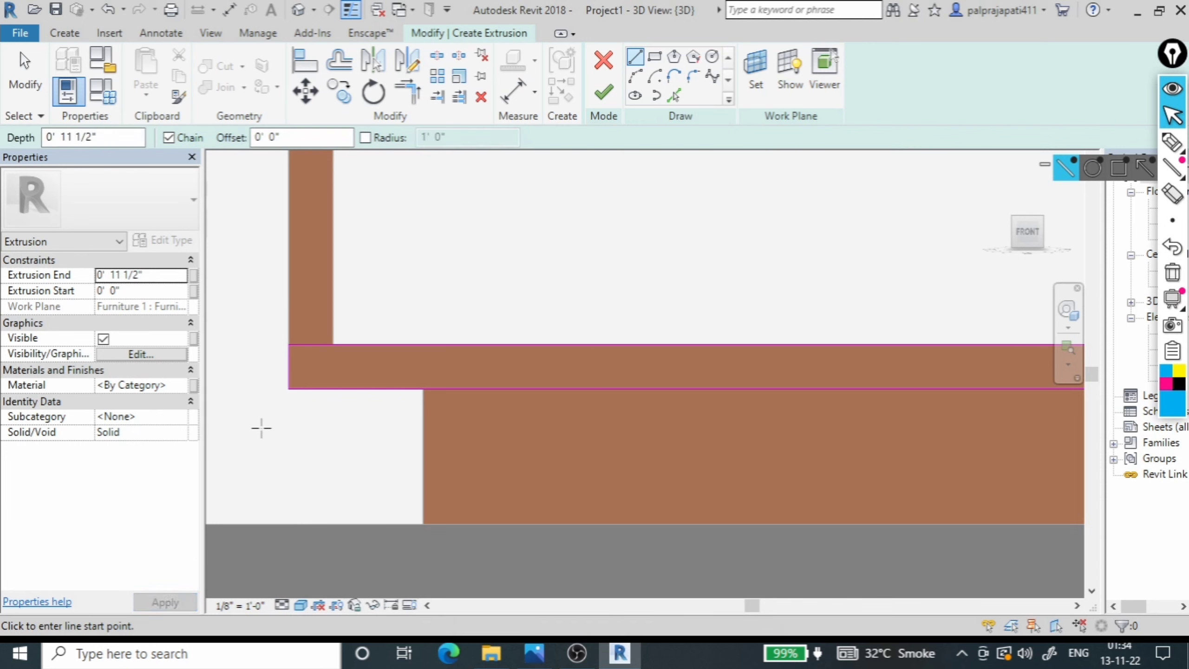
scroll(261, 428, "down", 1)
scroll(333, 433, "down", 2)
scroll(333, 434, "down", 1)
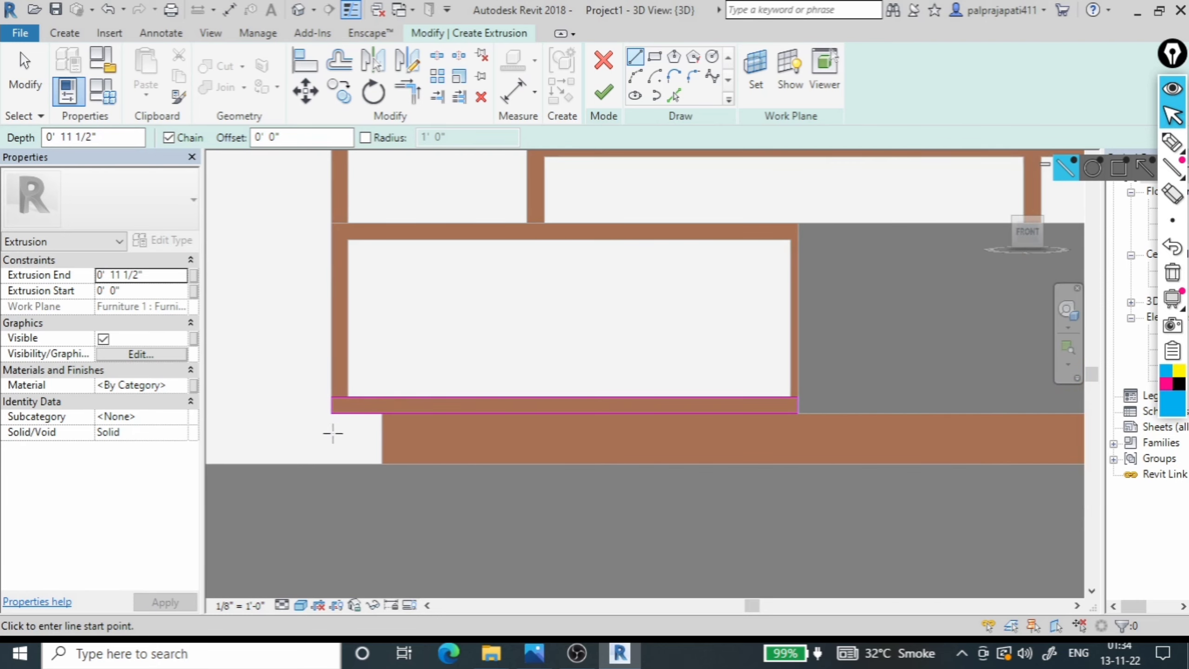
Create the solid panel from the sketch and make a first, cancelled copy attempt
left_click(606, 95)
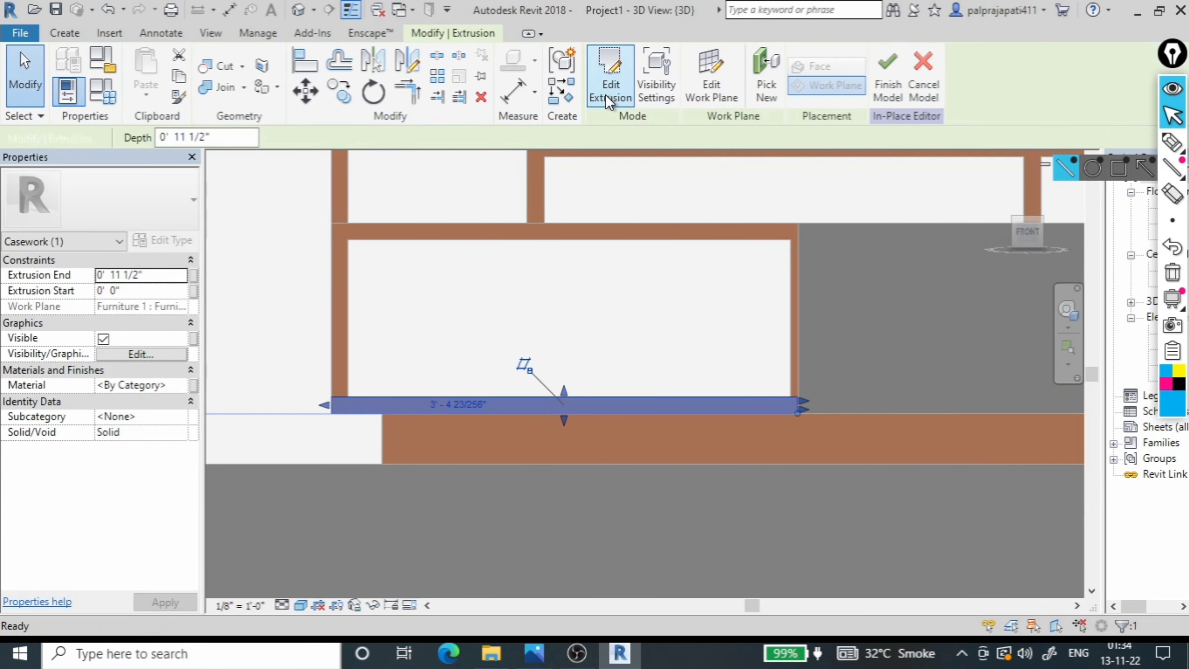
scroll(622, 236, "down", 2)
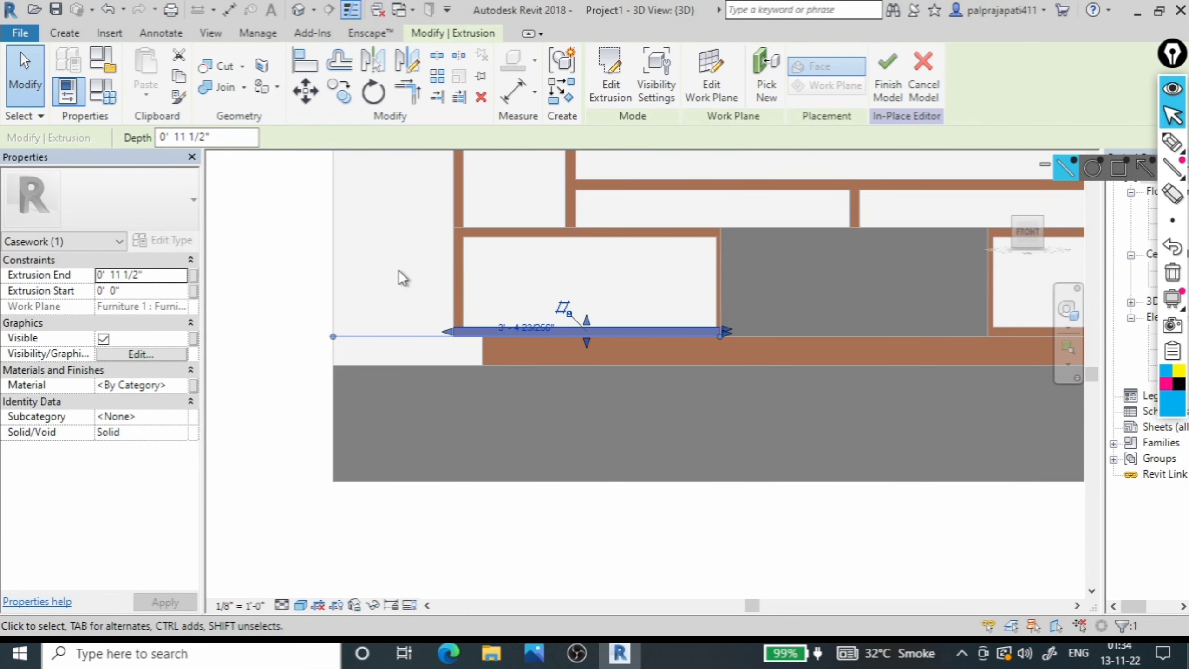
left_click(342, 94)
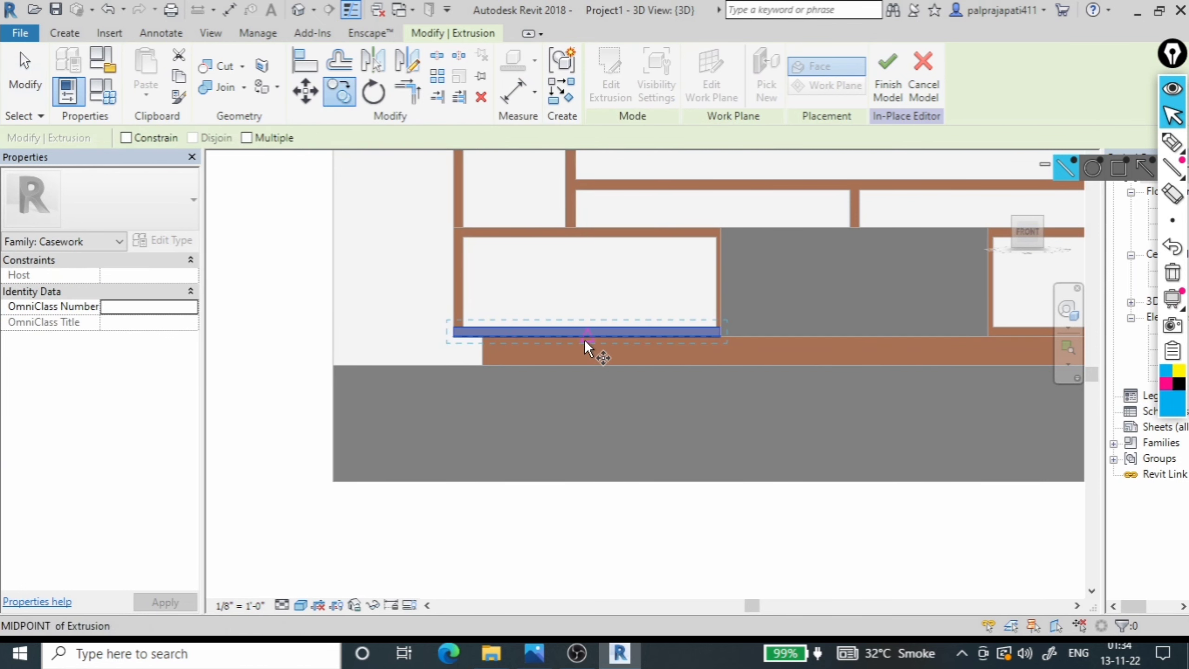
left_click(586, 338)
scroll(284, 345, "down", 1)
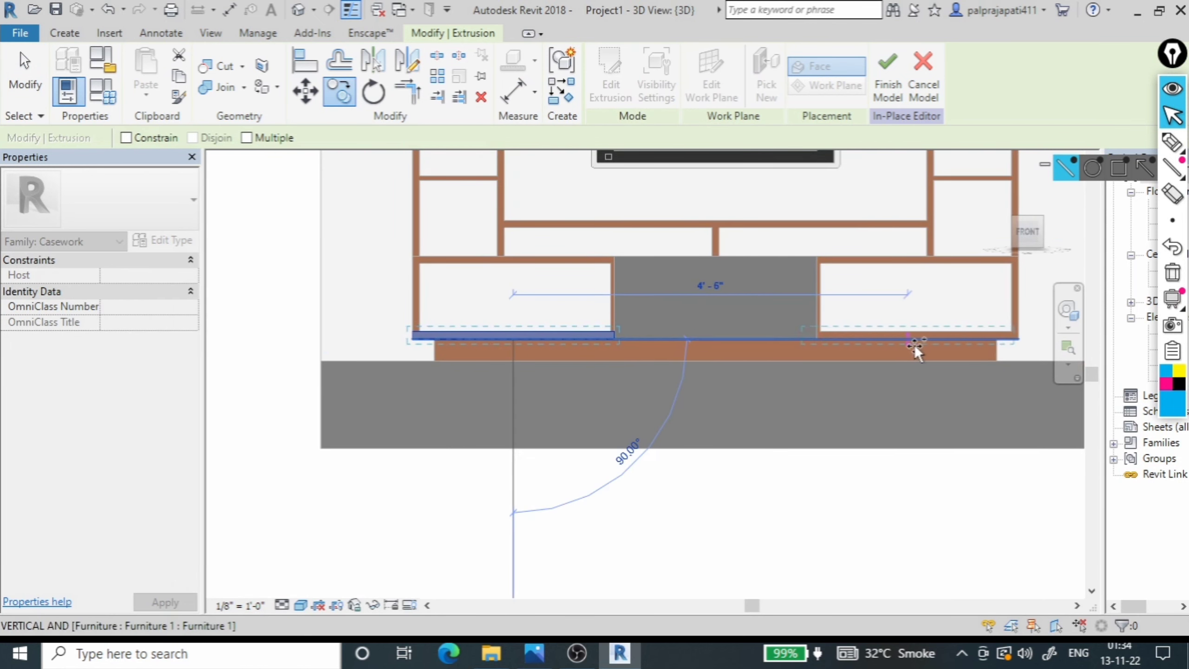
scroll(920, 346, "up", 1)
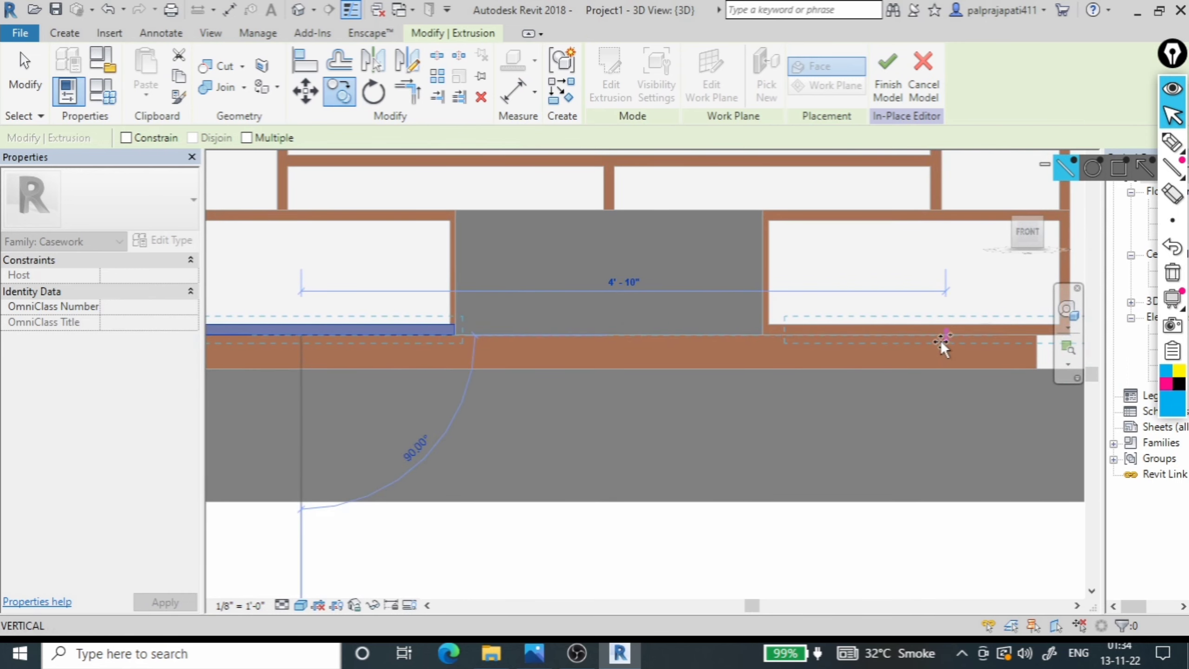
scroll(657, 359, "down", 1)
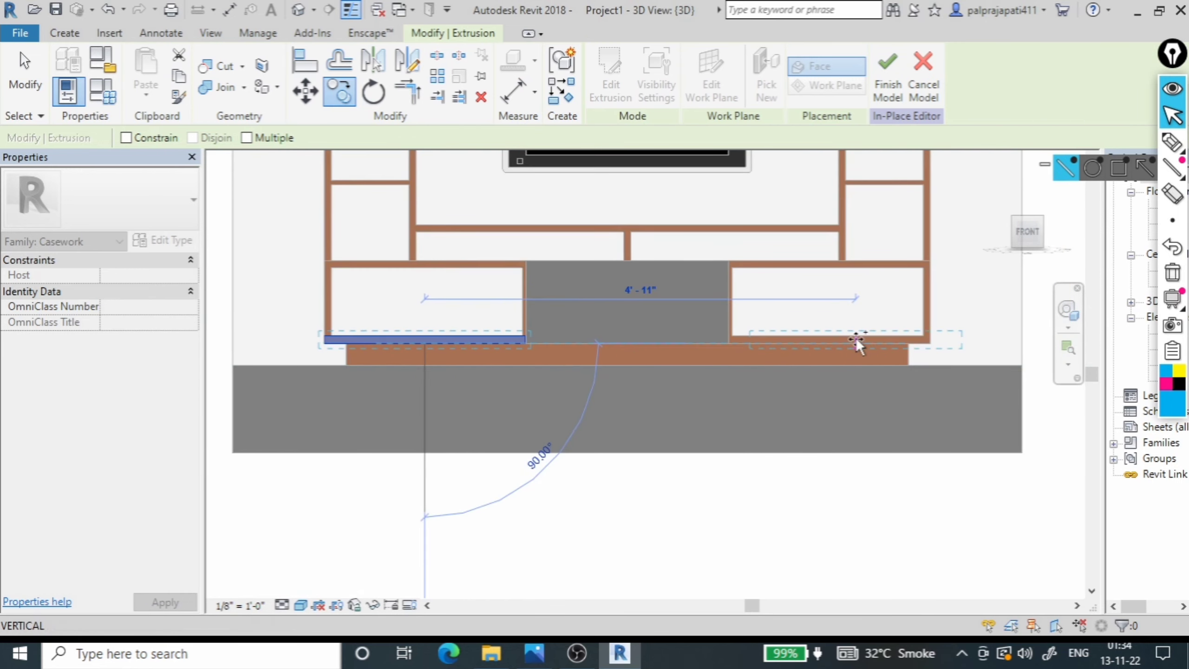
scroll(856, 337, "up", 1)
scroll(787, 347, "up", 1)
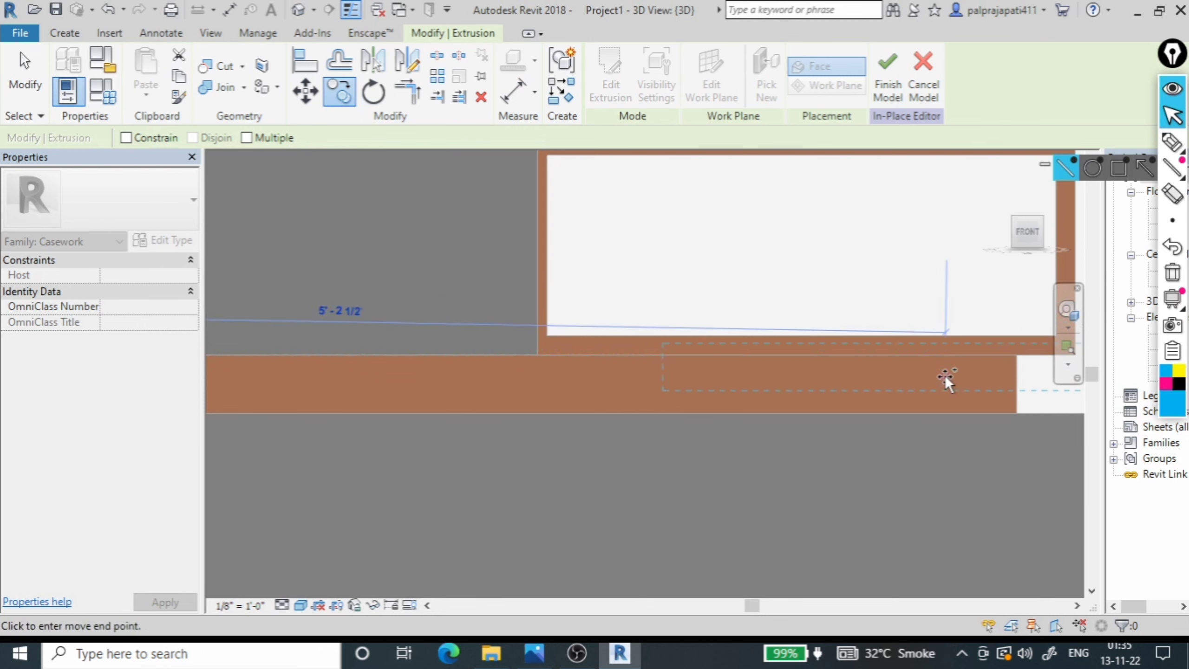
scroll(932, 364, "down", 2)
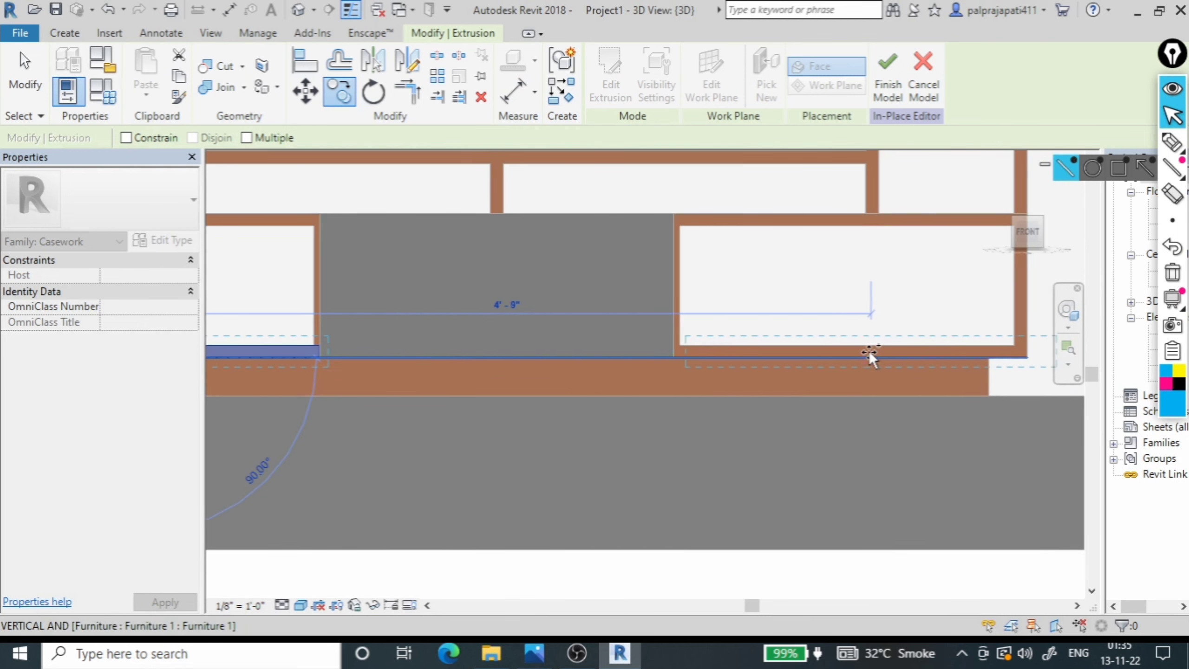
scroll(875, 348, "down", 2)
scroll(876, 347, "down", 1)
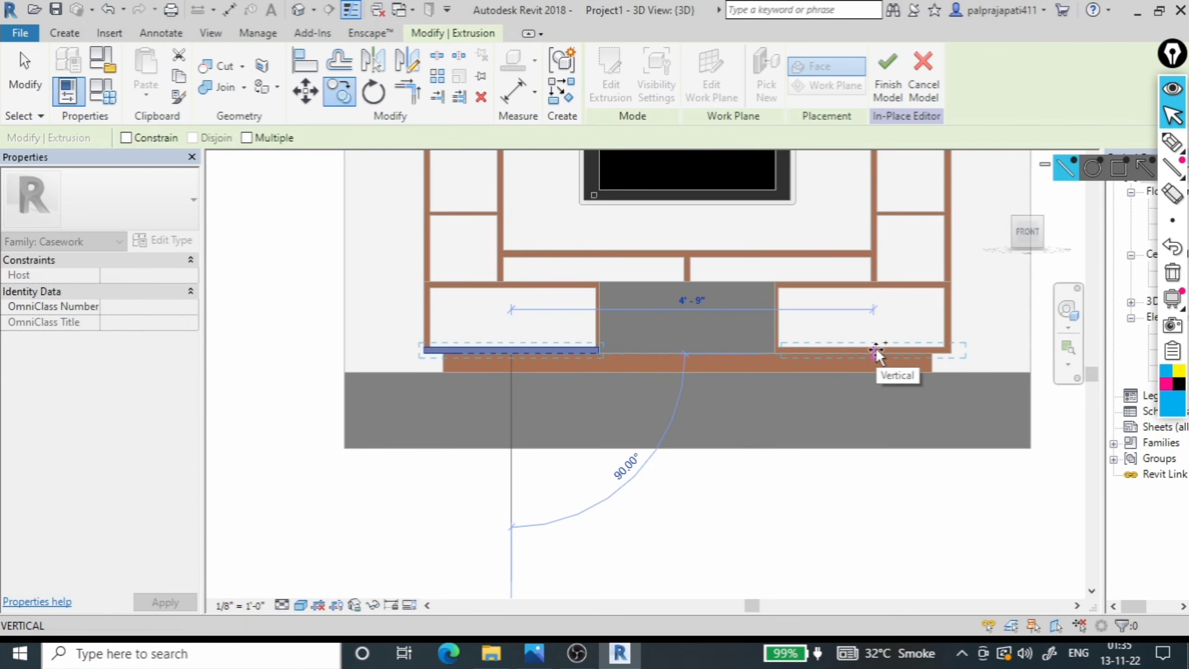
left_click(876, 349)
key("Escape")
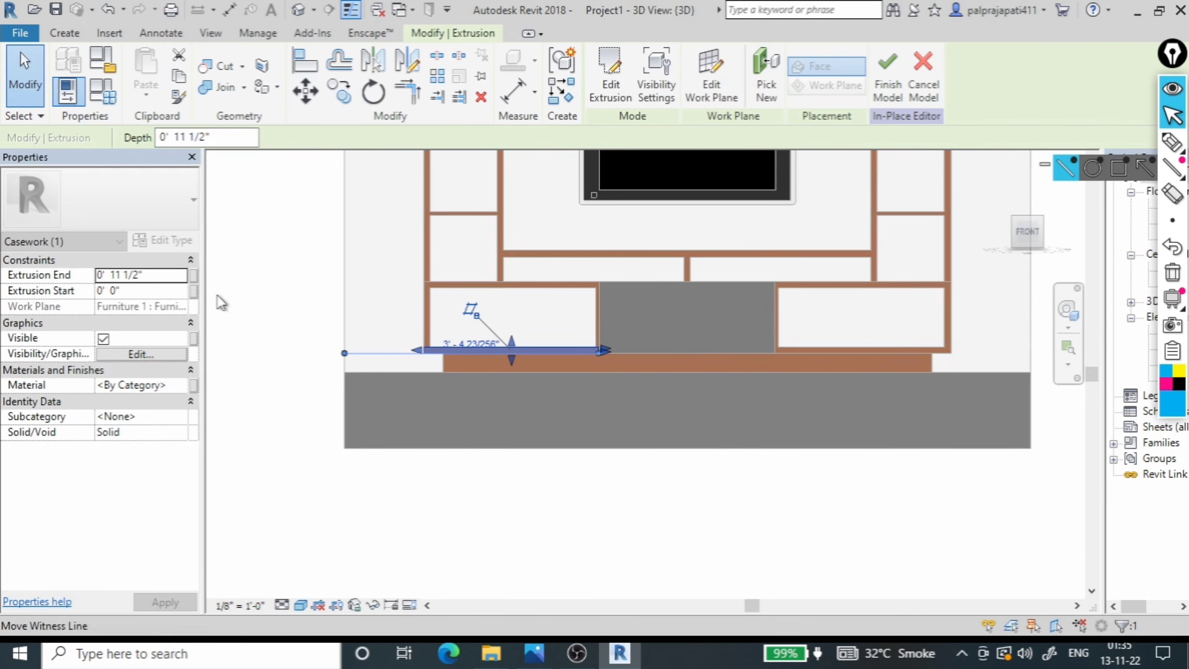
Copy the panel under the right lower compartment and finish the in-place model
left_click(340, 93)
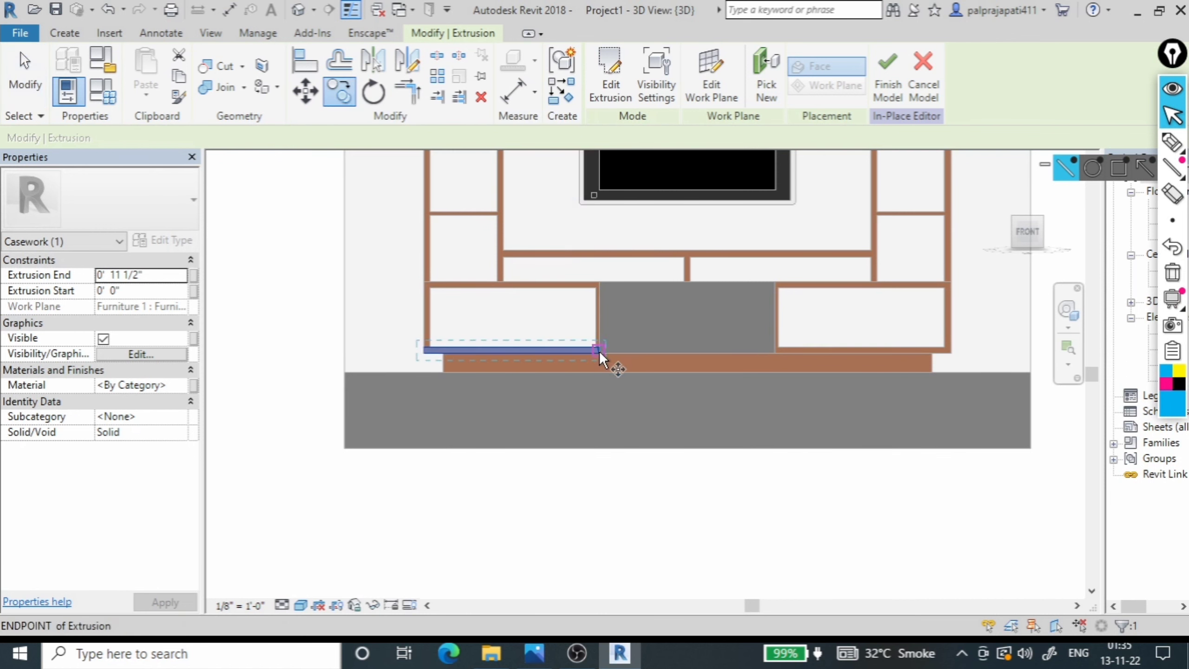
scroll(599, 354, "up", 3)
scroll(599, 356, "up", 1)
left_click(599, 355)
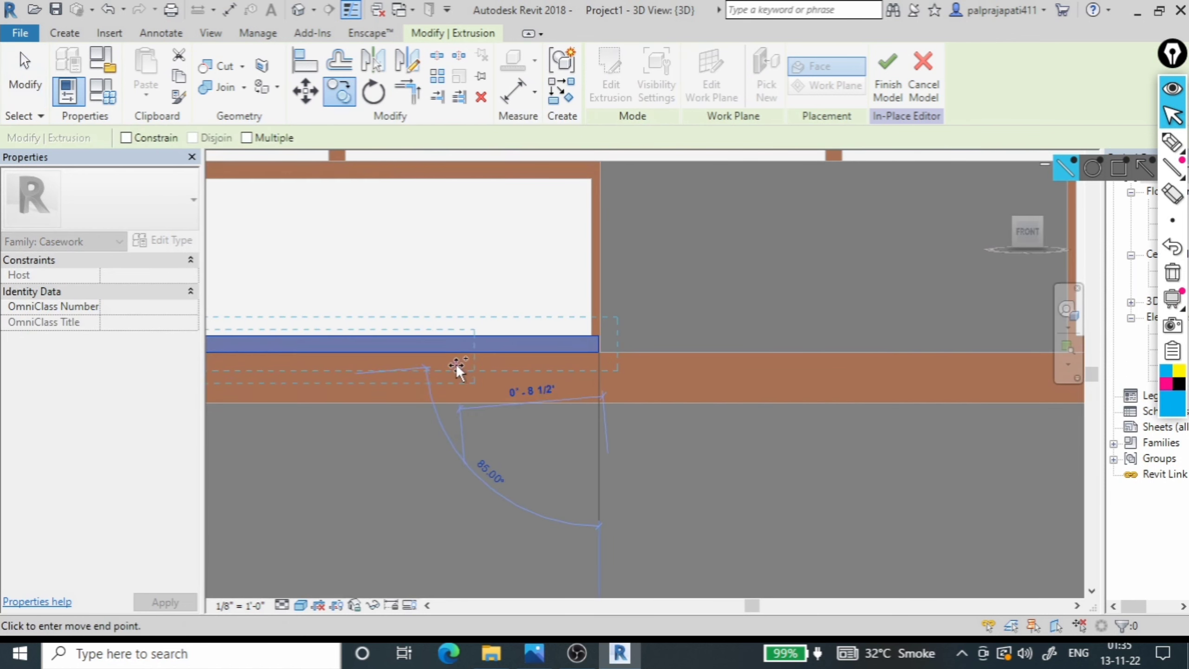
scroll(465, 375, "down", 3)
left_click(863, 359)
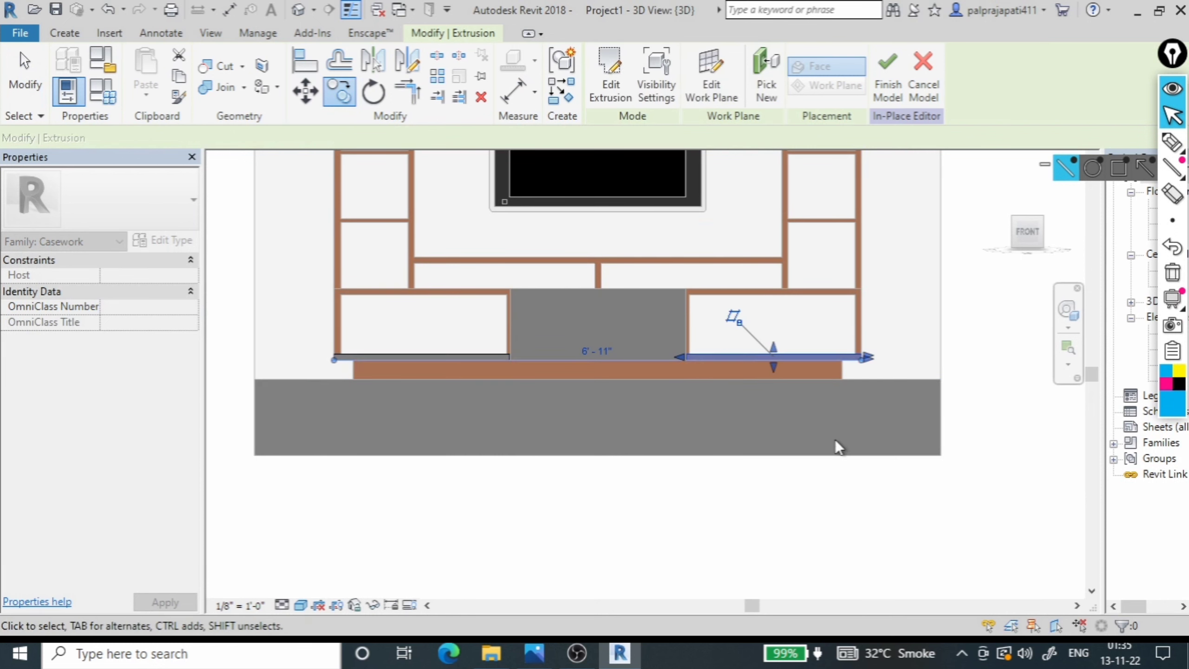
left_click(882, 72)
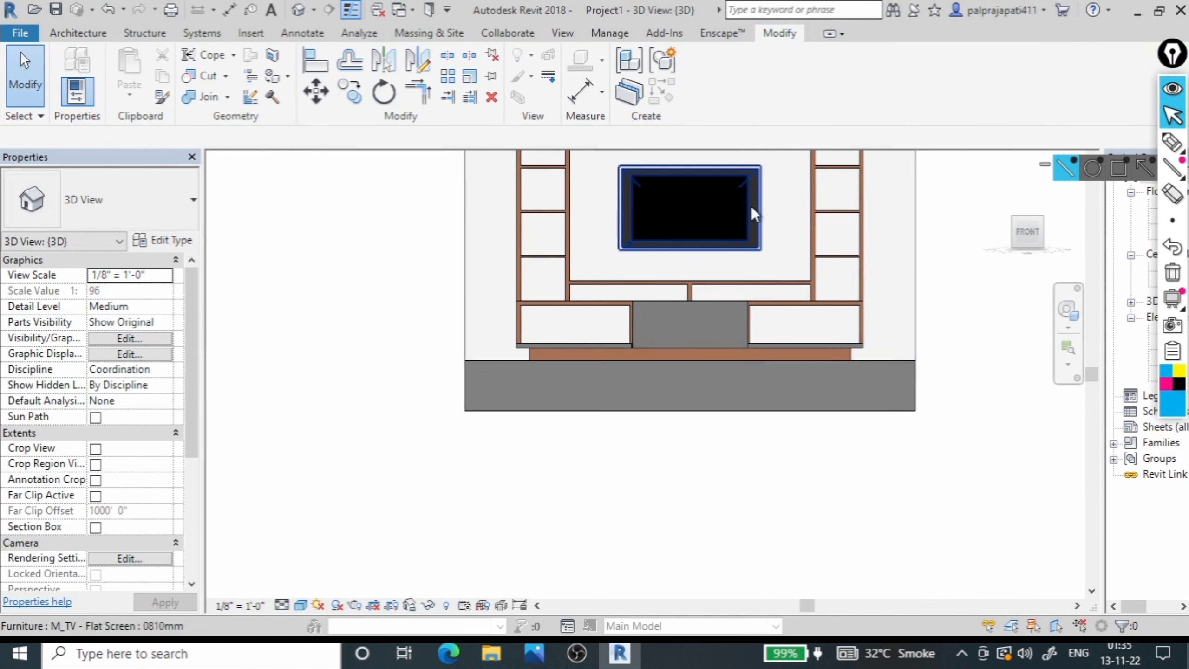
Return to the Home 3D view and orbit and zoom toward the new base panels
scroll(806, 337, "down", 3)
scroll(913, 422, "down", 1)
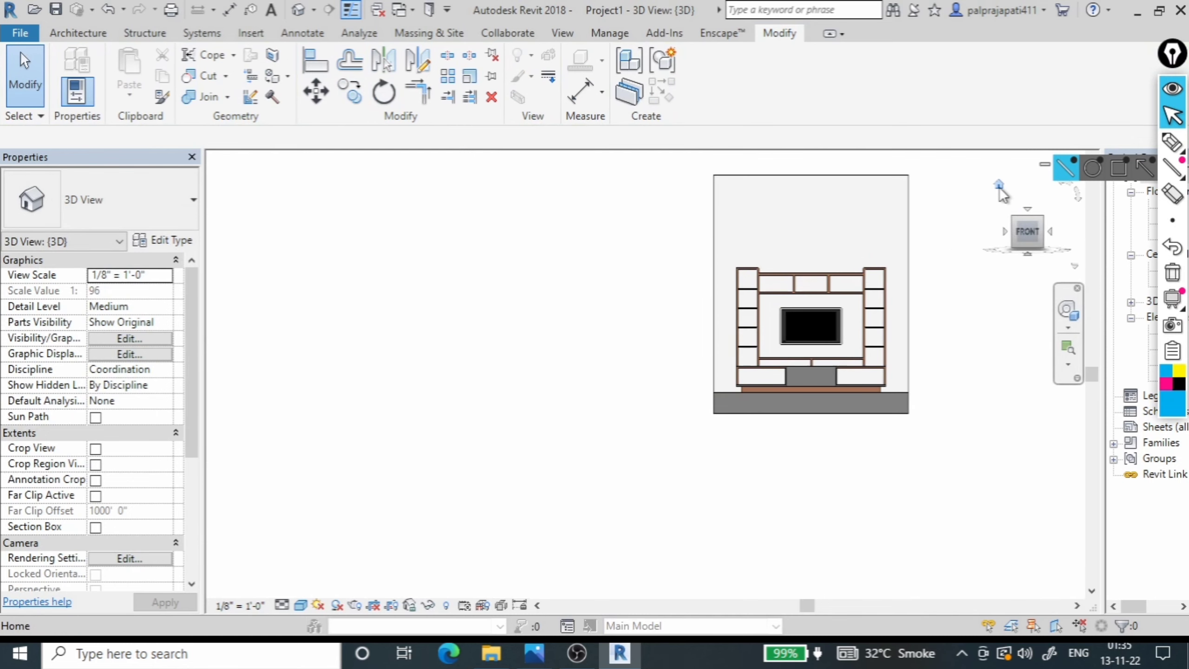
left_click(999, 184)
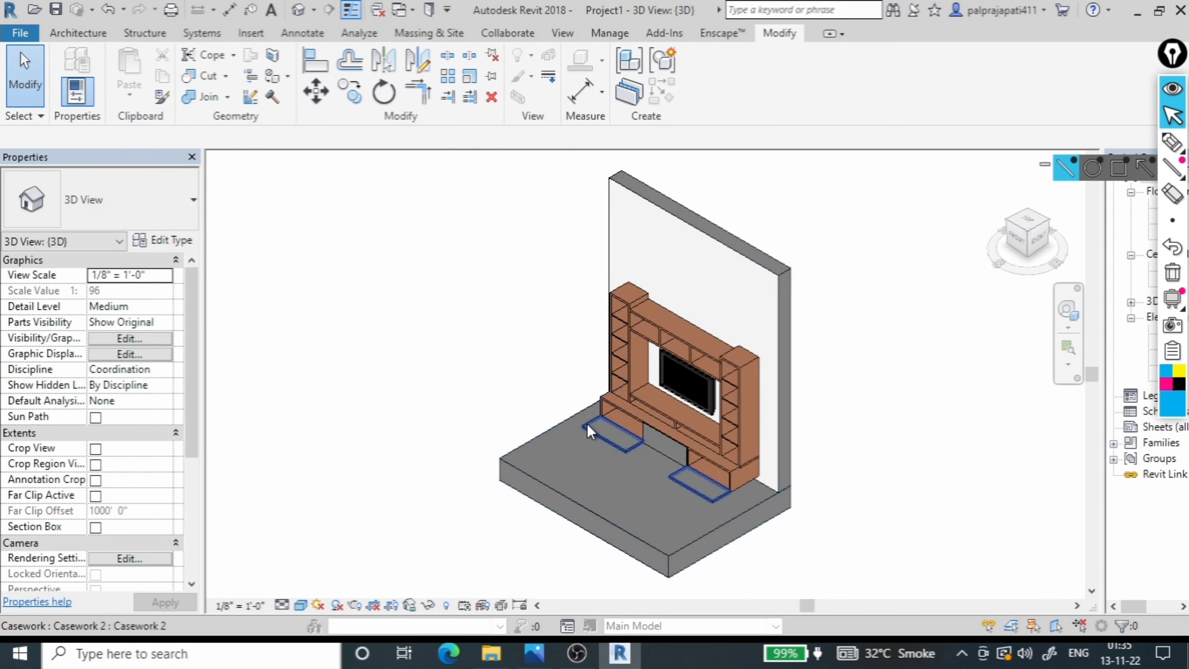
scroll(587, 425, "down", 3)
mouse_move(487, 522)
middle_mouse_down("shift")
mouse_move(746, 425)
mouse_move(754, 385)
mouse_move(742, 365)
mouse_move(668, 468)
mouse_move(507, 500)
middle_mouse_up("shift")
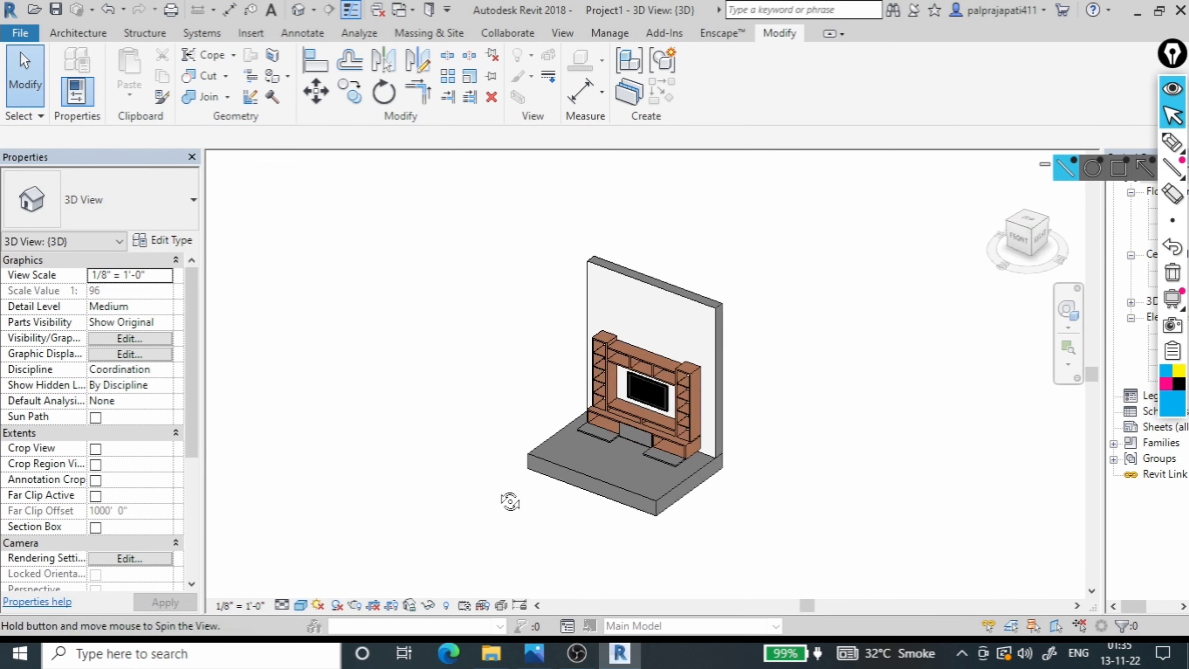
scroll(538, 464, "up", 3)
scroll(581, 429, "up", 2)
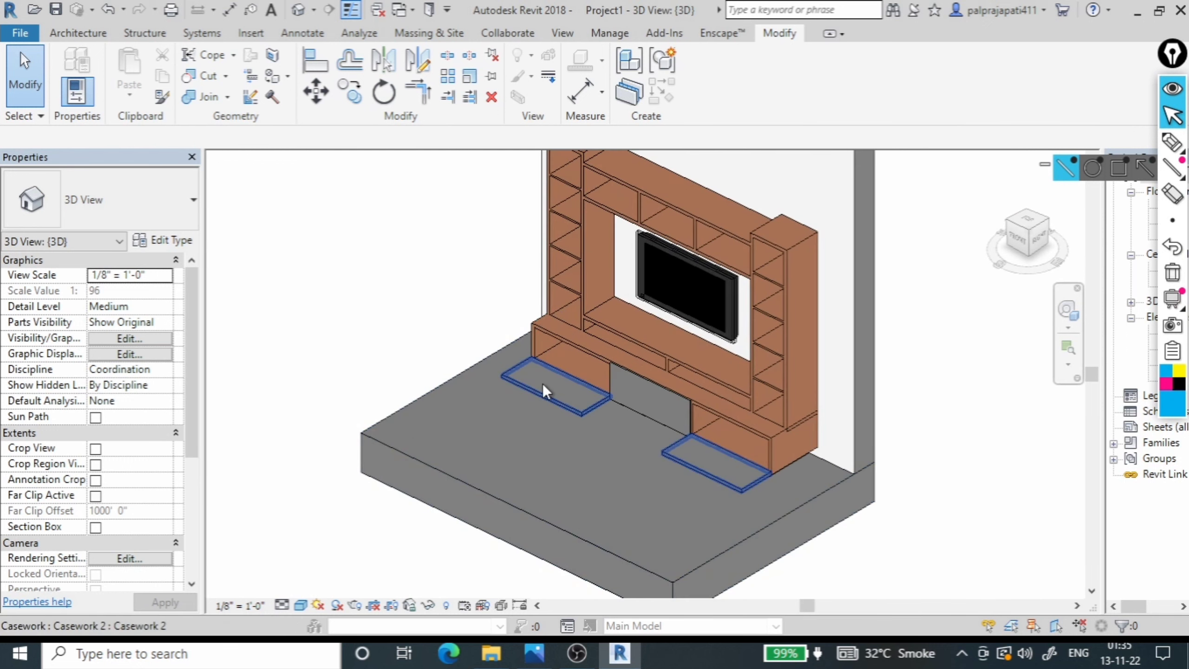
Select the two base panels as one in-place Casework element
left_click(555, 391)
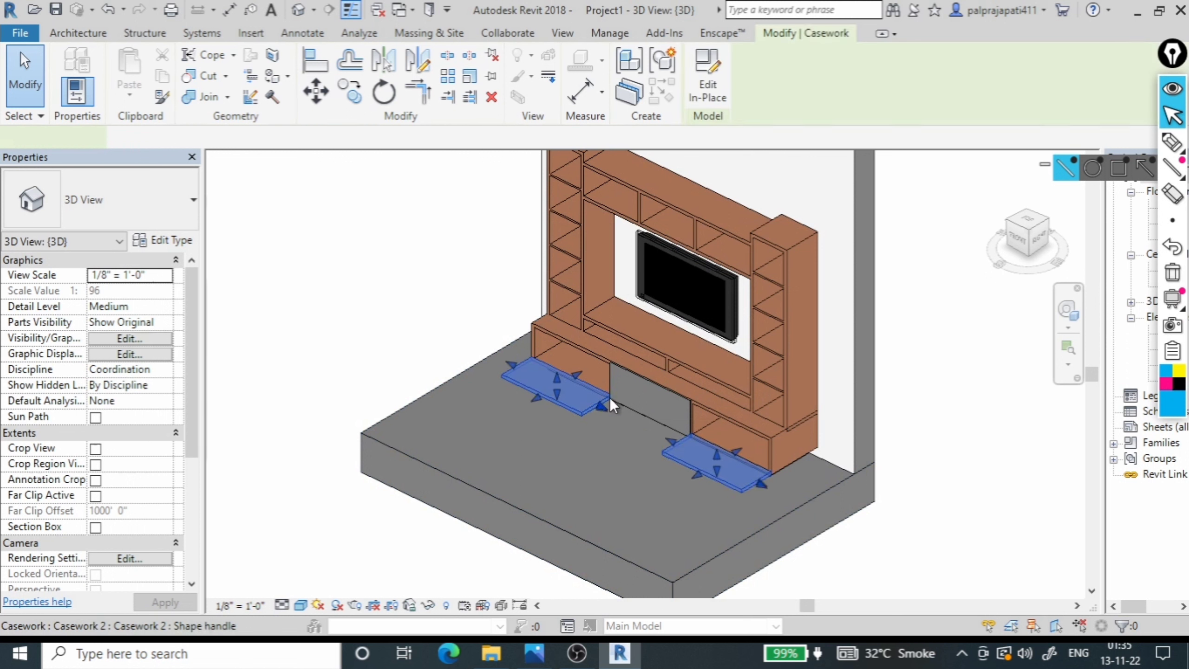
left_click(661, 400)
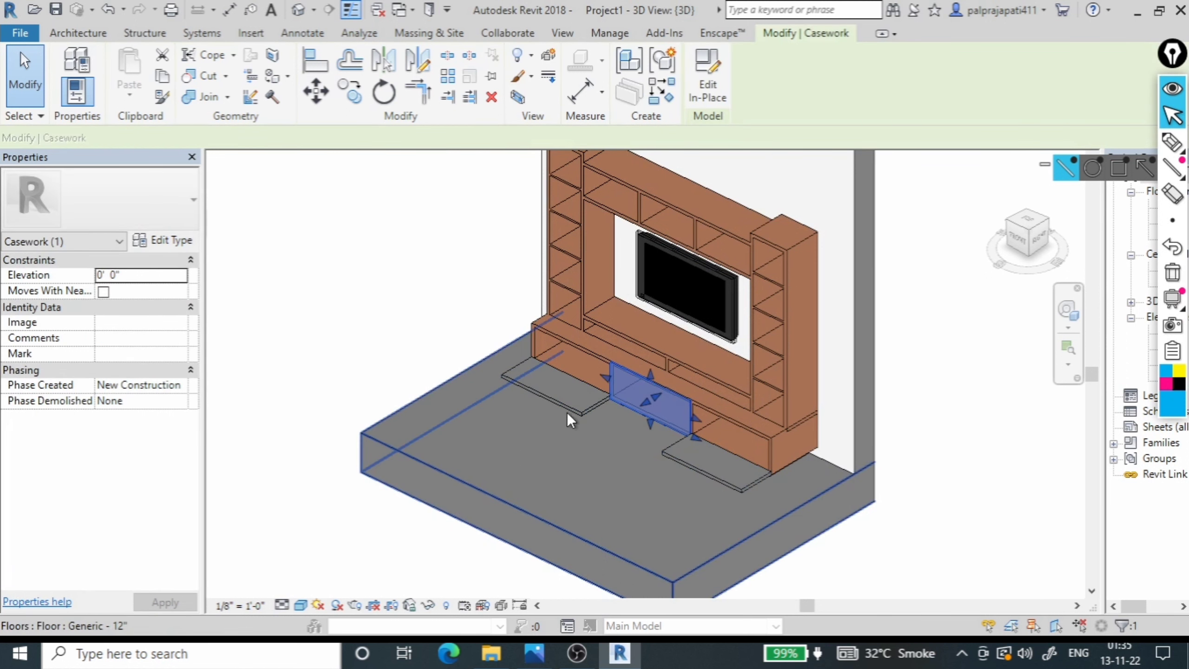
left_click(572, 399, "ctrl")
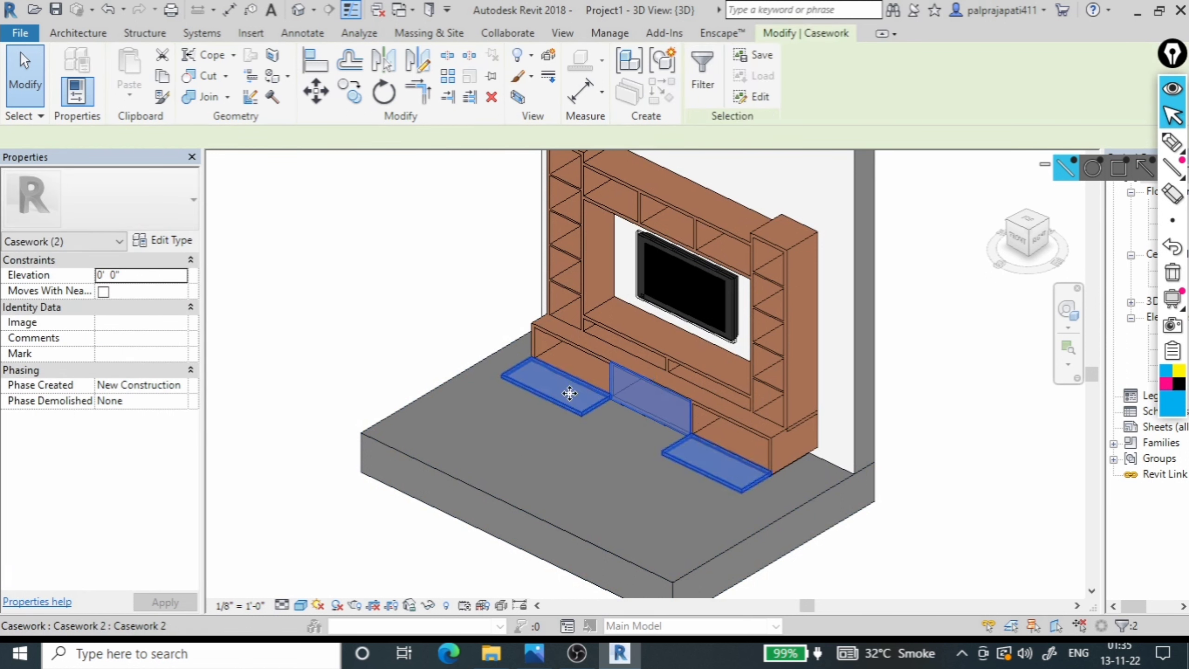
left_click(345, 365)
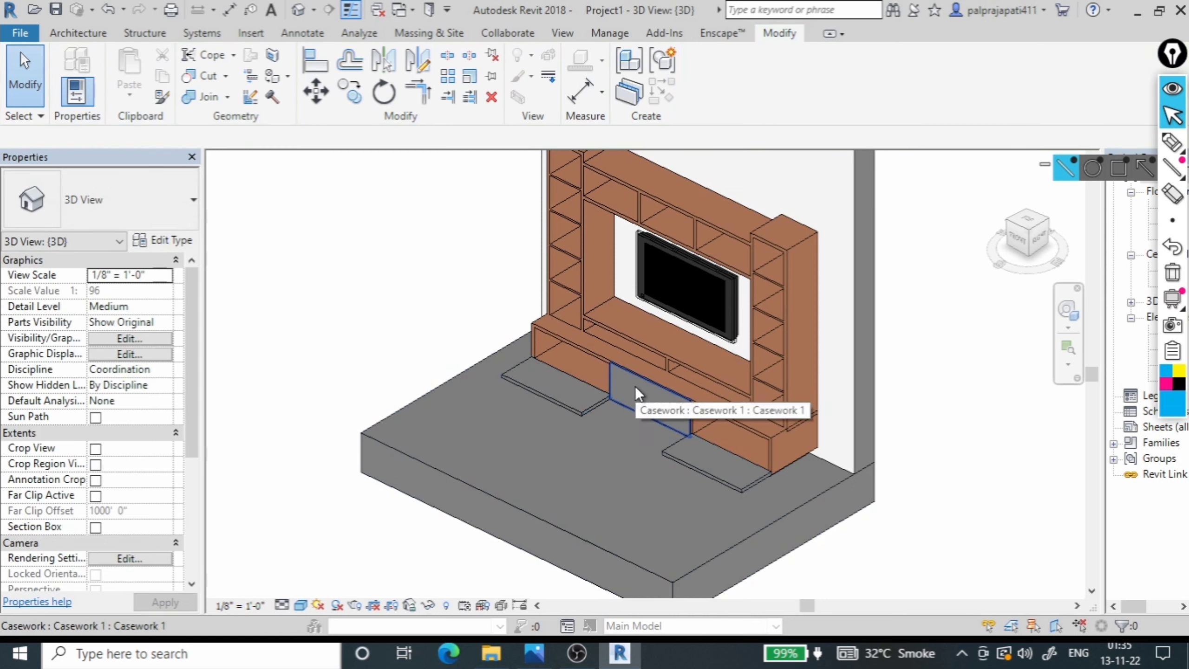
left_click(550, 393)
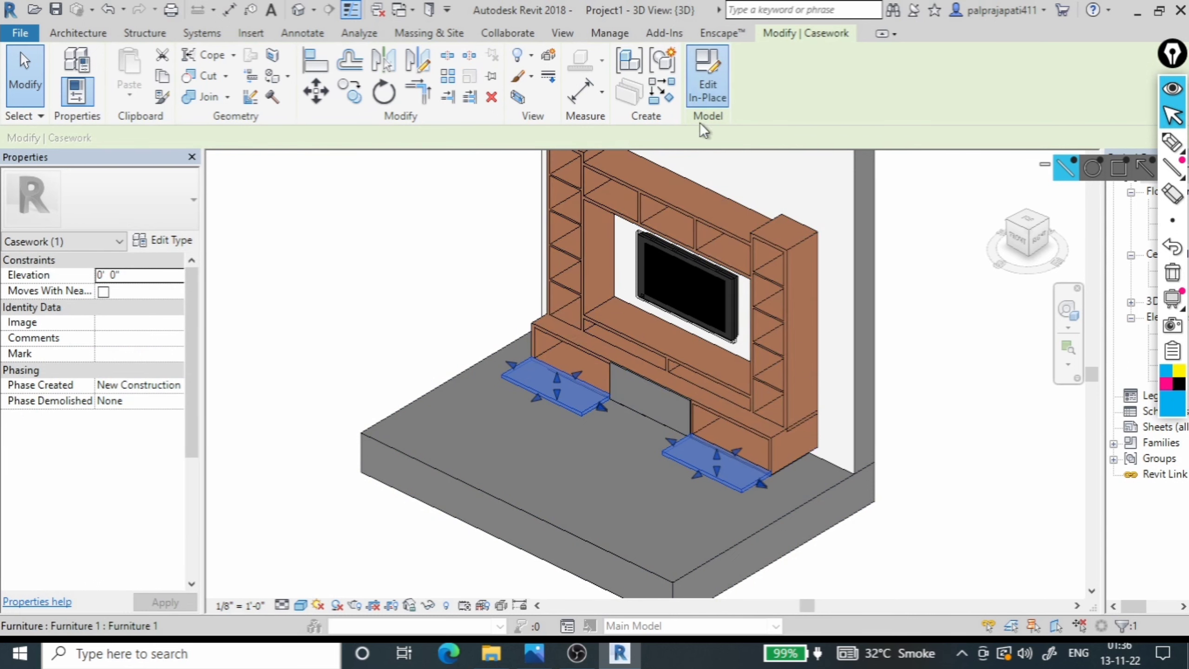
Reopen the casework in place and give the first base panel the 3.white laminet material
left_click(708, 75)
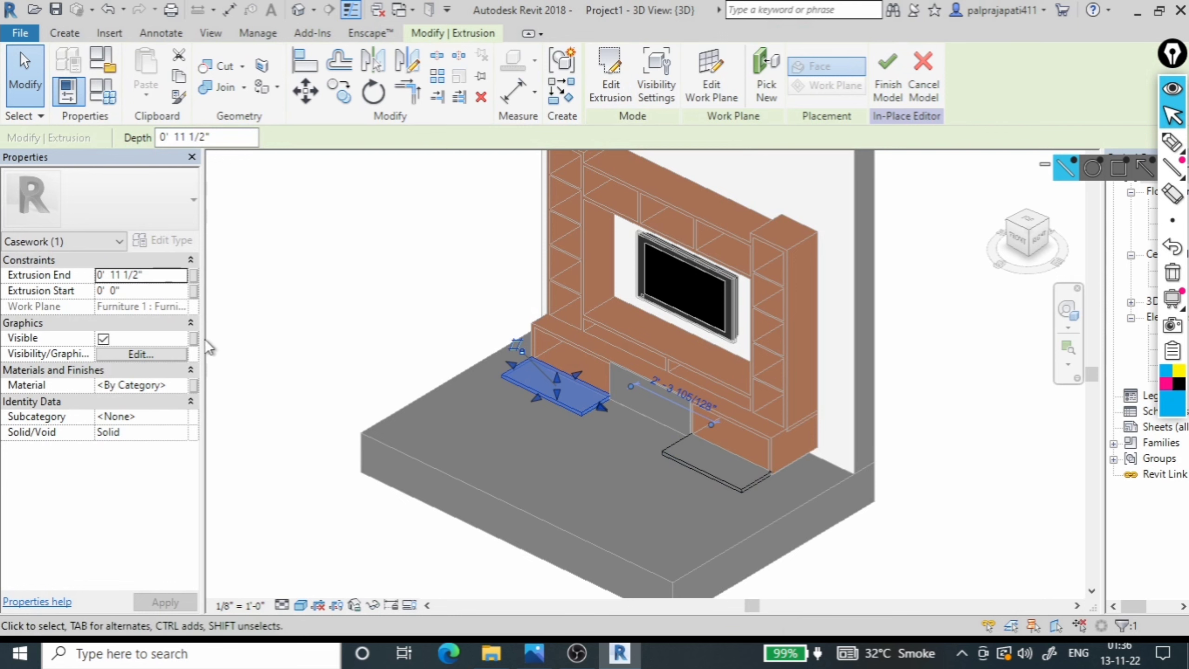
left_click(182, 386)
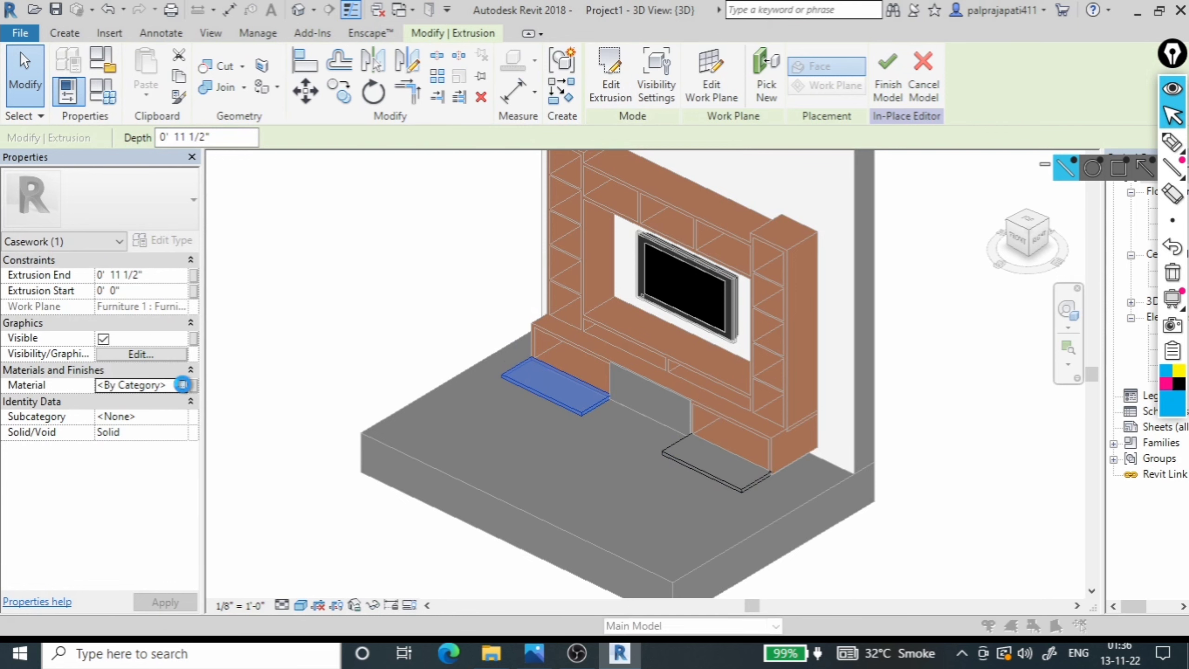
left_click(181, 385)
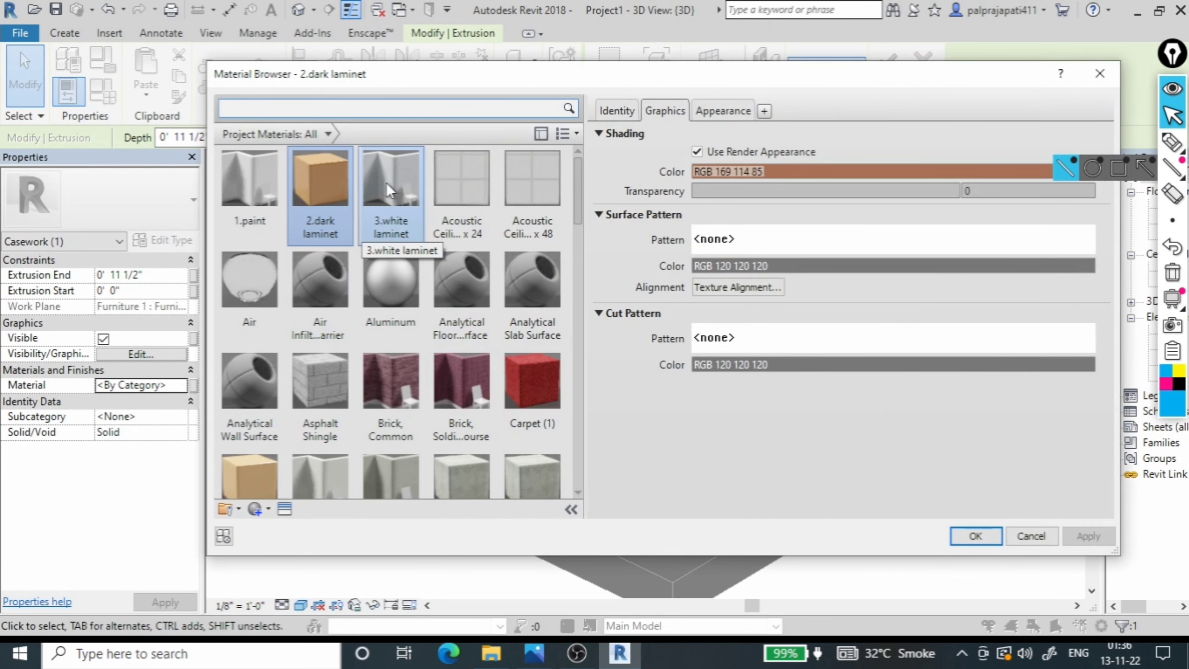
left_click(392, 234)
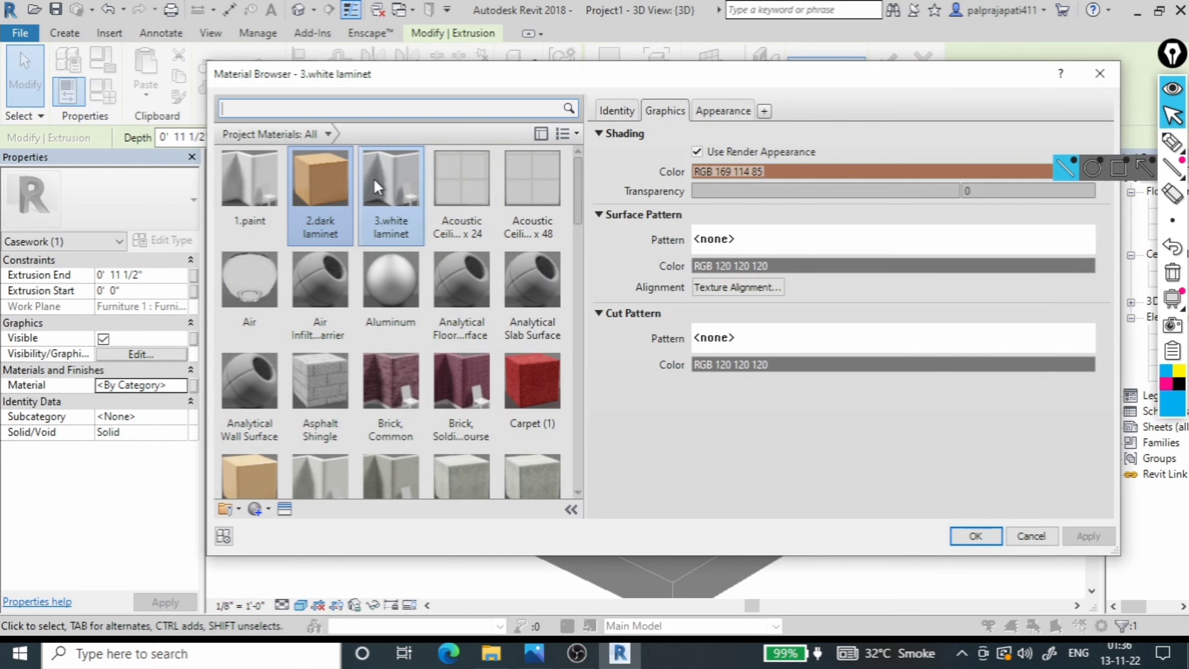
left_click(977, 536)
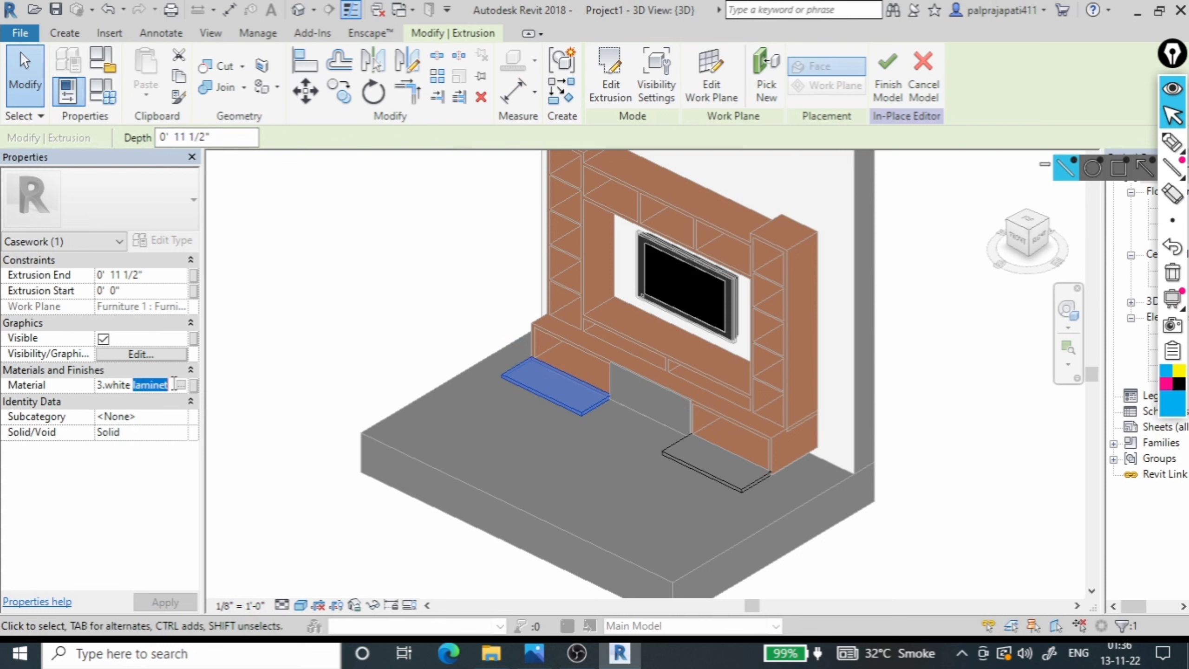
Paste 3.white laminet onto the right-hand base panel and finish the model
left_click_drag(174, 384, 68, 387)
key("ctrl+c")
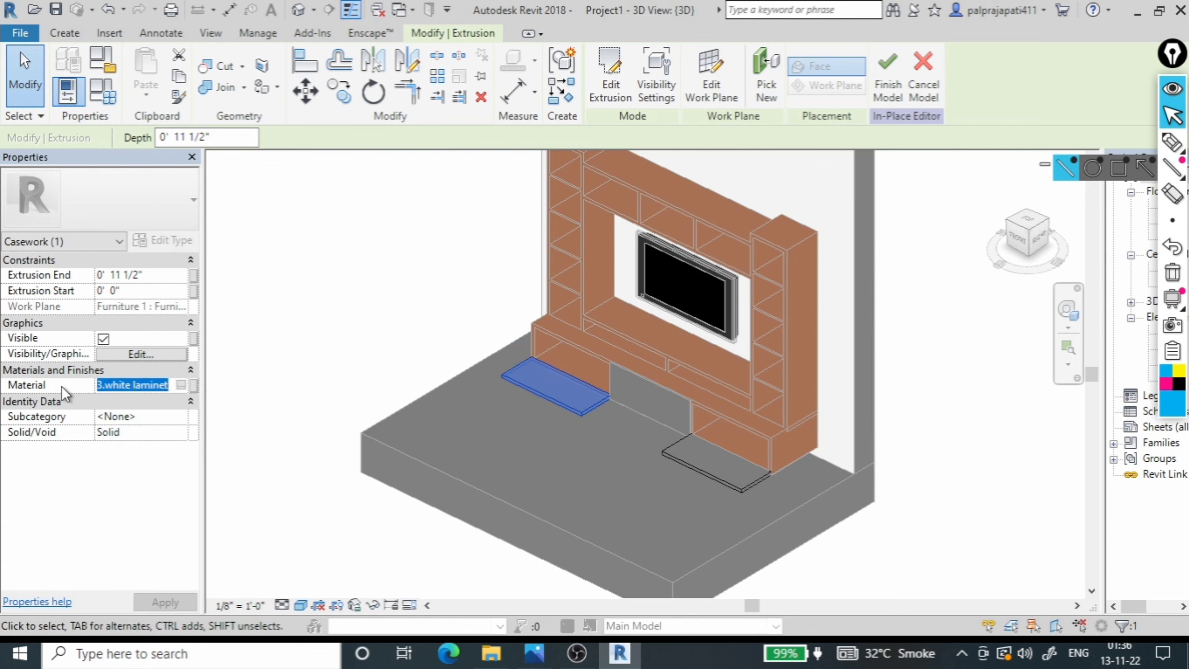
left_click(689, 463)
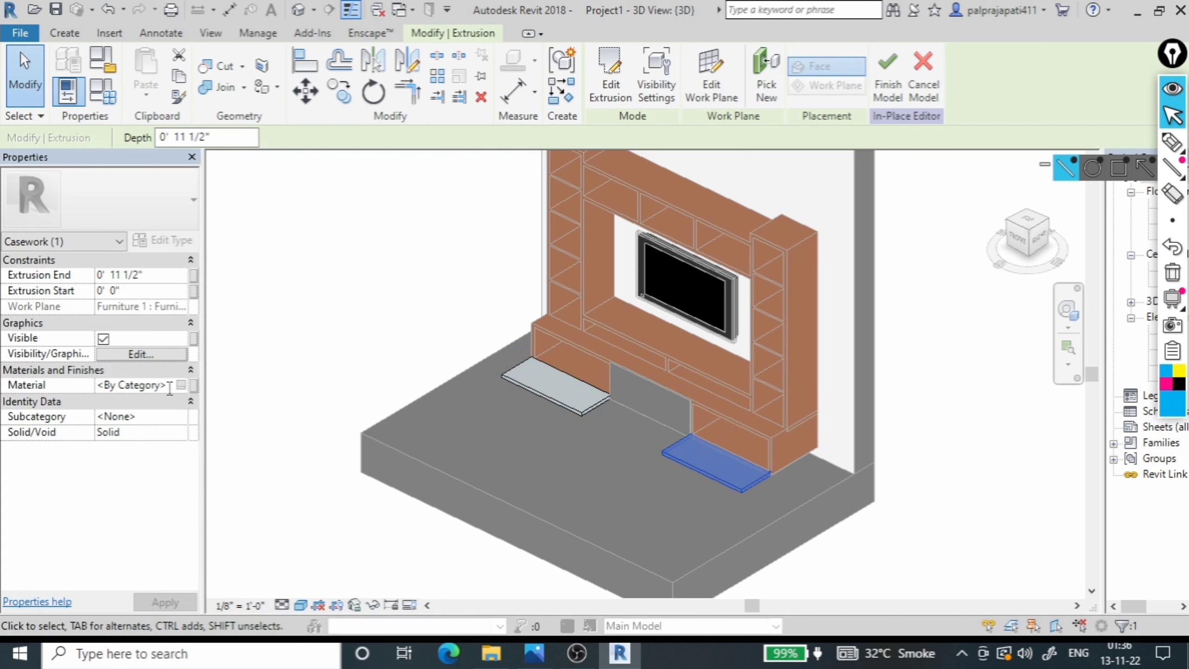
double_click(168, 386)
key("ctrl+a")
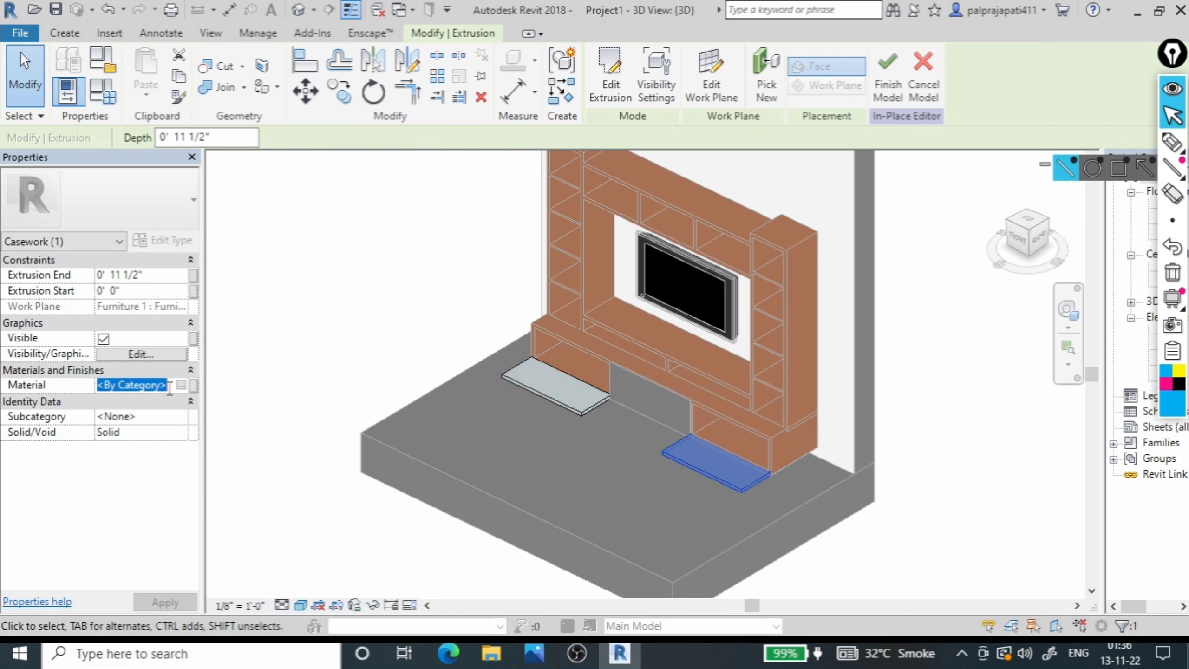
key("ctrl+v")
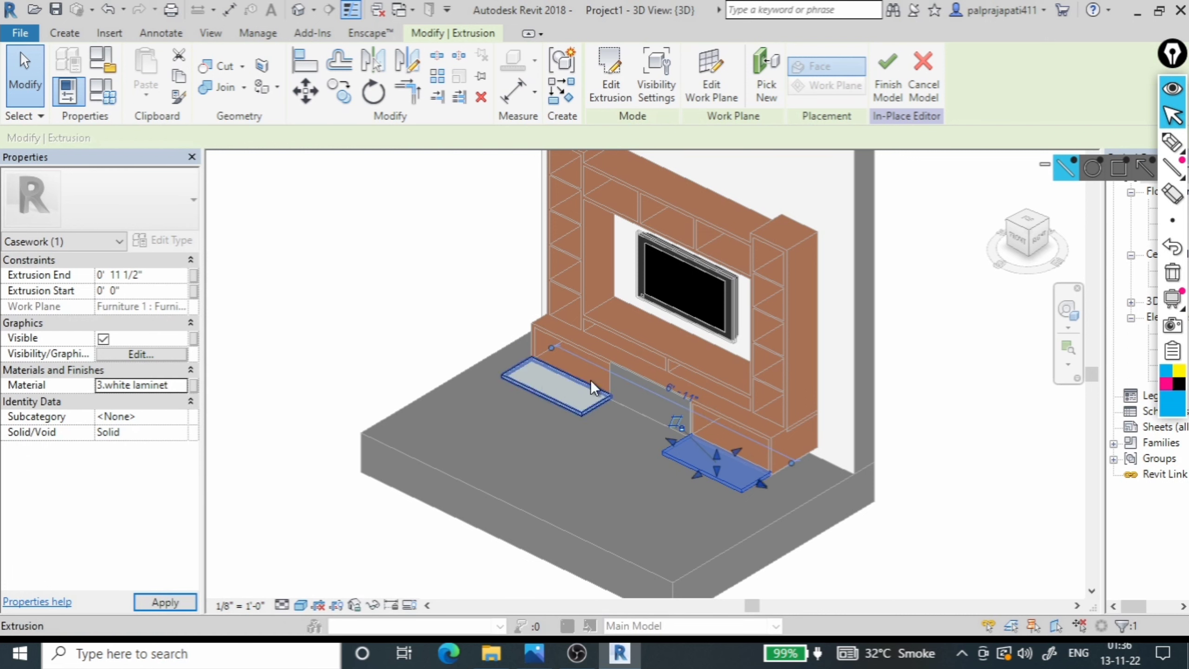
left_click(651, 415)
left_click(595, 85)
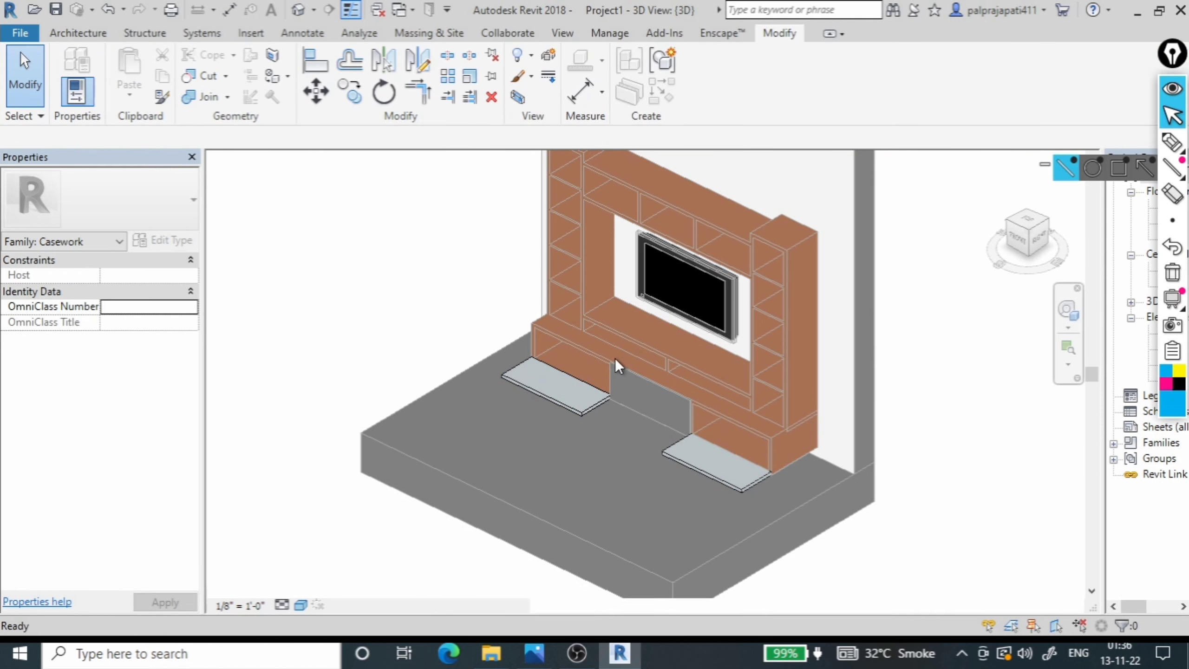
Edit the casework in place, paste 3.white laminet onto the centre panel, and finish
left_click(651, 398)
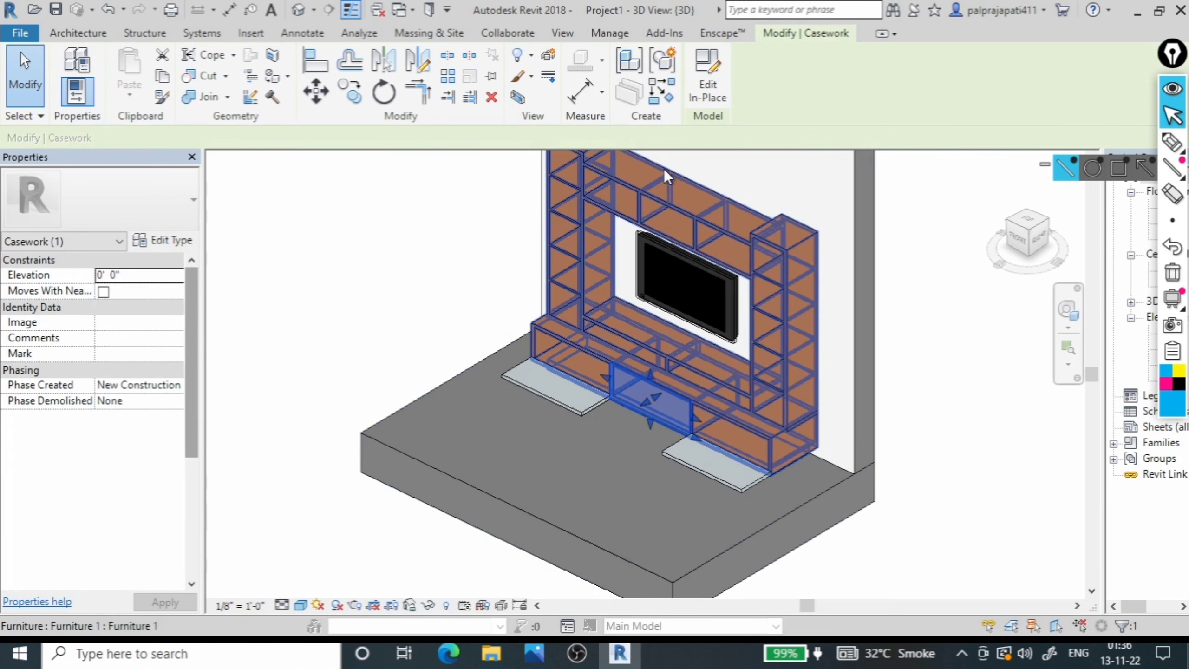
left_click(707, 87)
left_click(673, 412)
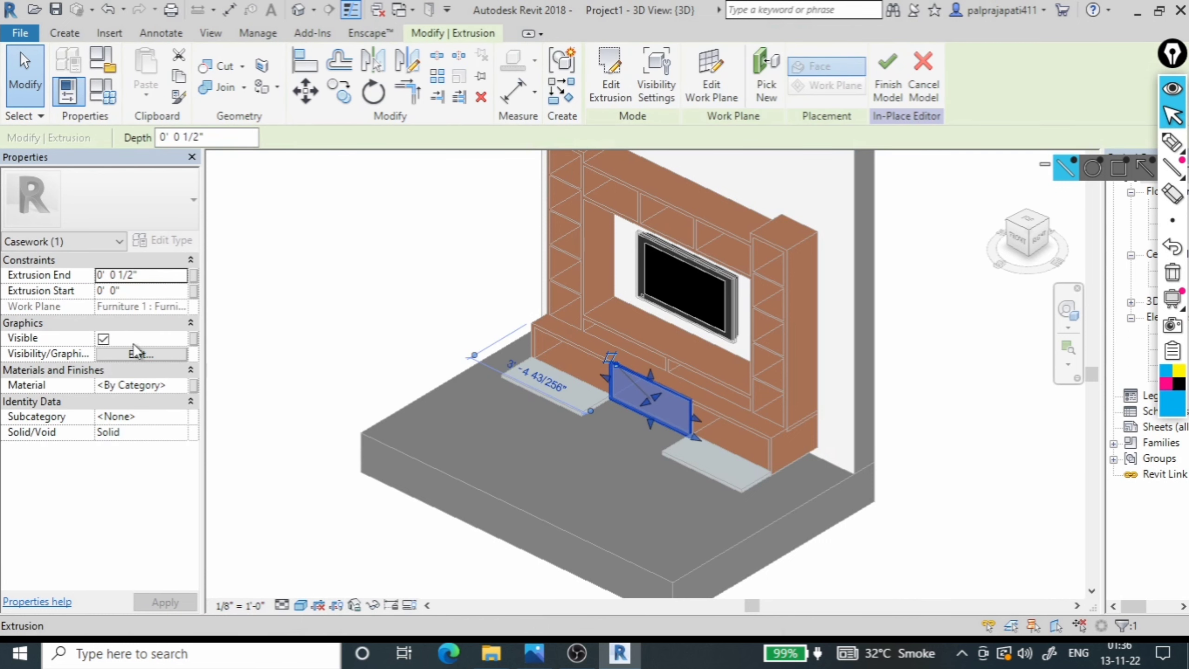
left_click(136, 384)
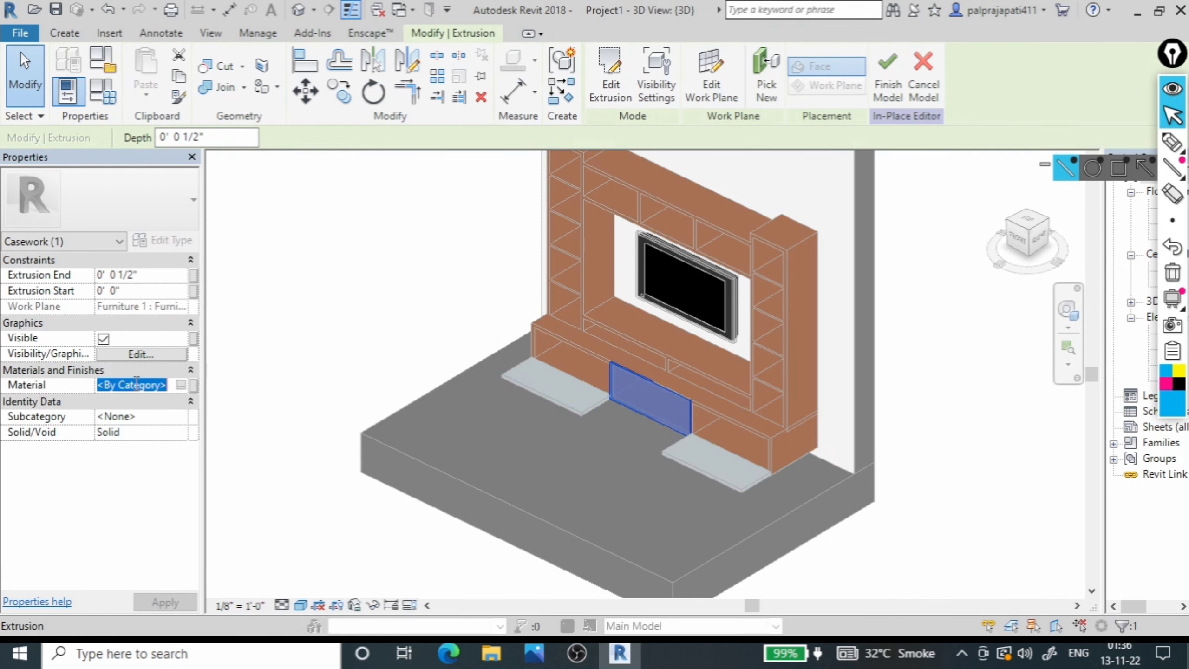
key("ctrl+v")
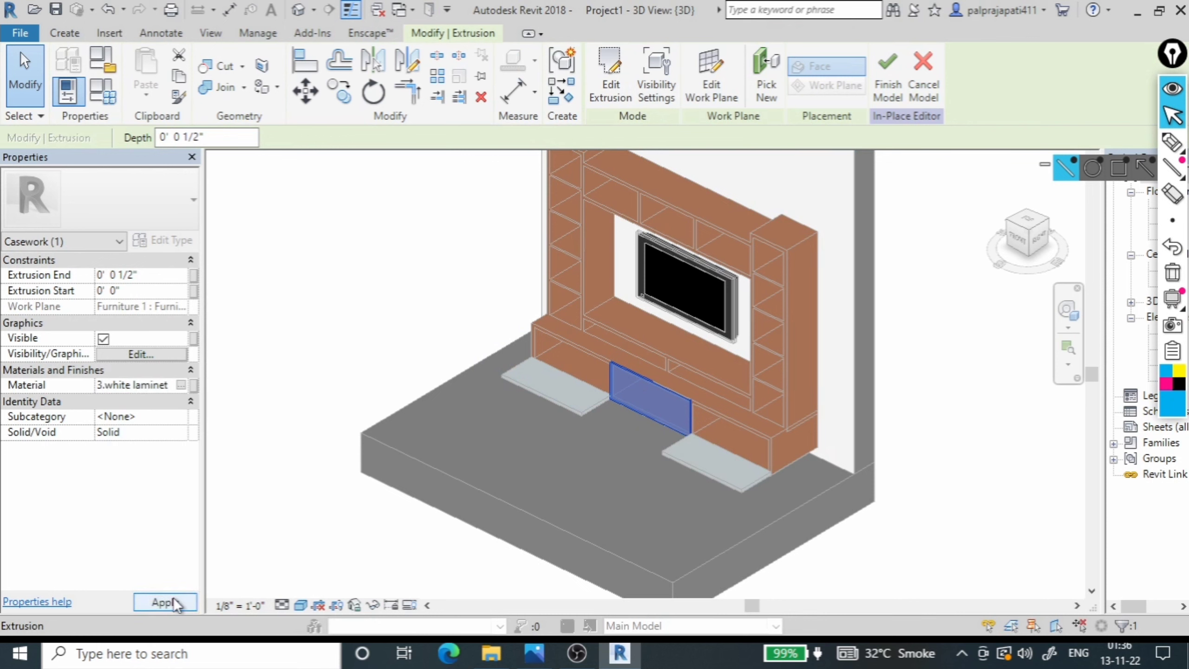
left_click(165, 601)
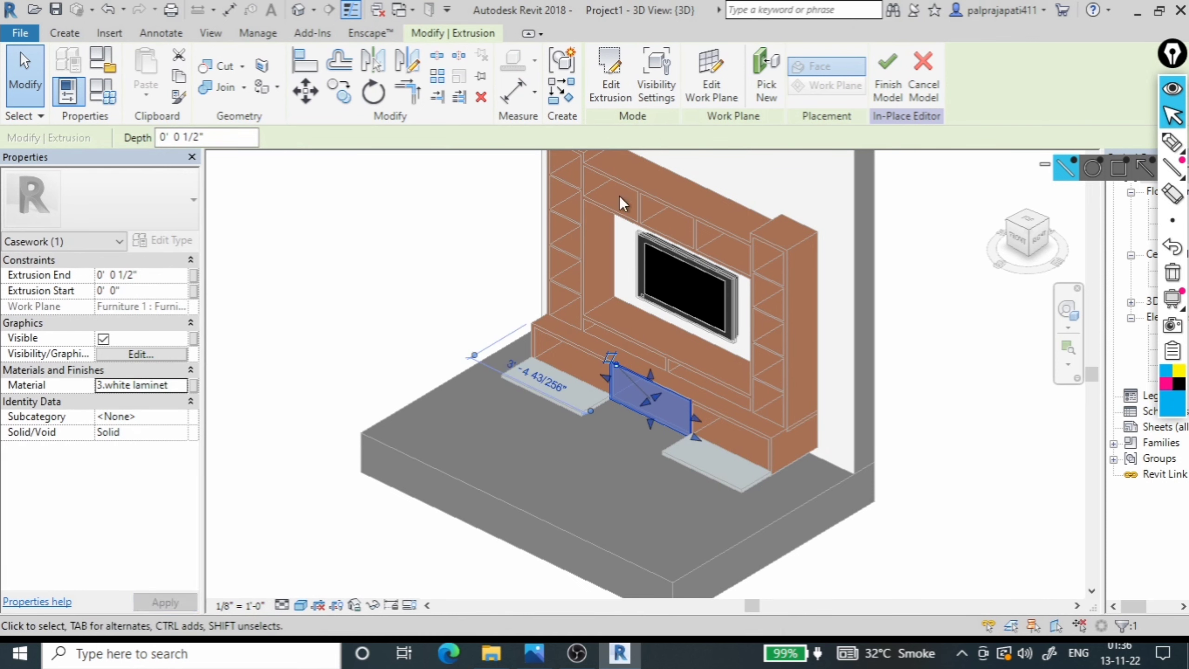
left_click(885, 65)
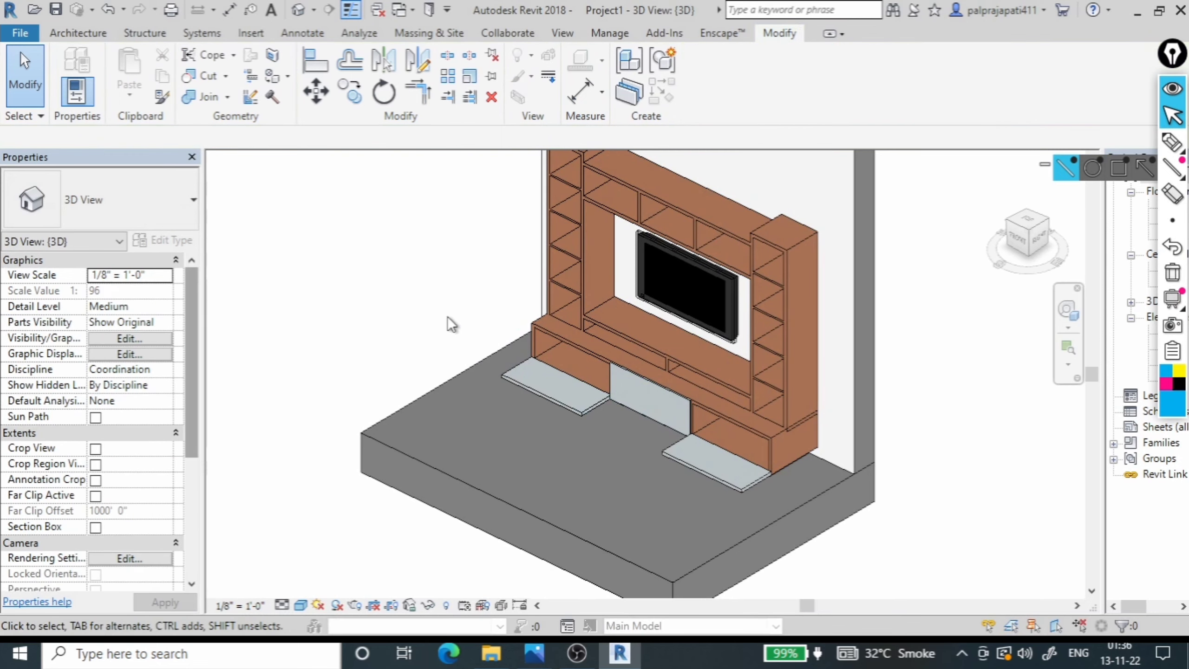
Start the Enscape real-time render and briefly view the reference image for comparison
left_click(715, 37)
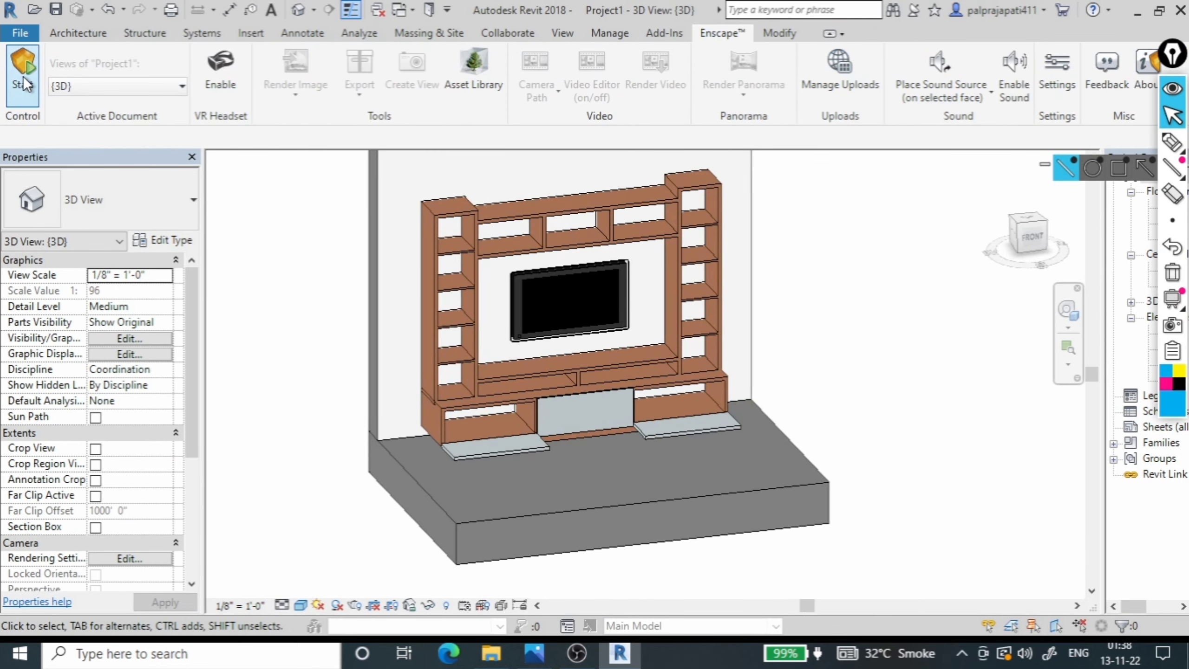
left_click(24, 84)
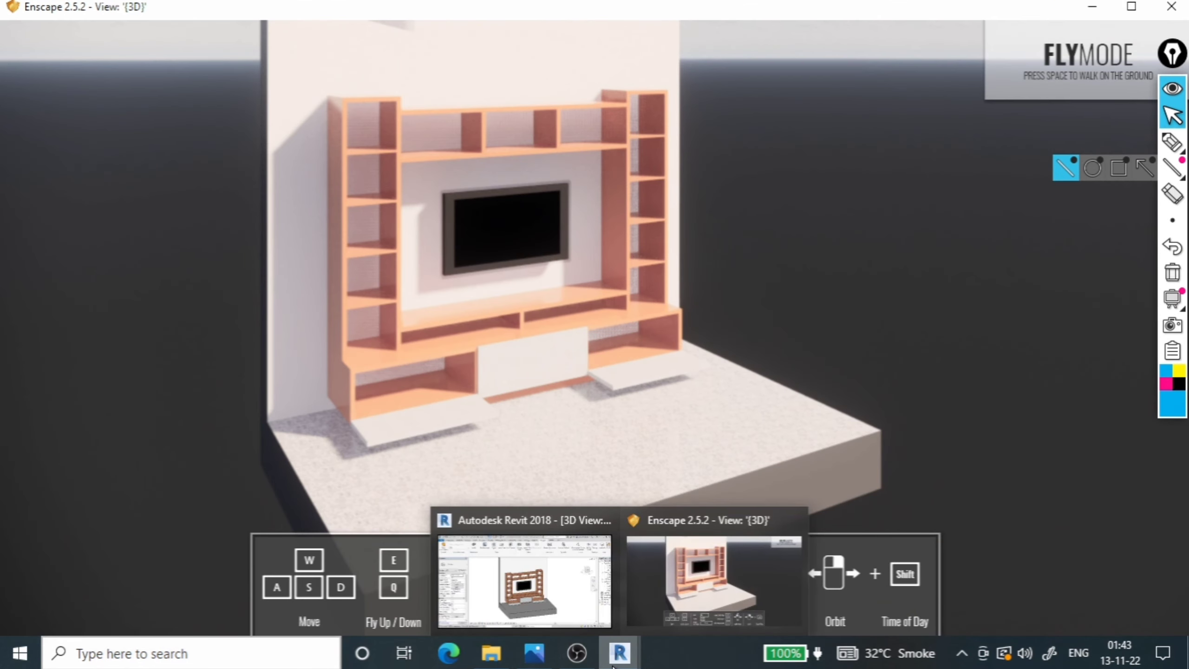
left_click(533, 659)
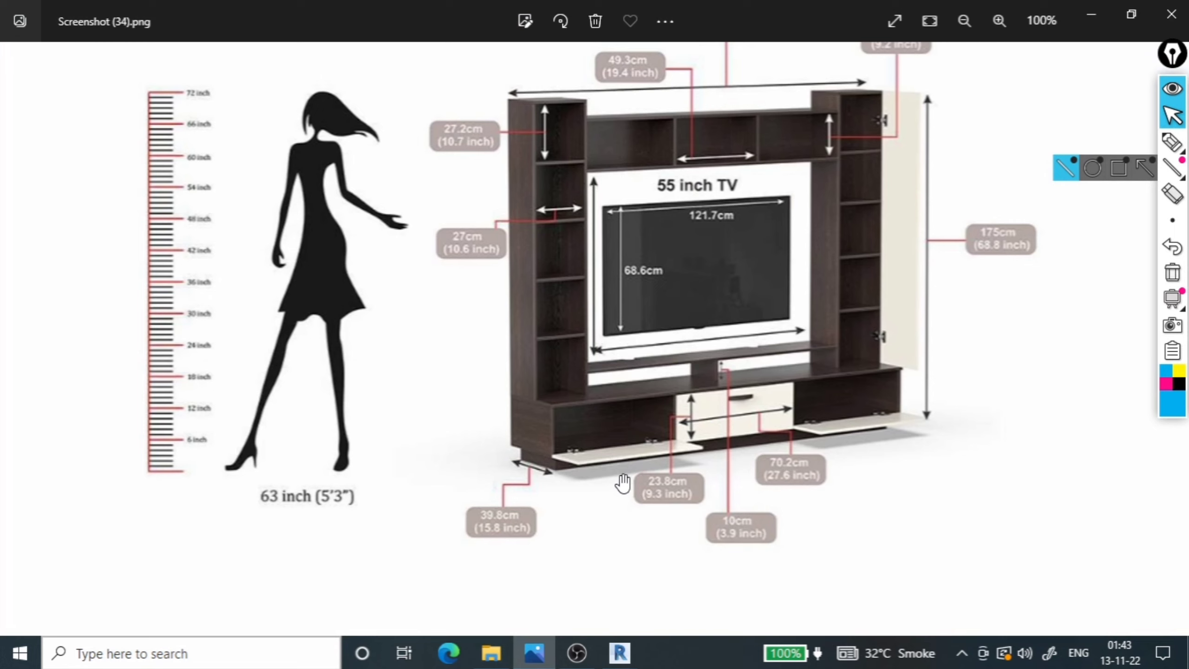
left_click(1089, 20)
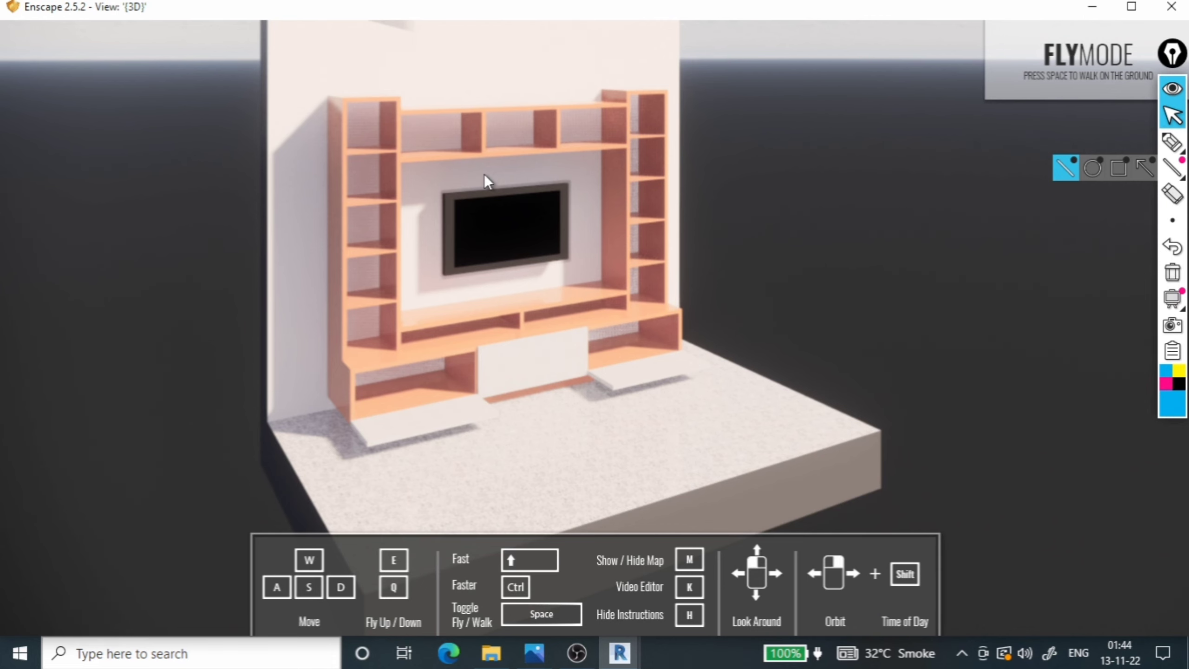
right_click_drag(485, 175, 384, 178)
right_click_drag(573, 302, 573, 348)
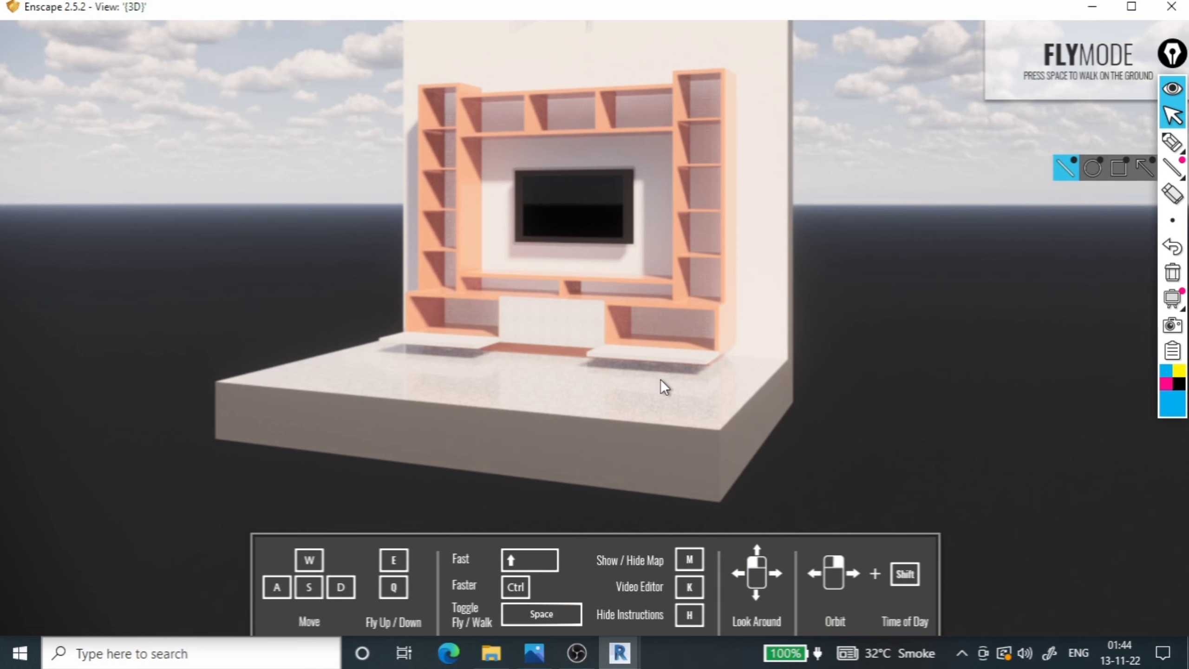
mouse_move(660, 380)
right_mouse_down()
mouse_move(661, 319)
mouse_move(567, 319)
right_mouse_up()
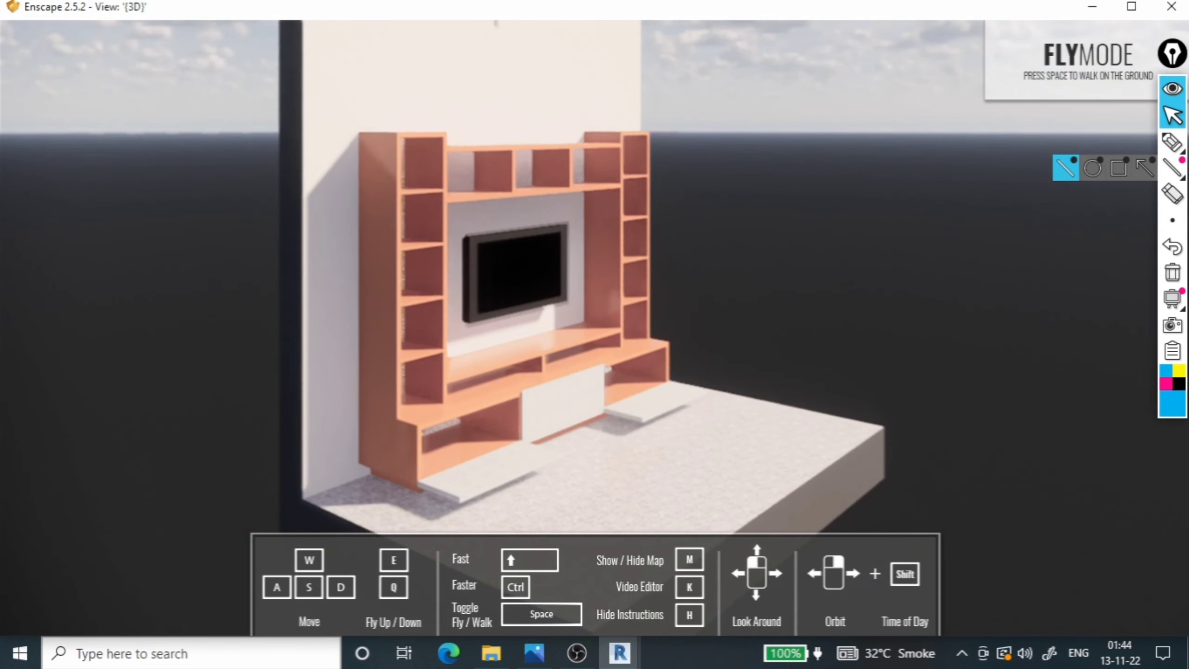
mouse_move(492, 322)
right_mouse_down()
mouse_move(587, 322)
mouse_move(586, 347)
right_mouse_up()
right_click_drag(539, 454, 539, 430)
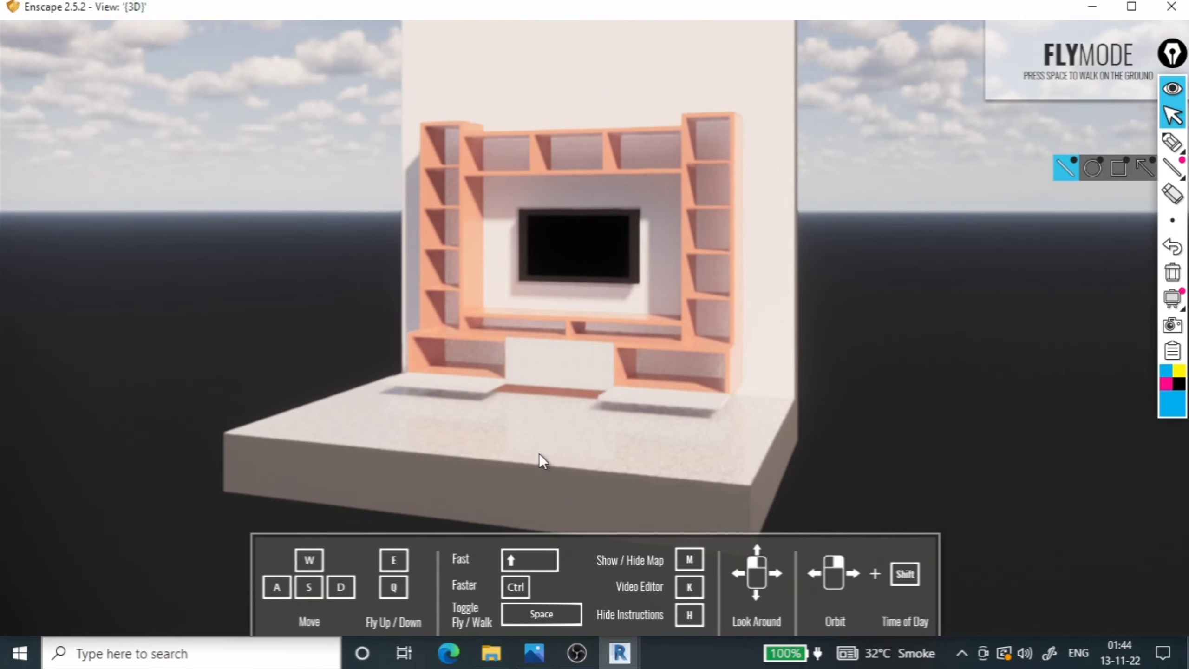
scroll(595, 328, "up", 5)
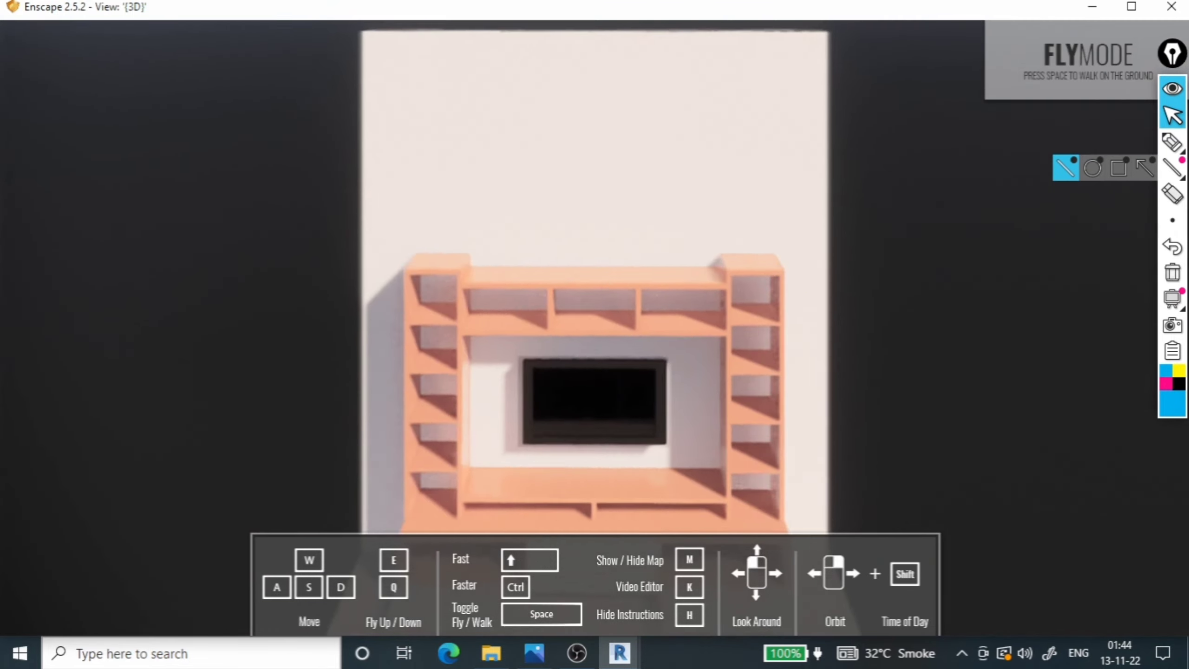
scroll(542, 329, "down", 5)
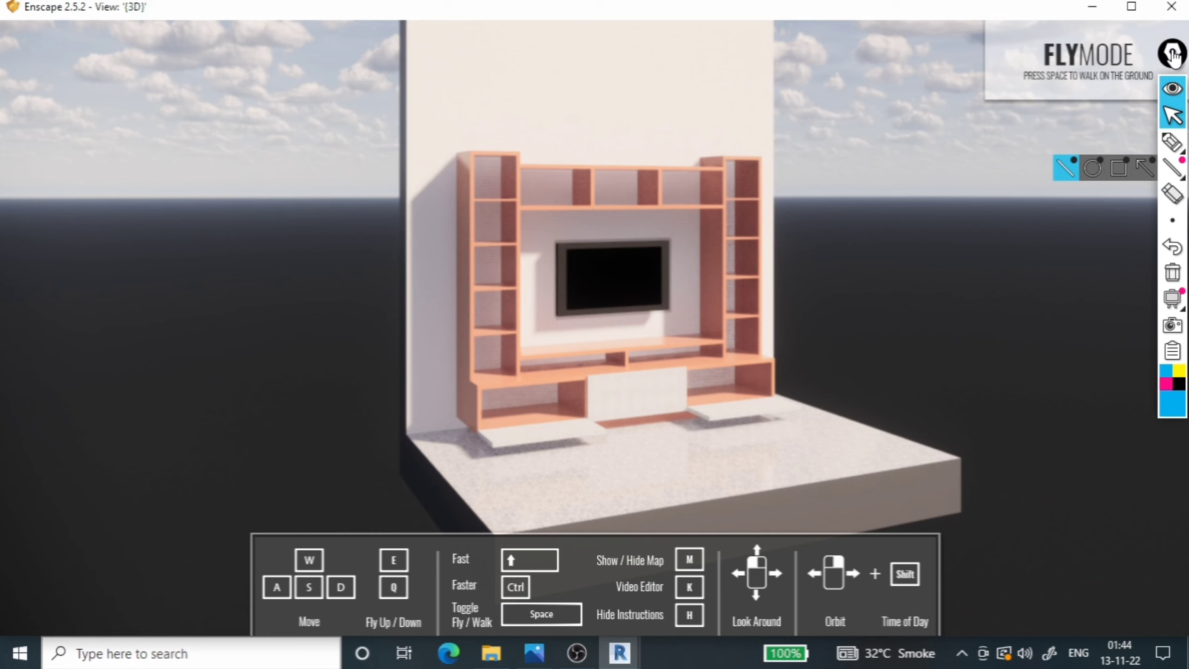
left_click(1172, 53)
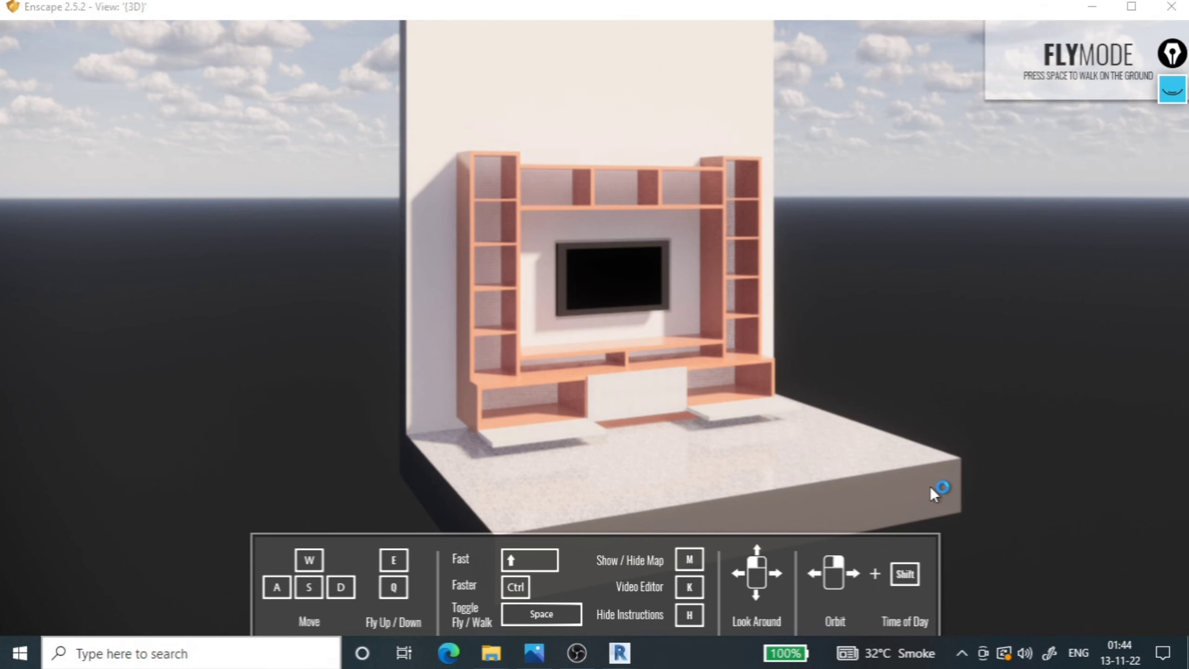